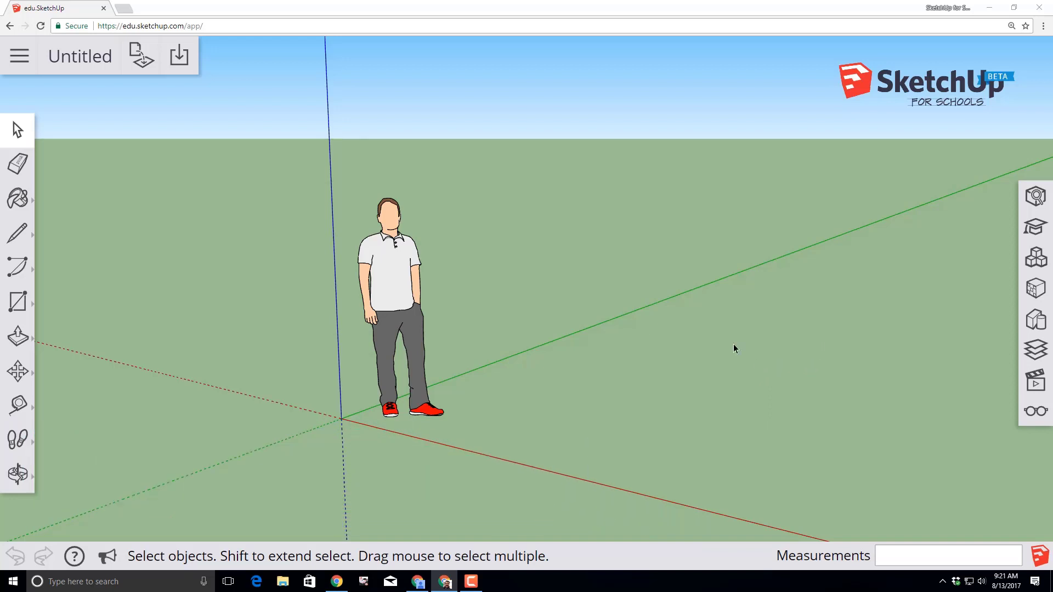
- Name the untitled model "Mike's Ice Cream Shop" and save it in the SketchUp models folder on Google Drive
click(85, 60)
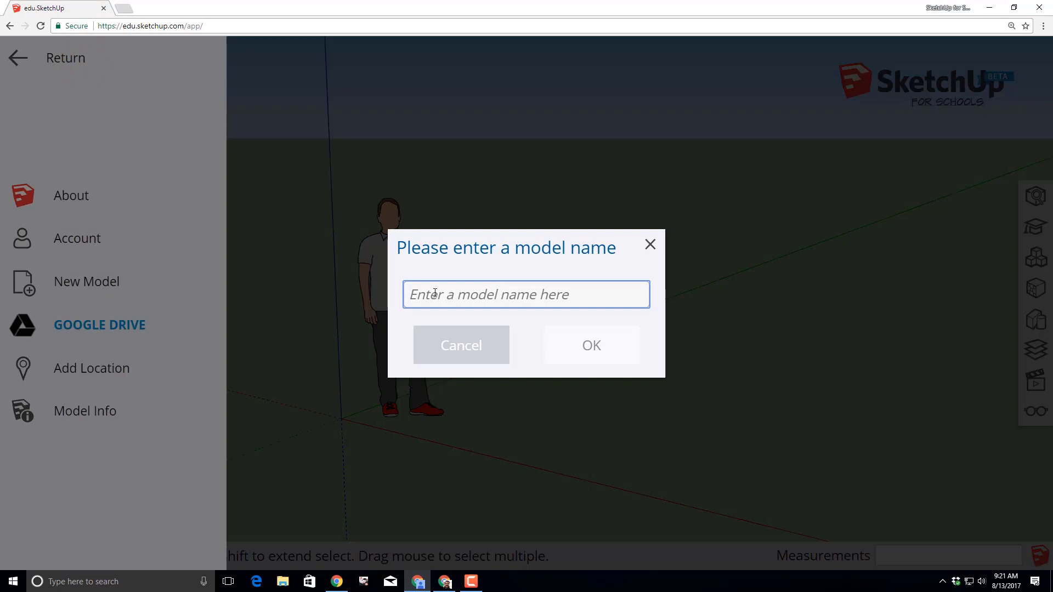
click(449, 292)
text(Mike's Ice Cream Shop)
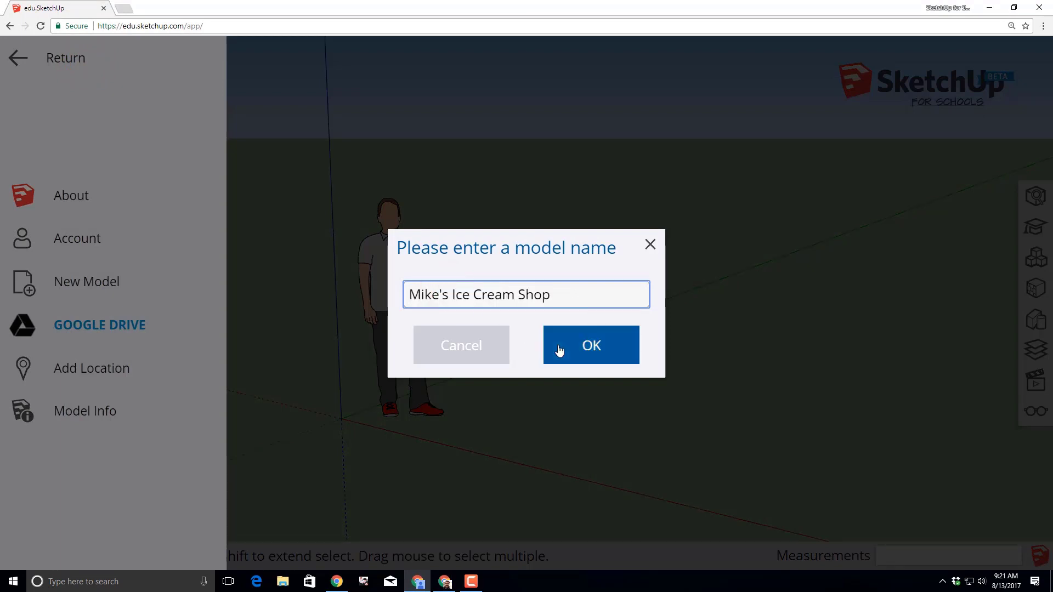
click(591, 349)
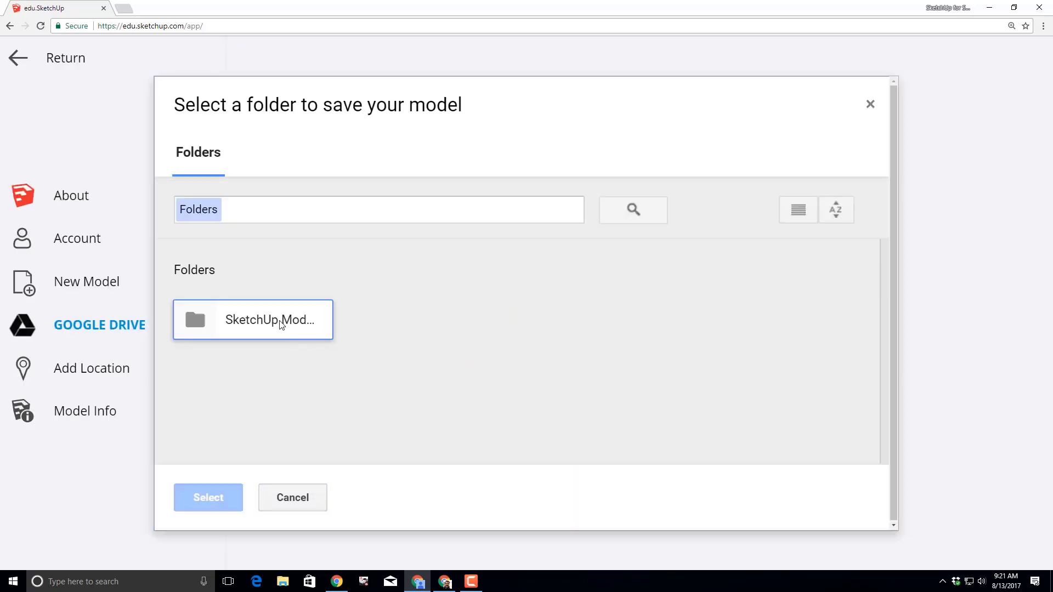
click(264, 324)
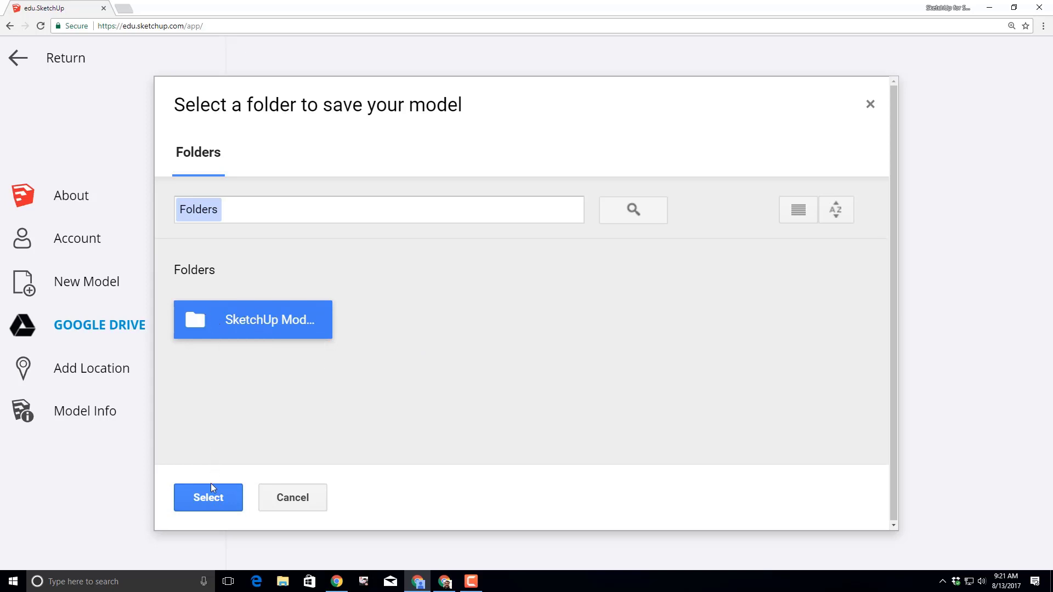
click(211, 503)
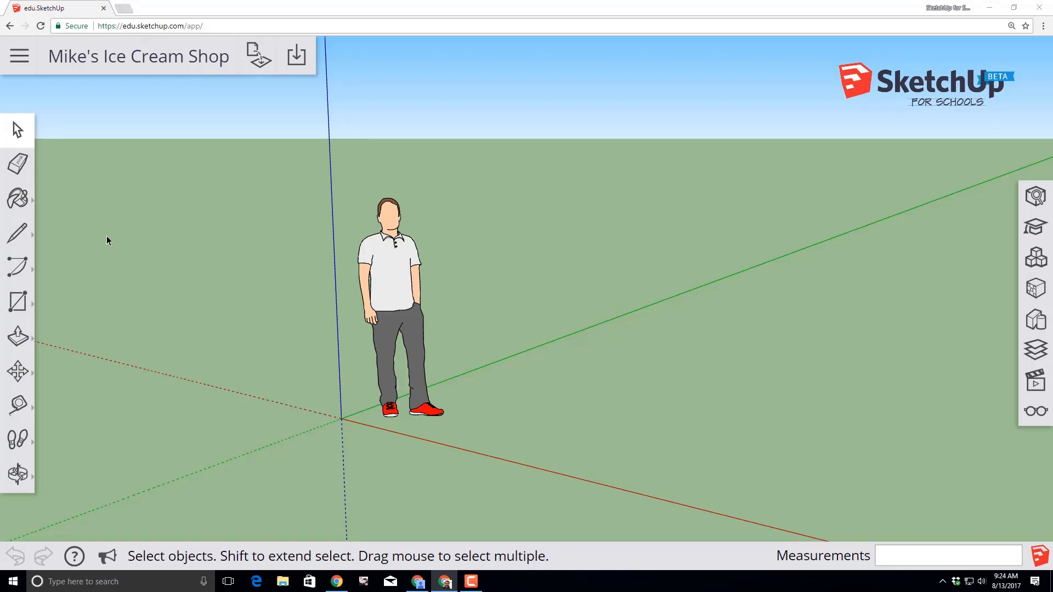
- Delete the default person figure standing near the origin and save the model
click(18, 130)
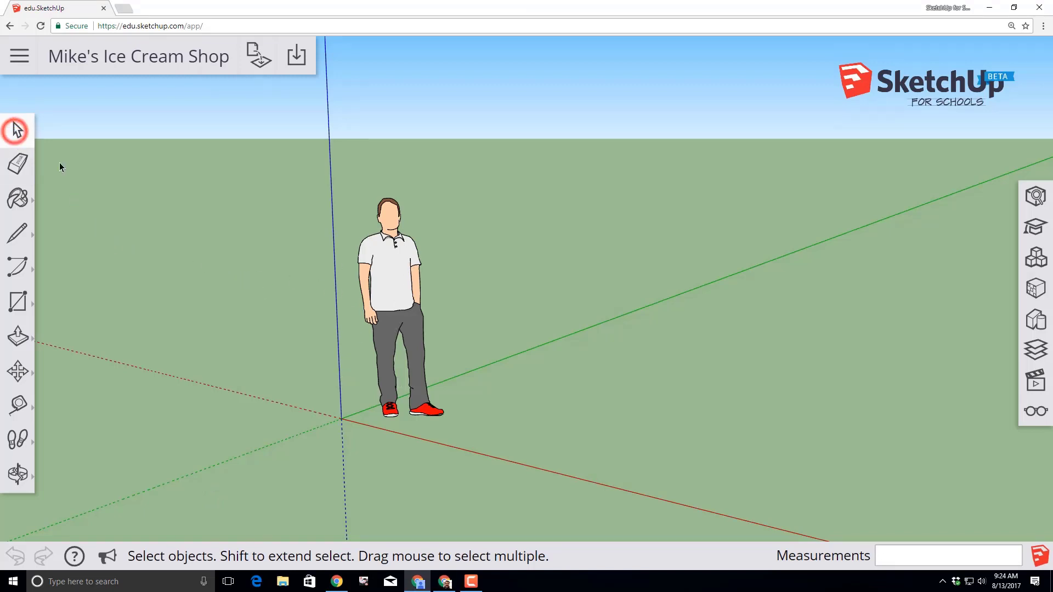
click(378, 292)
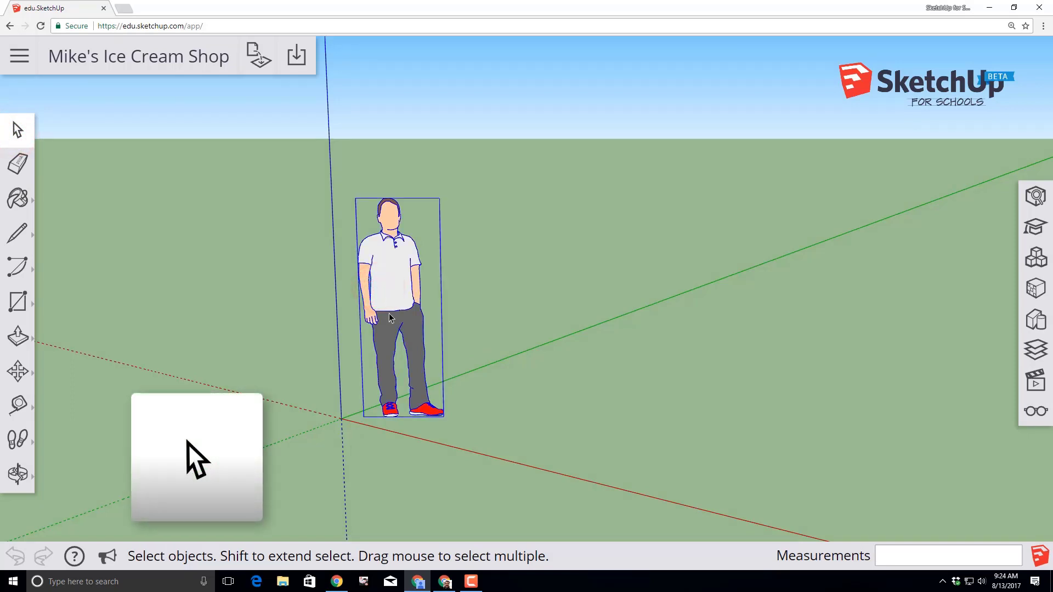
key(Delete)
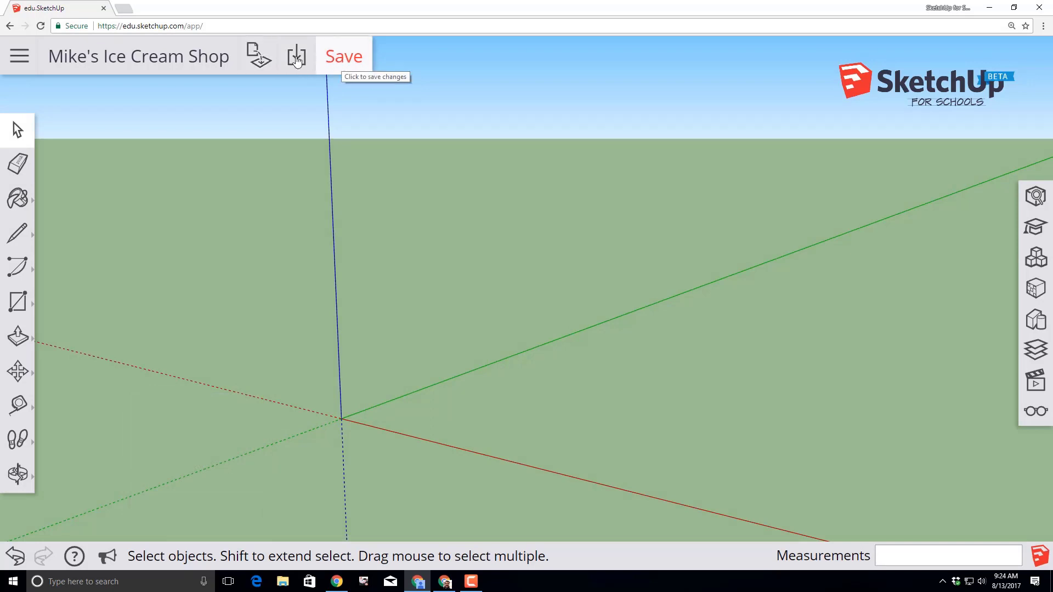
click(344, 57)
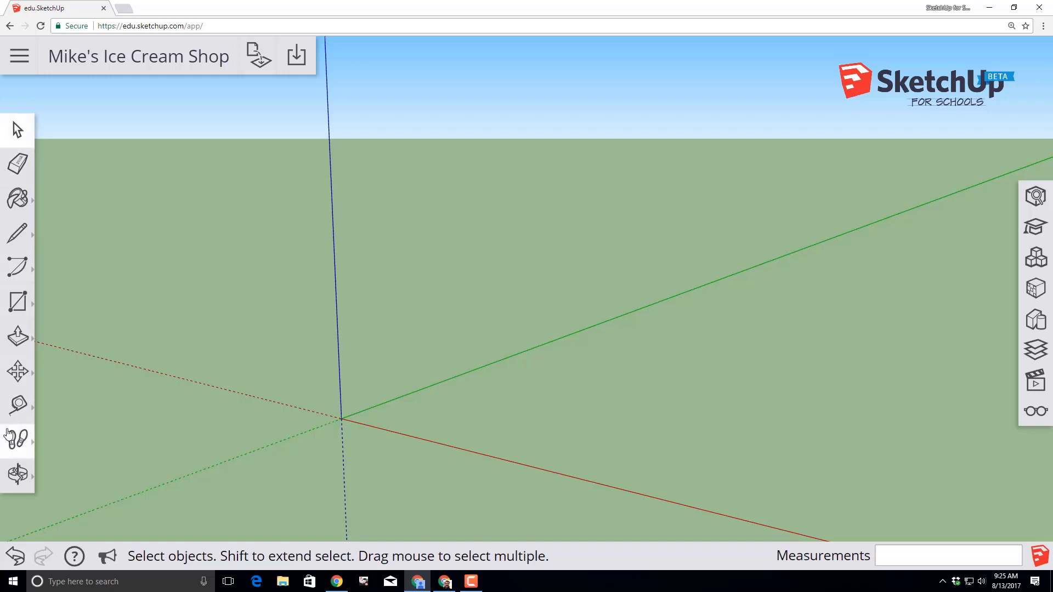
- Draw a 30' by 20' rectangle on the ground, starting at the origin along the red and green axes
click(18, 306)
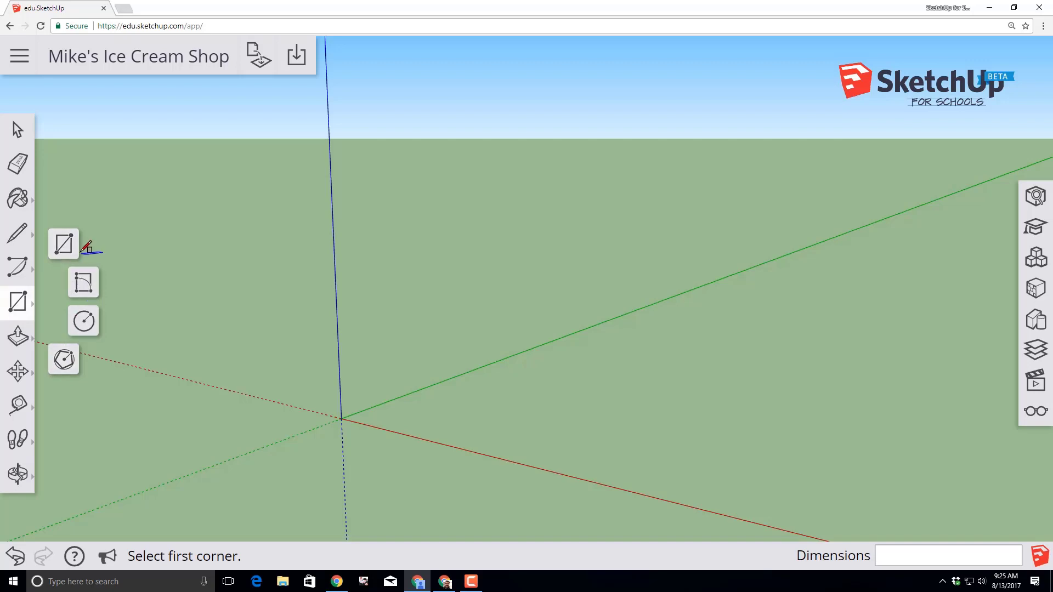
click(65, 247)
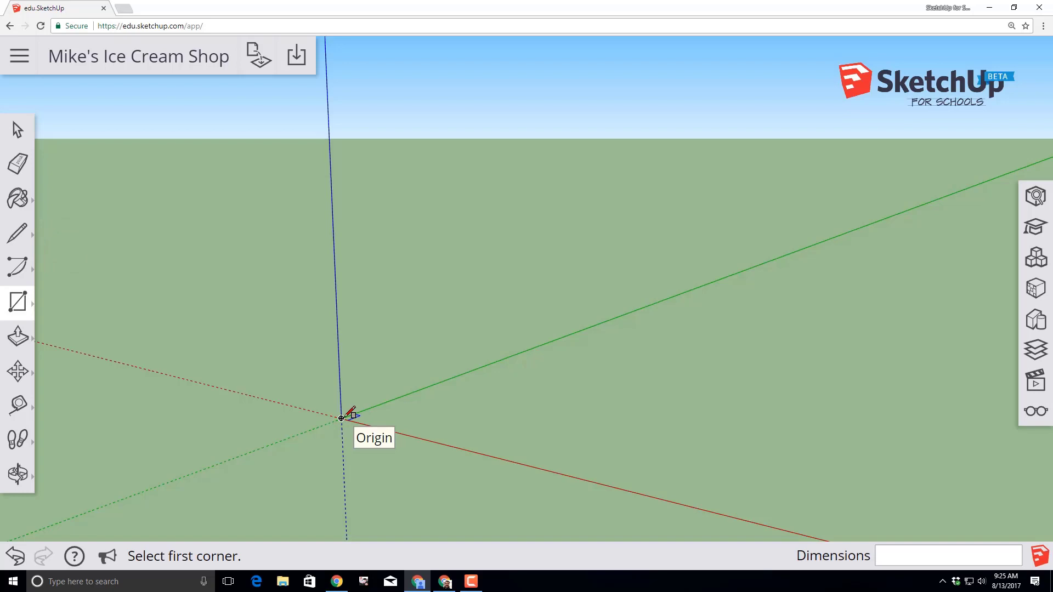
click(341, 418)
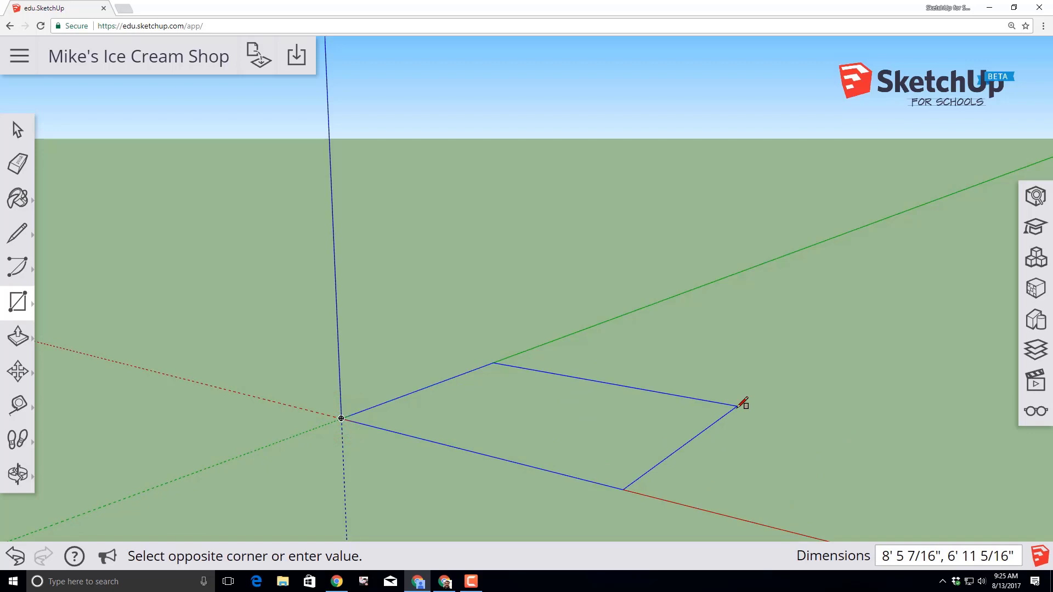
text(30',20)
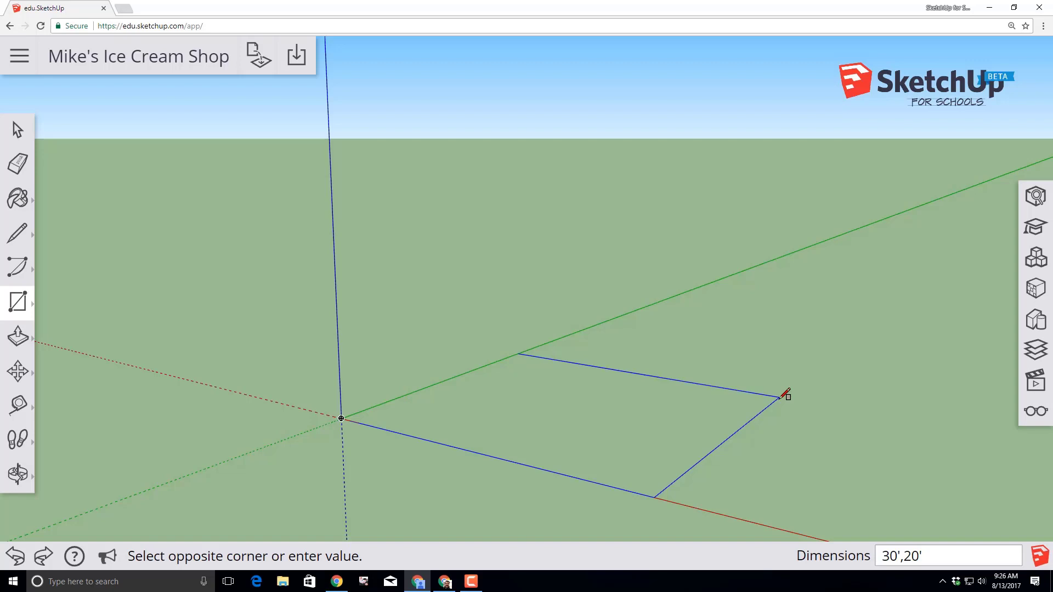
key(Return)
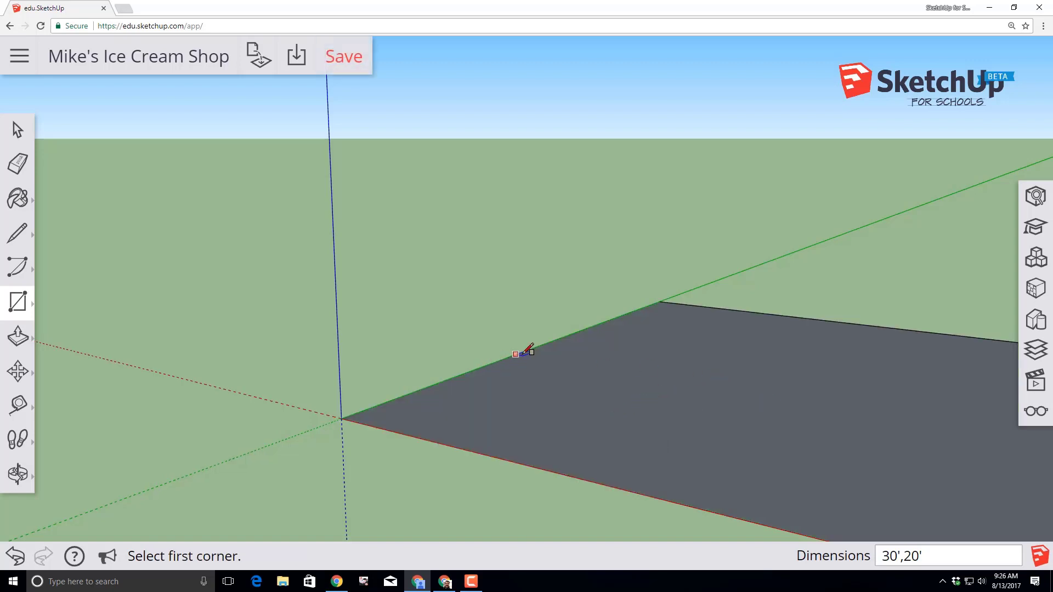
scroll(529, 350, down, 4)
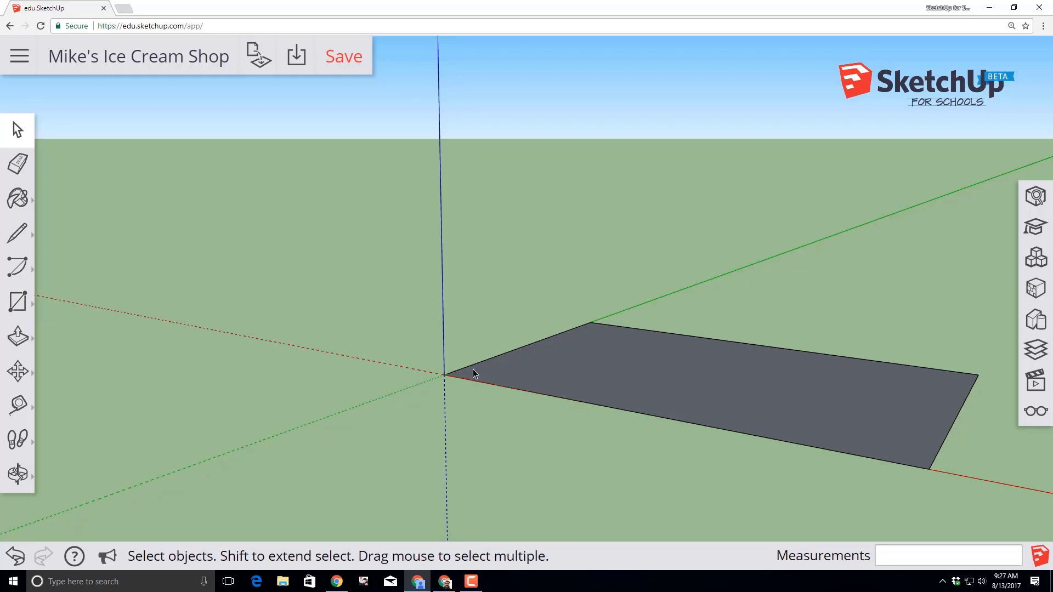
- Push/Pull the ground rectangle up 10' into a box-shaped building
click(17, 339)
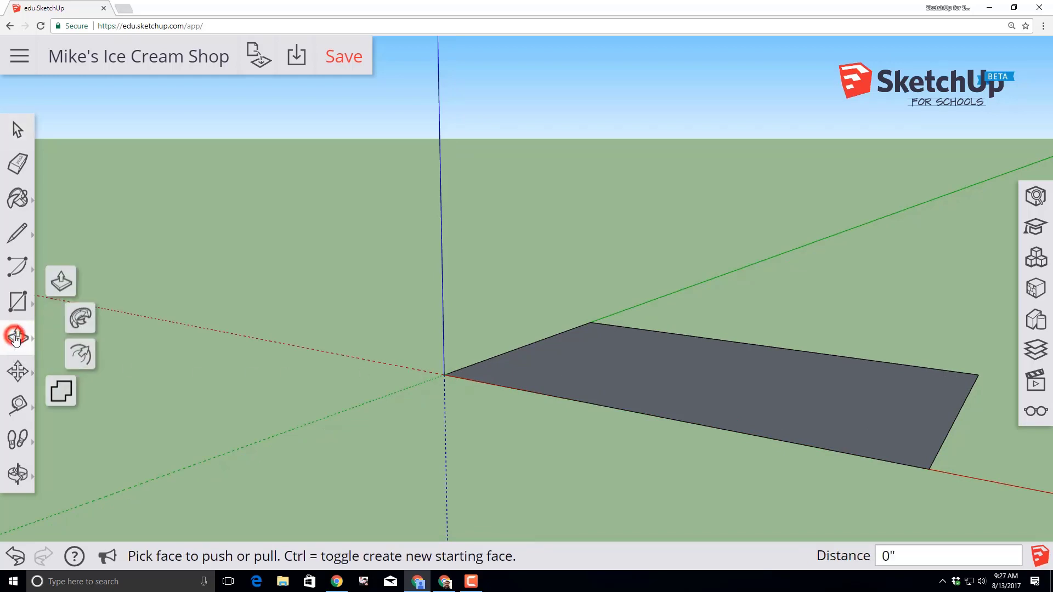
click(63, 282)
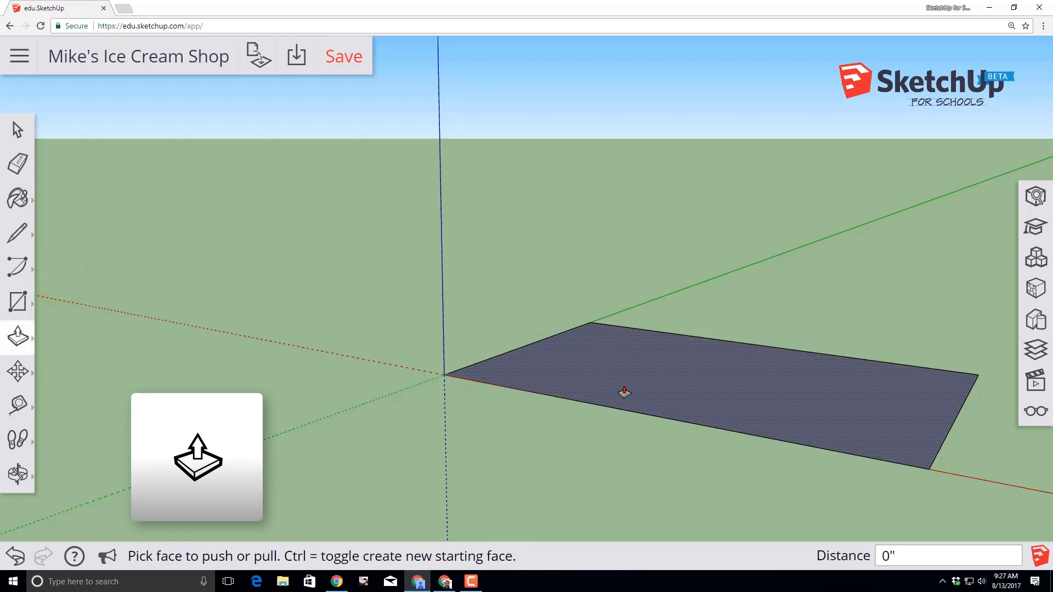
drag(618, 390, 614, 240)
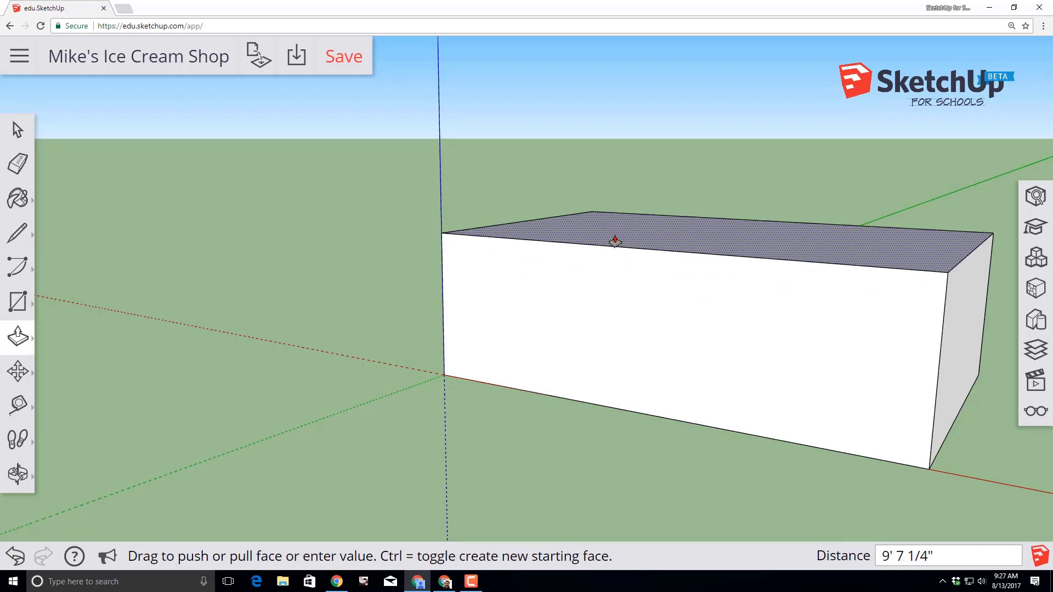
text(10)
key(Return)
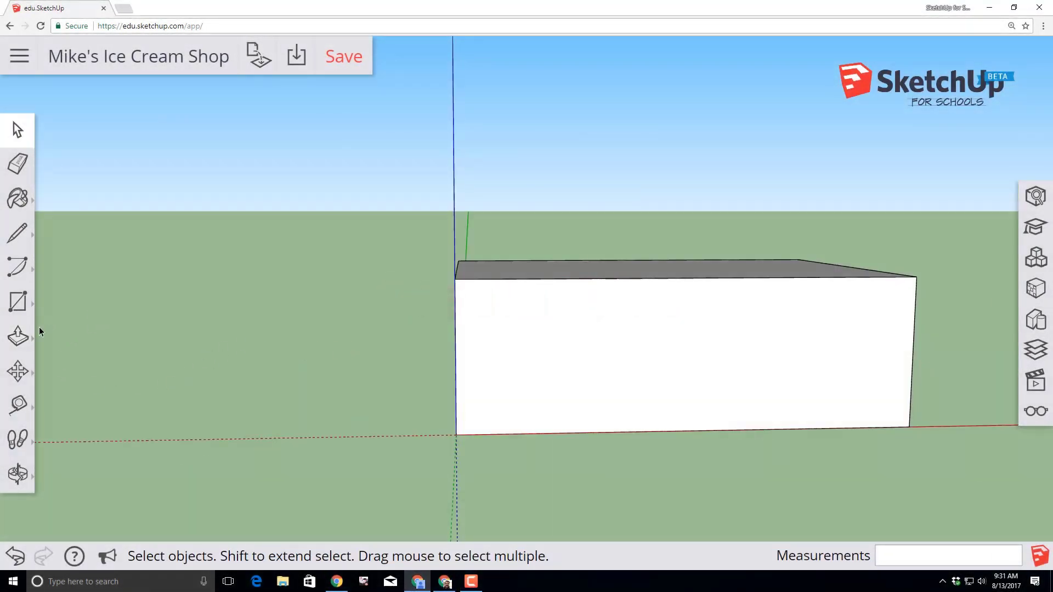
- Offset the outline of the building's bottom face outward by 3"
click(17, 474)
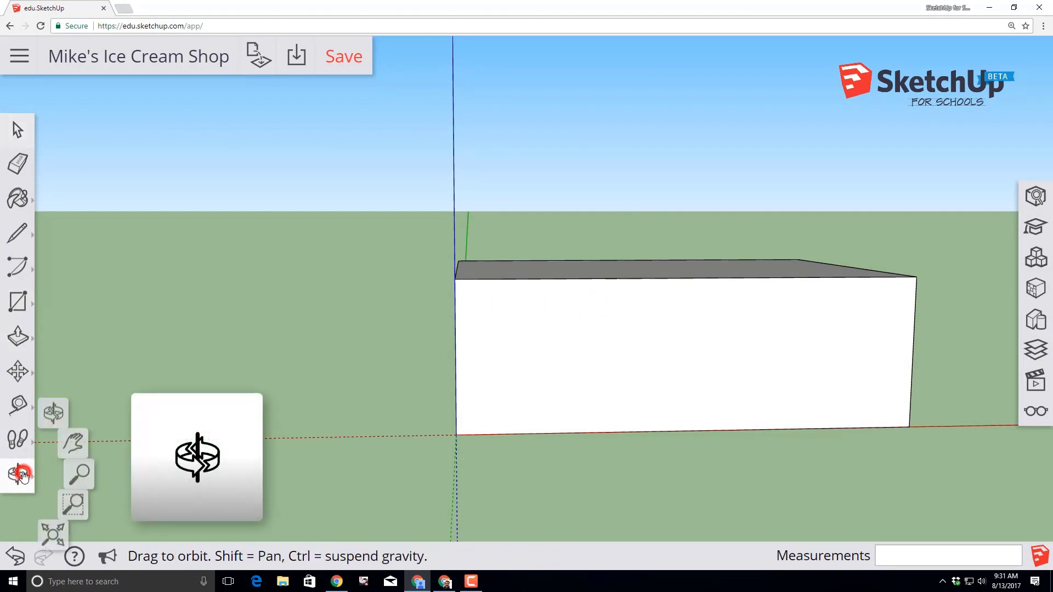
click(60, 409)
drag(275, 463, 379, 310)
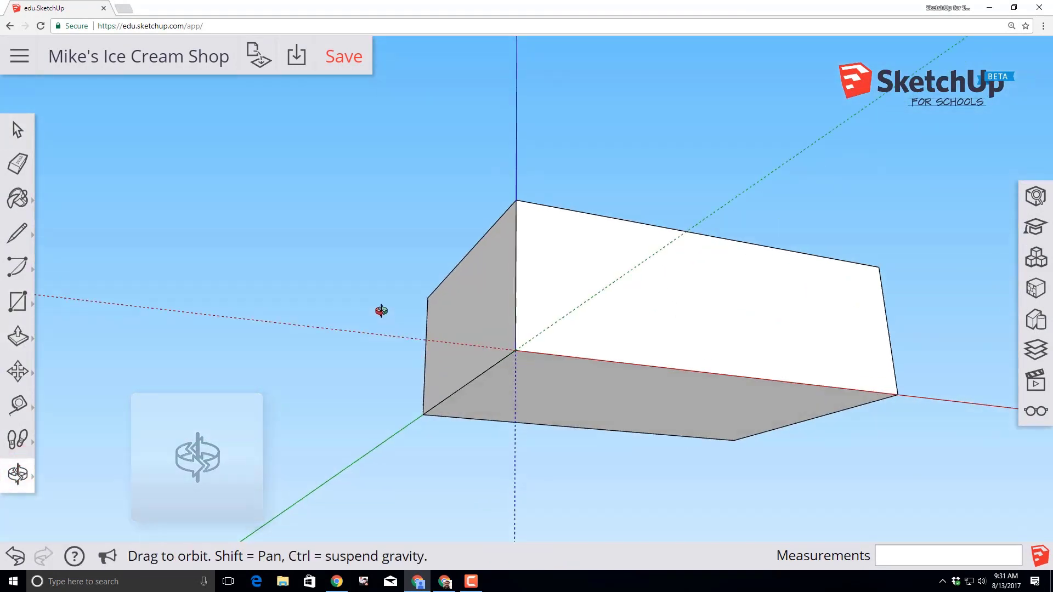
click(10, 343)
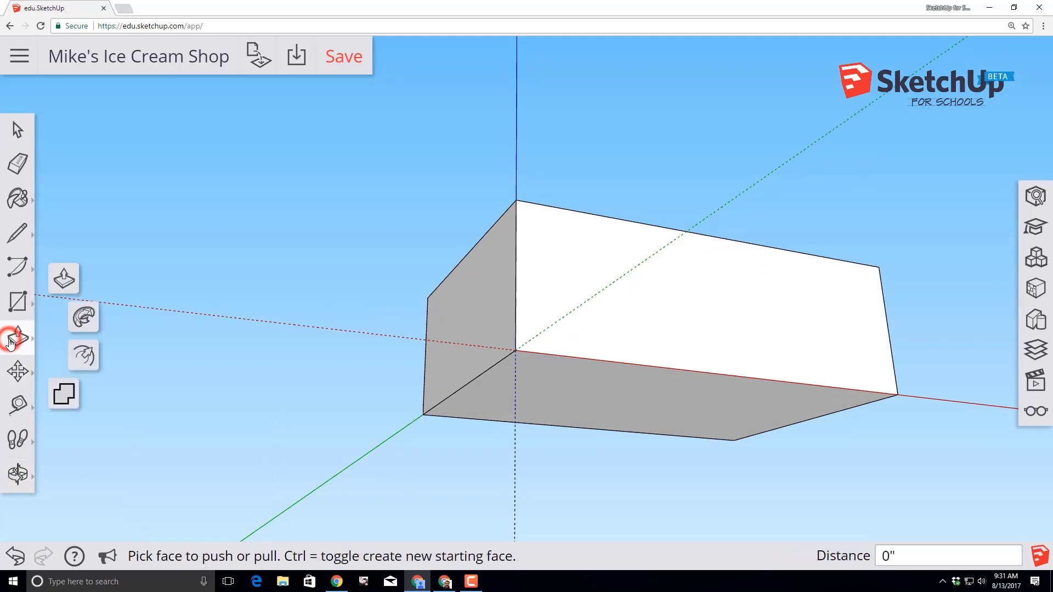
click(83, 356)
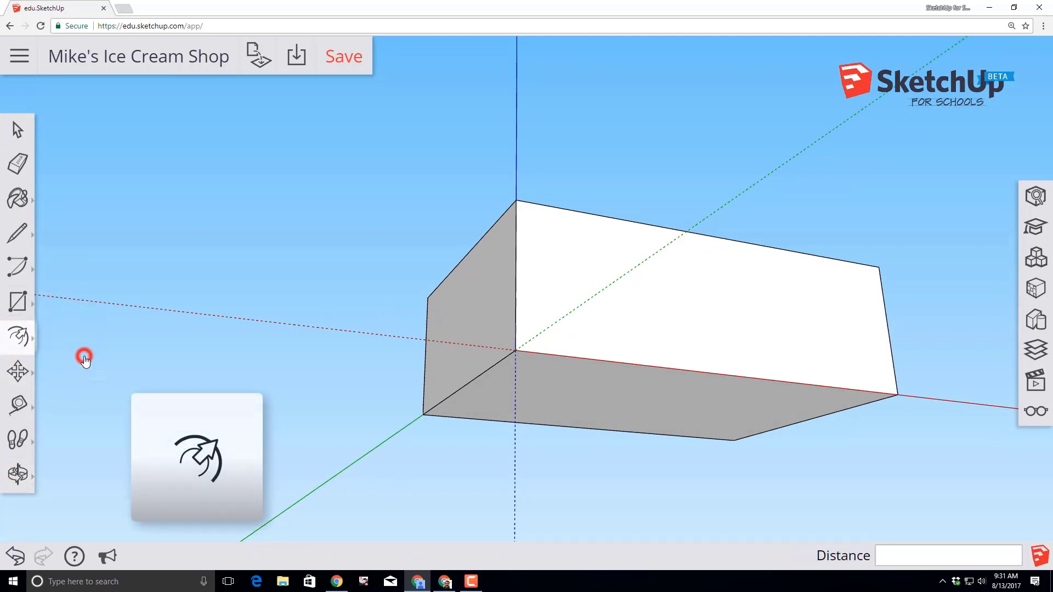
click(564, 407)
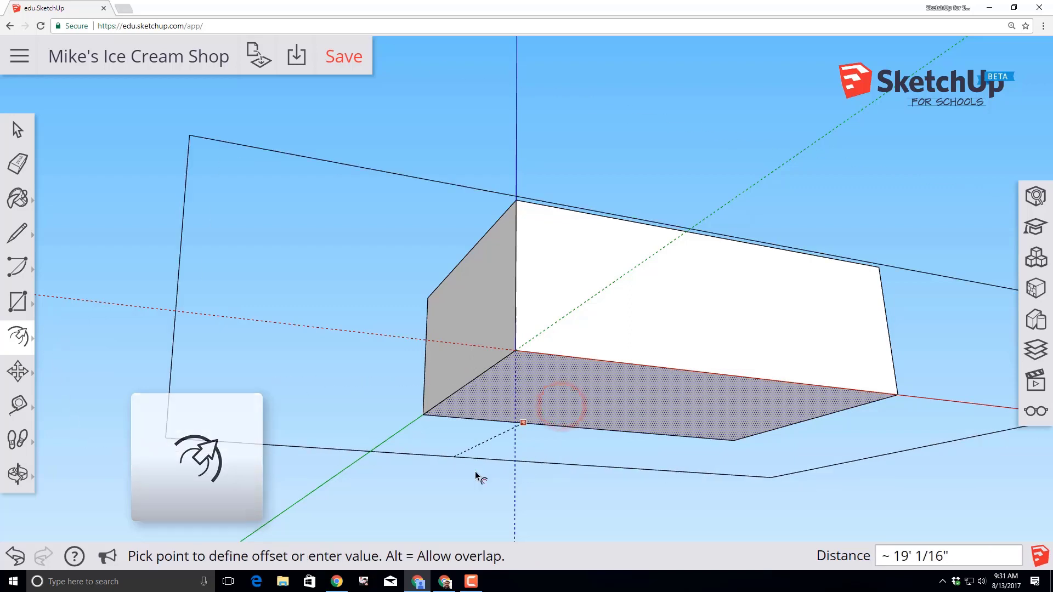
click(577, 470)
text(3")
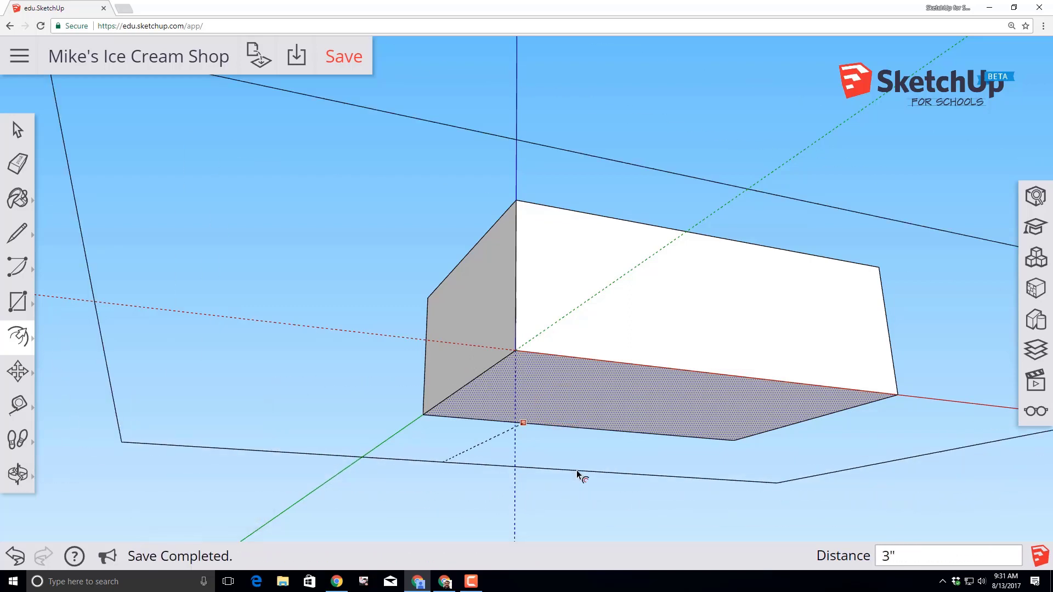
key(Return)
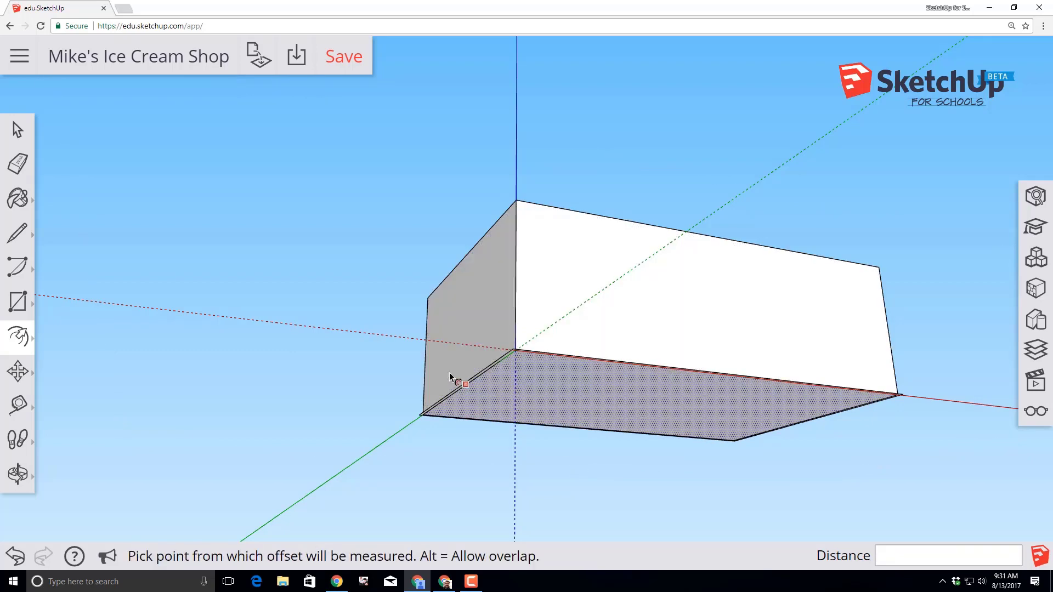
key(Escape)
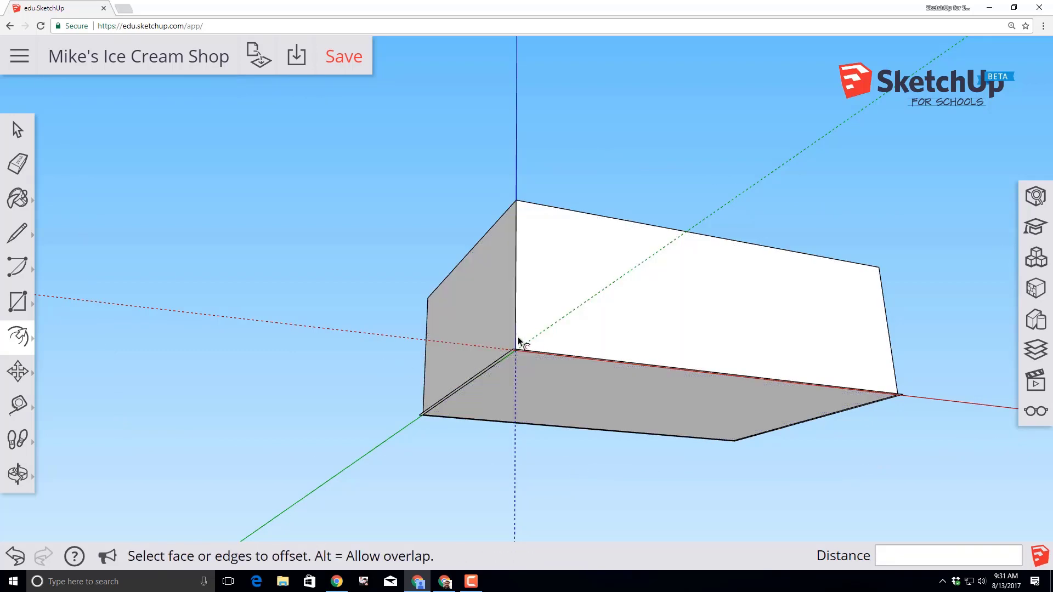
- Push/Pull the narrow offset border around the building's base up 2'
click(18, 474)
click(63, 395)
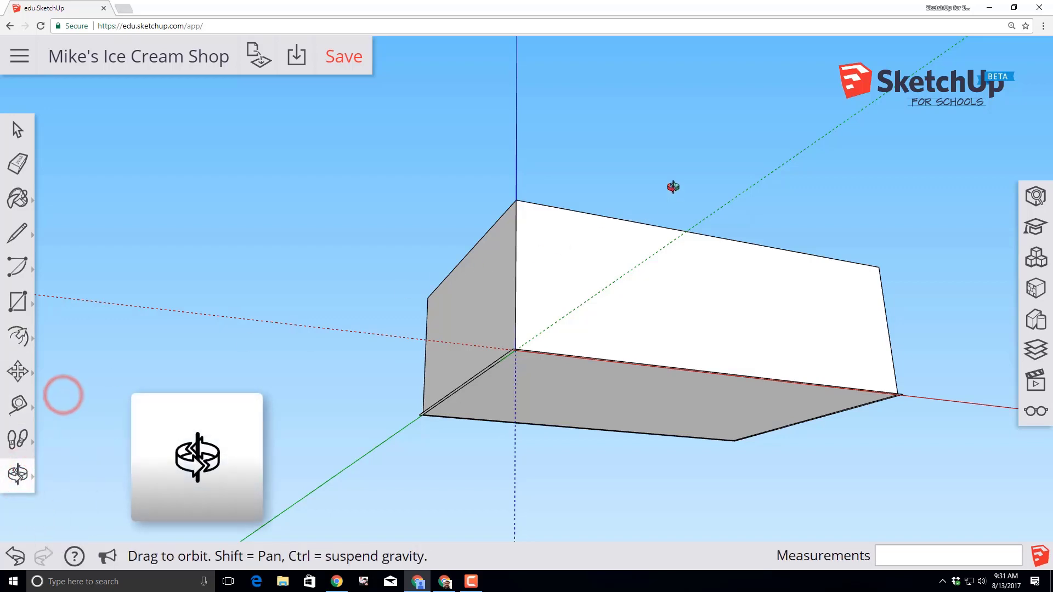
drag(675, 183, 649, 426)
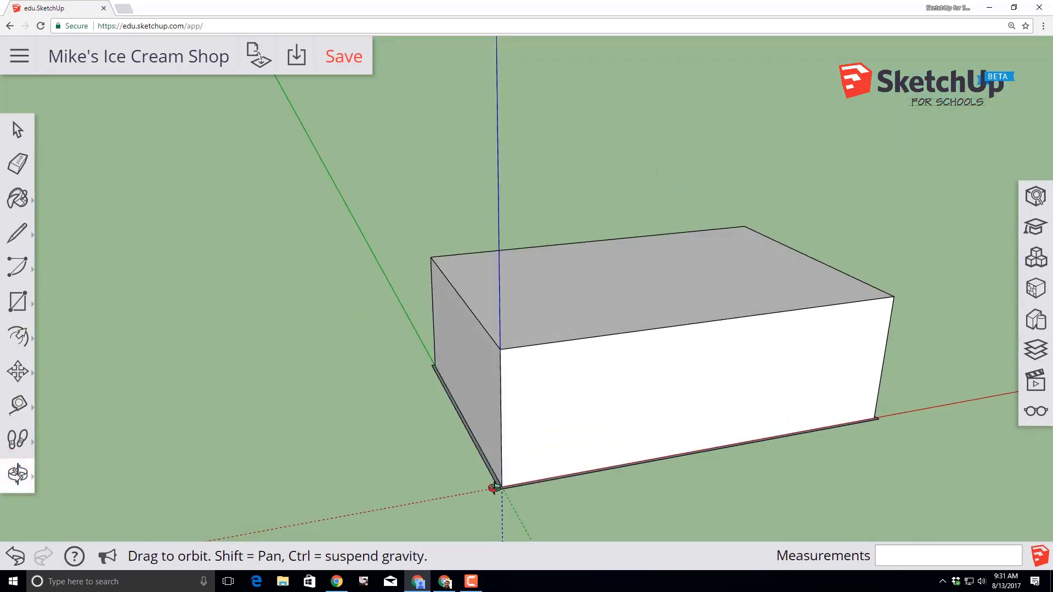
click(17, 337)
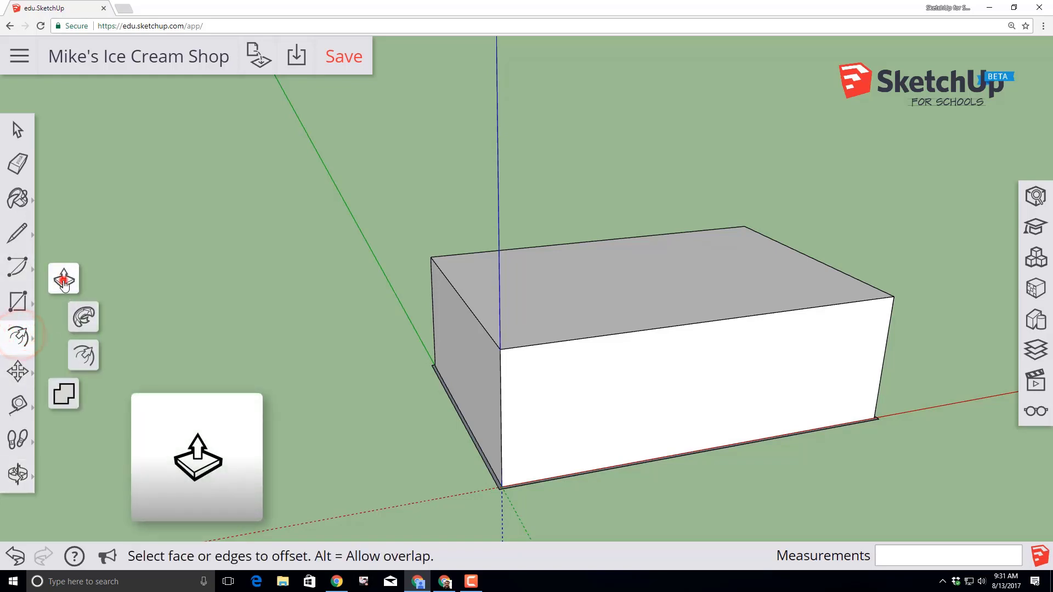
click(63, 280)
scroll(489, 480, up, 3)
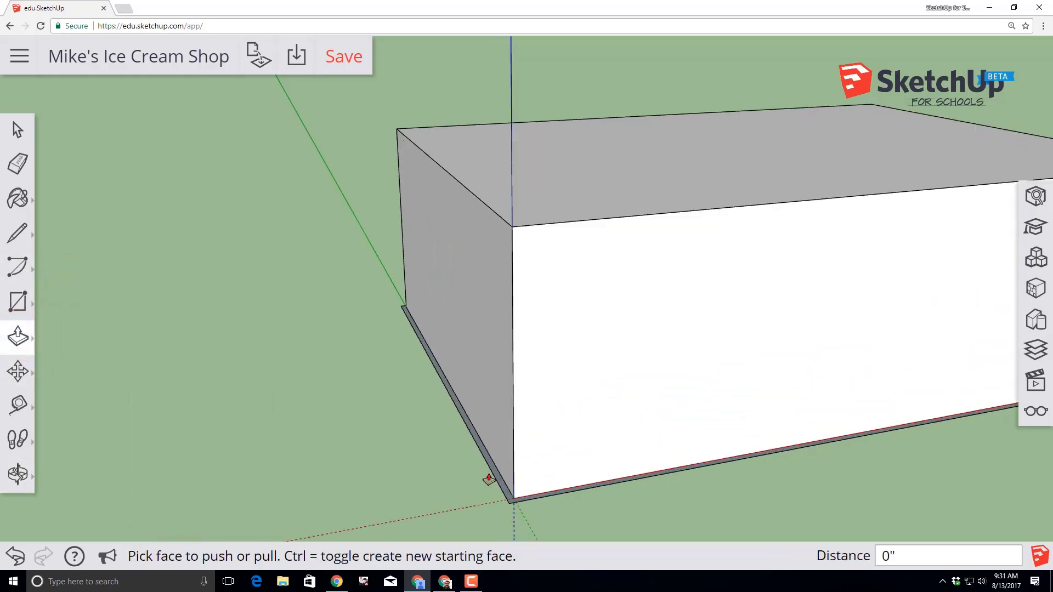
scroll(488, 479, up, 1)
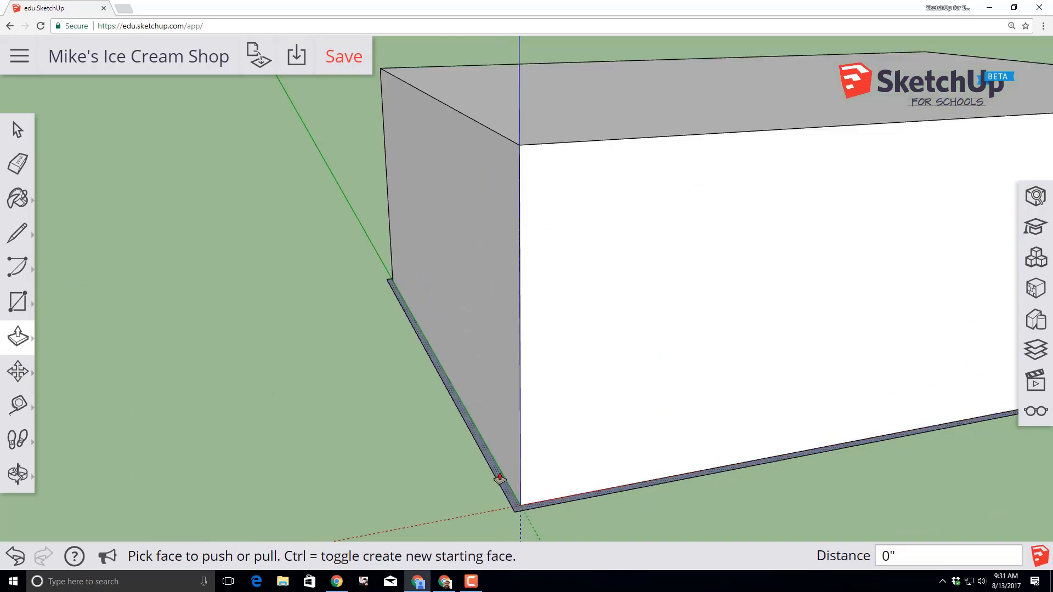
click(498, 481)
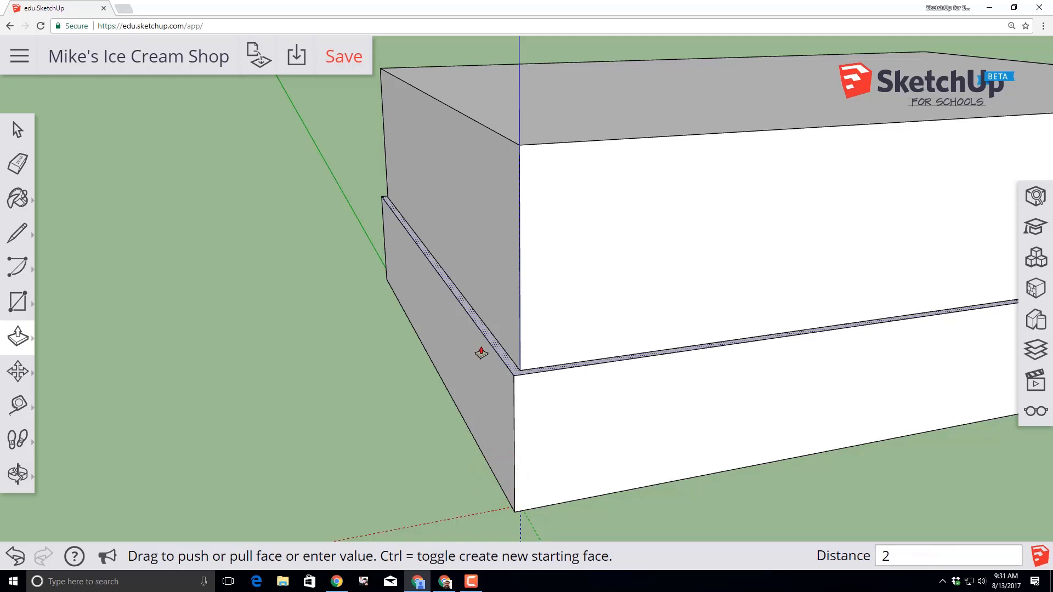
key(Return)
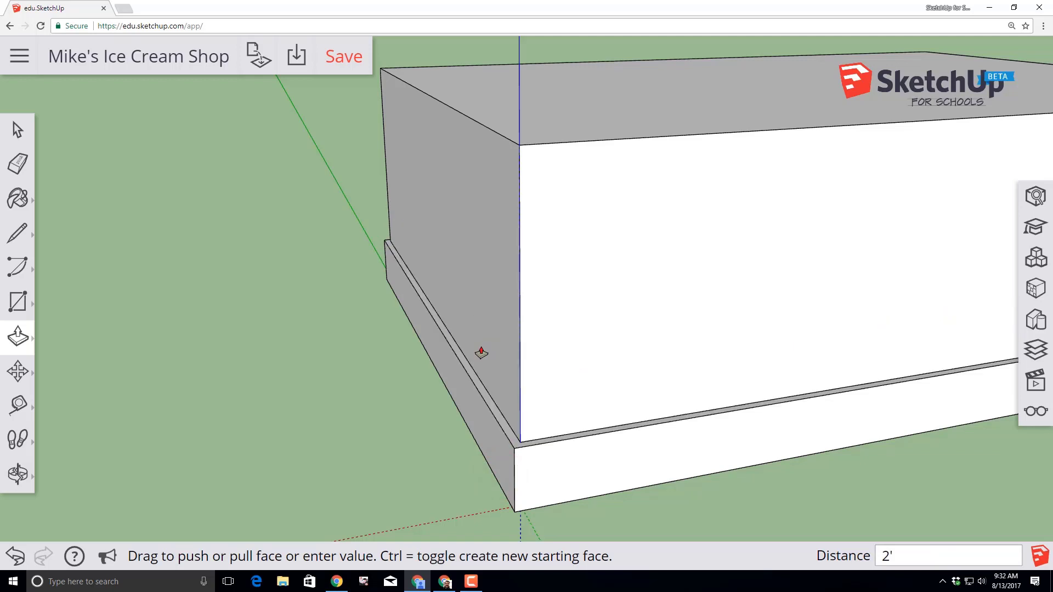
- Offset the outline of the building's top face outward by 3"
click(18, 474)
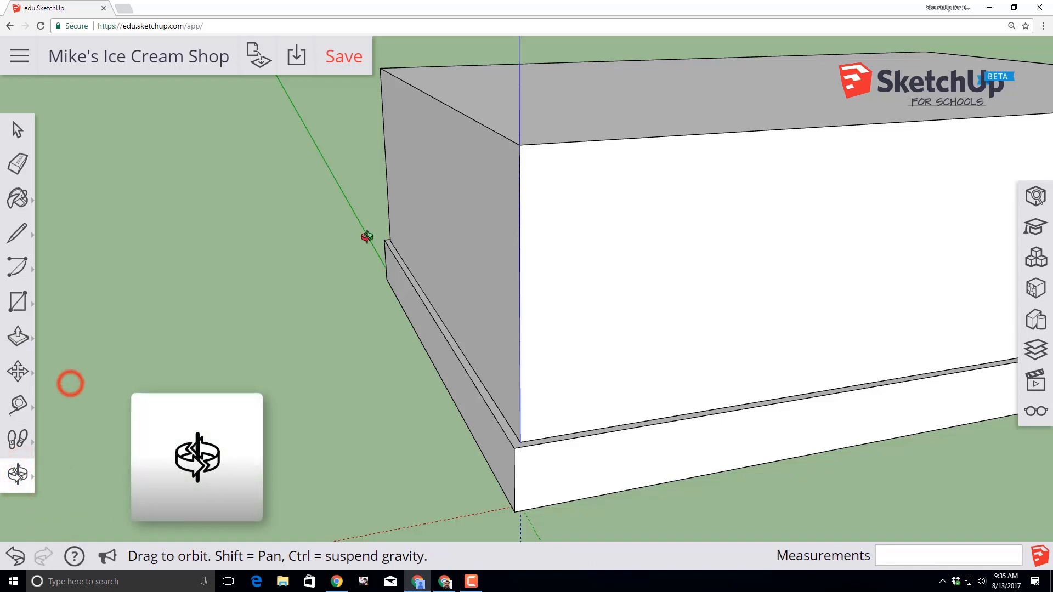
drag(371, 241, 356, 396)
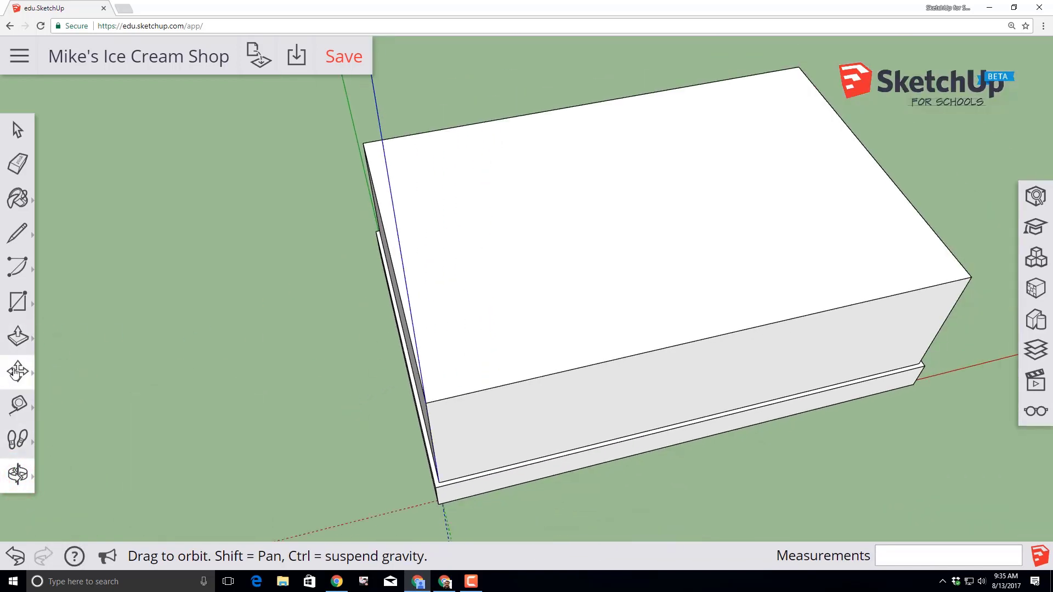
click(17, 336)
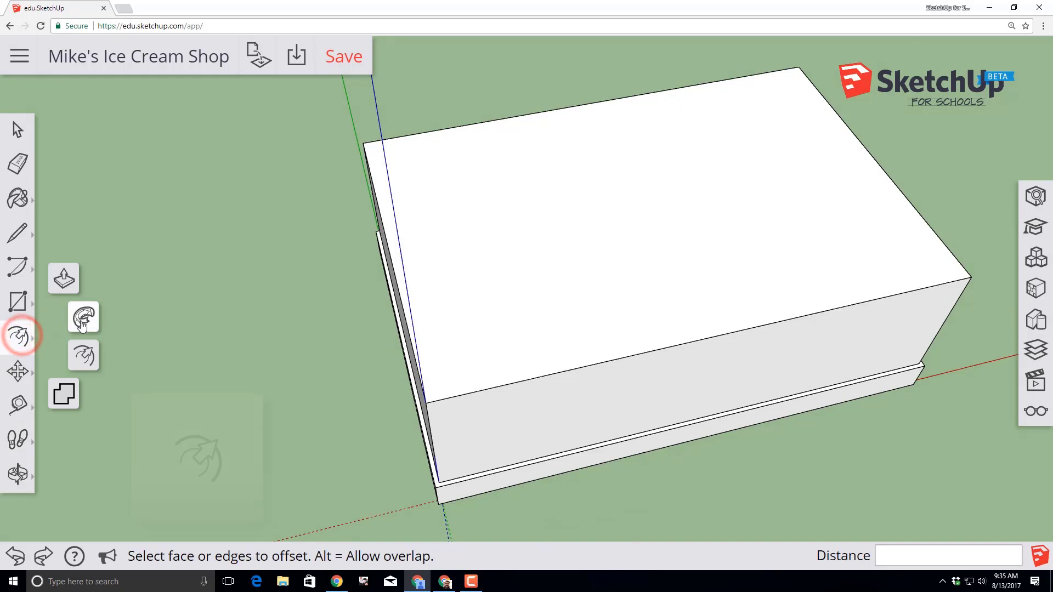
click(85, 357)
click(639, 256)
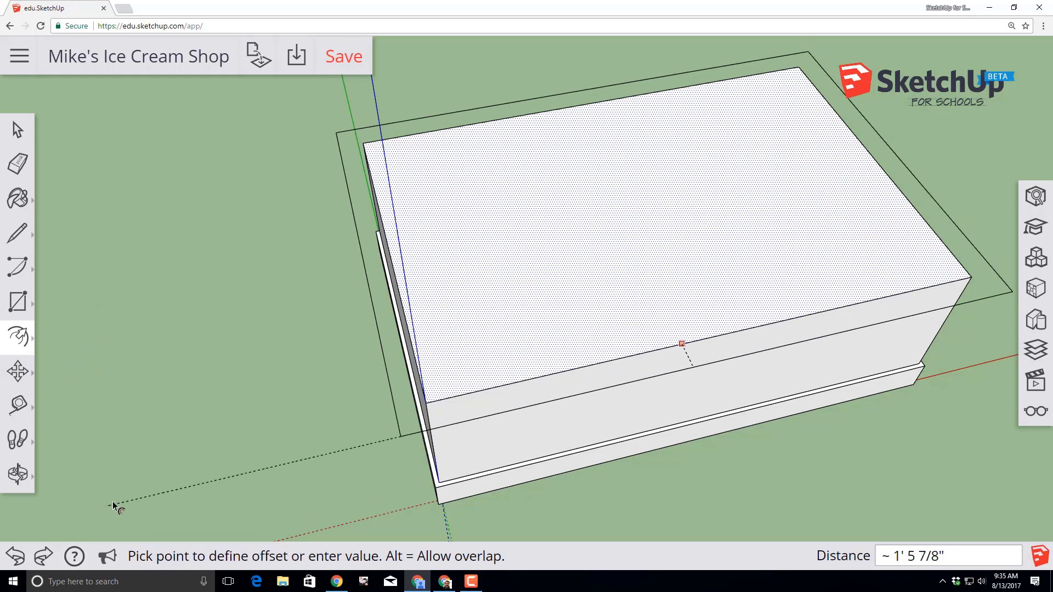
text(3)
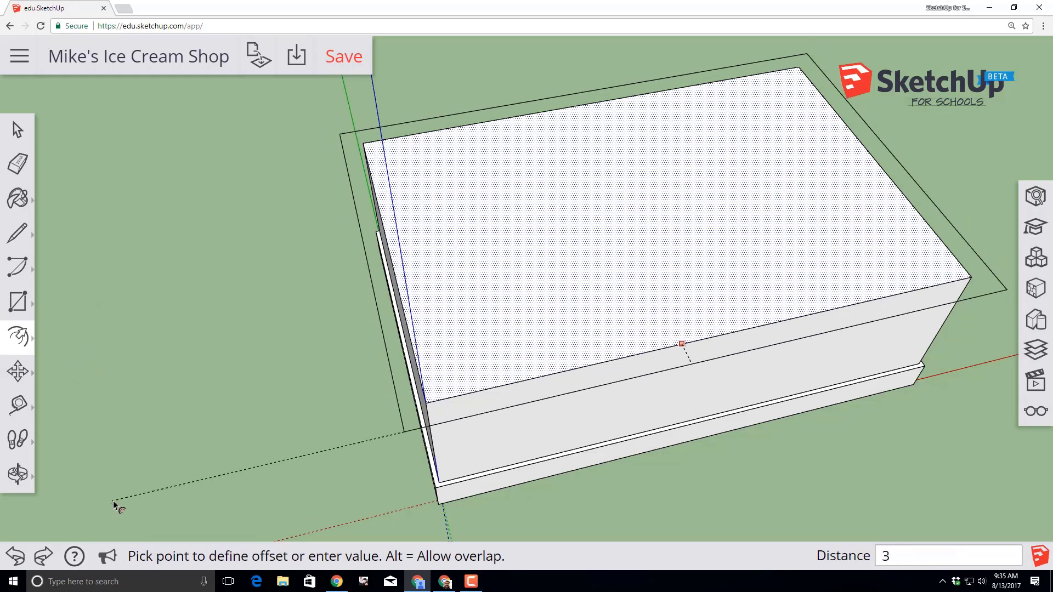
key(Return)
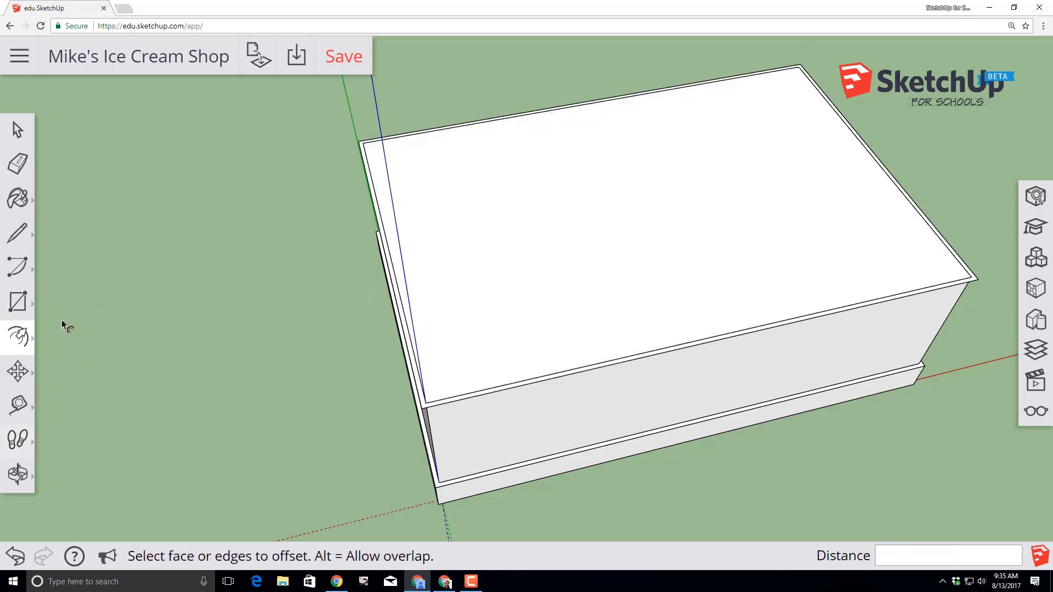
- Push/Pull the narrow offset border around the roof up 2' and save the model
click(18, 337)
click(63, 280)
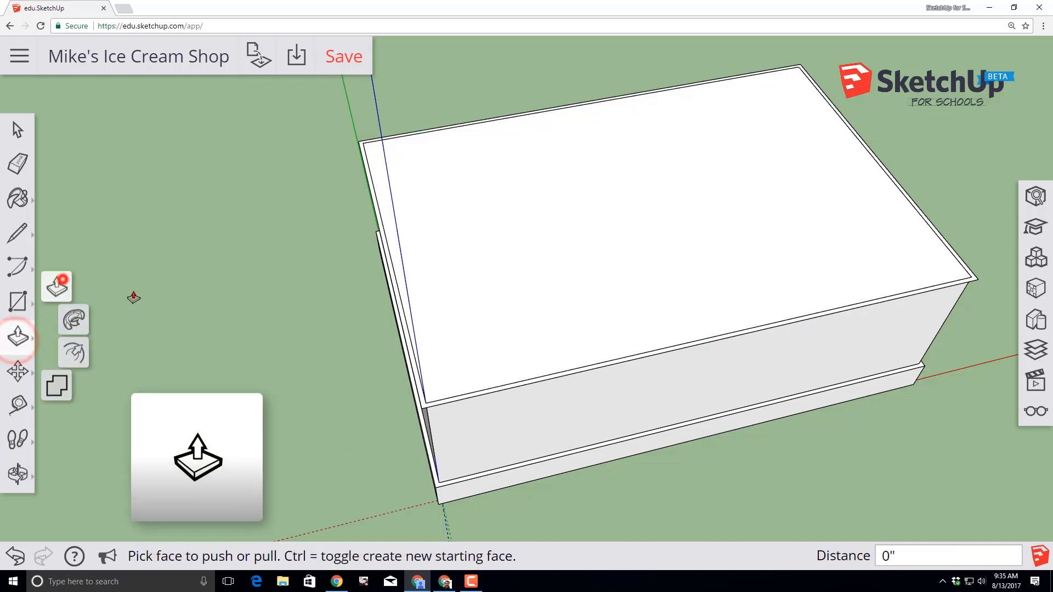
click(425, 409)
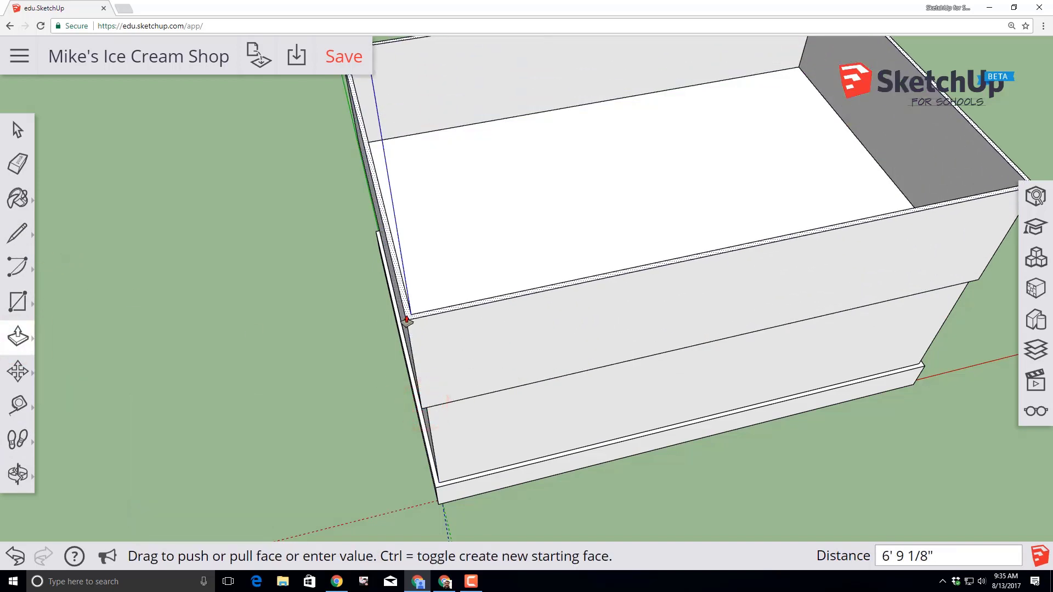
text(2')
key(Return)
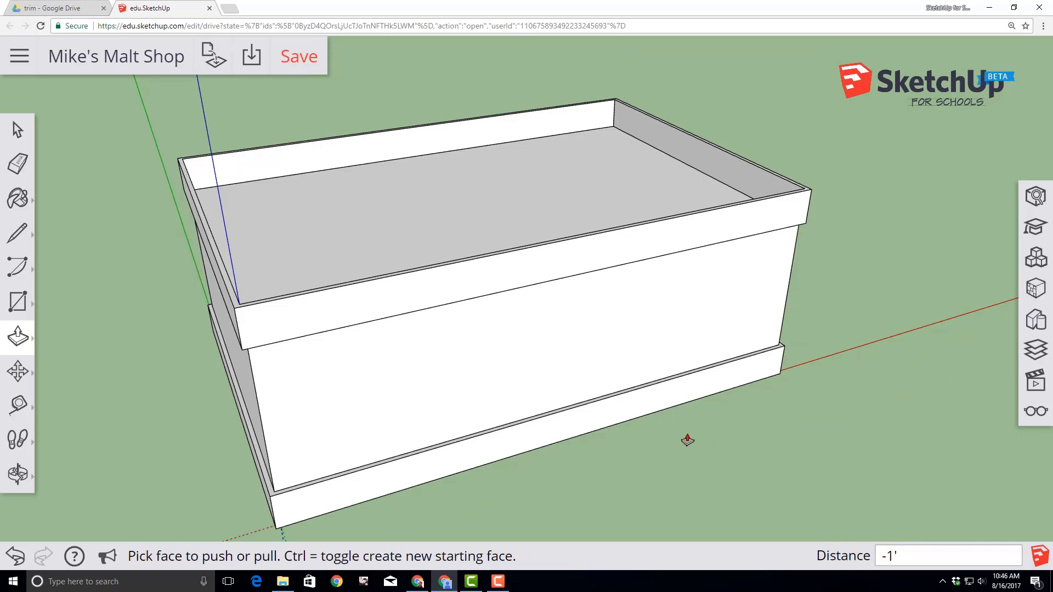
click(301, 59)
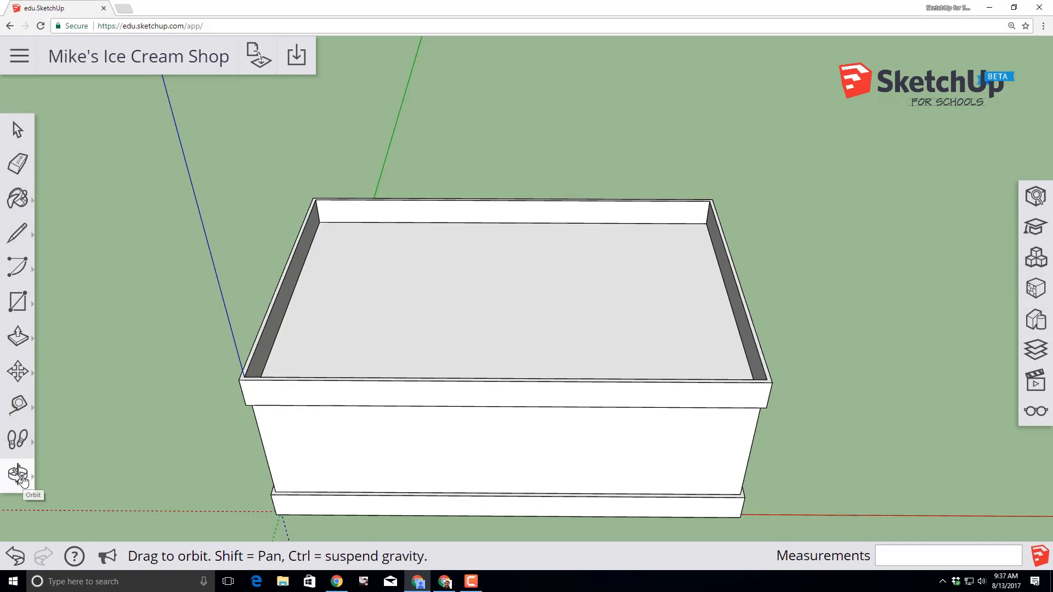
- Draw a 3' by 3" rectangle on top of the front base border, starting at the midpoint of its outer edge
click(20, 475)
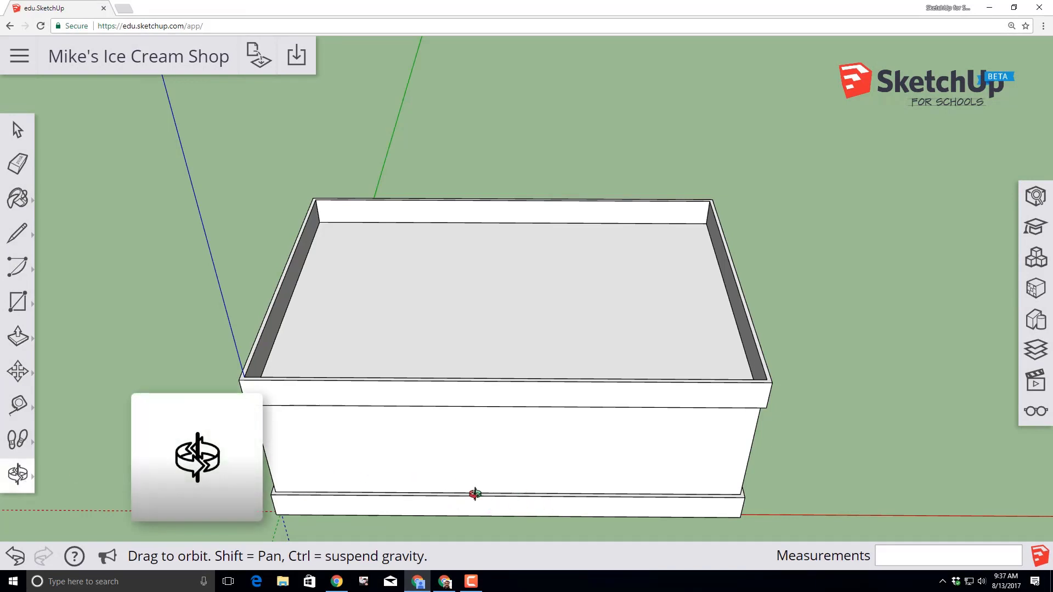
scroll(510, 511, up, 10)
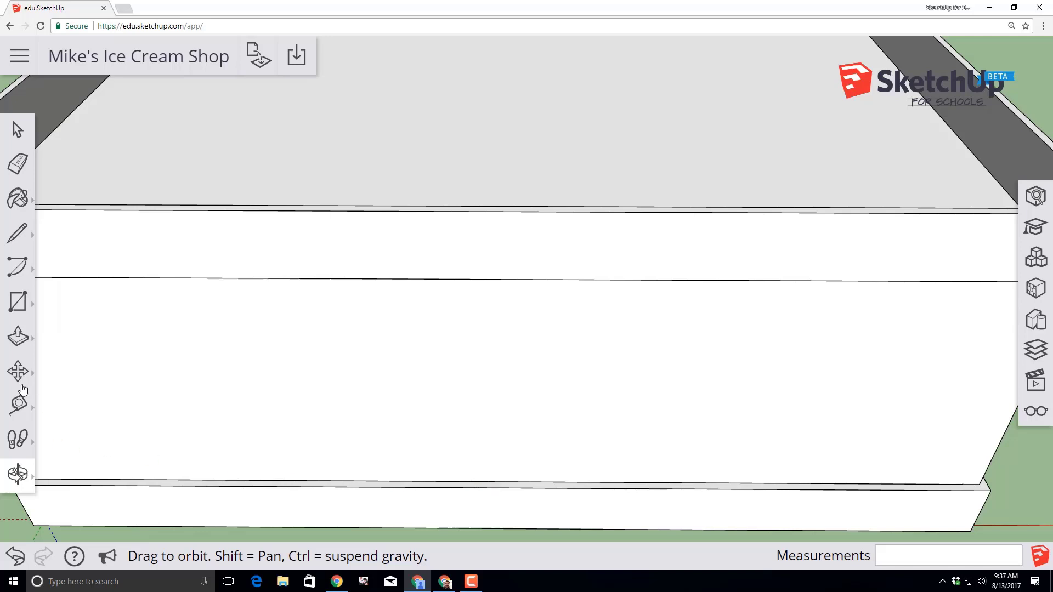
click(18, 302)
click(499, 488)
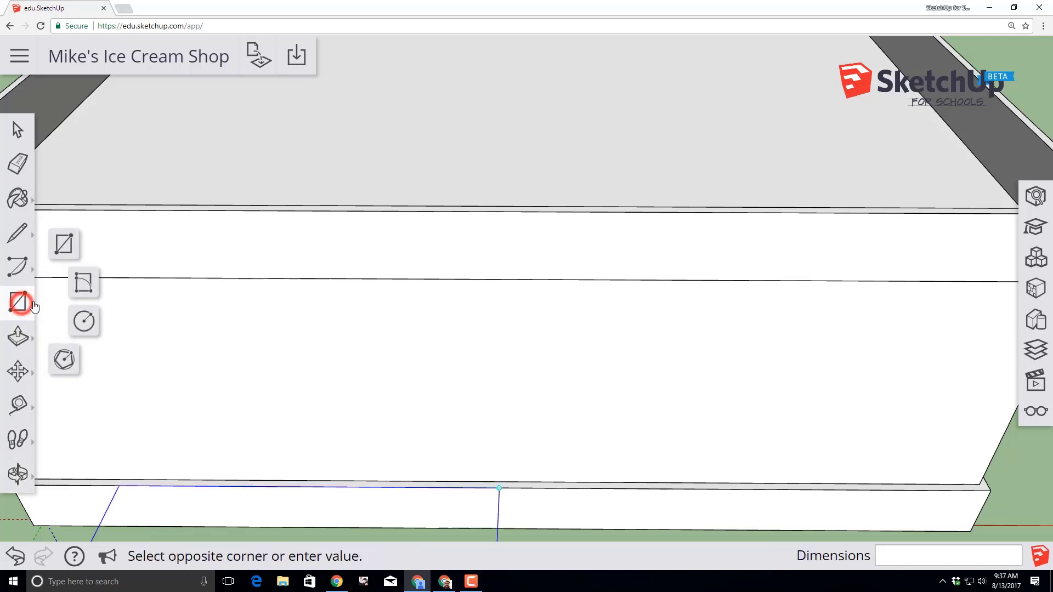
click(64, 248)
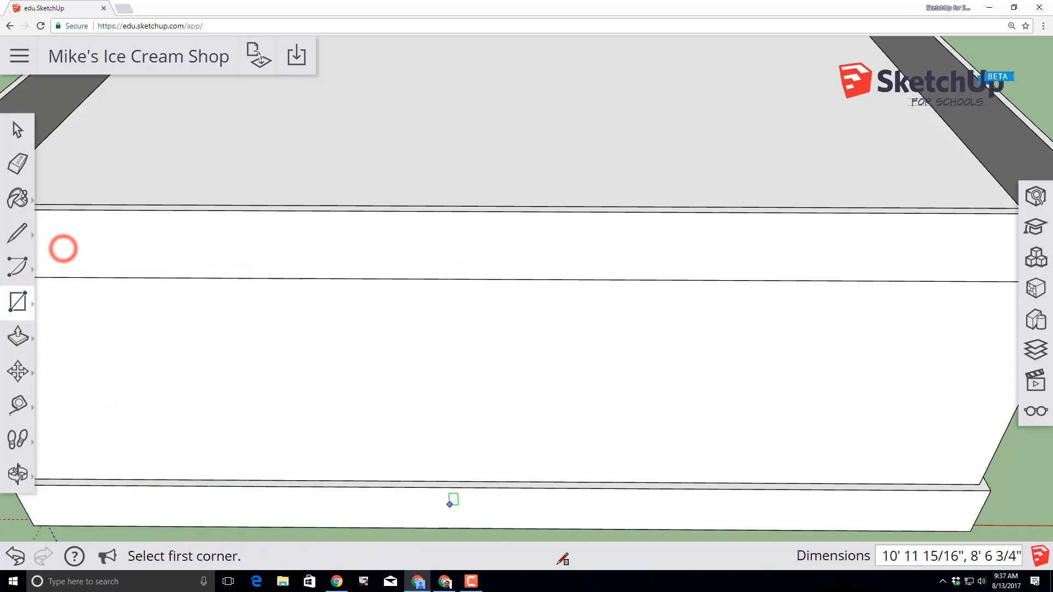
click(499, 487)
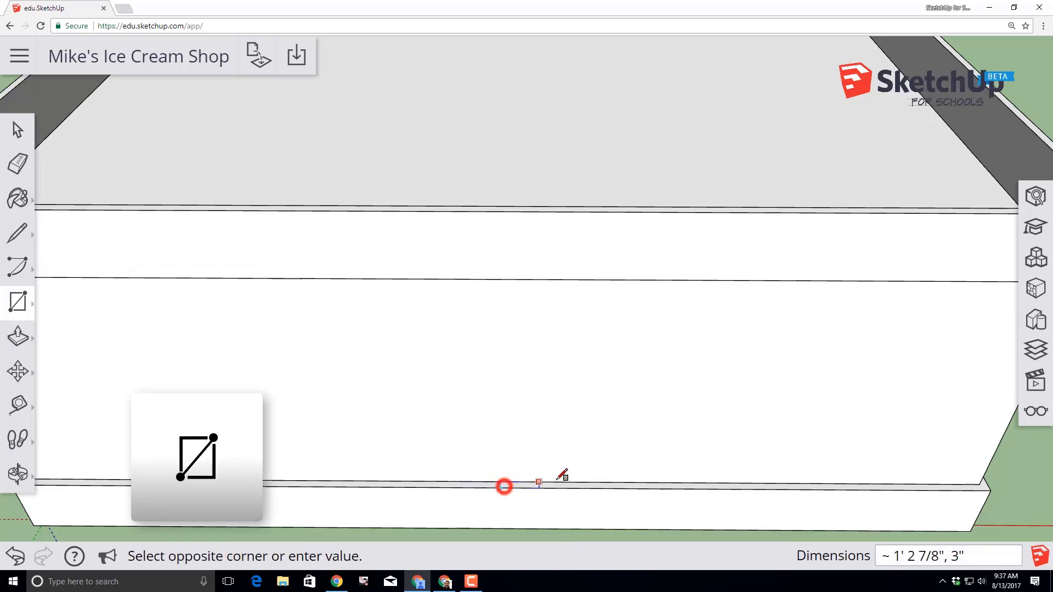
click(660, 482)
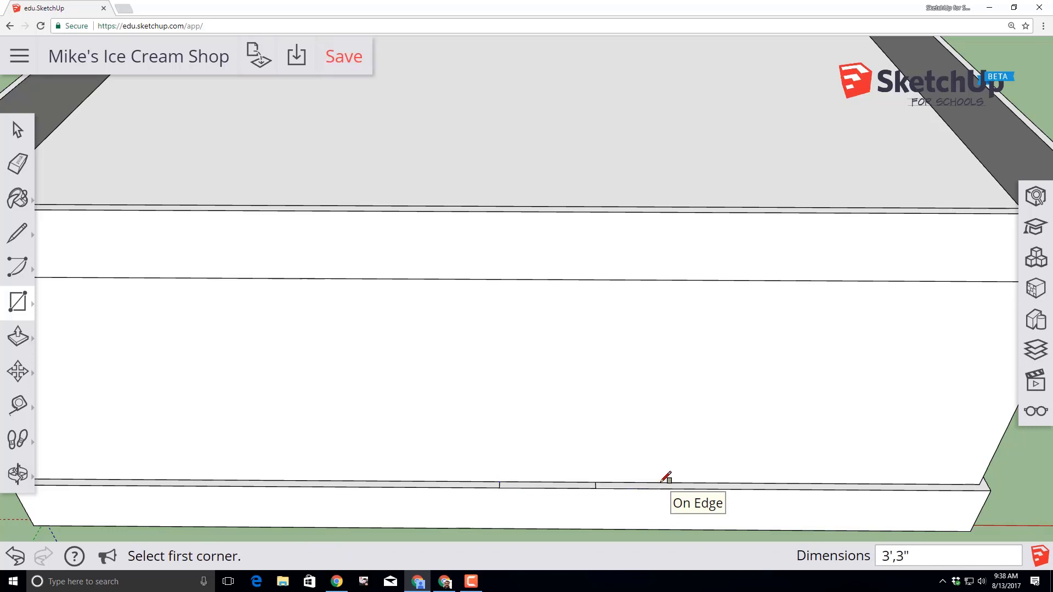
- Draw a matching 3' by 3" rectangle on the opposite side of the border's midpoint and erase the line dividing the two rectangles
scroll(665, 478, up, 1)
click(513, 485)
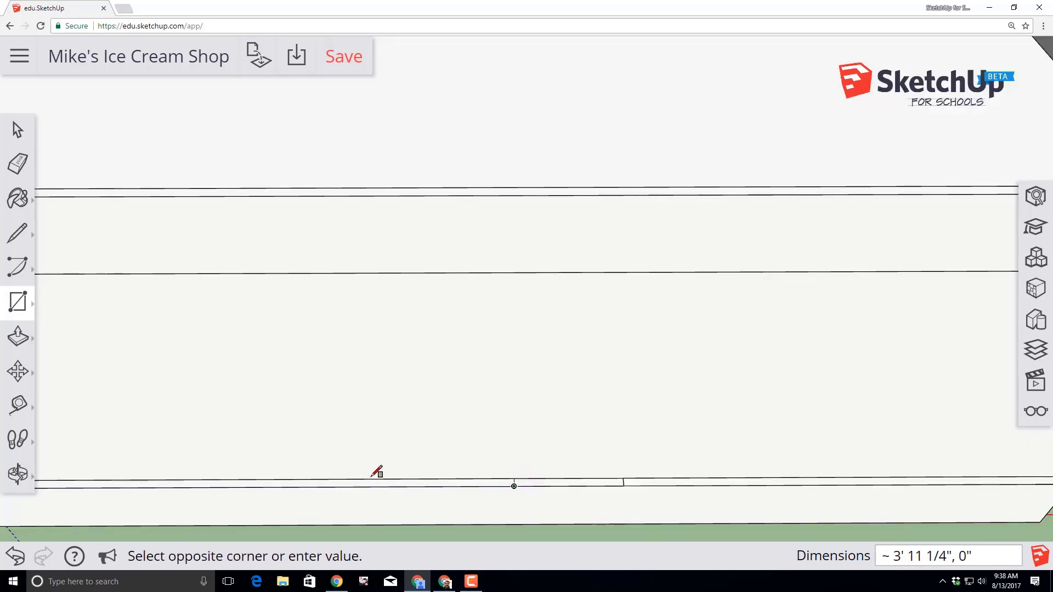
text(3)
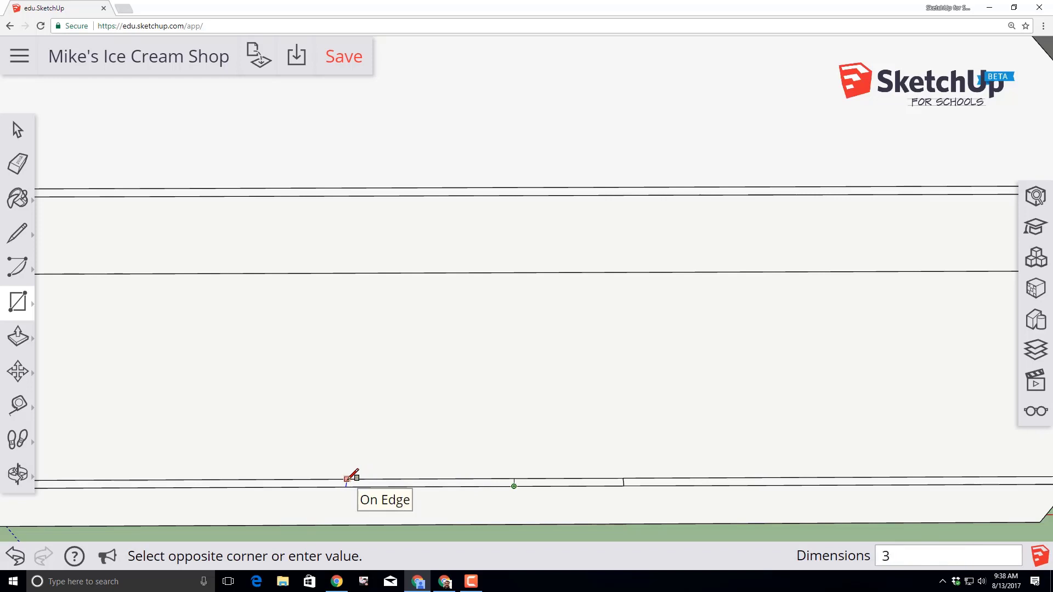
text(',3")
key(Return)
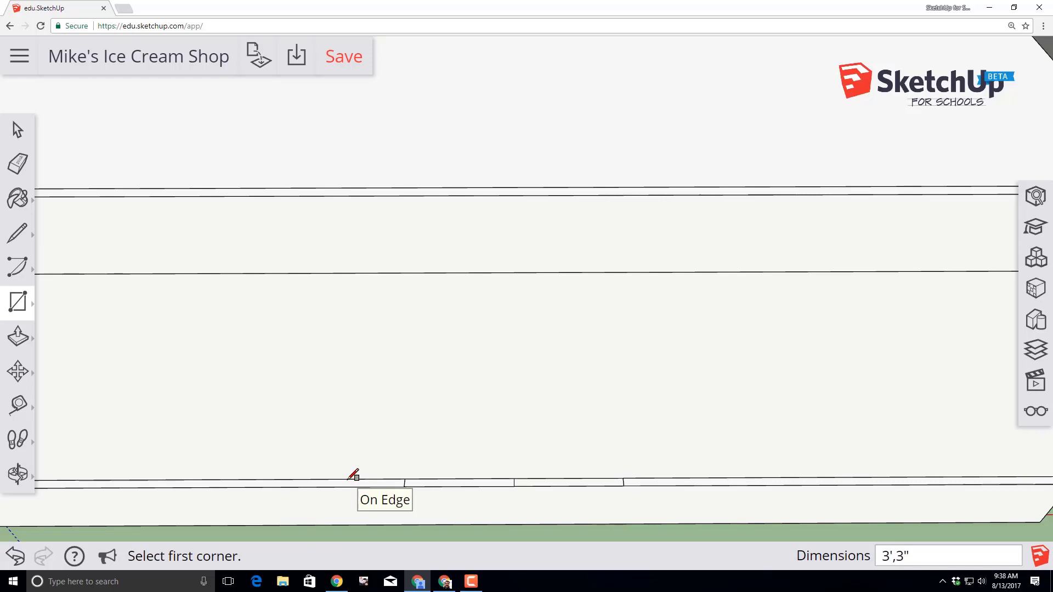
key(e)
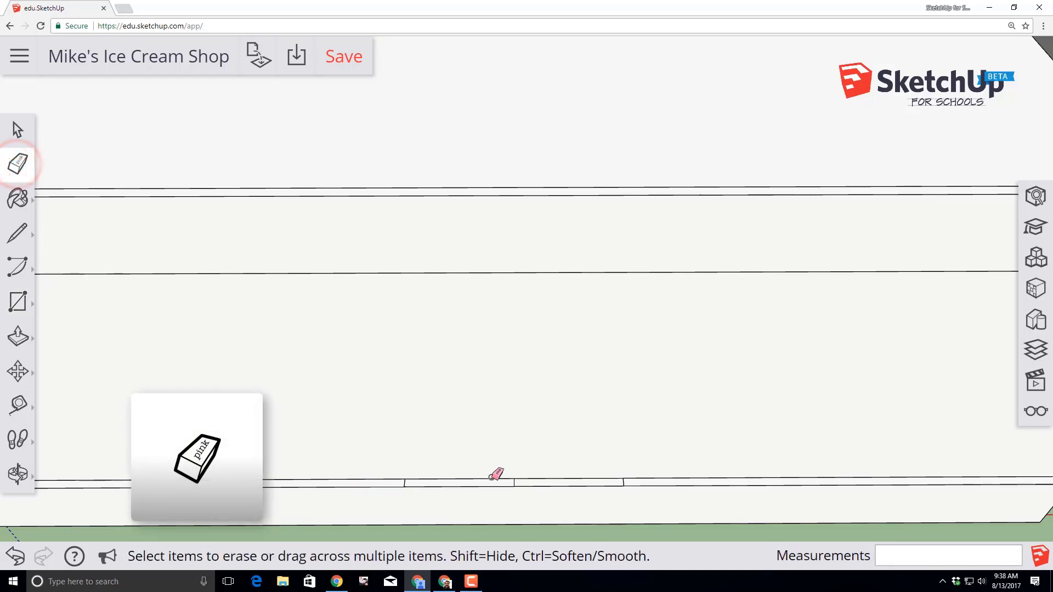
click(514, 482)
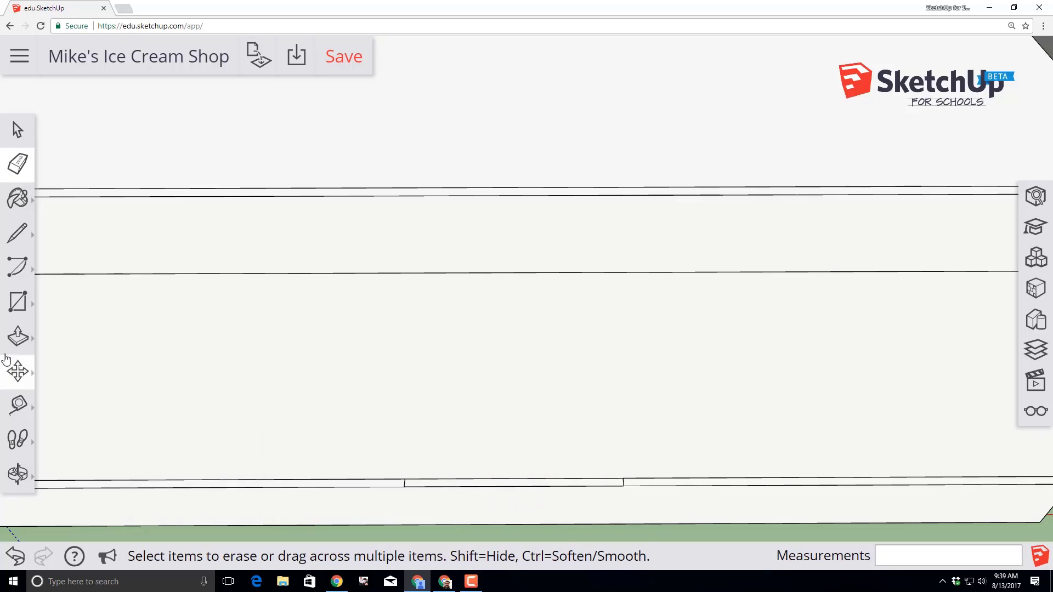
- Push/Pull the combined rectangle on the front base border down 2' to cut an entry opening
click(16, 337)
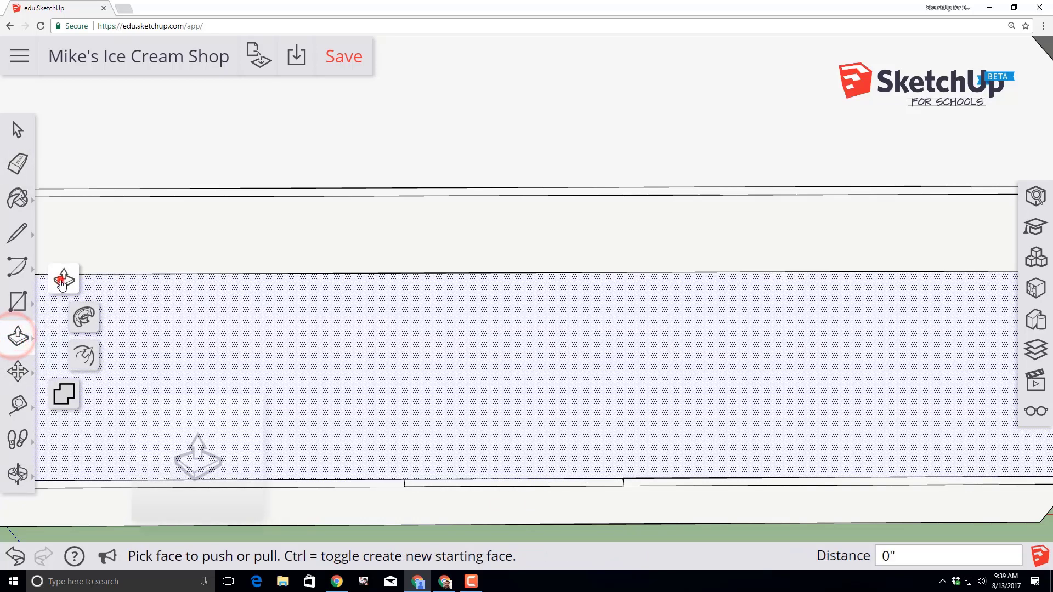
click(64, 278)
click(487, 485)
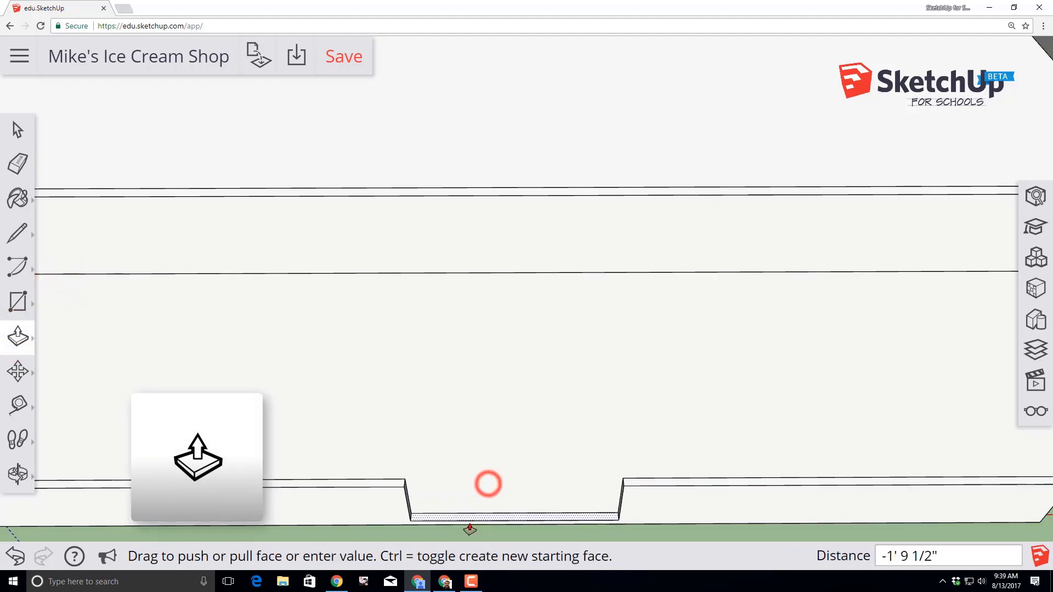
click(408, 529)
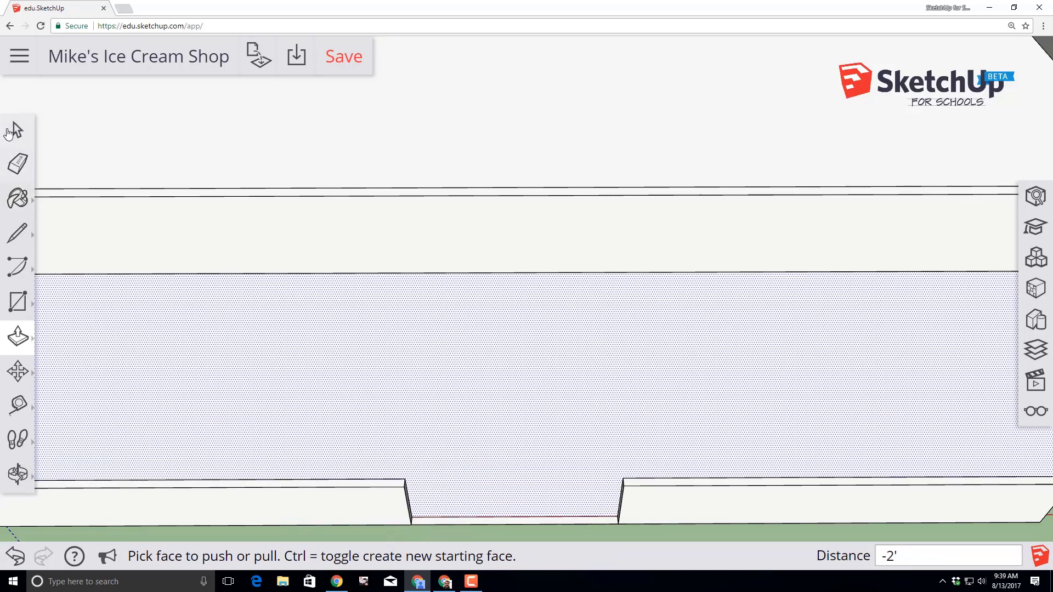
- Erase the leftover strip across the bottom of the entry opening and save the model
click(17, 163)
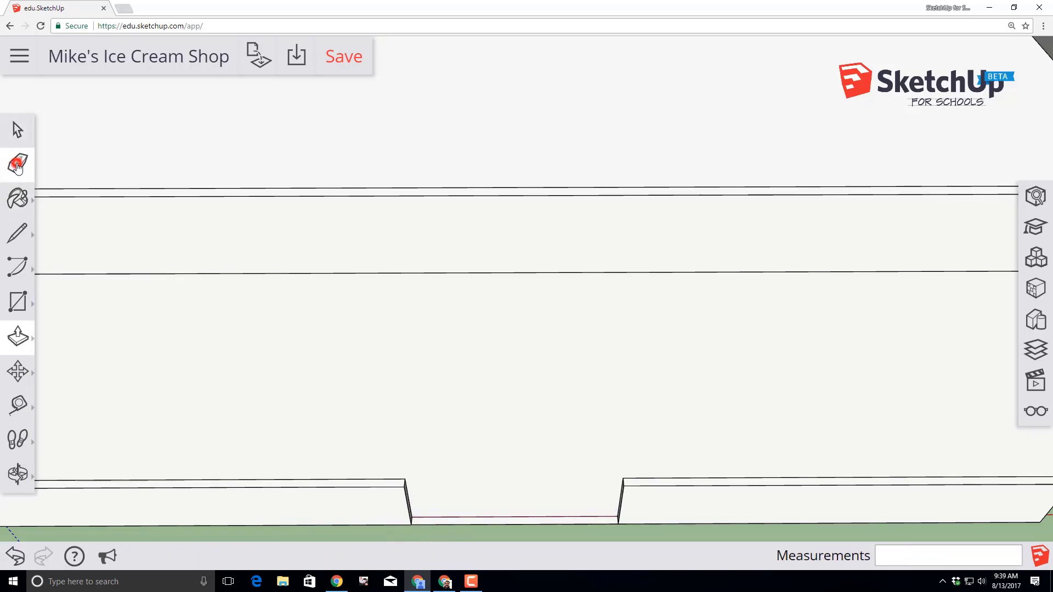
click(506, 521)
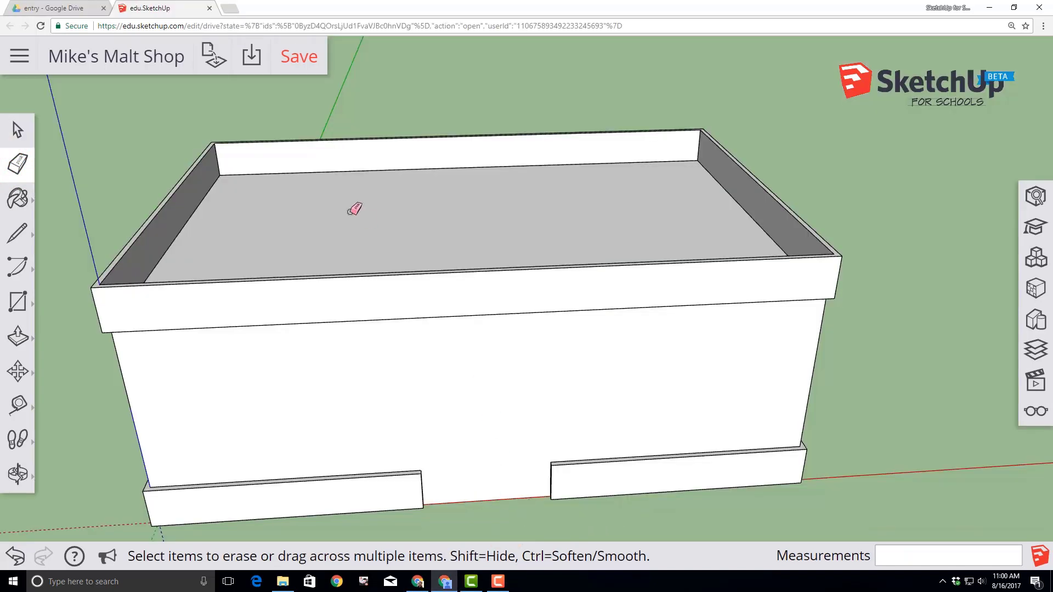
click(298, 61)
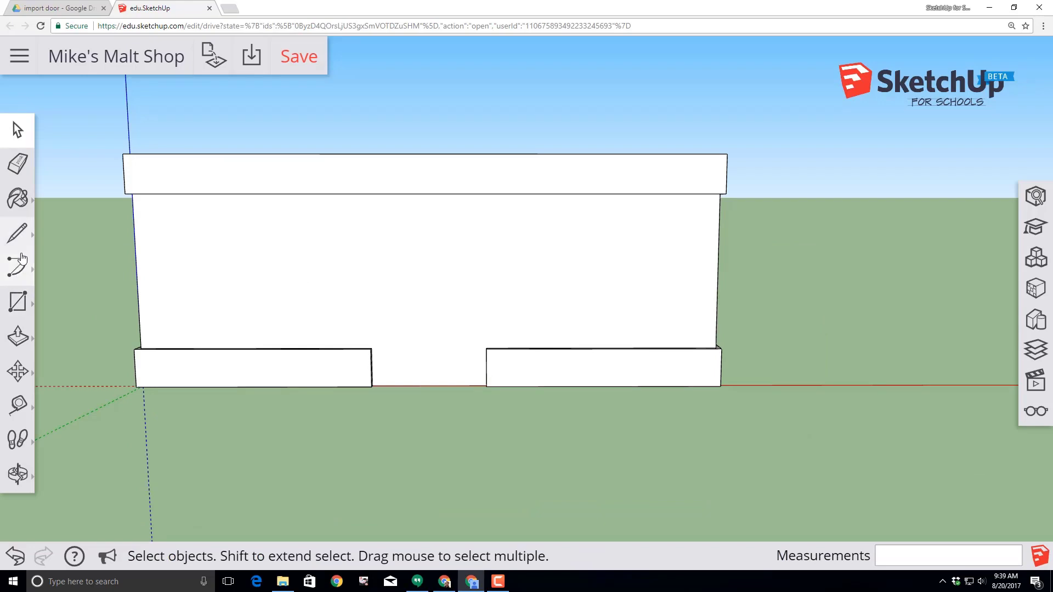
- Orbit to view the building's front from below and search the 3D Warehouse for "SketchUp for schools door"
click(13, 474)
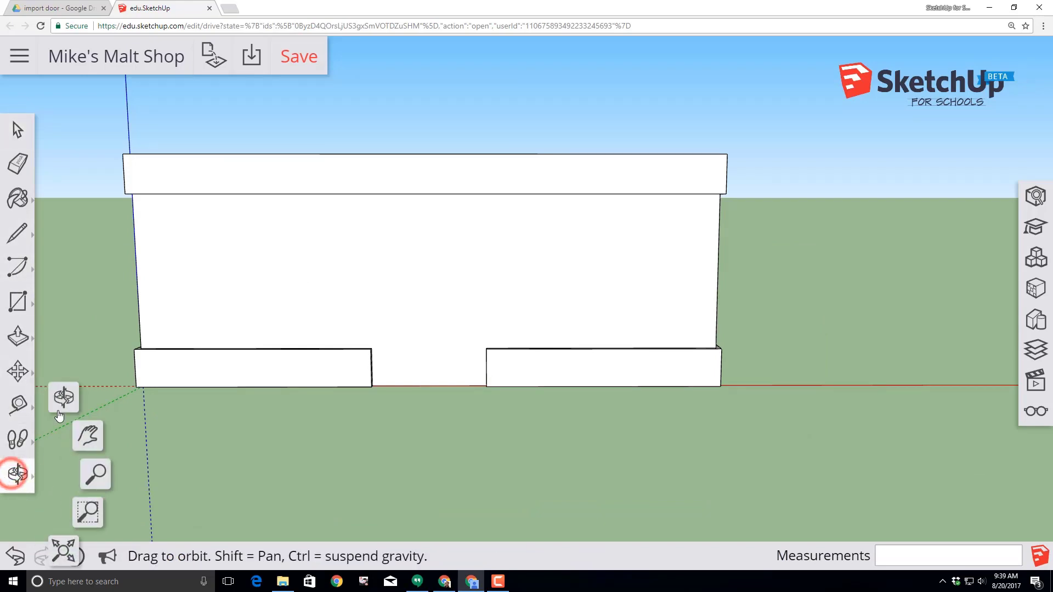
click(63, 395)
drag(378, 490, 478, 329)
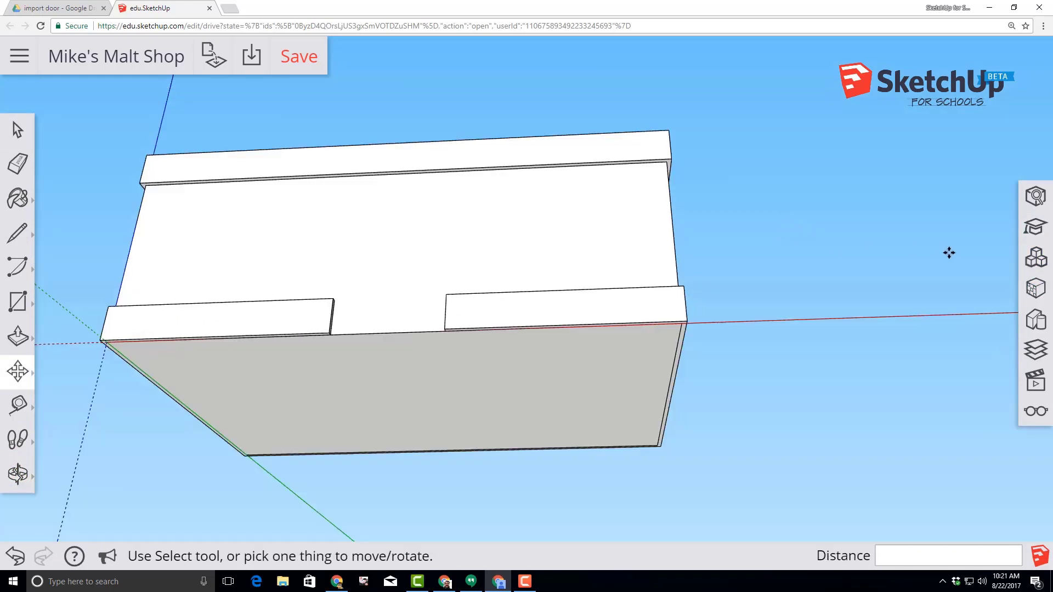
click(1036, 259)
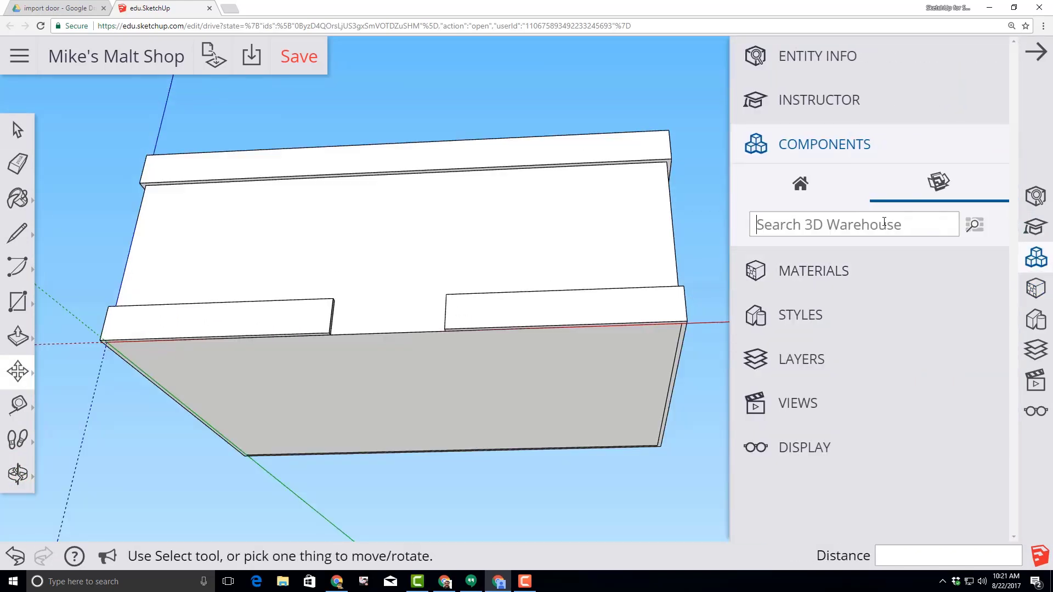
text(SketchUp for schools door)
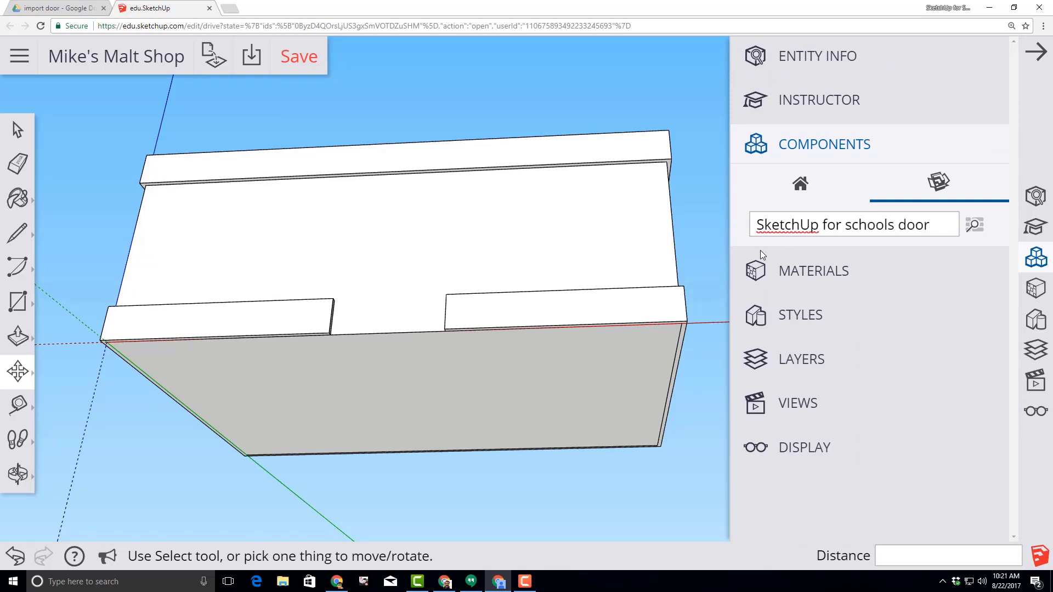
key(Return)
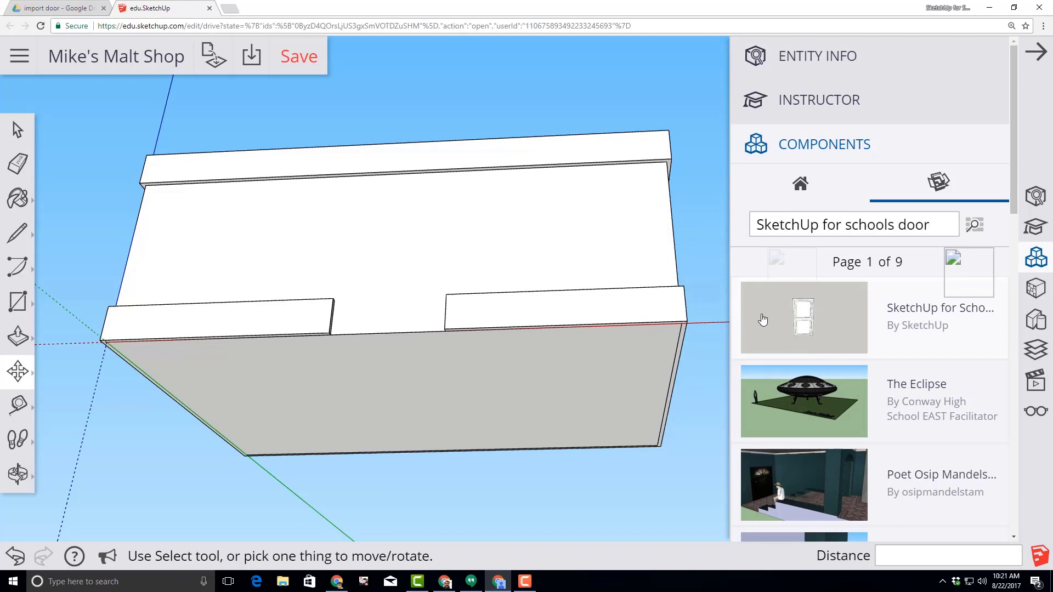
- Place SketchUp's door component on the bottom edge of the front wall, inside the entry opening, and save the model
click(746, 298)
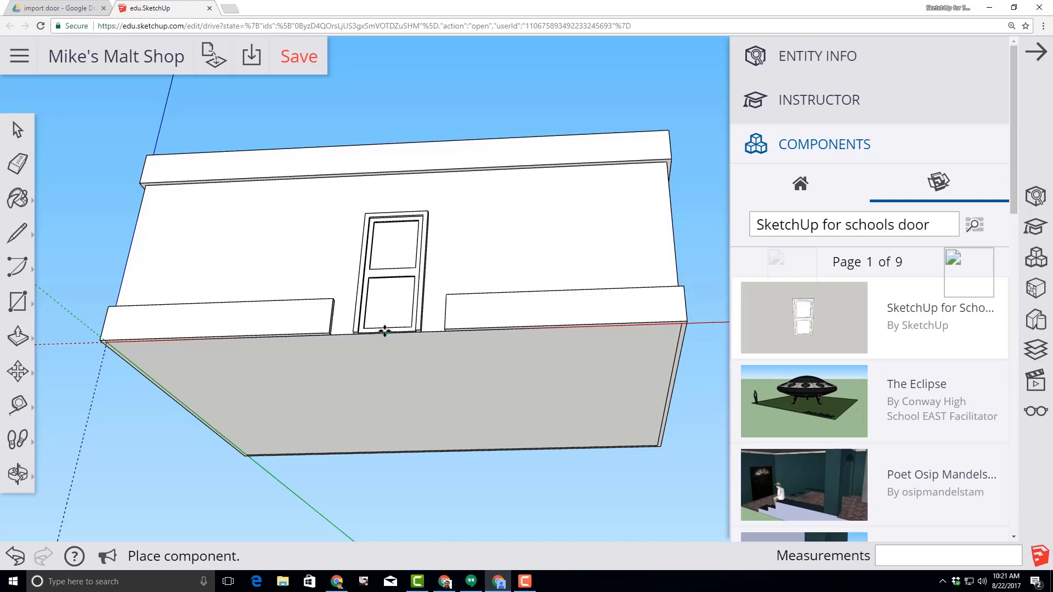
click(393, 332)
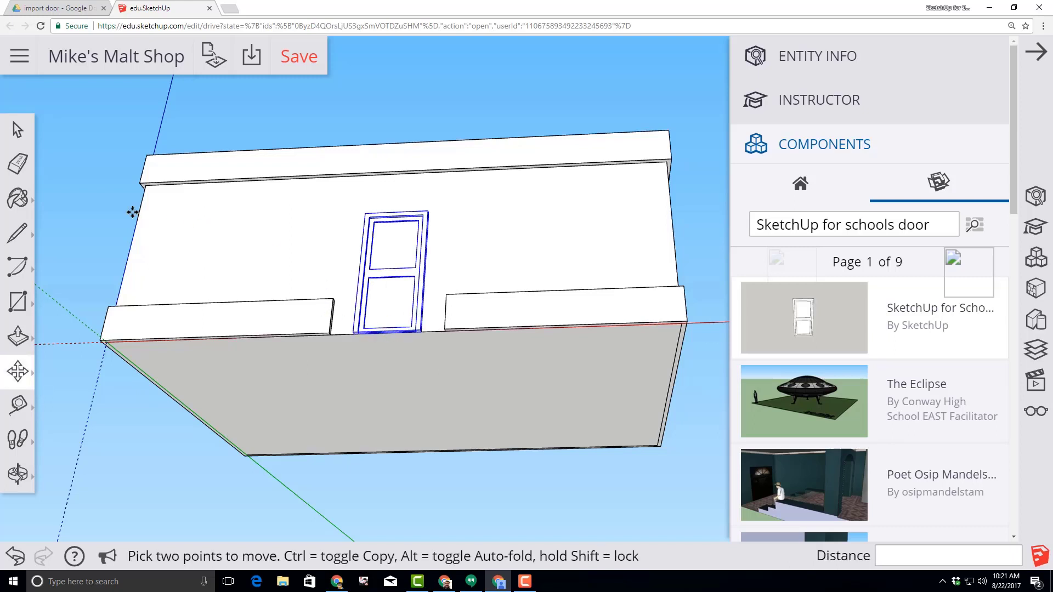
click(298, 64)
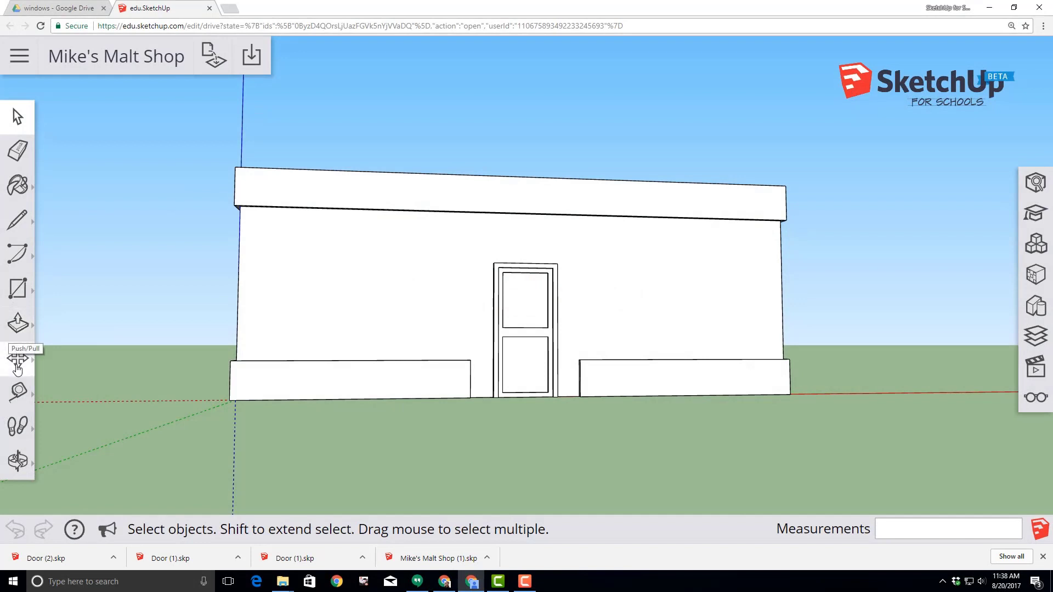
- Place vertical Tape Measure guides on the front wall, each 2' in from its left and right edges
click(19, 392)
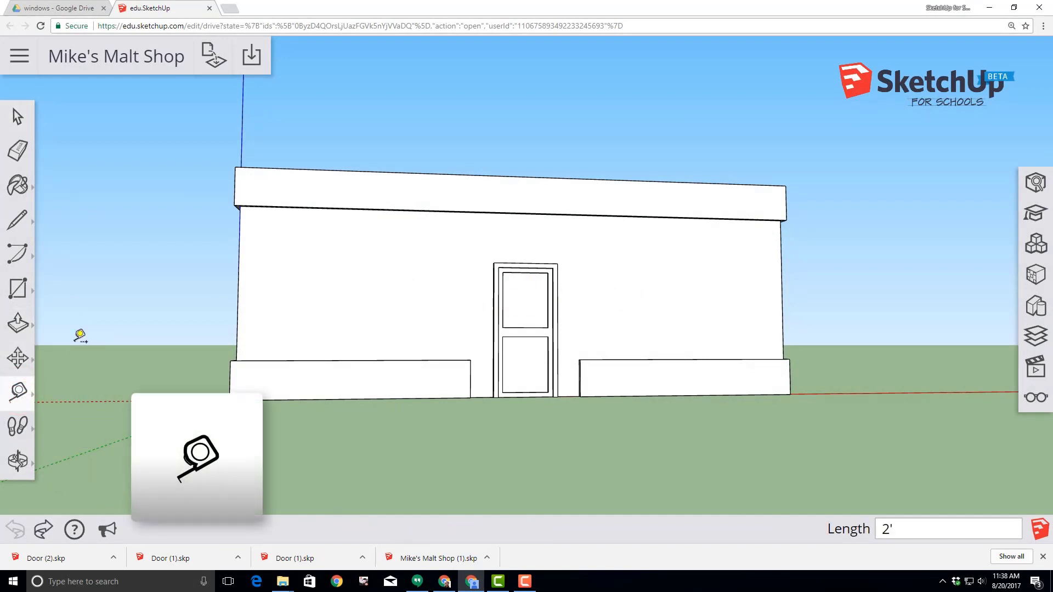
click(19, 391)
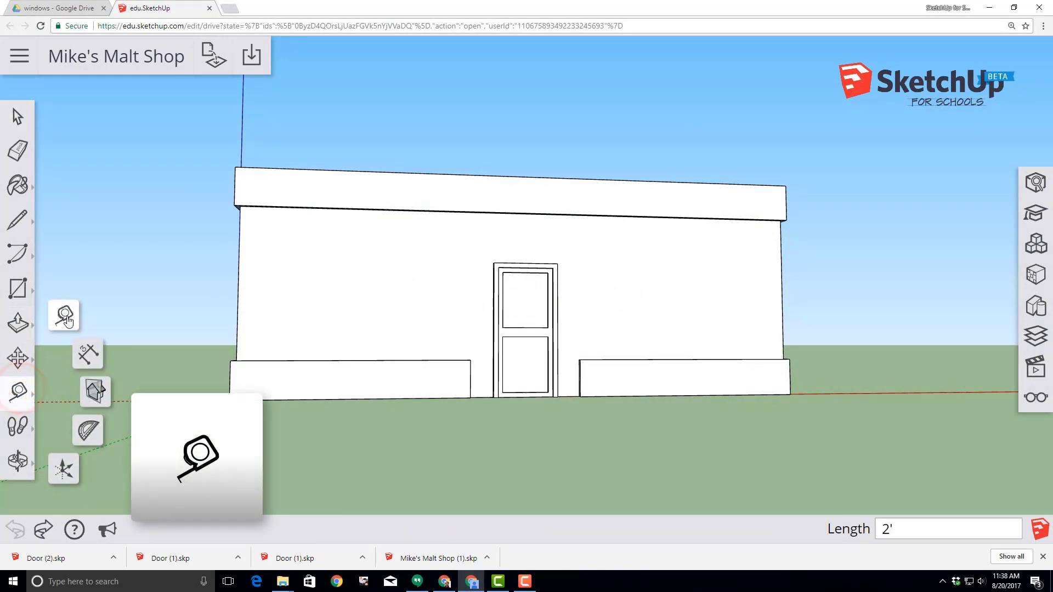
click(66, 316)
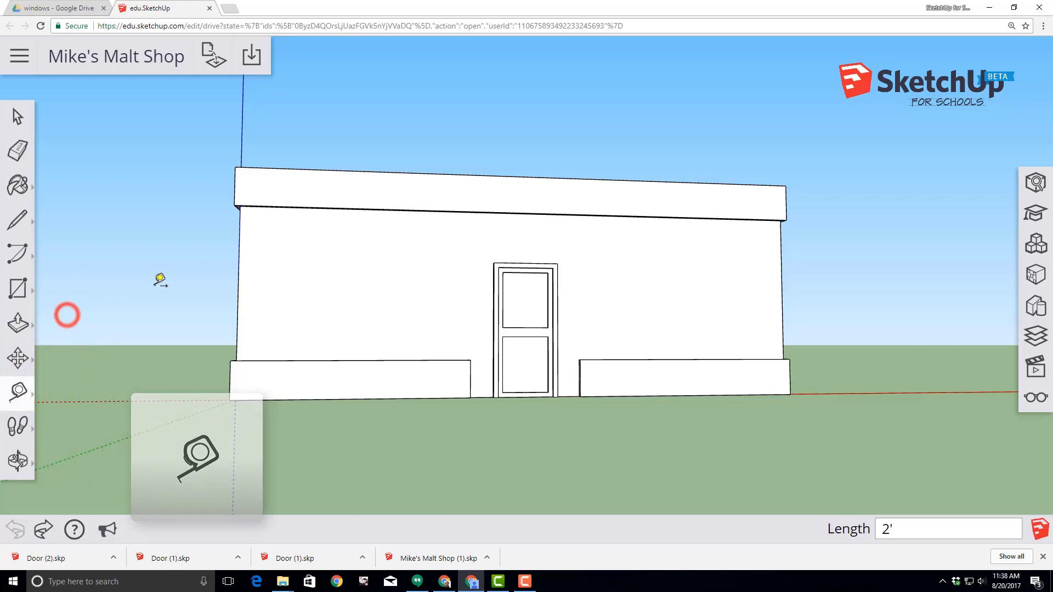
click(238, 287)
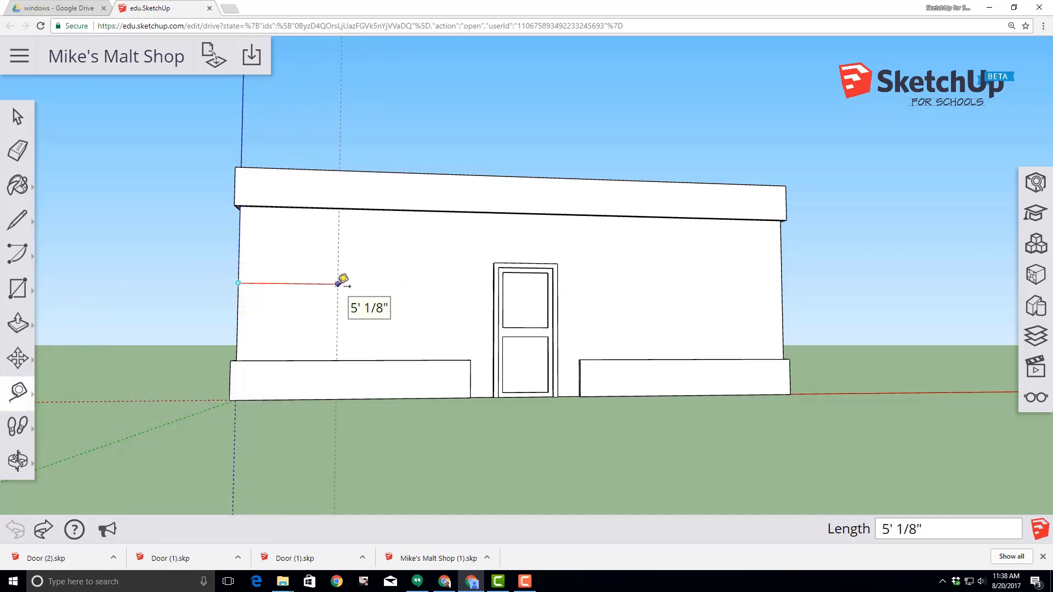
text(2')
key(Return)
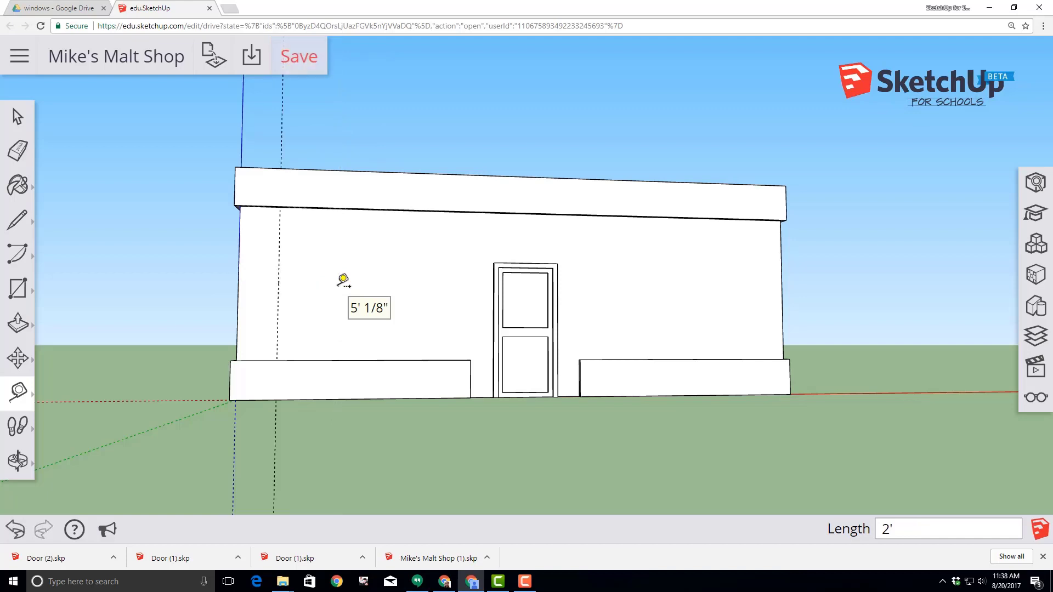
click(781, 299)
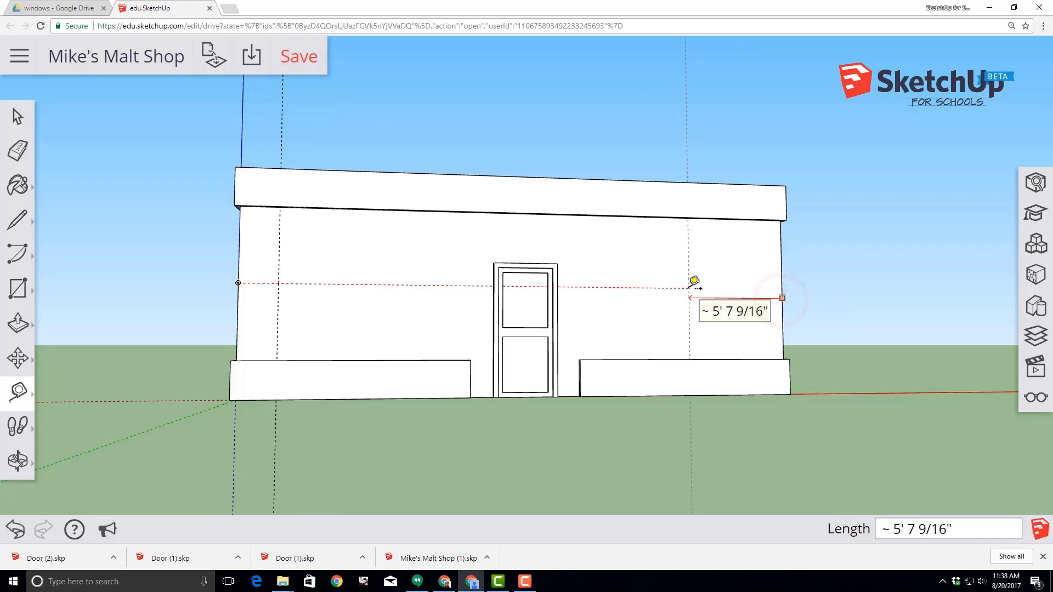
text(2')
key(Return)
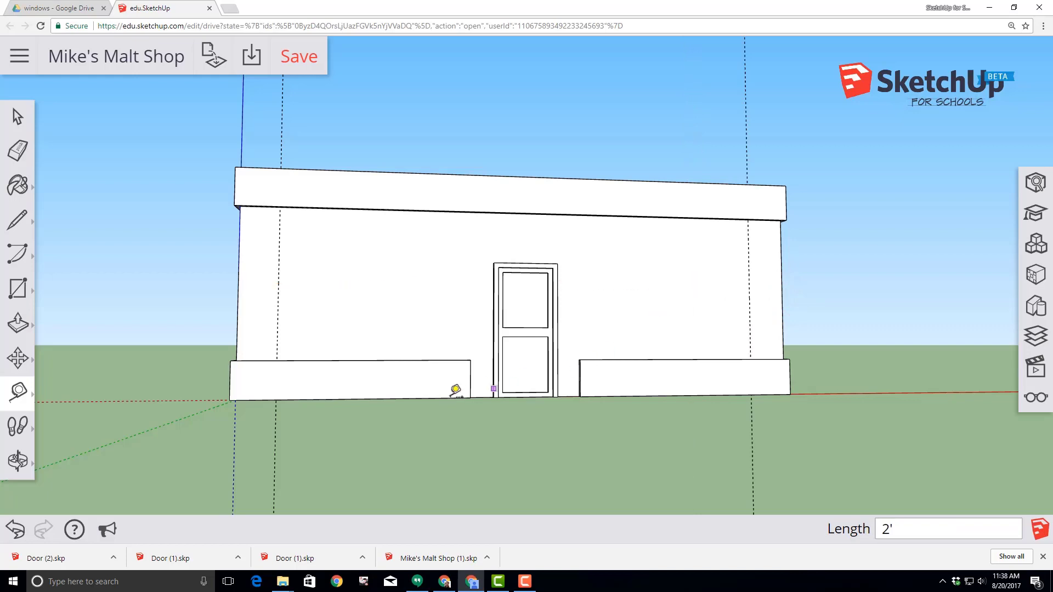
- Place a horizontal guide 3' above the bottom edge of the front wall
click(481, 397)
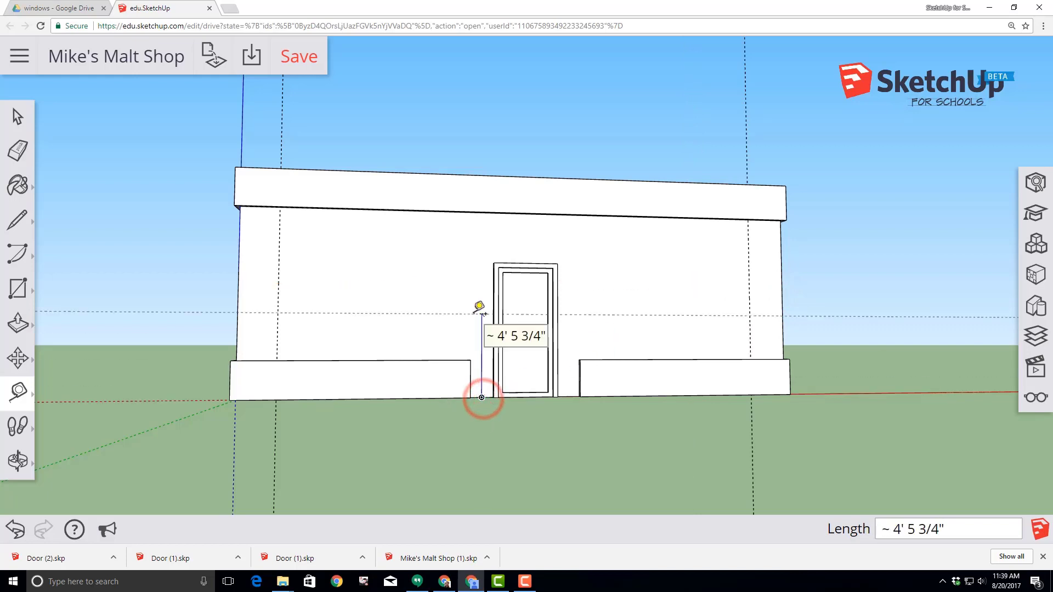
text(3)
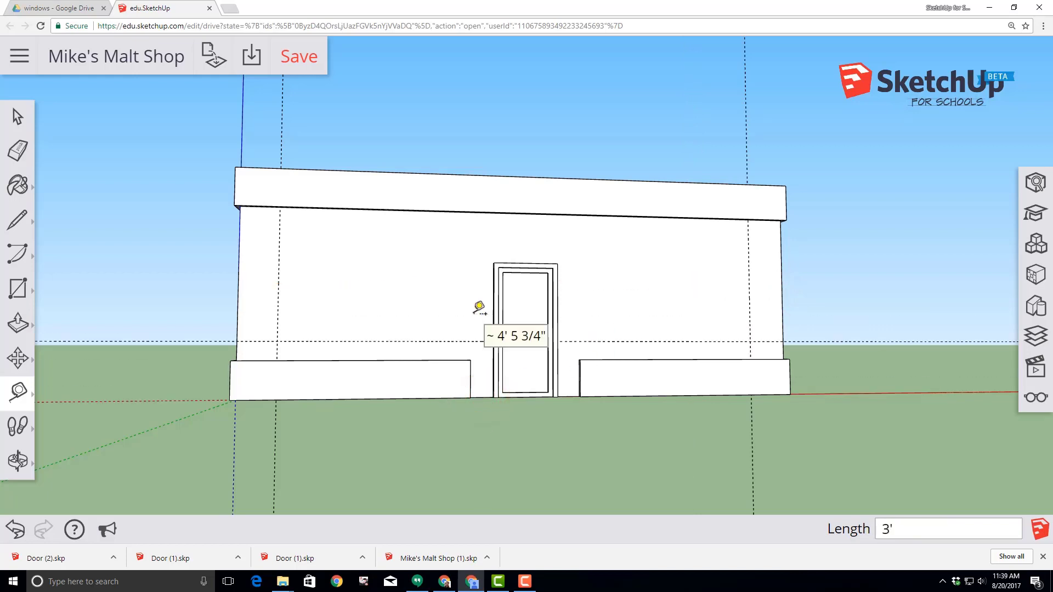
text(')
key(Return)
- Draw an 8' by 4' window rectangle on each side of the door, starting from the outer guide intersections
click(18, 288)
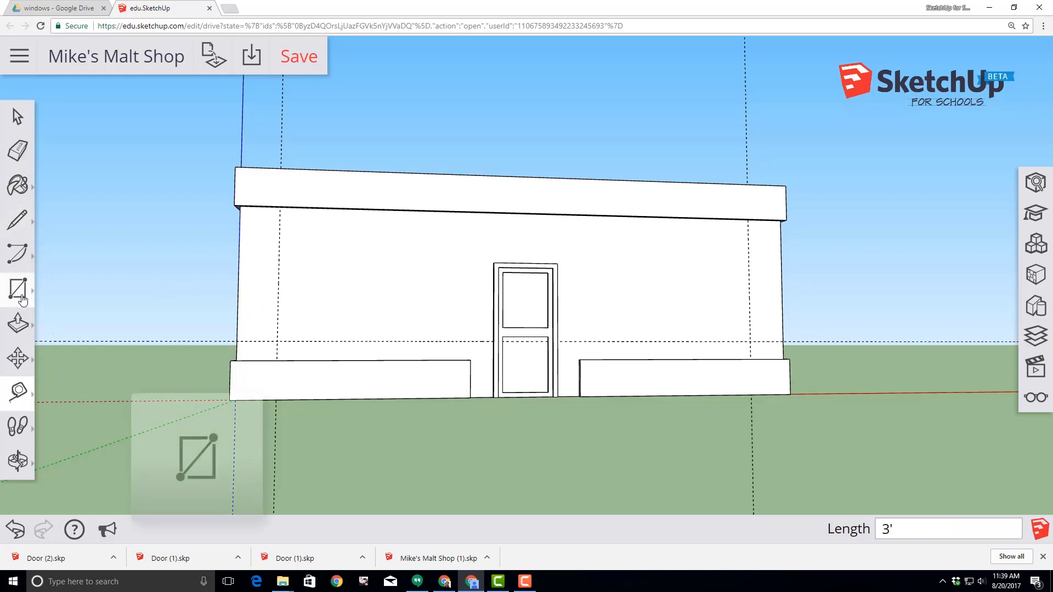
click(64, 230)
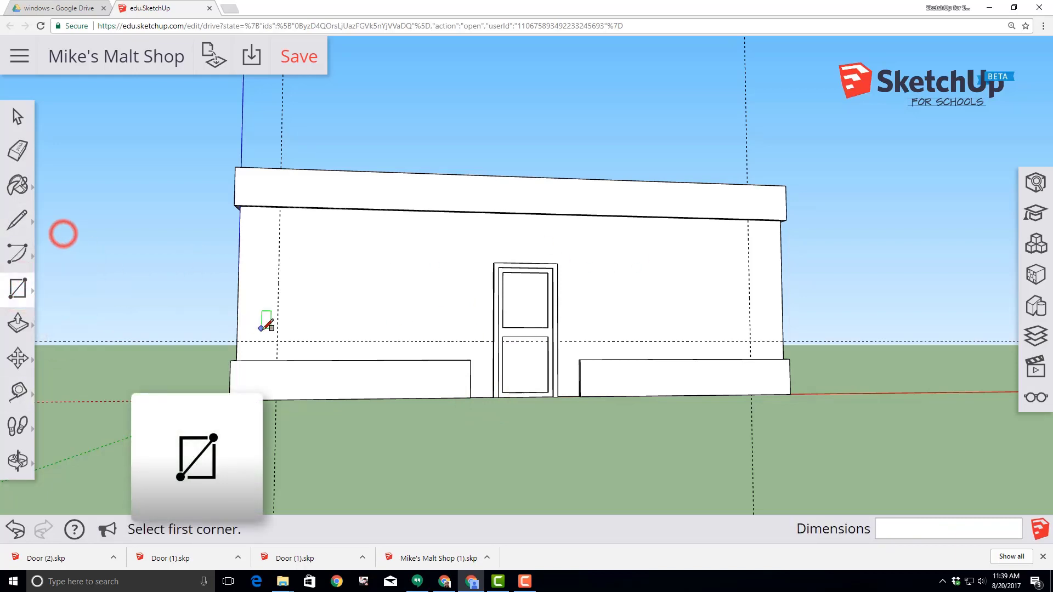
click(277, 341)
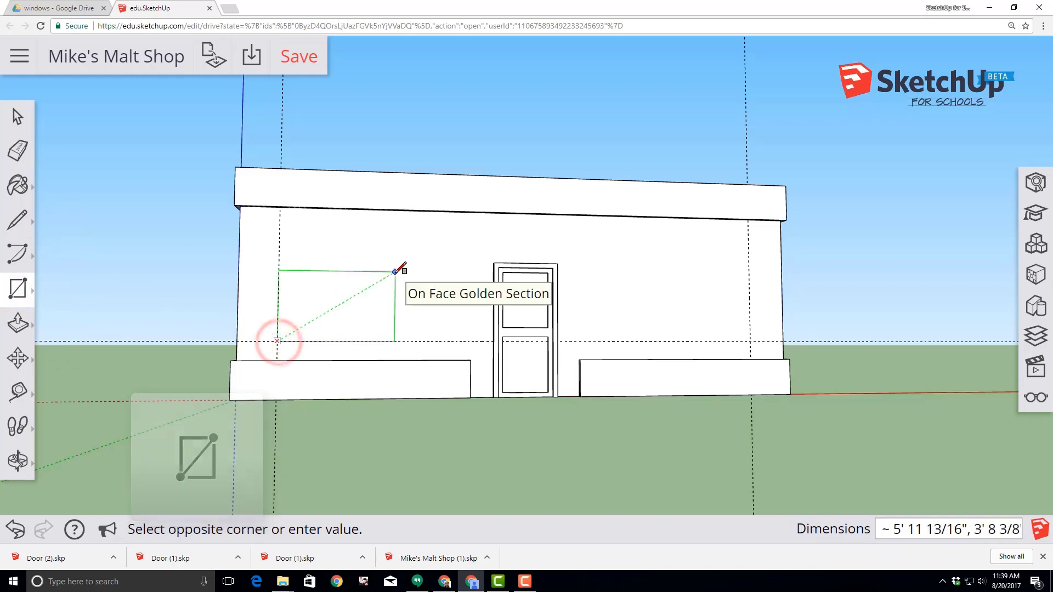
text(8')
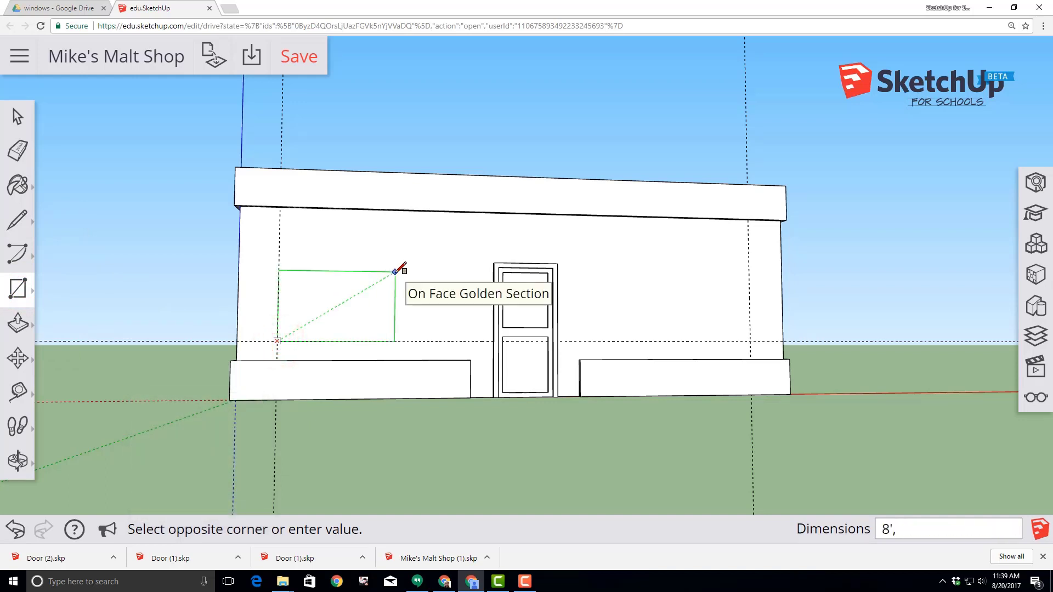
text(,4')
key(Return)
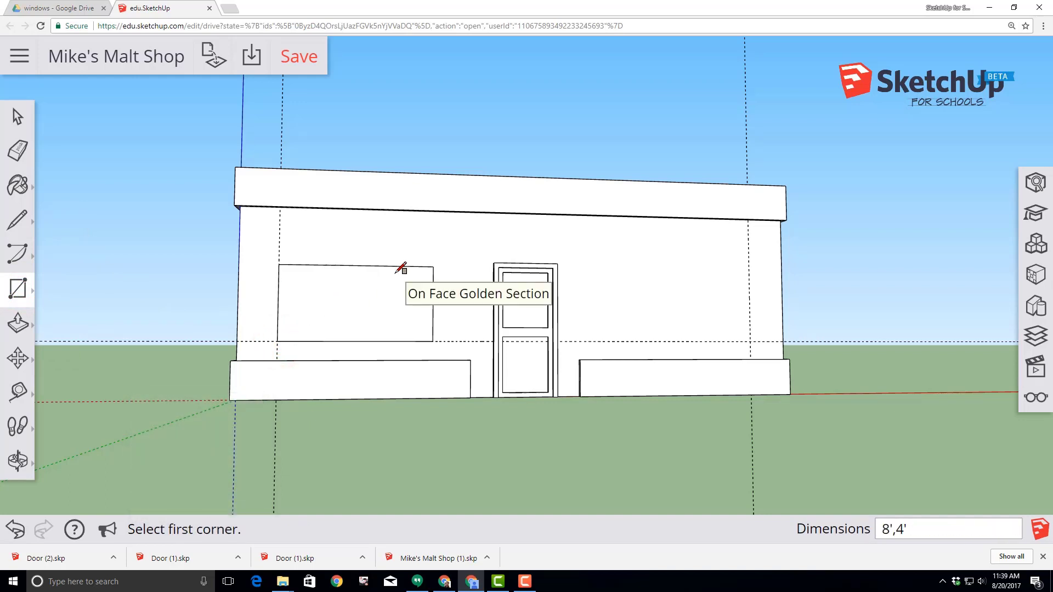
click(750, 341)
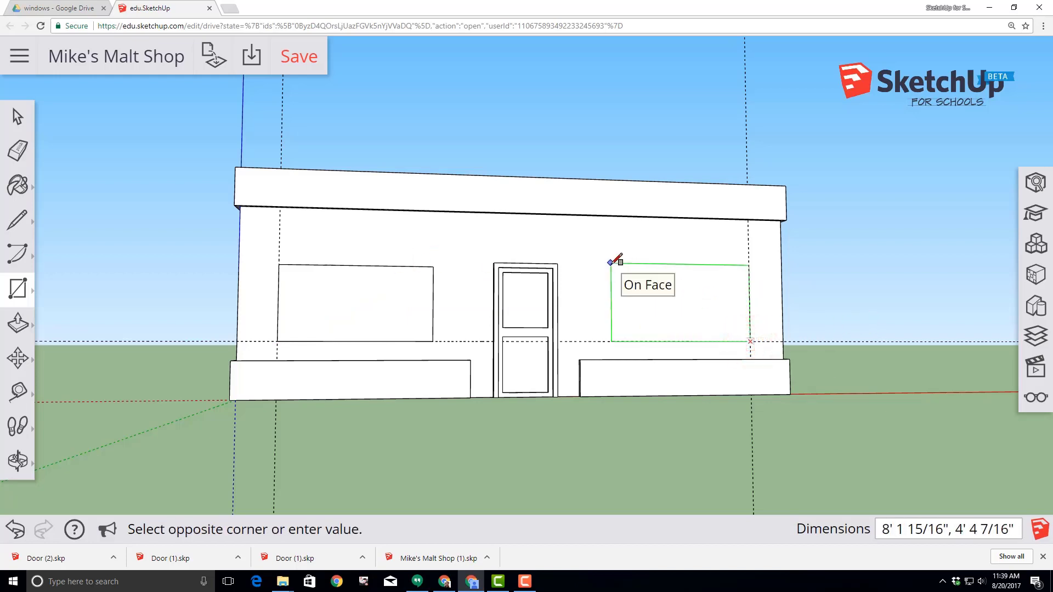
text(8',4')
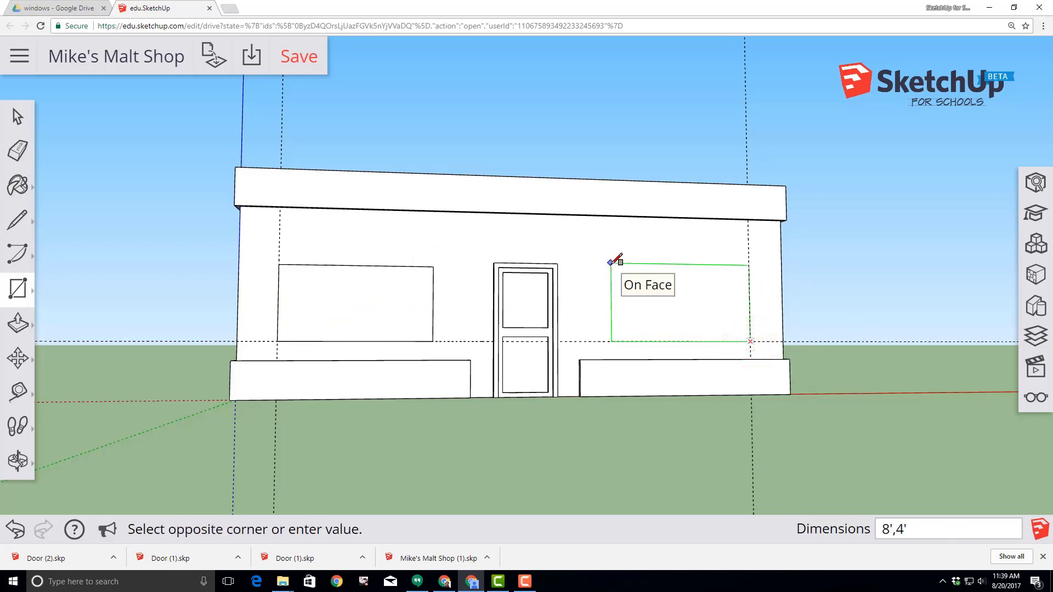
key(Return)
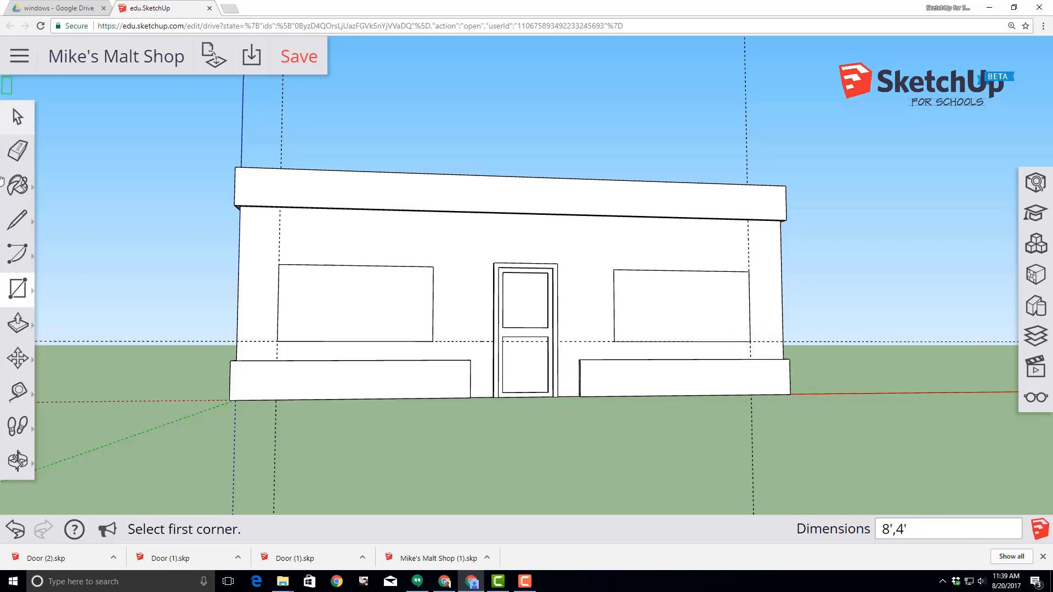
- Erase the two vertical guides and the horizontal guide from the front wall
click(17, 148)
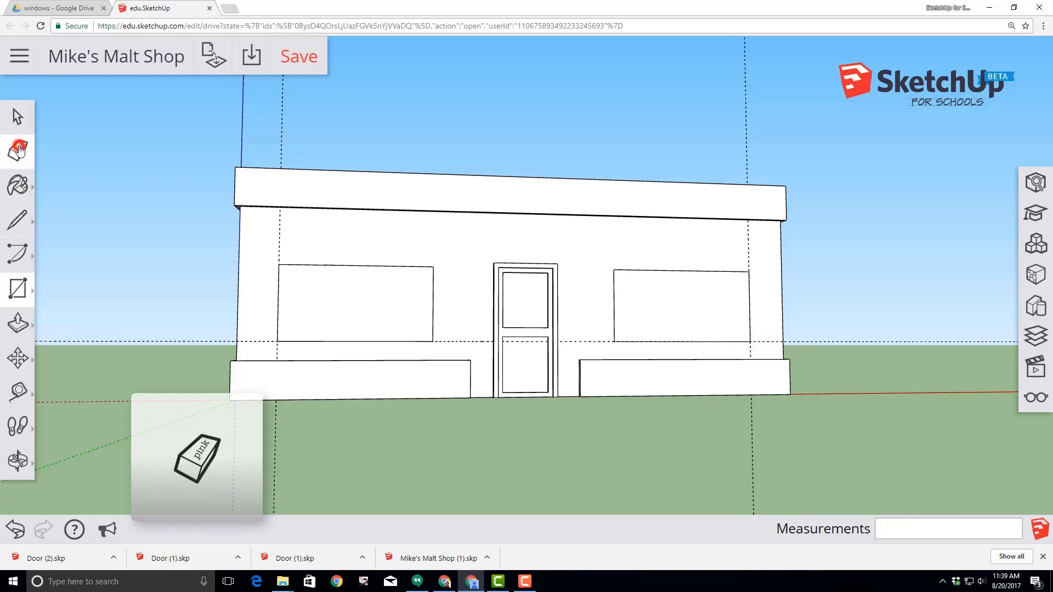
click(278, 245)
click(213, 339)
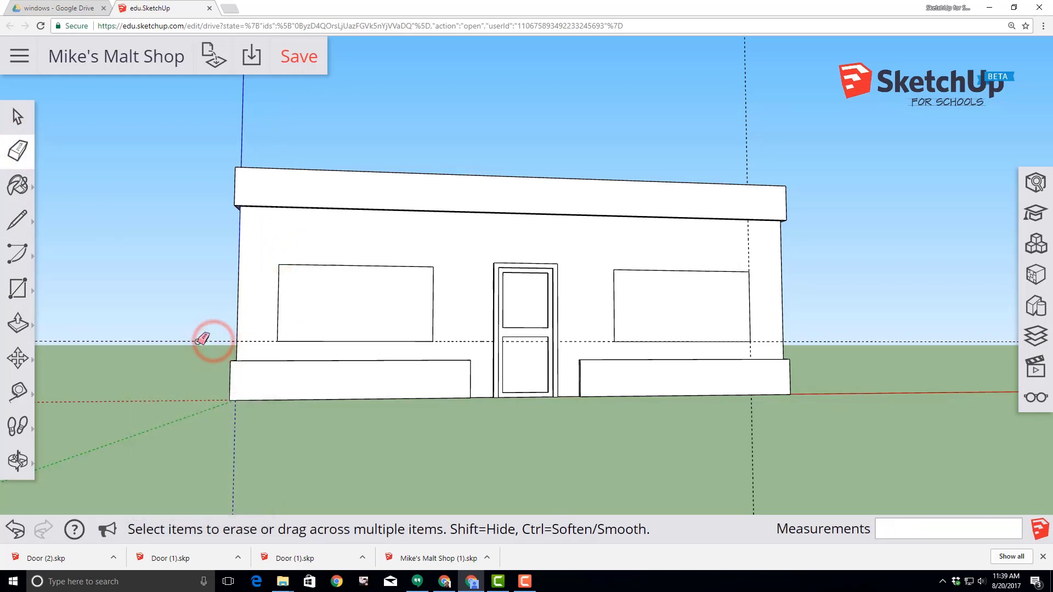
click(197, 341)
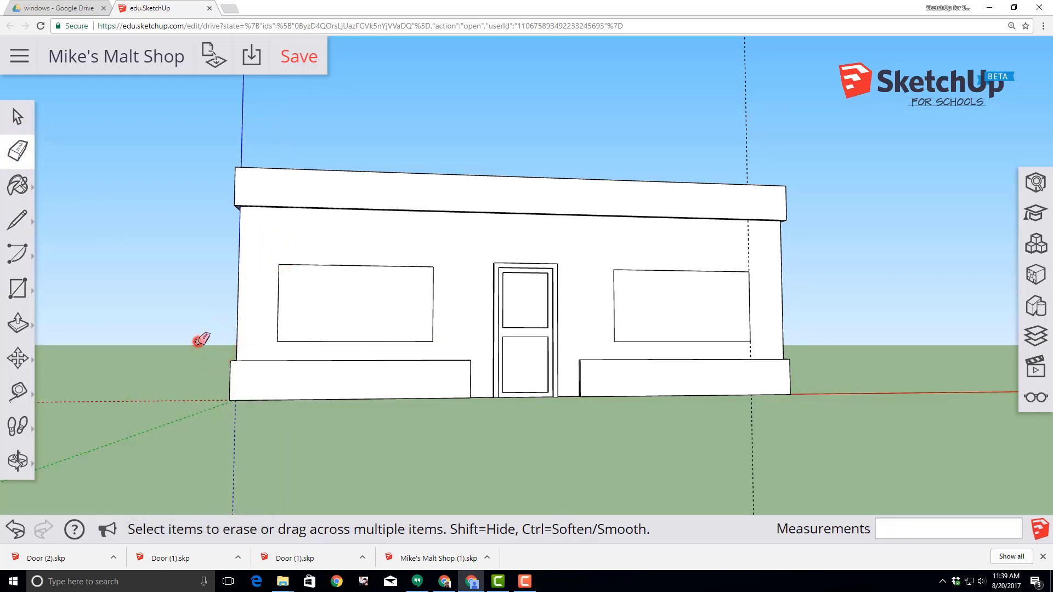
click(749, 247)
key(space)
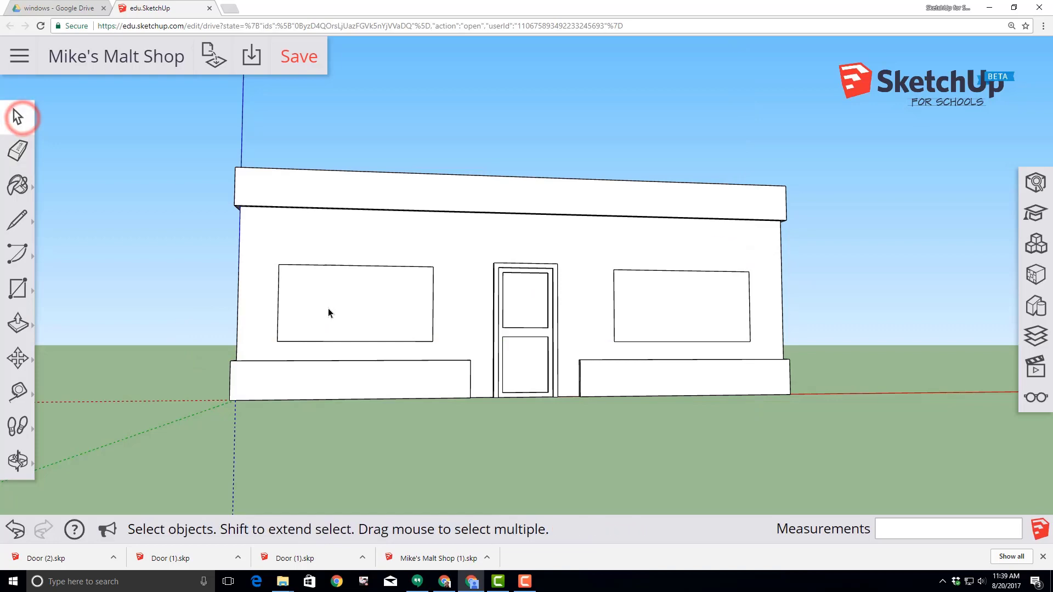
- Offset the outlines of both window rectangles 3" inward to form window frames
click(18, 323)
click(81, 341)
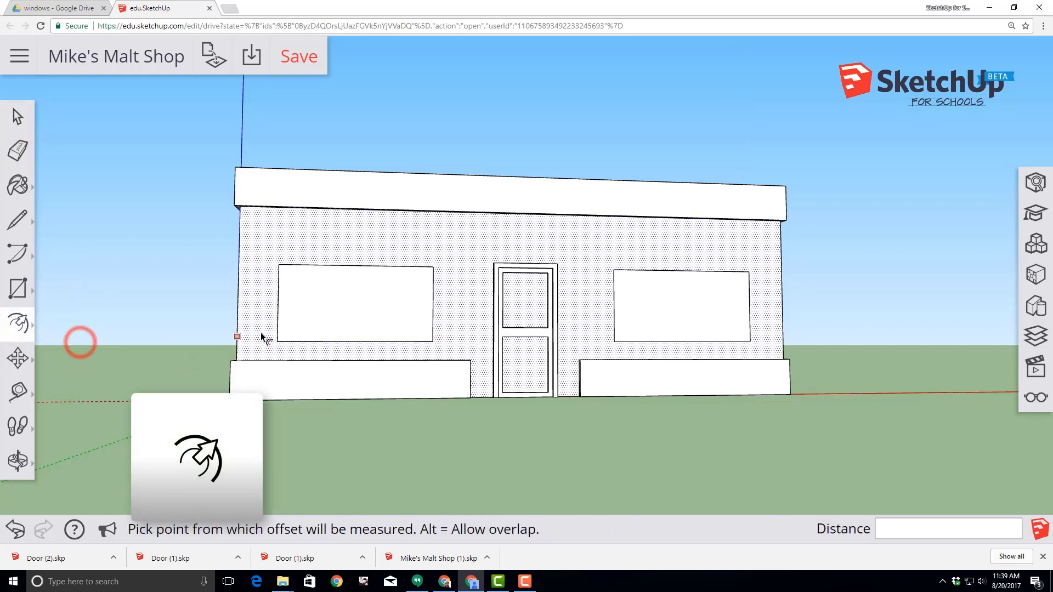
click(301, 337)
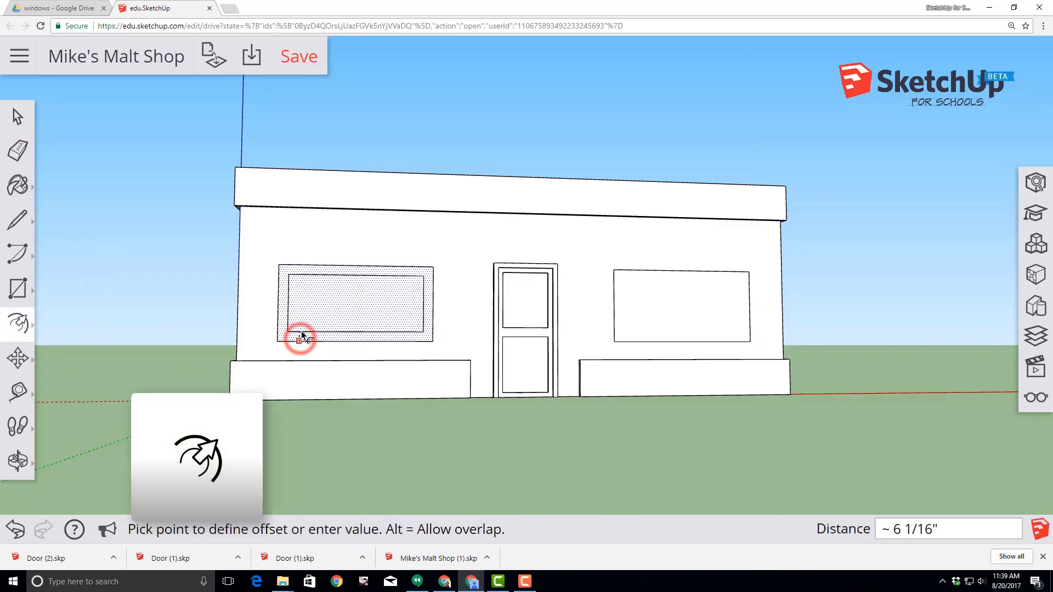
text(3)
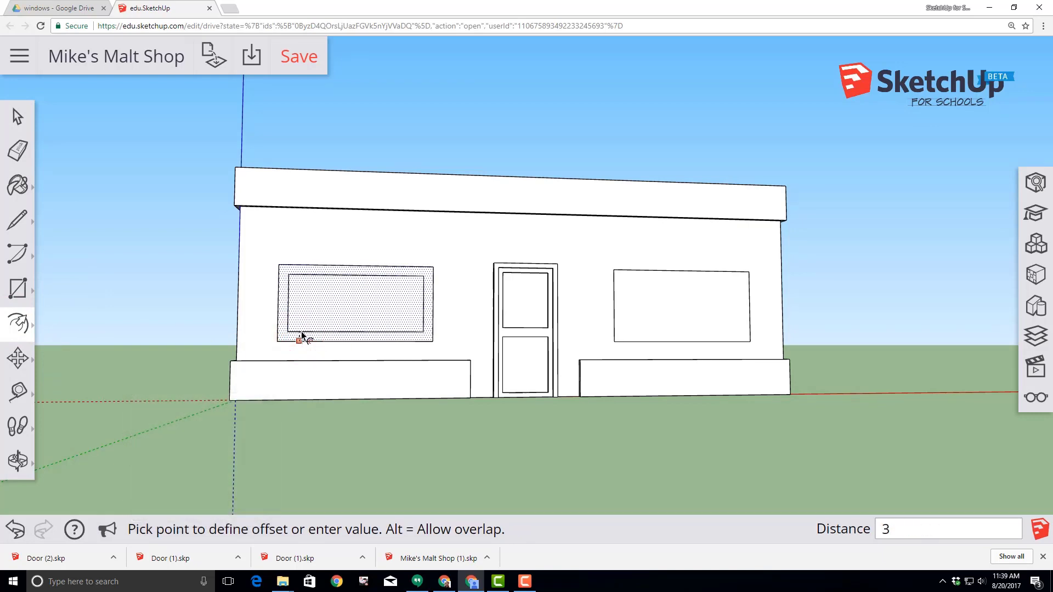
key(Return)
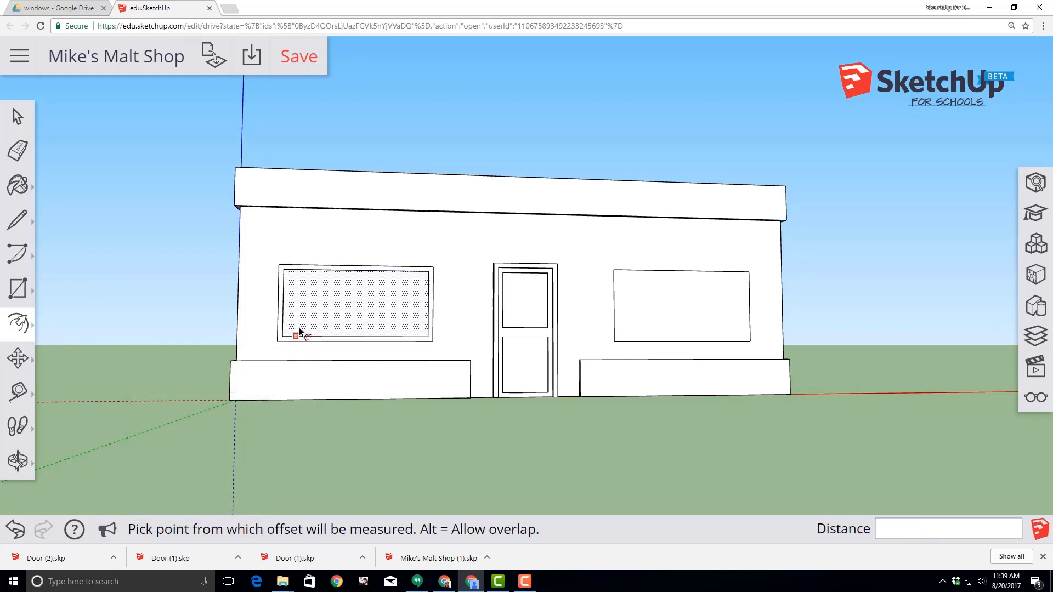
click(656, 322)
text(3)
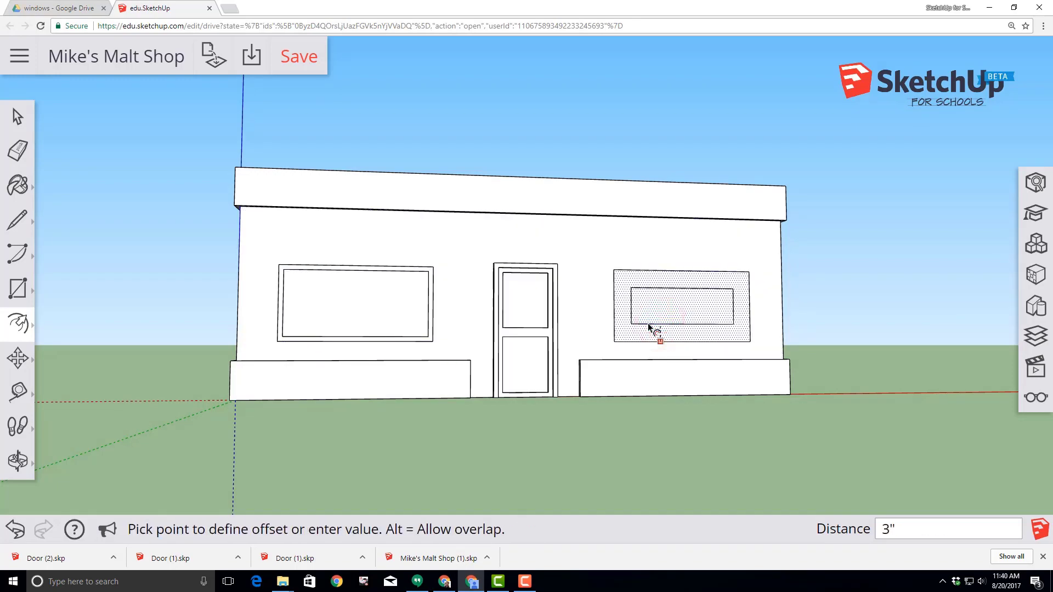
key(Return)
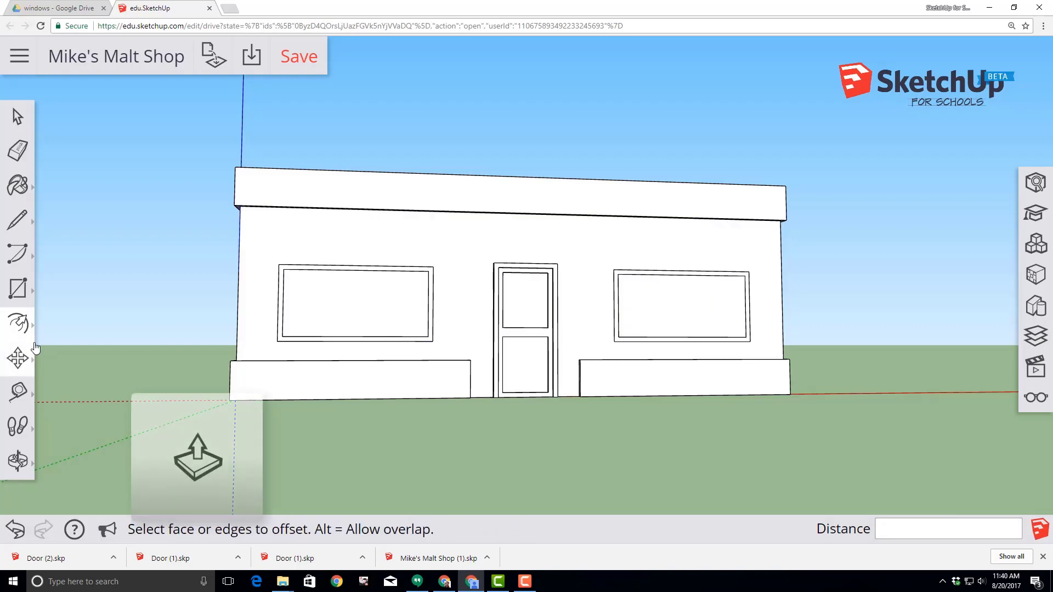
- Push/Pull both window frames 3" out from the front wall and save the model
click(18, 323)
click(49, 281)
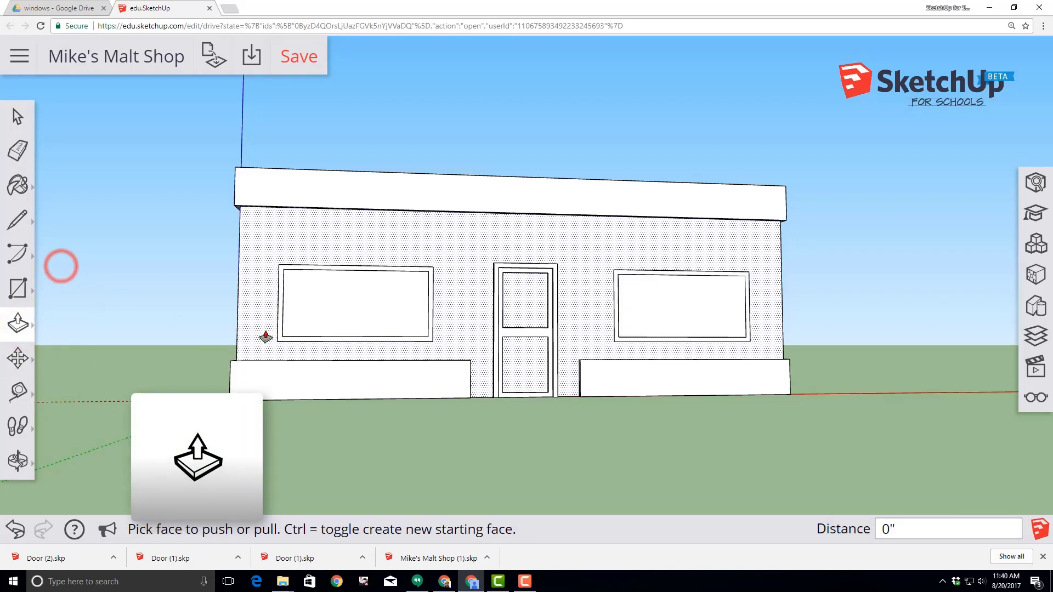
click(282, 335)
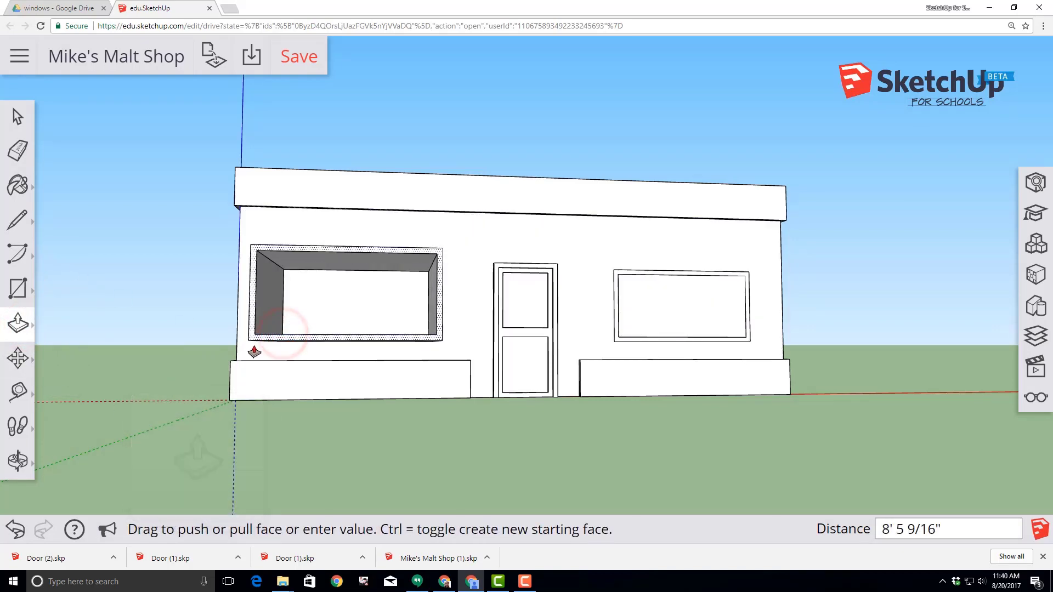
text(3)
key(Return)
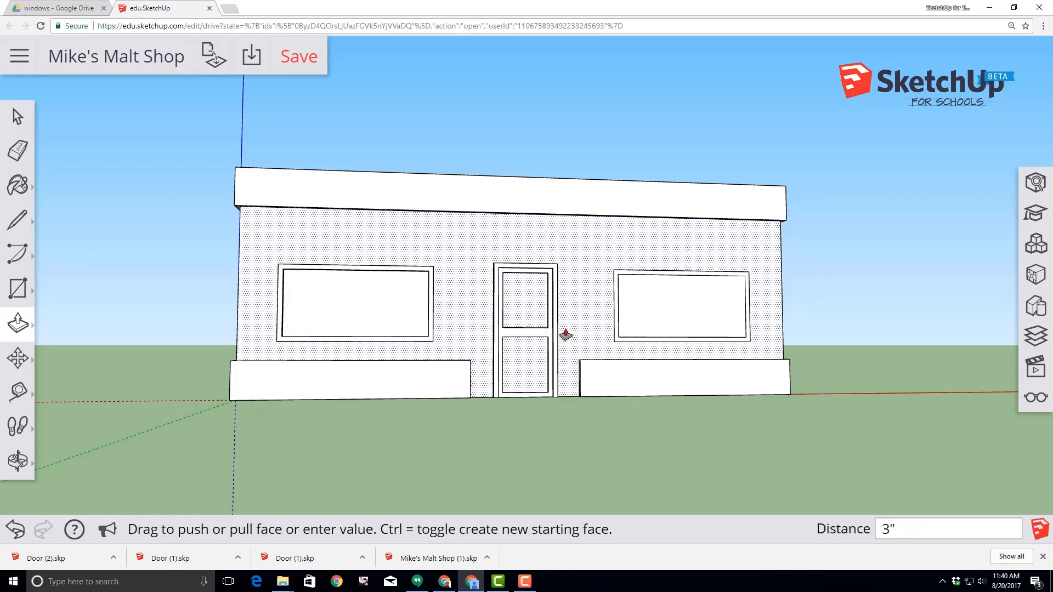
click(619, 336)
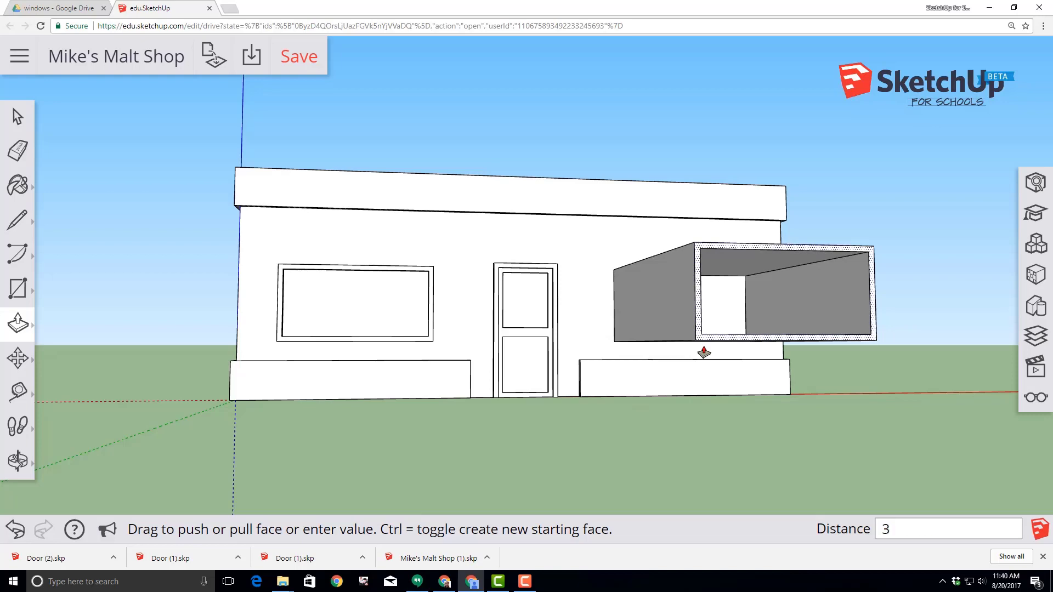
key(Escape)
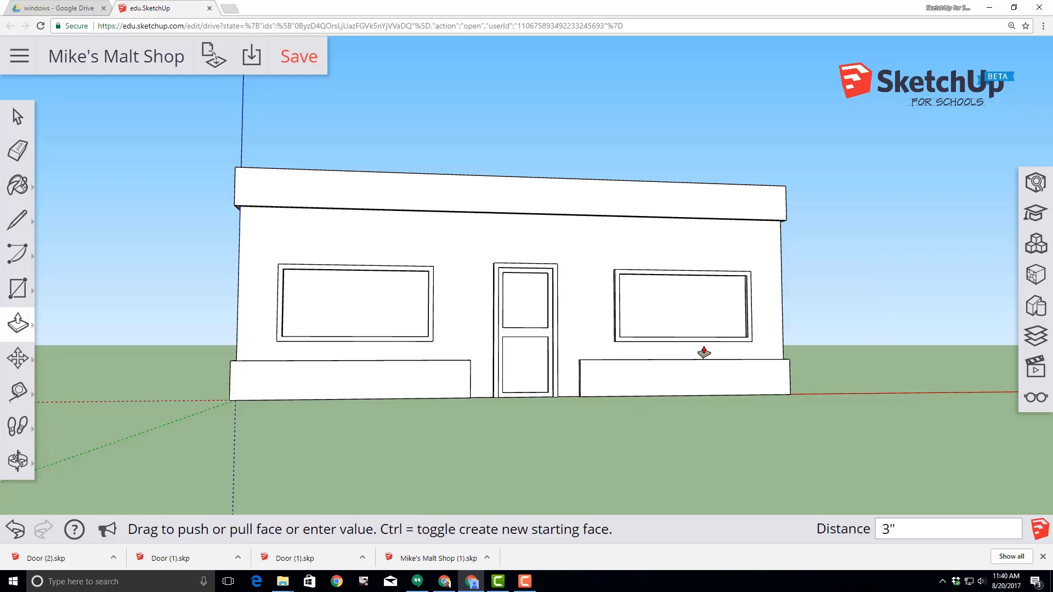
click(305, 60)
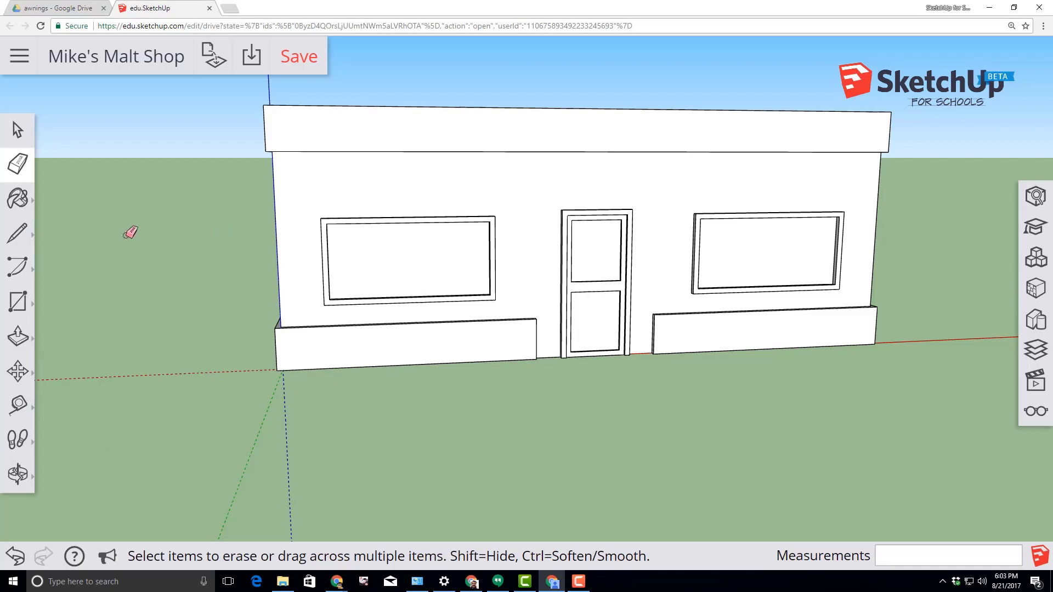
- Place vertical guides 1' in from both side edges of the front wall and a horizontal guide 7' above the ground
click(18, 404)
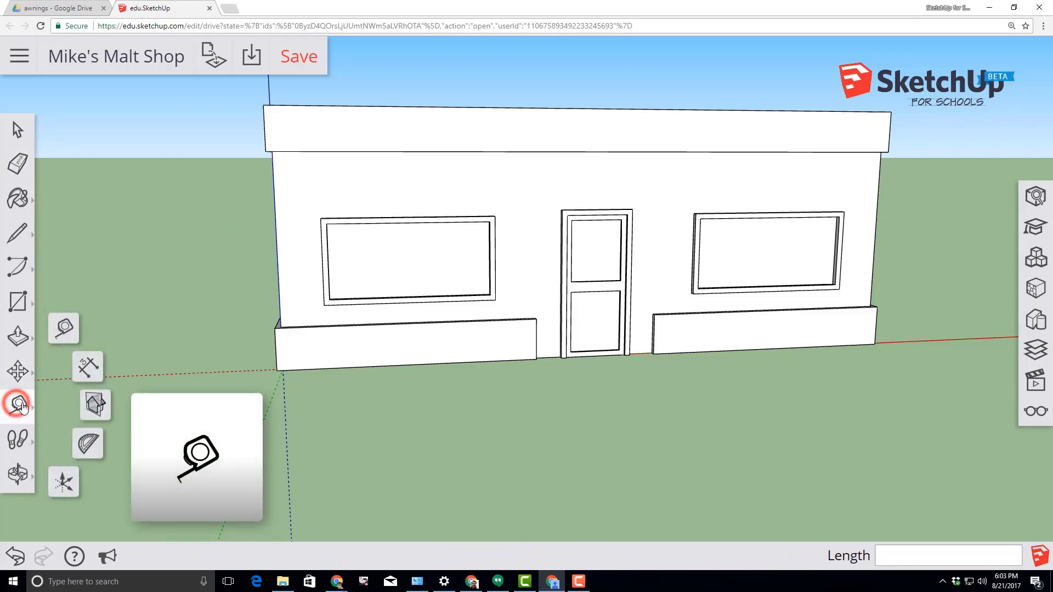
click(63, 327)
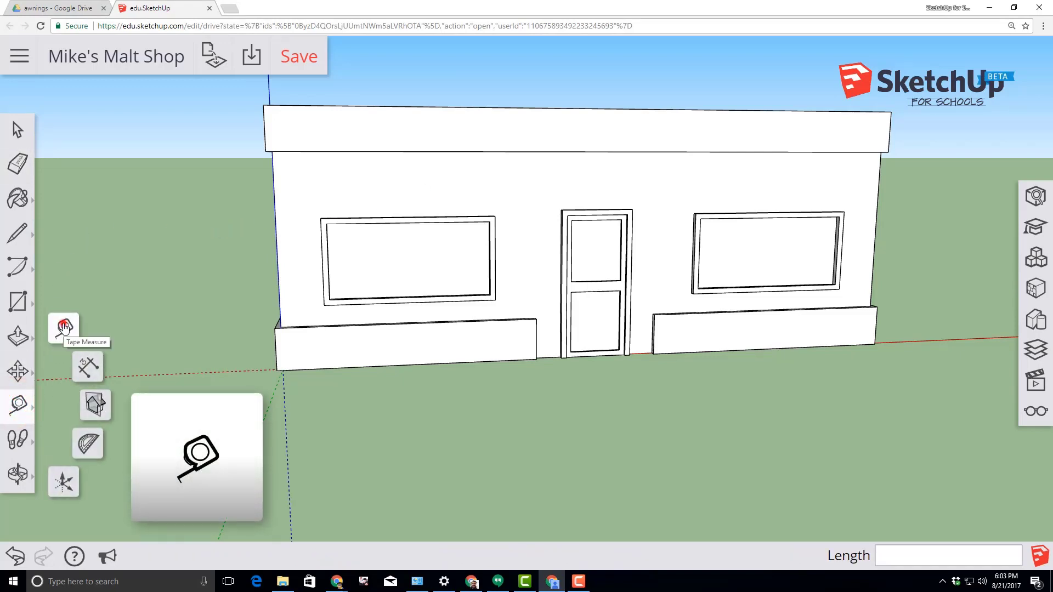
click(277, 240)
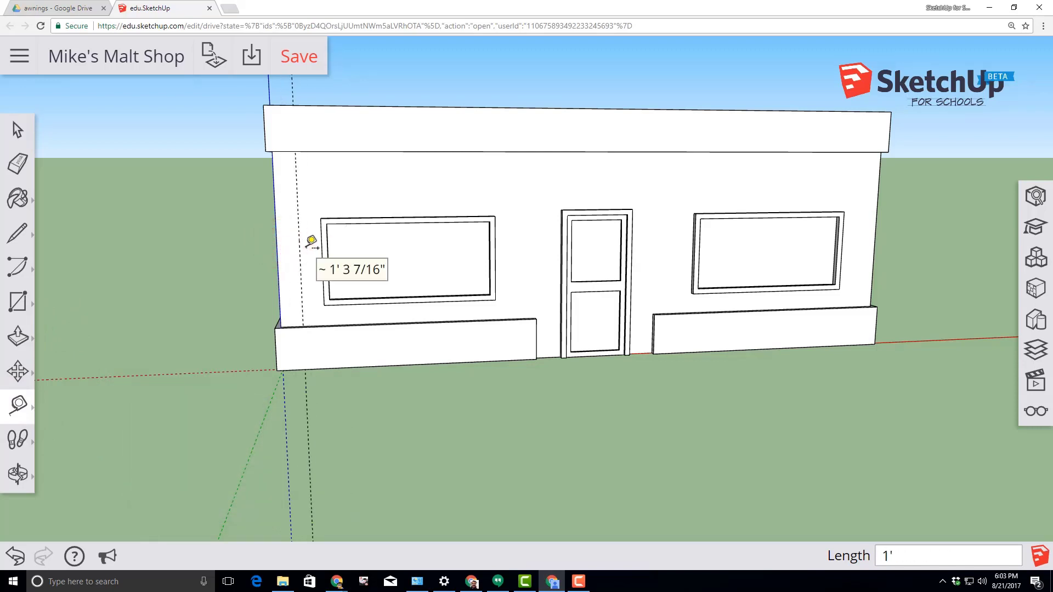
click(311, 242)
click(875, 230)
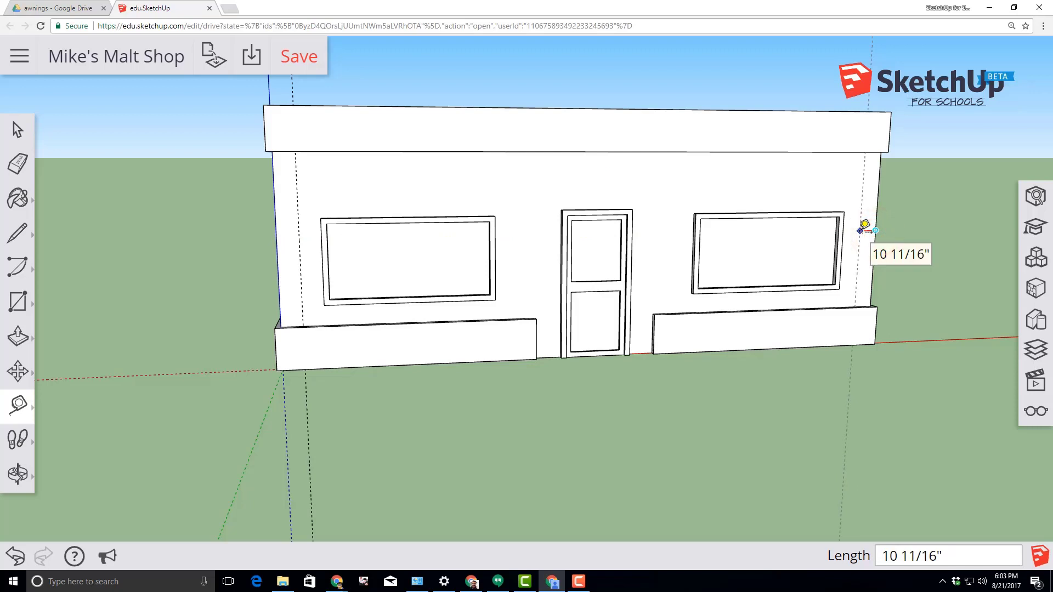
scroll(551, 352, up, 3)
click(543, 358)
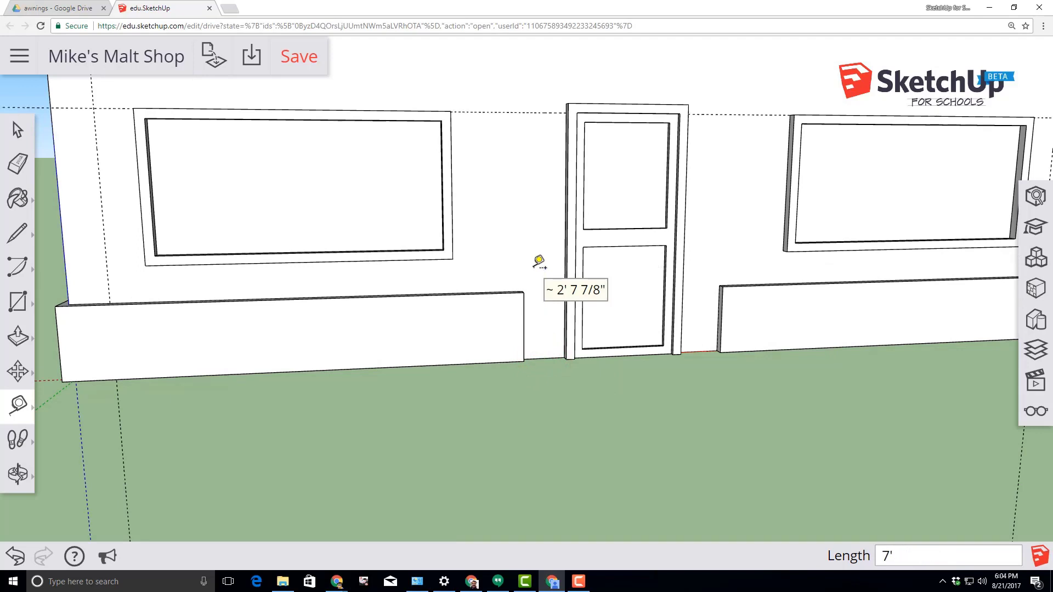
- Draw a 10' by 2' awning rectangle above the left window, starting from the intersection of the guides
click(18, 302)
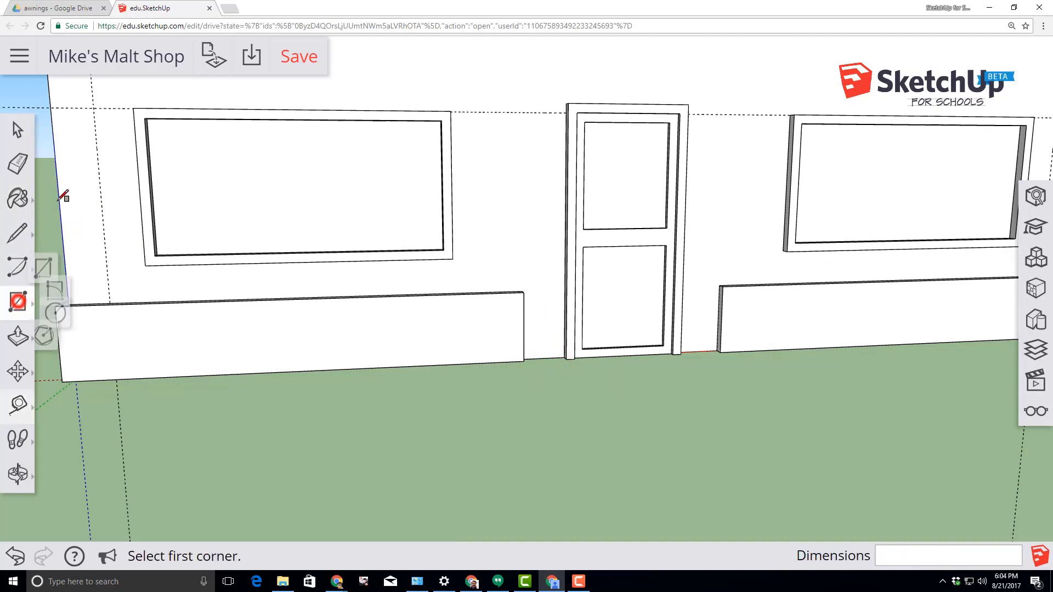
click(62, 250)
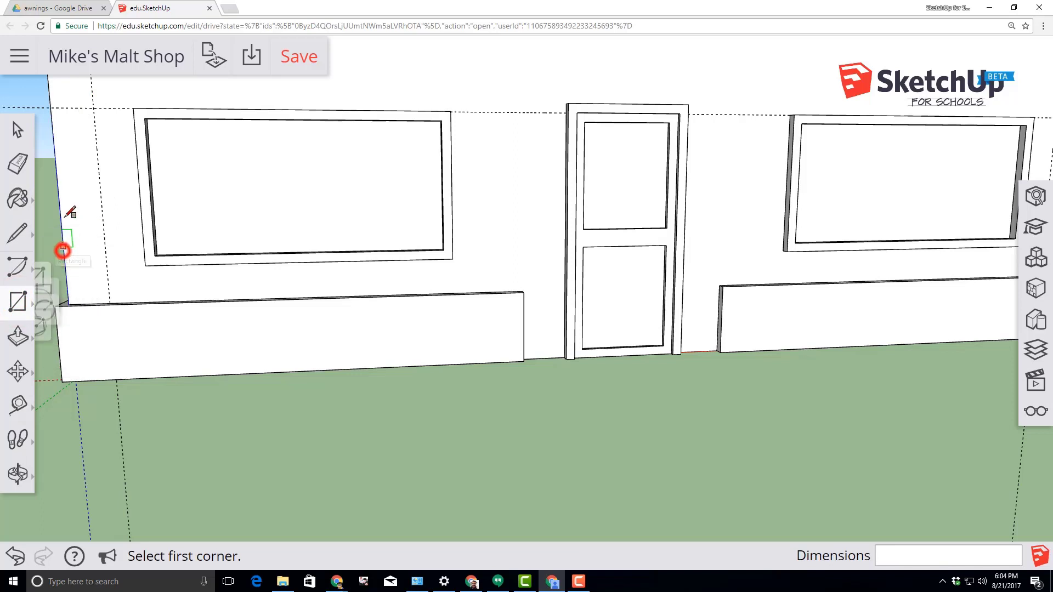
click(94, 108)
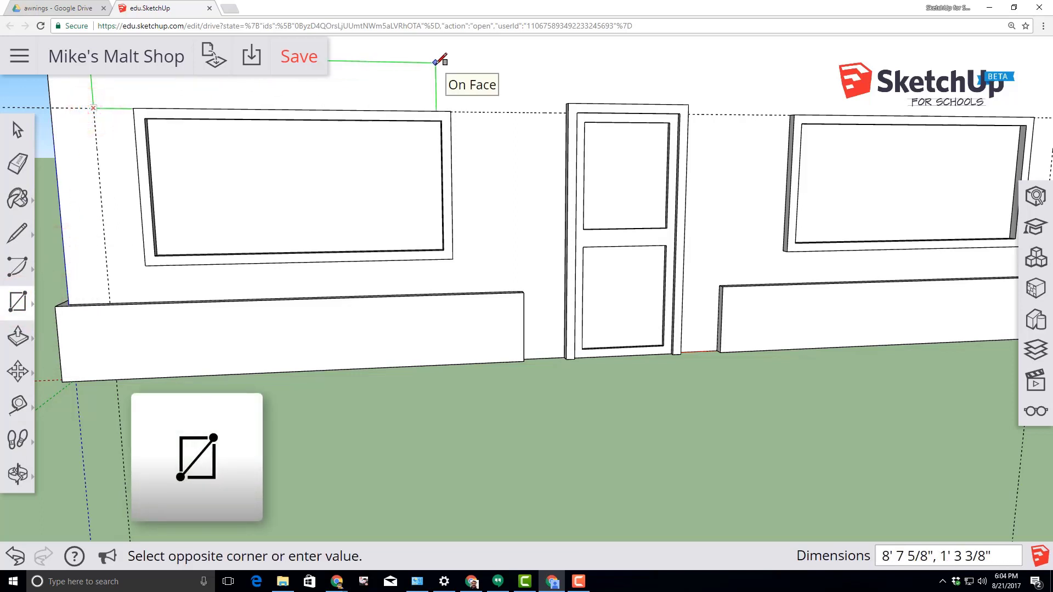
text(10',2)
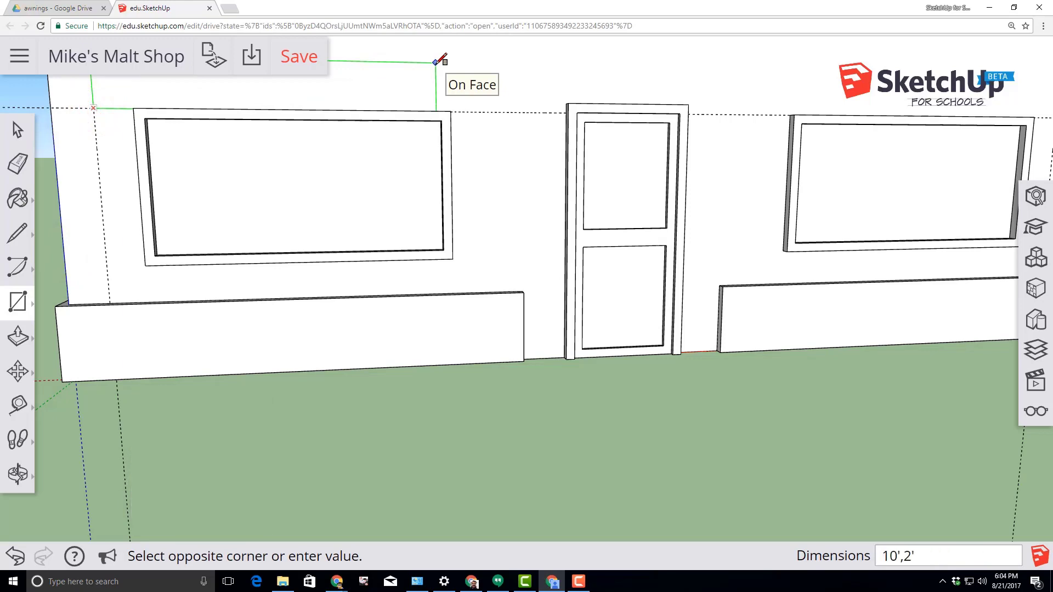
key(Return)
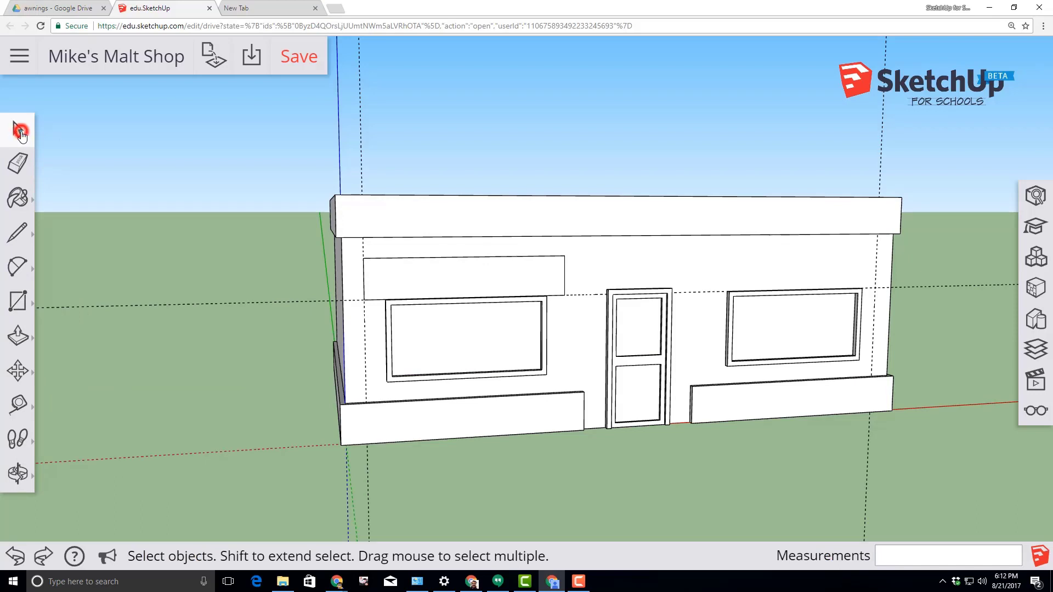
- Make the rectangle above the left window a component named "awning" with Horizontal glue alignment
click(415, 275)
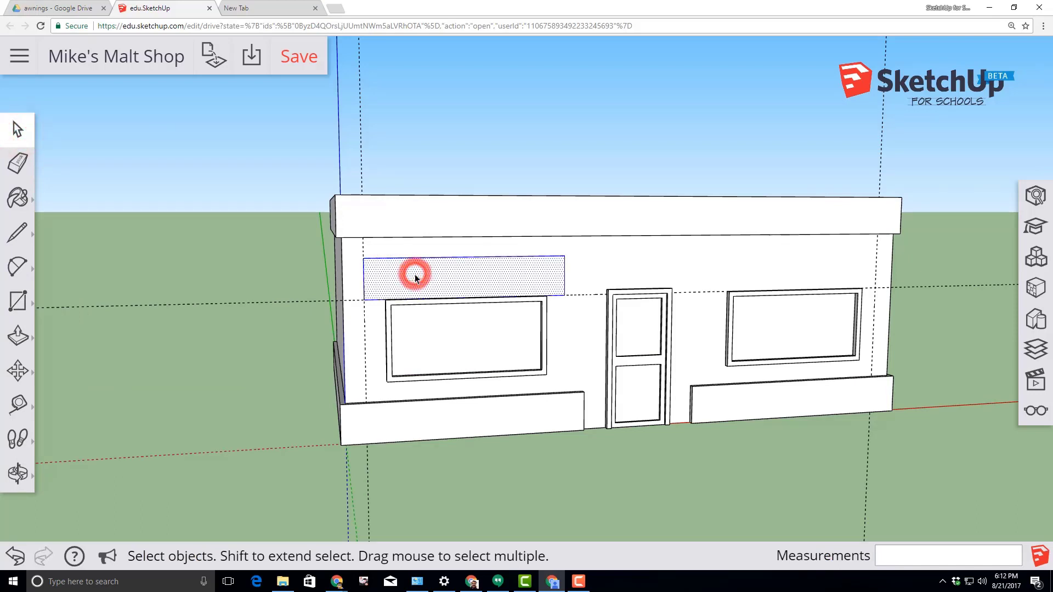
right_click(414, 274)
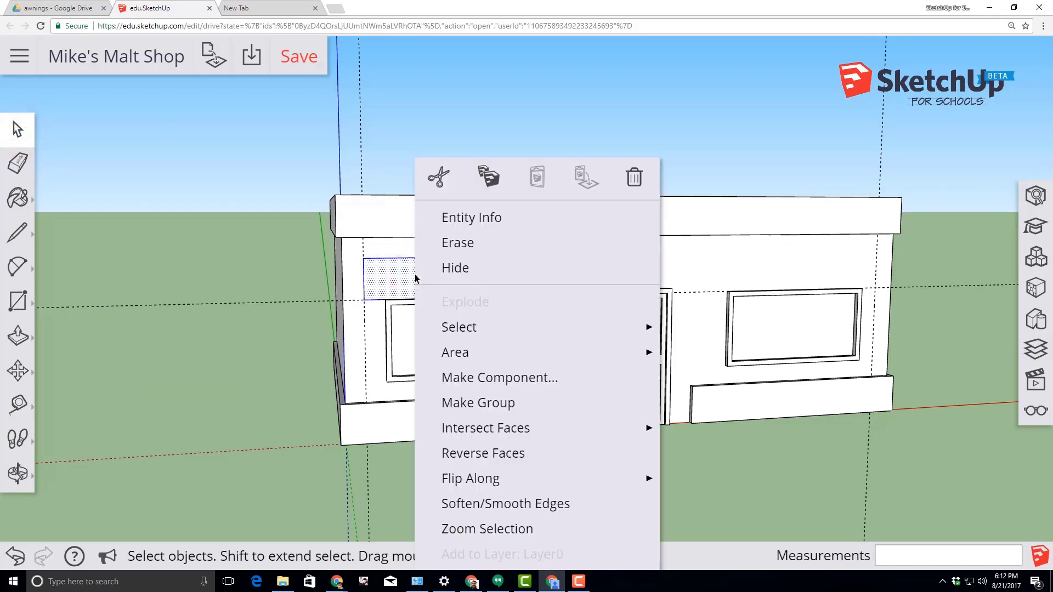
click(463, 379)
drag(494, 105, 161, 105)
text(awning)
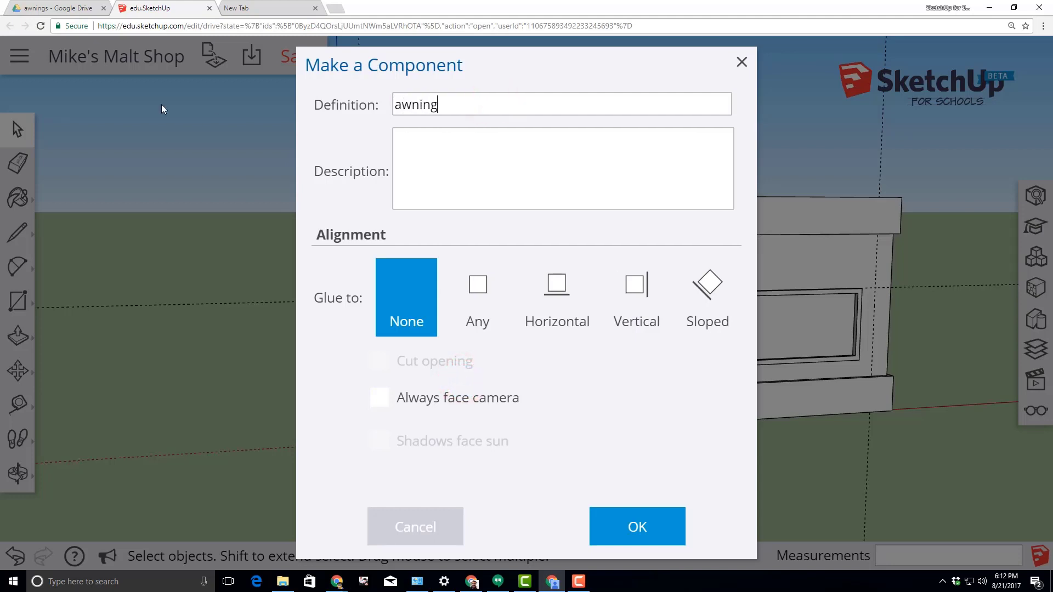
click(564, 289)
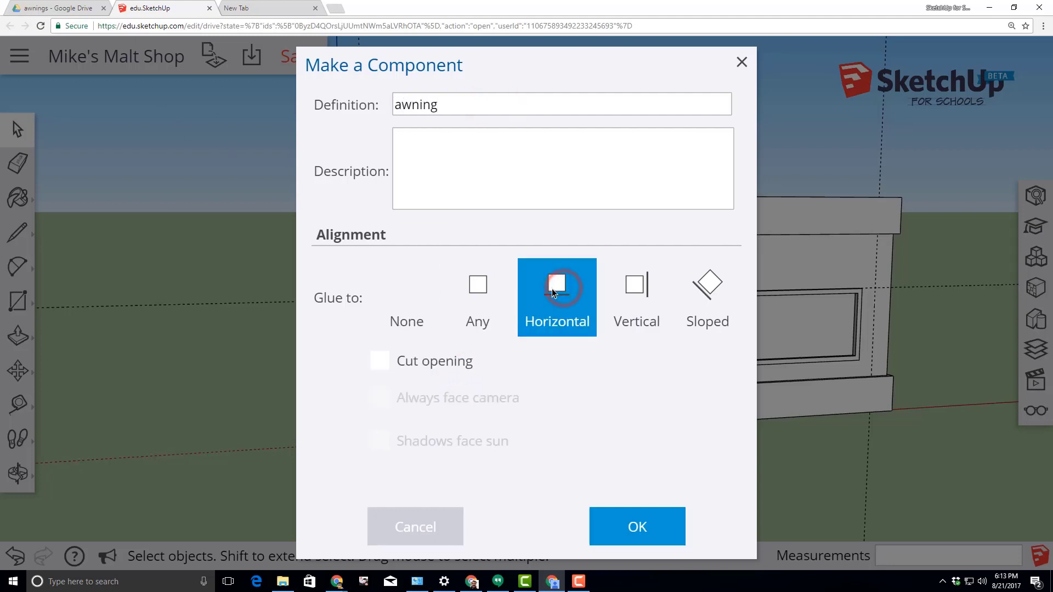
click(631, 520)
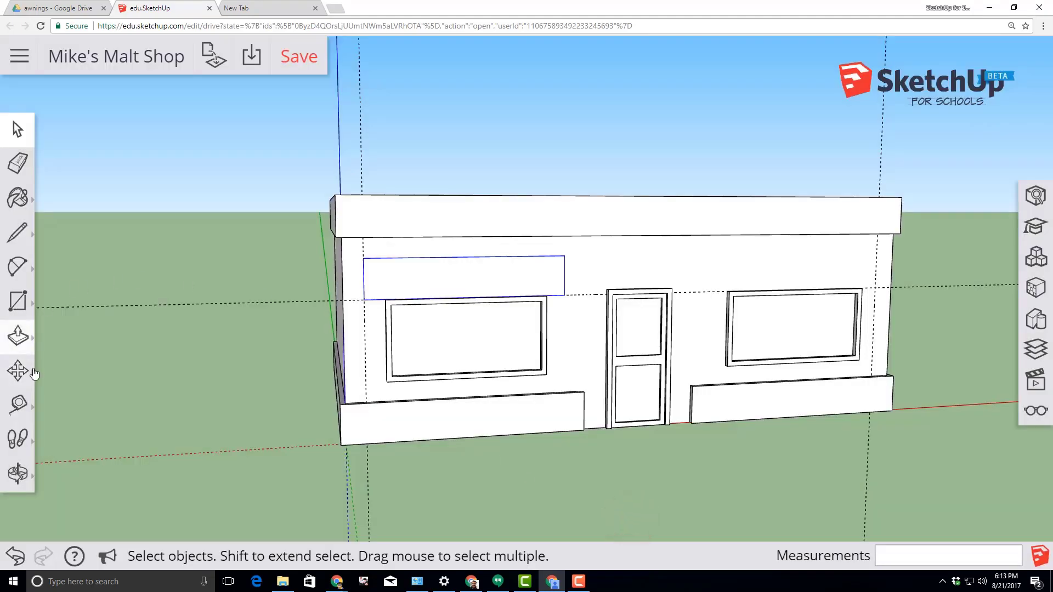
- Copy the awning component 18' along the wall so its lower outer corner meets the guide intersection by the right window
click(18, 371)
click(65, 331)
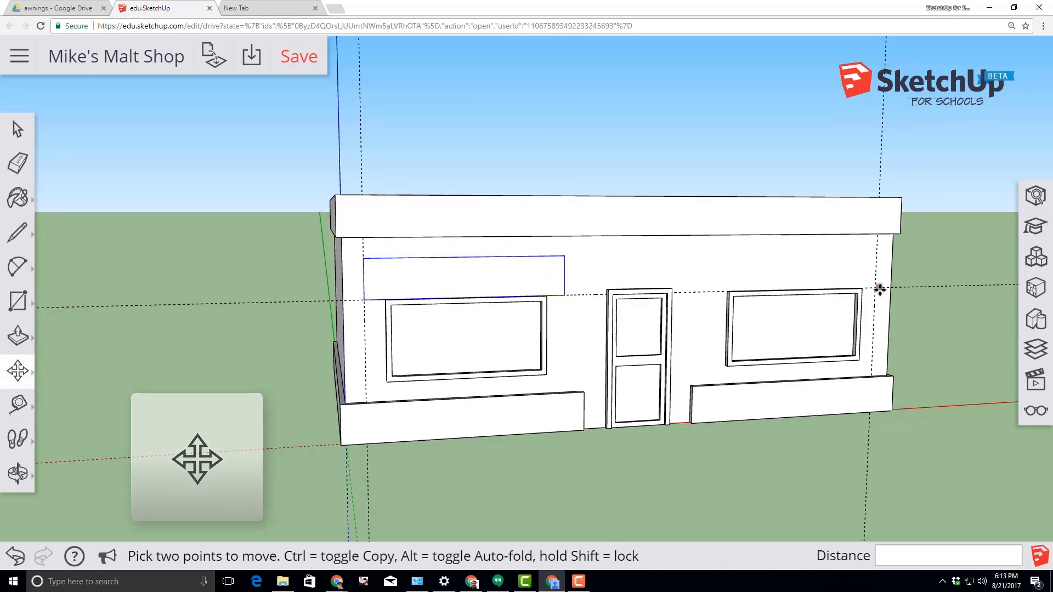
click(564, 295)
key(ctrl)
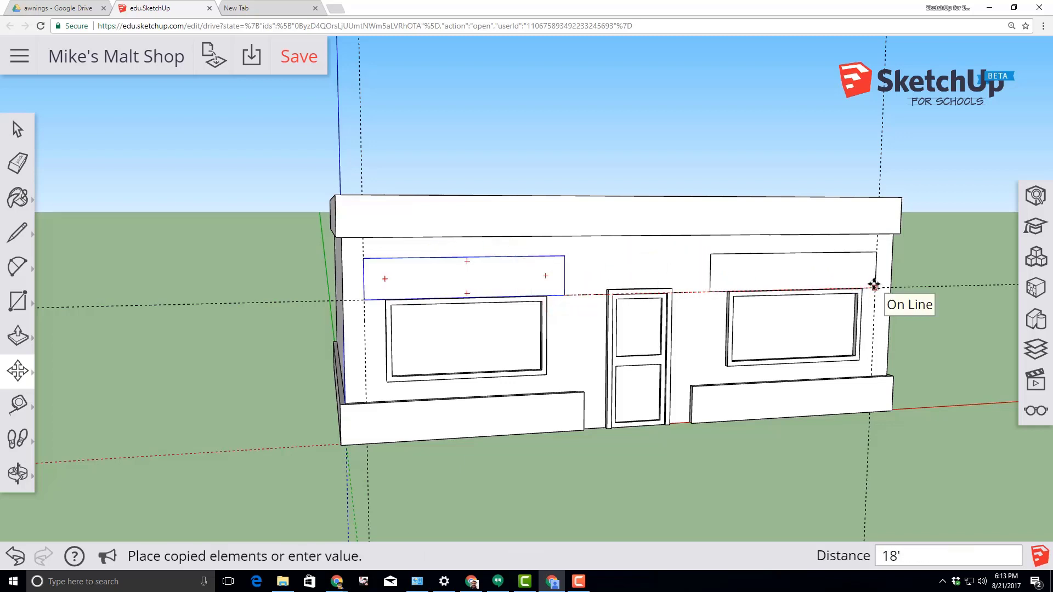
click(874, 286)
click(17, 129)
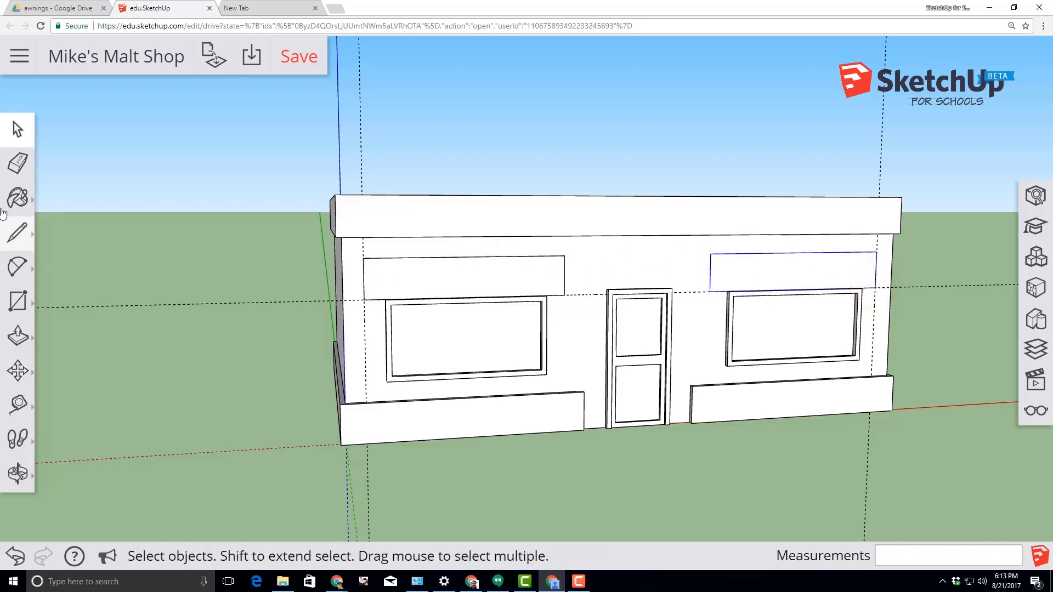
- Erase the horizontal guide and both vertical guides from the front wall
click(18, 162)
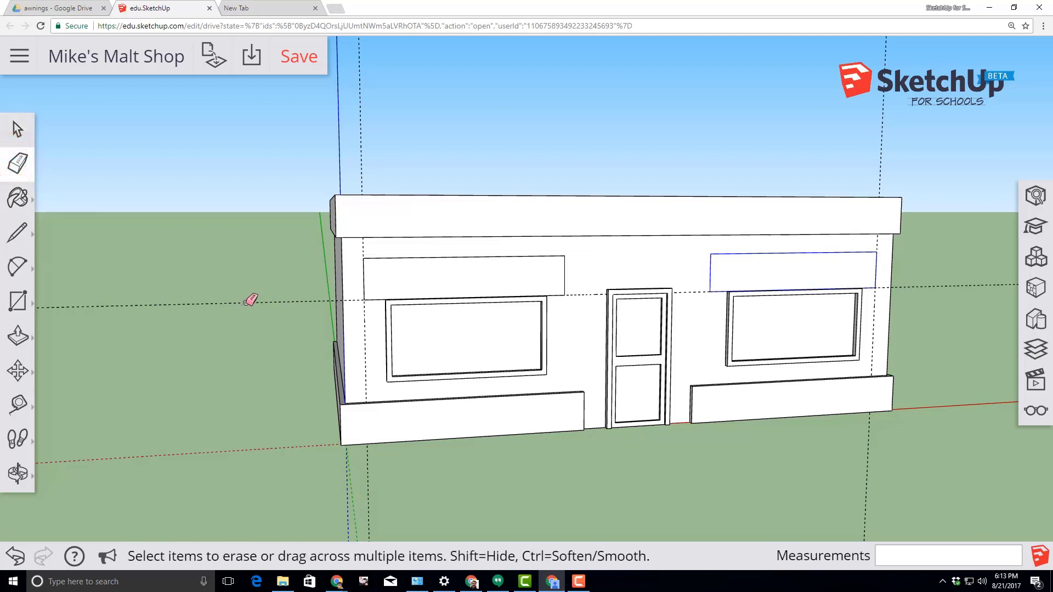
click(245, 303)
click(307, 299)
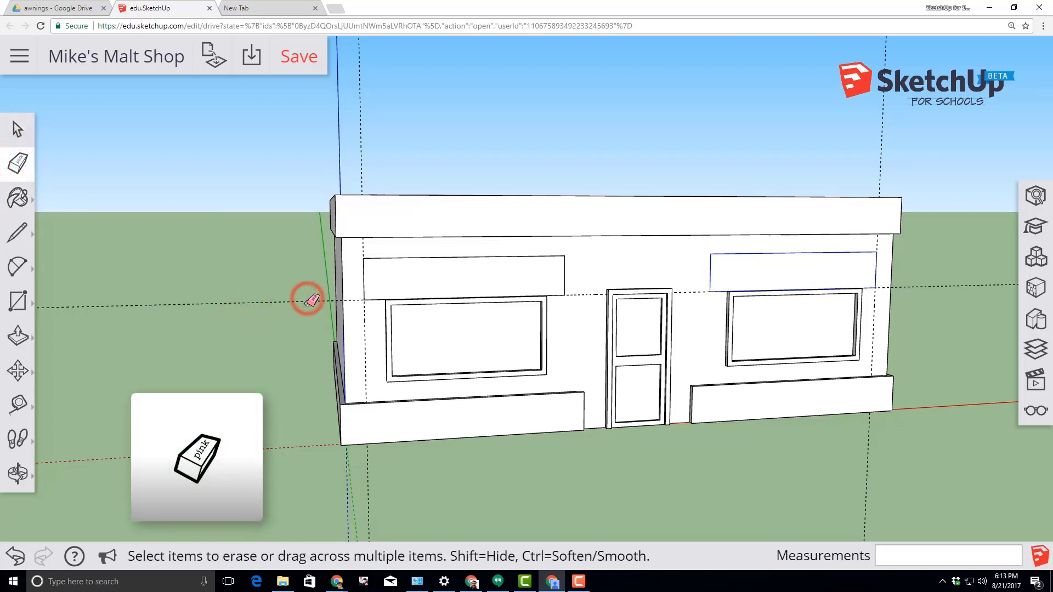
click(367, 480)
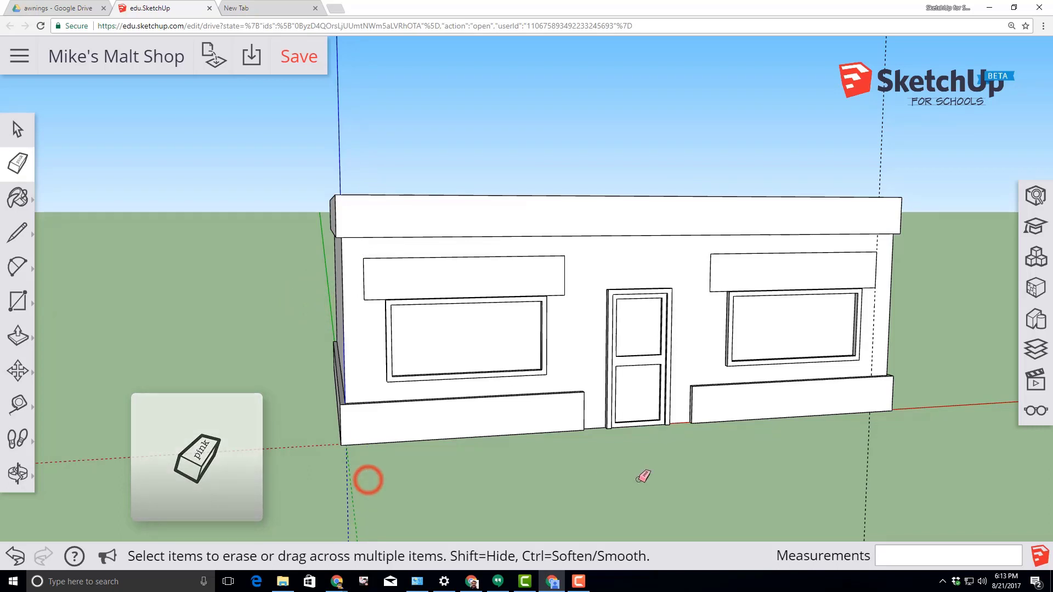
click(867, 472)
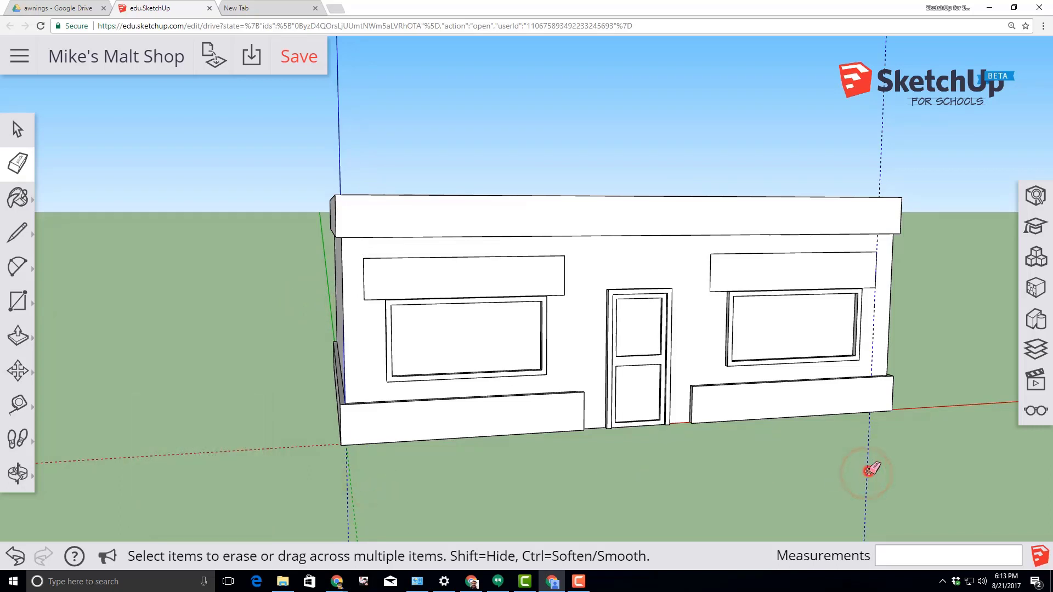
- Open the left awning component for editing and Push/Pull its face 3' out from the wall
click(17, 129)
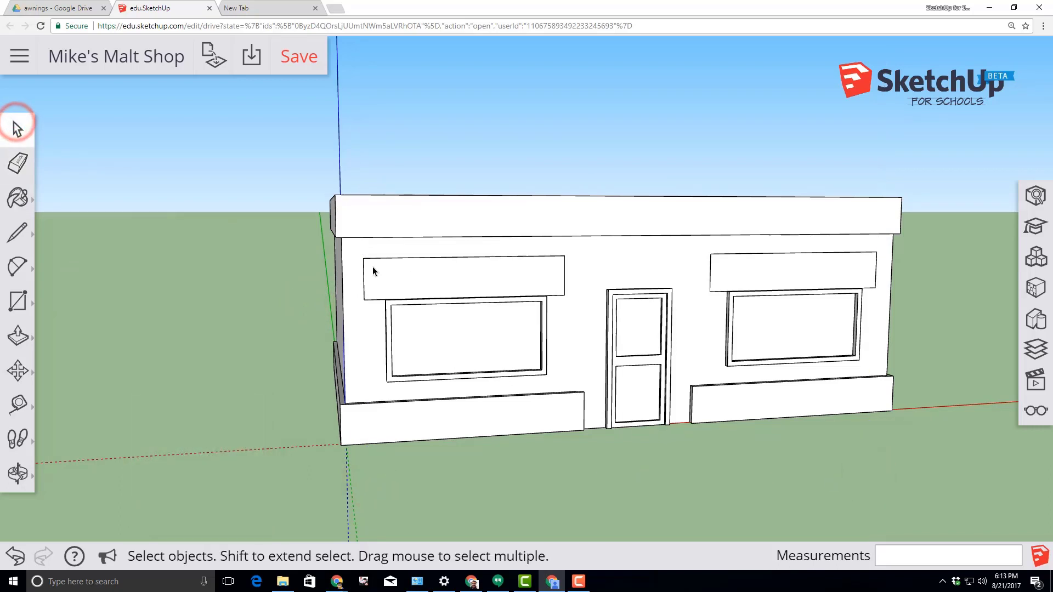
double_click(426, 276)
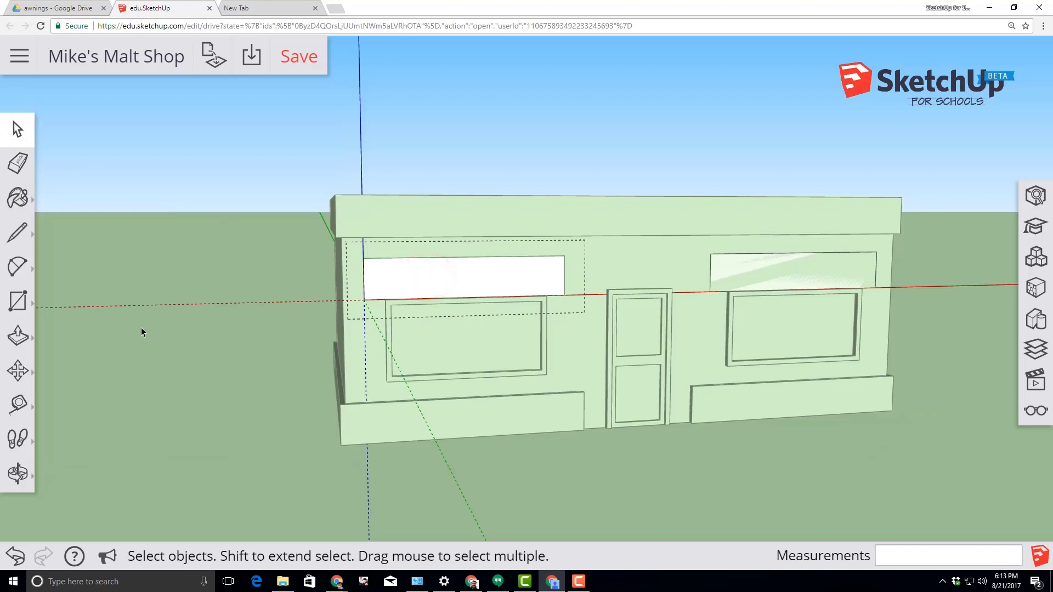
click(18, 336)
drag(411, 276, 441, 326)
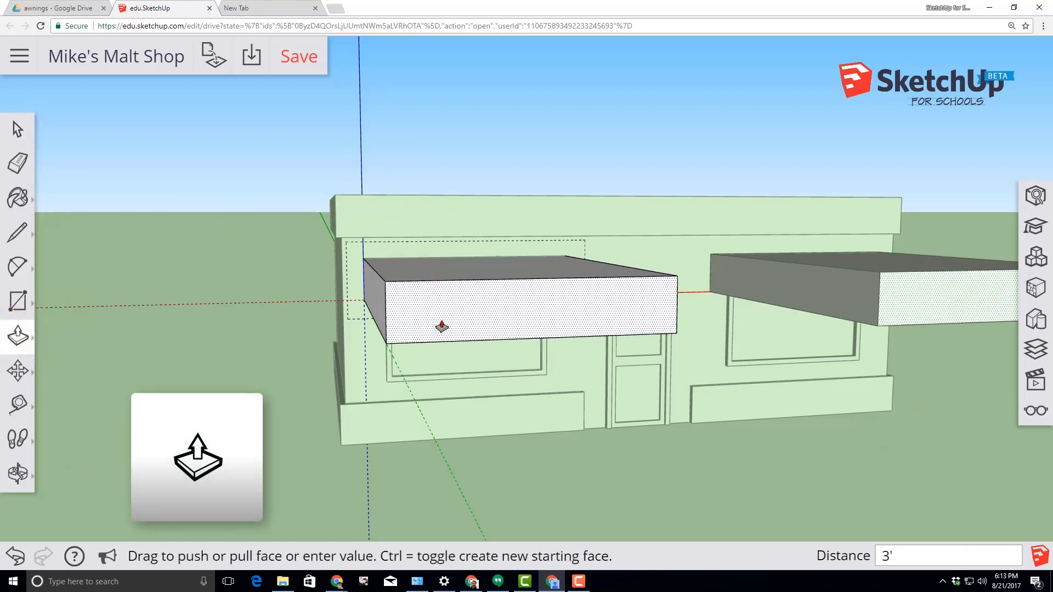
key(Return)
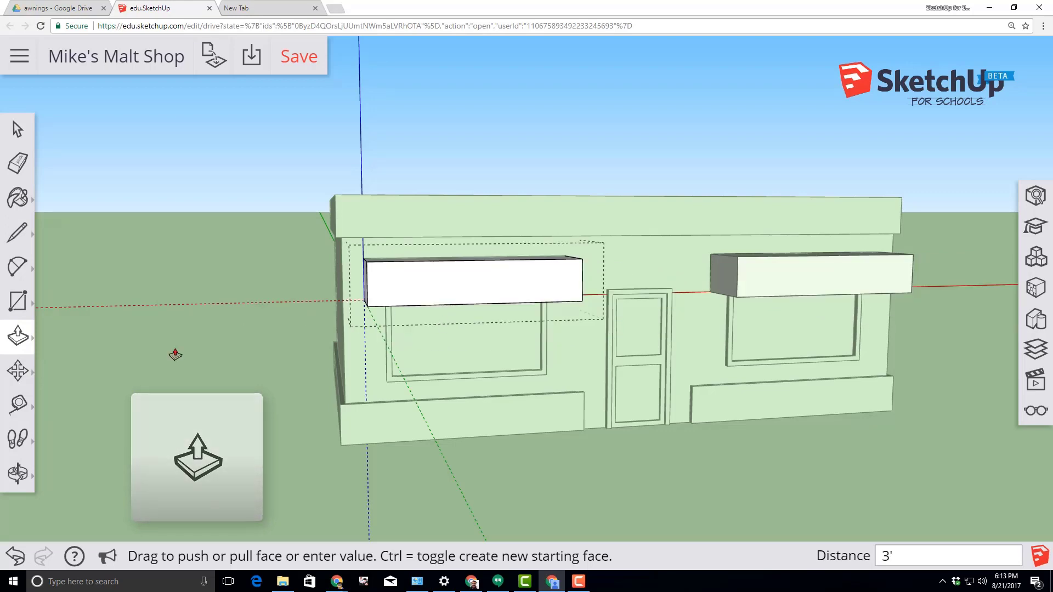
- Draw a 2-point arc with a bulge of about 6" on the awning's end face, from upper wall corner to lower front corner
click(17, 473)
click(55, 402)
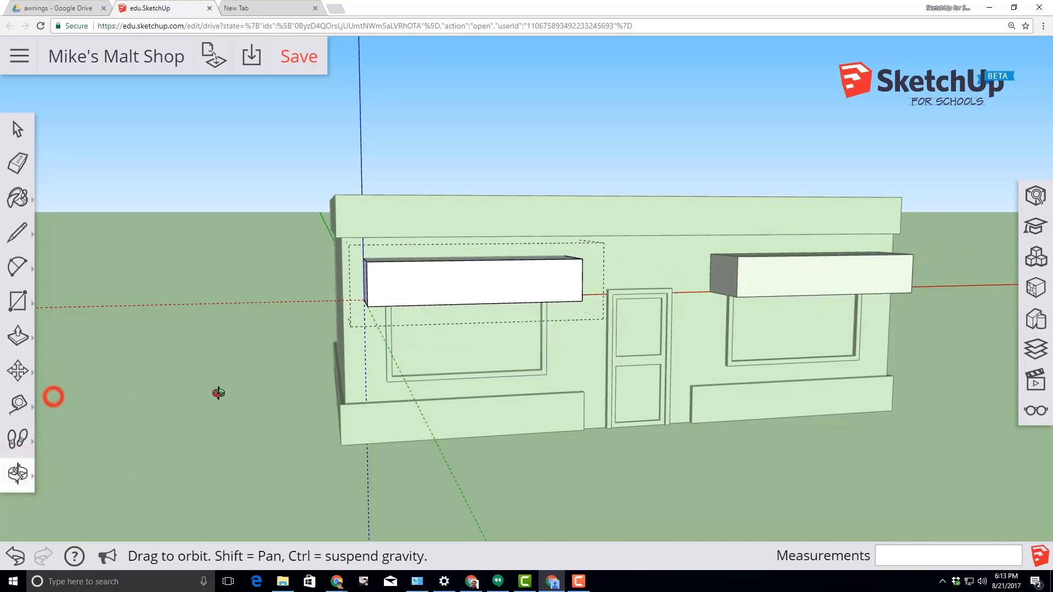
drag(193, 393, 453, 394)
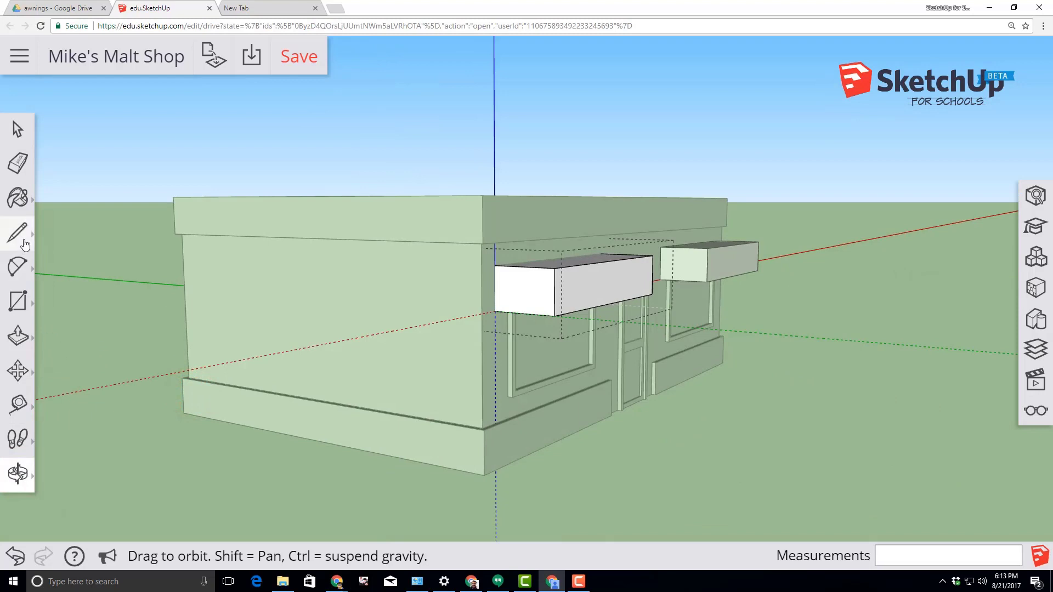
click(11, 268)
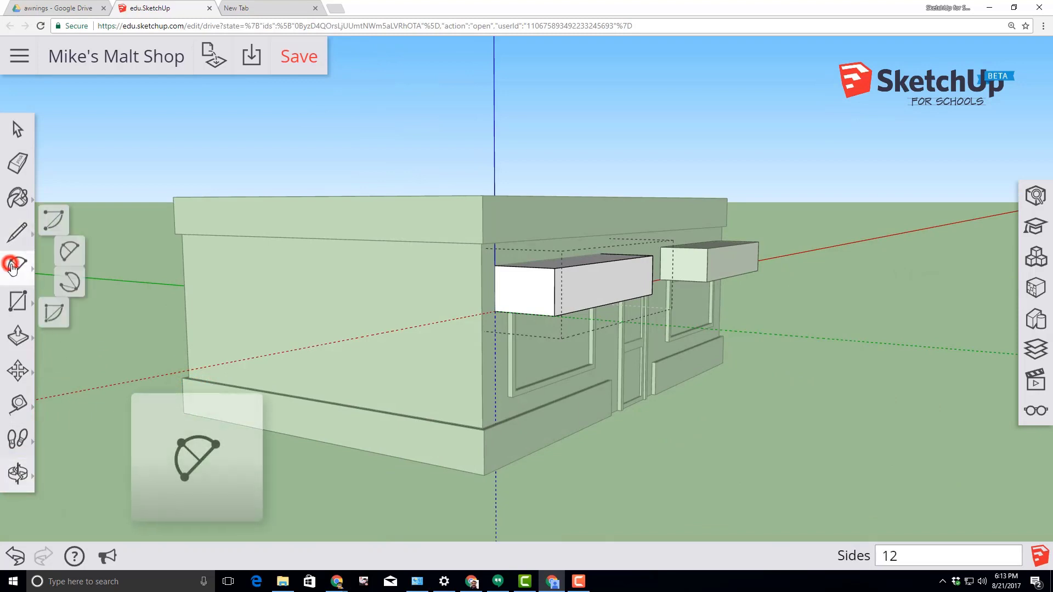
click(78, 249)
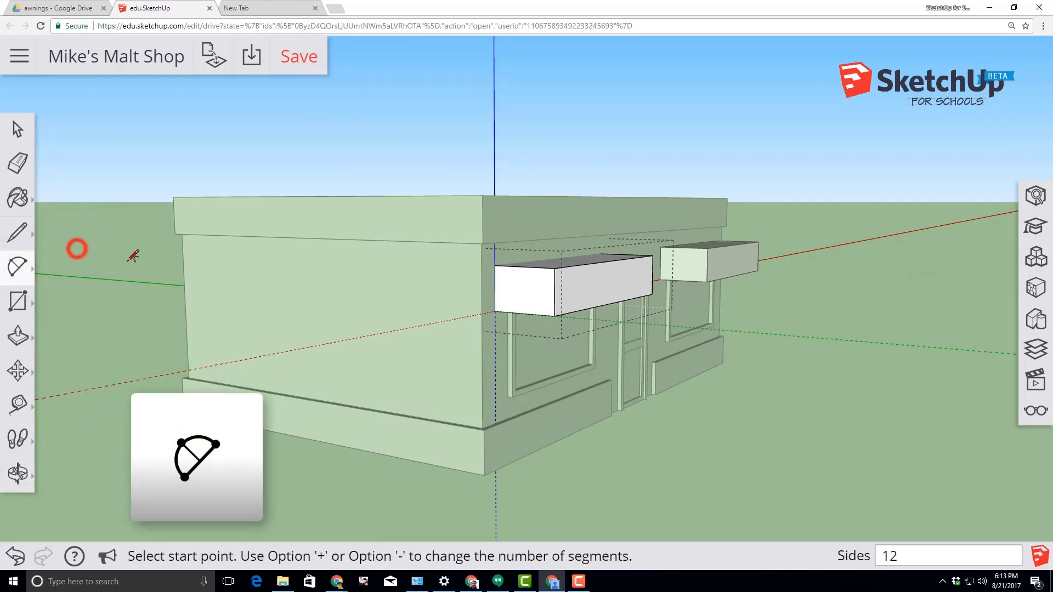
click(495, 265)
click(554, 315)
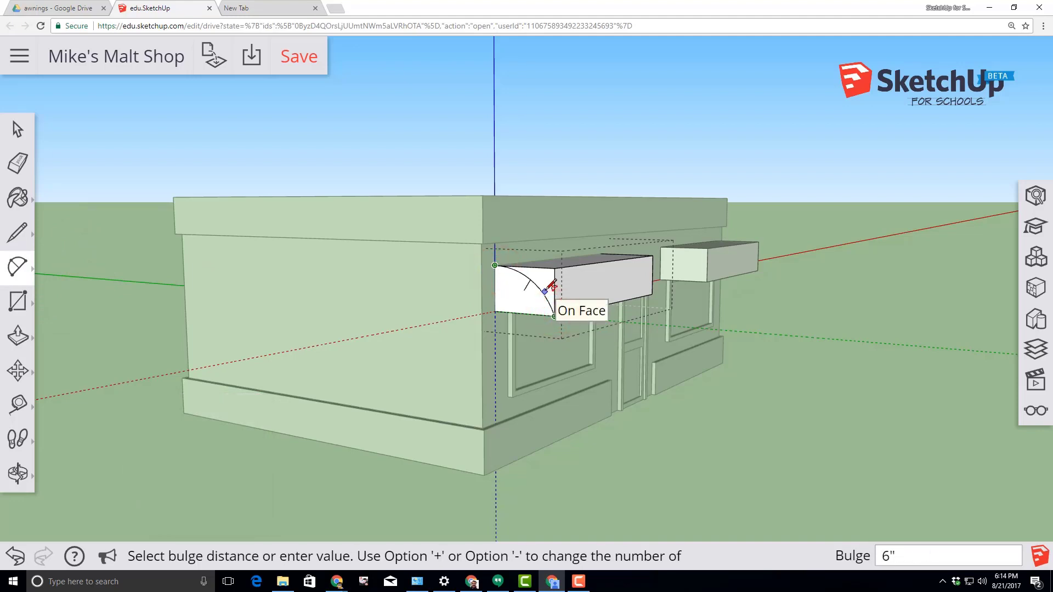
click(551, 286)
- Push/Pull the area outside the arc 10' through the awning's full length to cut a curved profile
click(18, 335)
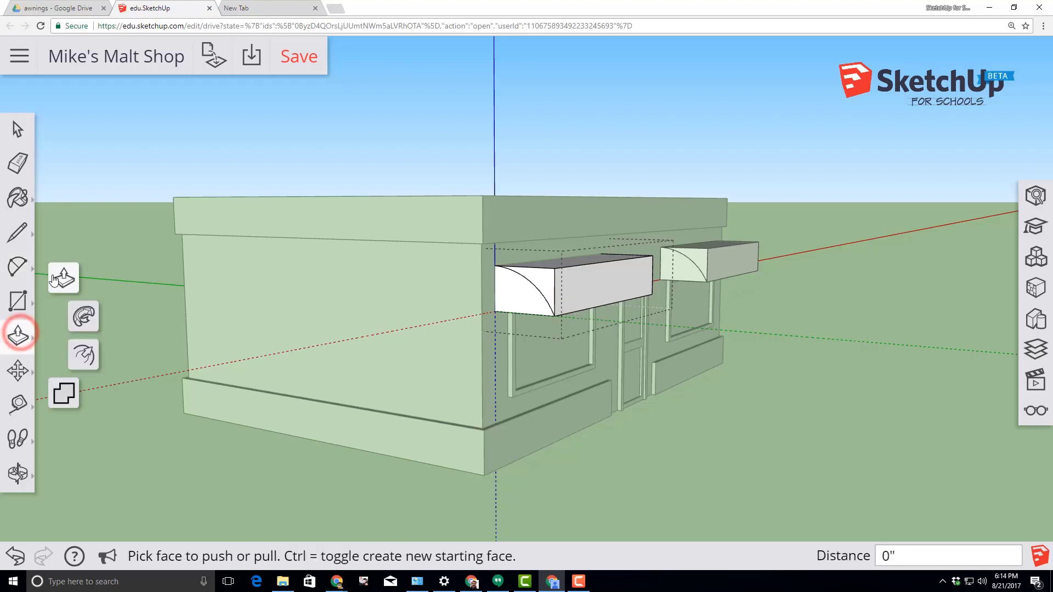
click(61, 277)
click(546, 289)
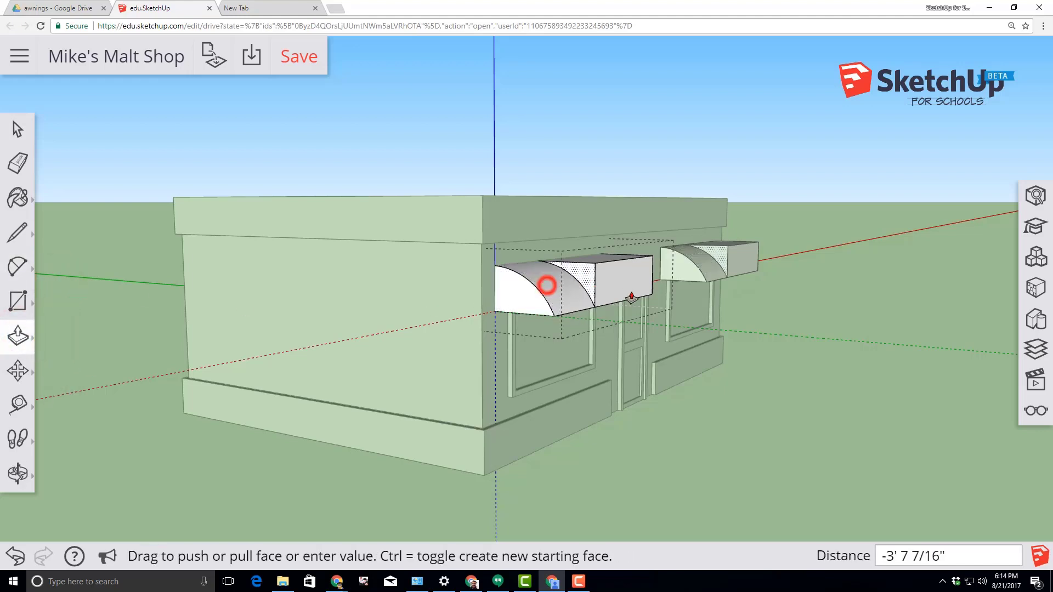
click(652, 297)
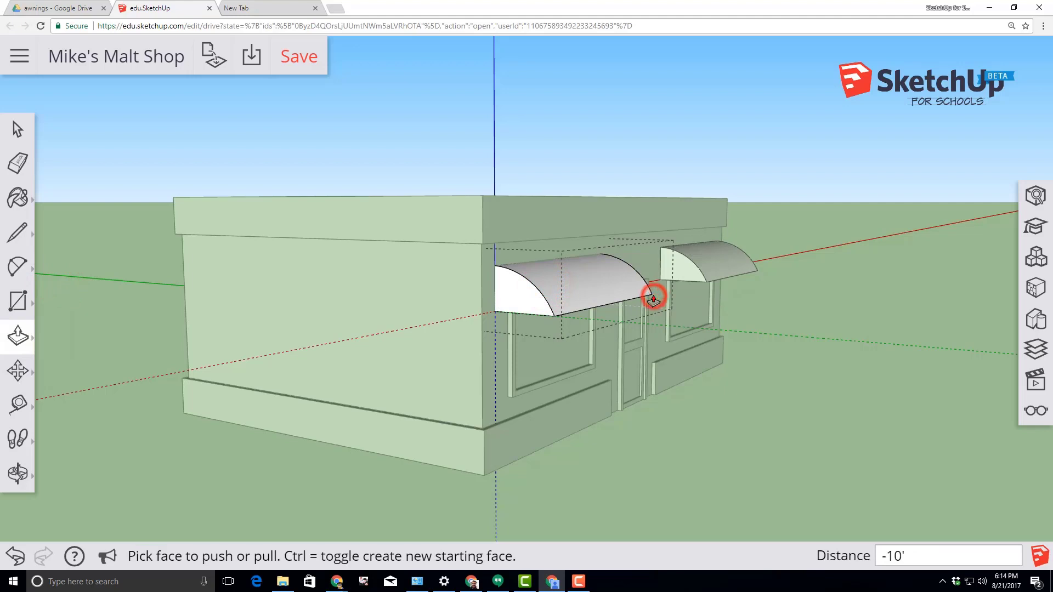
click(18, 131)
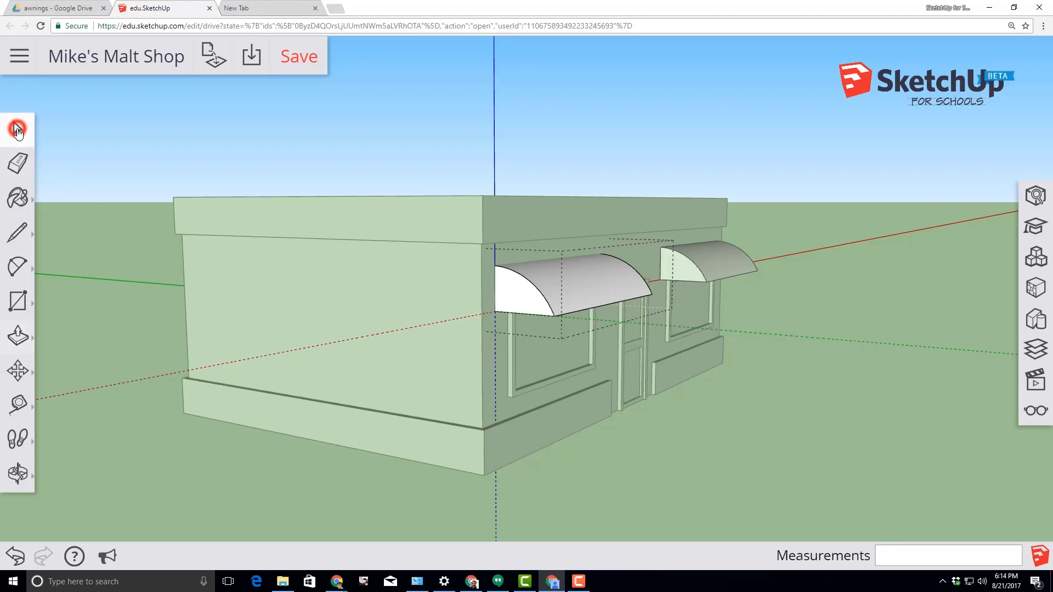
- Close the awning component and save the model
click(140, 420)
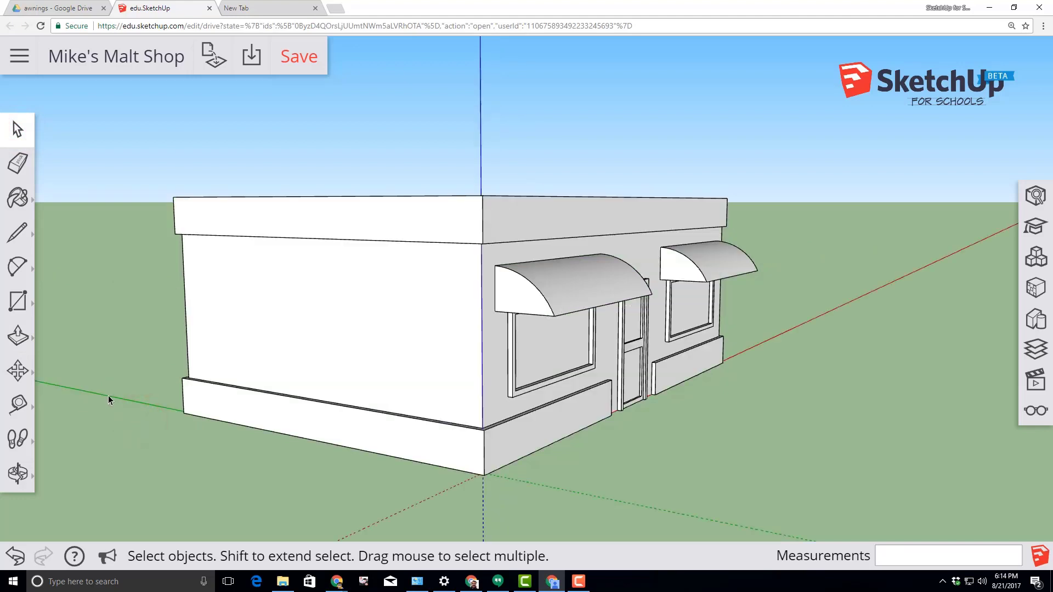
click(297, 57)
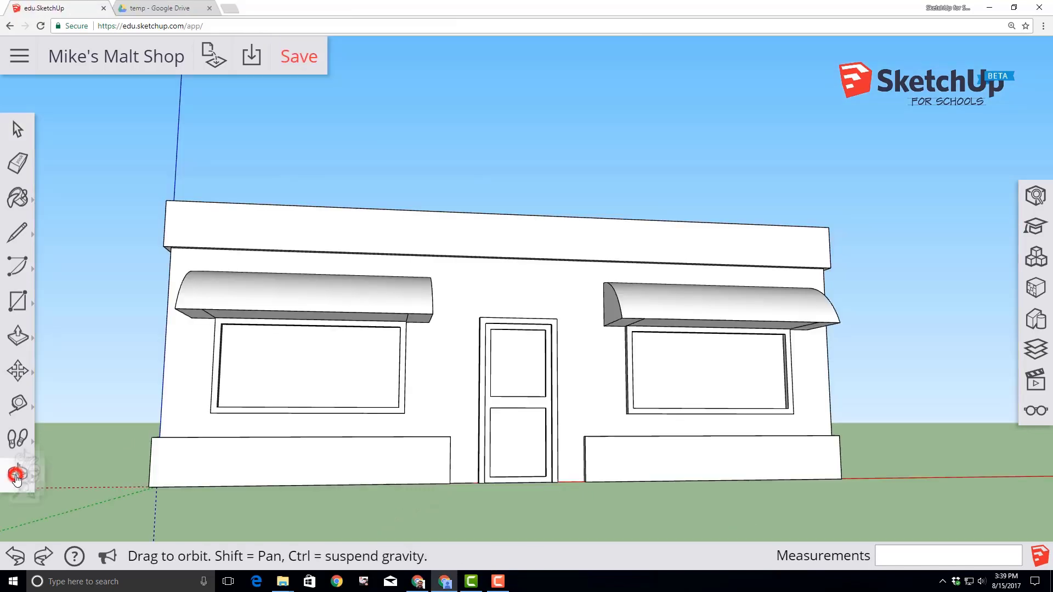
- Copy the left front awning 11' along the front wall, from its lower rear corner to the building's corner edge
click(17, 472)
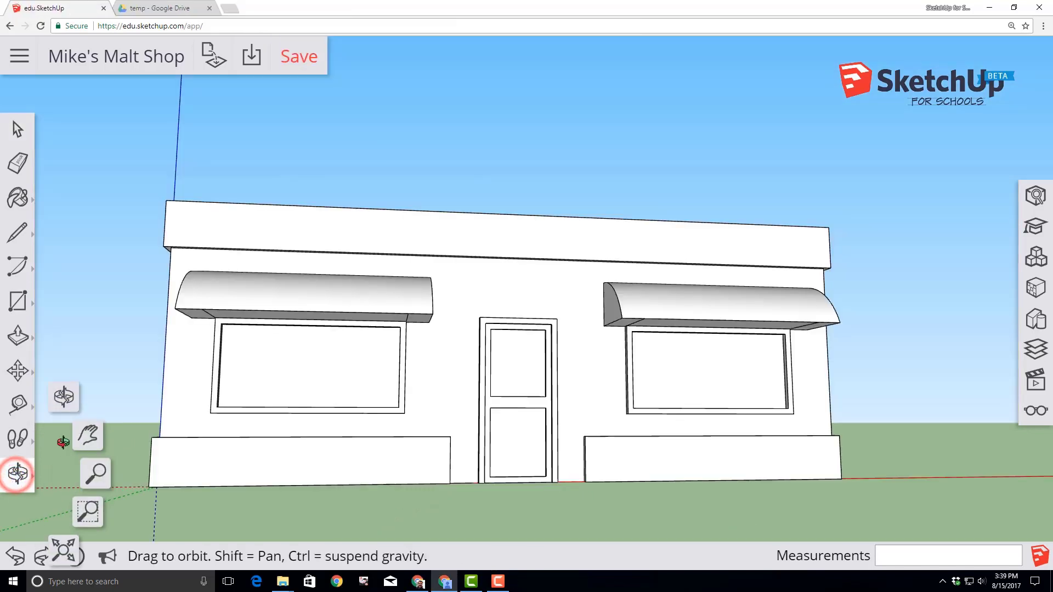
click(82, 441)
drag(87, 432, 384, 404)
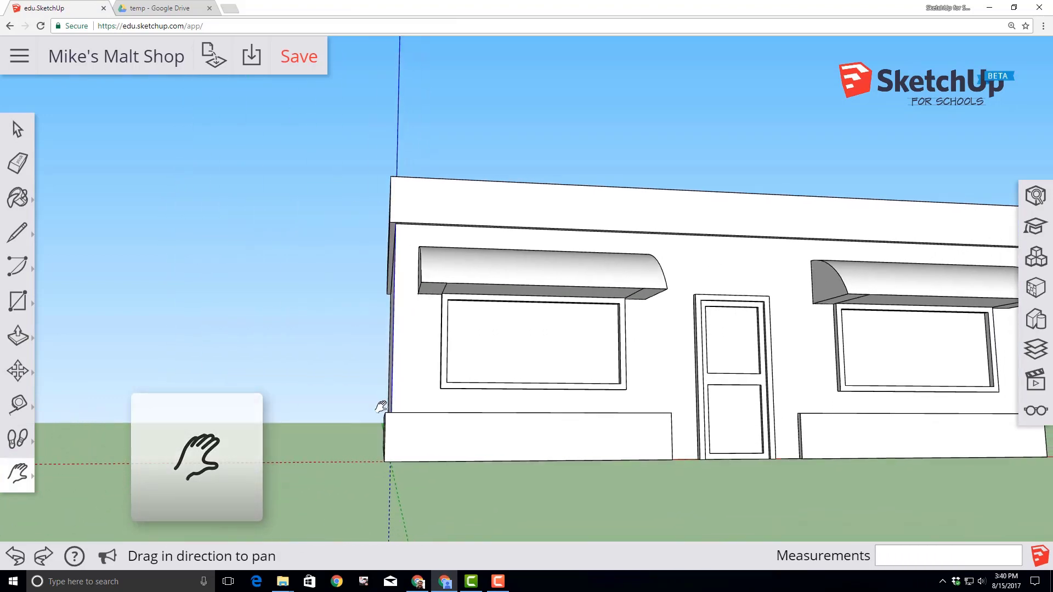
click(17, 475)
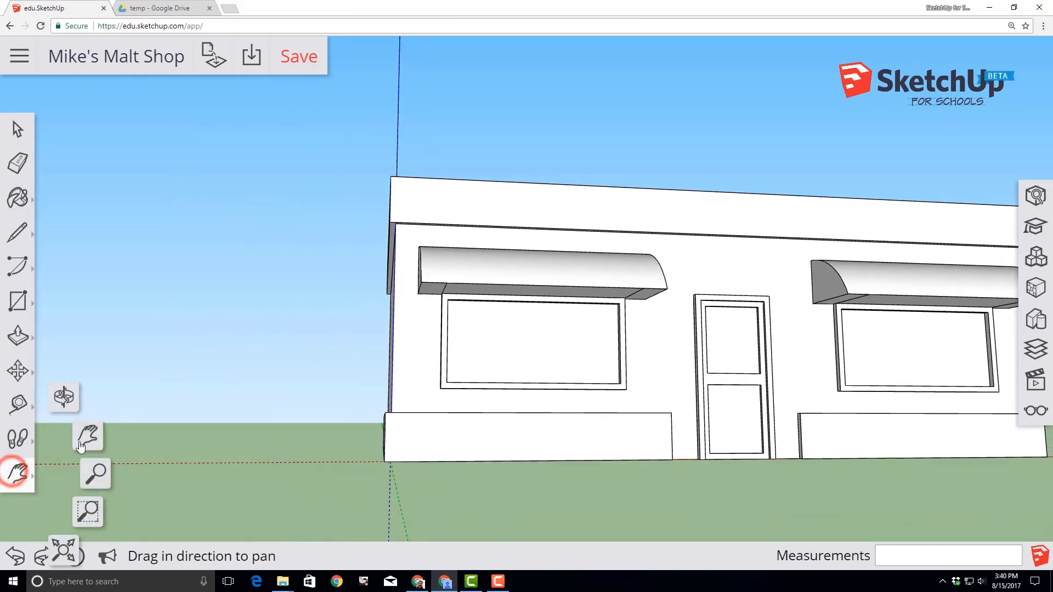
click(67, 403)
drag(67, 402, 232, 341)
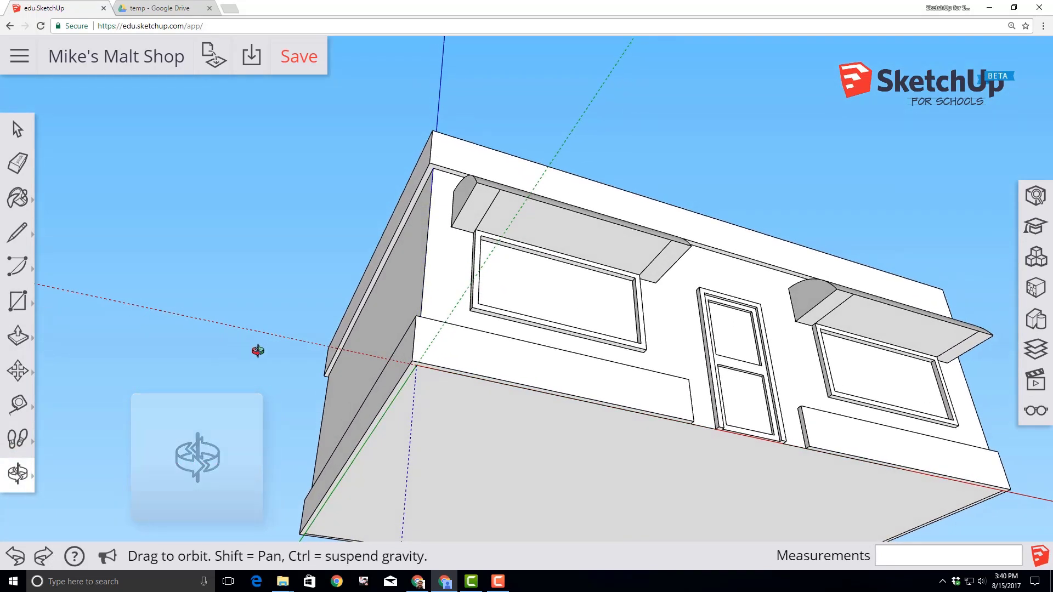
click(20, 372)
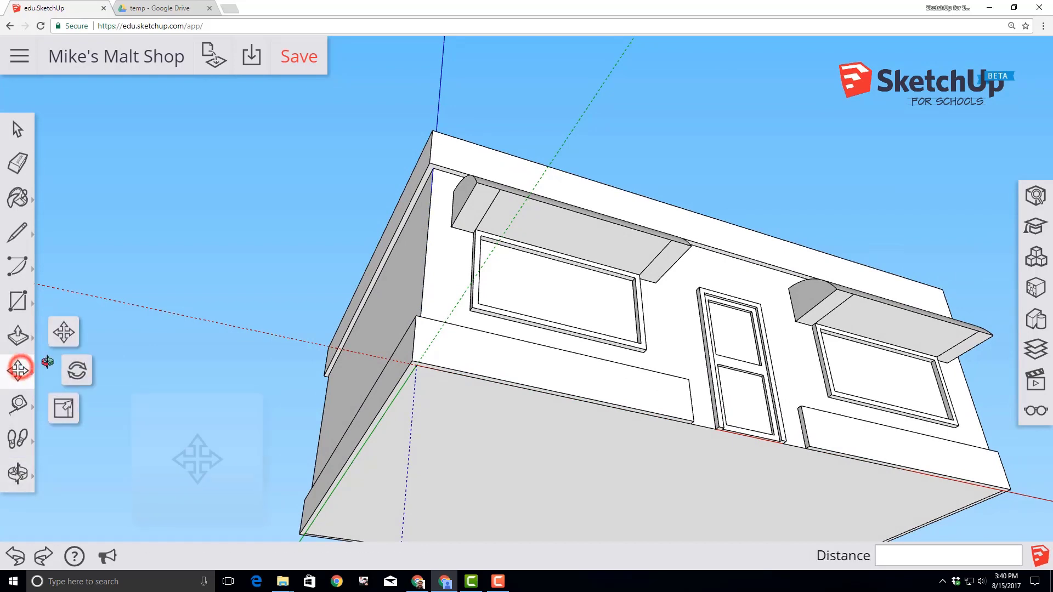
click(60, 332)
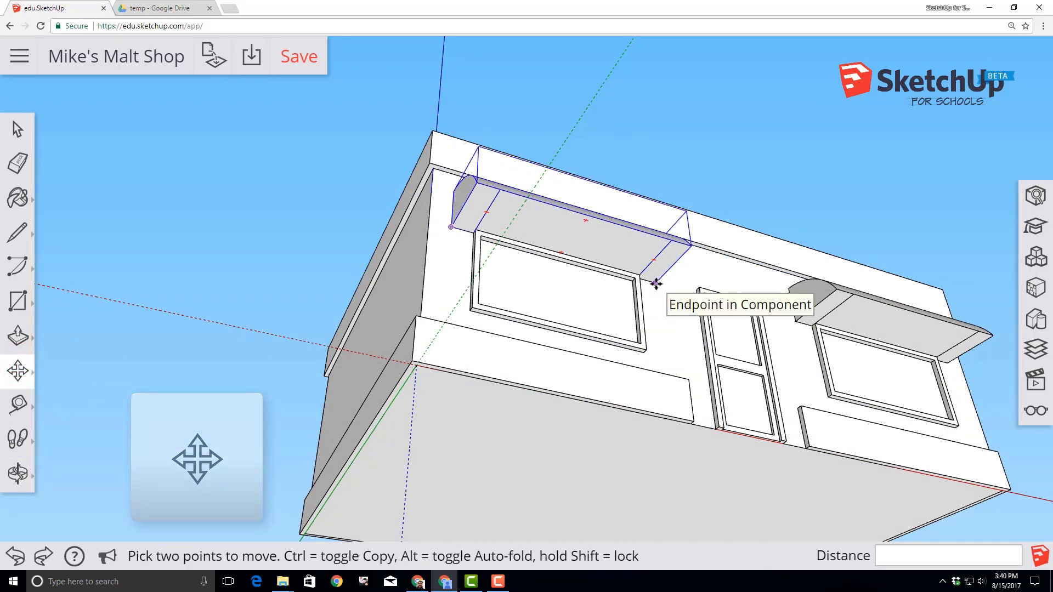
click(656, 283)
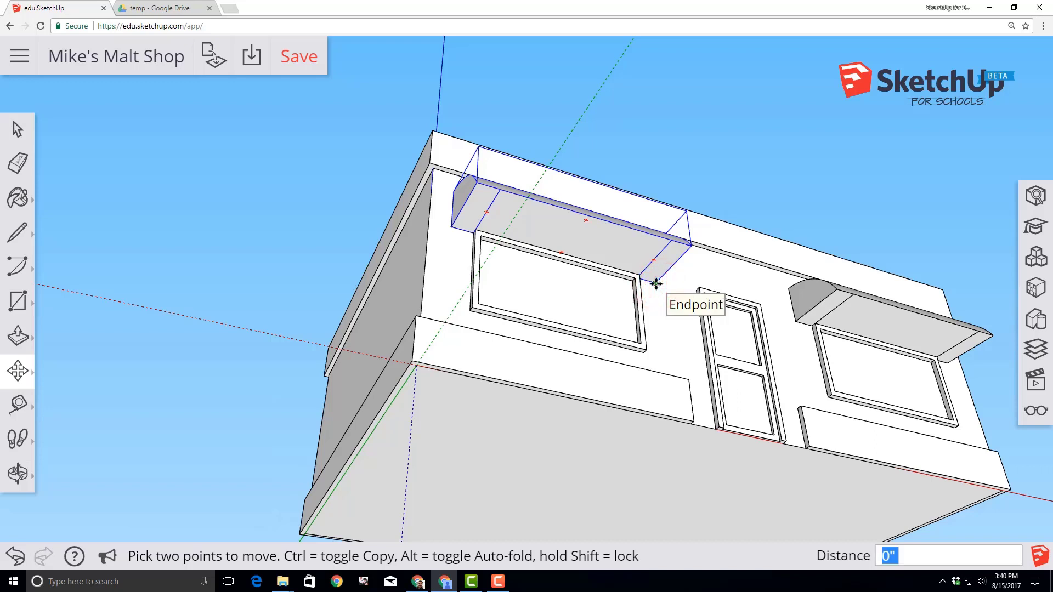
key(ctrl)
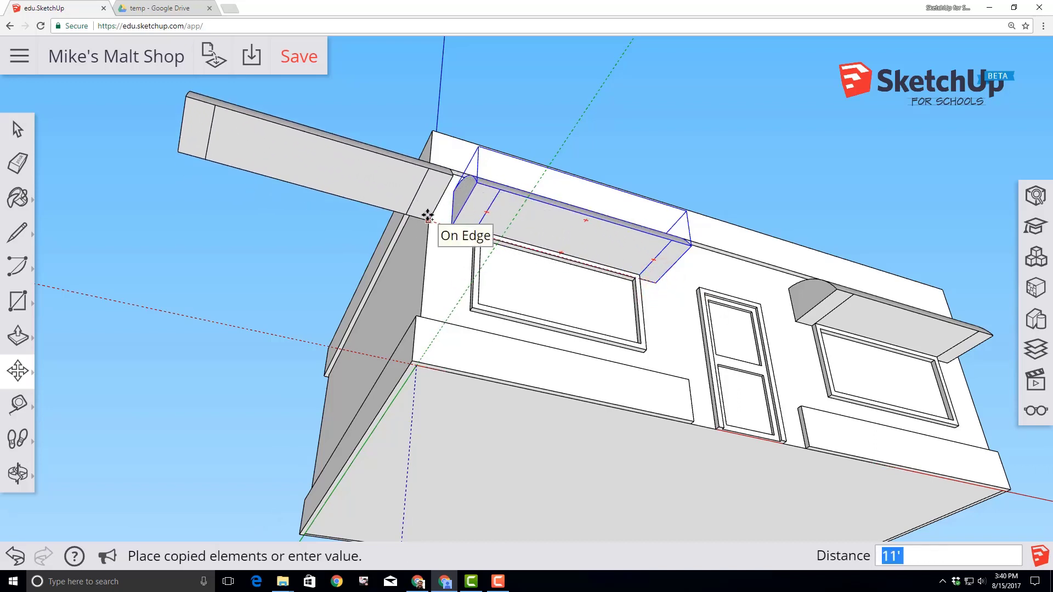
click(428, 216)
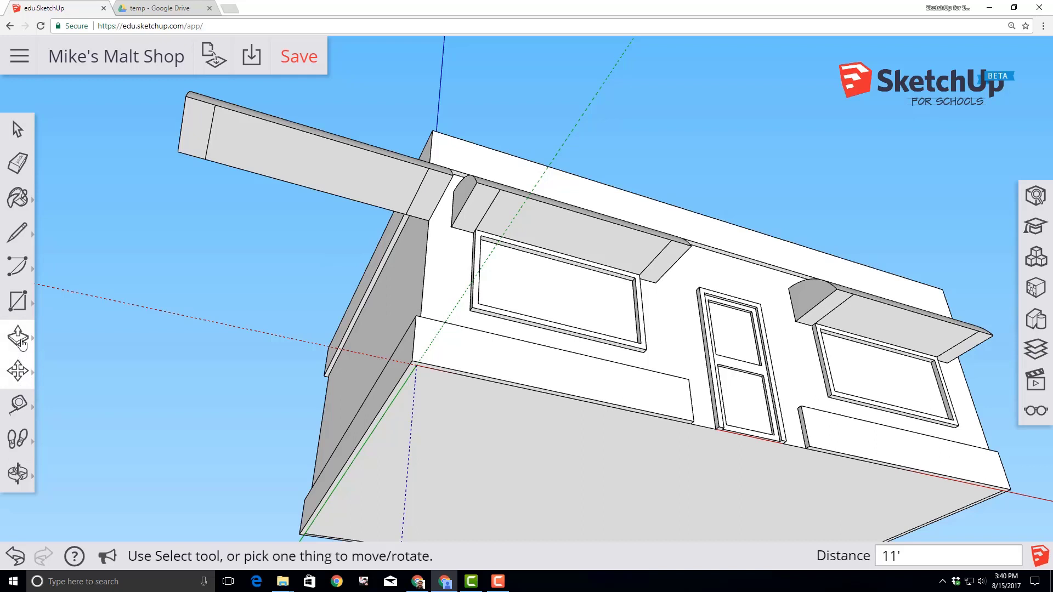
- Rotate the copied awning 90° about the building's corner edge so it lies against the side wall
click(17, 370)
click(76, 373)
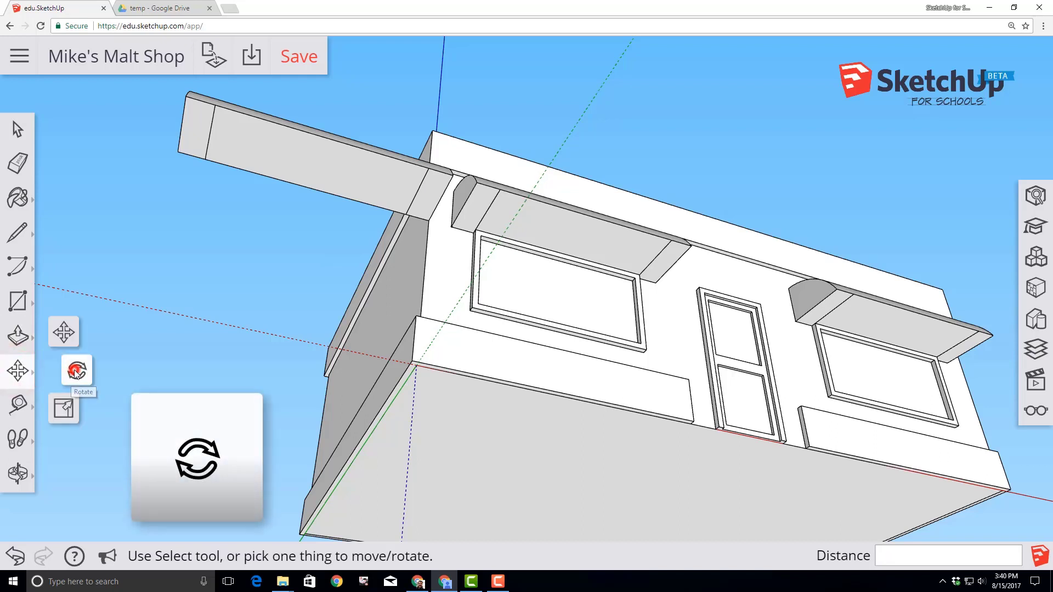
click(425, 218)
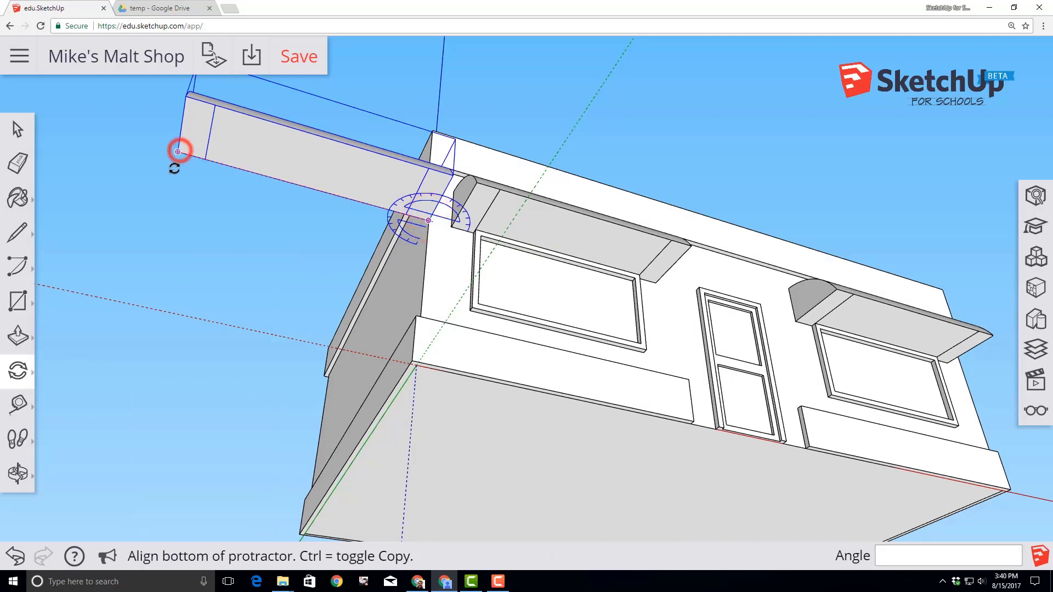
click(177, 152)
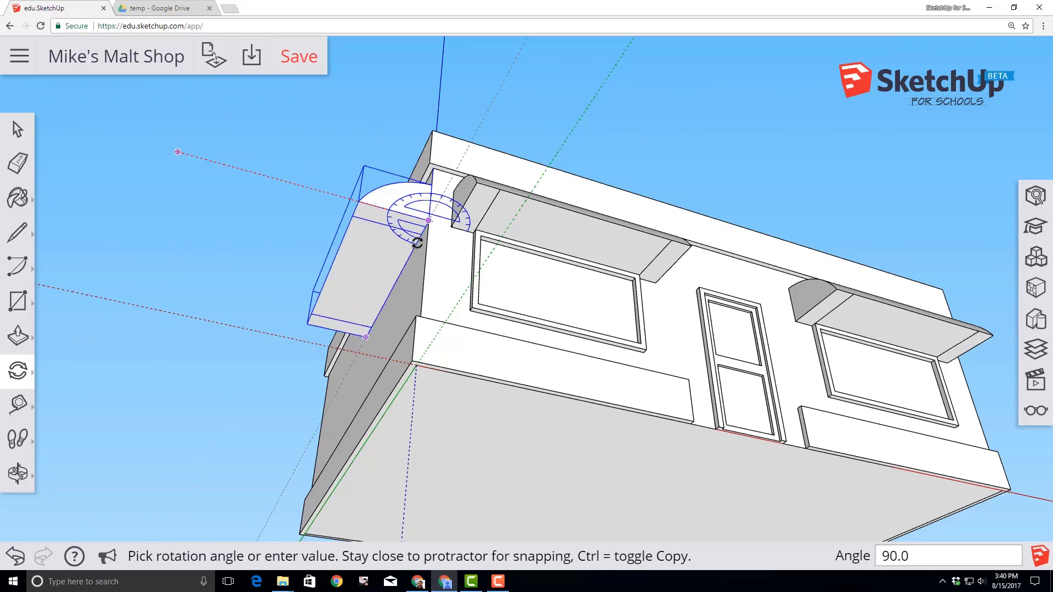
click(418, 242)
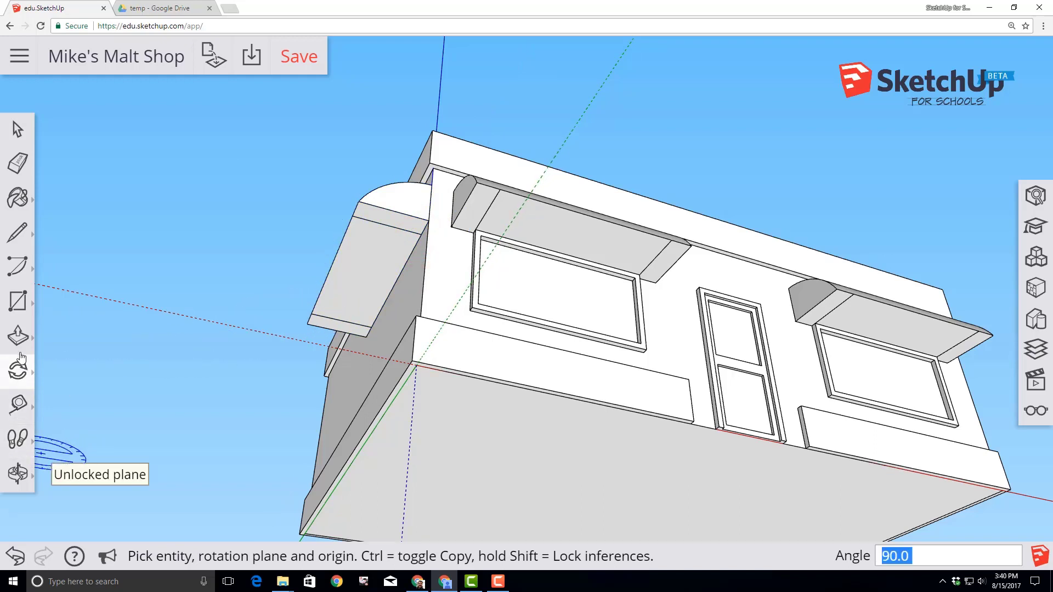
- Scale the side-wall awning uniformly about its center by a factor of .6
click(11, 470)
click(68, 390)
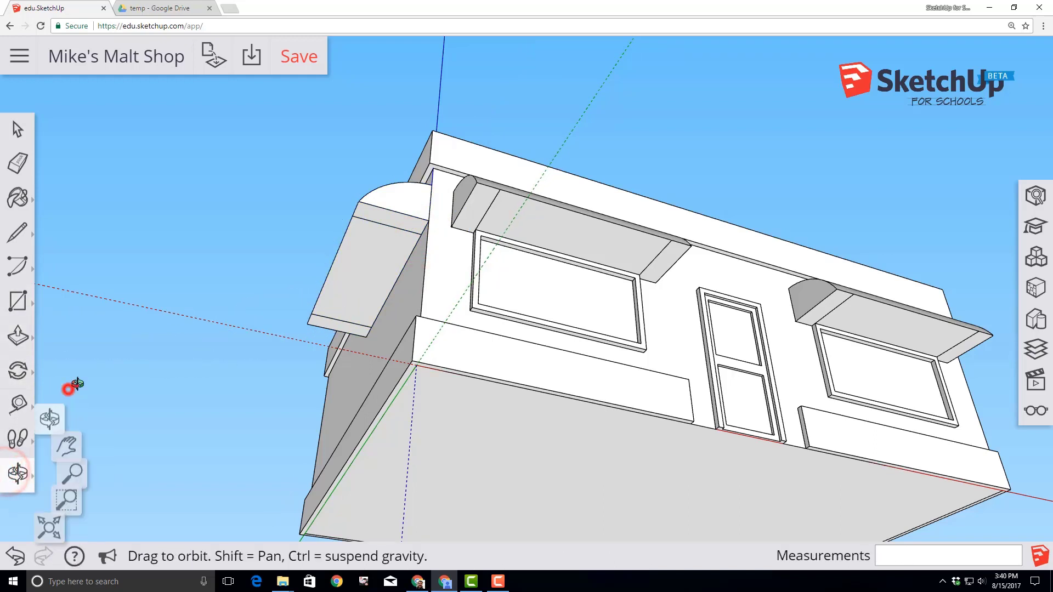
drag(257, 210, 420, 511)
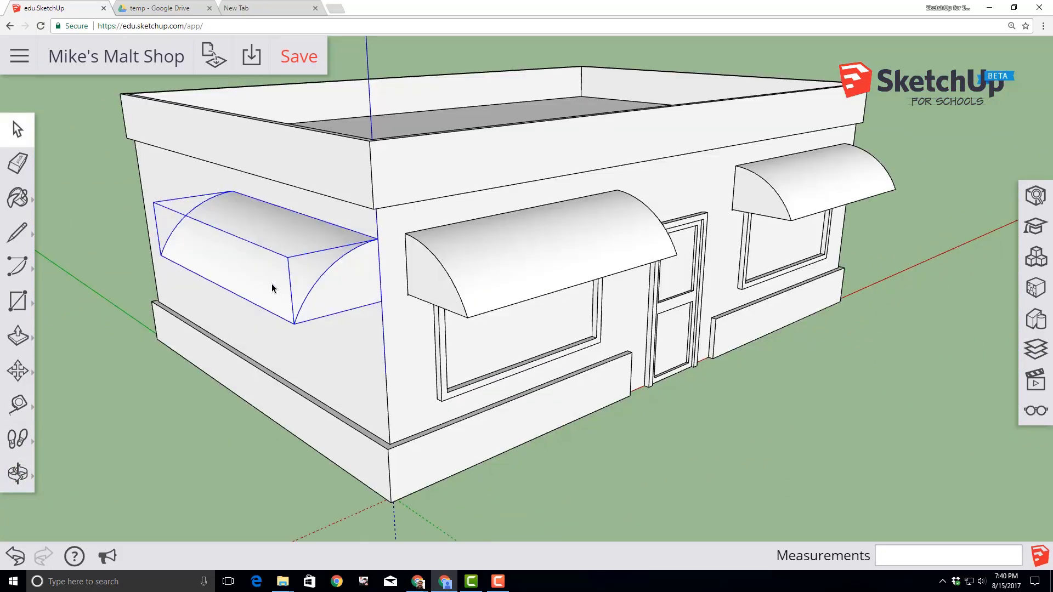
click(286, 283)
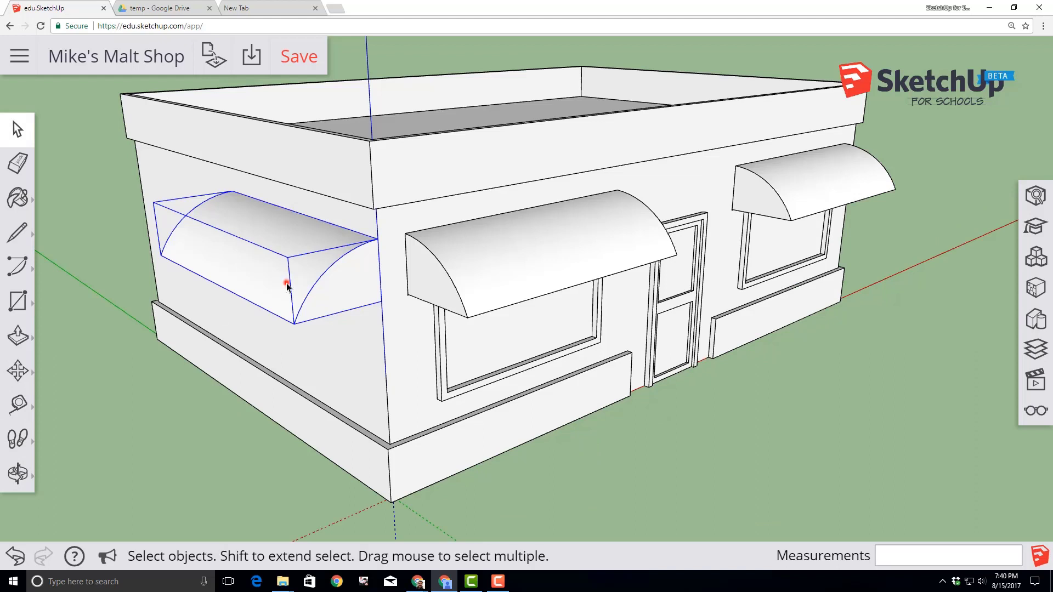
click(18, 371)
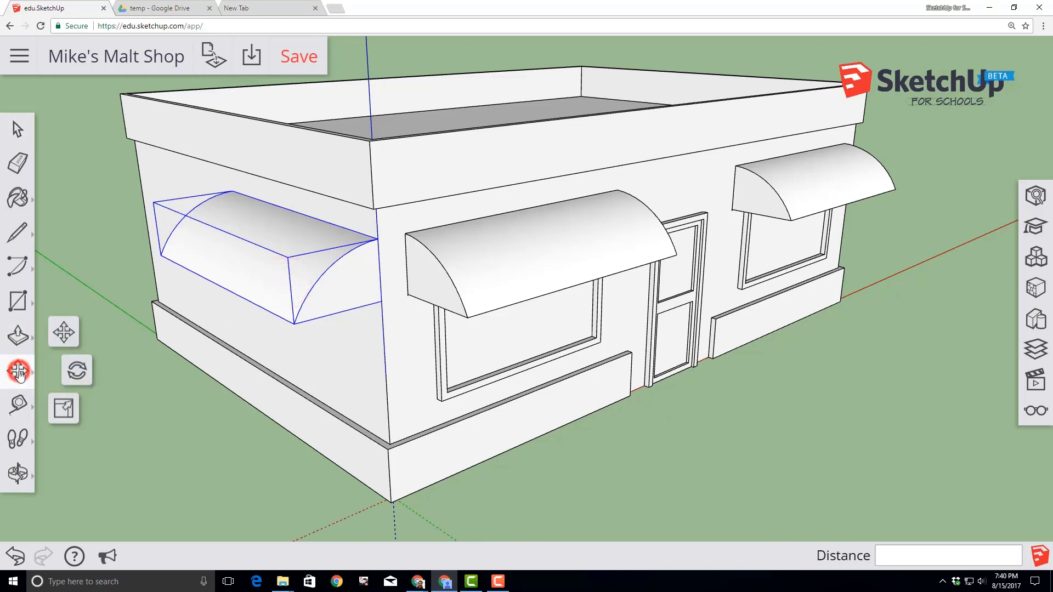
click(66, 411)
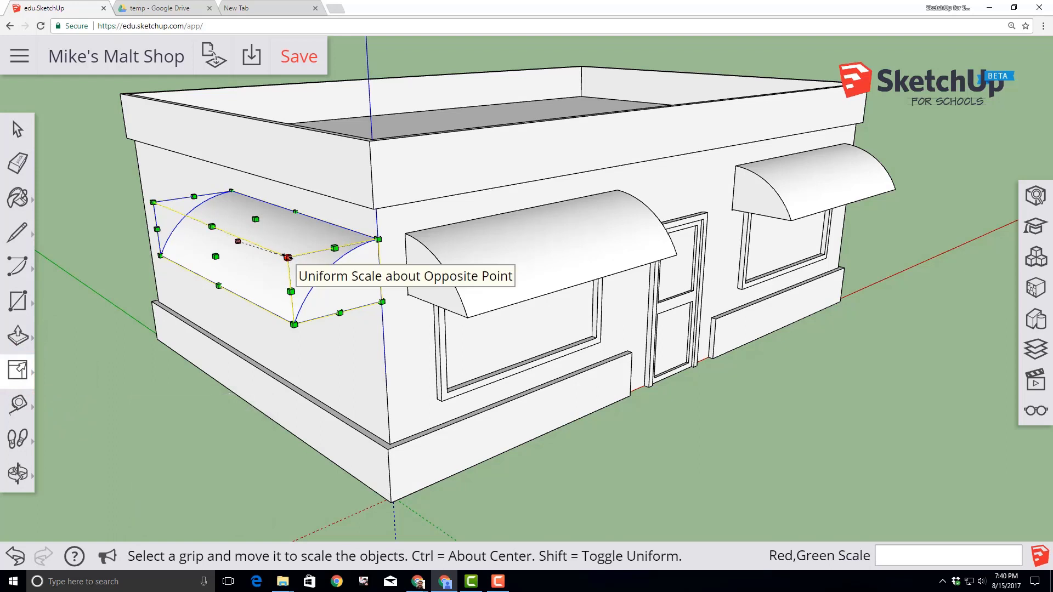
drag(287, 257, 271, 251)
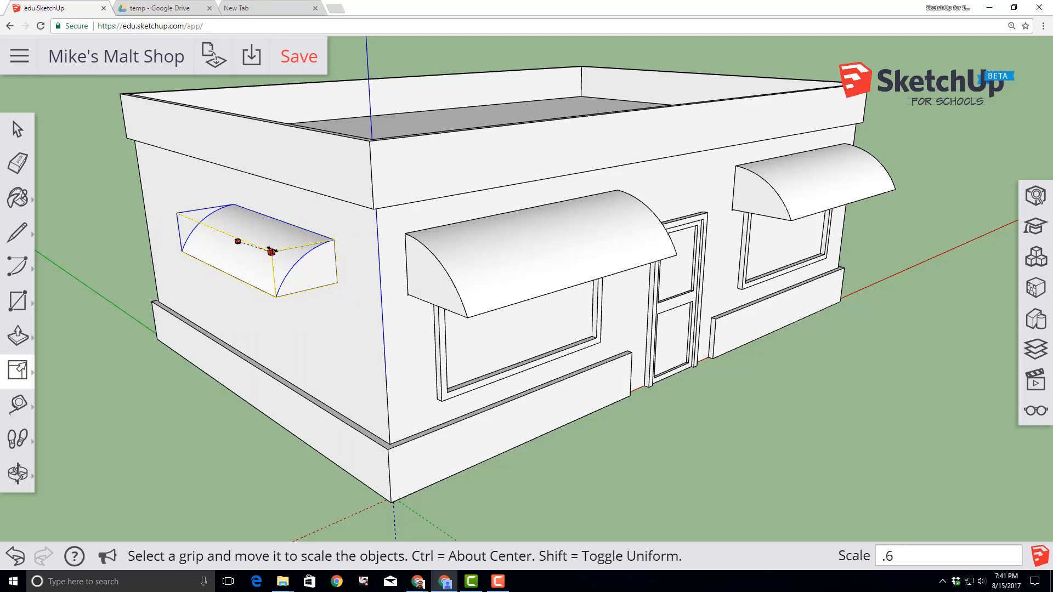
key(Return)
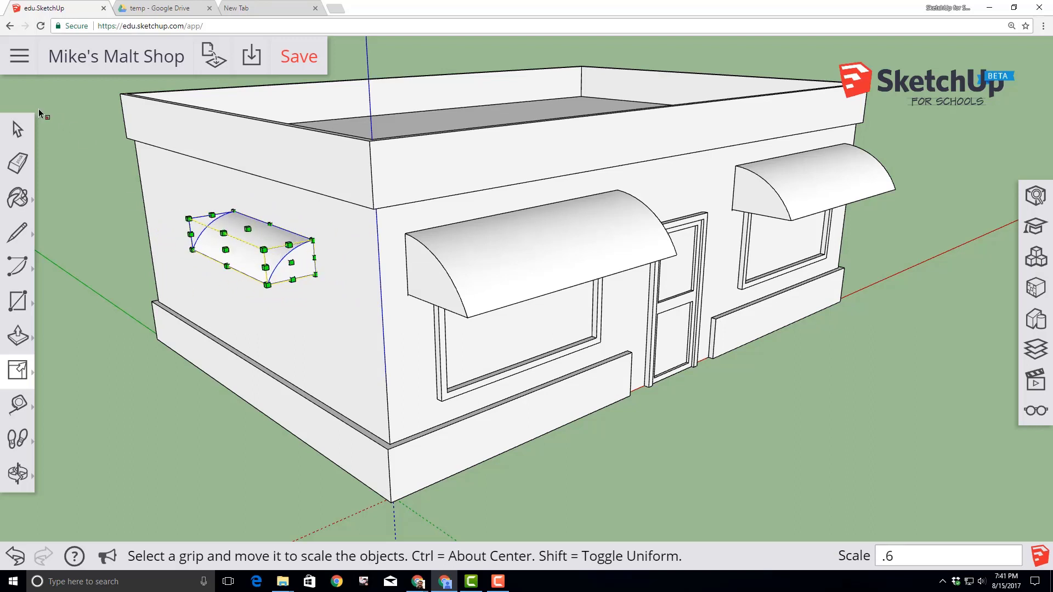
click(18, 129)
- Save the model with the scaled side awning
click(19, 461)
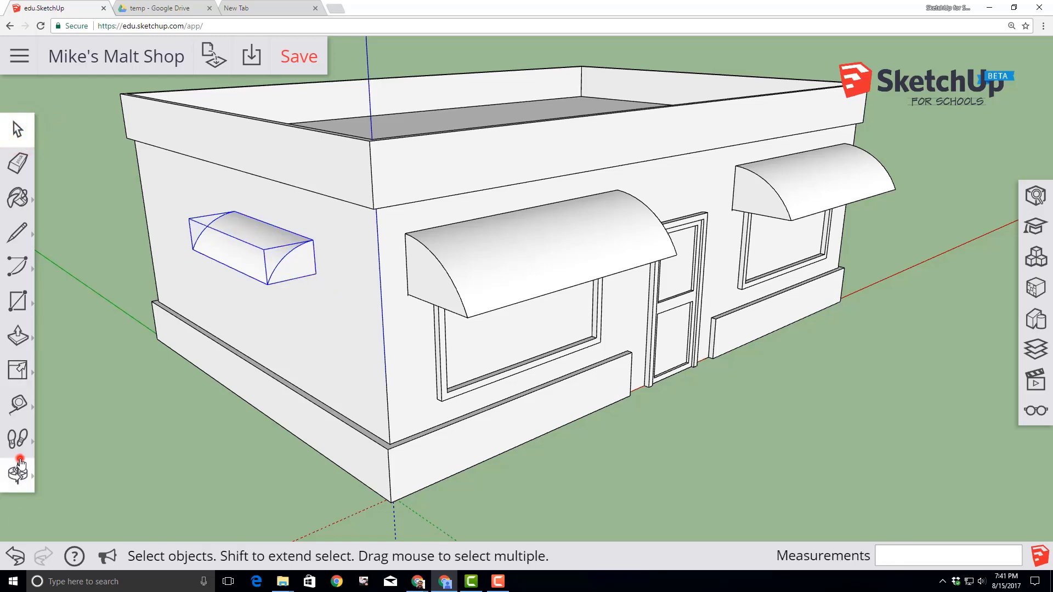
click(61, 396)
drag(186, 404, 77, 346)
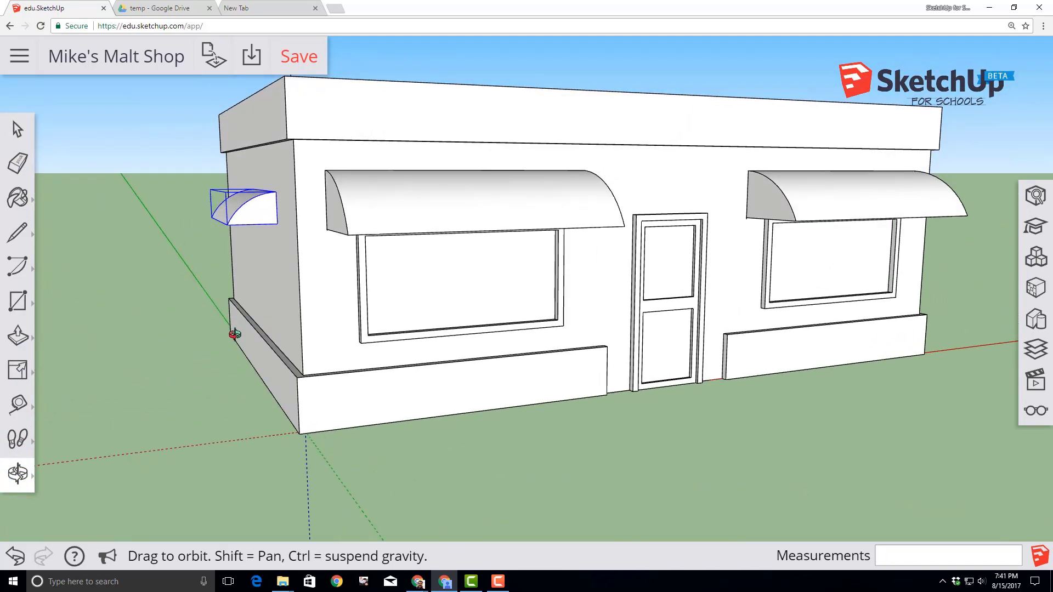
click(297, 65)
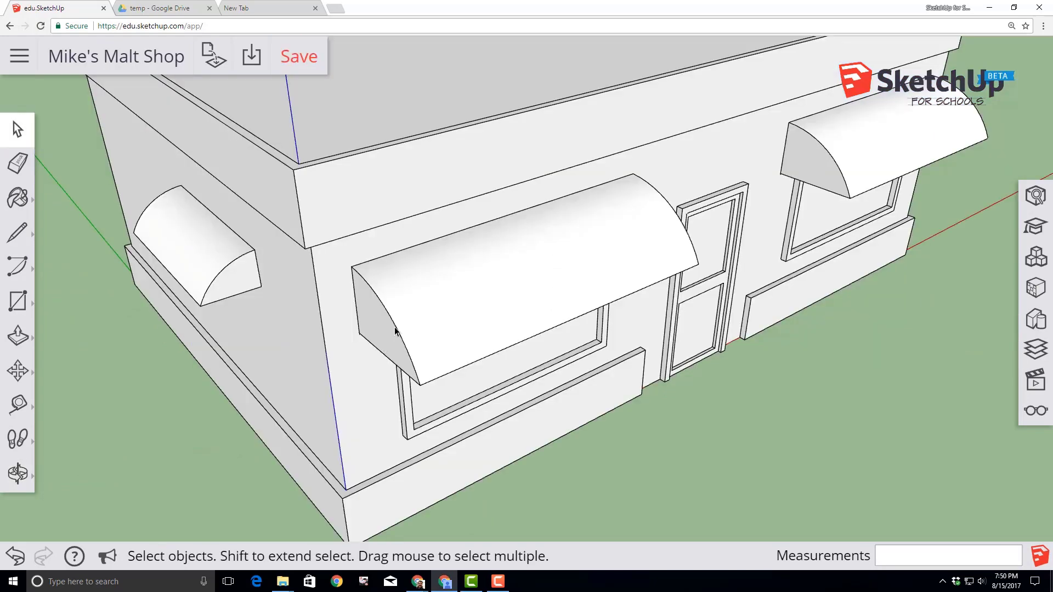
- Open the left front awning component and copy its end arc 10' to the opposite end, dividing the span with /5
double_click(396, 328)
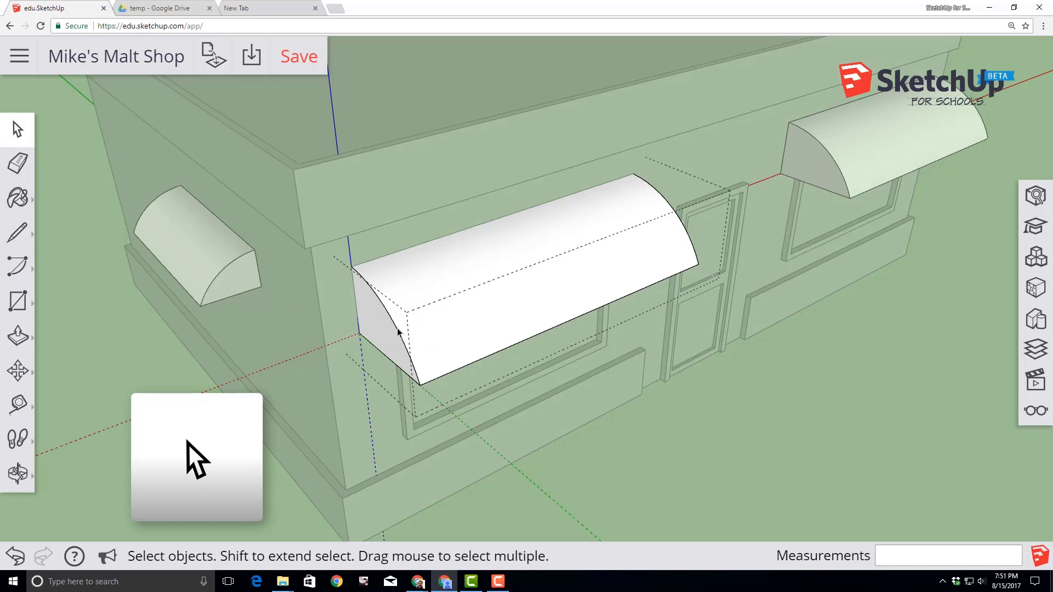
click(397, 329)
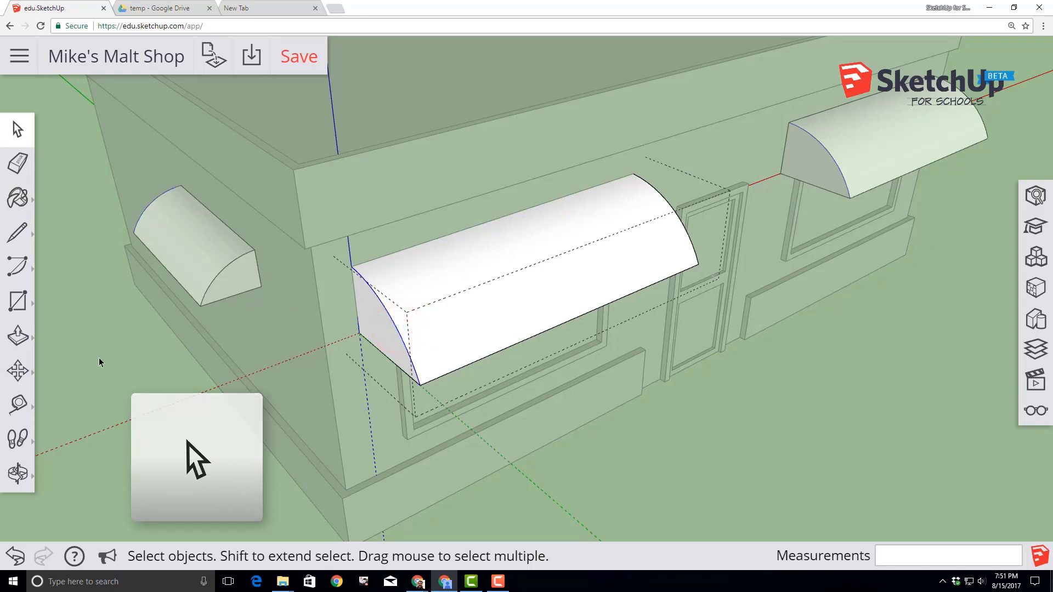
click(18, 371)
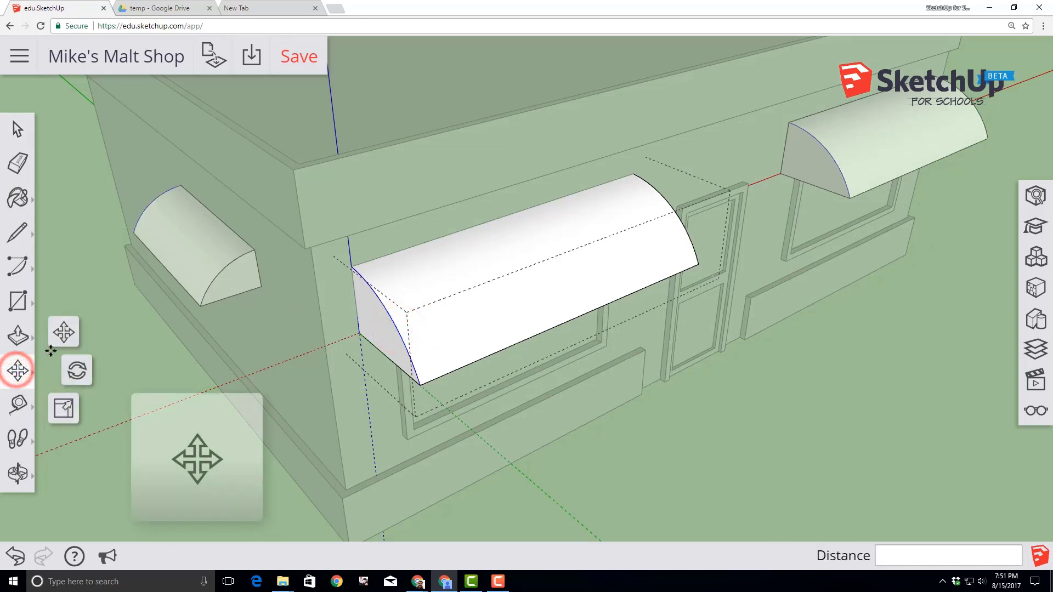
click(64, 333)
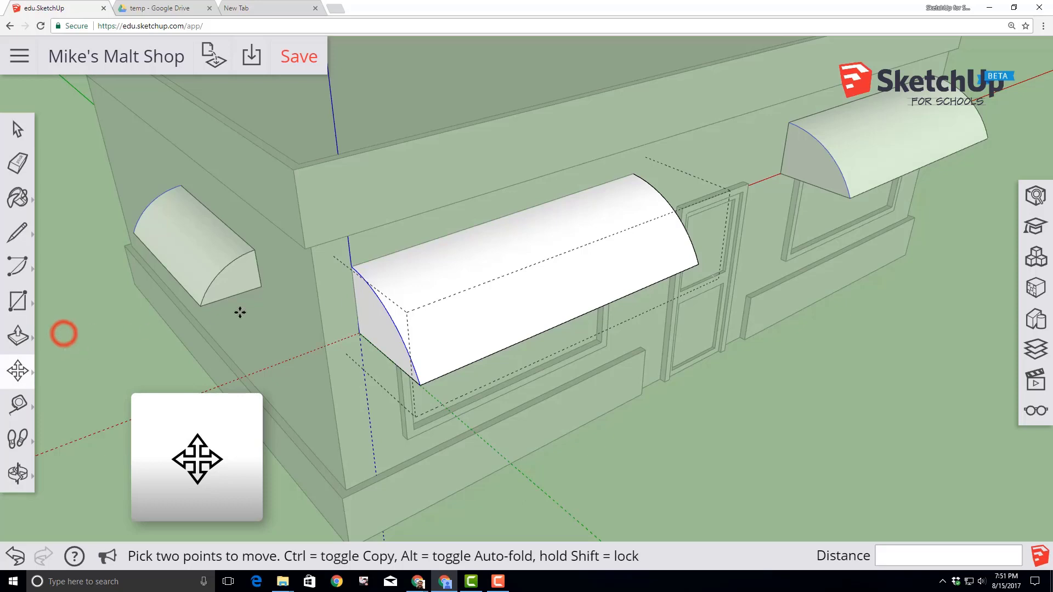
click(396, 325)
key(ctrl)
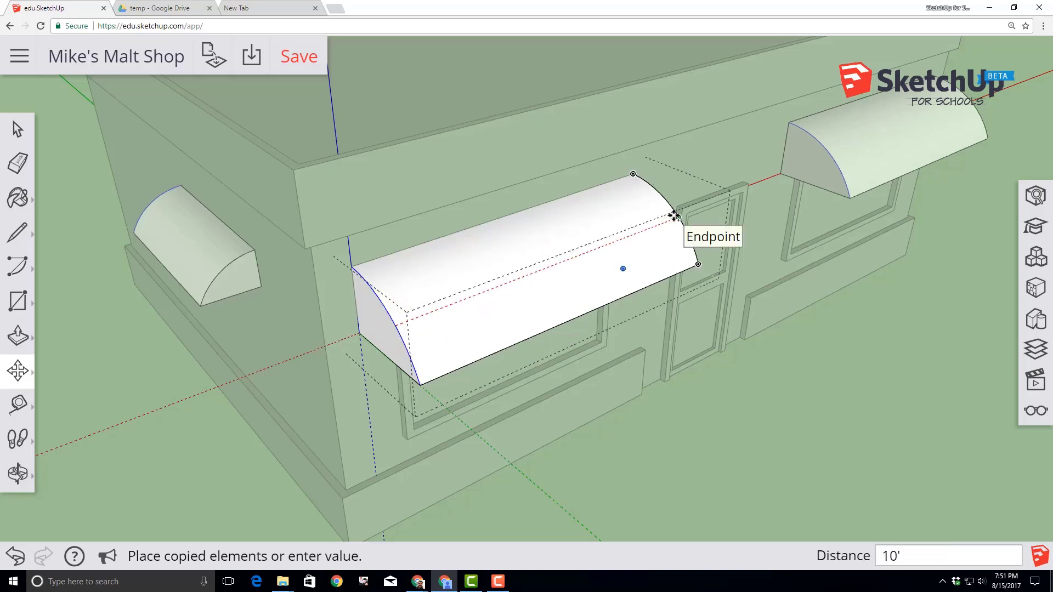
click(673, 216)
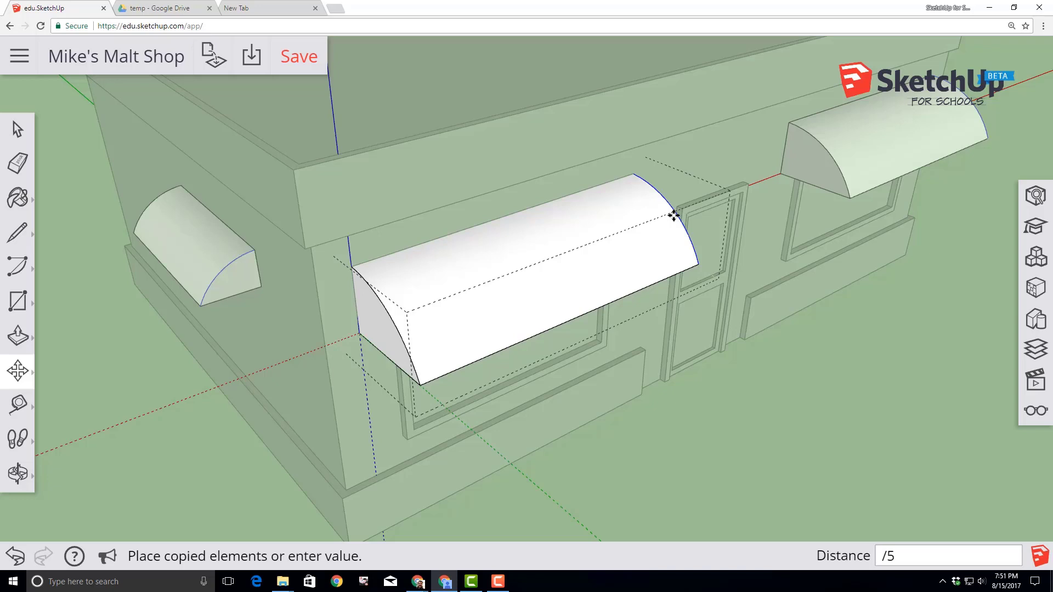
key(Return)
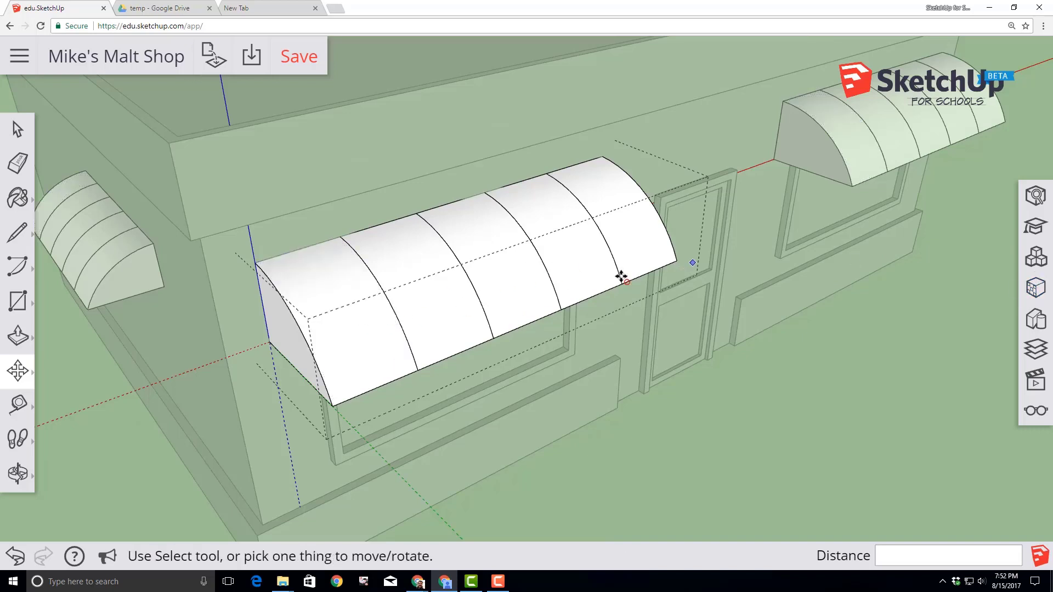
- Paint the first curved panel of the left front awning bright red from the Colors materials
click(1034, 289)
click(743, 345)
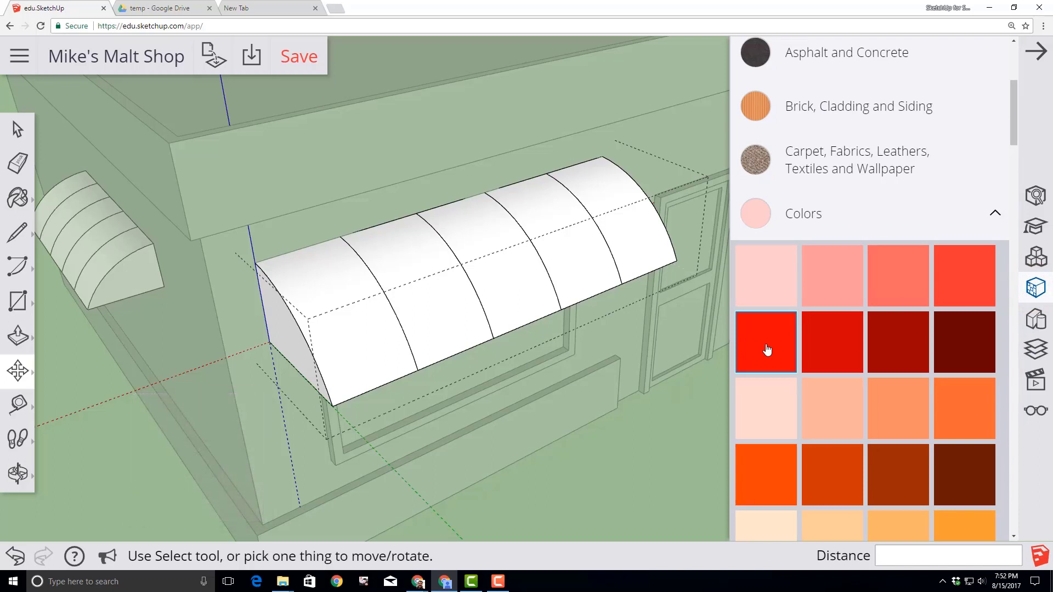
click(767, 350)
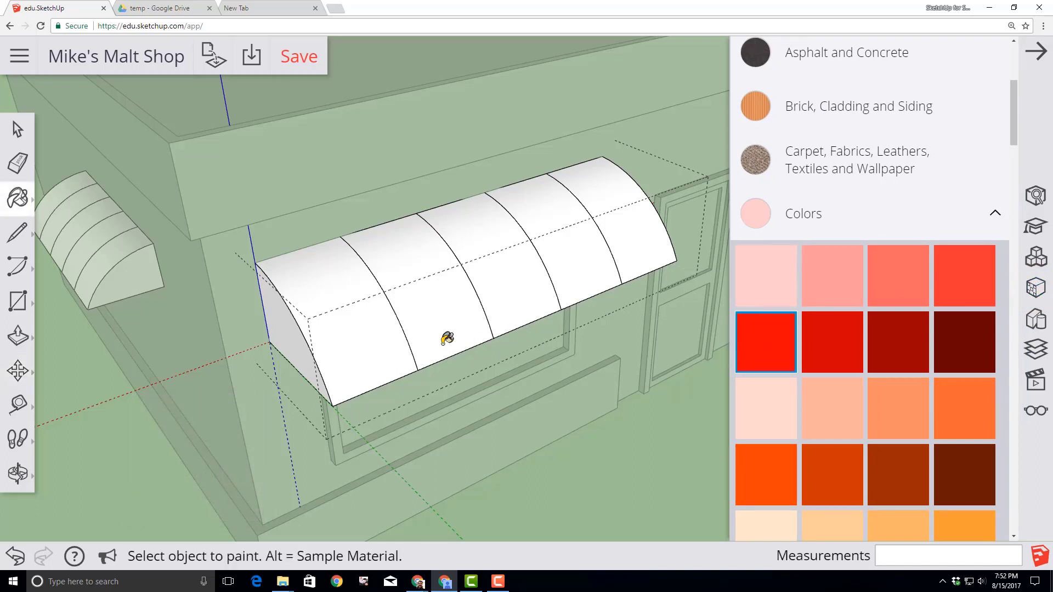
click(369, 335)
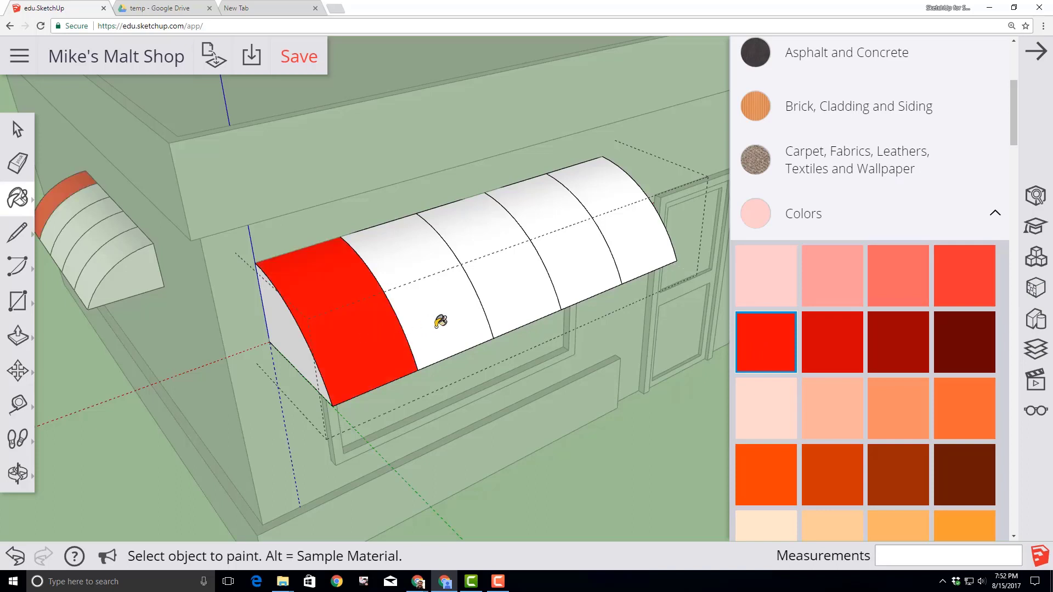
- Paint the third and fifth curved panels of the left front awning bright red, exit the component and save the model
click(513, 299)
click(654, 248)
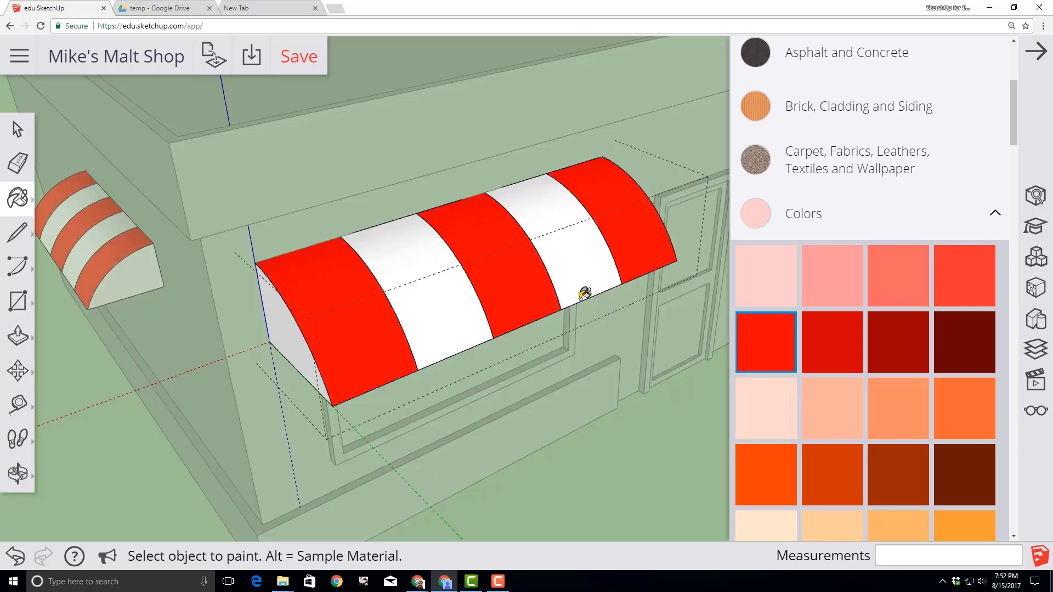
click(1036, 53)
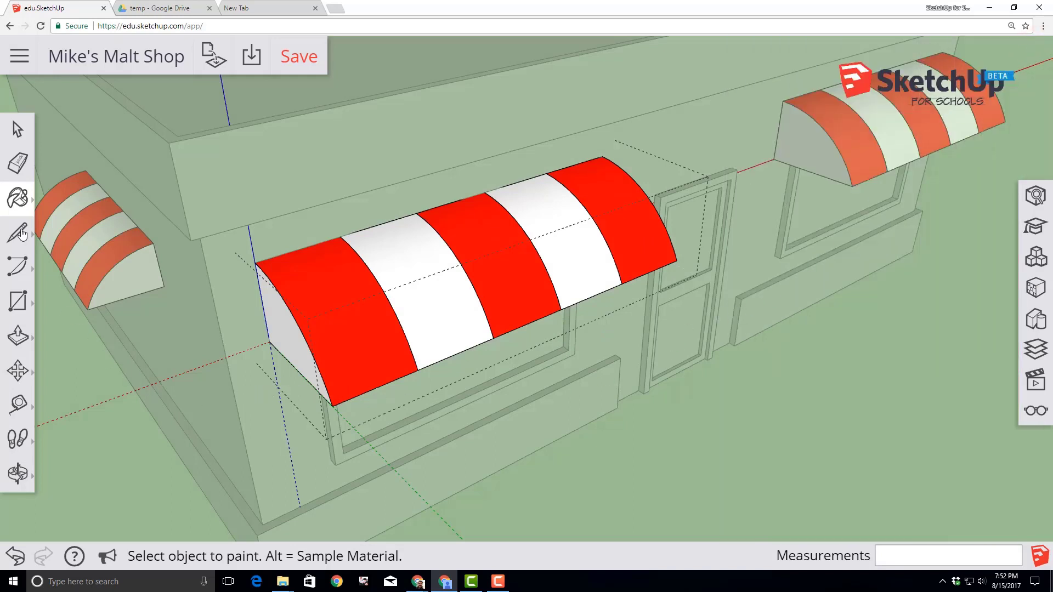
click(17, 129)
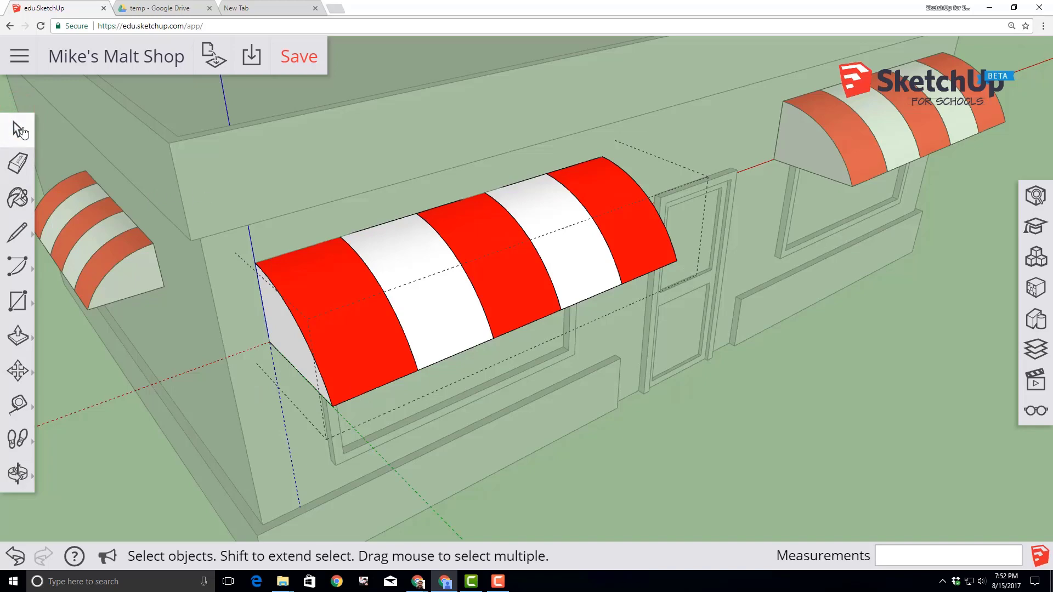
click(208, 199)
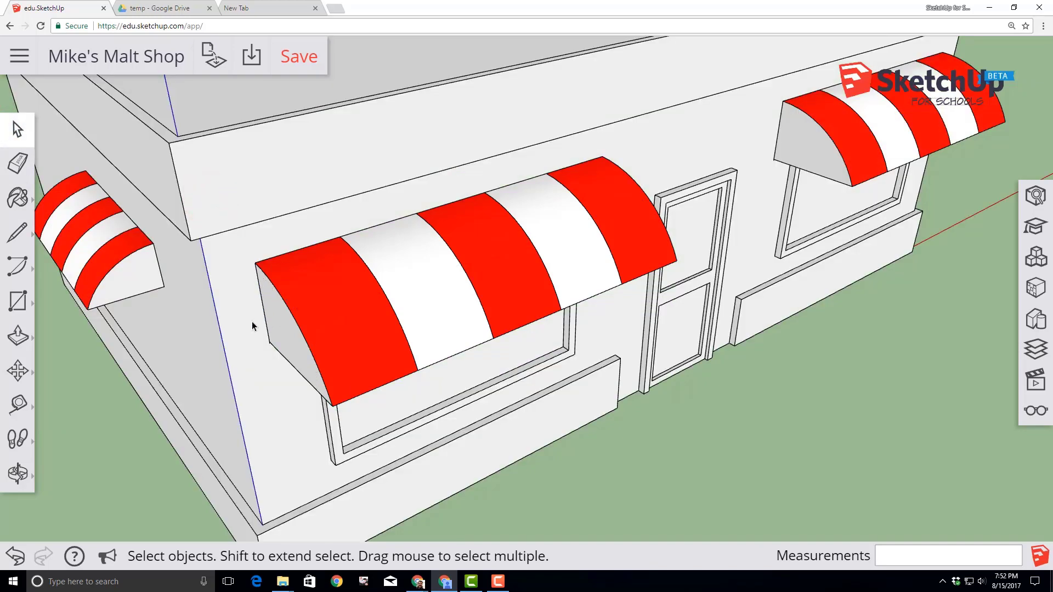
click(307, 53)
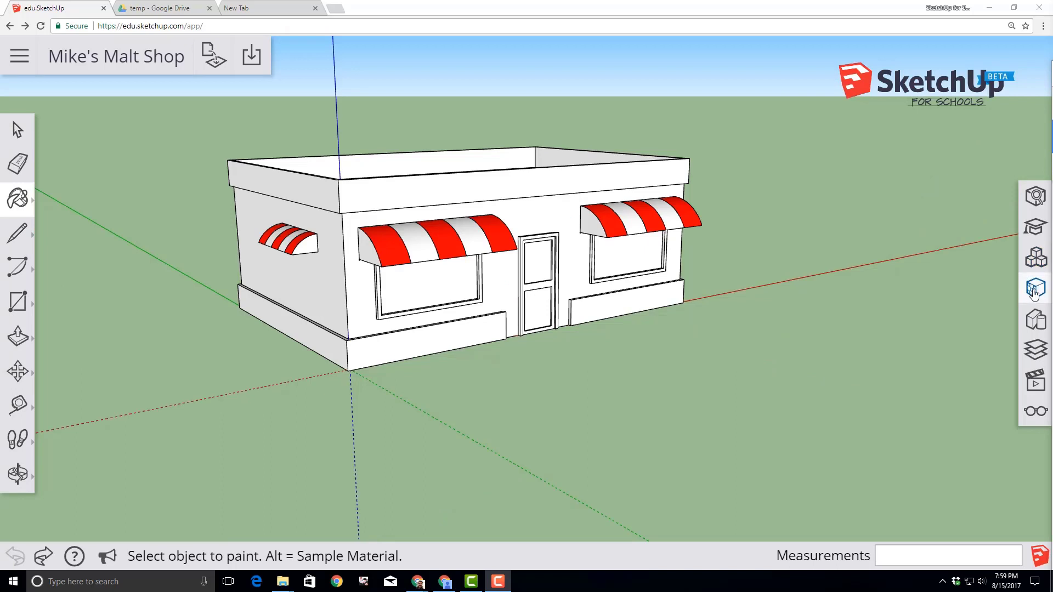
- Paint the building's front wall light blue using the Colors materials
click(1032, 290)
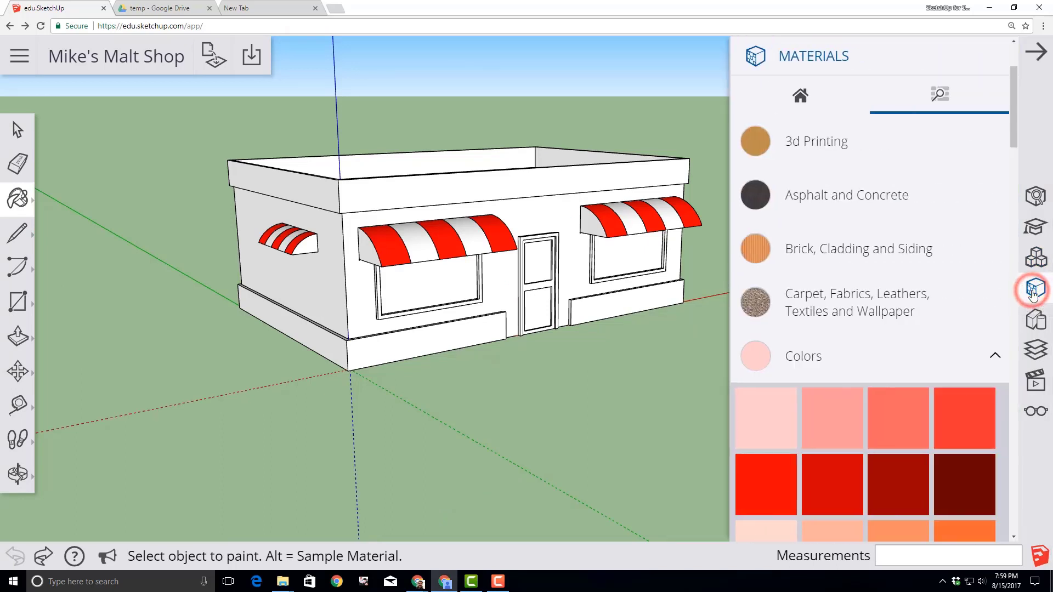
scroll(863, 390, down, 10)
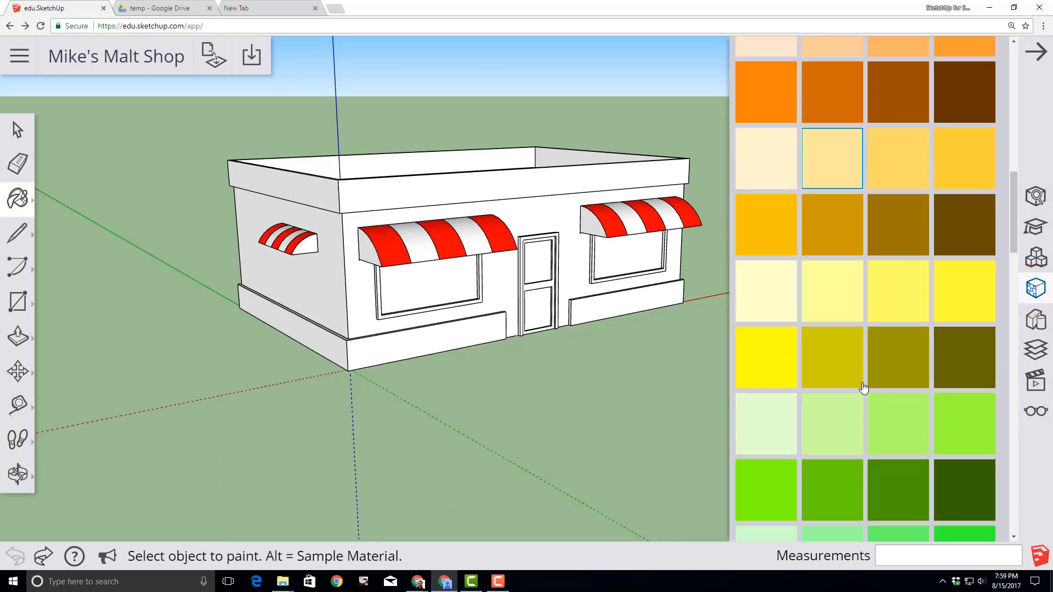
scroll(862, 388, down, 6)
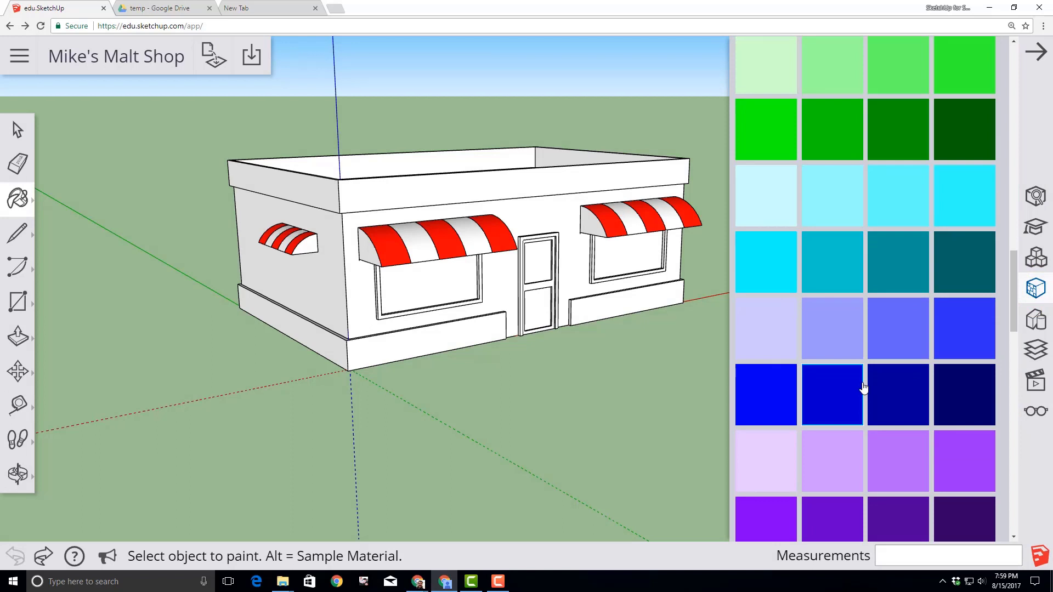
key(ctrl+y)
scroll(863, 387, up, 1)
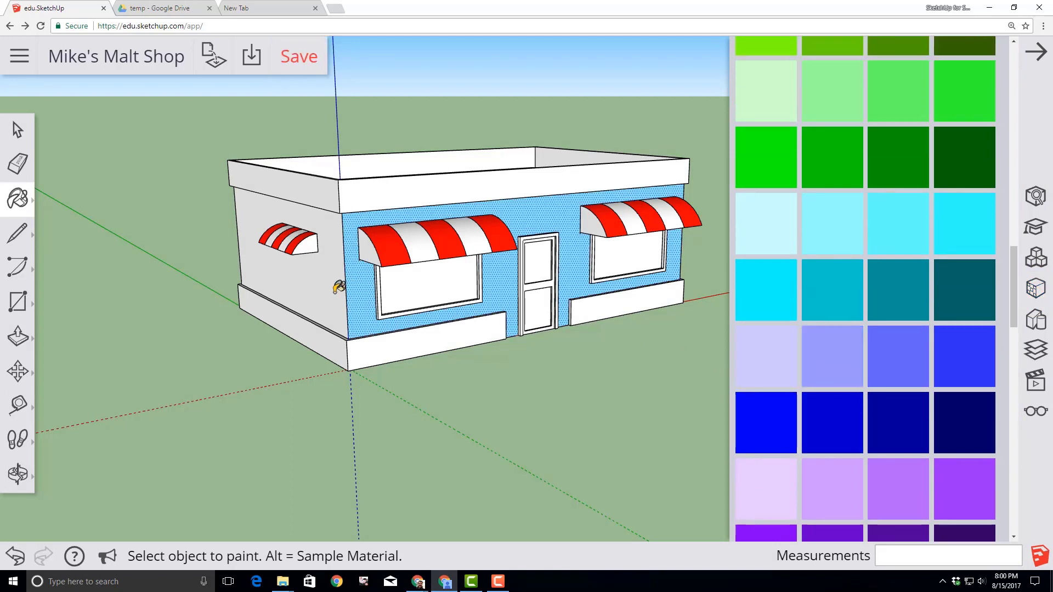
- Paint the remaining outer walls the same light blue as the front wall and save the model
middle_drag(334, 293, 331, 294)
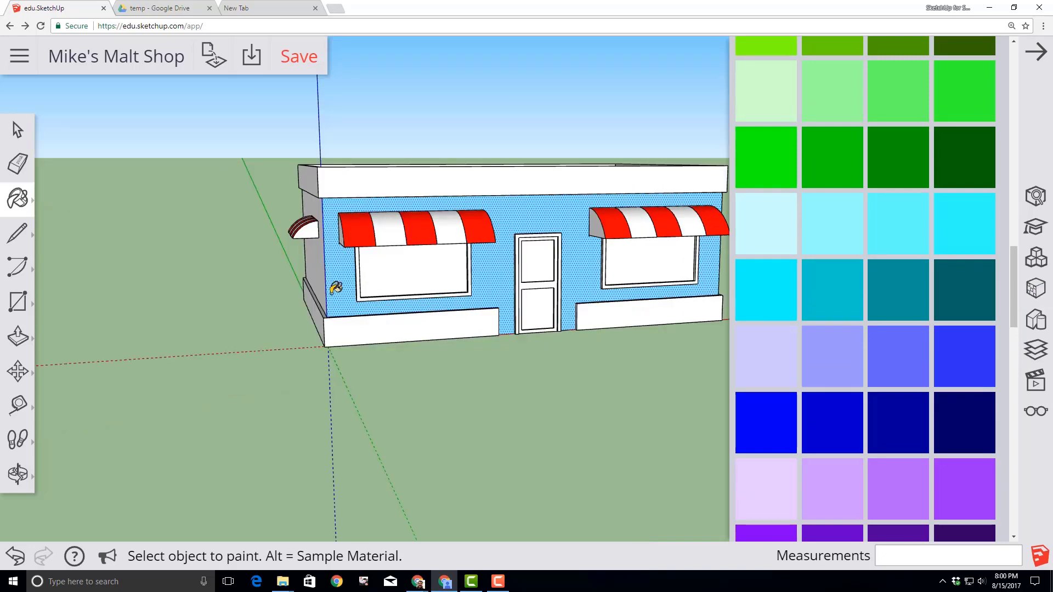
click(18, 474)
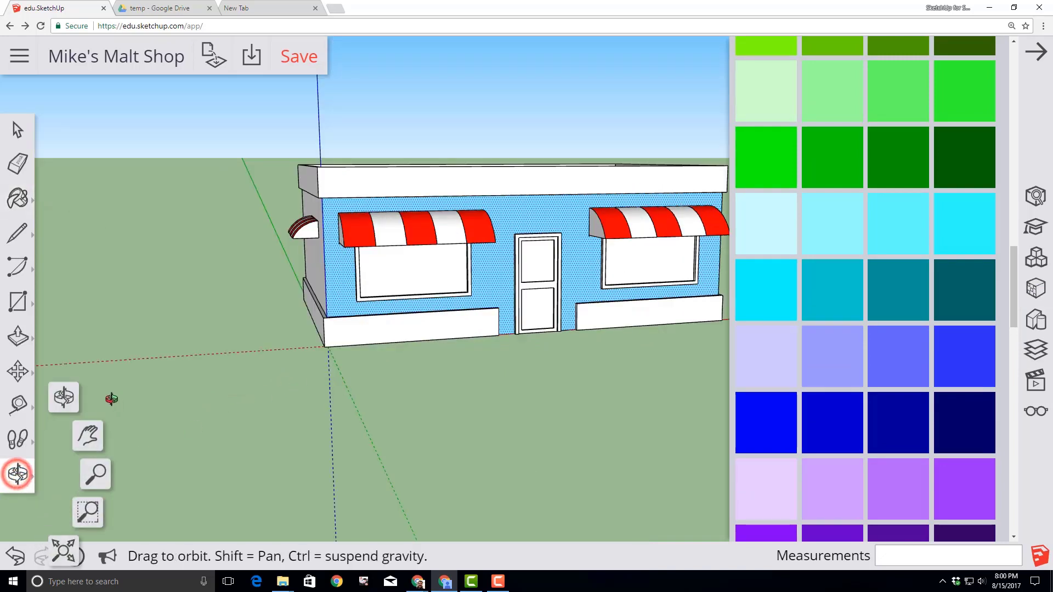
click(69, 404)
drag(158, 368, 493, 368)
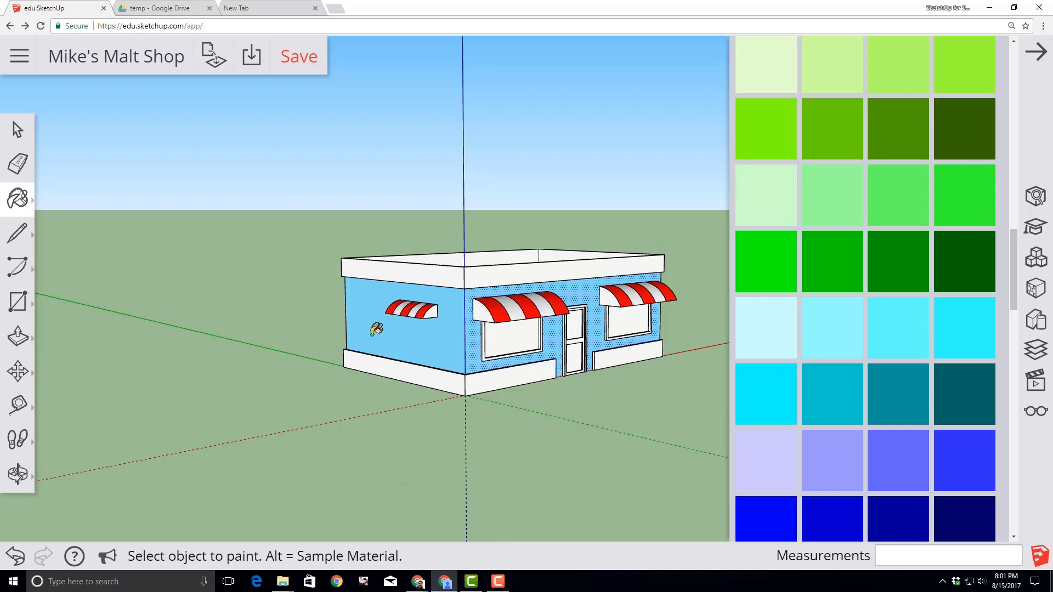
click(18, 474)
click(62, 397)
drag(181, 367, 548, 362)
drag(197, 413, 597, 409)
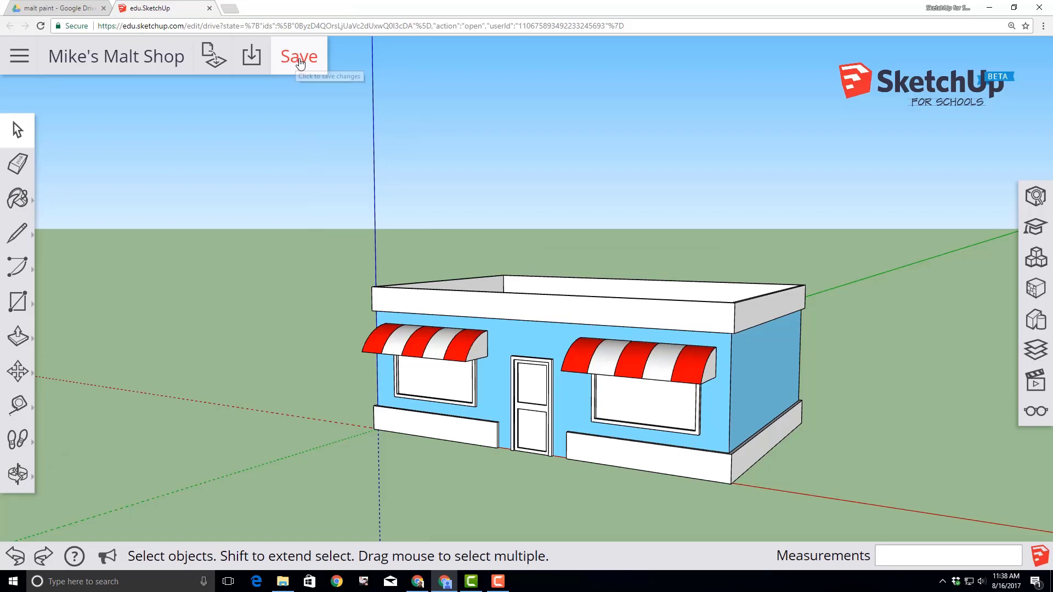
click(300, 60)
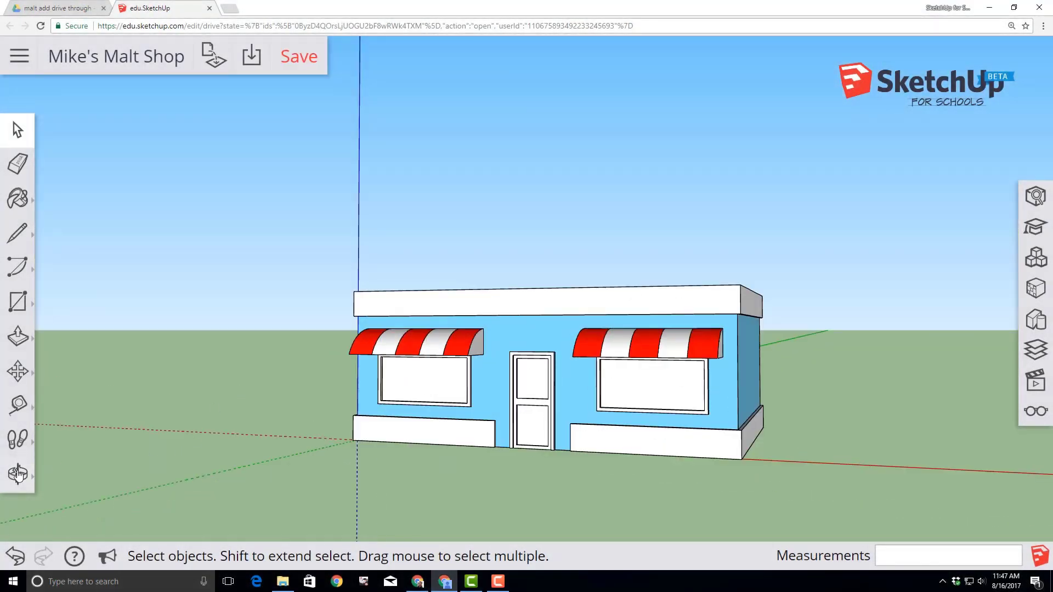
- Place a 3' Tape Measure guide straight down the side wall from the lower wall-side corner of the side awning
click(18, 475)
click(67, 399)
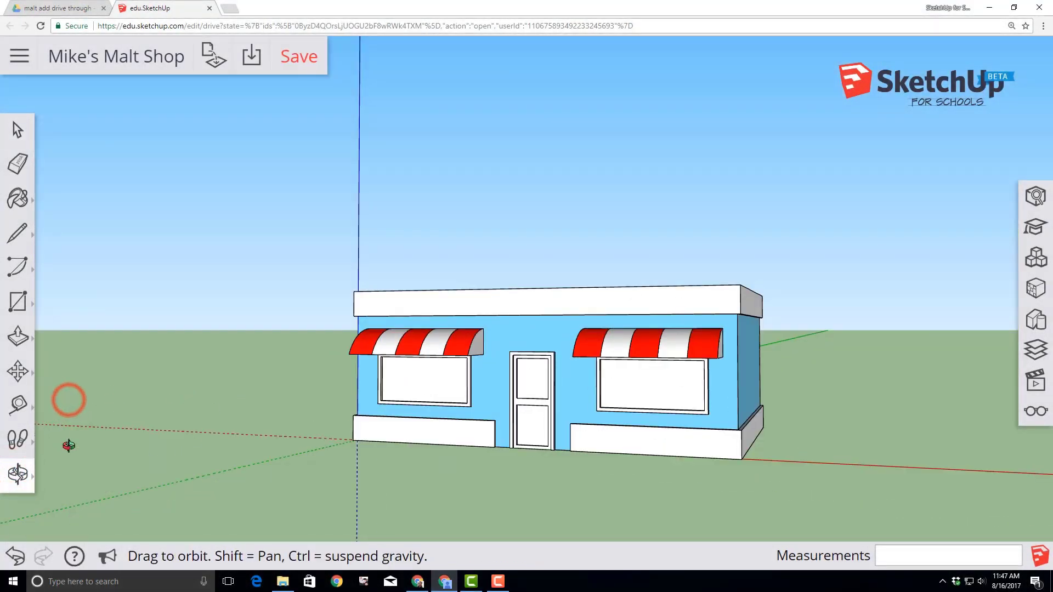
drag(68, 445, 658, 348)
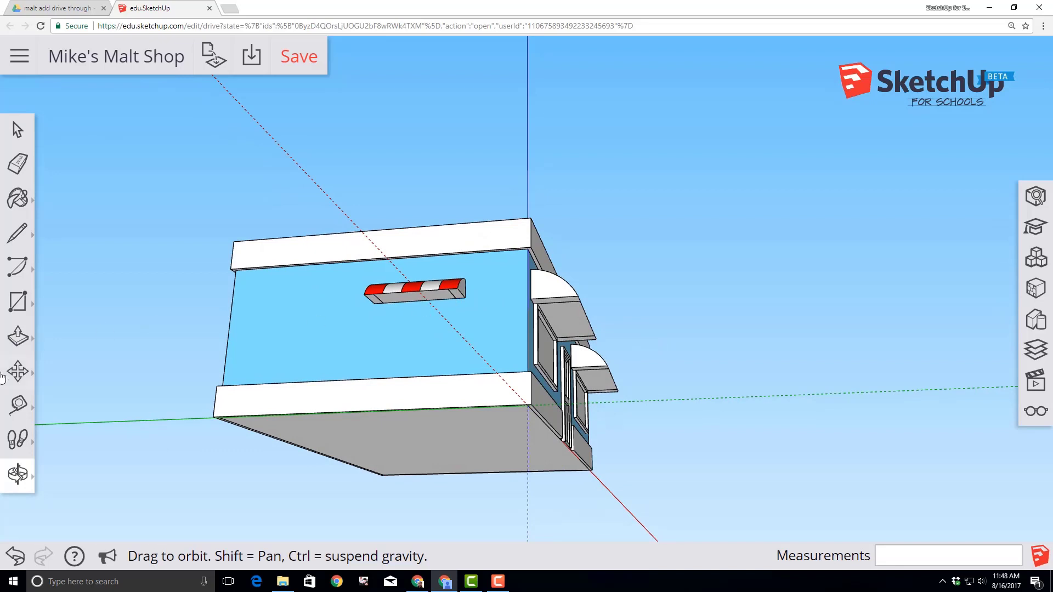
click(19, 404)
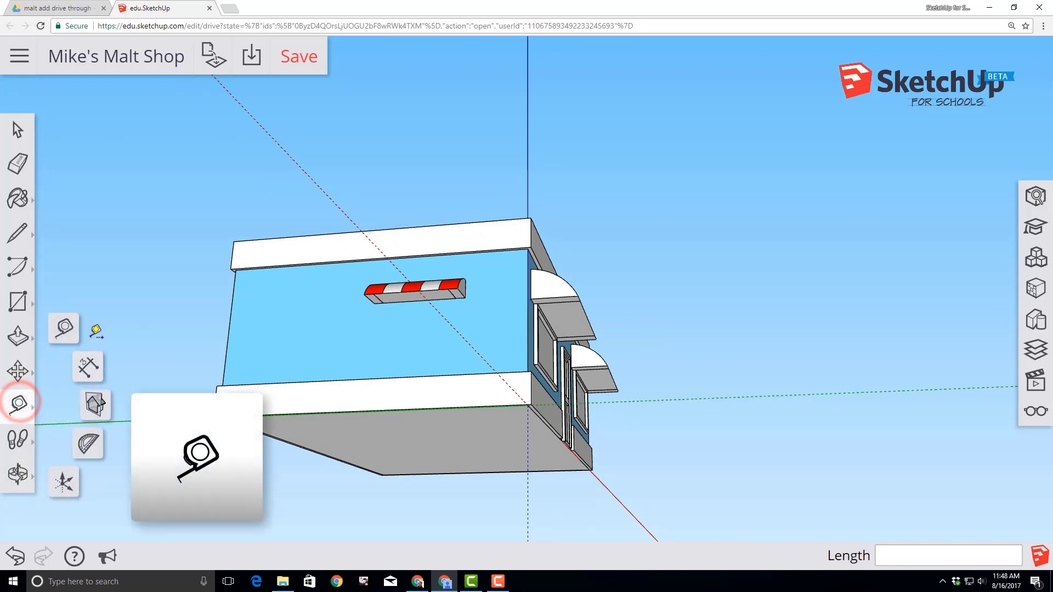
click(63, 328)
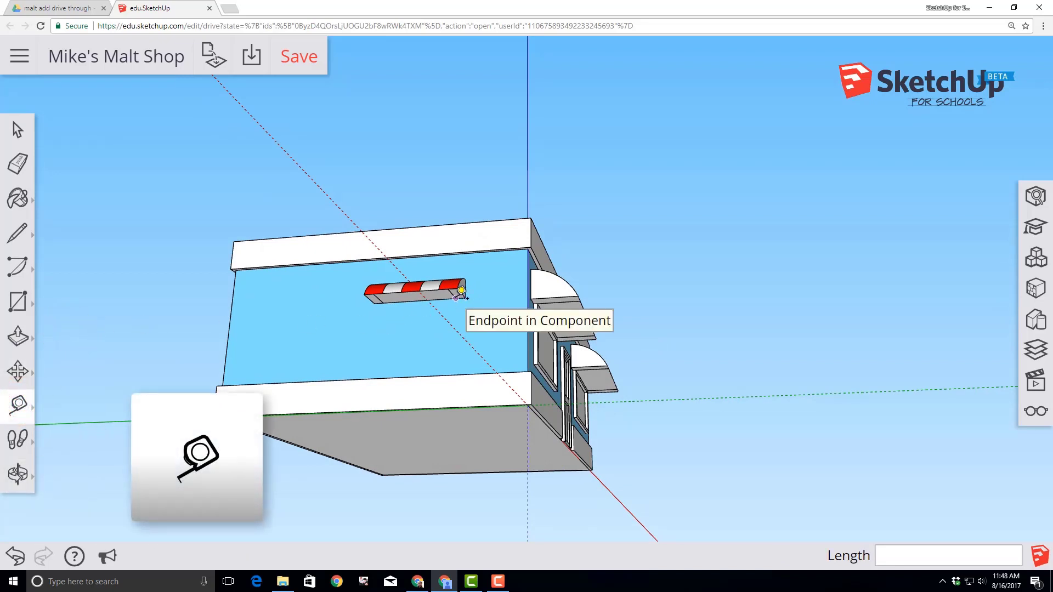
click(455, 297)
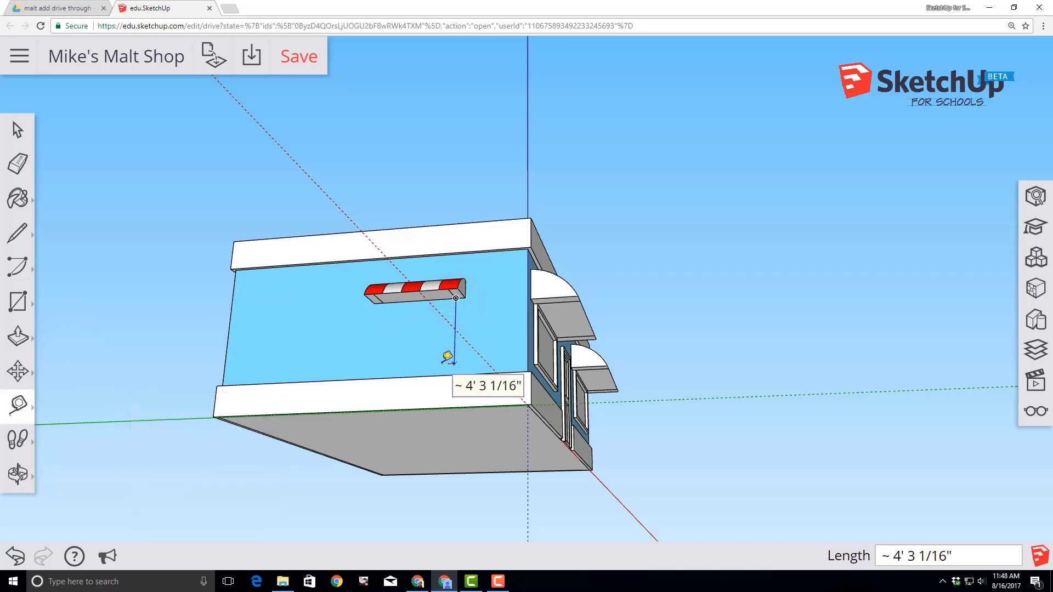
text(3)
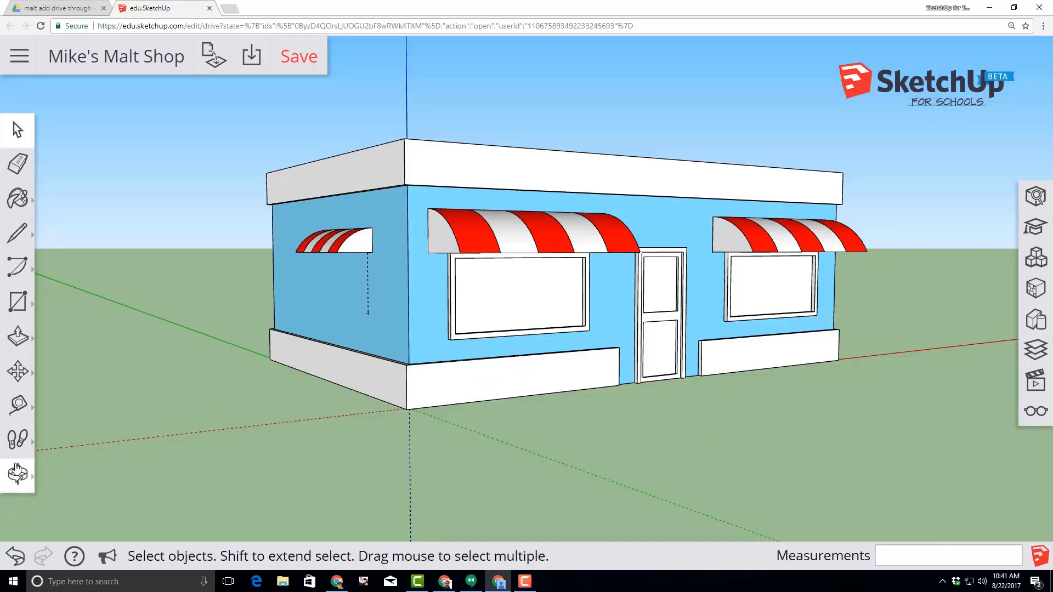
- Search the online components for "SketchUp for Schools drive" and place the drive-through window by SketchUp on the side wall
click(18, 473)
drag(192, 420, 186, 389)
click(1035, 257)
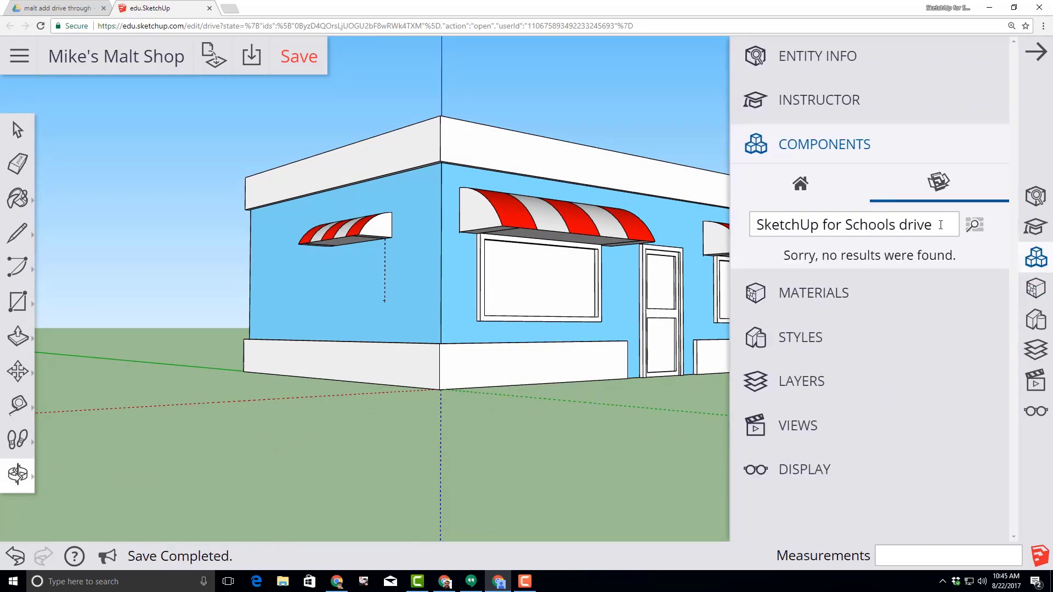
key(Return)
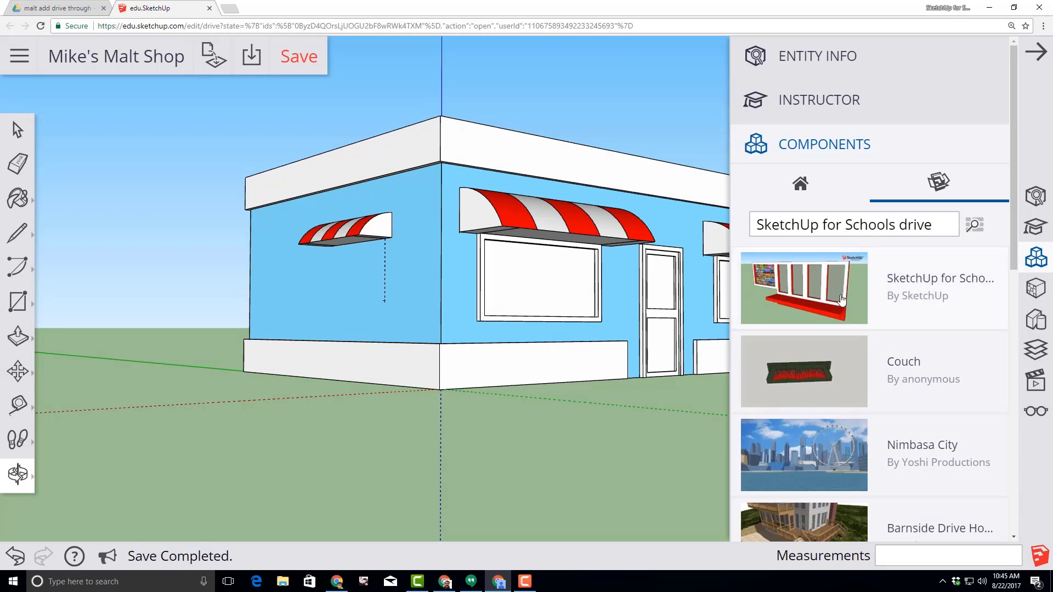
click(842, 298)
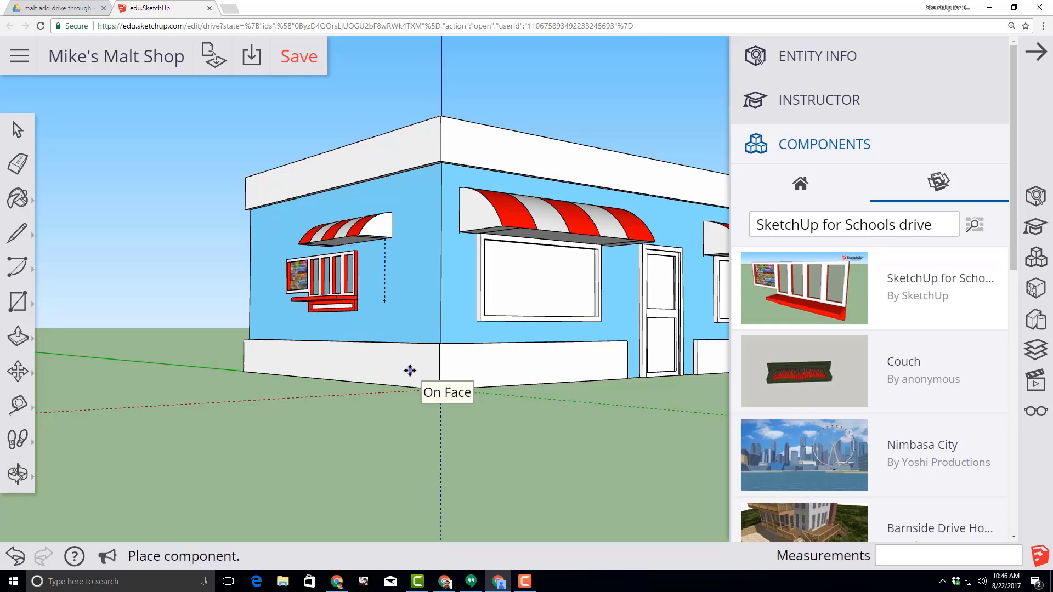
click(378, 328)
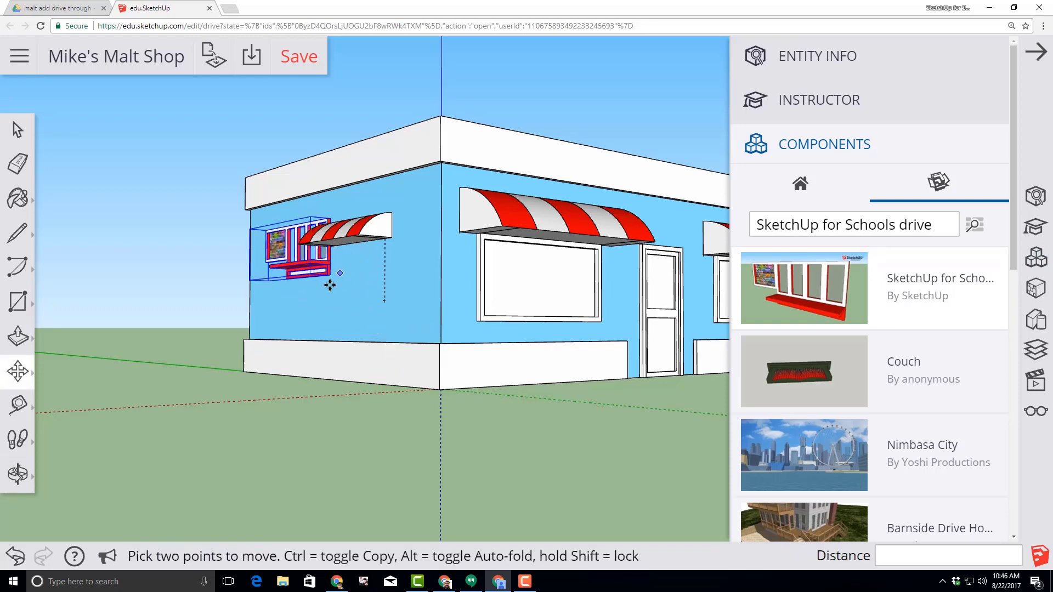
- Move the drive-through window by its lower corner to the guide's bottom endpoint beneath the side awning, and save the model
scroll(327, 266, up, 4)
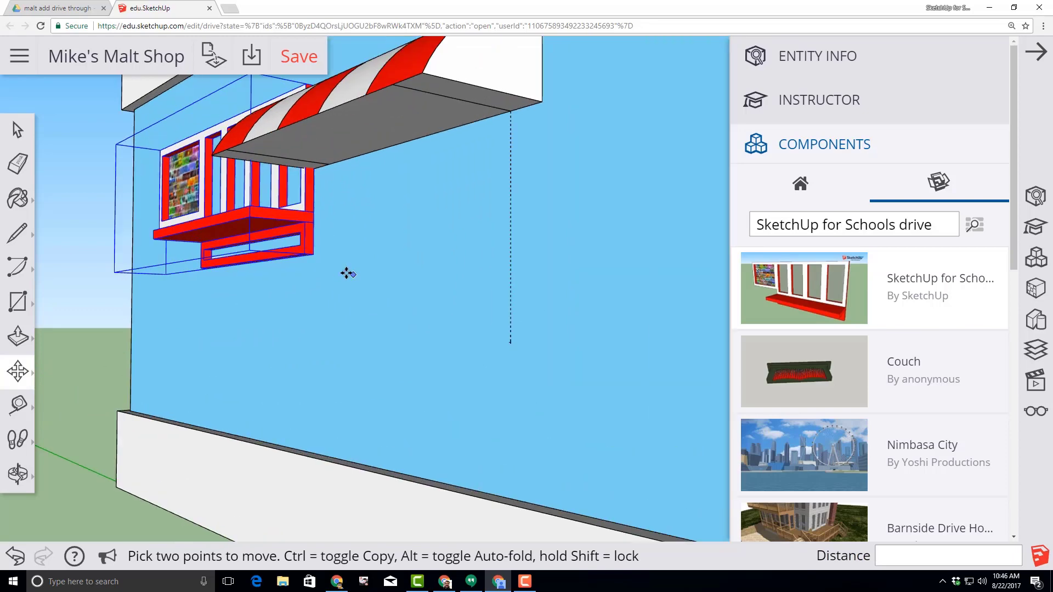
click(299, 245)
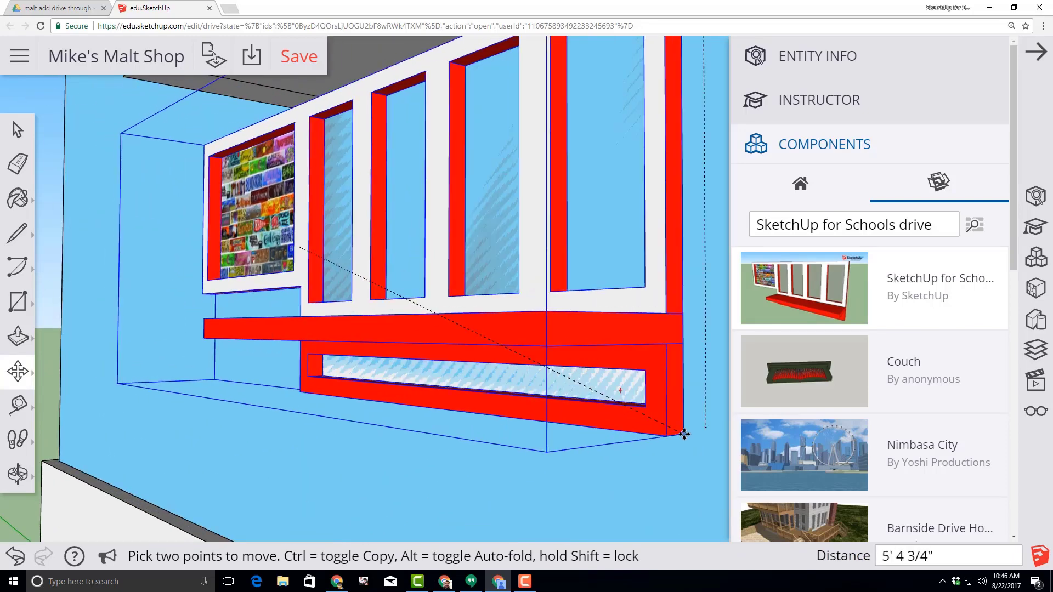
click(706, 427)
scroll(705, 427, down, 2)
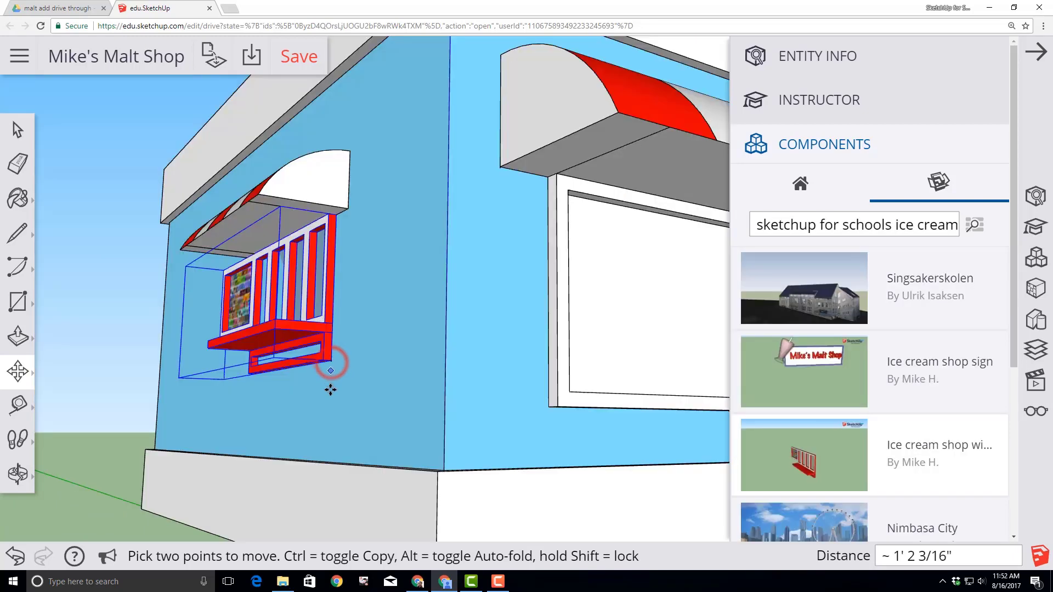
click(330, 359)
scroll(351, 400, down, 5)
middle_drag(145, 462, 249, 463)
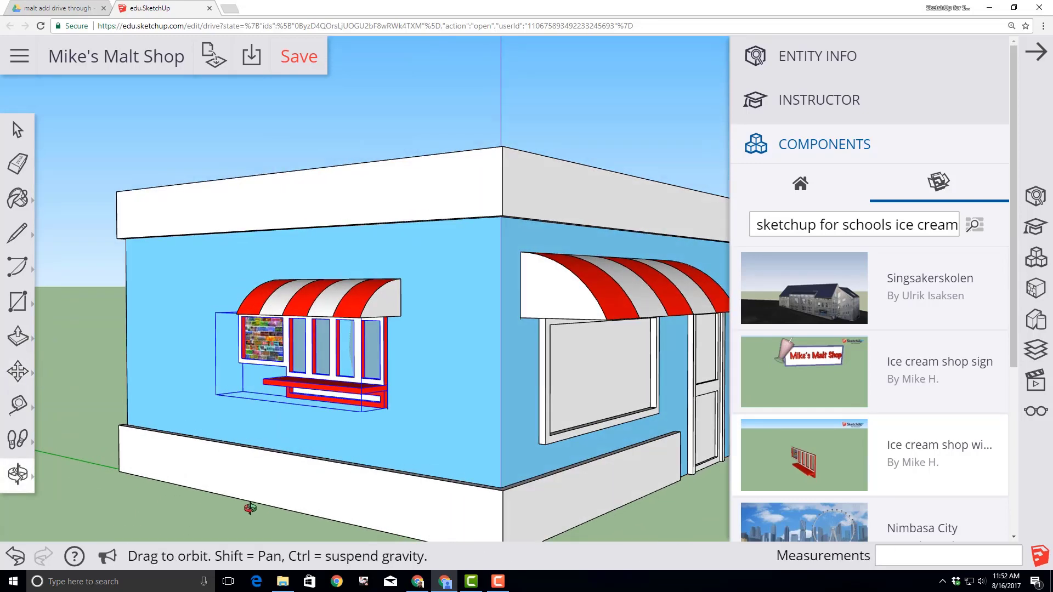
click(303, 60)
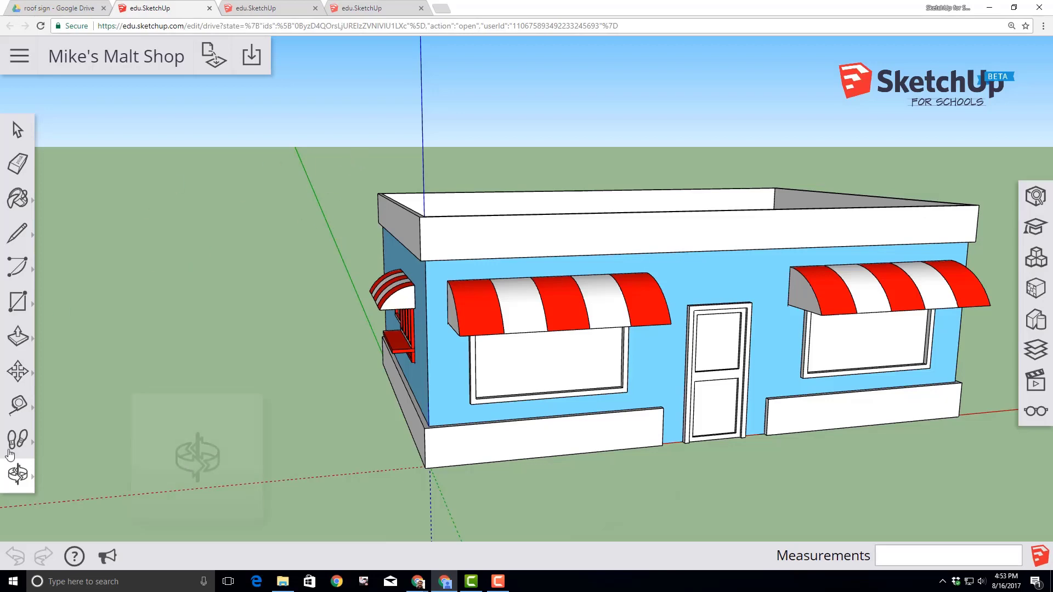
- Draw a 30' by 2' rectangle on the roof from the front left inside corner of the parapet along the front edge
click(17, 474)
click(64, 396)
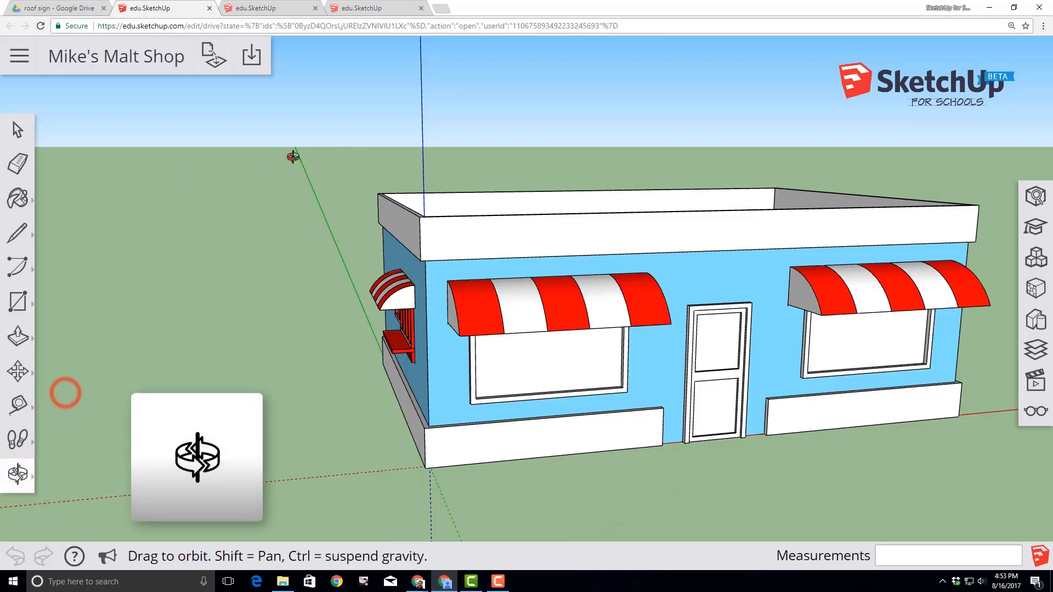
drag(629, 97, 604, 369)
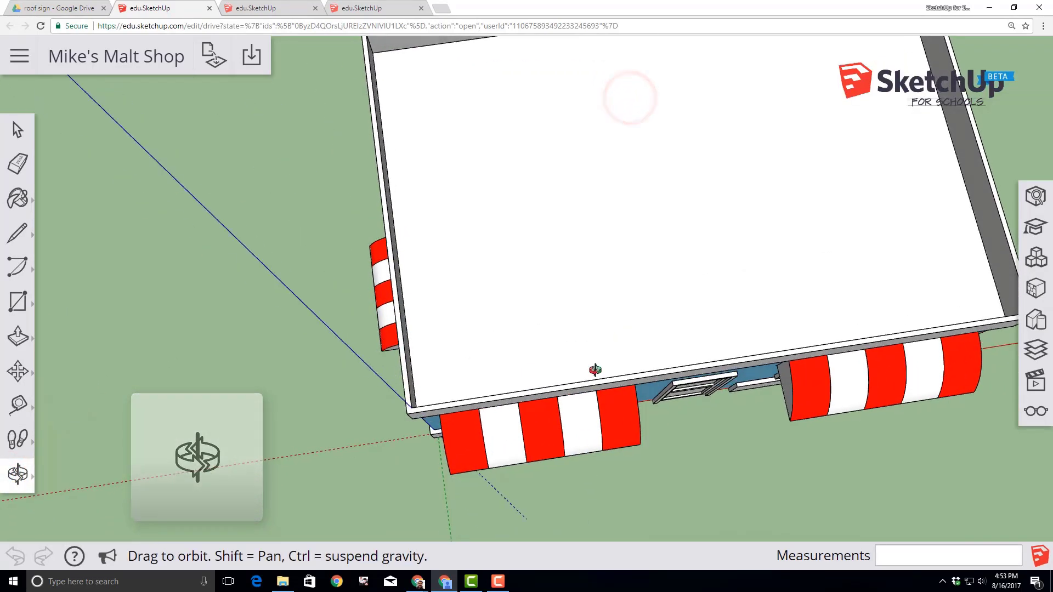
drag(281, 153, 242, 279)
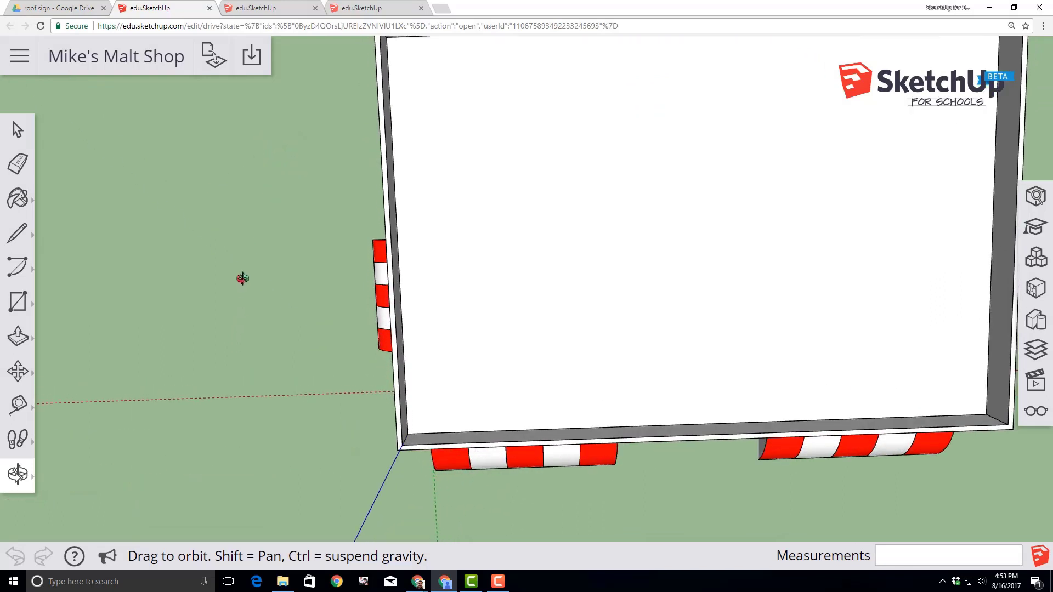
click(18, 302)
click(63, 244)
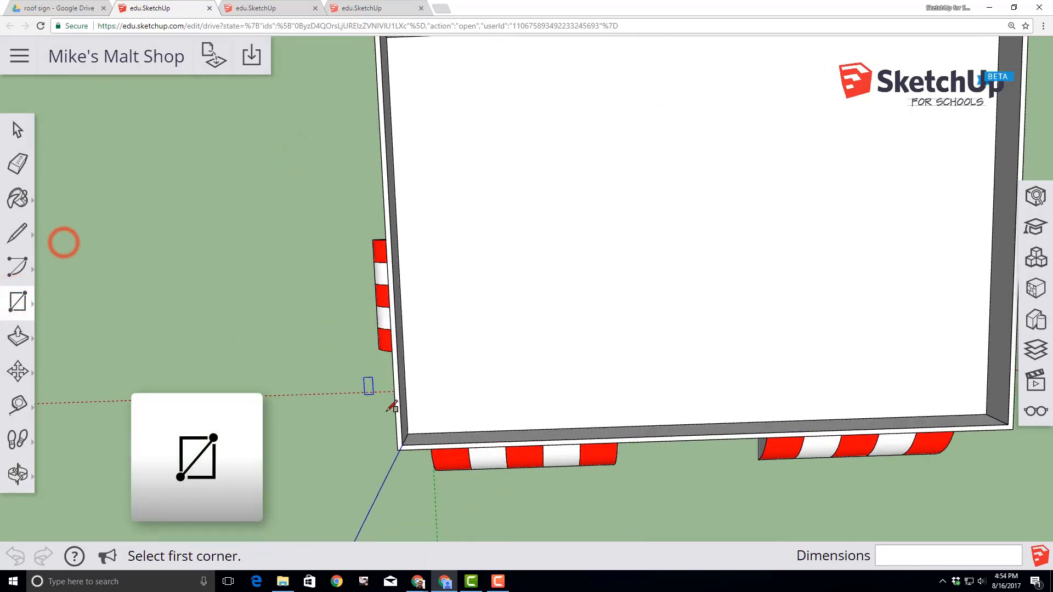
click(408, 433)
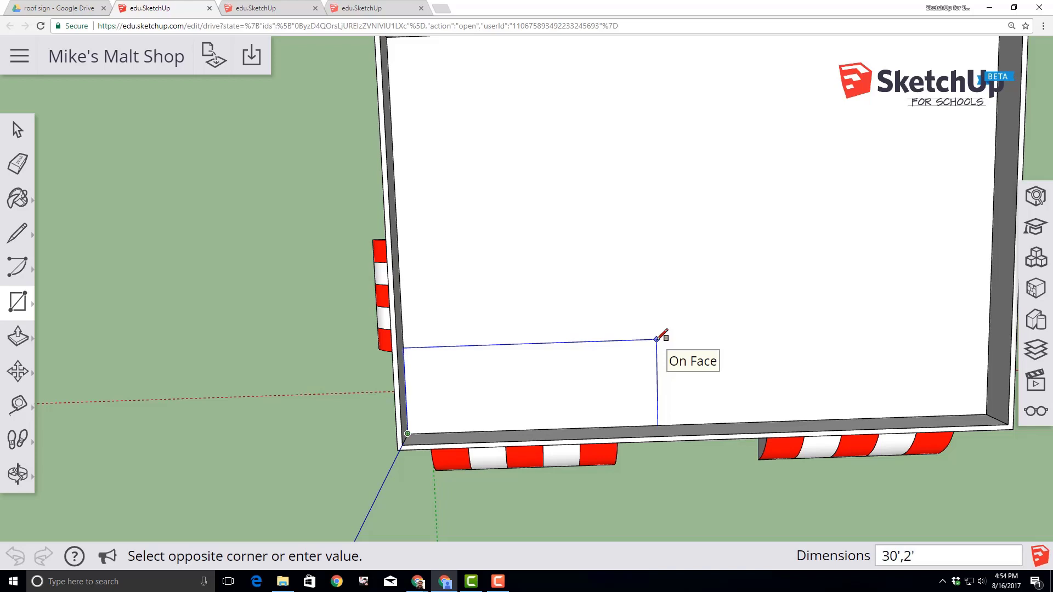
key(Return)
scroll(662, 336, down, 2)
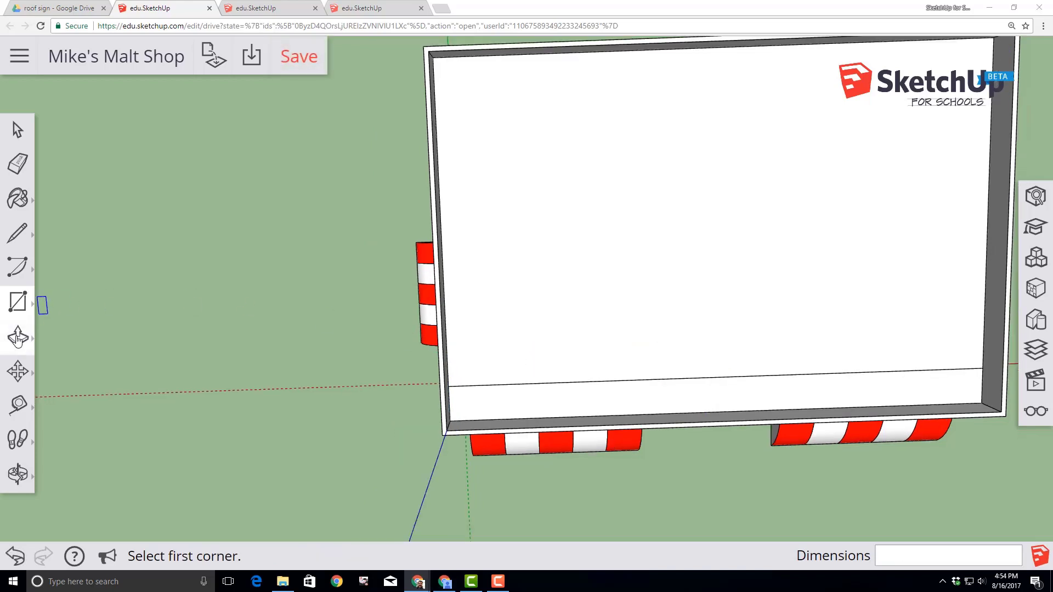
- Push/Pull the 30' by 2' strip along the roof's front edge up 6' to form the sign base
click(17, 338)
click(68, 276)
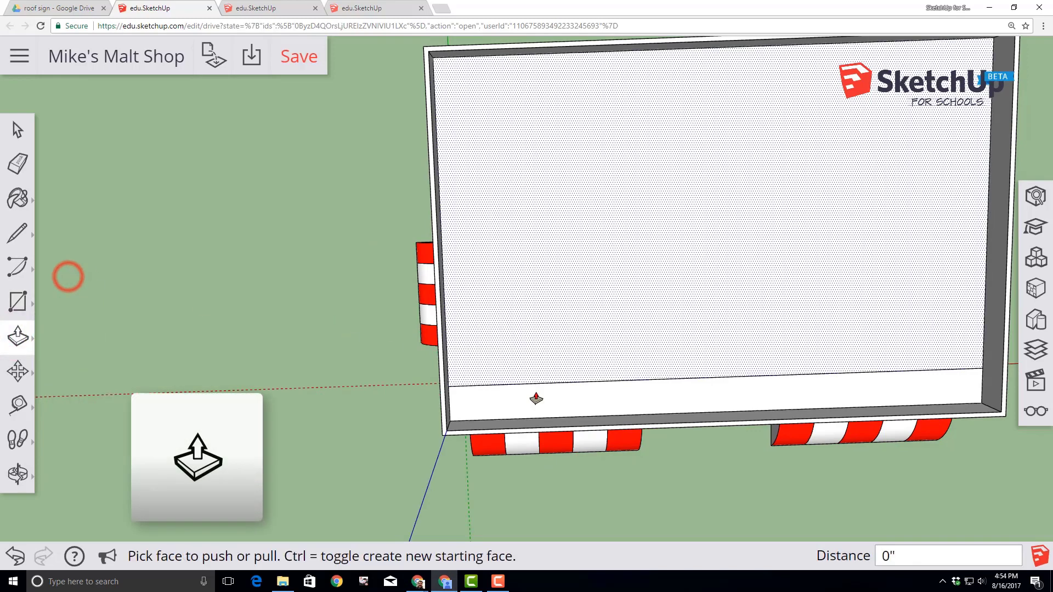
click(537, 399)
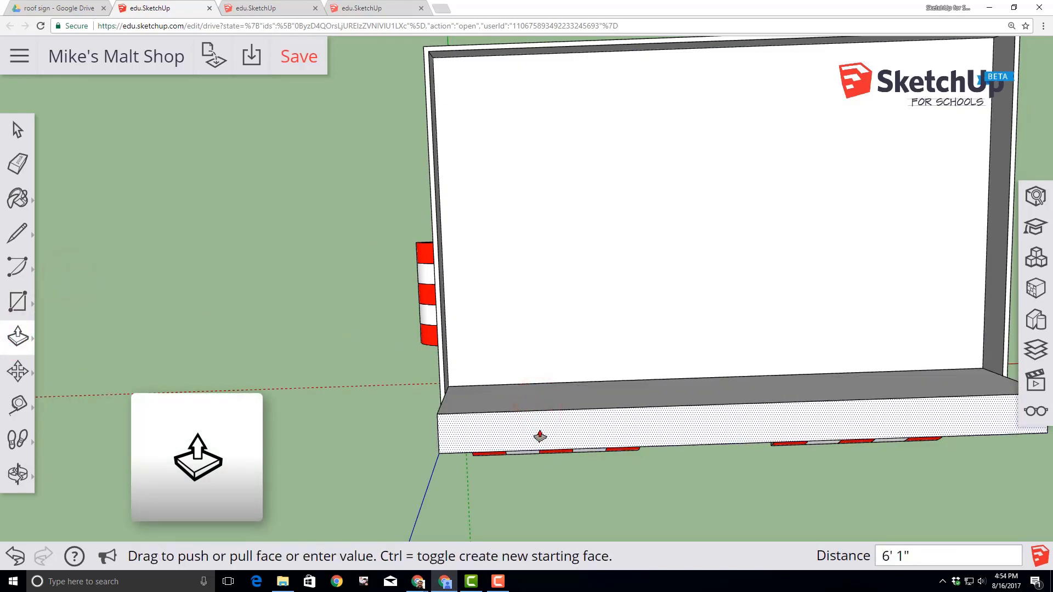
text(6')
key(Return)
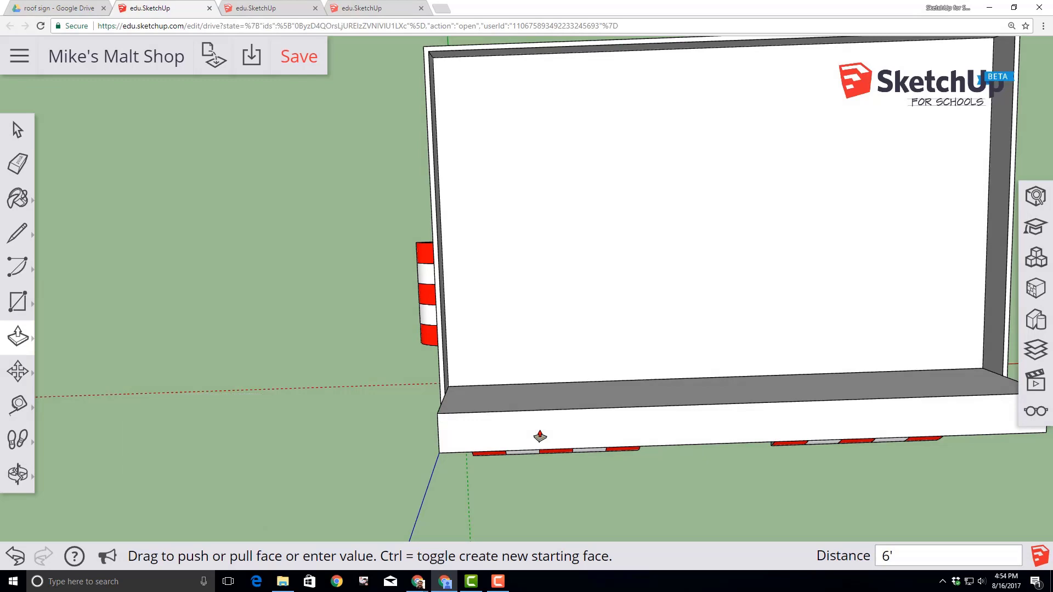
- Push/Pull the front face of the sign base outward 3" until it is flush with the parapet's outer front face
click(18, 473)
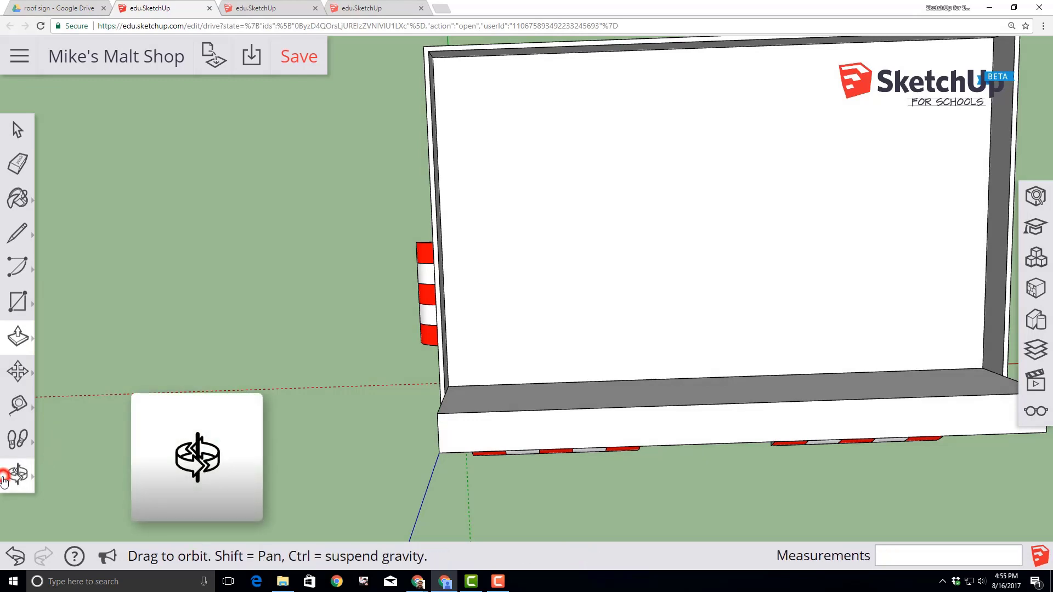
drag(299, 482, 432, 245)
click(20, 338)
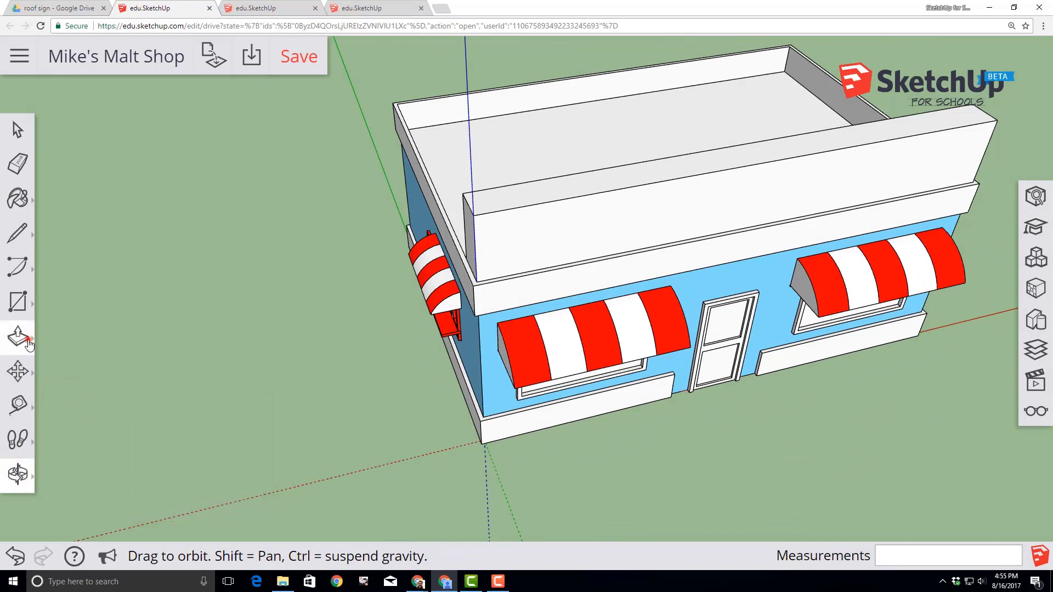
click(65, 278)
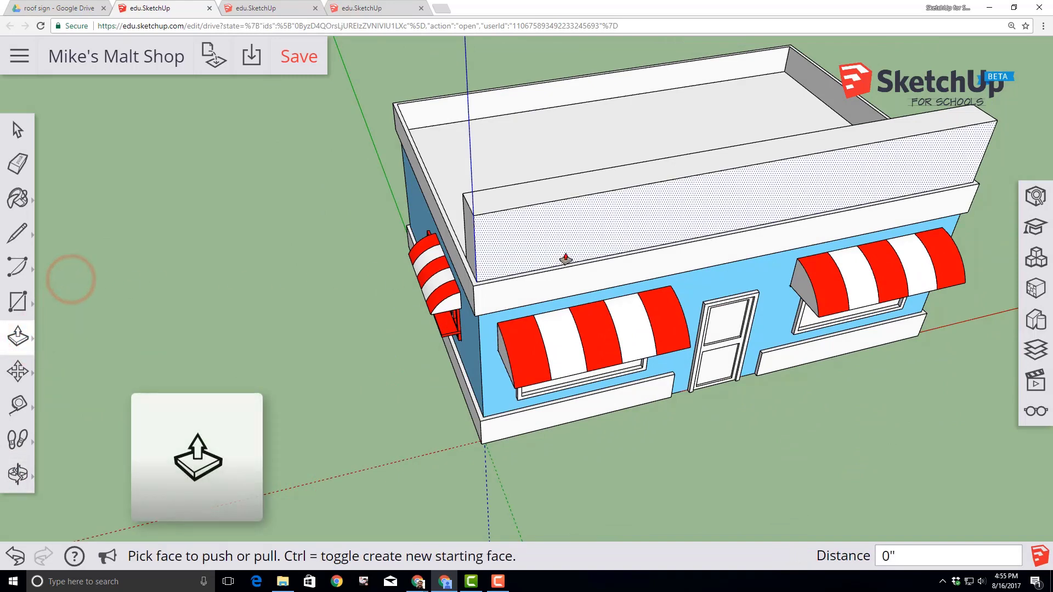
mouse_move(566, 254)
mouse_down()
mouse_move(573, 272)
mouse_move(492, 315)
mouse_up()
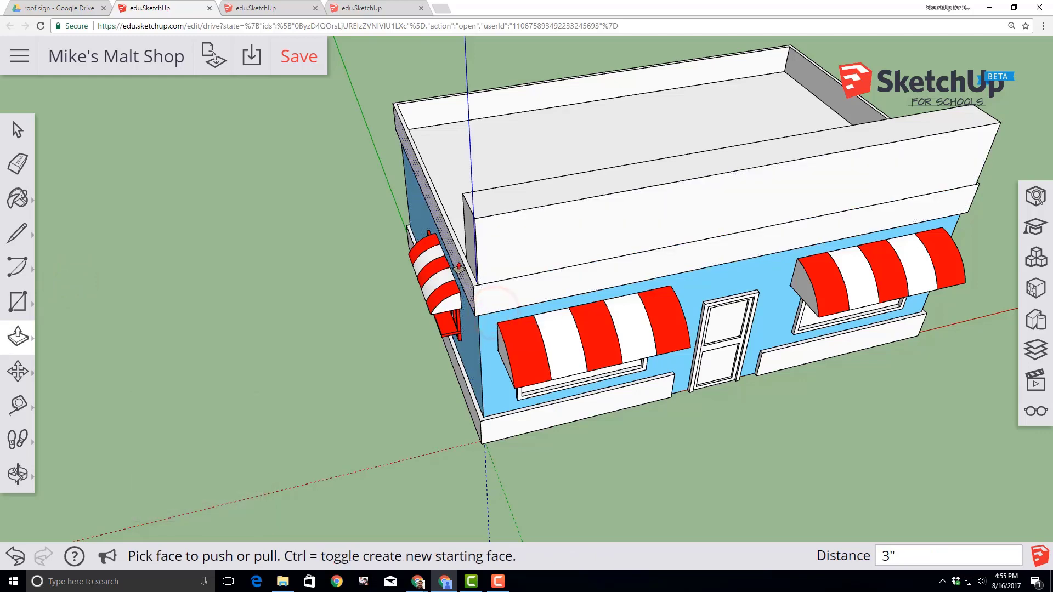
- Push/Pull both end faces of the sign base outward 3" until they are flush with the parapet's outer side faces
click(473, 258)
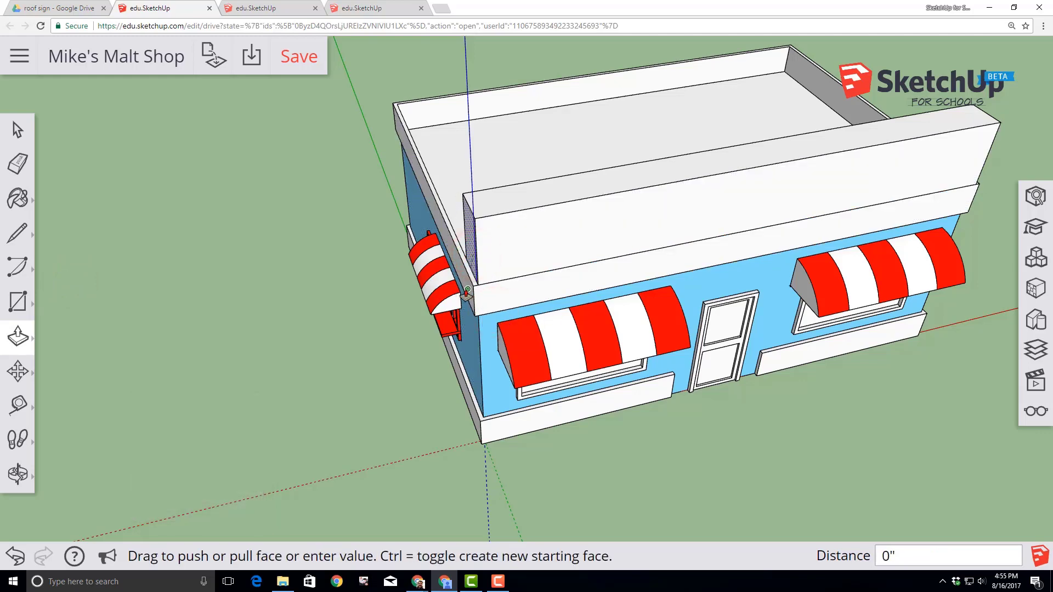
click(459, 284)
click(17, 475)
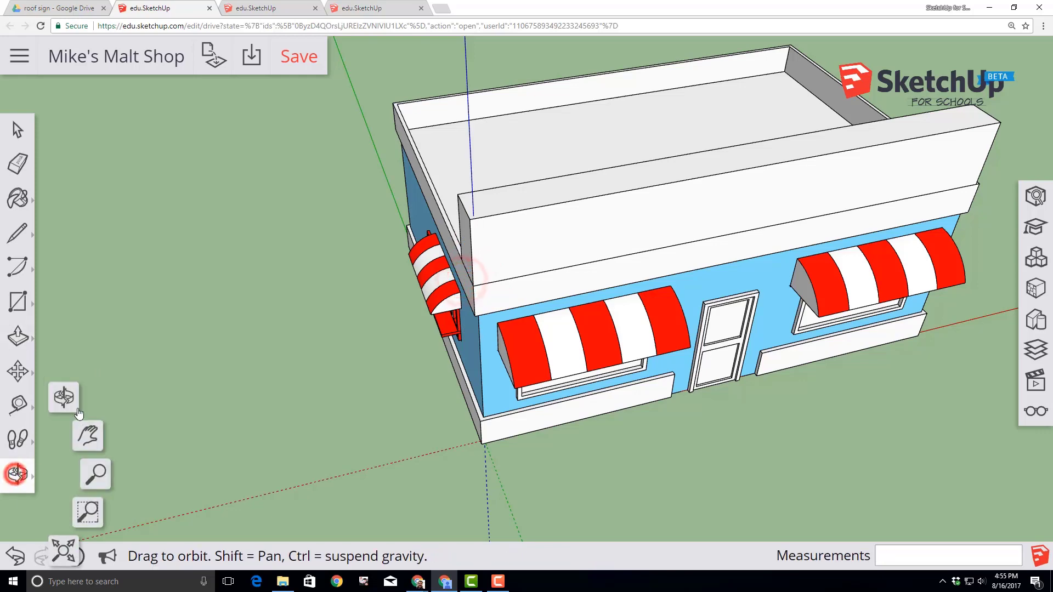
click(73, 396)
drag(829, 391, 959, 393)
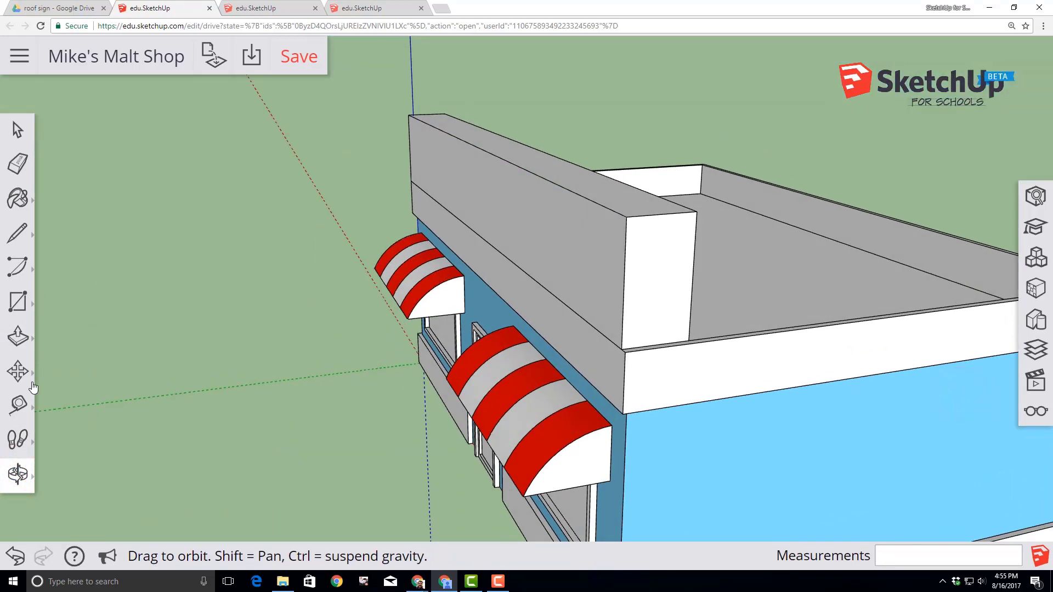
click(17, 337)
click(66, 277)
double_click(630, 301)
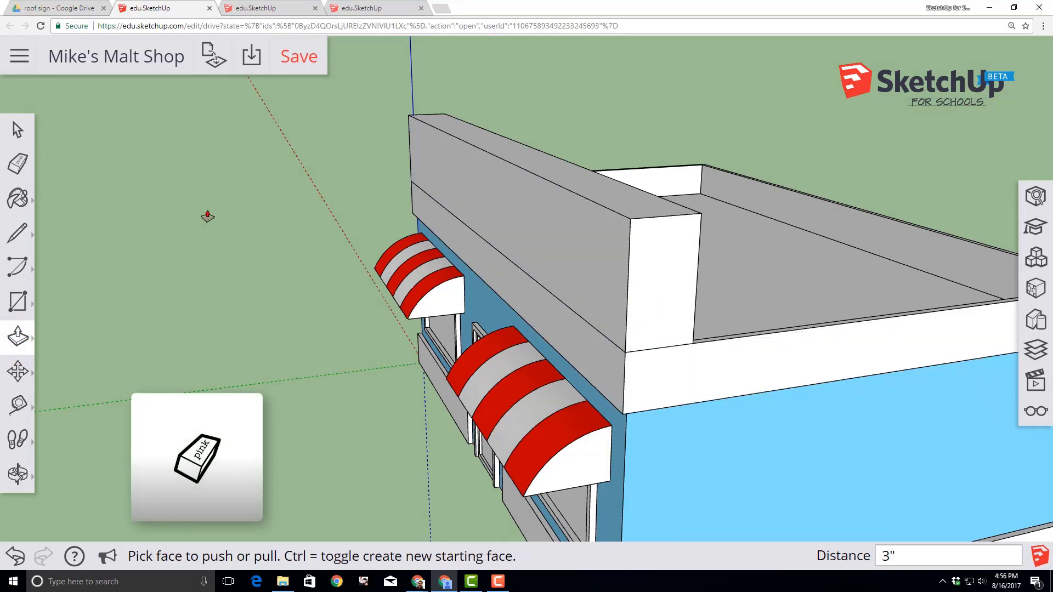
- Erase the seam edges between the sign base and the parapet along the front and at both ends, and save the model
click(9, 163)
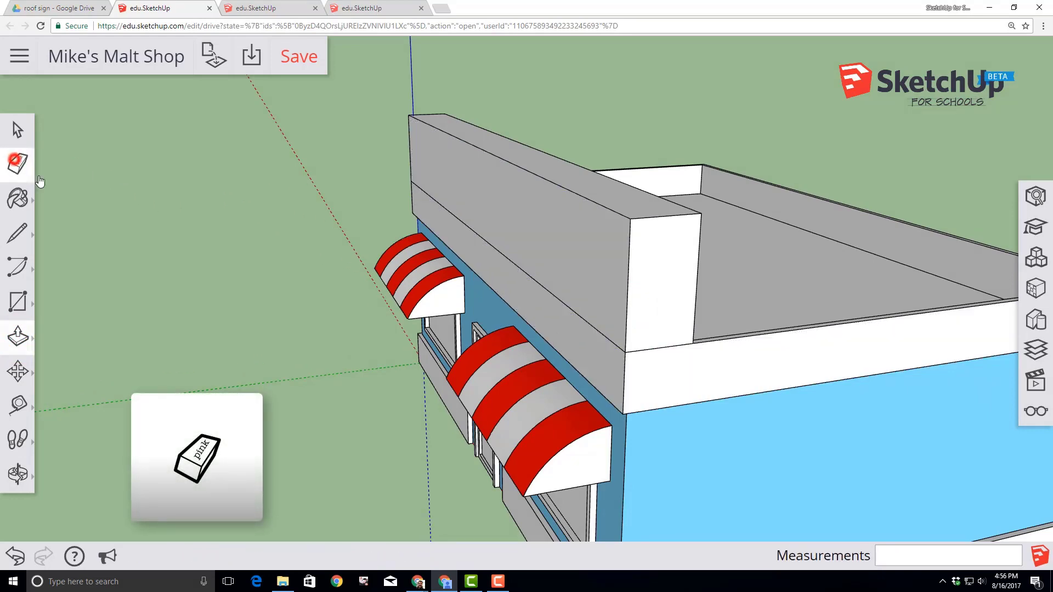
click(656, 350)
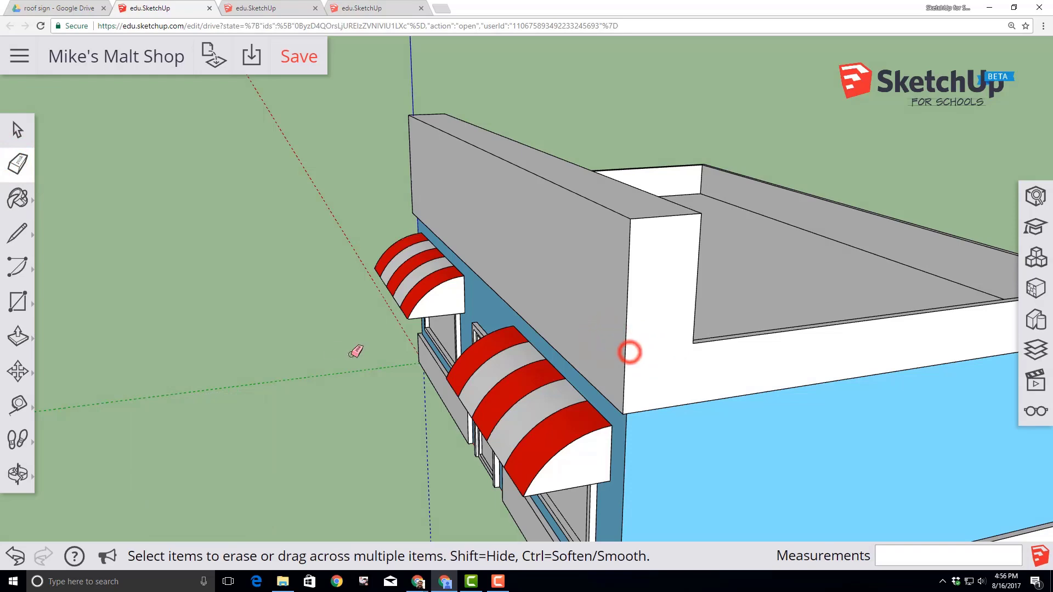
click(17, 474)
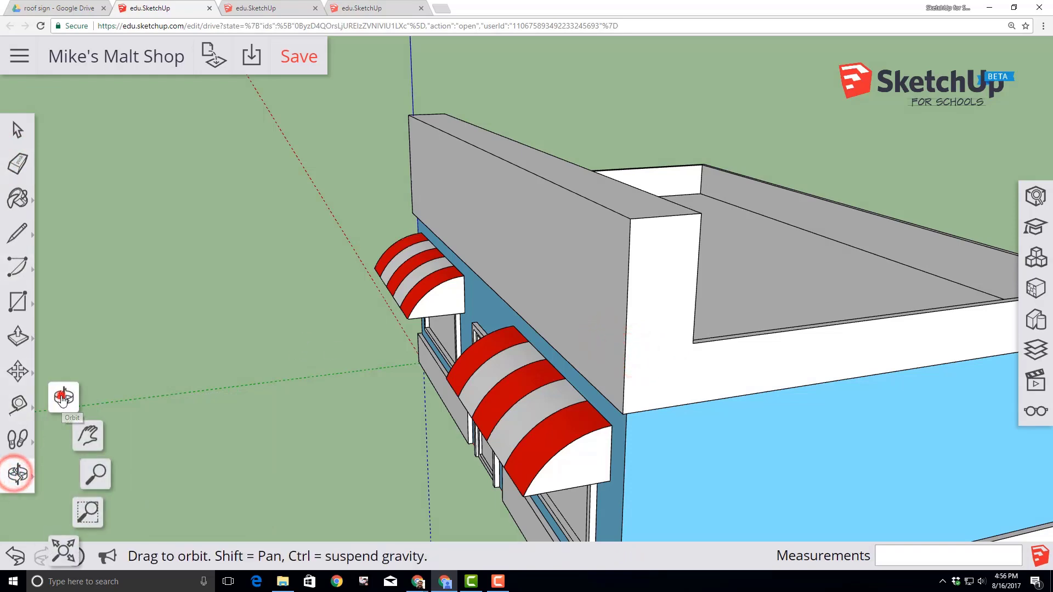
click(62, 398)
mouse_move(86, 376)
mouse_down()
mouse_move(683, 400)
mouse_move(899, 307)
mouse_up()
click(18, 160)
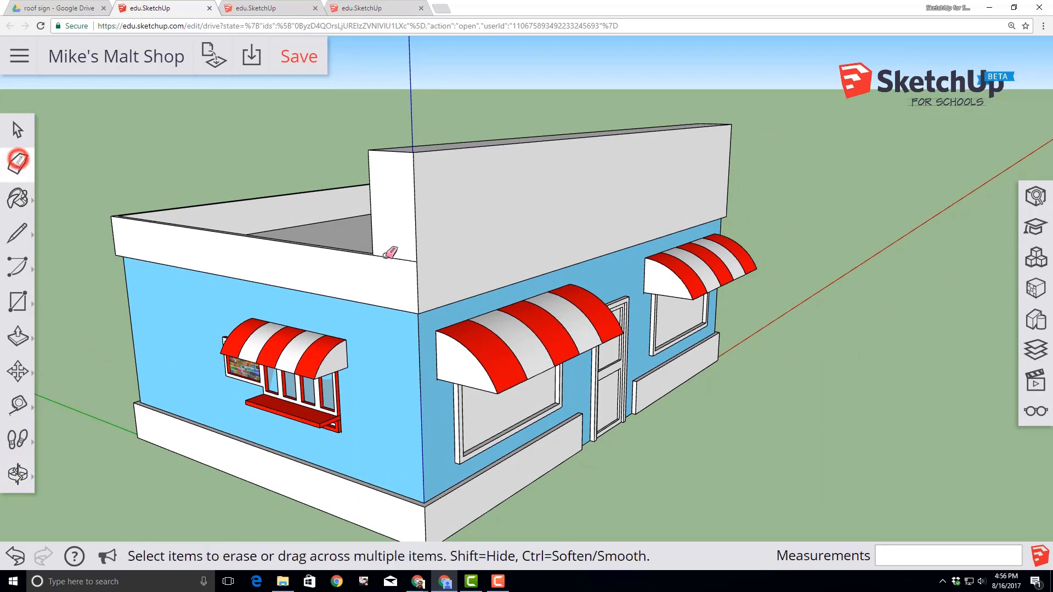
click(385, 256)
click(415, 261)
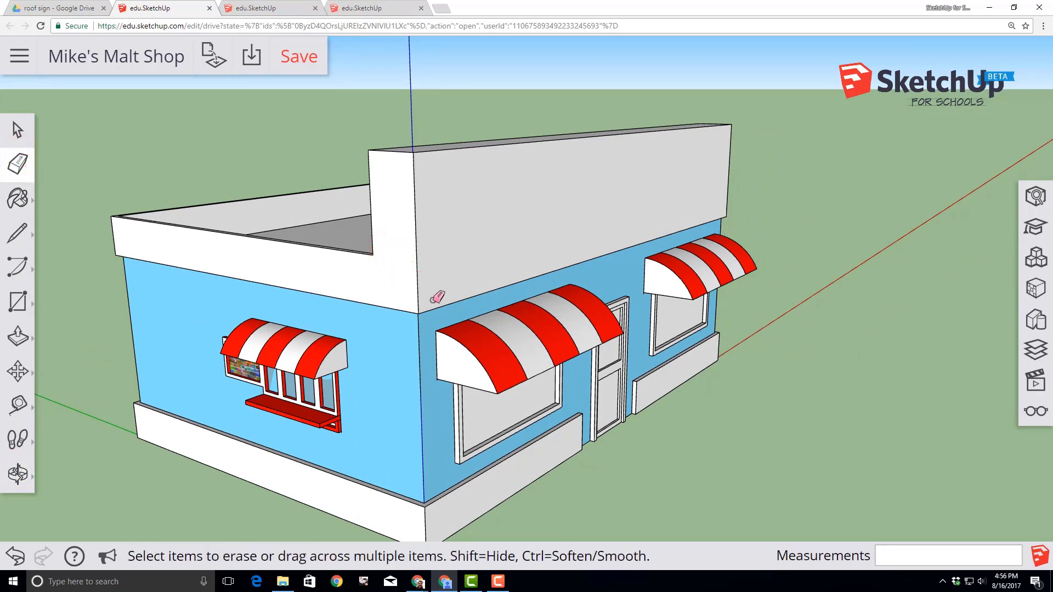
scroll(432, 299, down, 2)
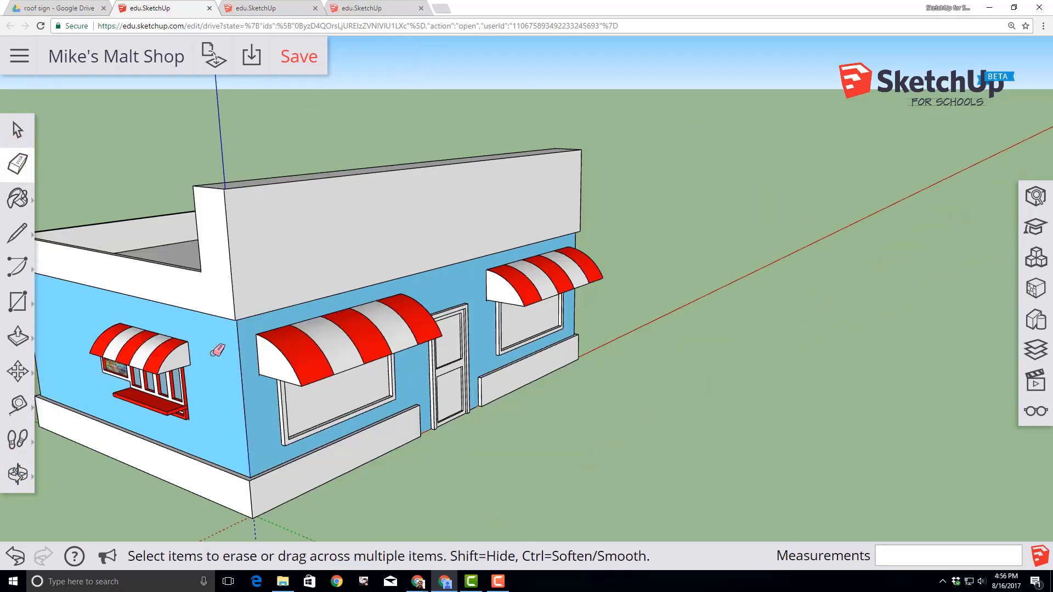
click(301, 59)
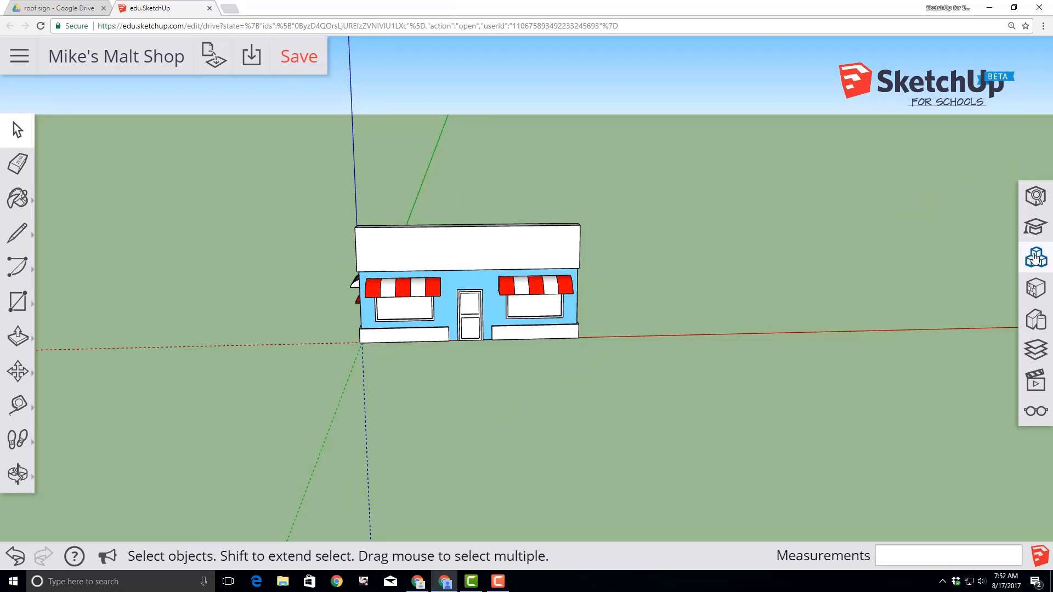
- Search the online components for "SketchUp for Schools ice cream" and place the Ice Cream Shop Sign by SketchUp on the sign base's front face
click(1037, 259)
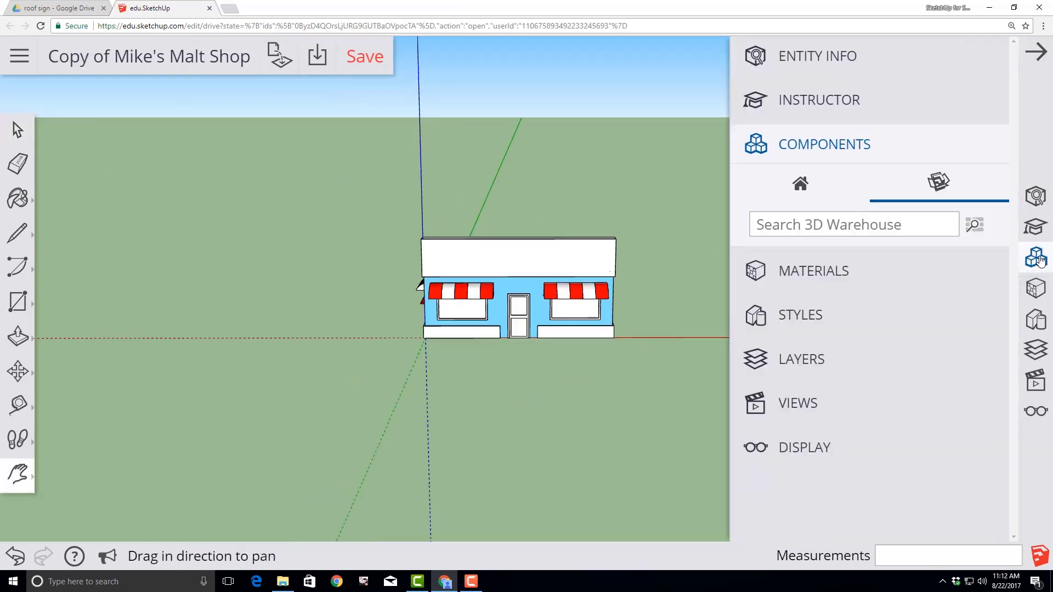
click(853, 225)
text(SketchUp for Schools ice cream)
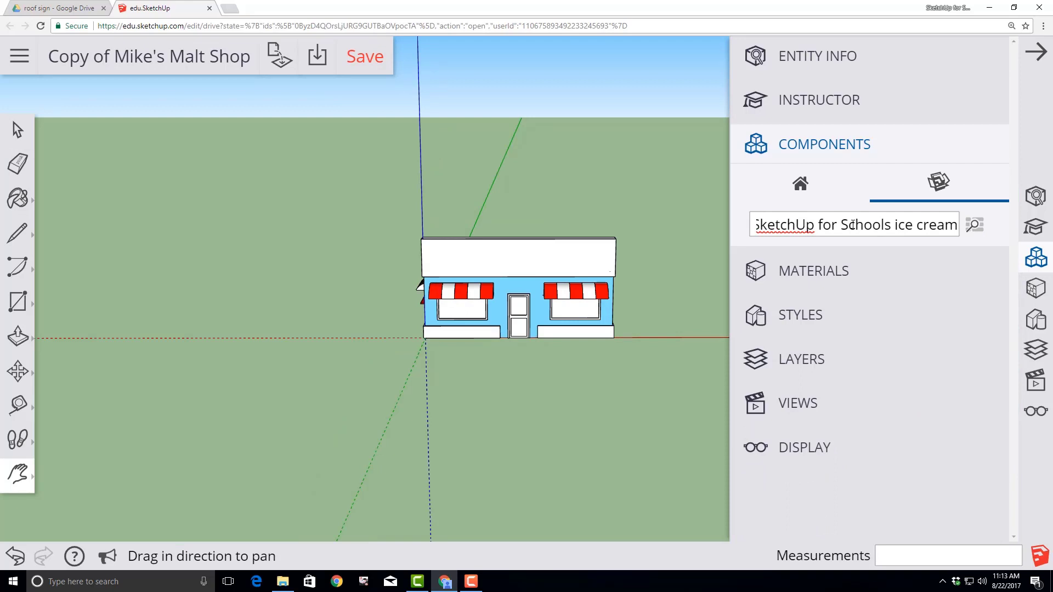
key(Return)
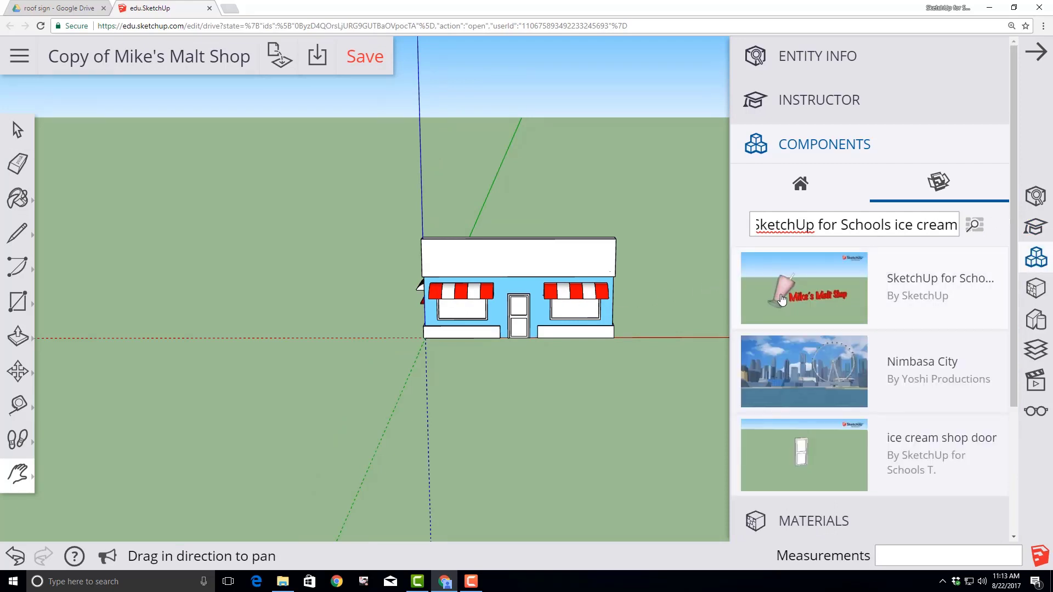
click(797, 304)
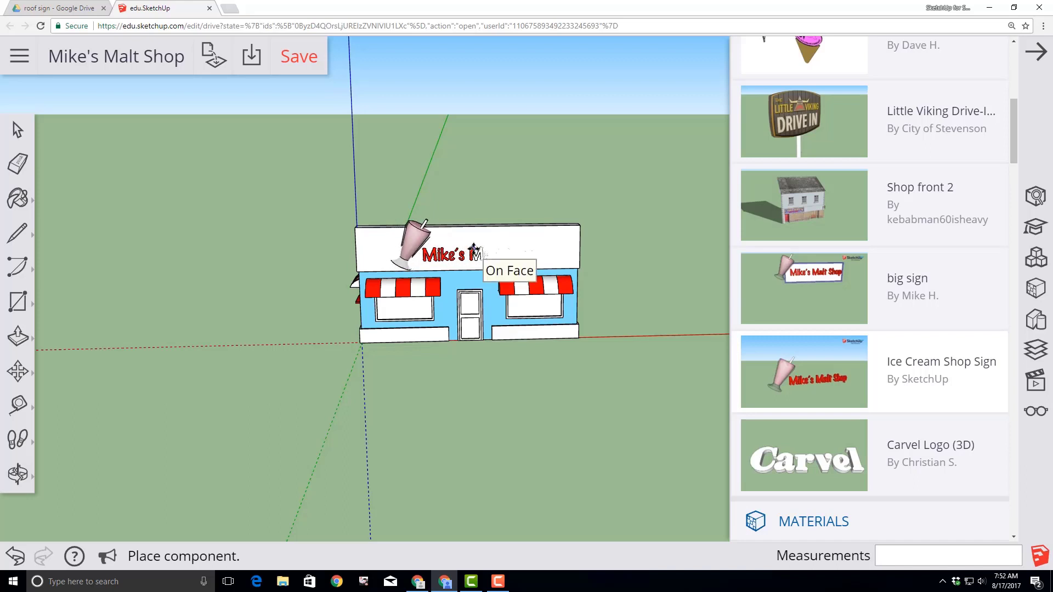
click(474, 248)
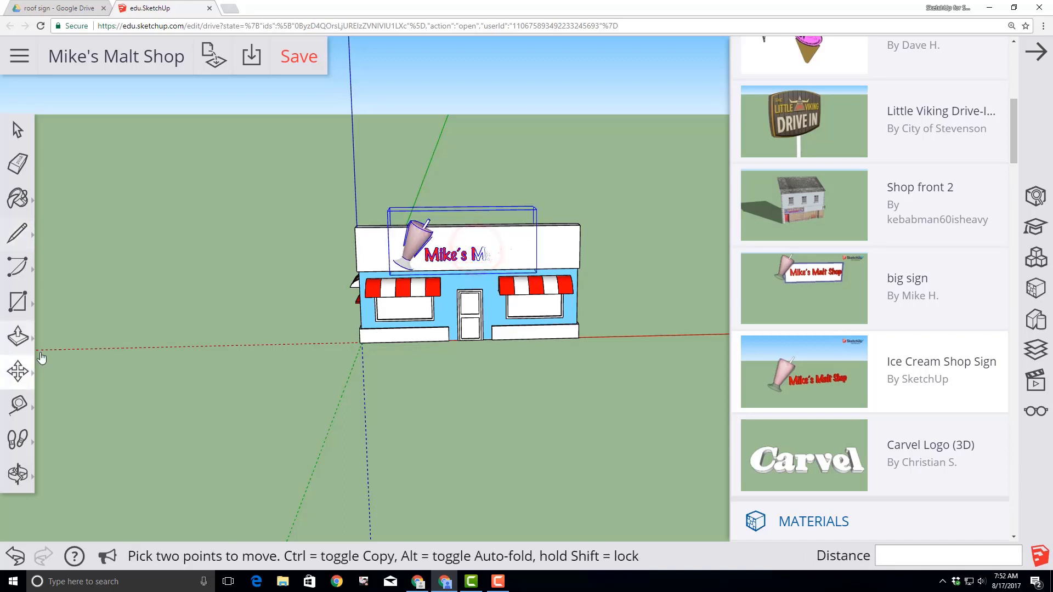
- Move the Ice Cream Shop Sign forward until its full lettering stands out from the sign base's front face
click(17, 472)
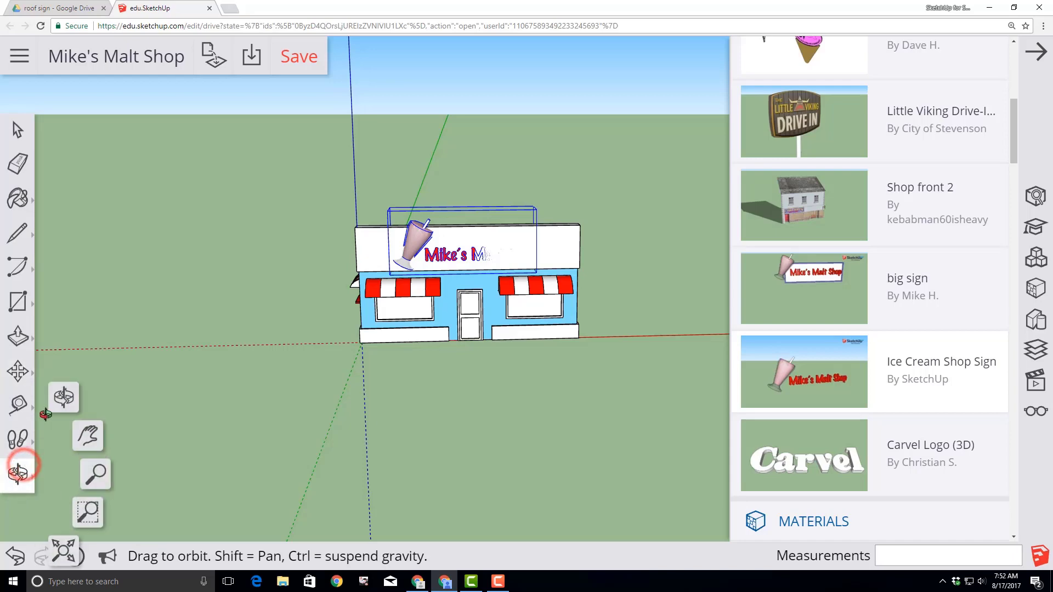
click(64, 397)
drag(159, 271, 608, 323)
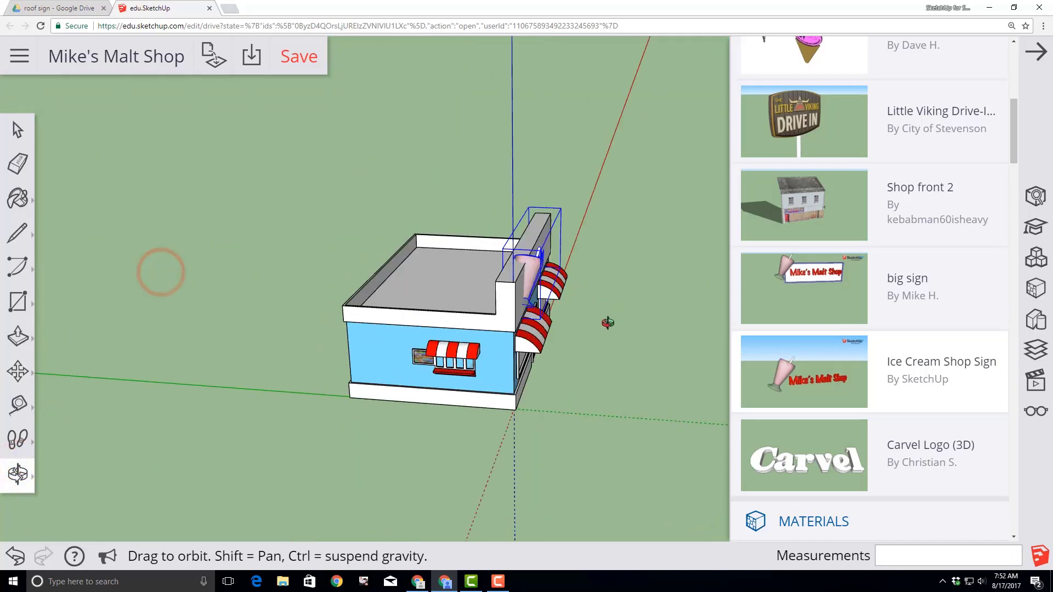
scroll(608, 322, up, 3)
scroll(429, 266, up, 2)
drag(347, 269, 404, 430)
scroll(533, 334, up, 2)
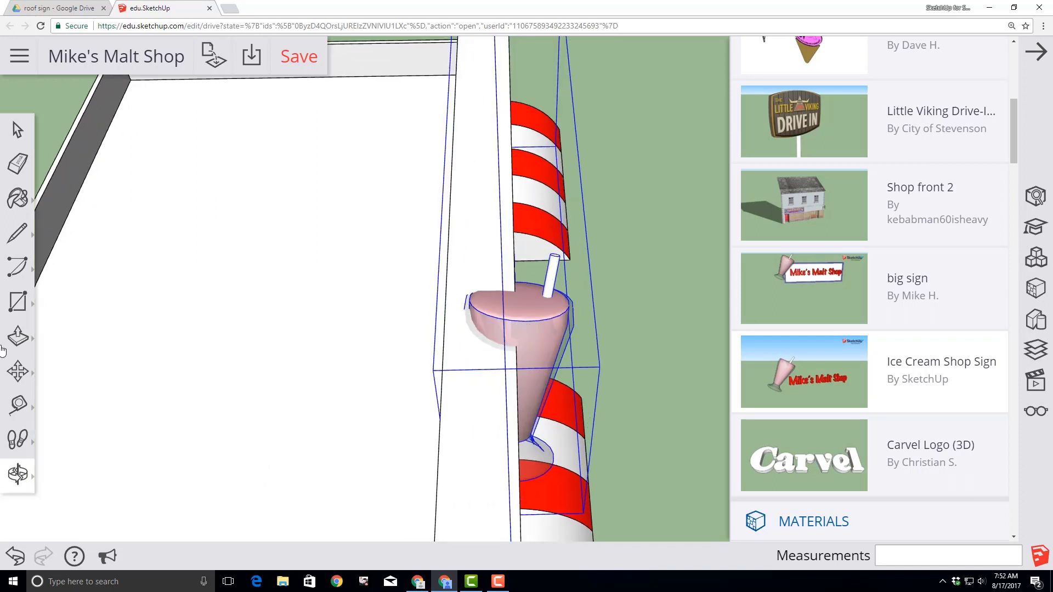
click(14, 373)
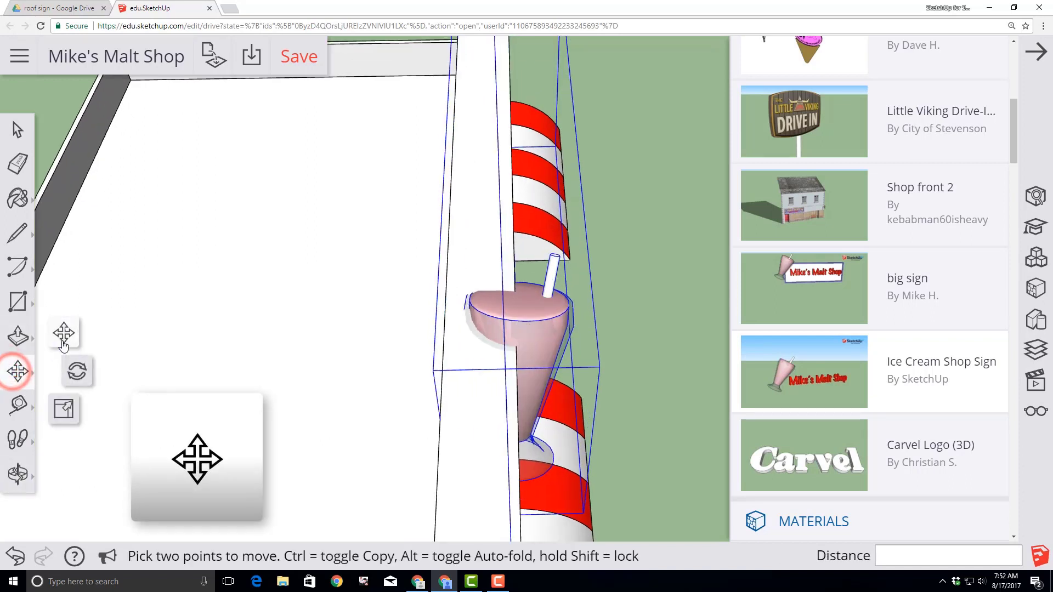
click(514, 323)
click(519, 322)
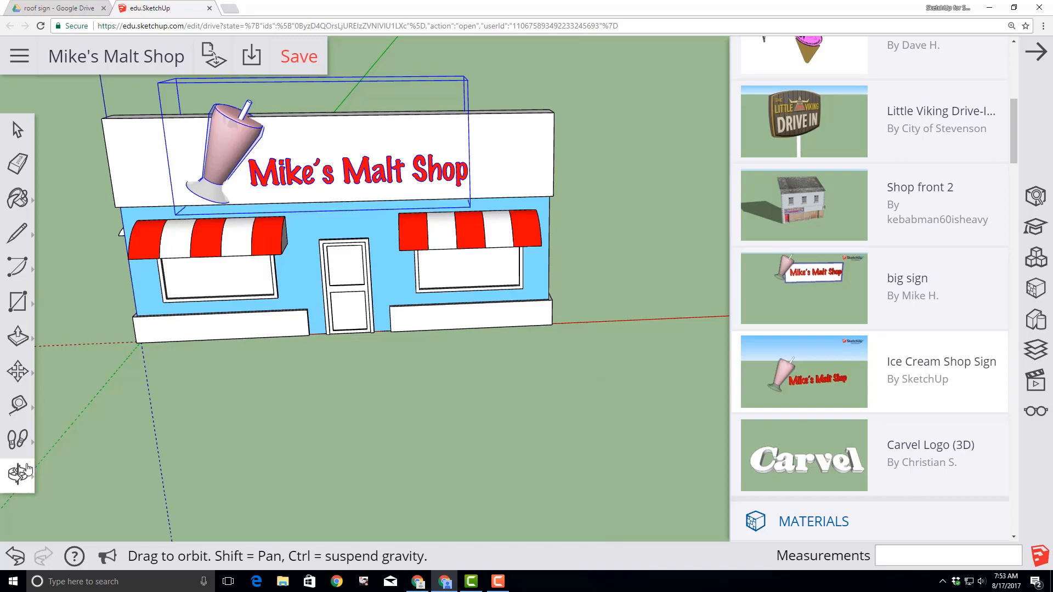
- Draw a 2' 3" line straight across the top of the sign base from its rear edge to its front edge, toward the end away from the milkshake
drag(92, 377, 605, 444)
key(l)
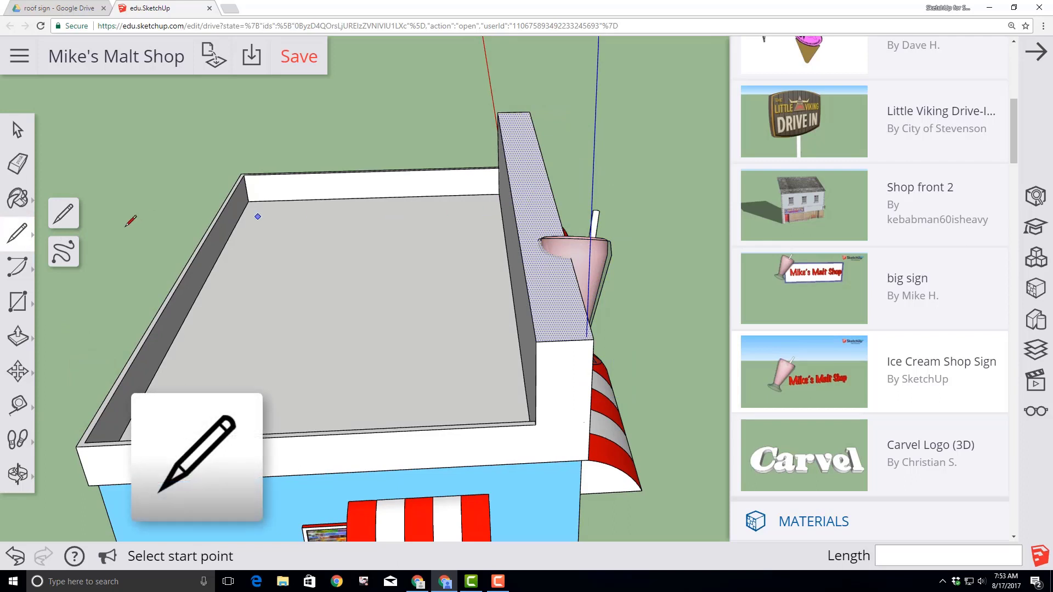
click(61, 219)
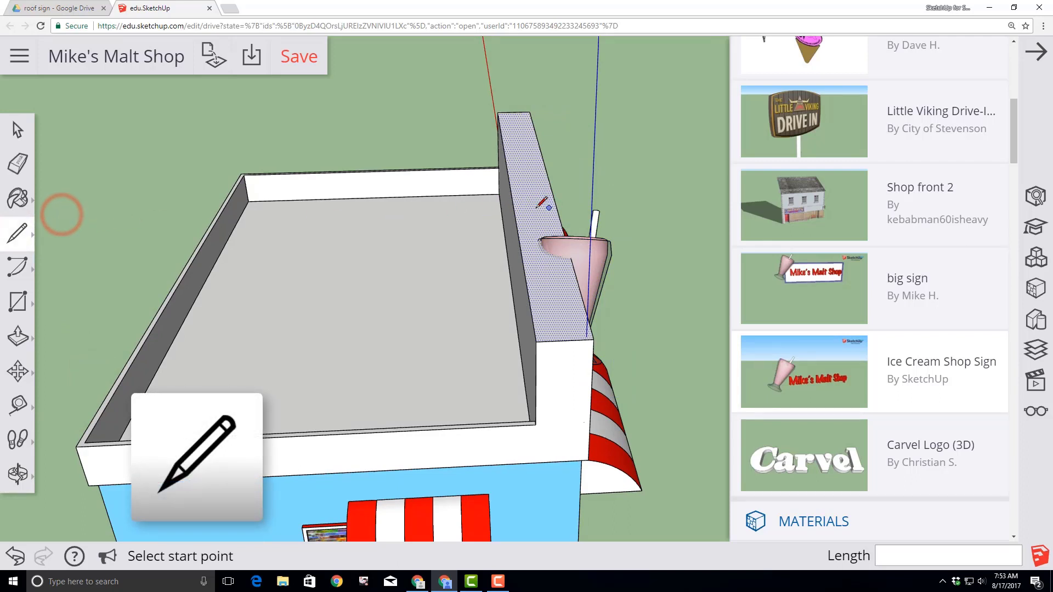
click(510, 194)
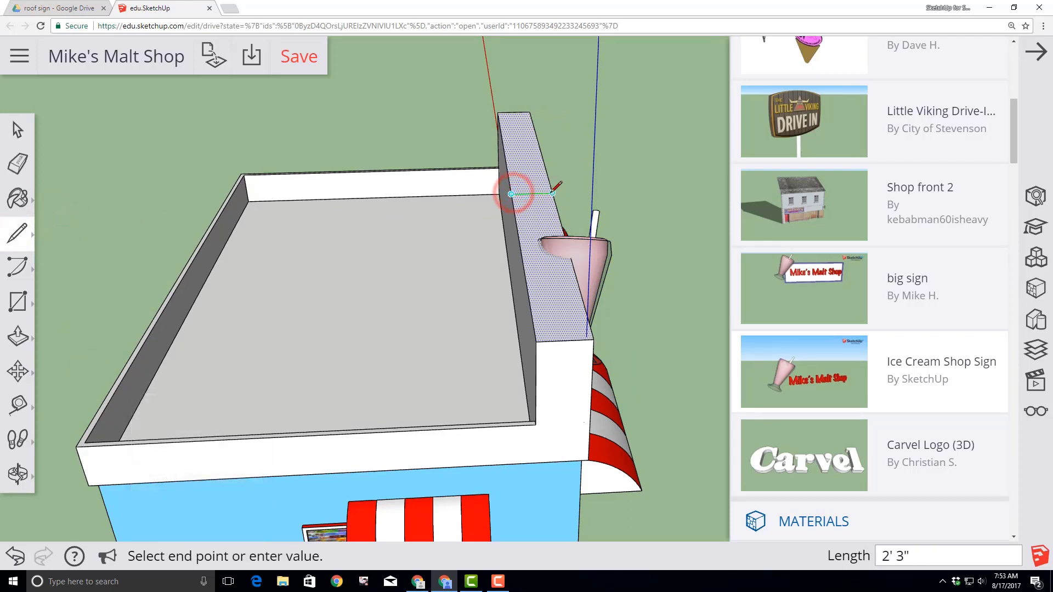
click(551, 192)
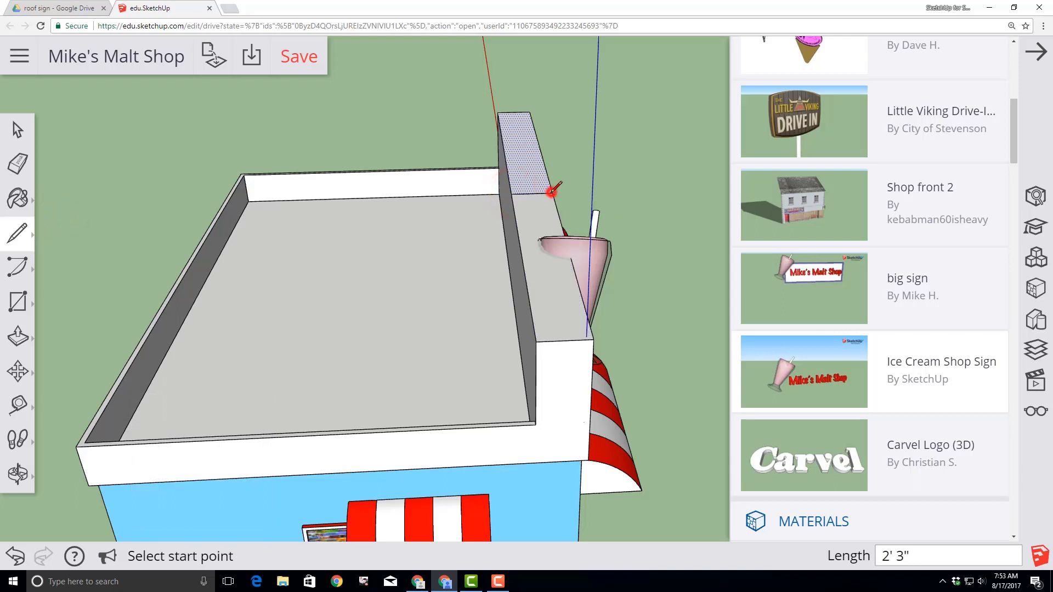
- Draw a 3' 7 11/16" by 2' 3" rectangle across the top of the sign base at the milkshake end
click(18, 301)
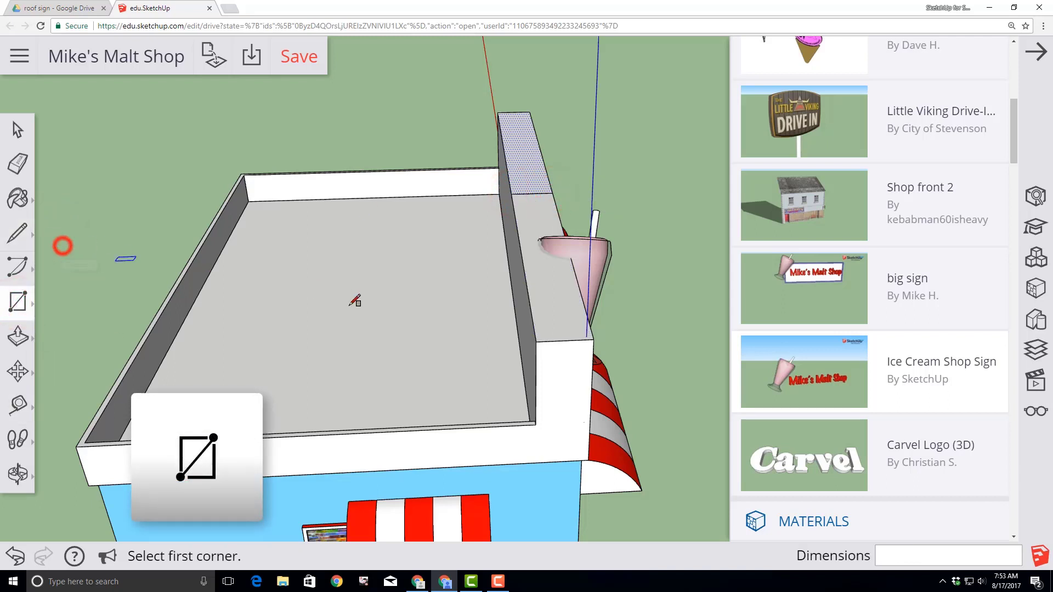
click(535, 342)
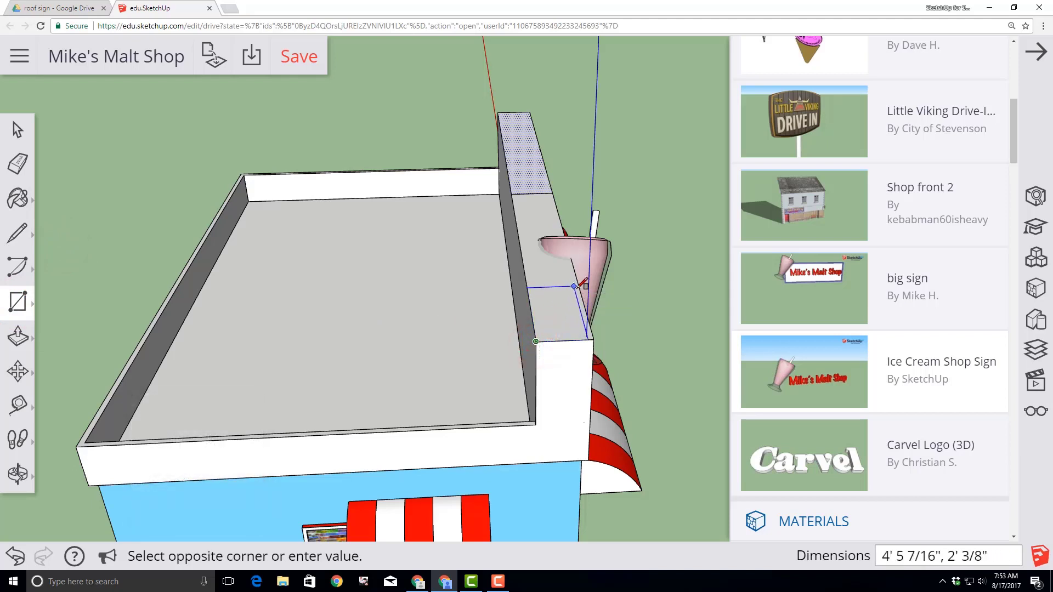
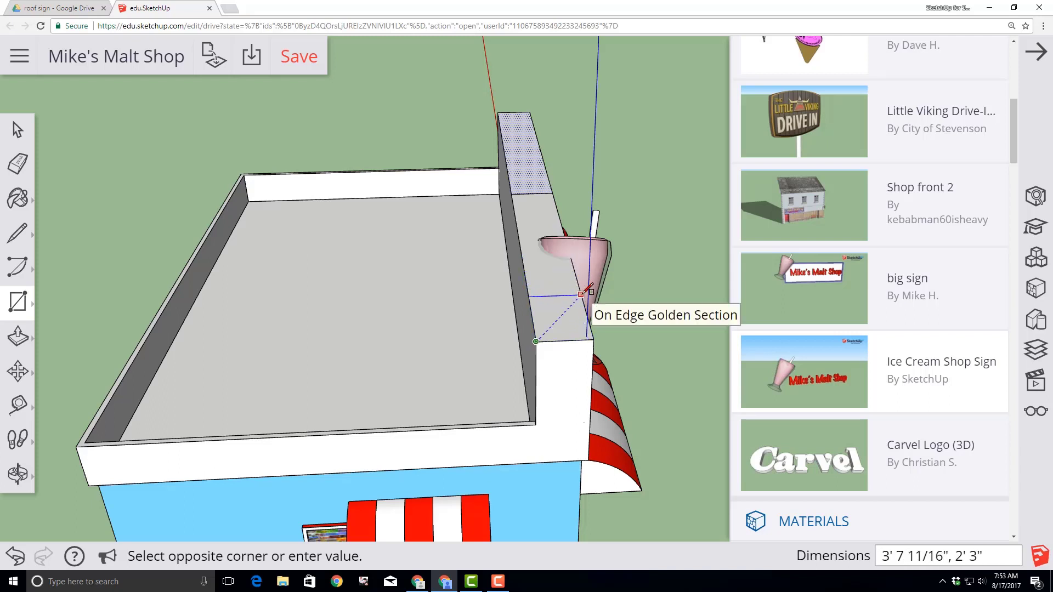
click(581, 294)
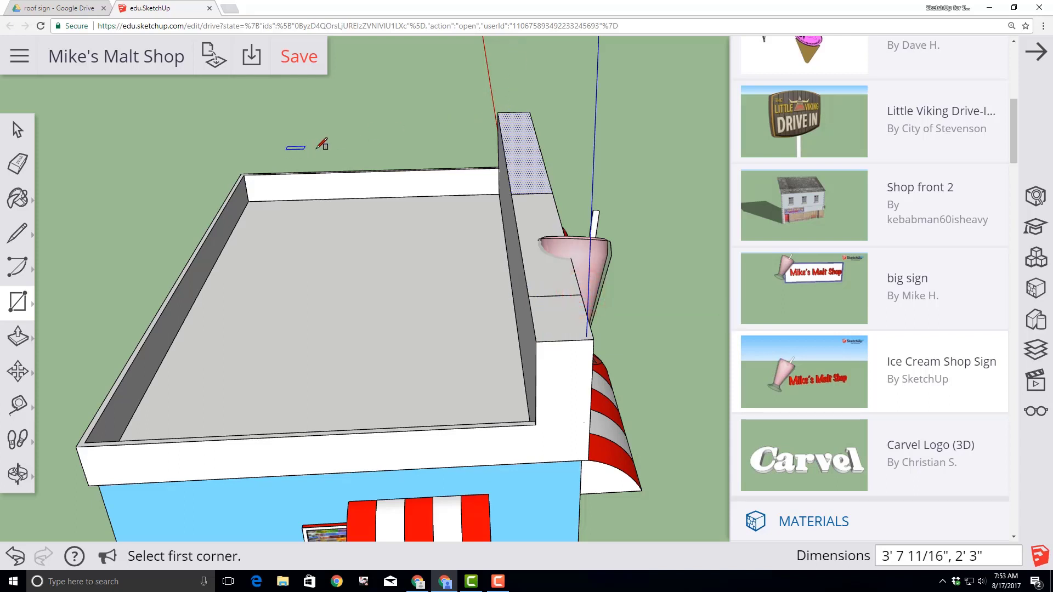
- Draw a matching rectangle across the full depth of the sign base's top at the end away from the milkshake
click(18, 473)
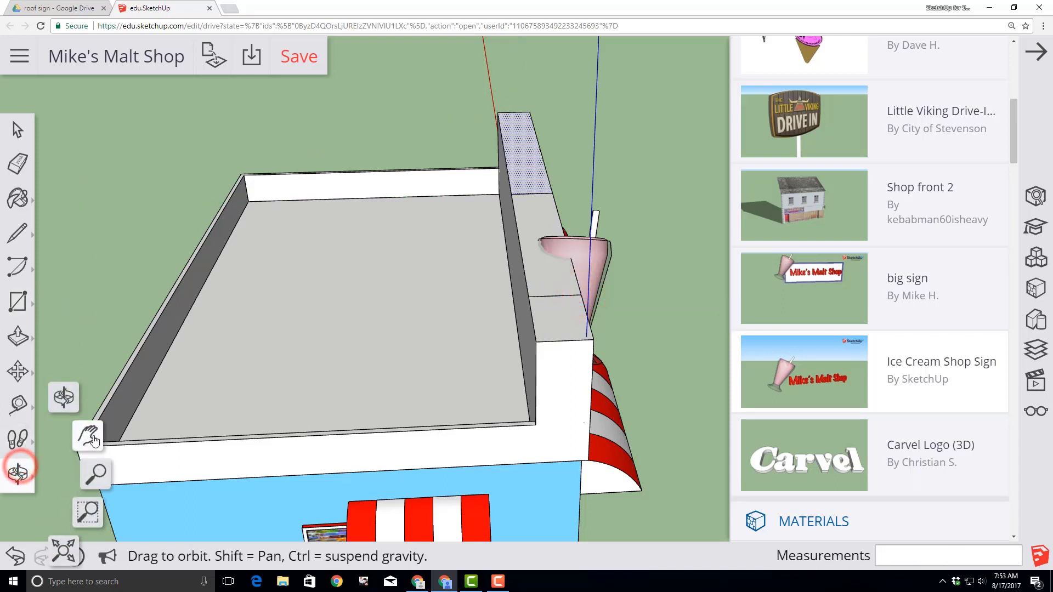
click(63, 403)
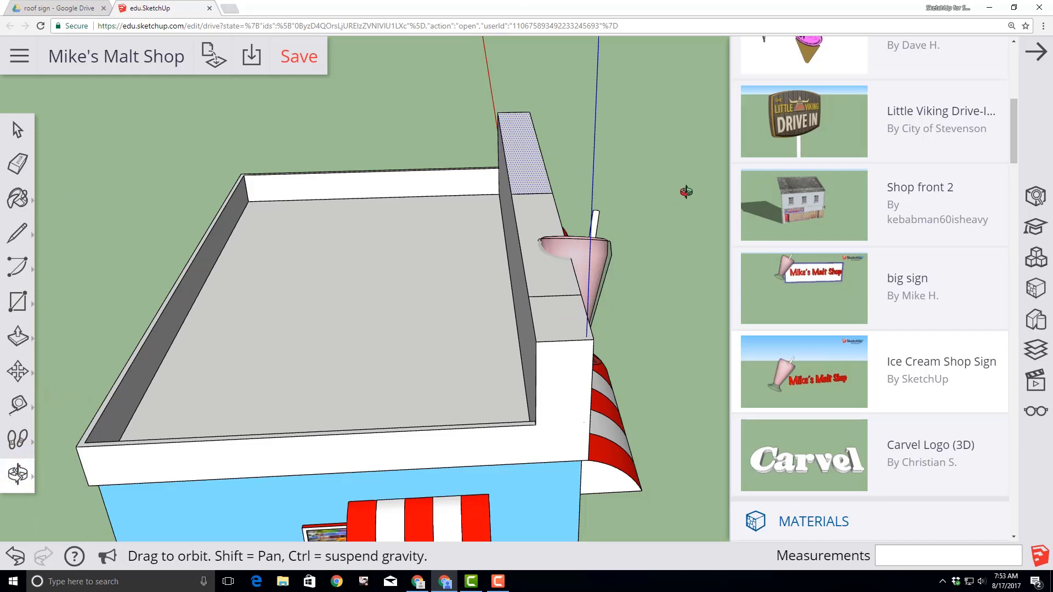
drag(686, 191, 387, 431)
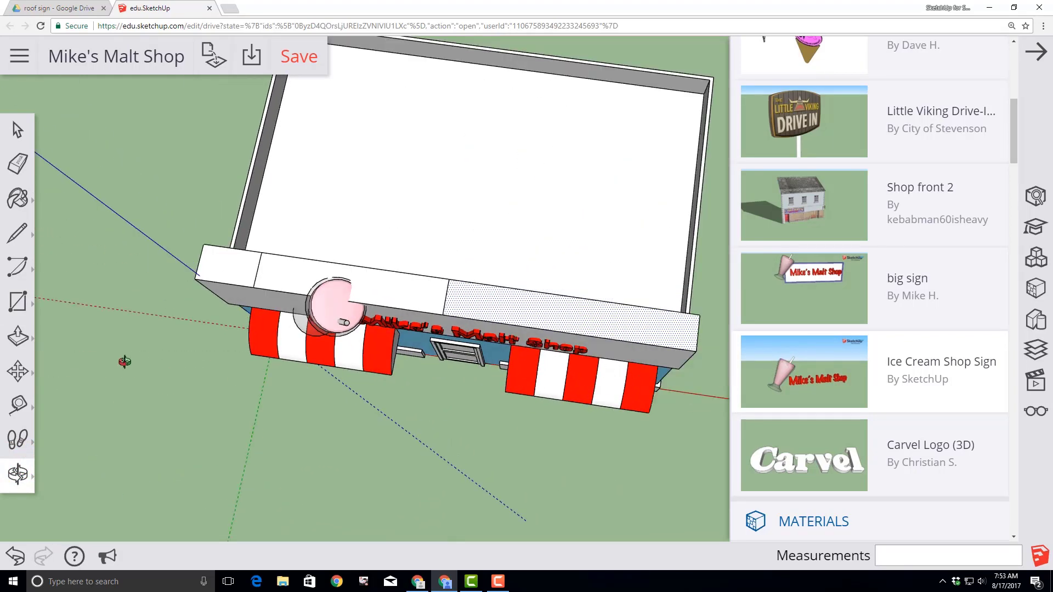
click(18, 304)
click(58, 241)
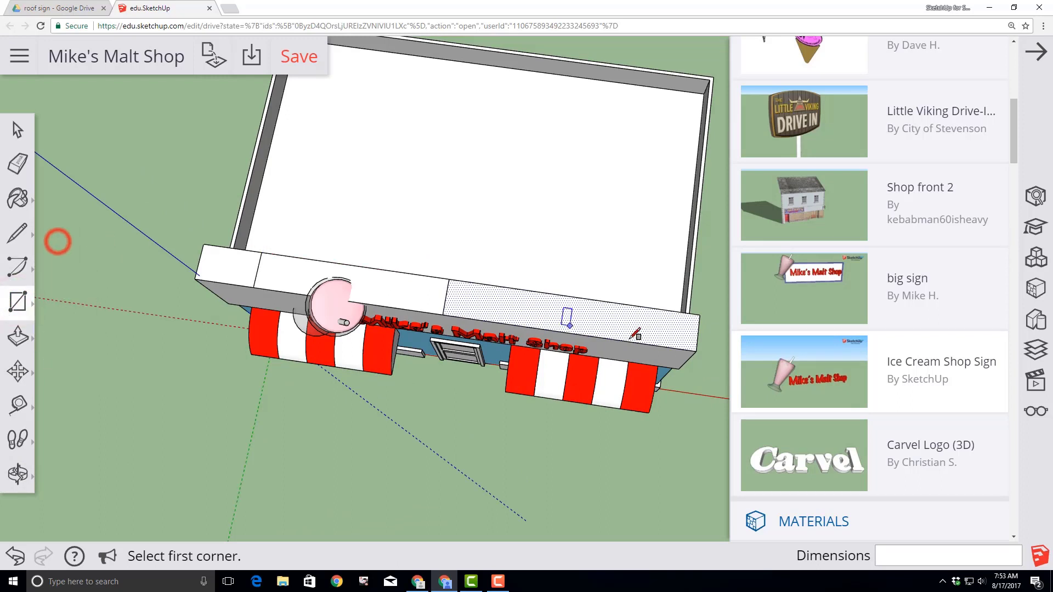
click(695, 350)
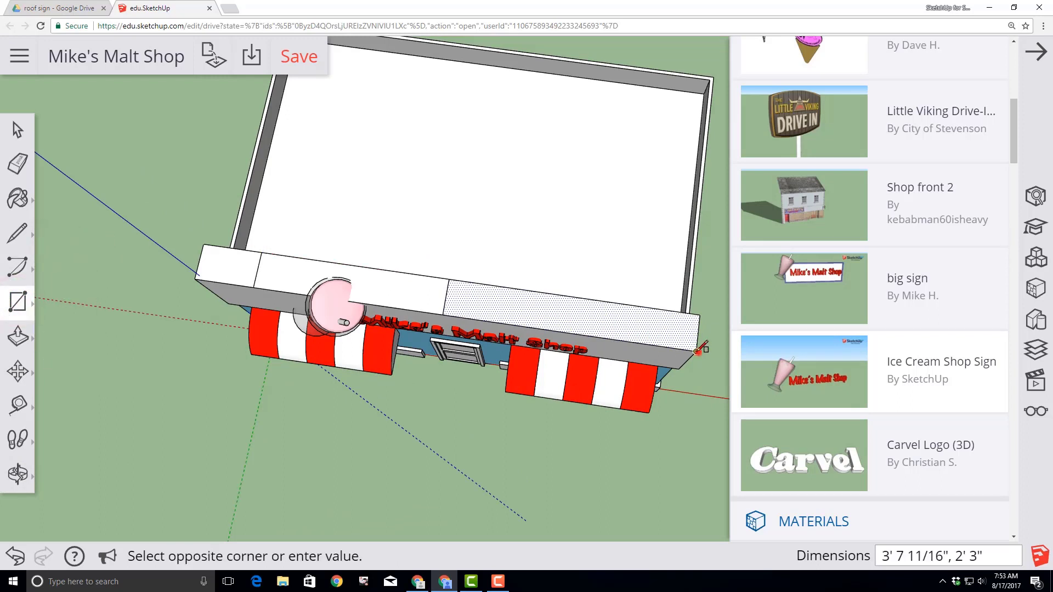
click(641, 304)
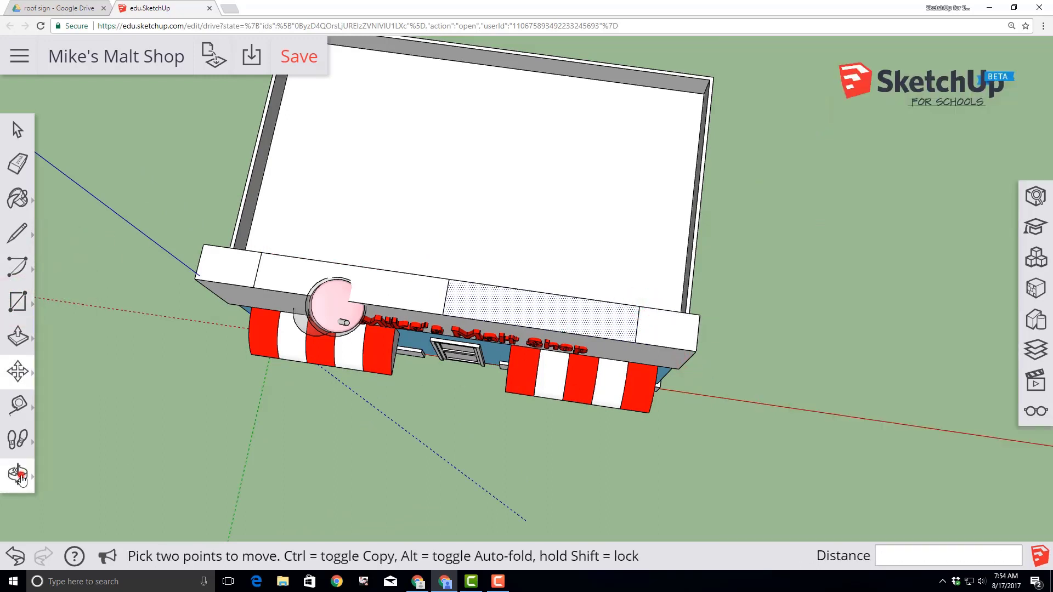
- Raise the middle line on top of the sign base 4' along the blue axis to form a gabled peak
click(18, 474)
click(66, 397)
drag(308, 457, 404, 166)
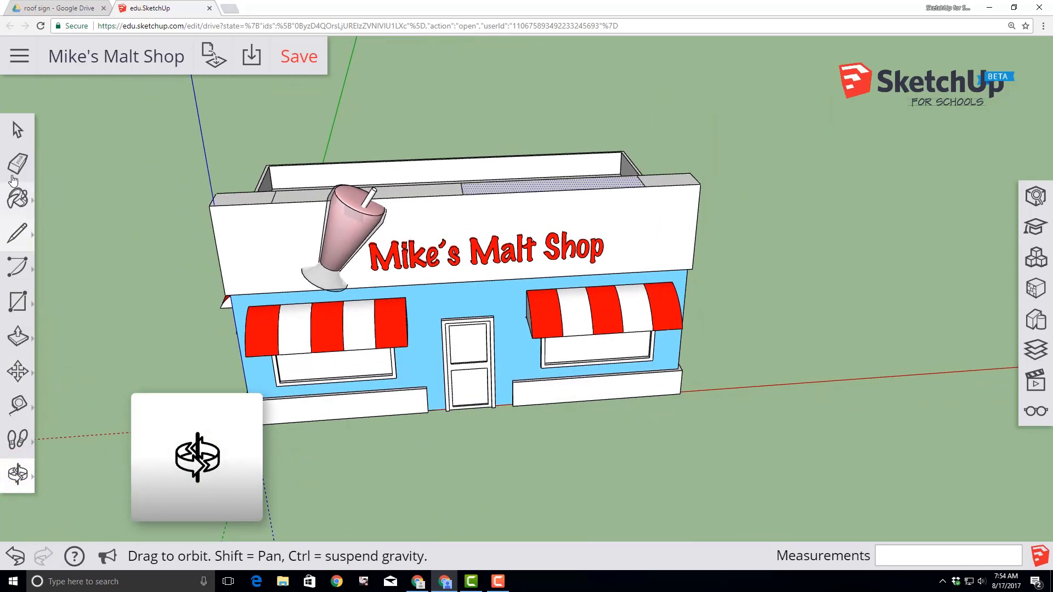
click(17, 130)
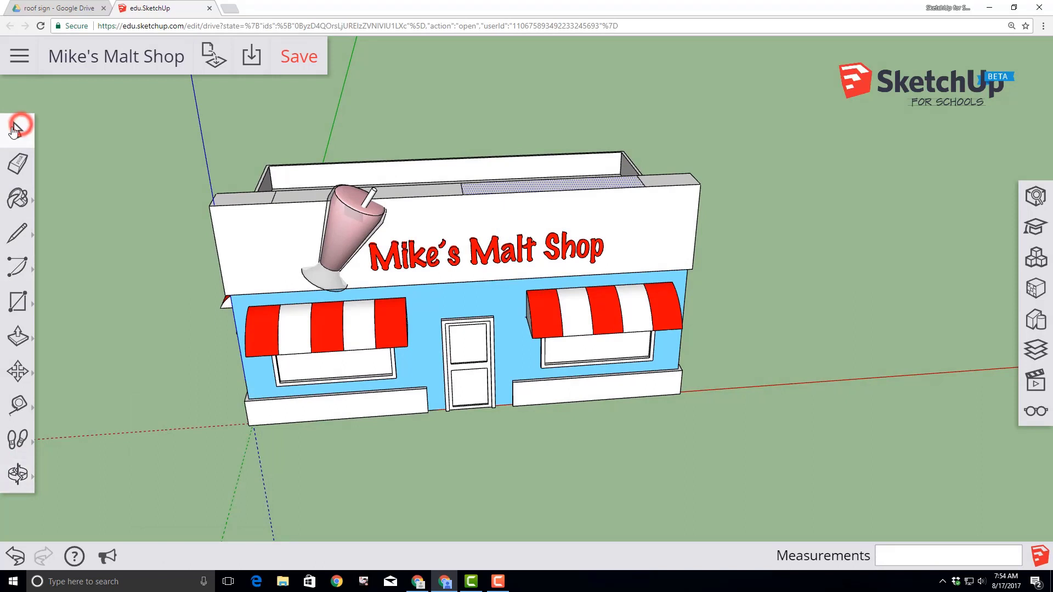
click(461, 190)
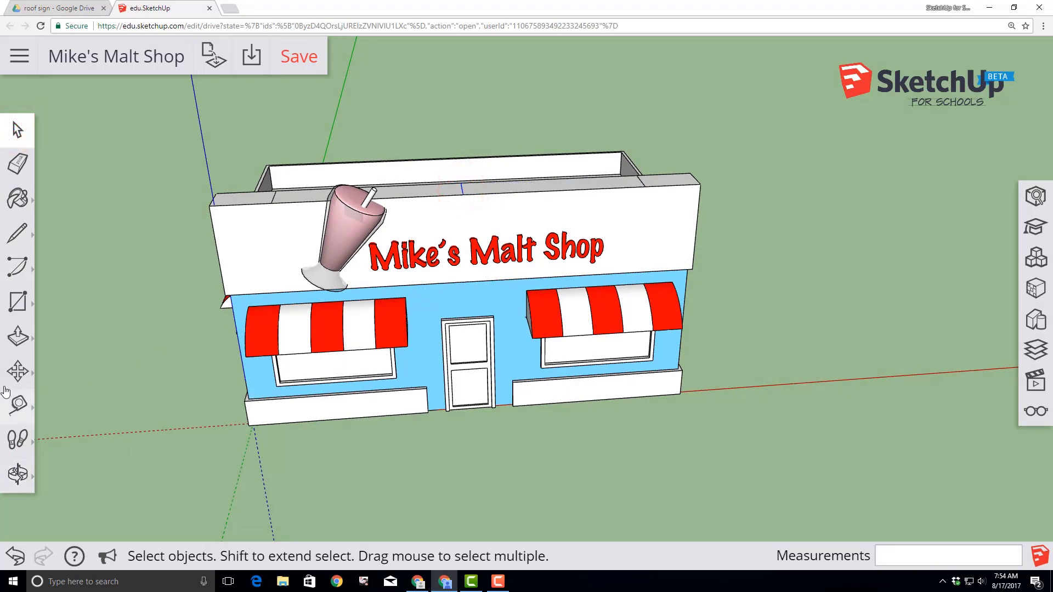
click(17, 372)
click(58, 333)
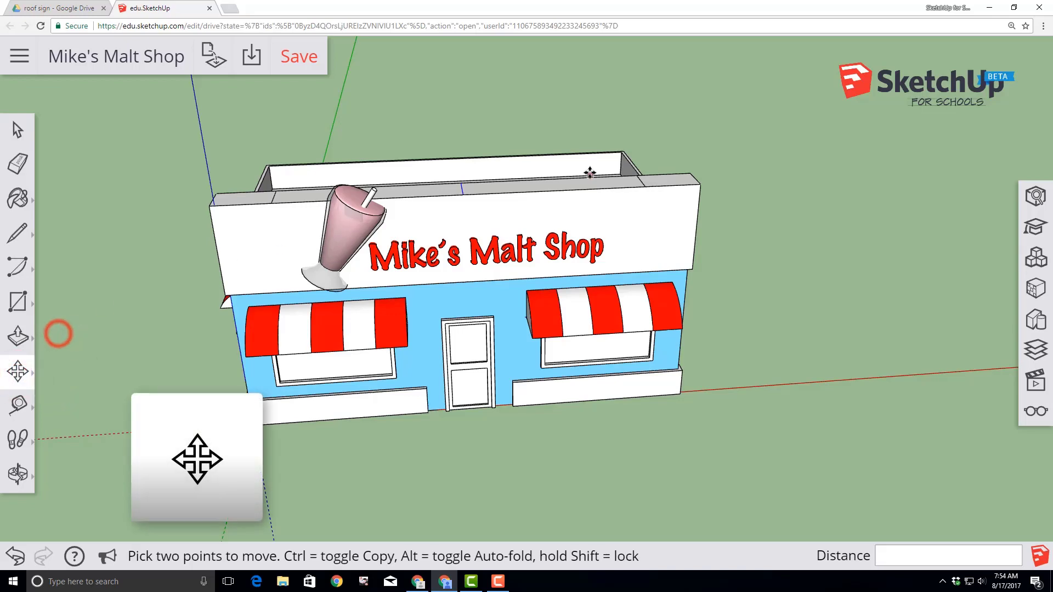
scroll(460, 188, up, 3)
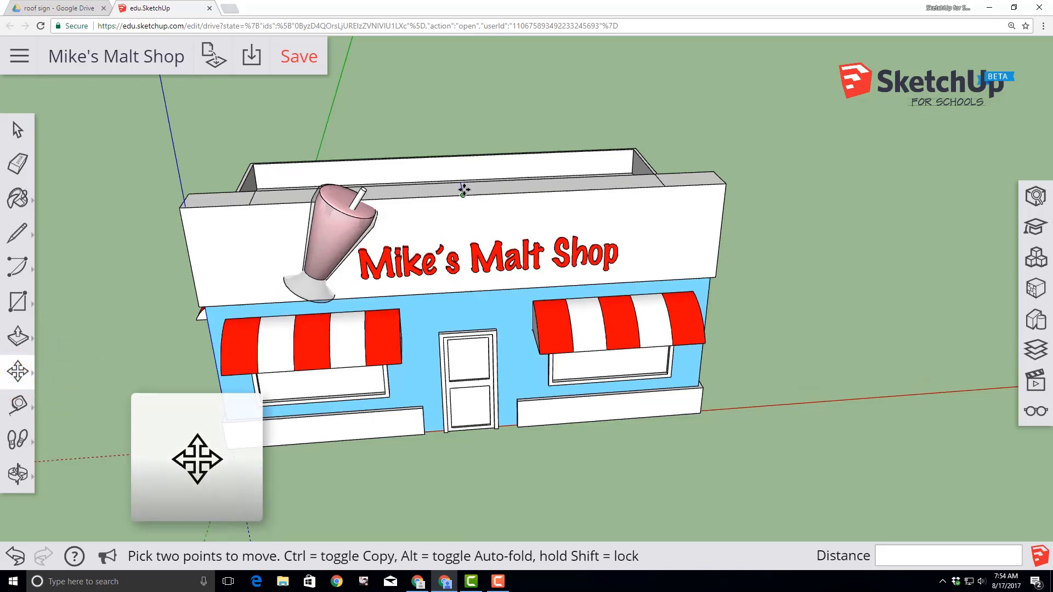
click(462, 188)
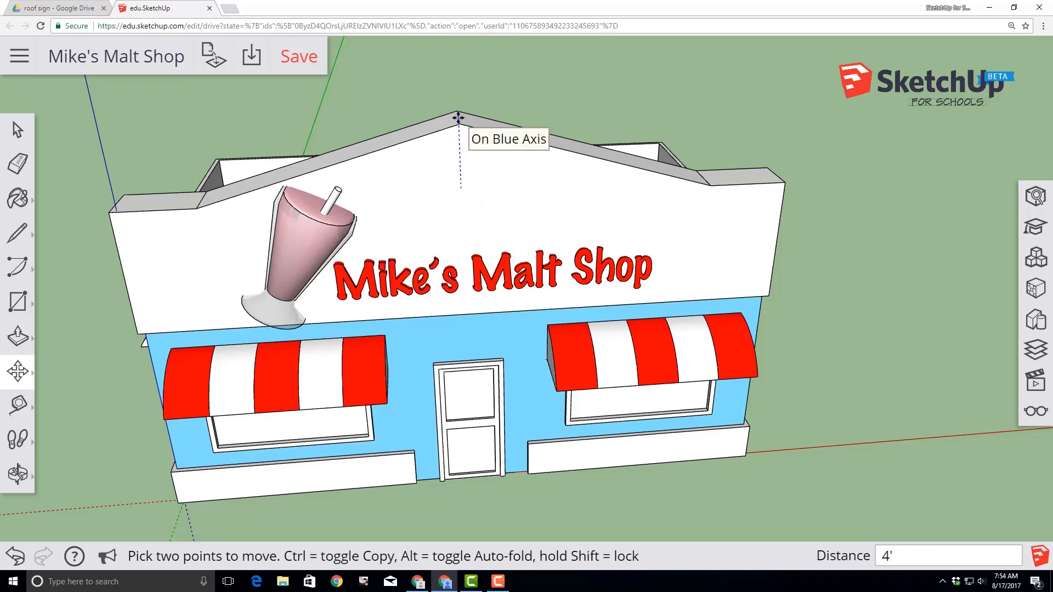
key(Return)
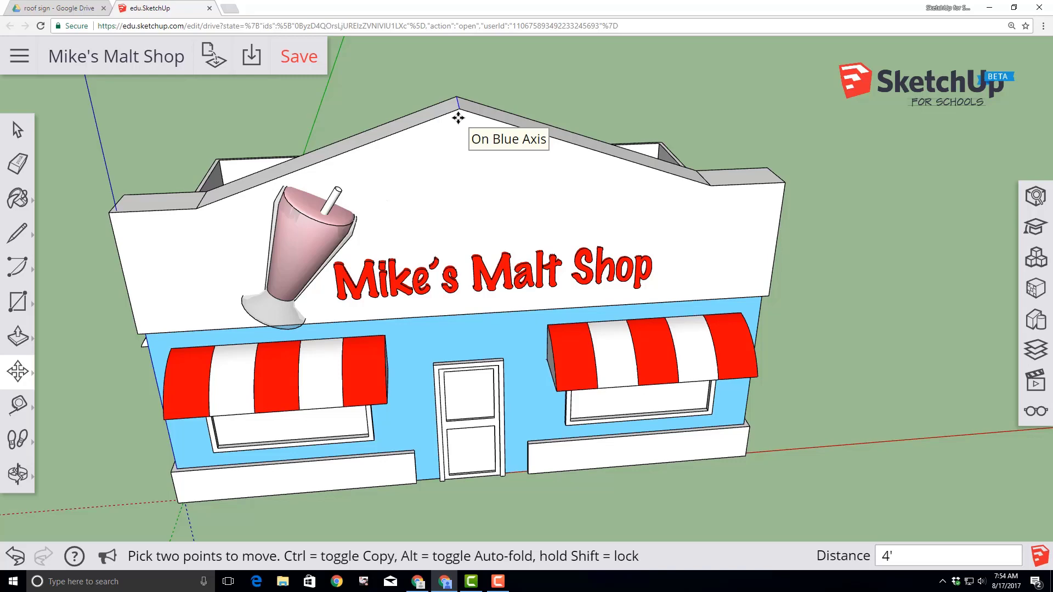
- Offset the outline of the sign base's front face inward by 10"
middle_drag(418, 94, 108, 443)
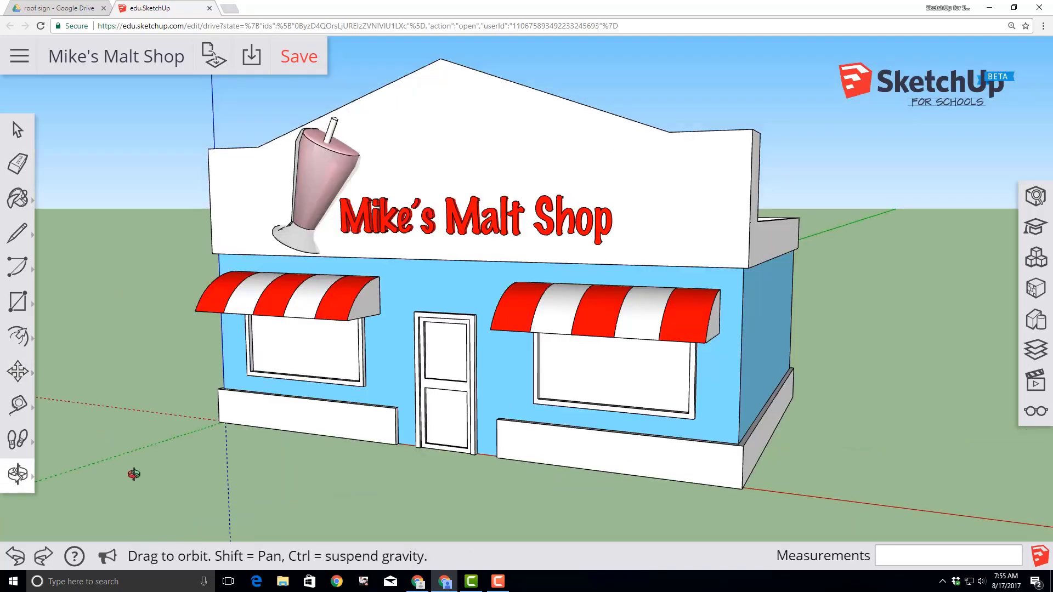
drag(134, 474, 98, 450)
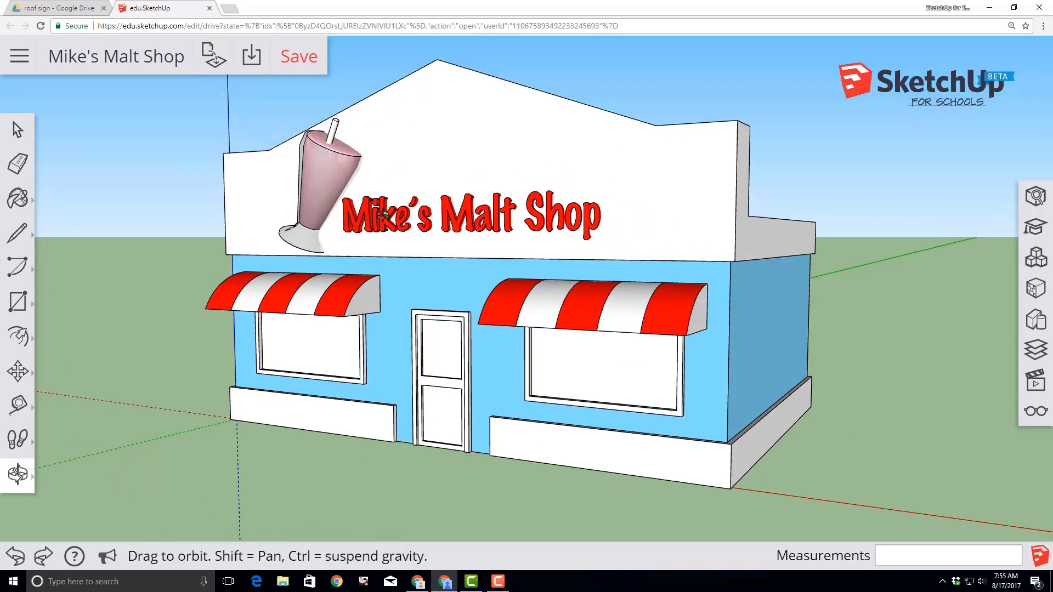
click(18, 337)
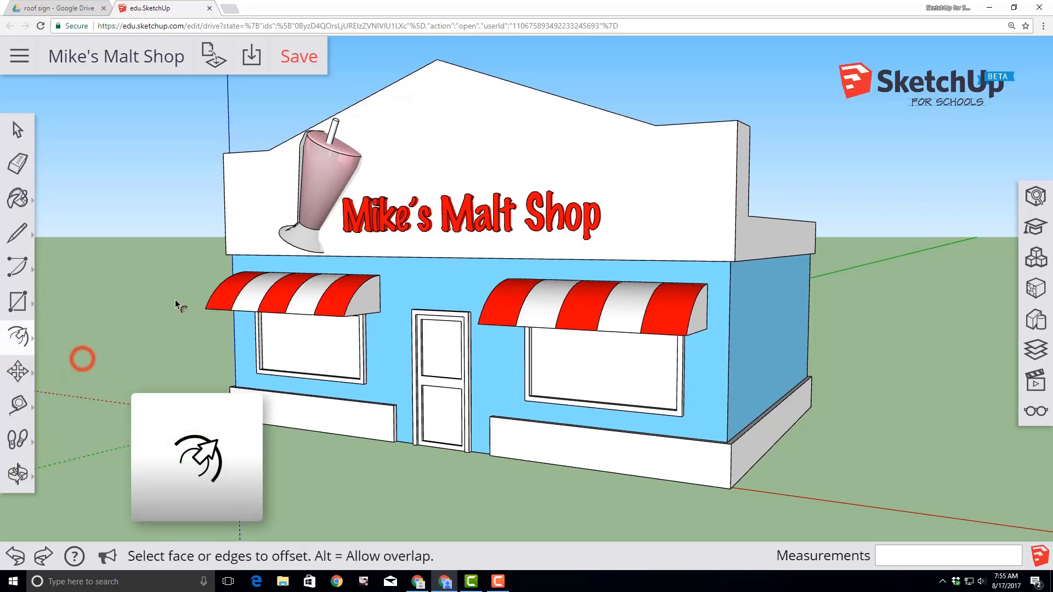
click(239, 213)
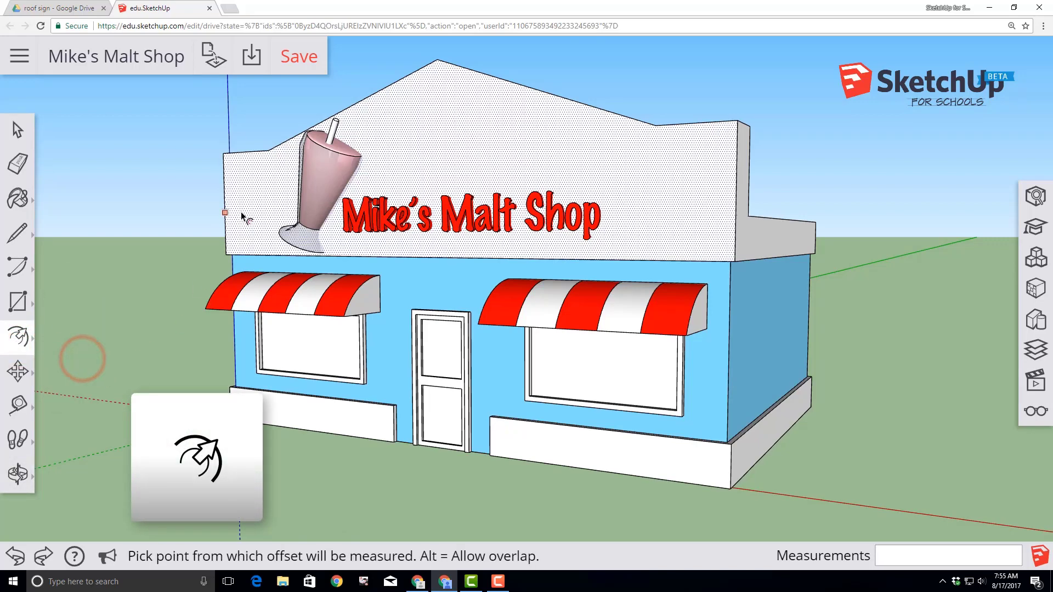
click(244, 241)
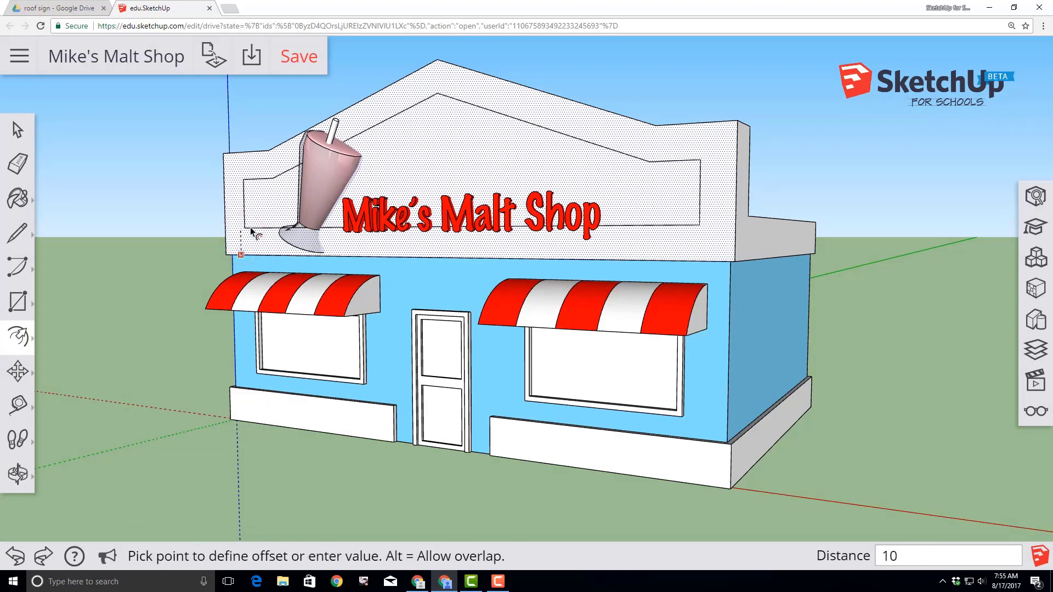
key(Return)
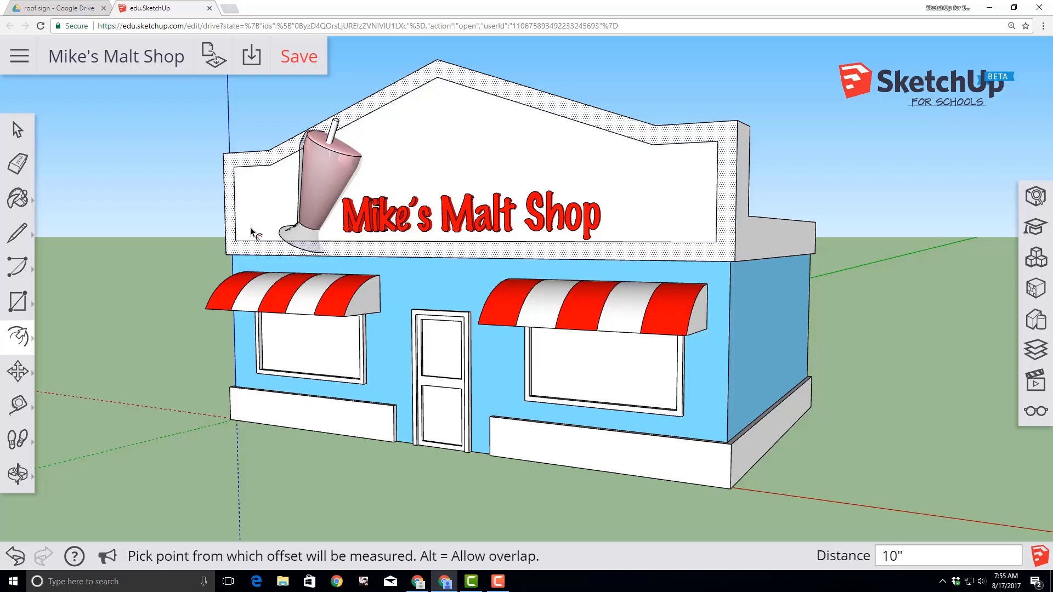
- Push the inner panel of the sign face in 3" and erase the horizontal line crossing it
key(f)
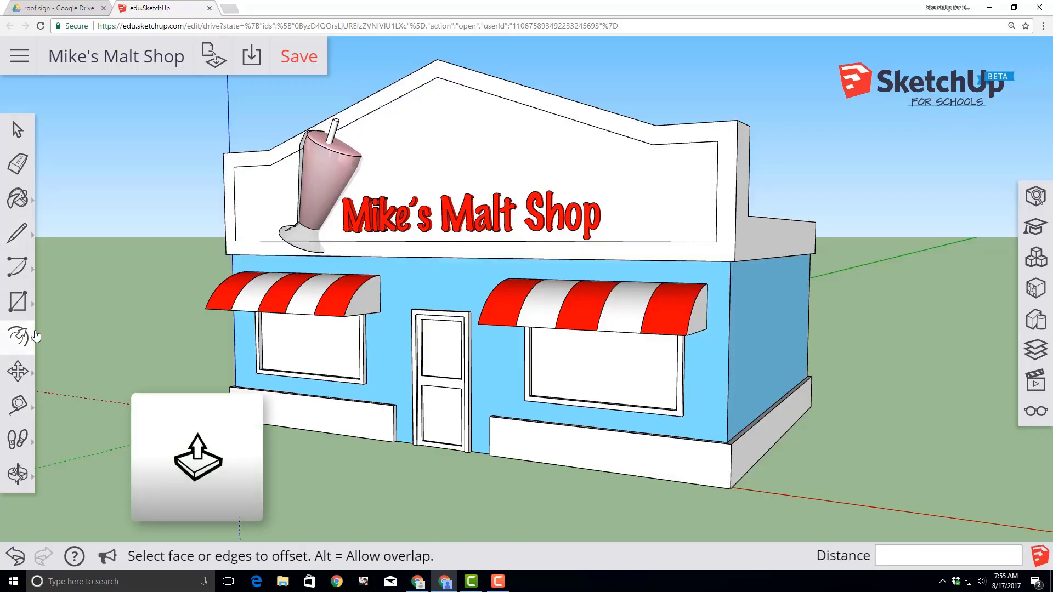
click(35, 336)
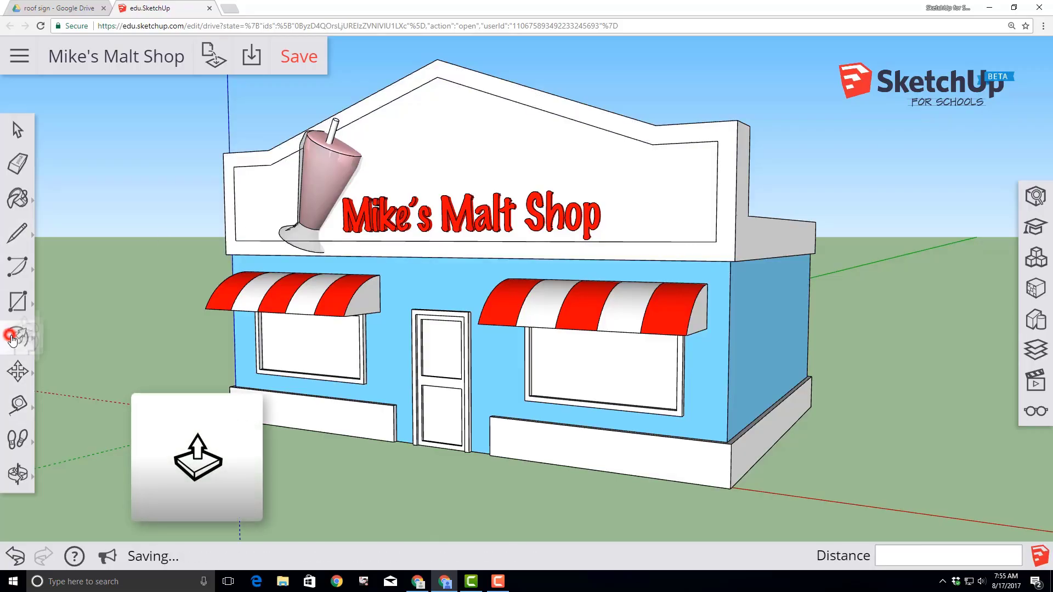
click(253, 222)
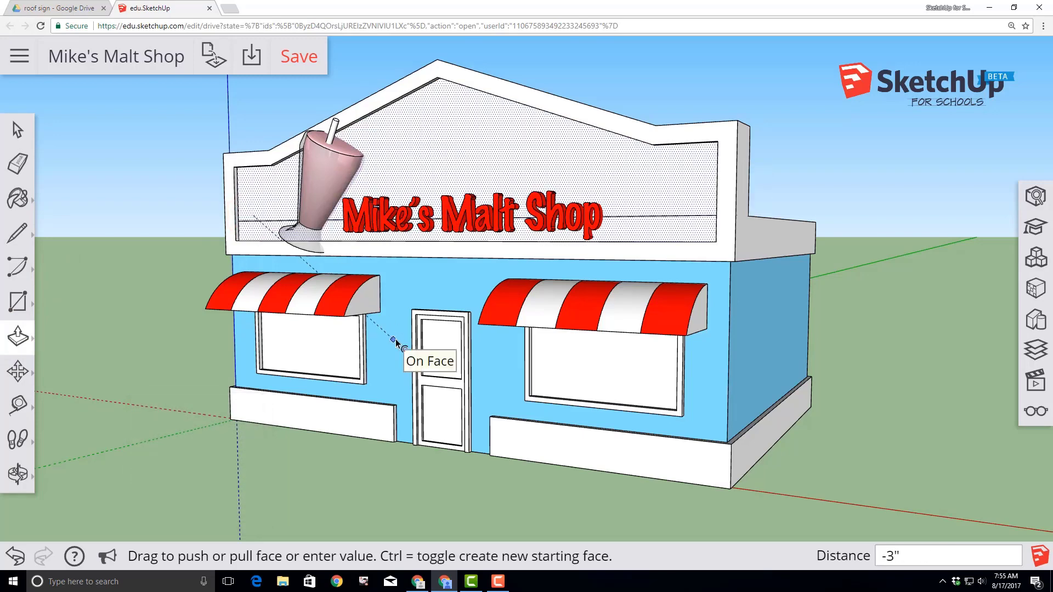
click(396, 341)
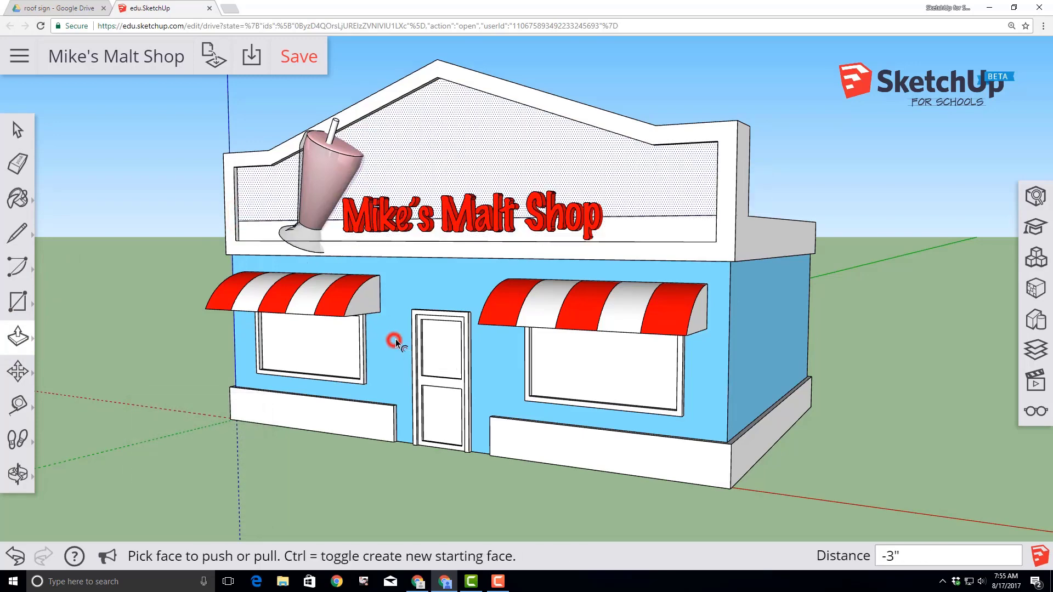
click(16, 164)
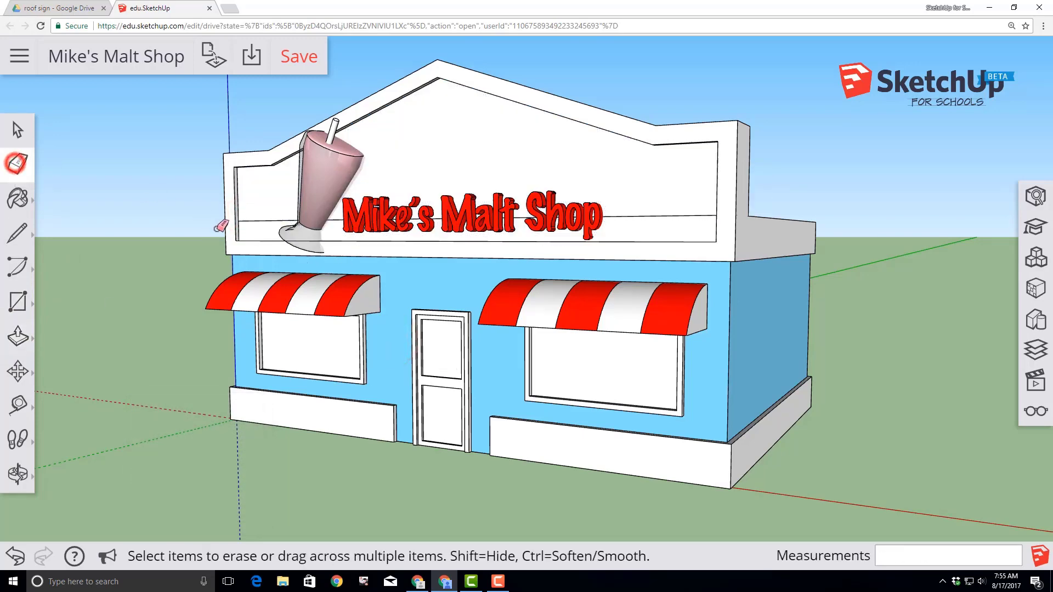
click(266, 220)
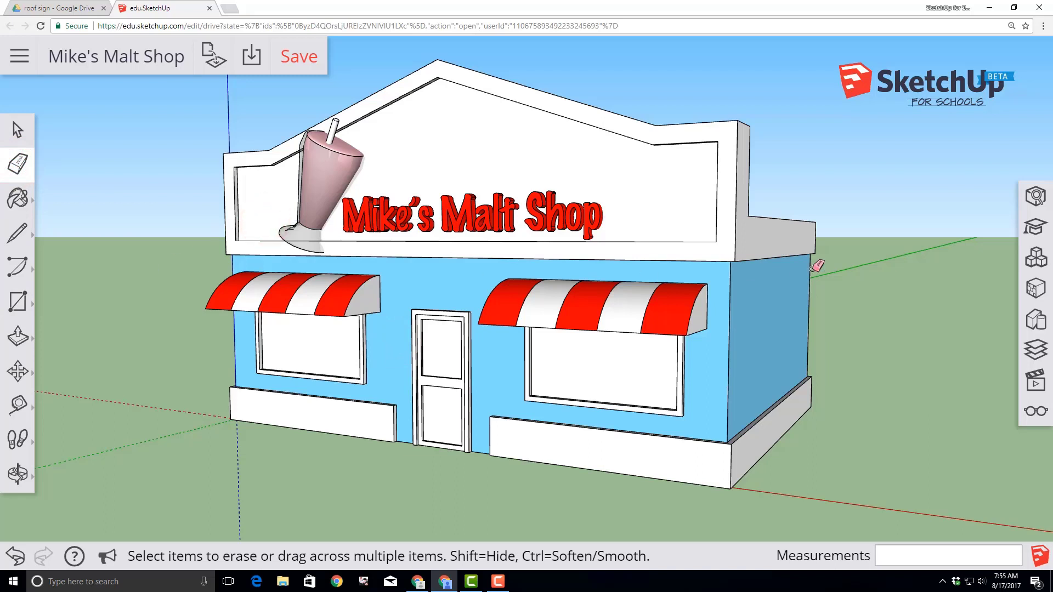
- Paint the recessed sign panel the same light blue as the walls and save the model
click(1033, 296)
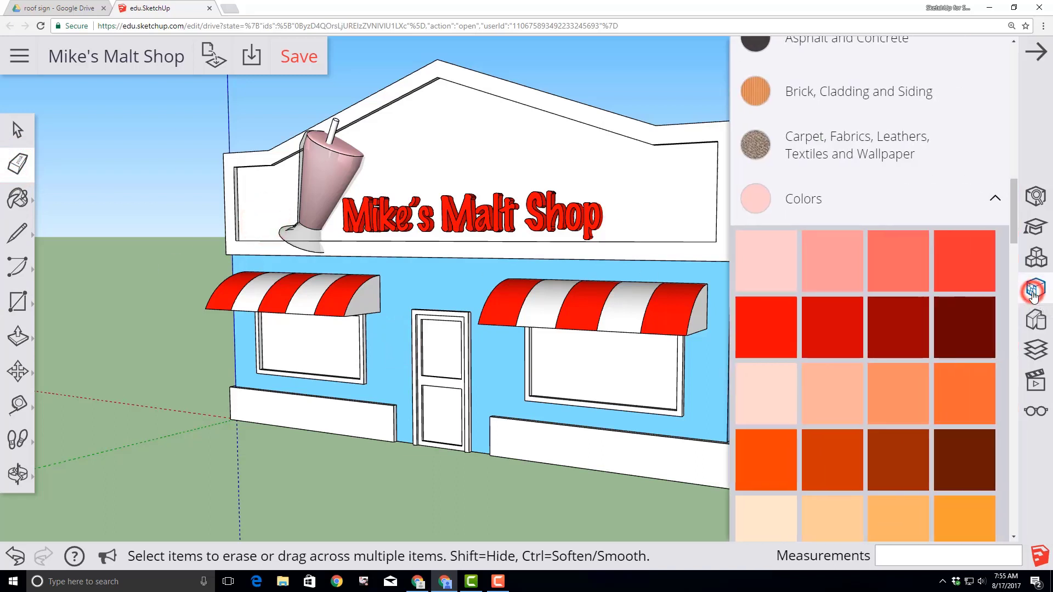
scroll(1003, 305, down, 3)
click(858, 323)
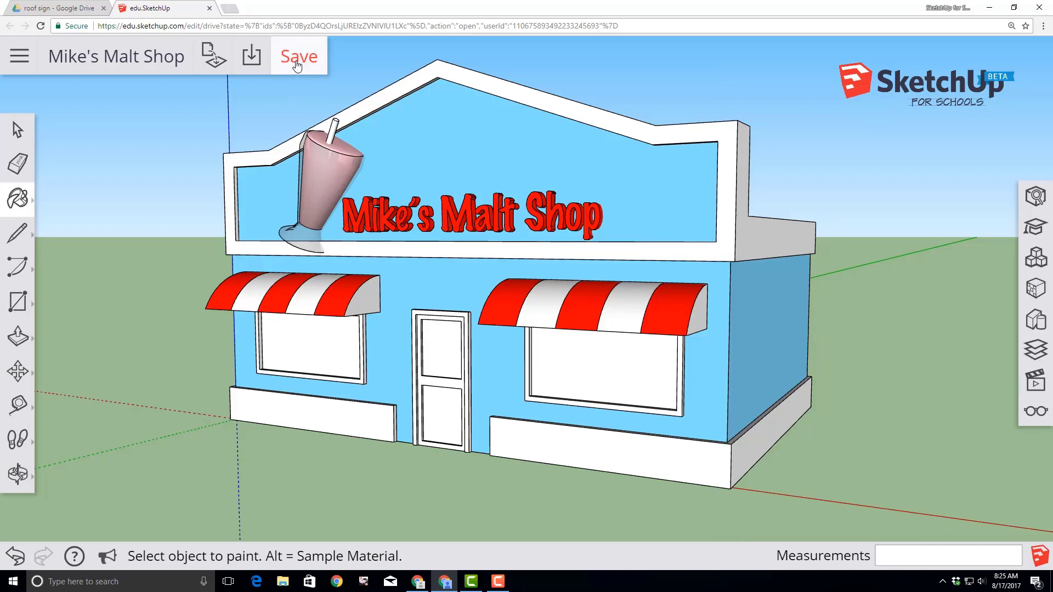
click(298, 59)
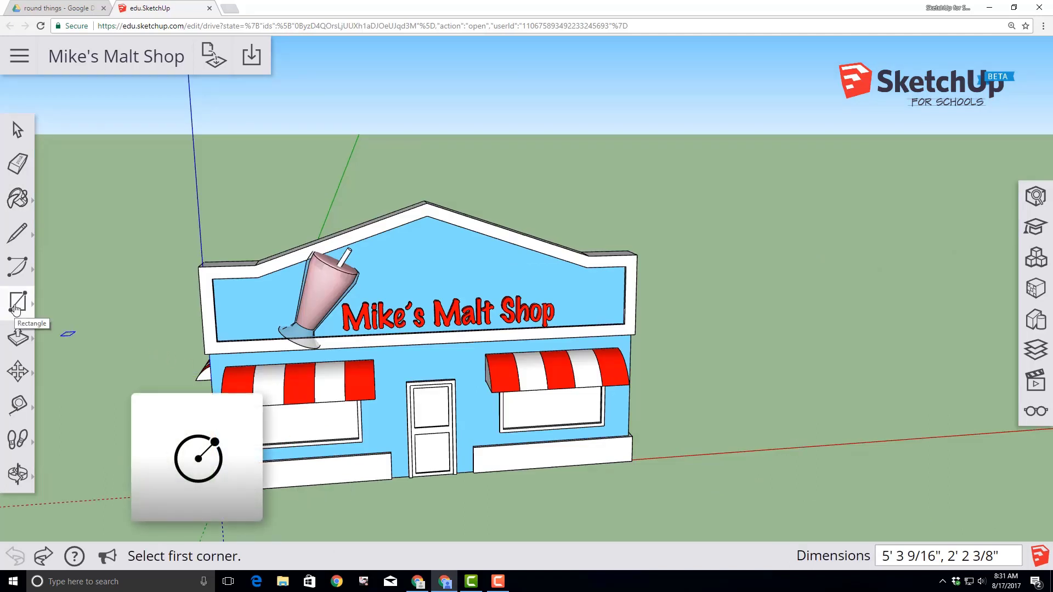
- Draw a circle with a 1' radius centred on the lower front-left corner of the shop's base wall
click(15, 310)
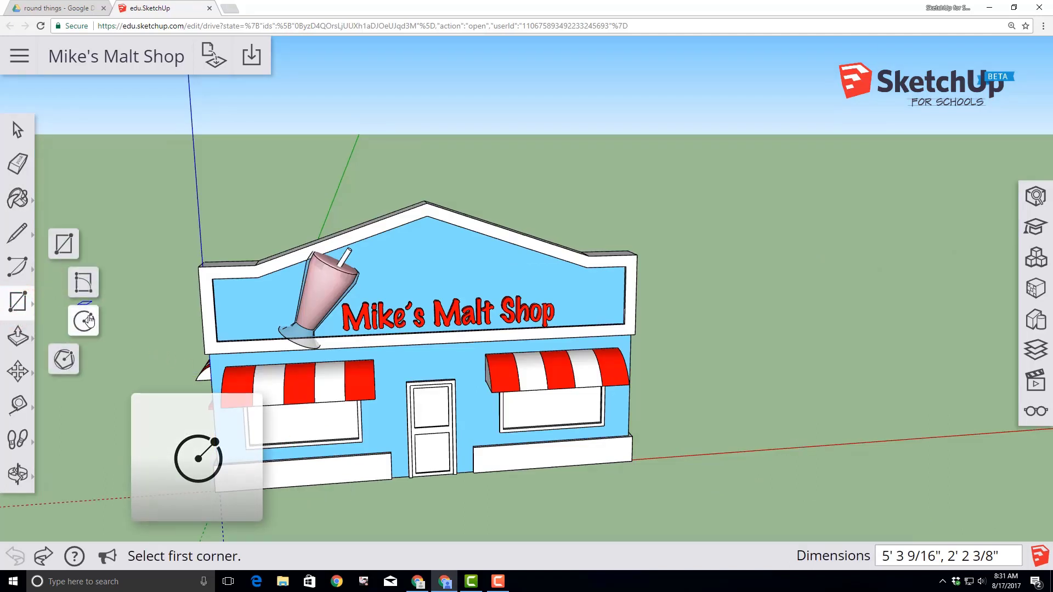
click(85, 322)
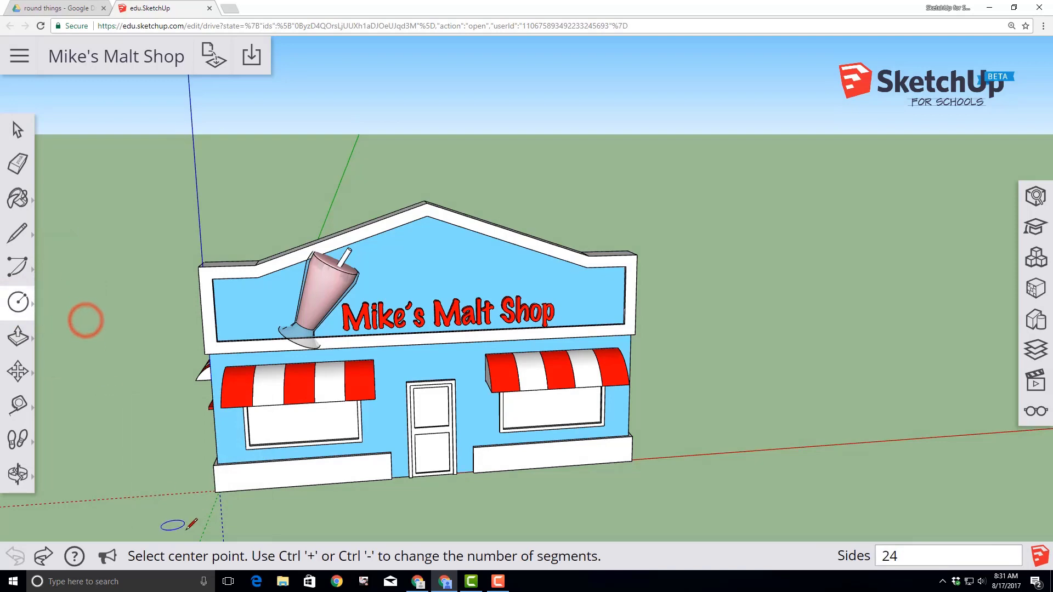
click(215, 491)
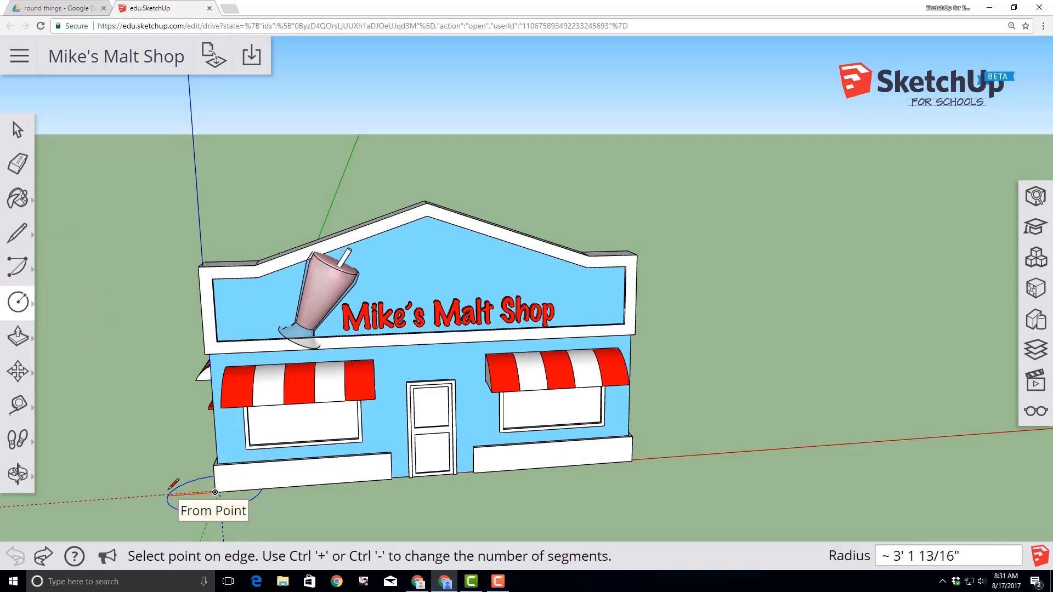
click(169, 488)
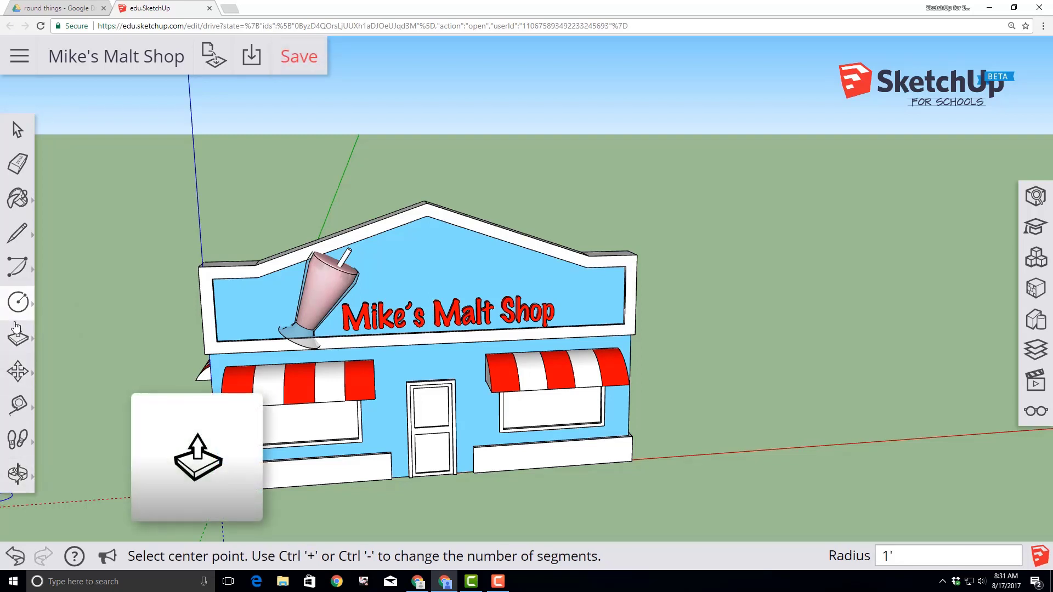
- Pull the corner circle up 2' into a round column and clean up the leftover edges on its top
click(16, 329)
click(60, 281)
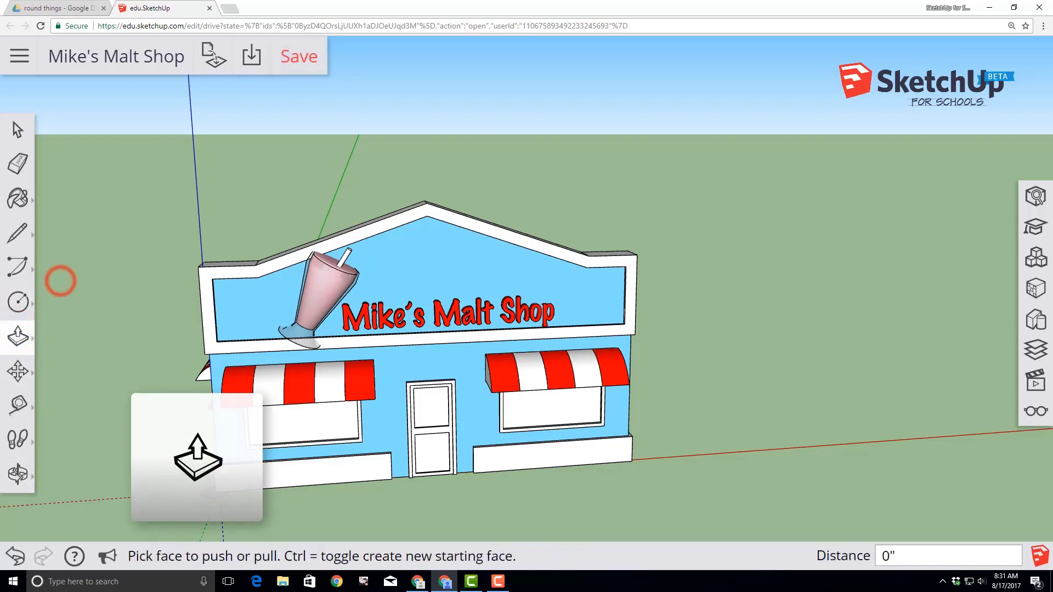
click(211, 492)
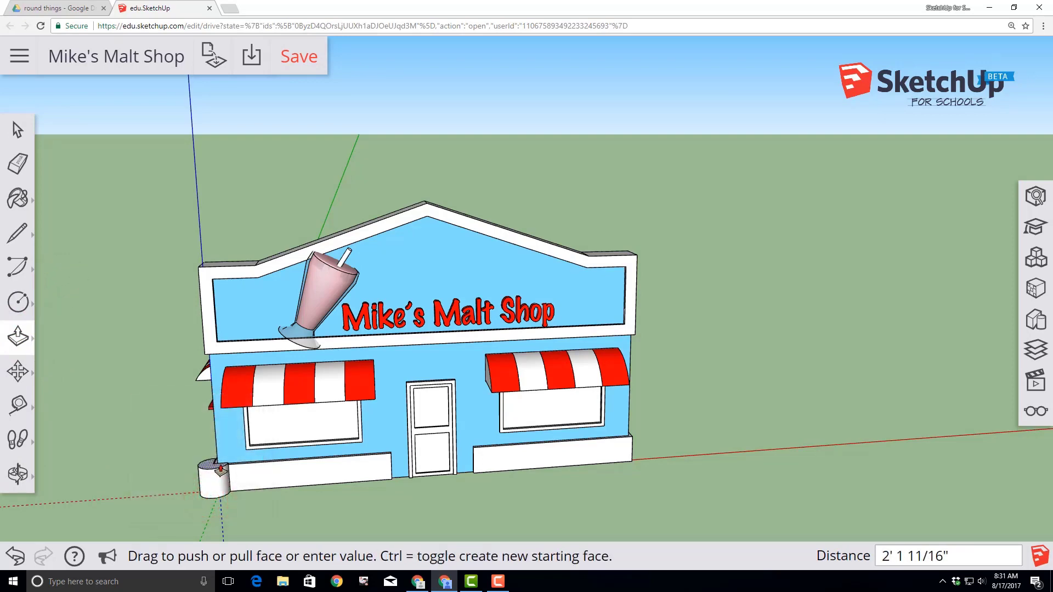
click(248, 467)
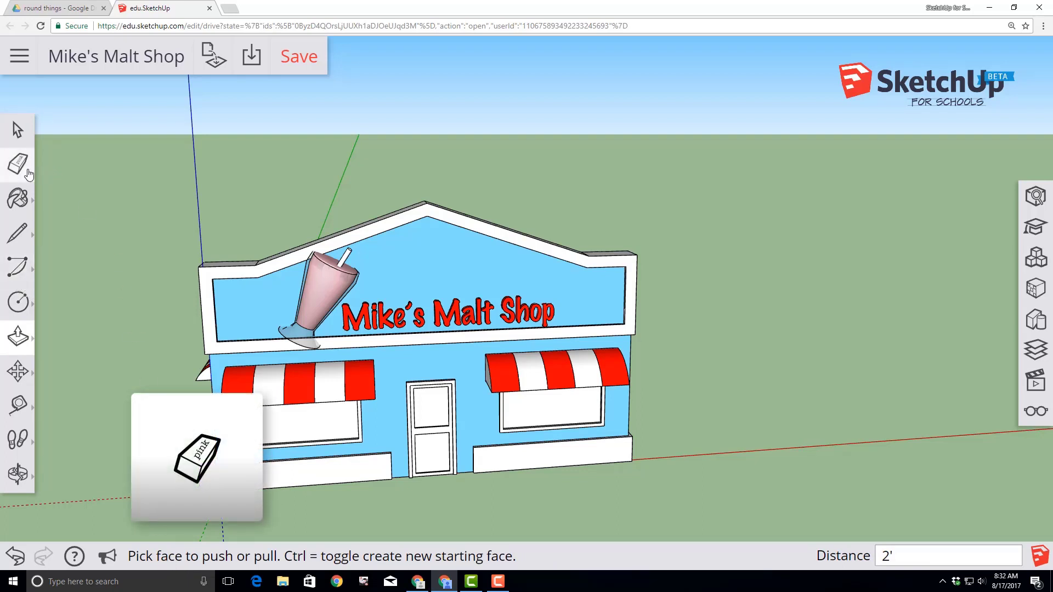
click(28, 174)
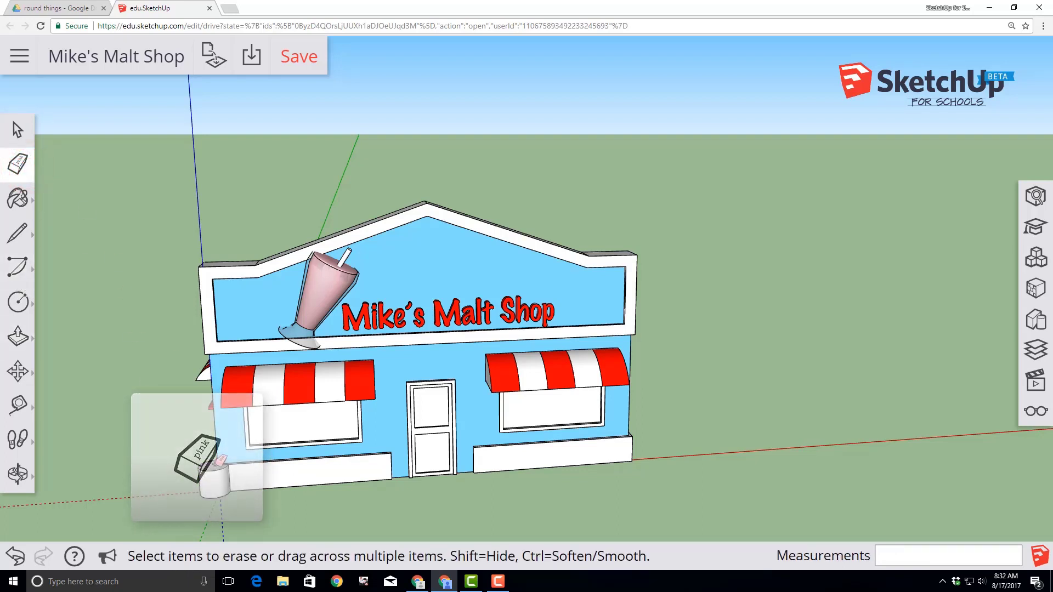
scroll(197, 465, up, 3)
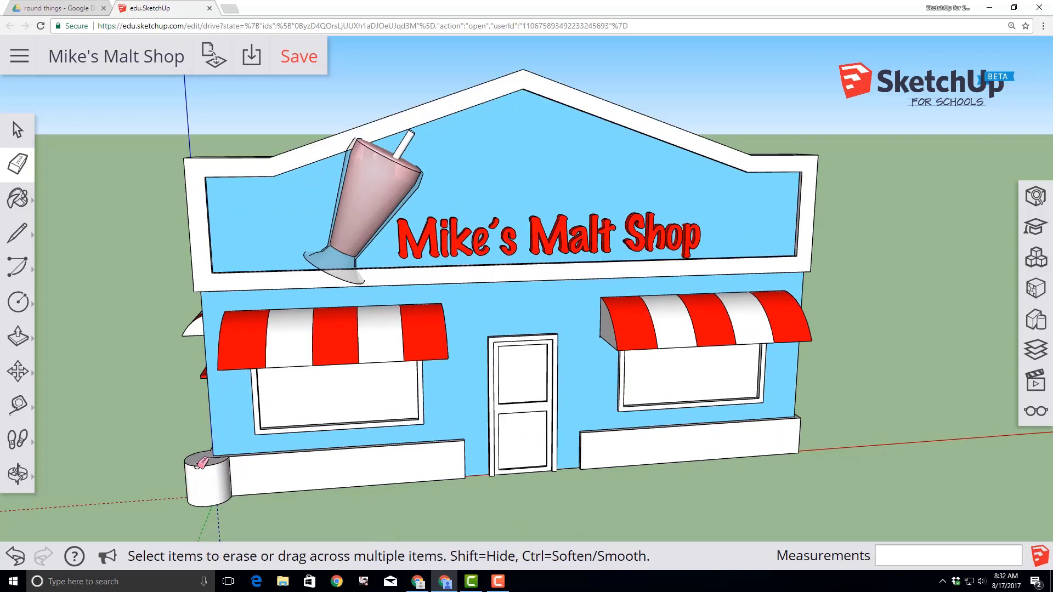
scroll(197, 464, up, 2)
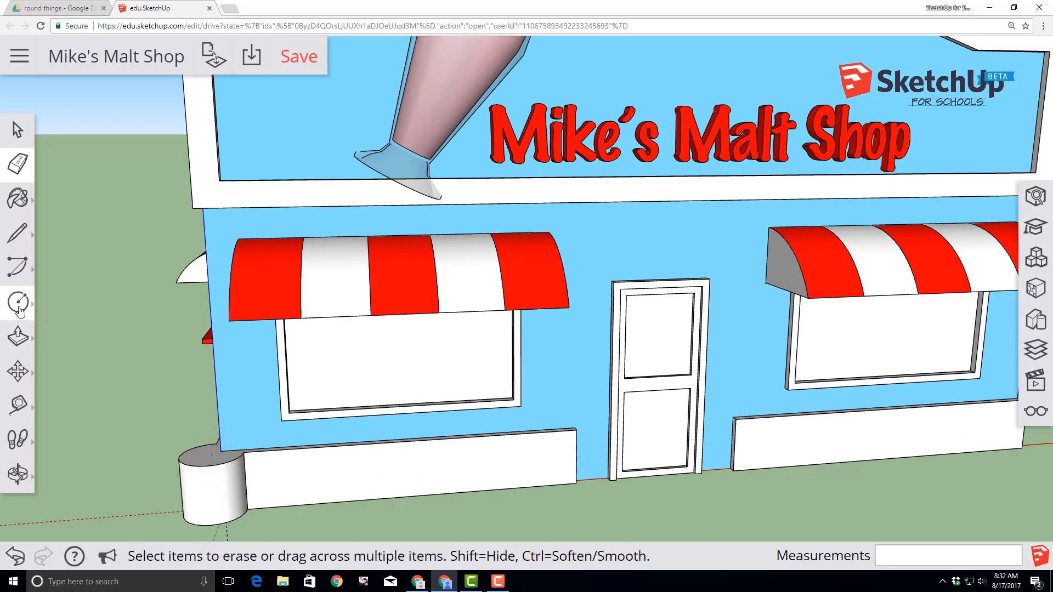
- Start a circle for another round column, centred on the lower corner of the left base wall beside the door
click(19, 302)
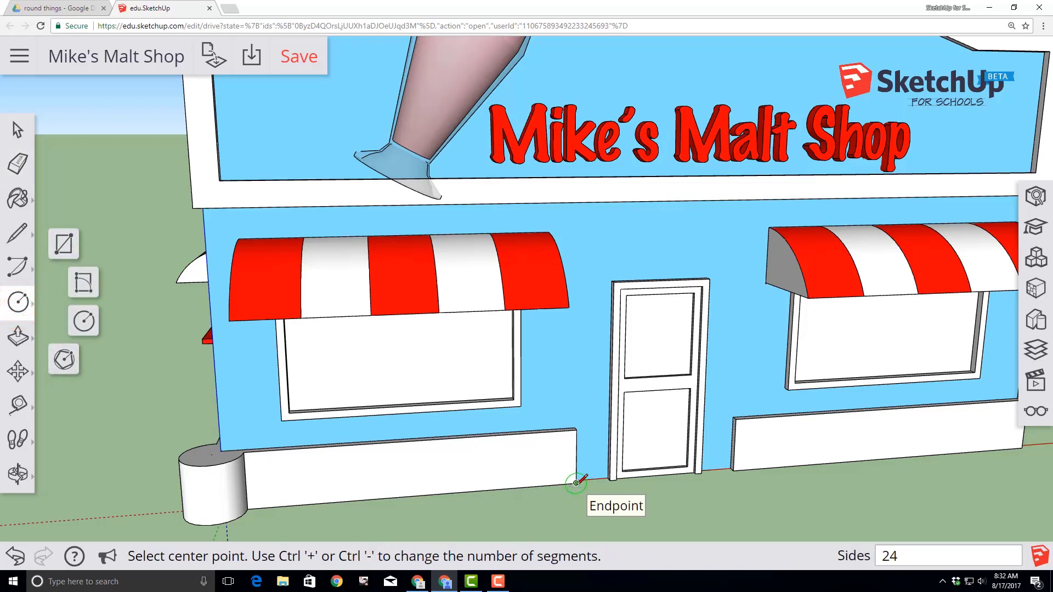
click(576, 482)
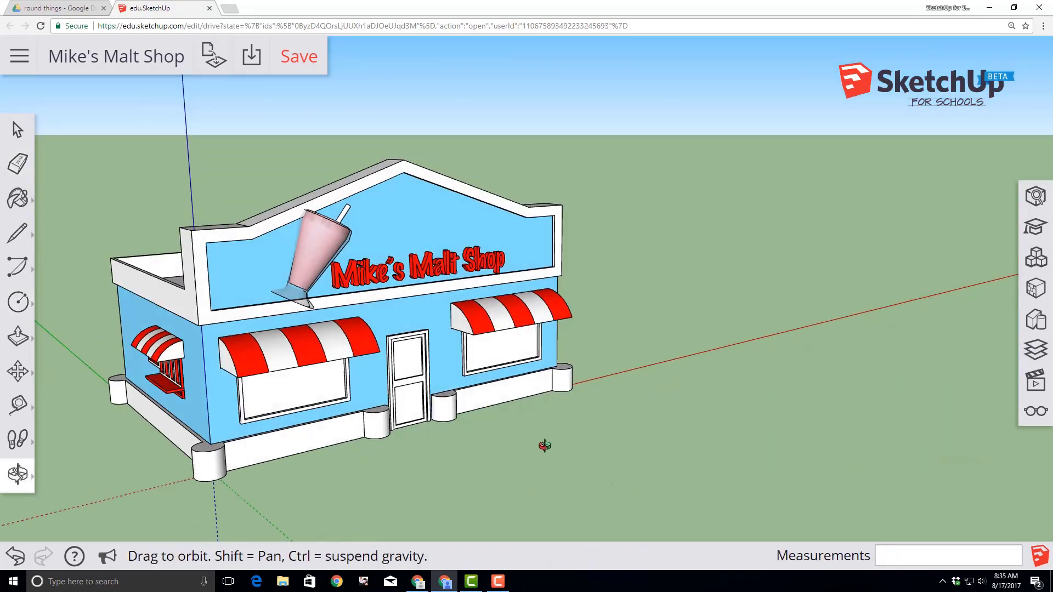
- Paint the front and side base walls and their round columns with the speckled brown-grey Asphalt and Concrete material
mouse_move(545, 442)
mouse_down()
mouse_move(386, 473)
mouse_move(665, 426)
mouse_up()
key(e)
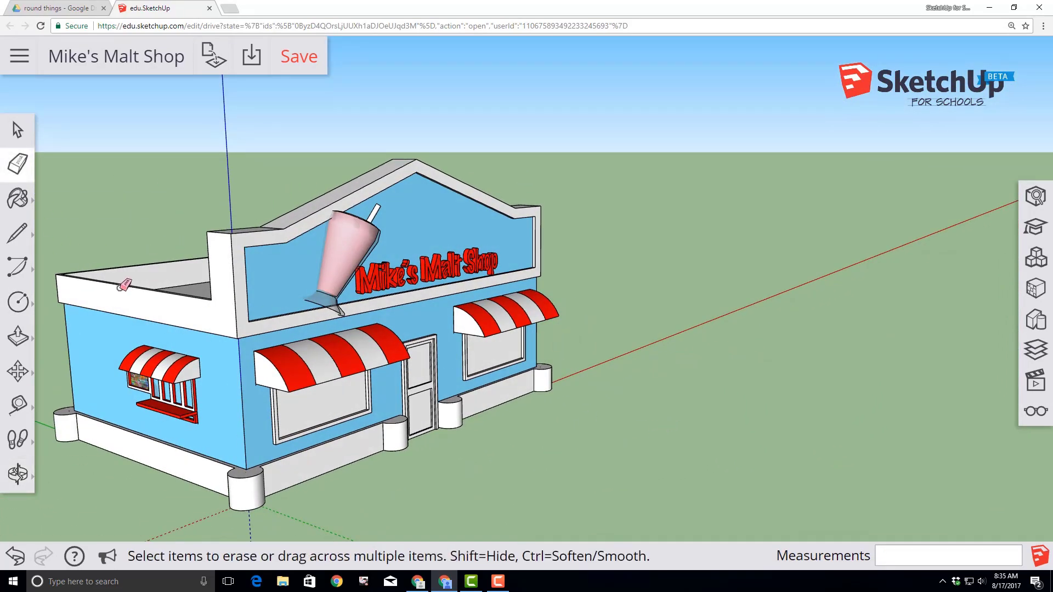
click(1035, 288)
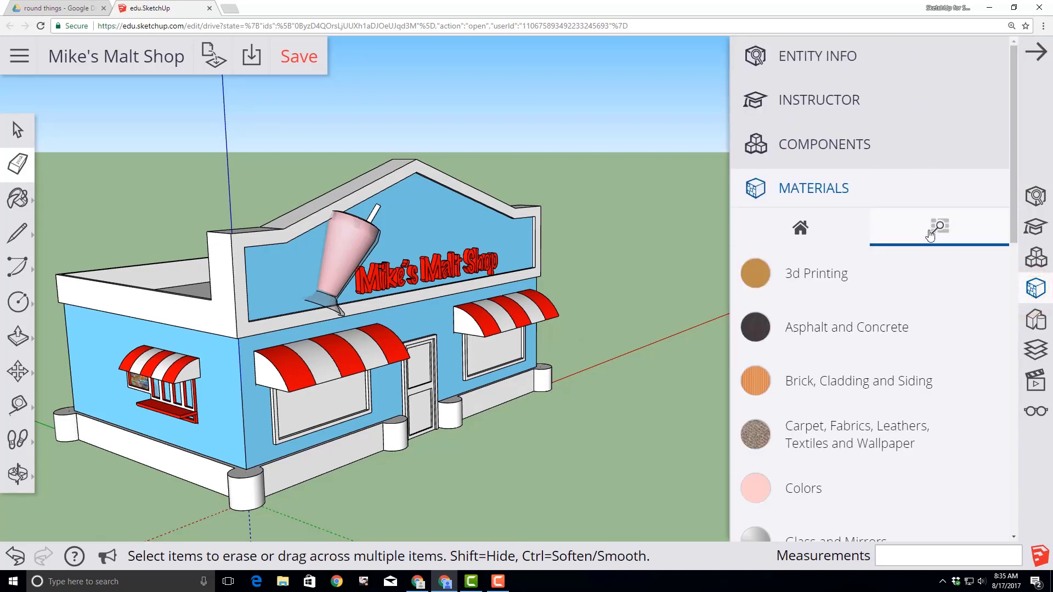
click(810, 329)
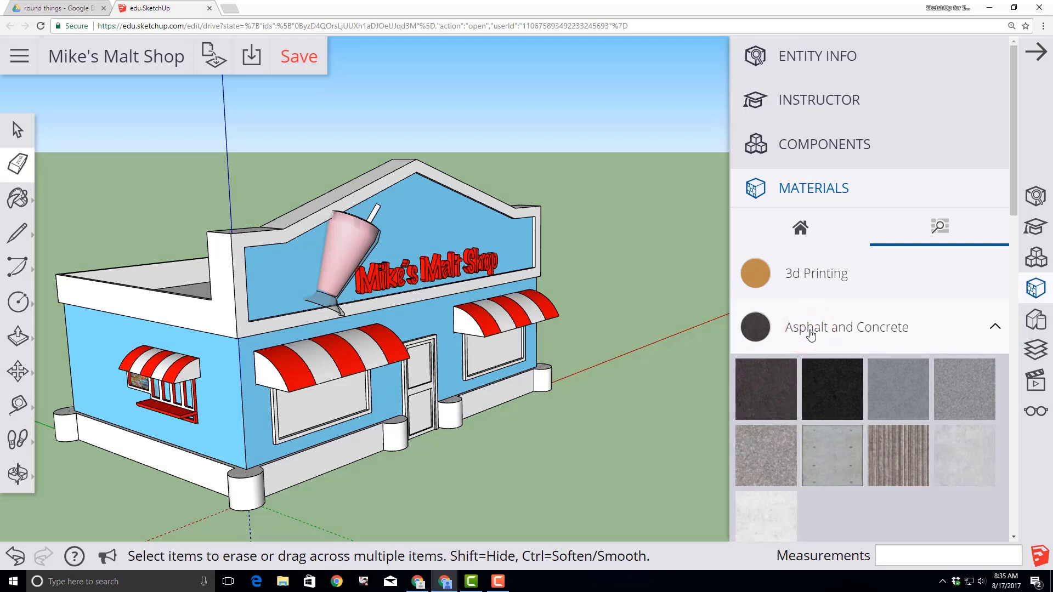
click(768, 464)
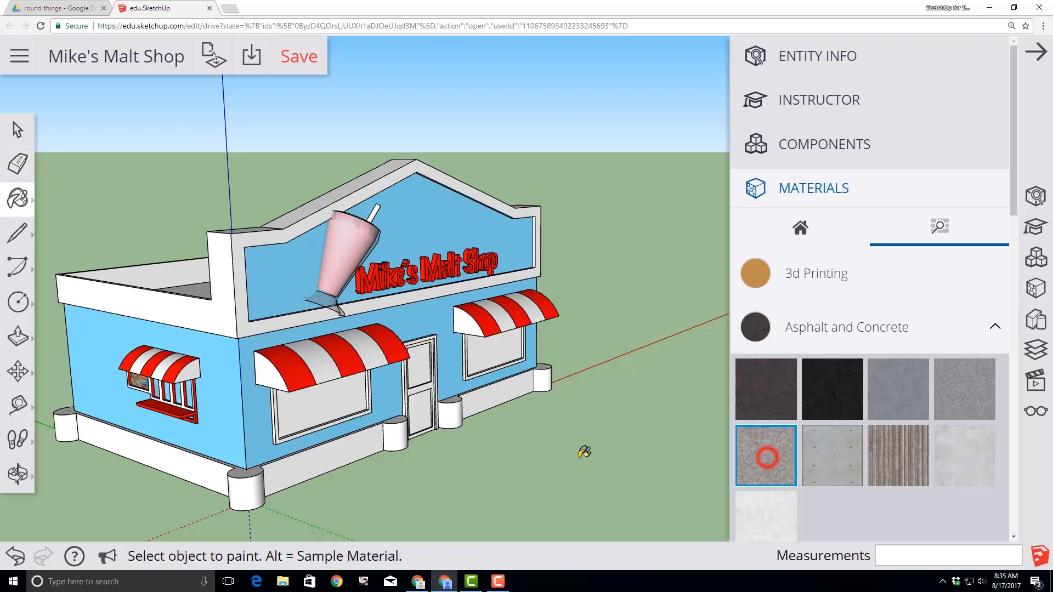
click(248, 476)
click(246, 484)
click(223, 483)
click(300, 476)
click(405, 437)
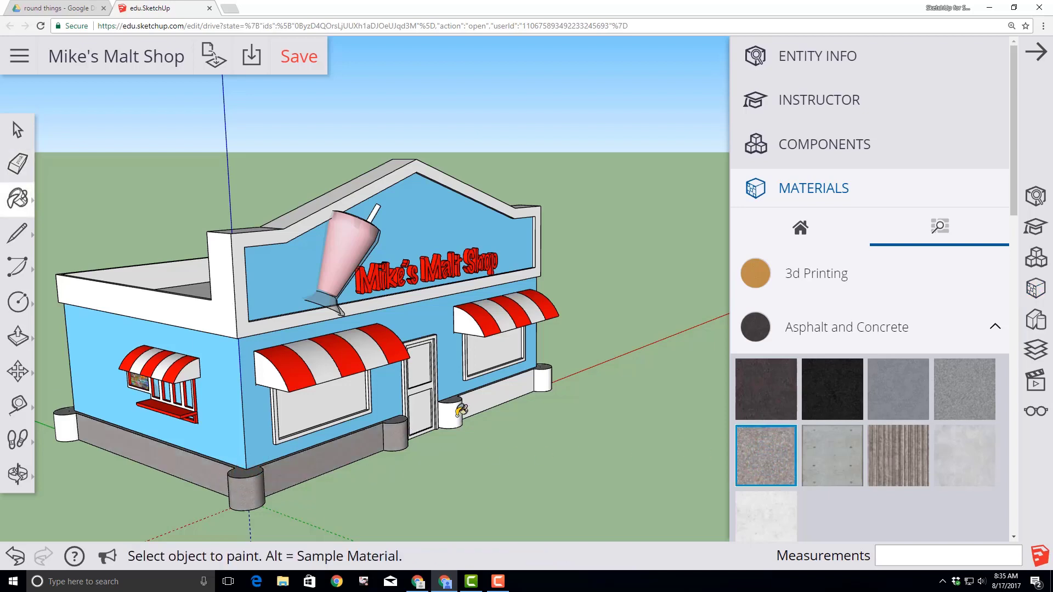
- Paint the base walls and round columns on the far side and back of the shop with the same speckled material
click(18, 473)
drag(488, 425, 465, 457)
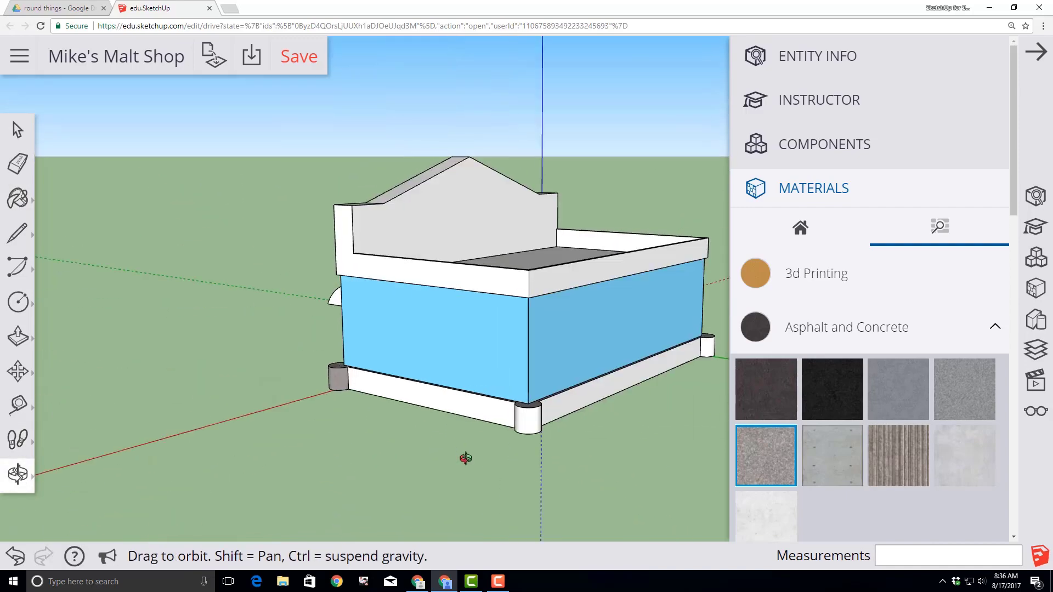
click(485, 411)
click(524, 419)
click(566, 403)
click(707, 348)
- Paint the roof parapet band and the frame of the gabled sign base with the same speckled material
mouse_move(715, 351)
middle_down()
mouse_move(621, 412)
mouse_move(545, 293)
mouse_move(383, 216)
middle_up()
mouse_move(689, 418)
middle_down()
mouse_move(673, 372)
mouse_move(400, 442)
mouse_move(468, 132)
middle_up()
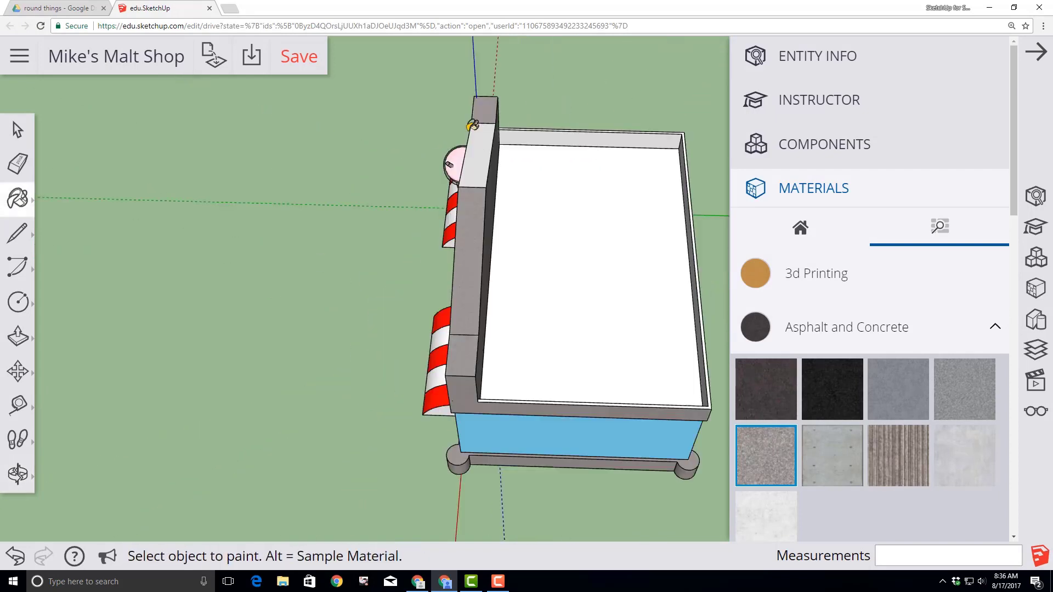
mouse_move(639, 369)
middle_down()
mouse_move(615, 323)
mouse_move(592, 380)
middle_up()
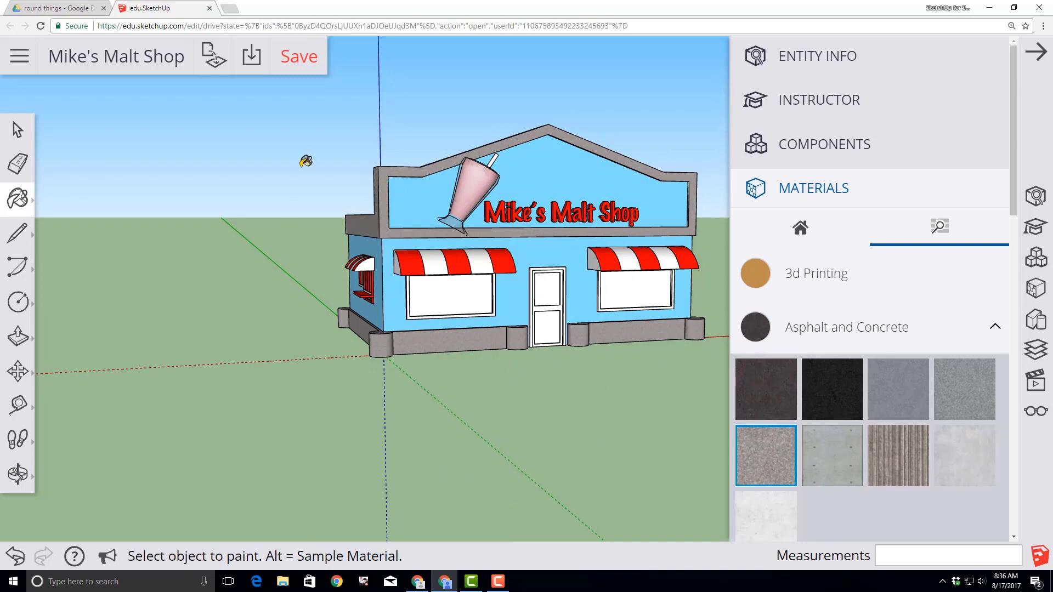
- Turn the view back to the shop front and save the model
click(18, 474)
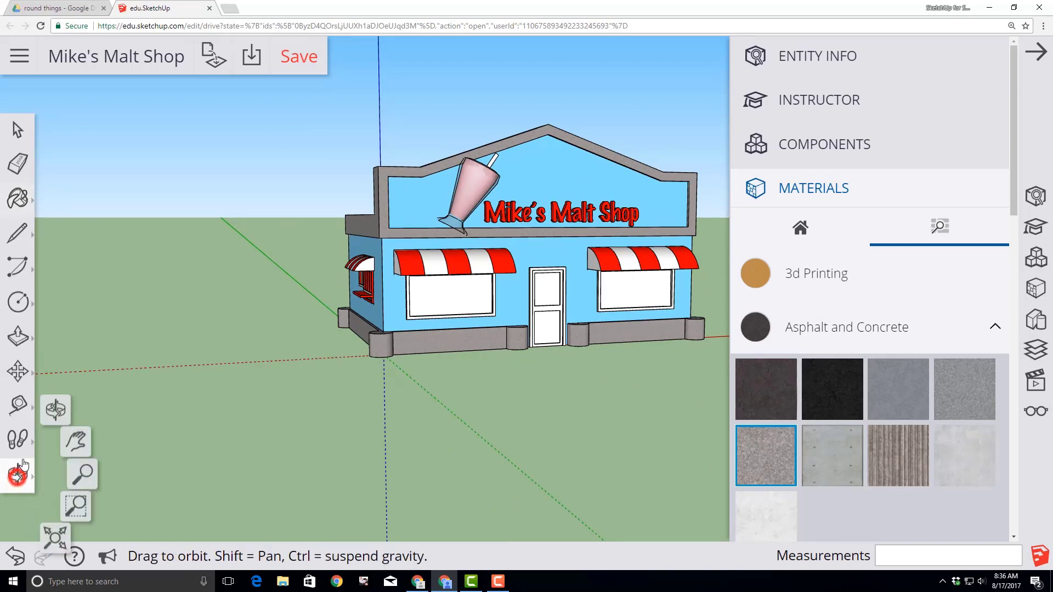
click(66, 405)
drag(365, 410, 310, 179)
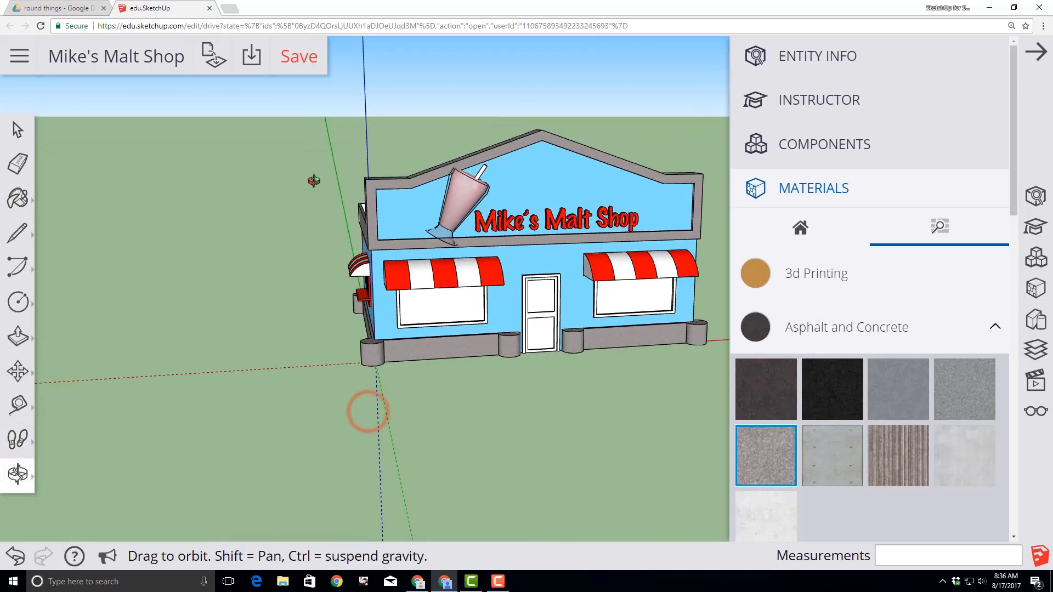
click(298, 57)
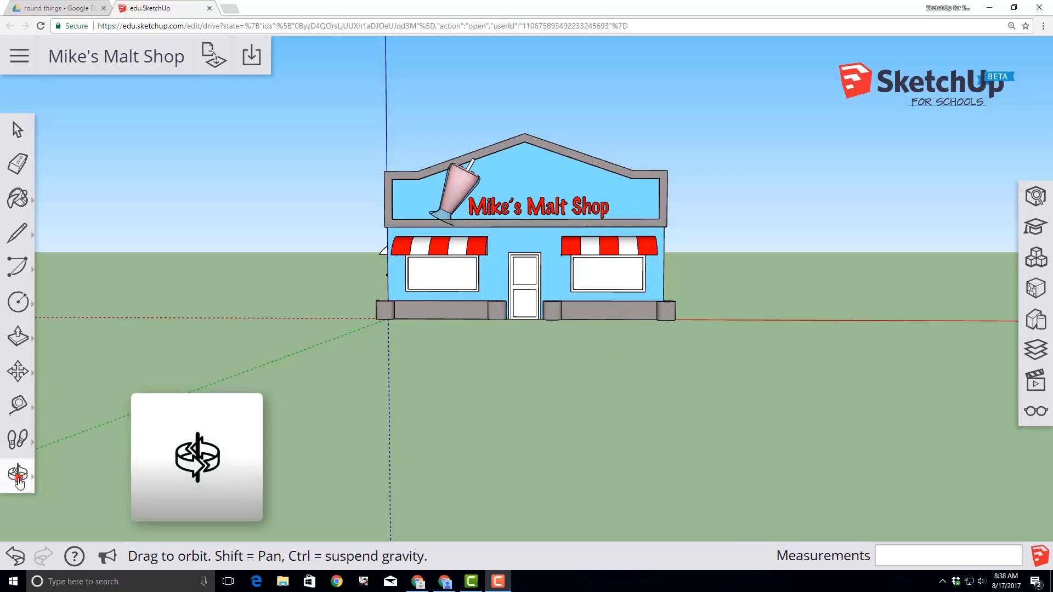
- Search the 3D Warehouse components for "sketchup for schools" plus the shop owner's first name and find the standing man by SketchUp
click(19, 474)
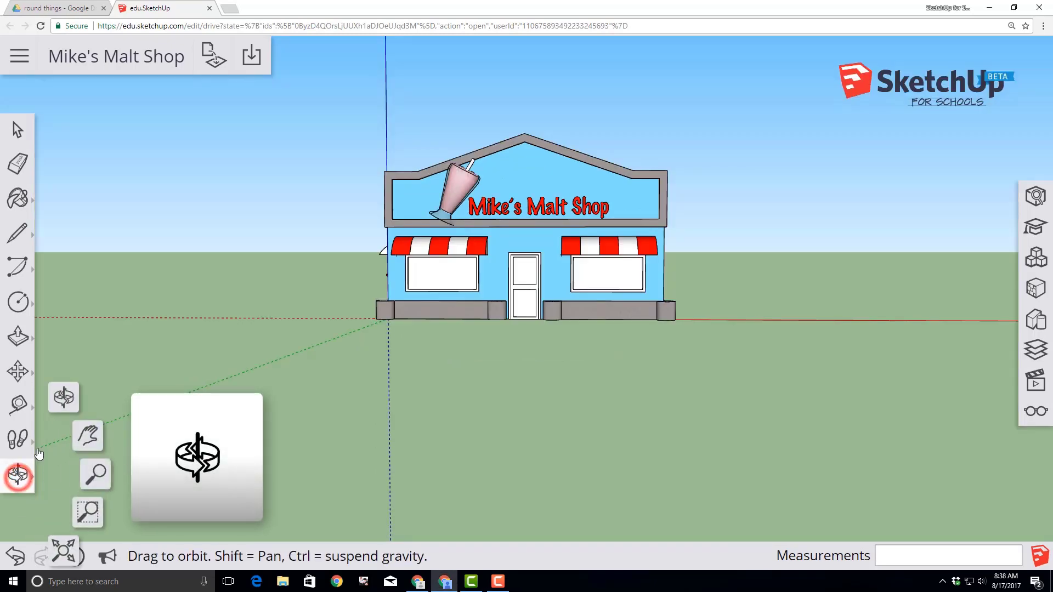
click(70, 397)
drag(151, 387, 423, 370)
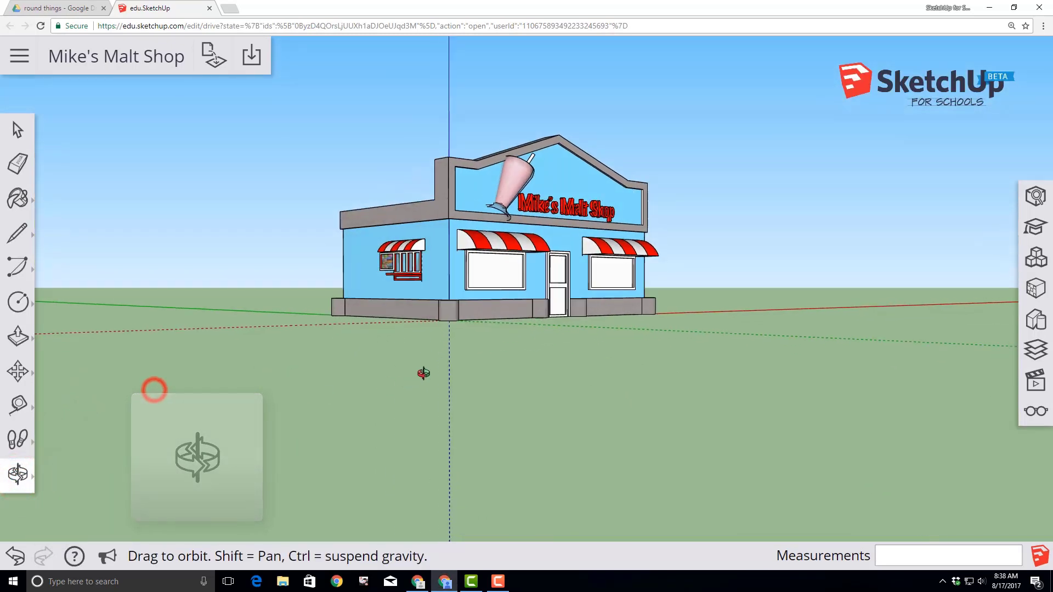
click(1035, 260)
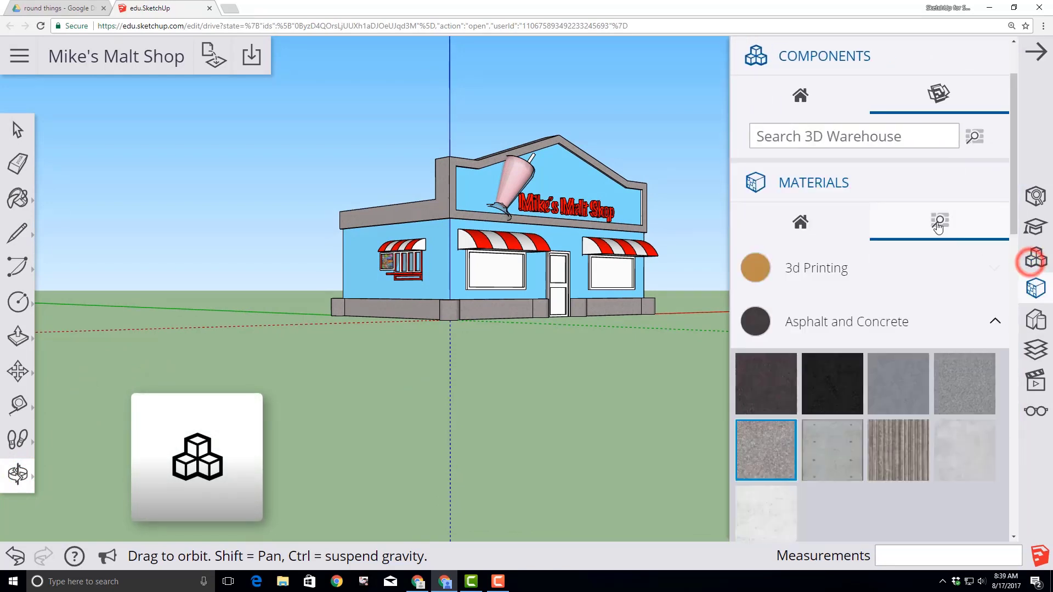
click(910, 138)
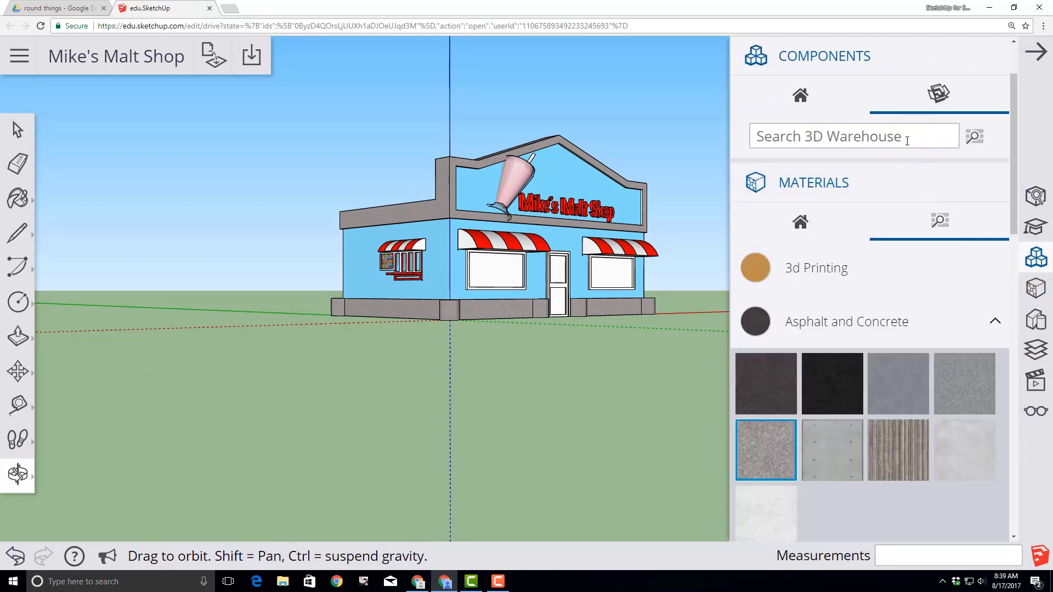
text(sketchup for schools mike)
click(975, 136)
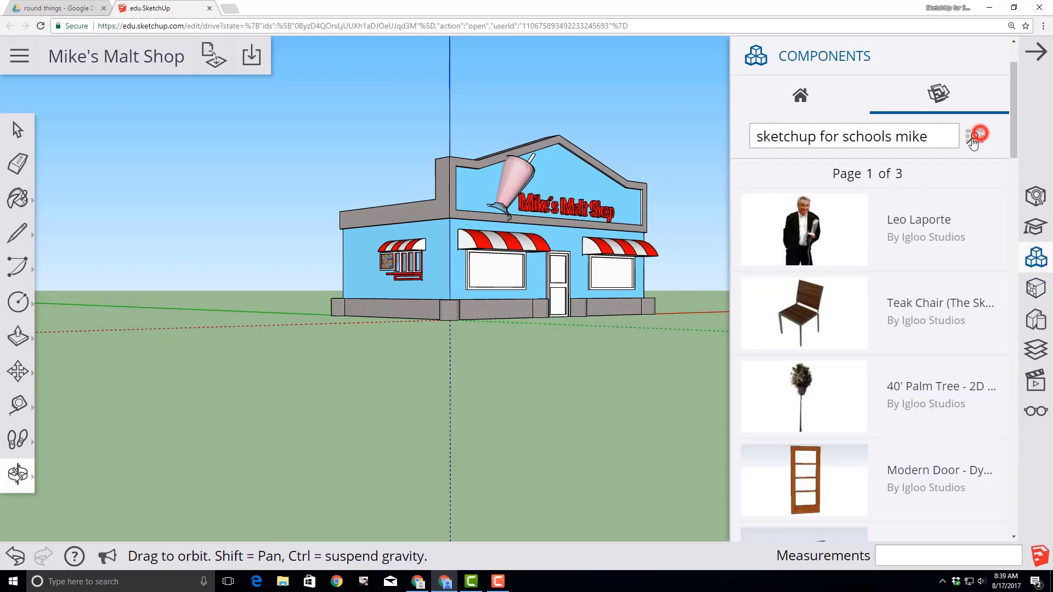
scroll(816, 294, down, 6)
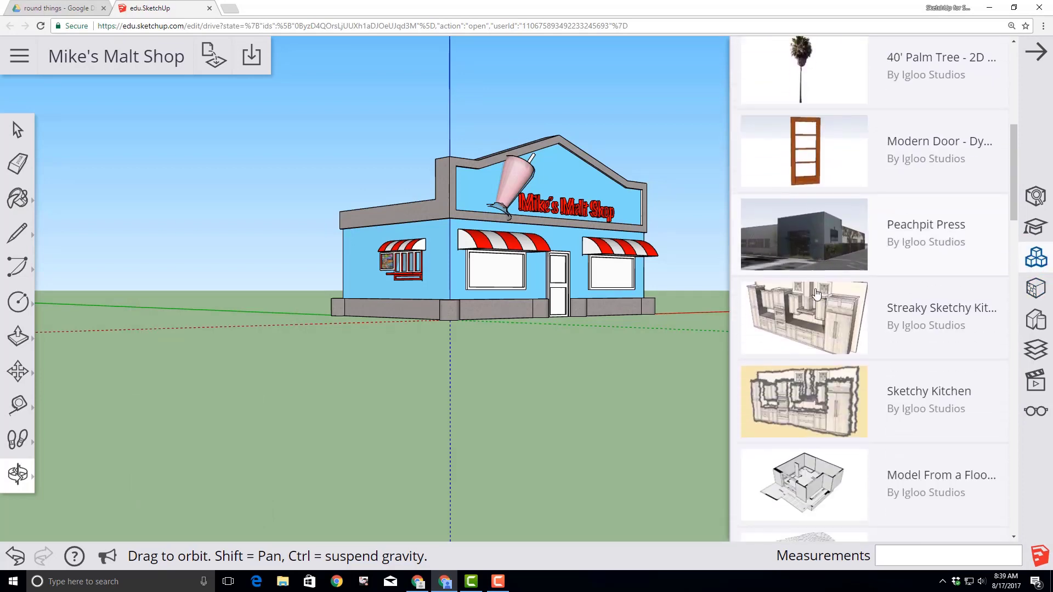
scroll(816, 294, down, 4)
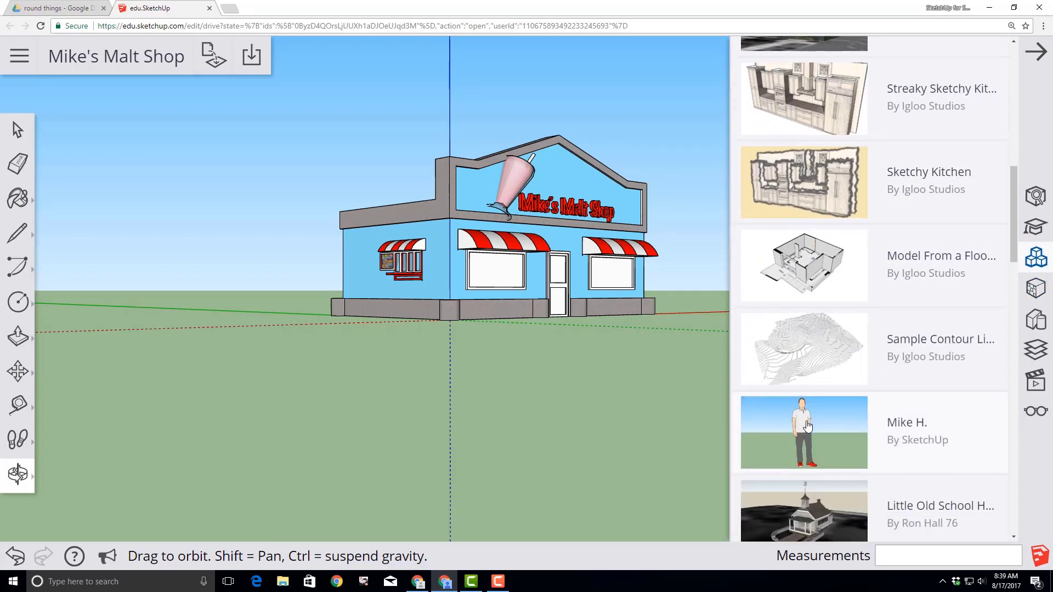
- Place the standing man component on the ground beside the shop's side serving window and move him about 1' towards the window
click(806, 428)
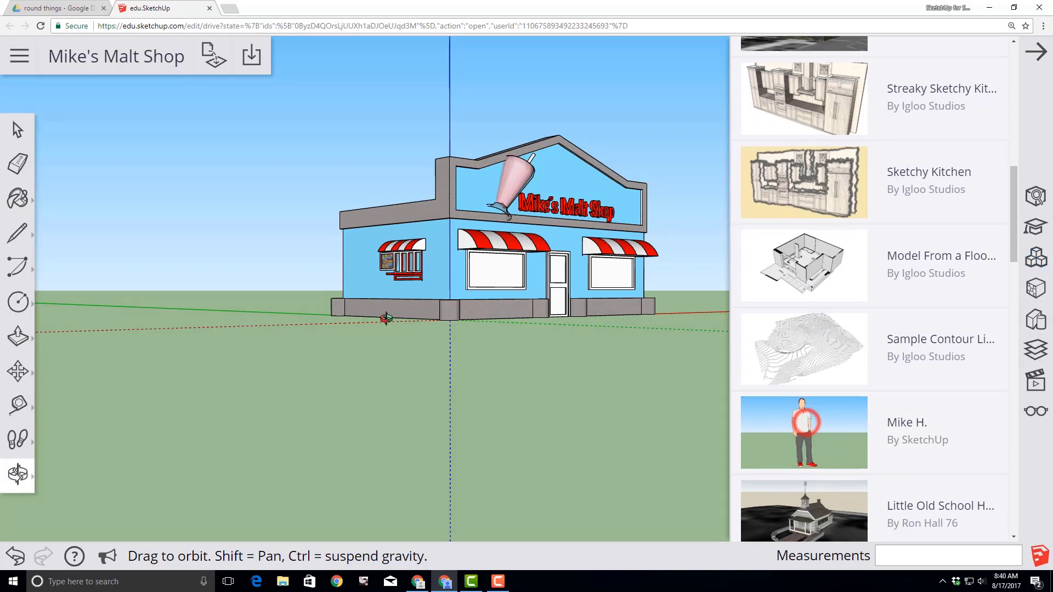
click(788, 451)
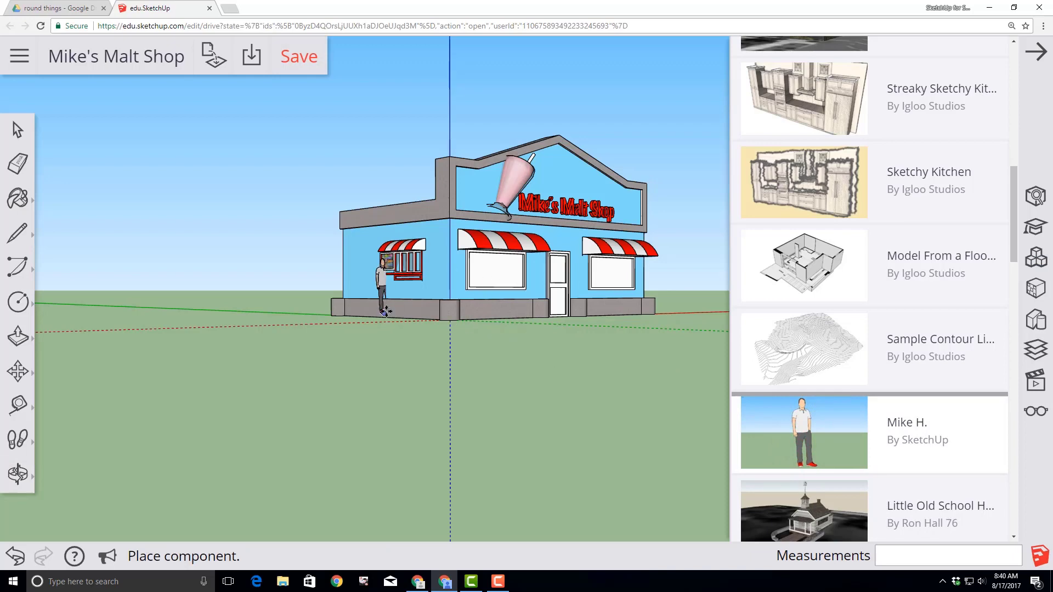
click(378, 327)
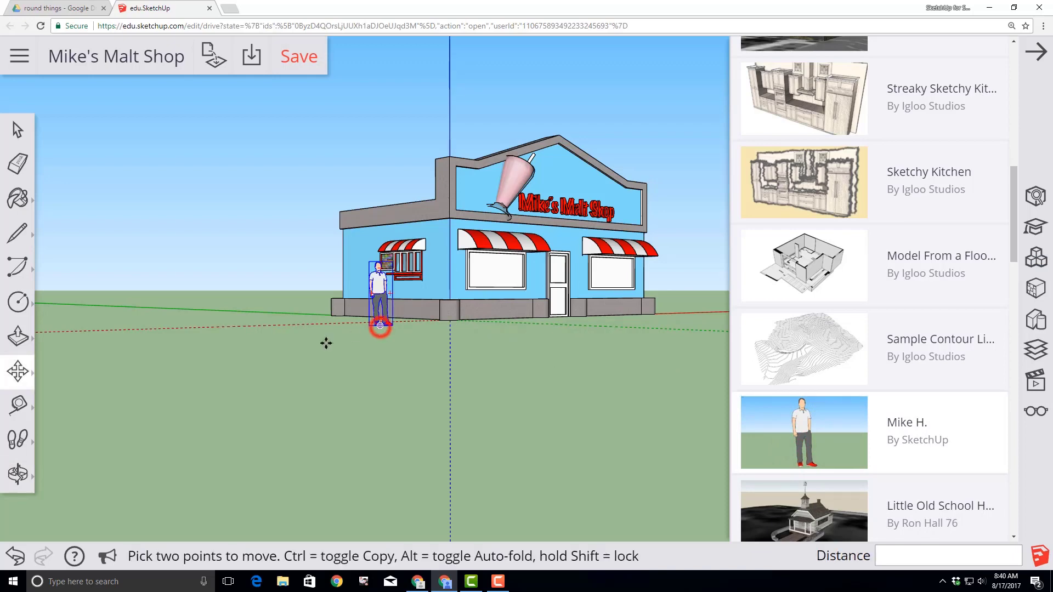
scroll(376, 323, up, 5)
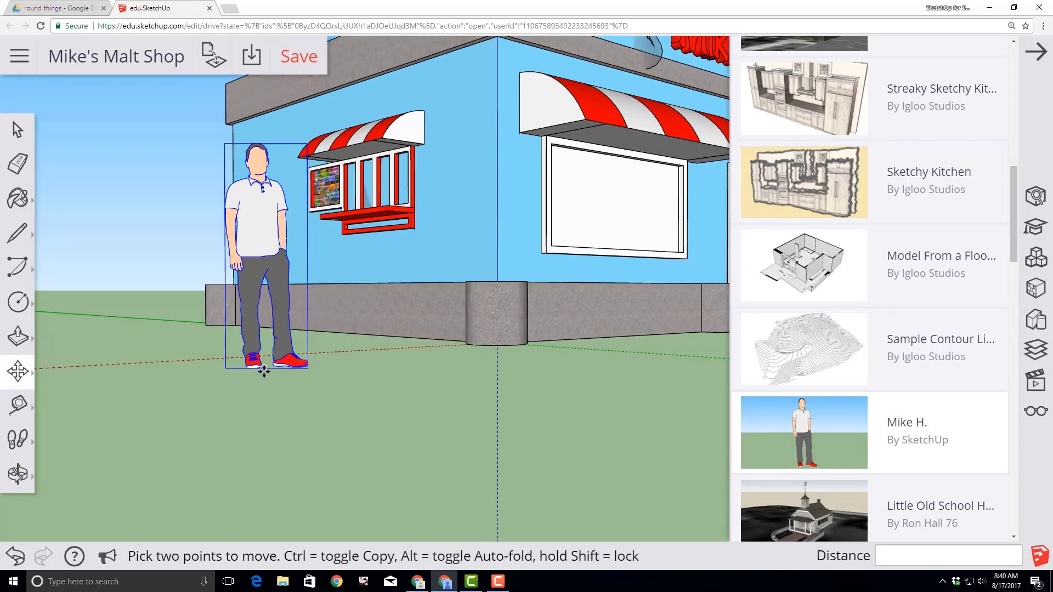
click(264, 371)
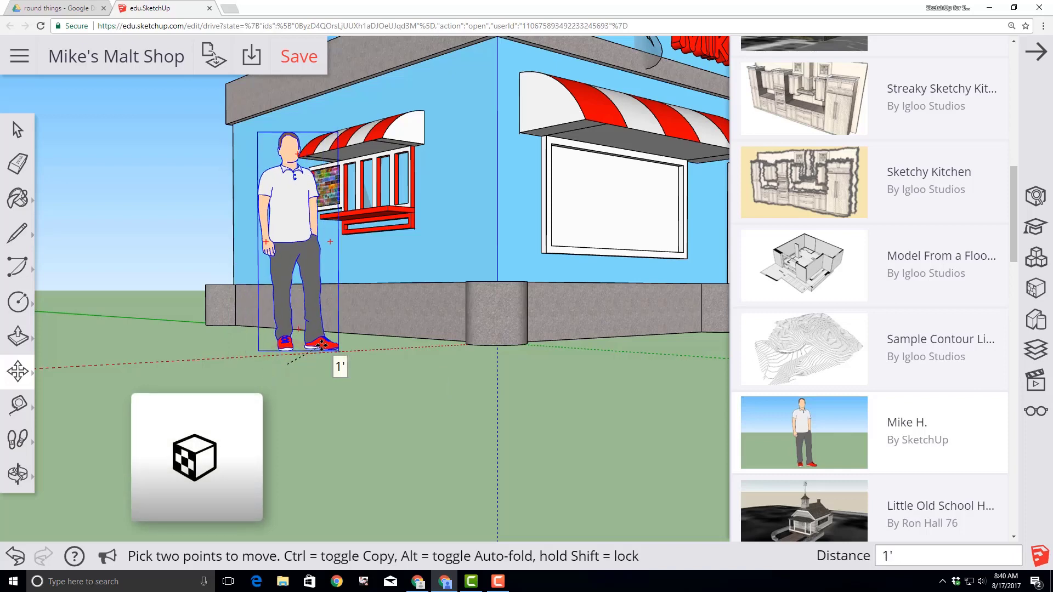
click(321, 344)
- Paint both front window panes with the translucent gray material from Glass and Mirrors
click(1038, 291)
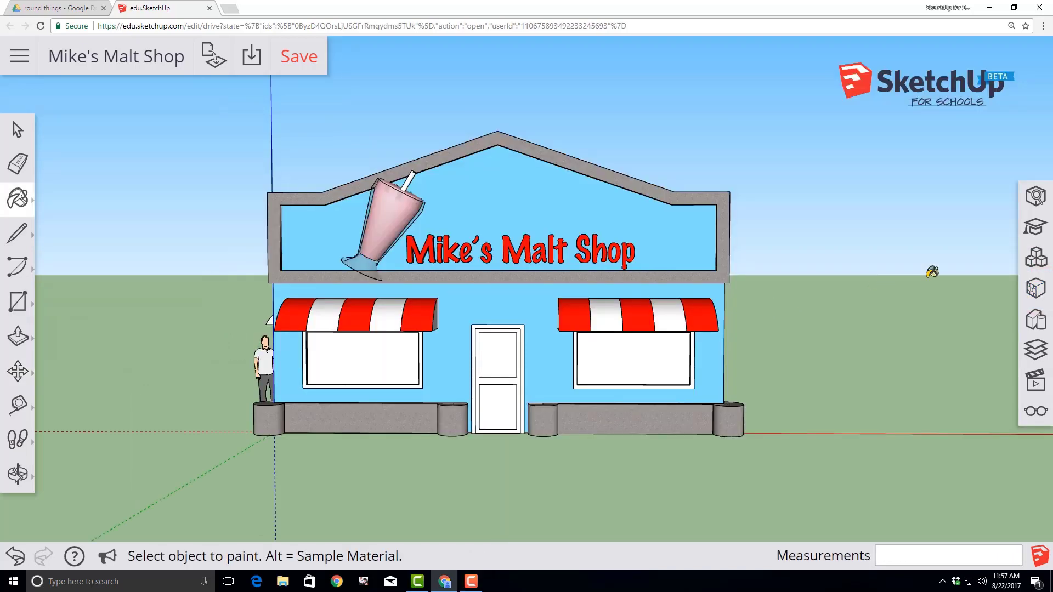
click(1037, 292)
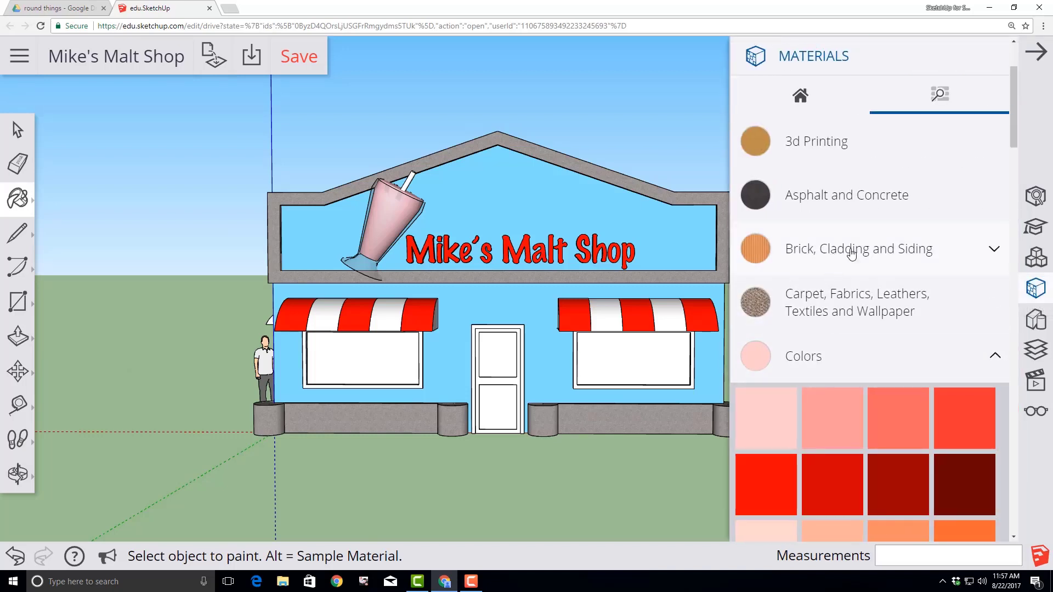
click(934, 104)
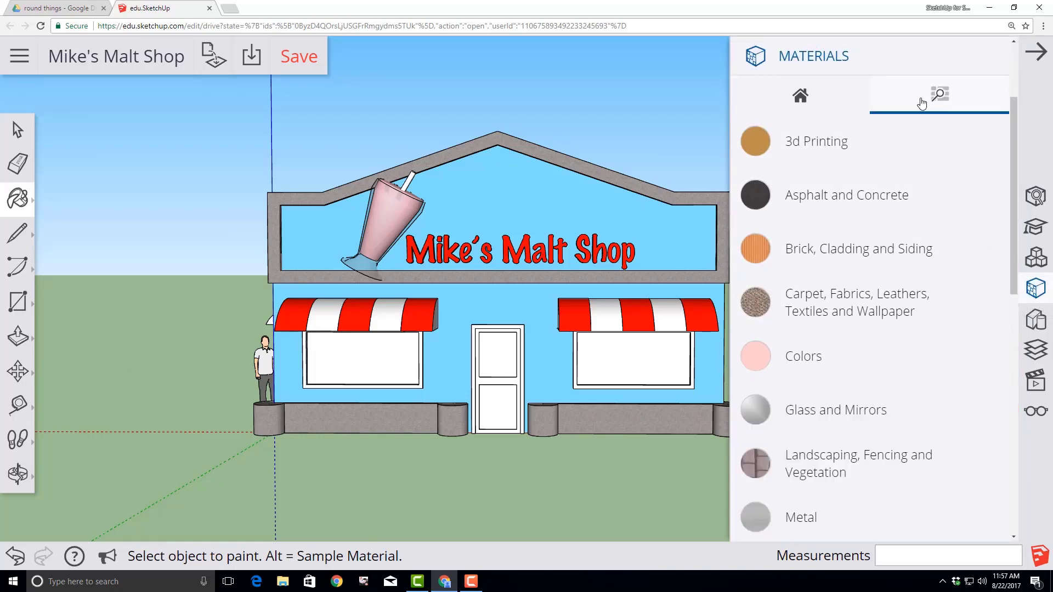
click(828, 427)
scroll(951, 428, down, 4)
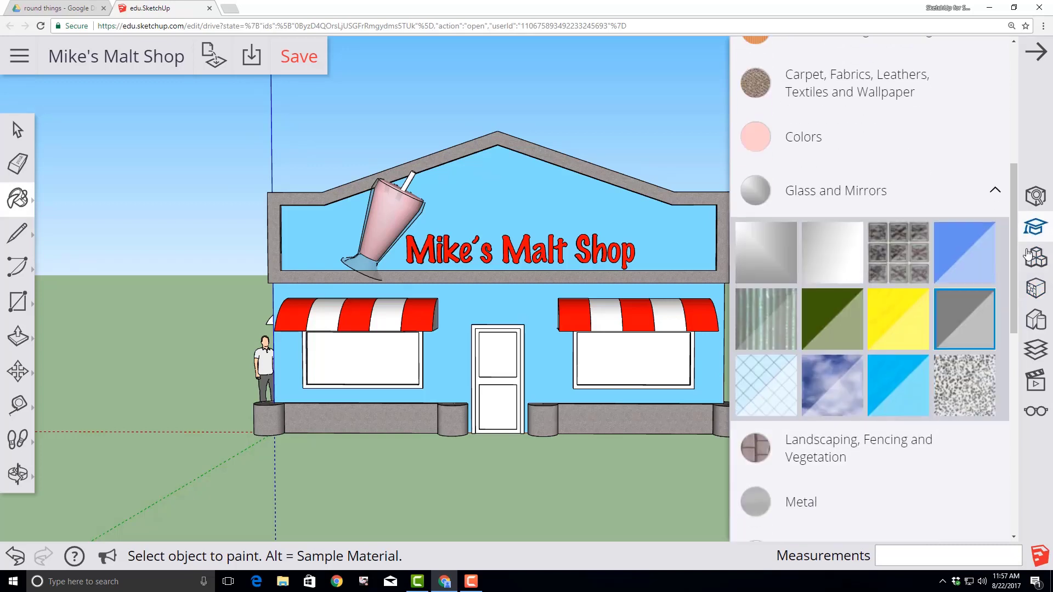
click(370, 357)
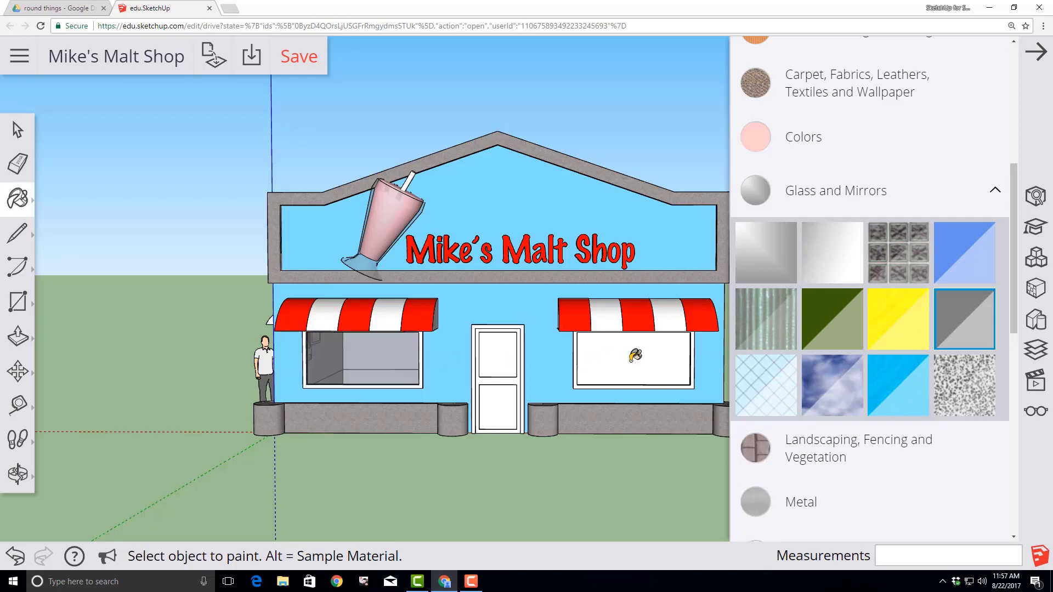
click(640, 355)
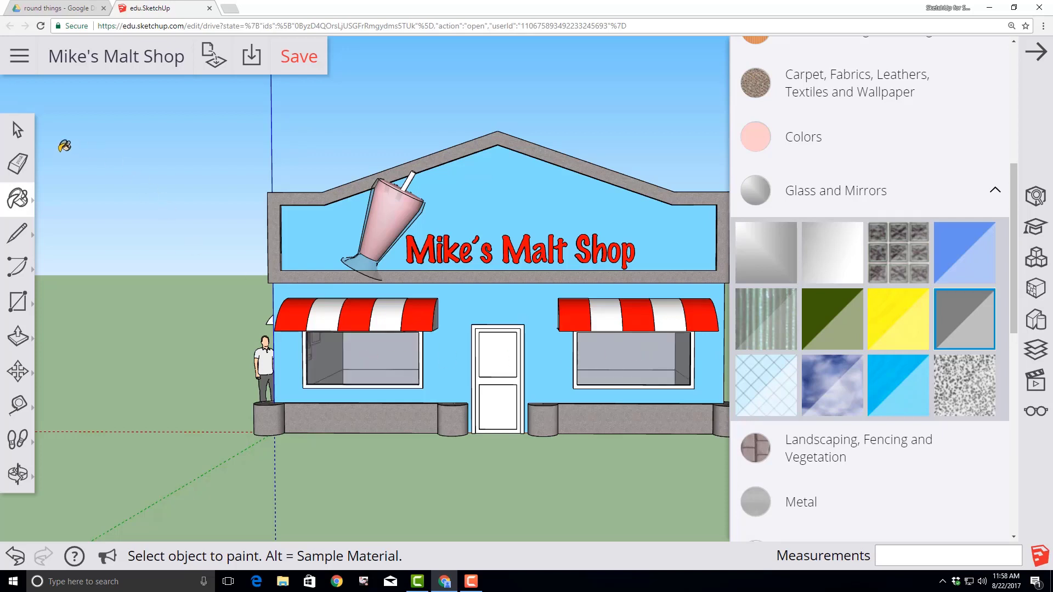
- Open the front door component for editing and paint its two panels with the same translucent gray glass
click(16, 132)
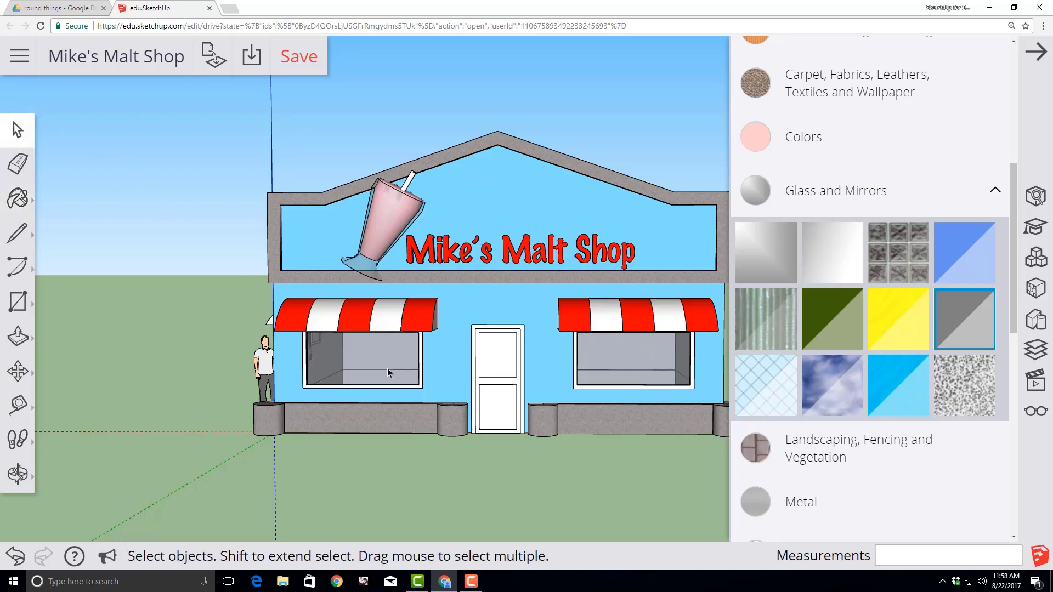
double_click(488, 366)
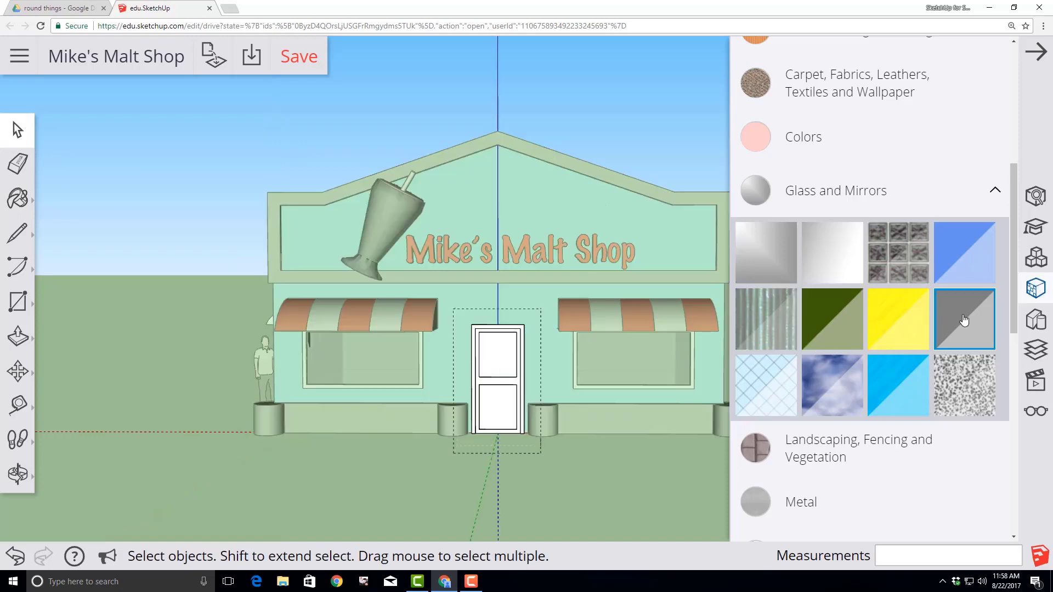
click(963, 320)
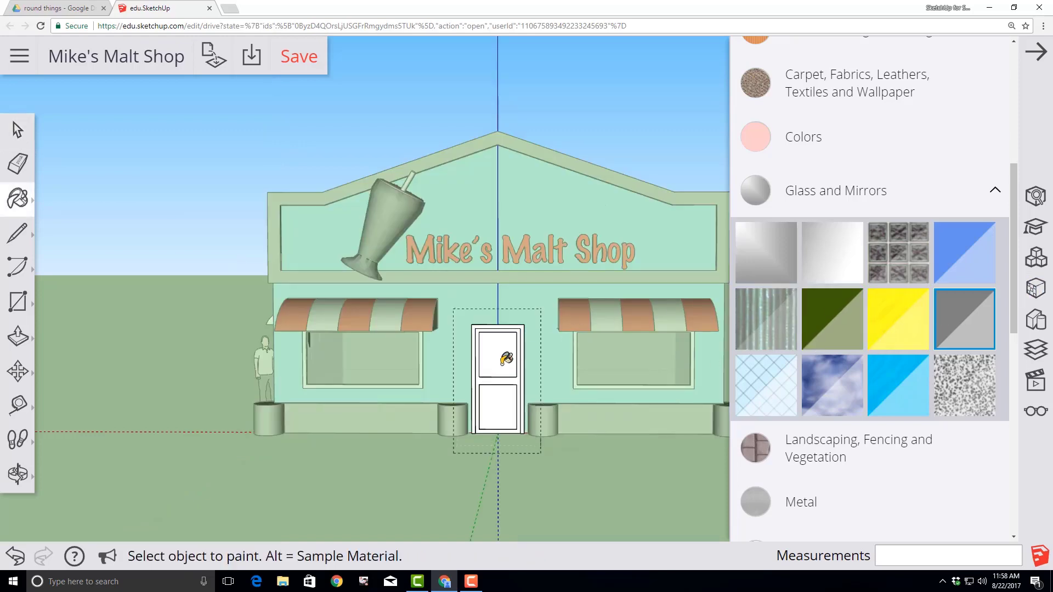
scroll(504, 359, up, 5)
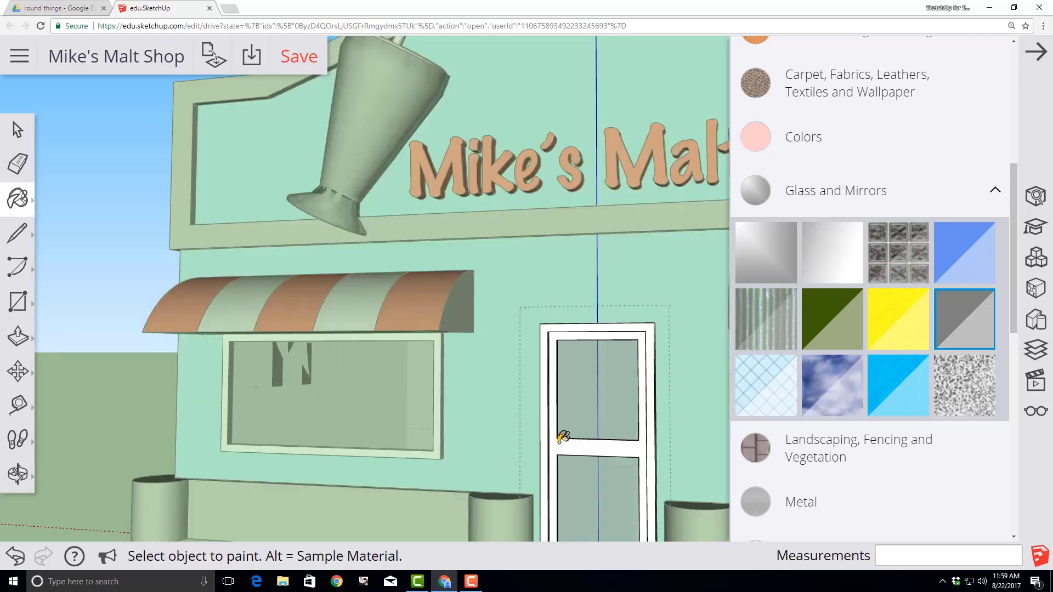
- Paint the outer frame of the front door bright red from the Colors materials and finish editing the door
click(1035, 288)
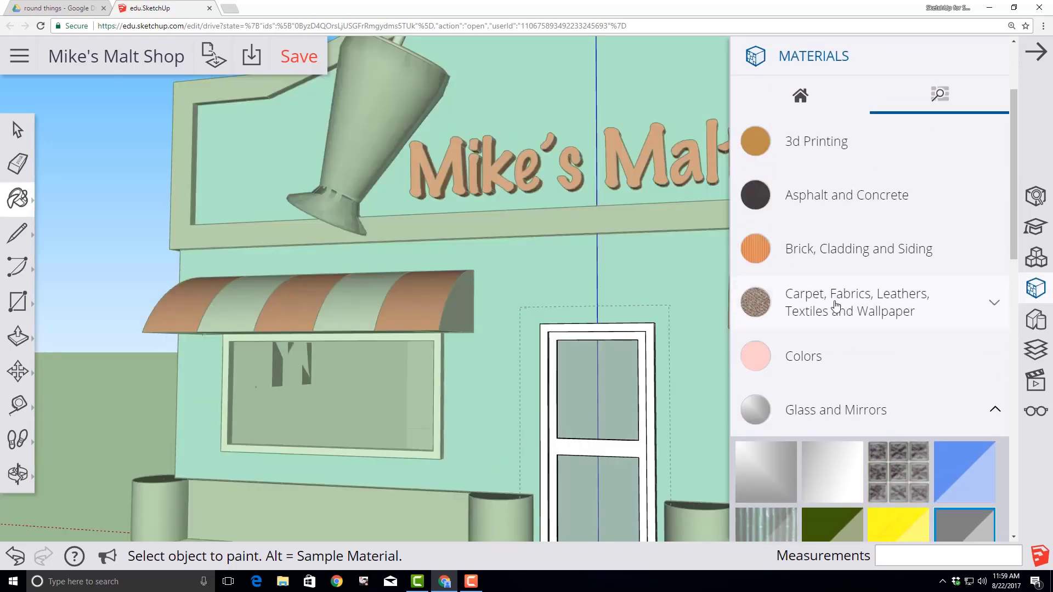
click(803, 356)
scroll(787, 394, down, 2)
click(775, 364)
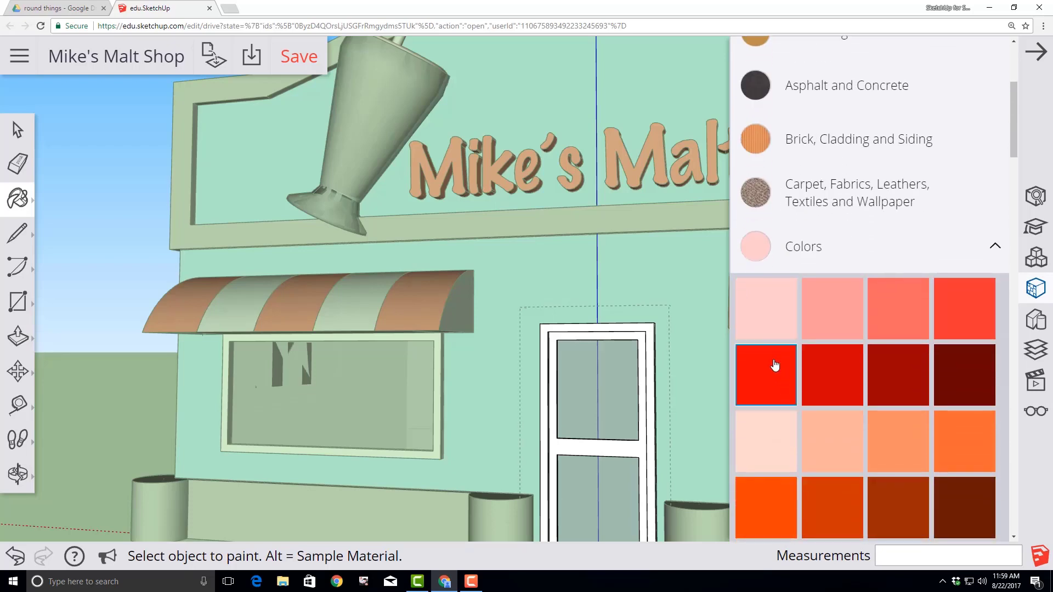
click(653, 427)
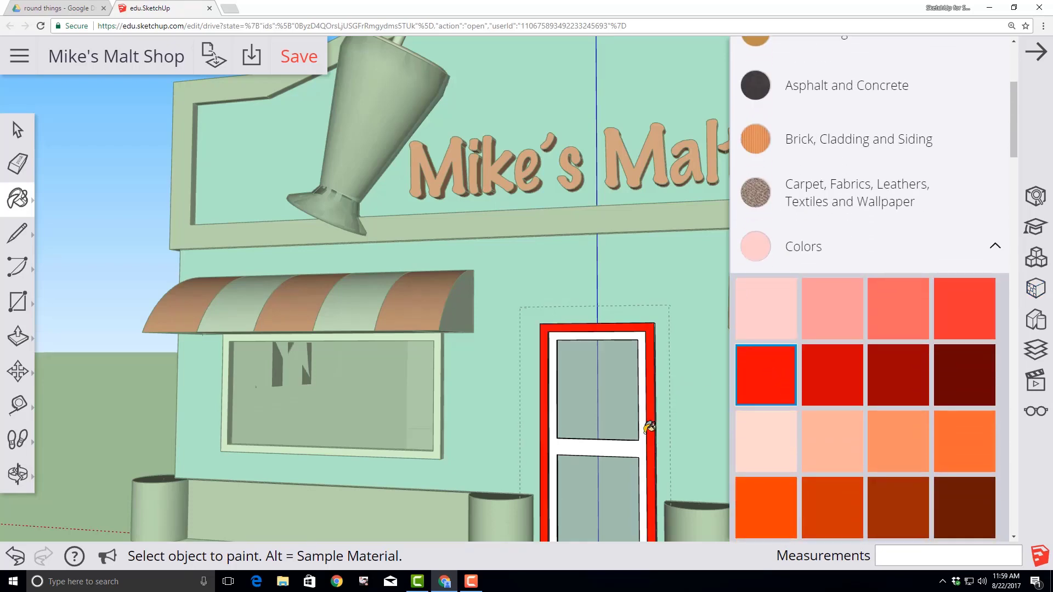
scroll(600, 399, down, 2)
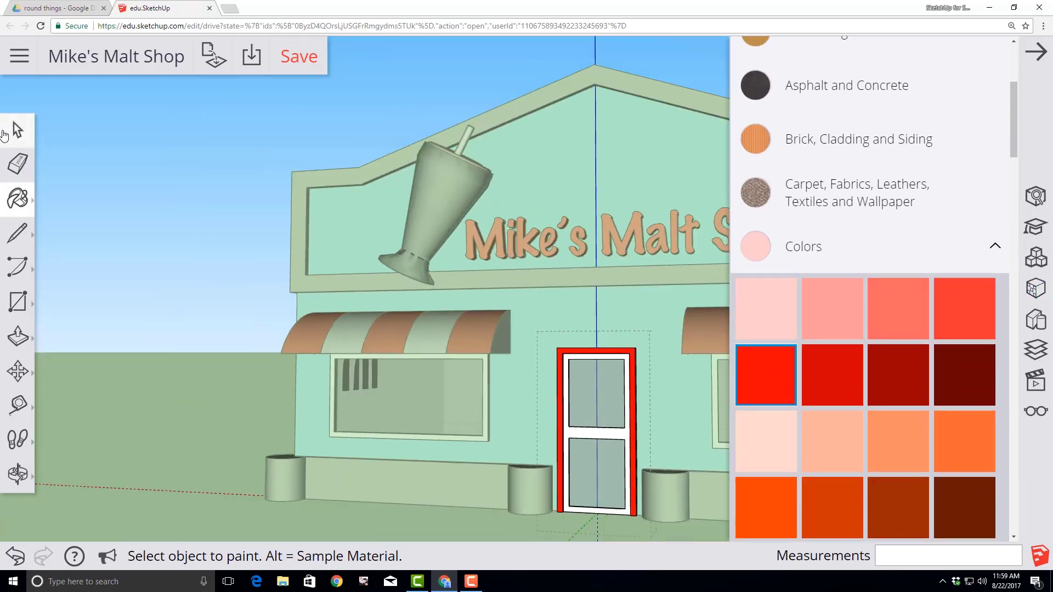
click(19, 131)
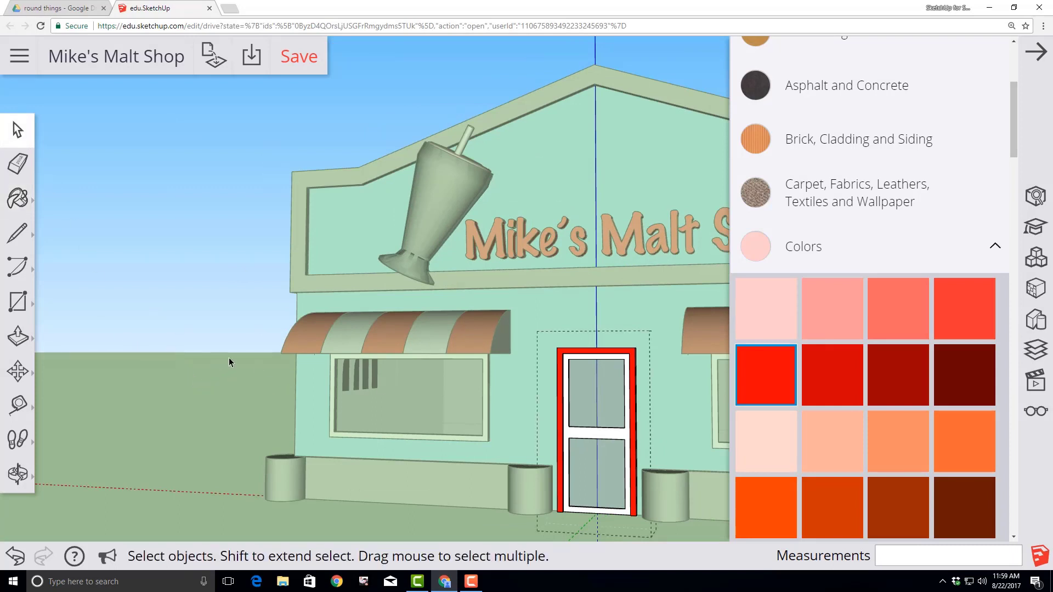
click(238, 299)
- Save the shop model with its painted door and glazed front windows
middle_drag(227, 361, 277, 402)
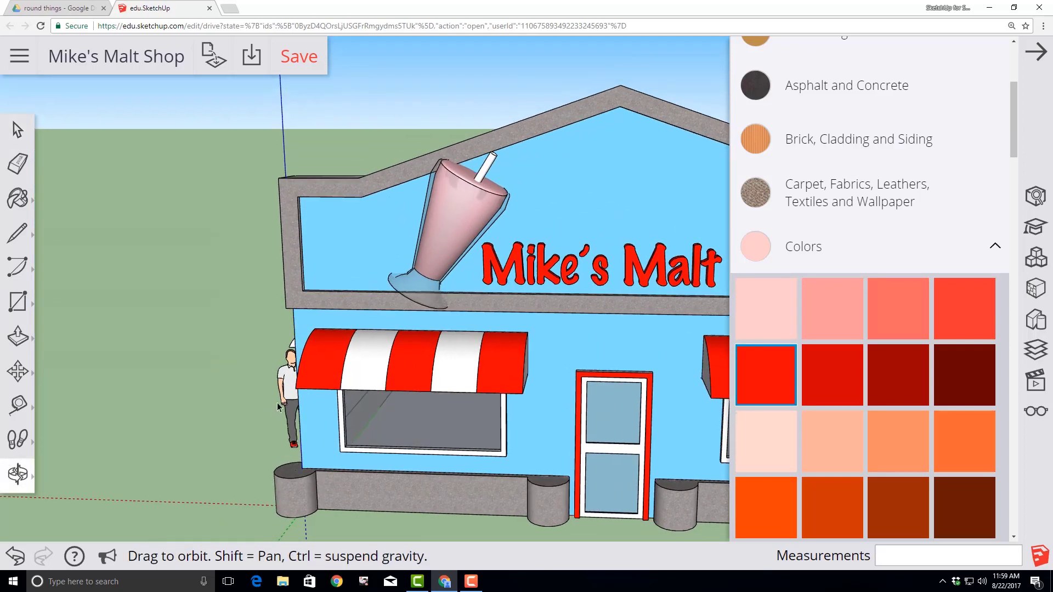
scroll(278, 406, down, 5)
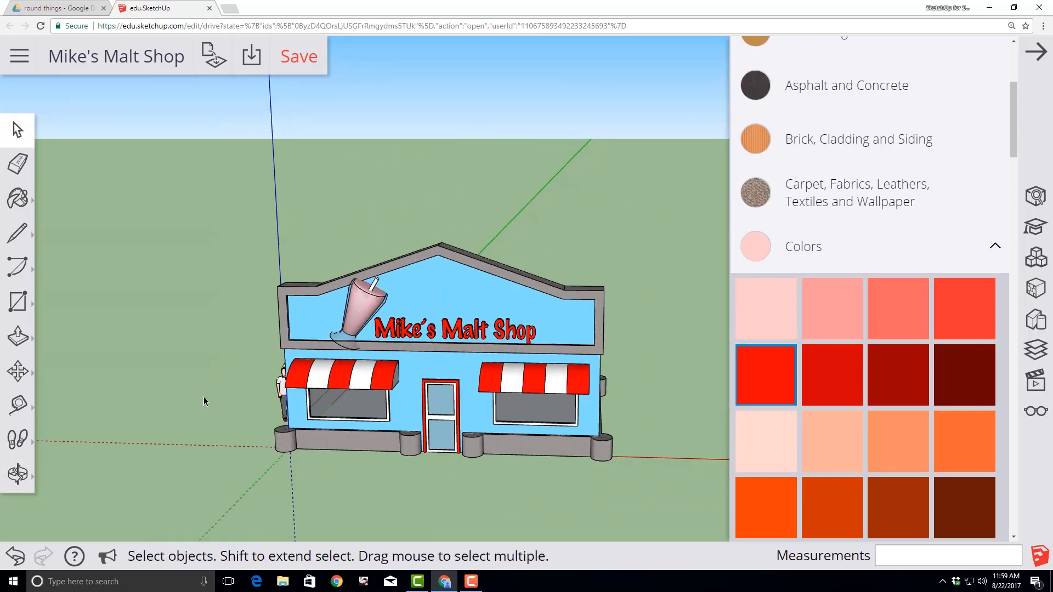
click(293, 71)
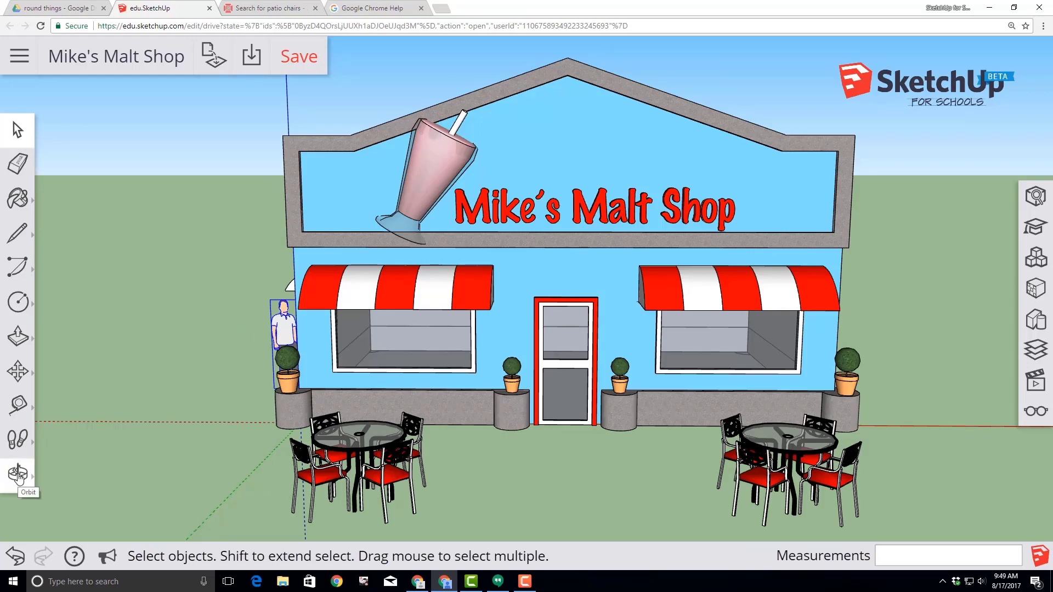
- Inspect the shop front with its patio tables and potted plants from both sides and save the model
click(18, 475)
click(62, 398)
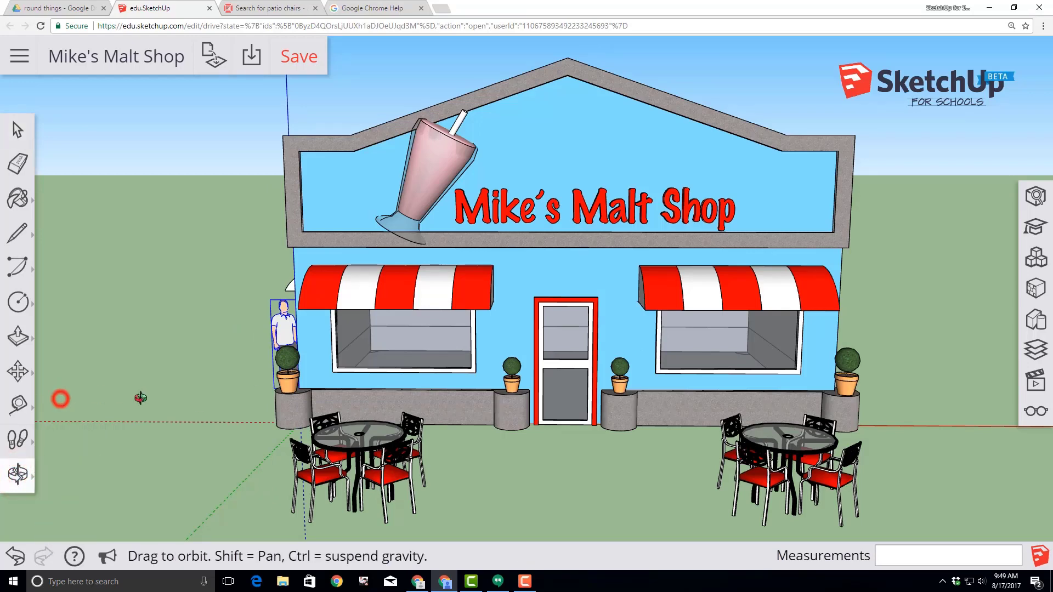
drag(170, 441, 3, 438)
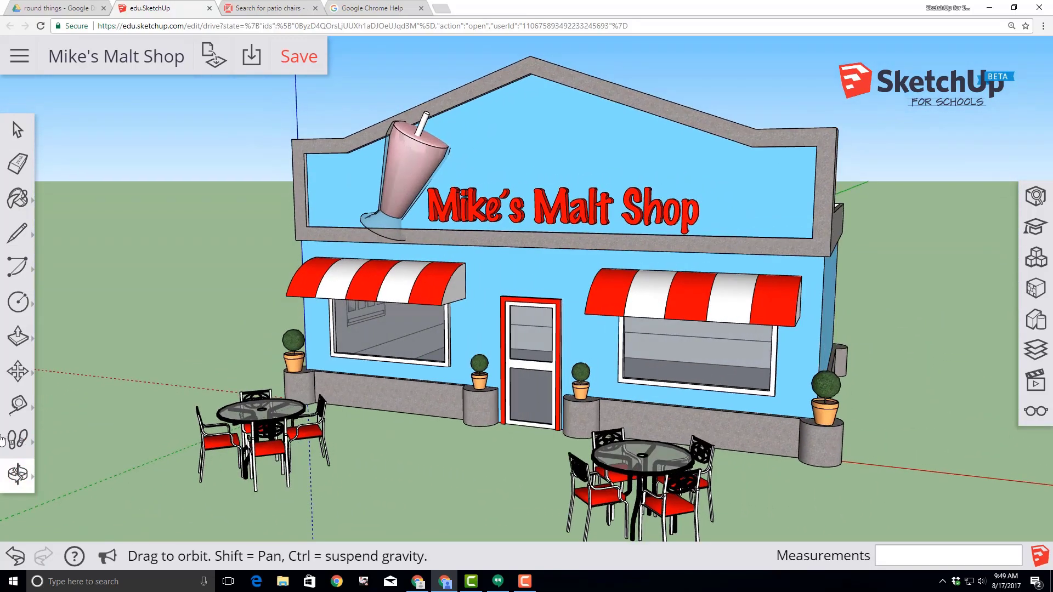
drag(82, 427, 266, 402)
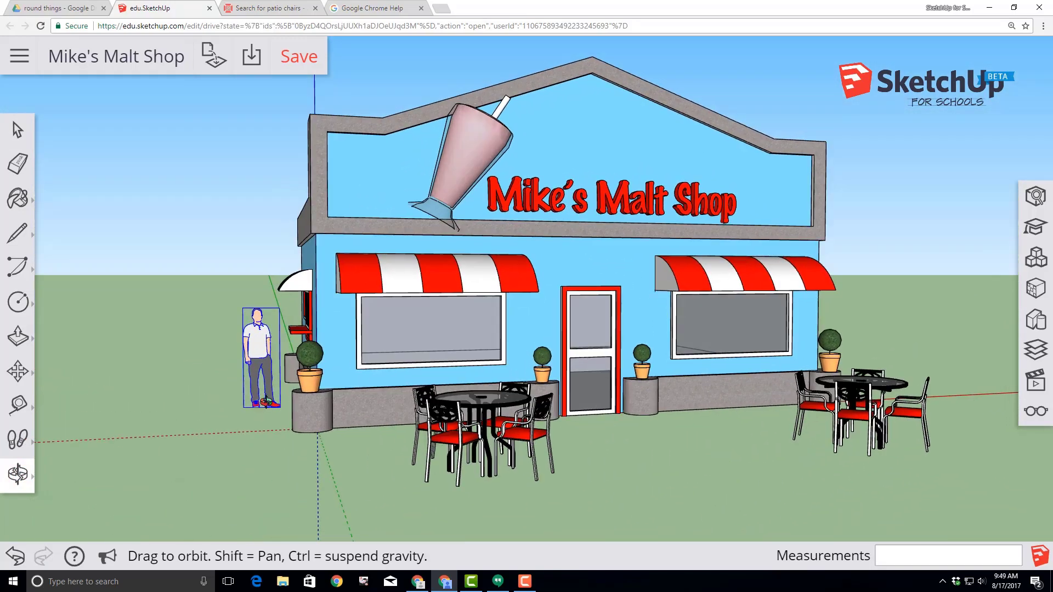
click(299, 57)
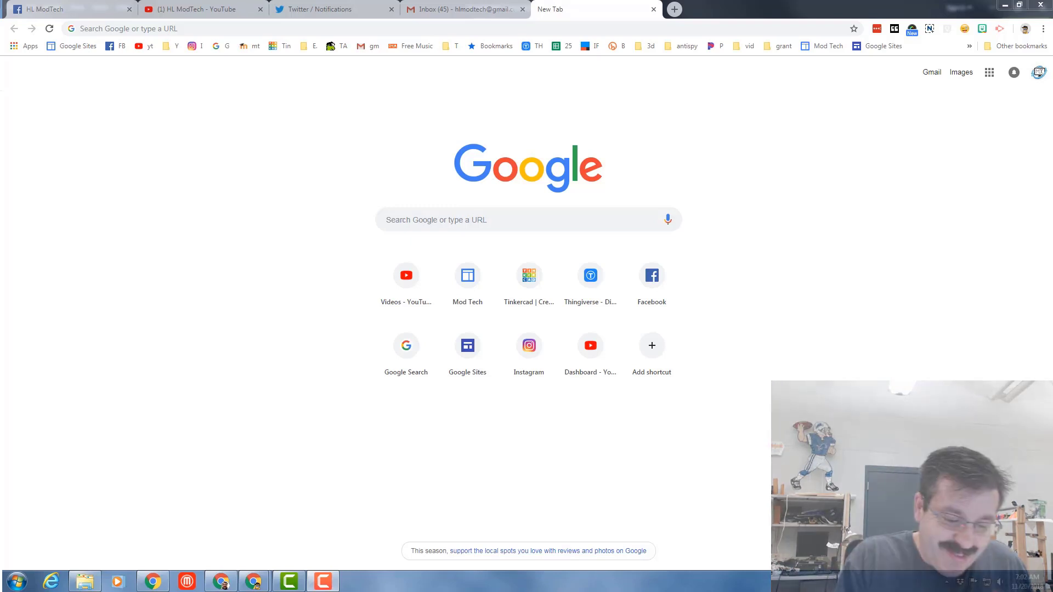
- In a new Chrome tab, search Google for my.sketchup
click(236, 31)
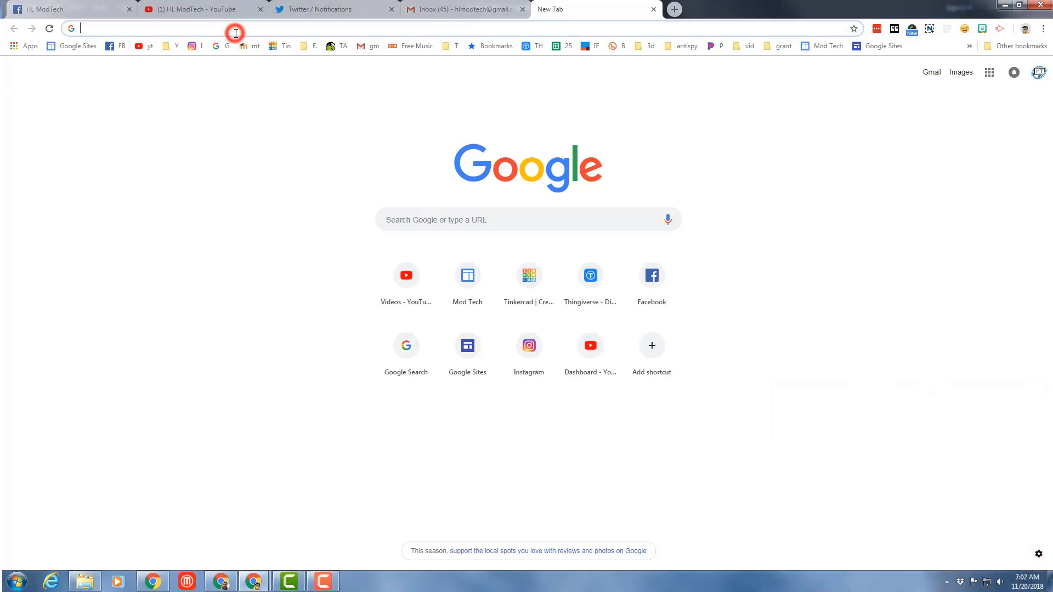
text(m)
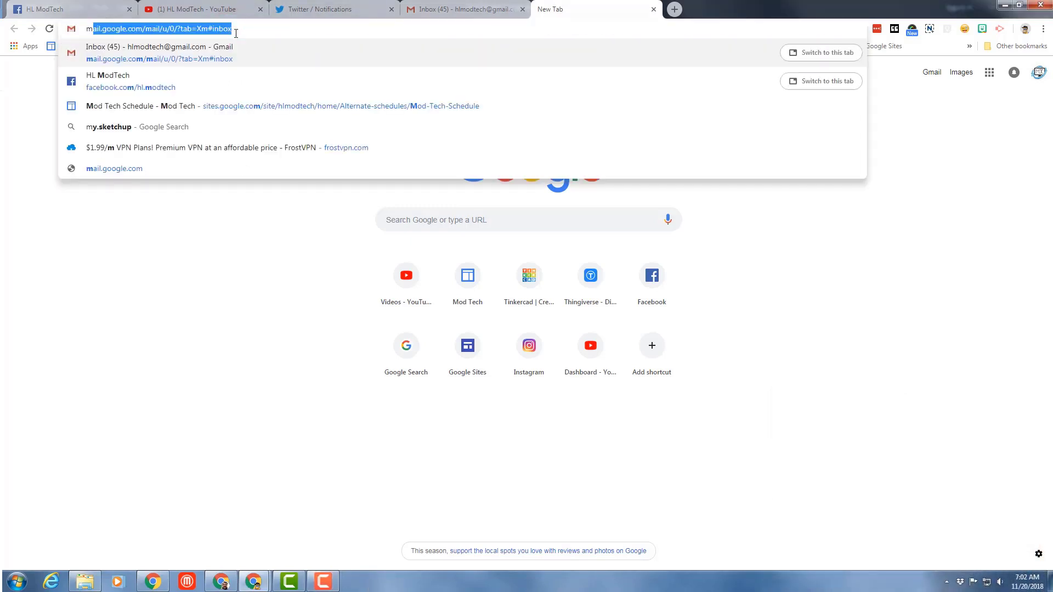
text(y.)
key(Return)
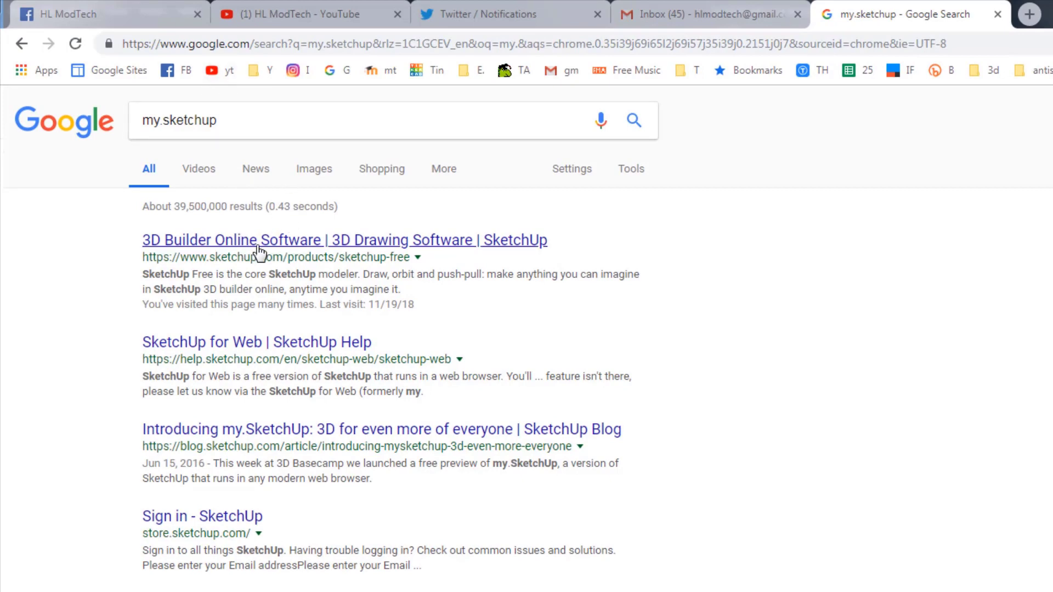
- Open the SketchUp Free product page, start modeling and sign in with the Google account
click(328, 241)
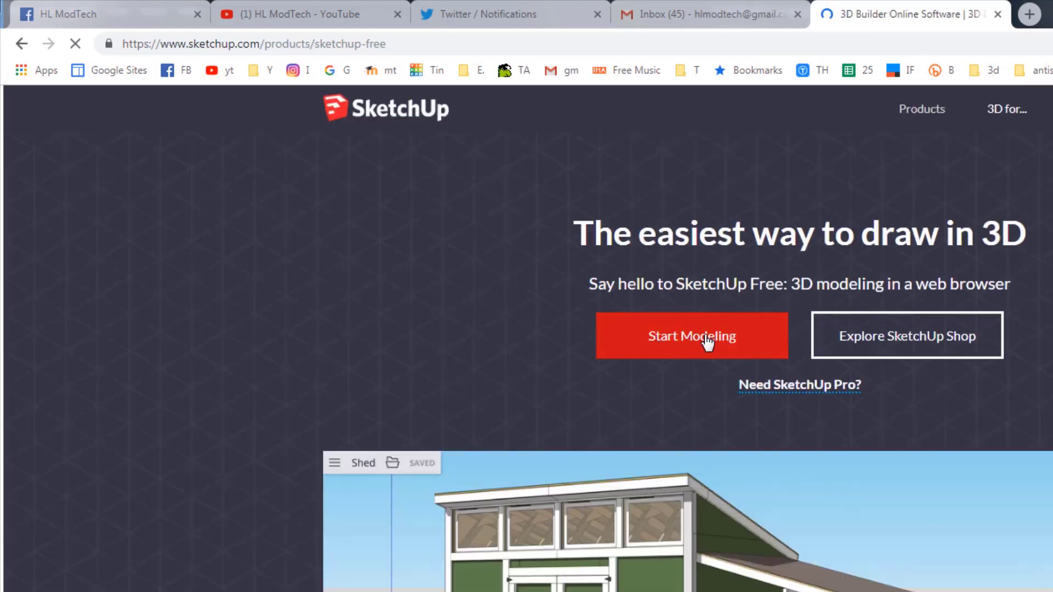
click(706, 338)
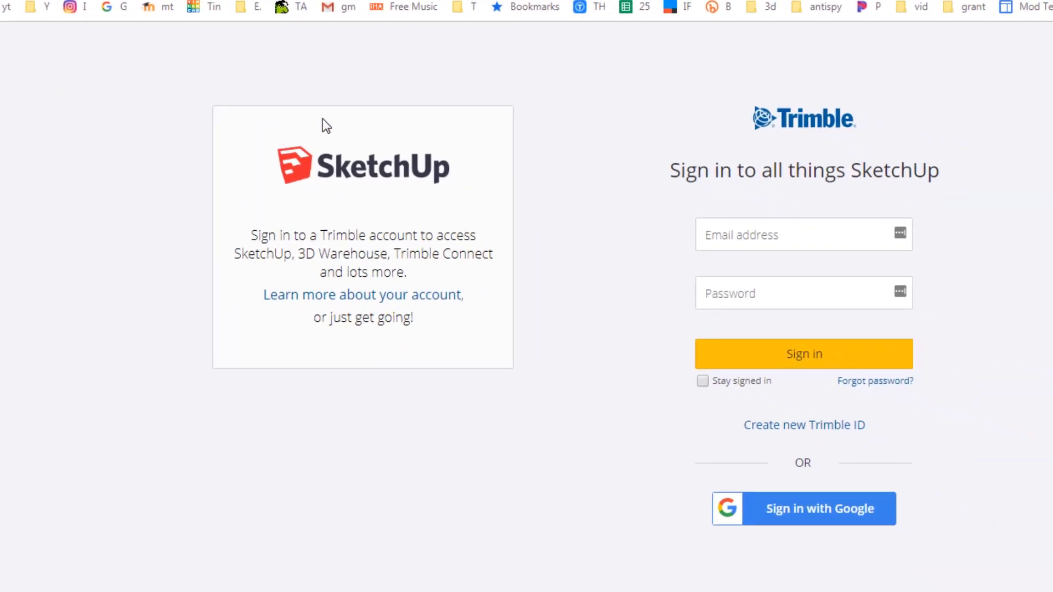
click(797, 518)
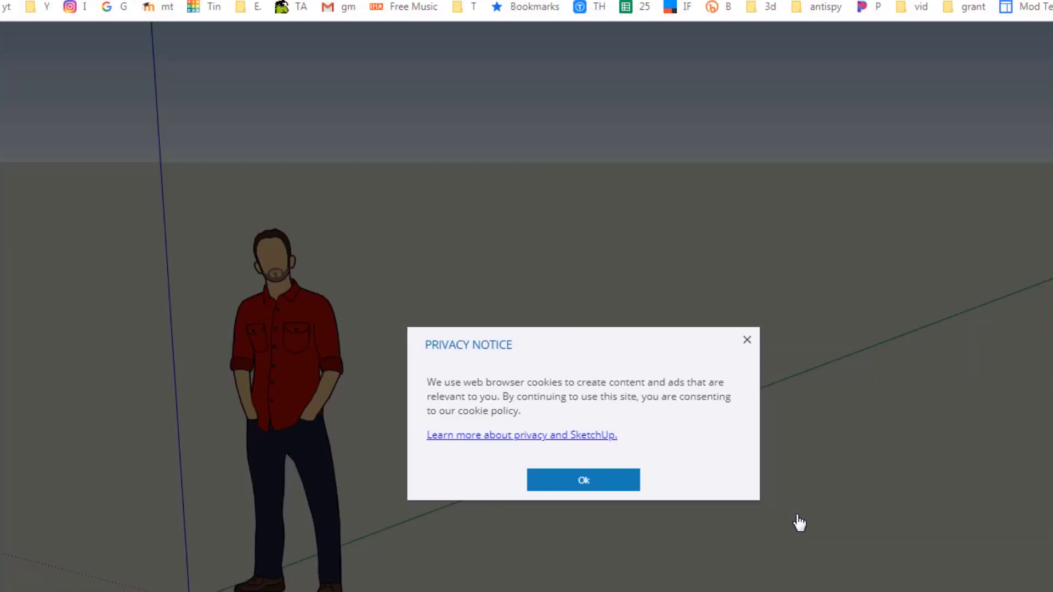
- Accept the privacy notice and open the Trimble Connect projects list from the untitled model
click(597, 483)
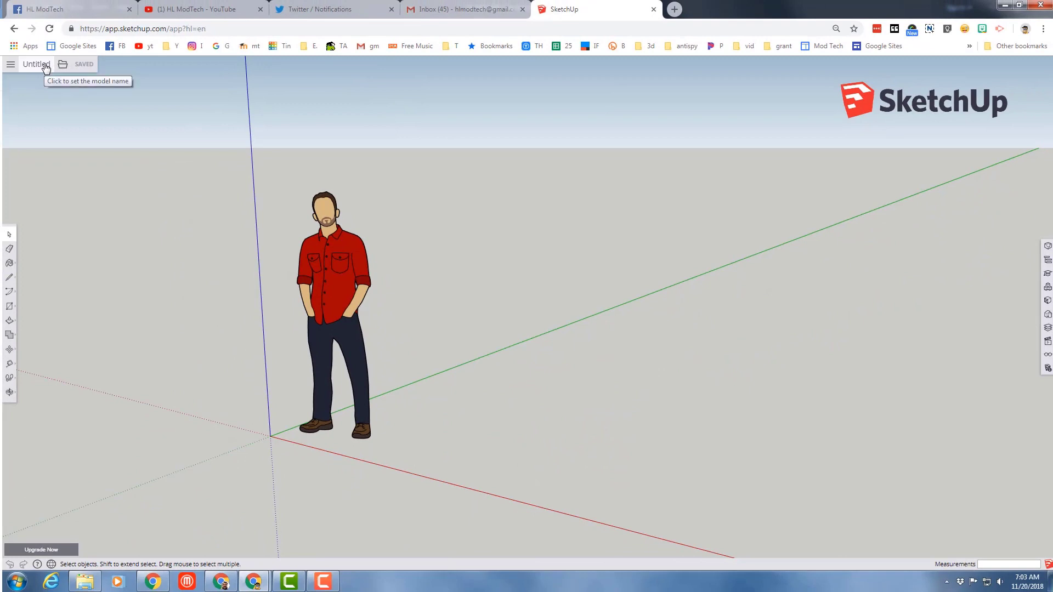
click(46, 66)
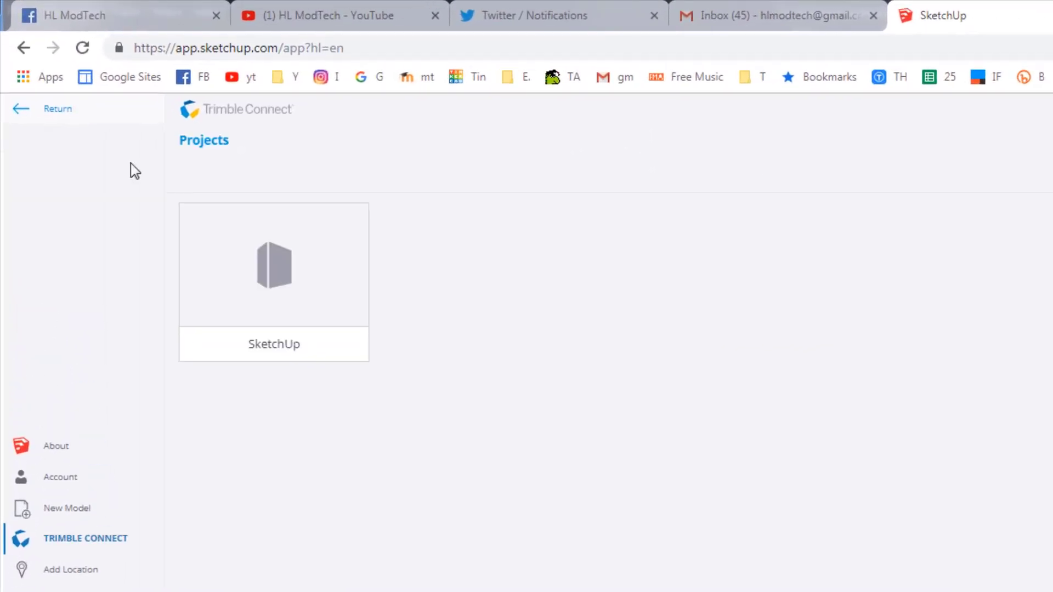
- Save the model as wilder vt in the SketchUp project folder and delete the default person figure
click(258, 307)
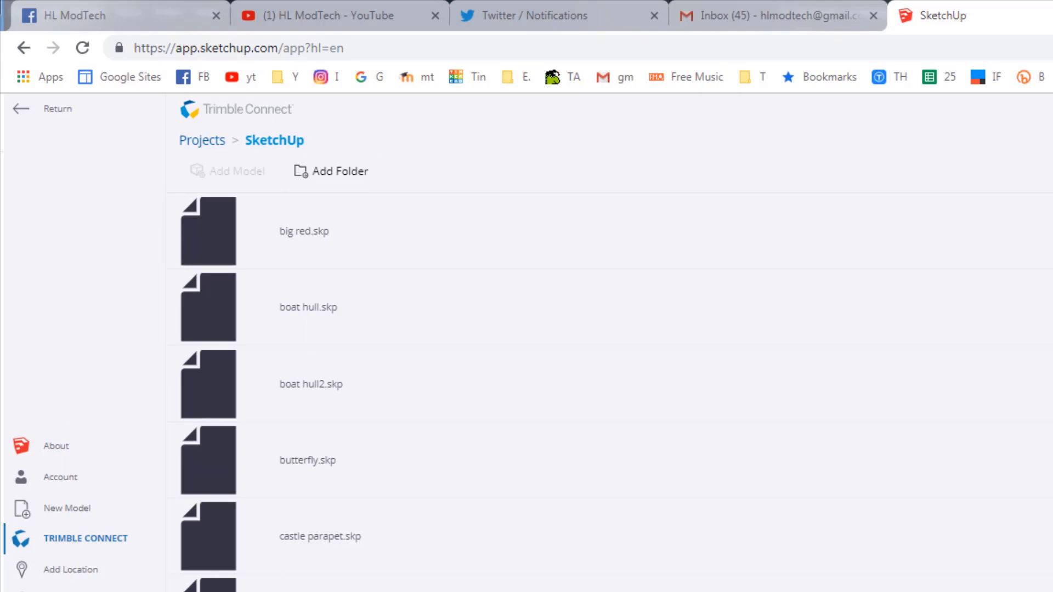
text(wilder vt)
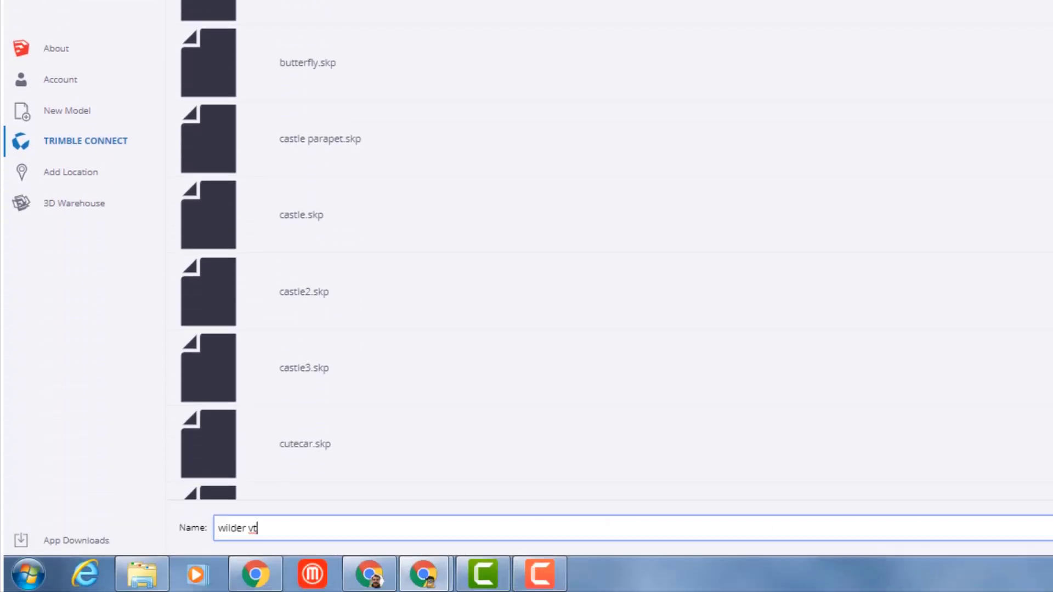
key(Return)
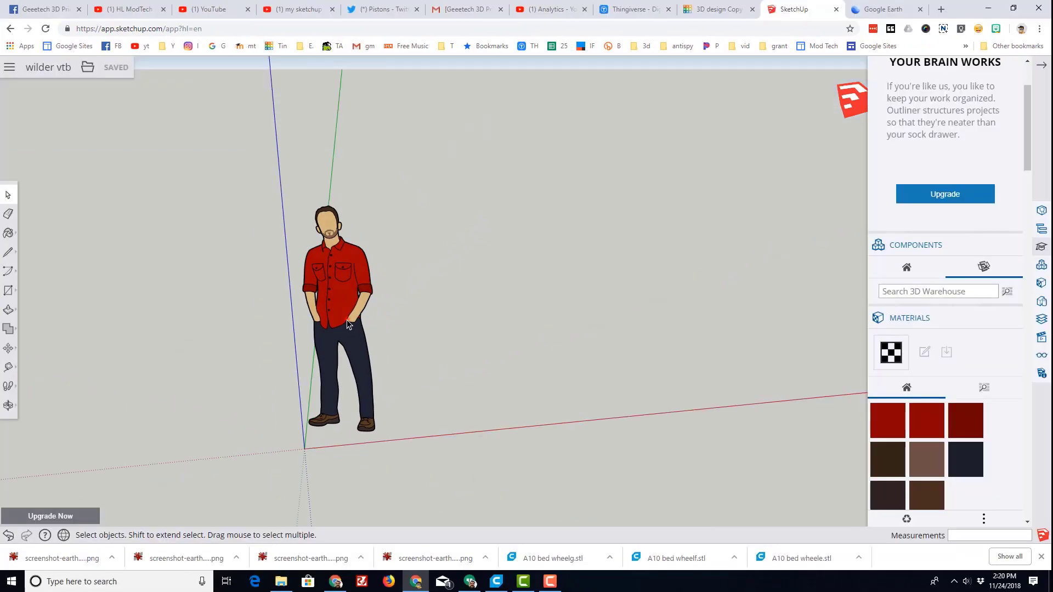
click(346, 324)
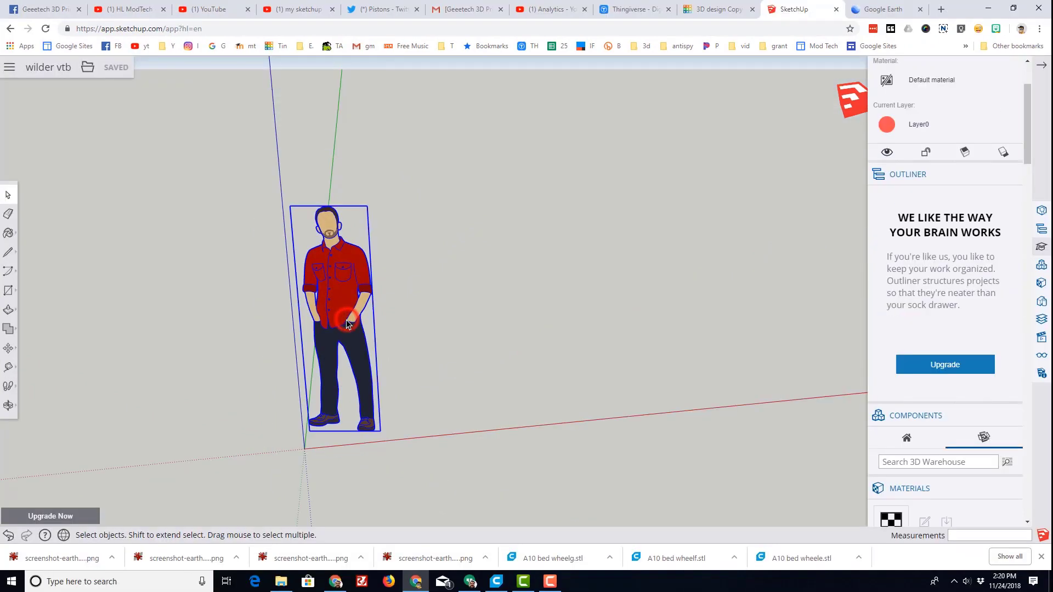
key(Delete)
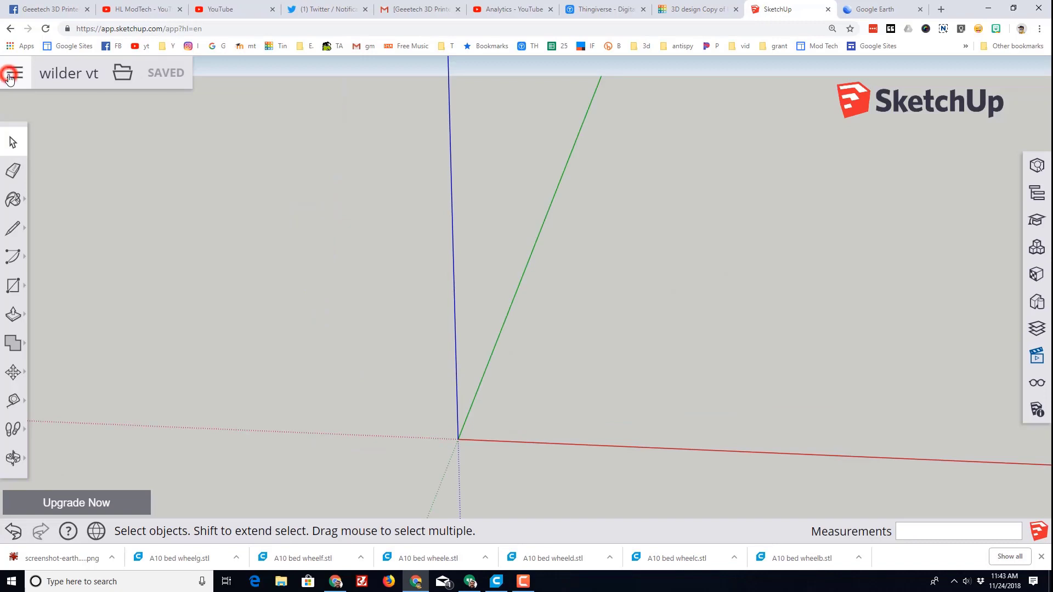
- Examine the Add Location map around Wilder, White River Junction, VT at different scales and return to the model
click(10, 77)
click(80, 363)
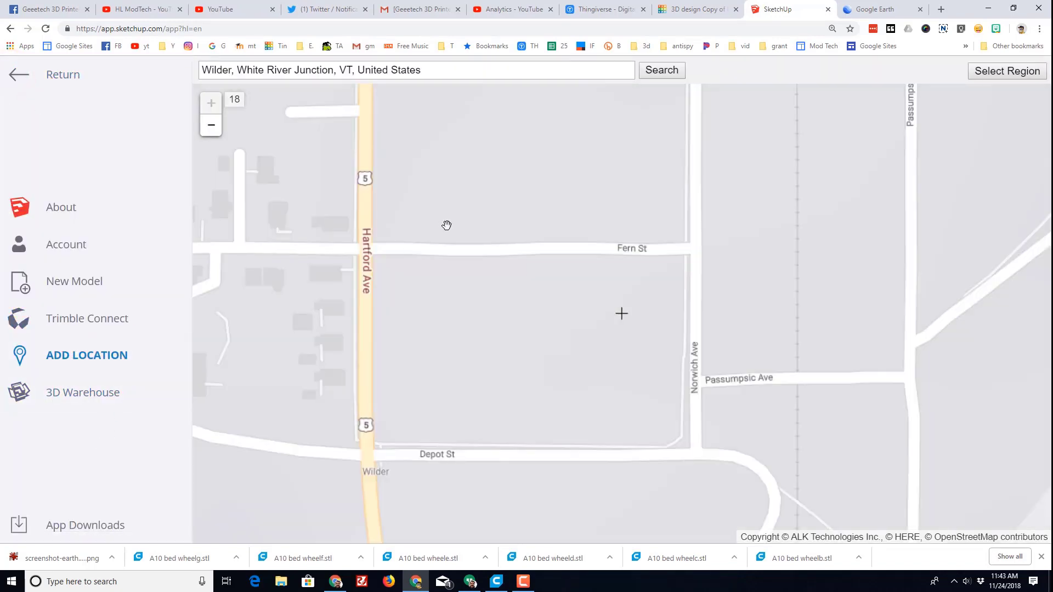
scroll(309, 308, down, 1)
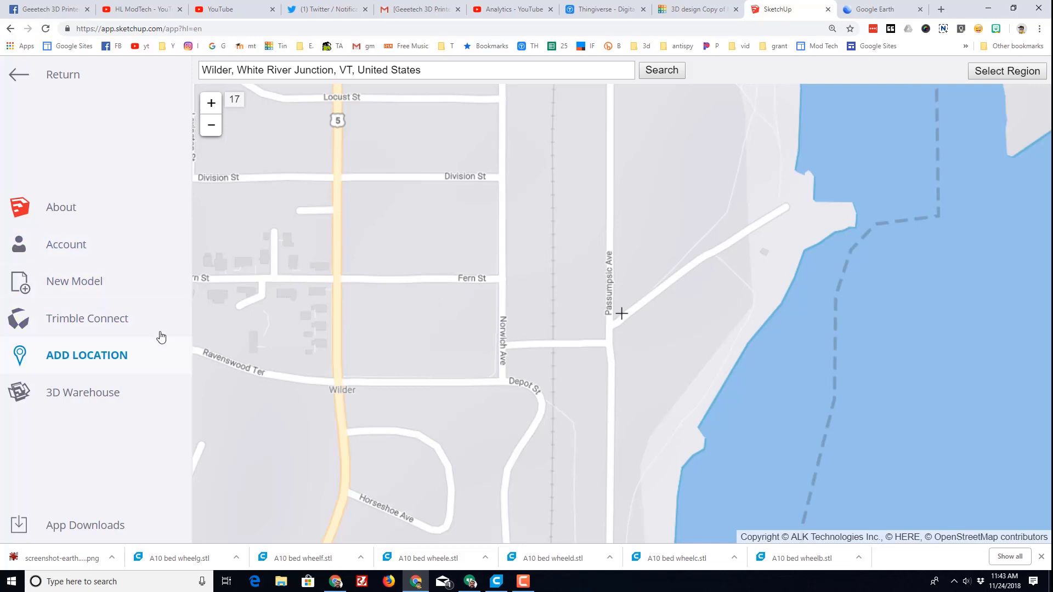
scroll(476, 328, up, 1)
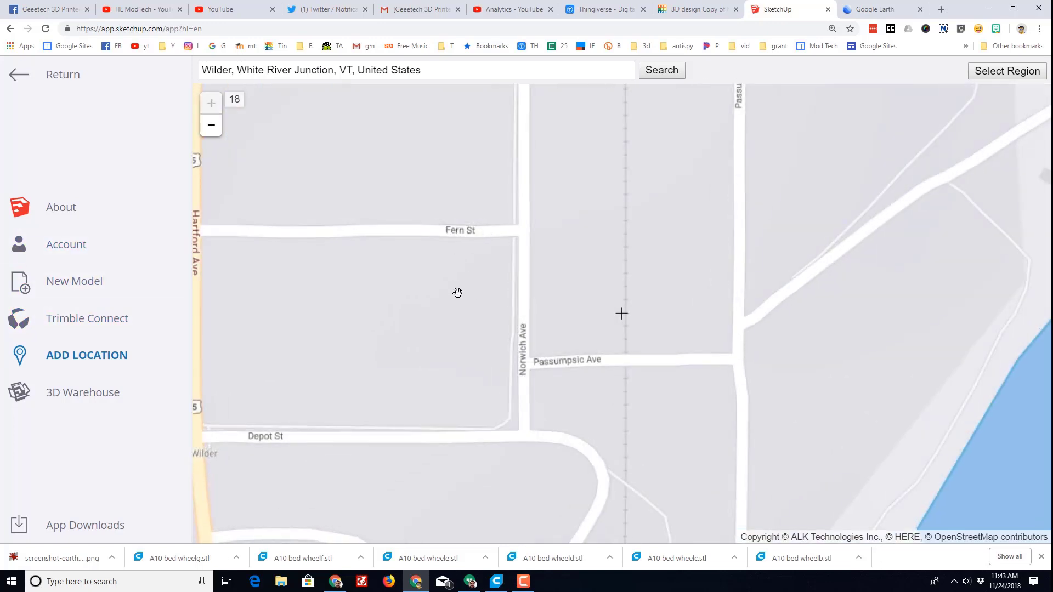
scroll(458, 296, down, 2)
click(24, 77)
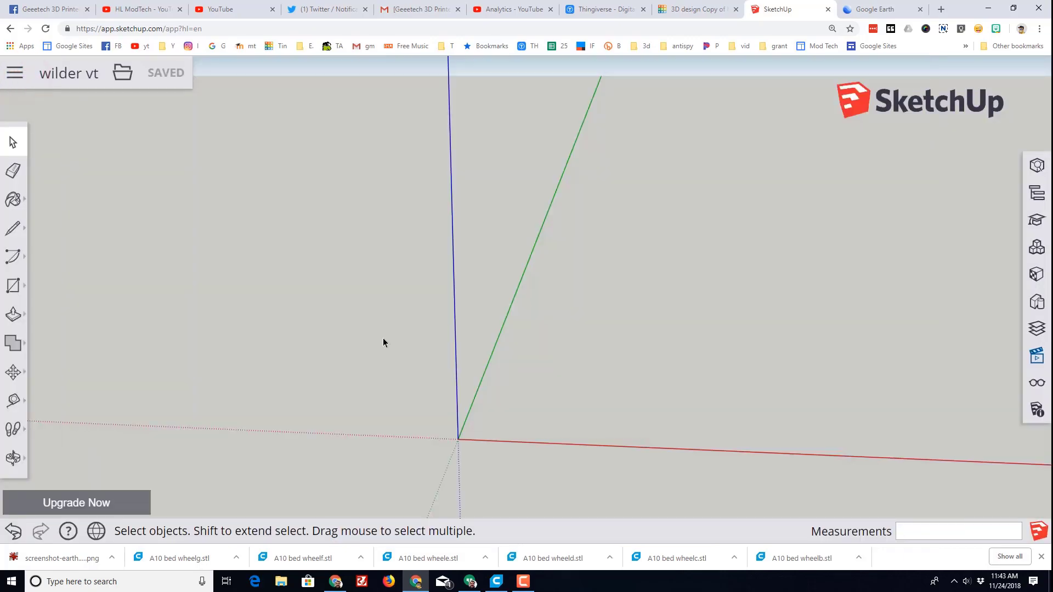
- Switch to Google Earth, find the large flat-roofed building beside the field near Wilder Public Library, and align its walls with the view
key(ctrl+Tab)
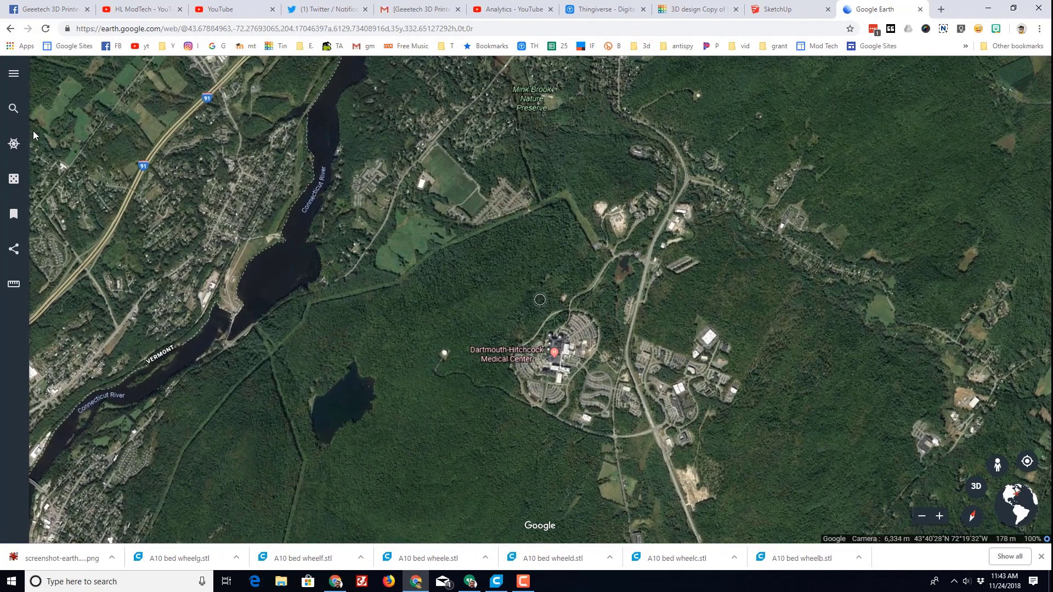
click(8, 106)
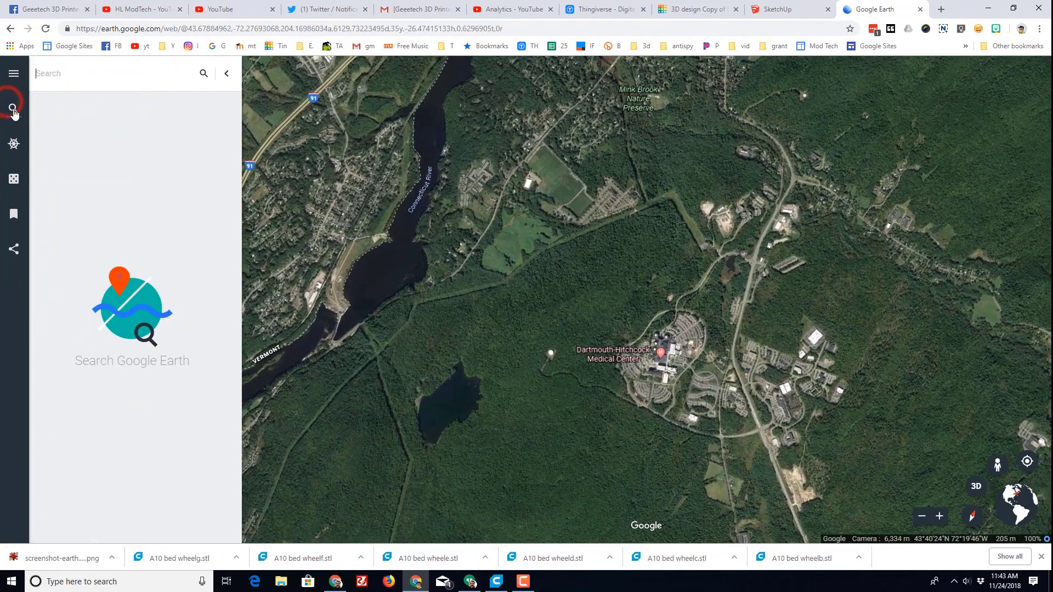
scroll(187, 202, up, 8)
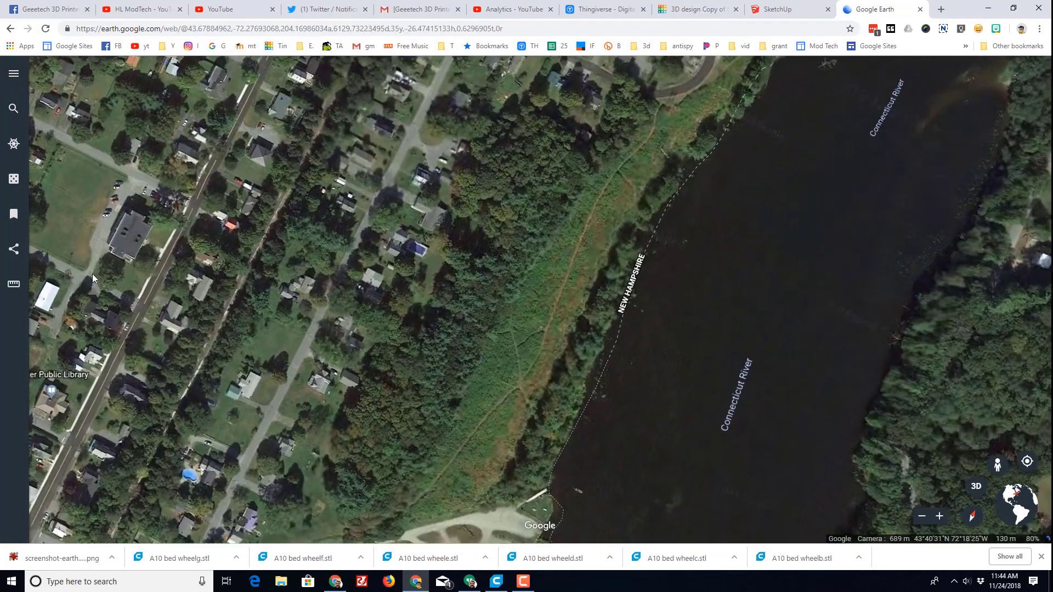
drag(117, 276, 320, 249)
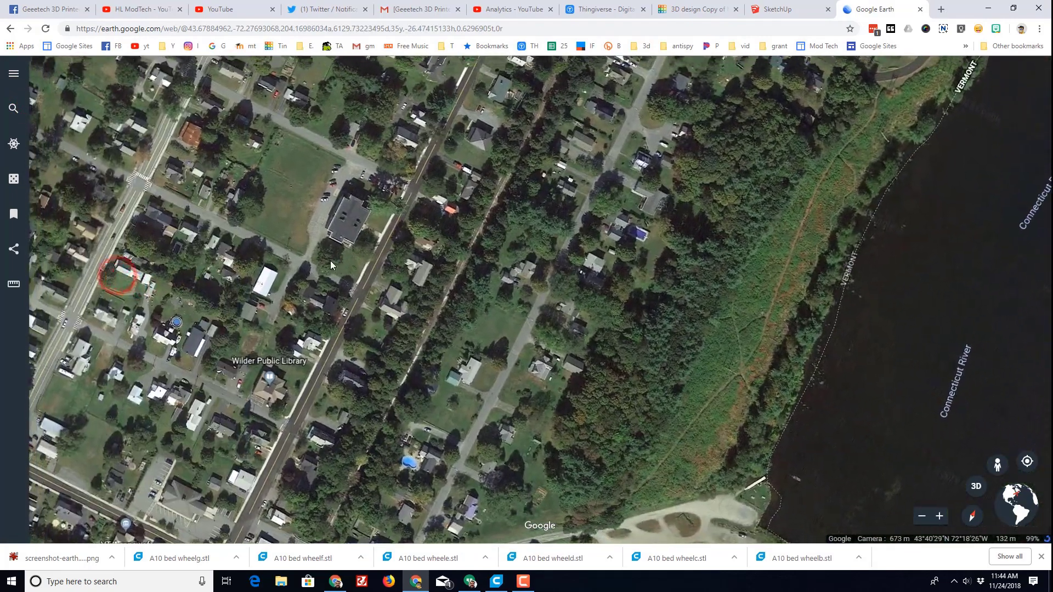
scroll(324, 242, up, 5)
drag(327, 187, 338, 336)
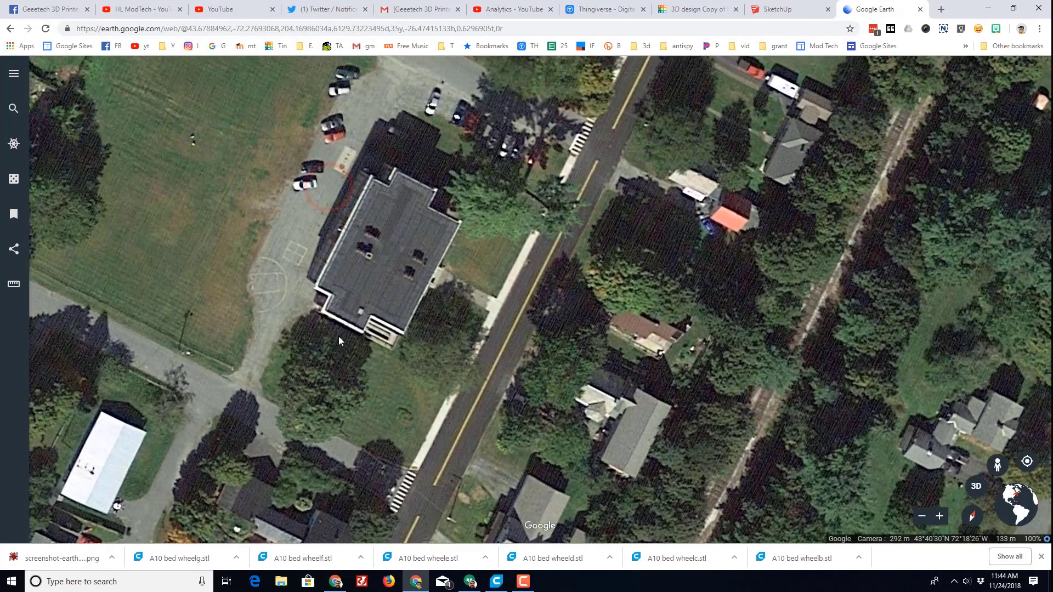
middle_drag(296, 317, 370, 333)
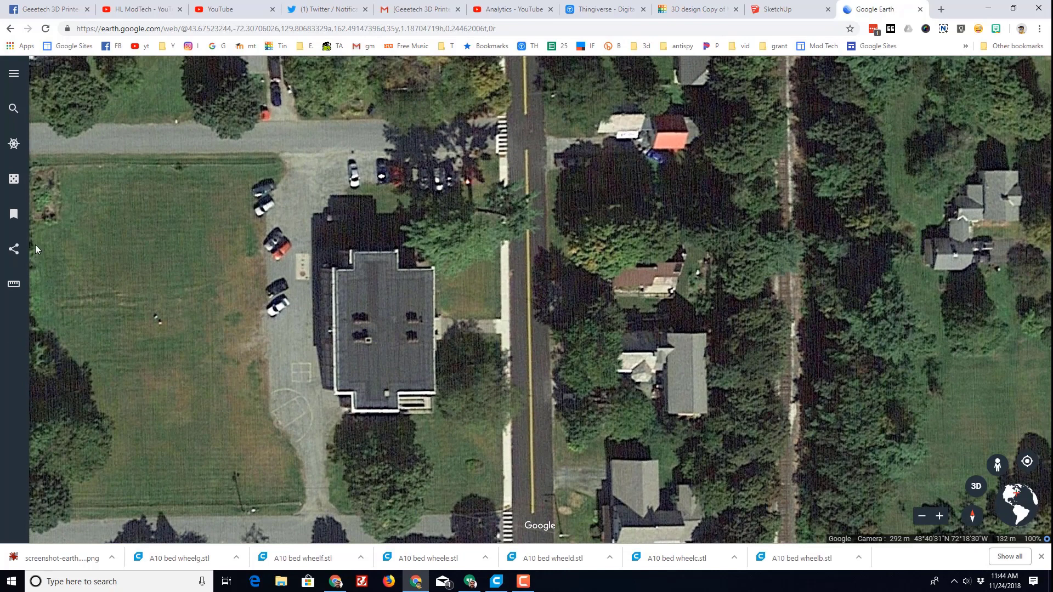
- Measure the length of the flat-roofed building's street-facing wall from corner to corner and close the measurement
click(14, 286)
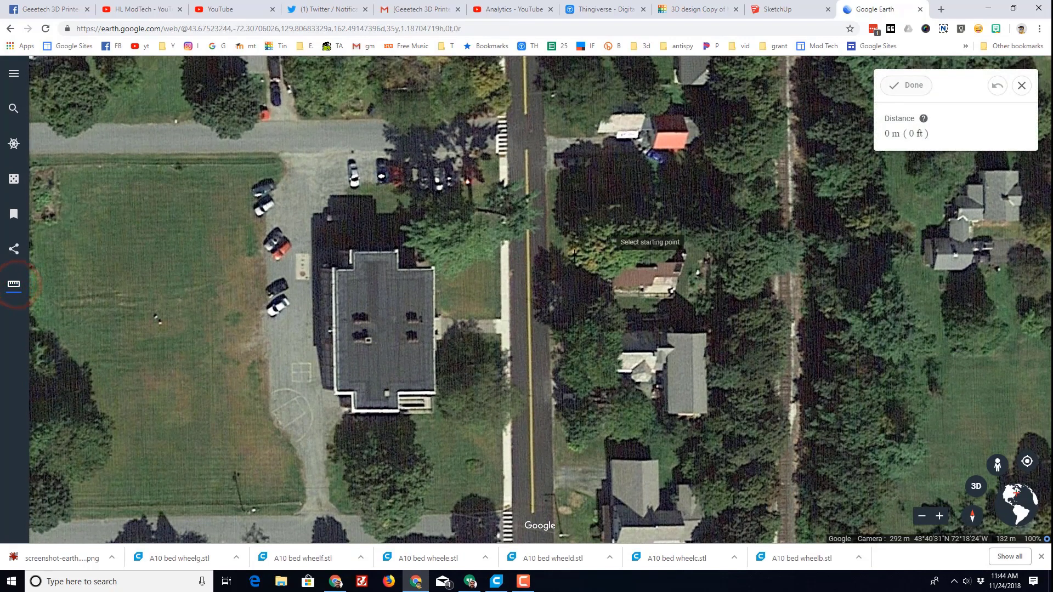
drag(436, 395, 431, 317)
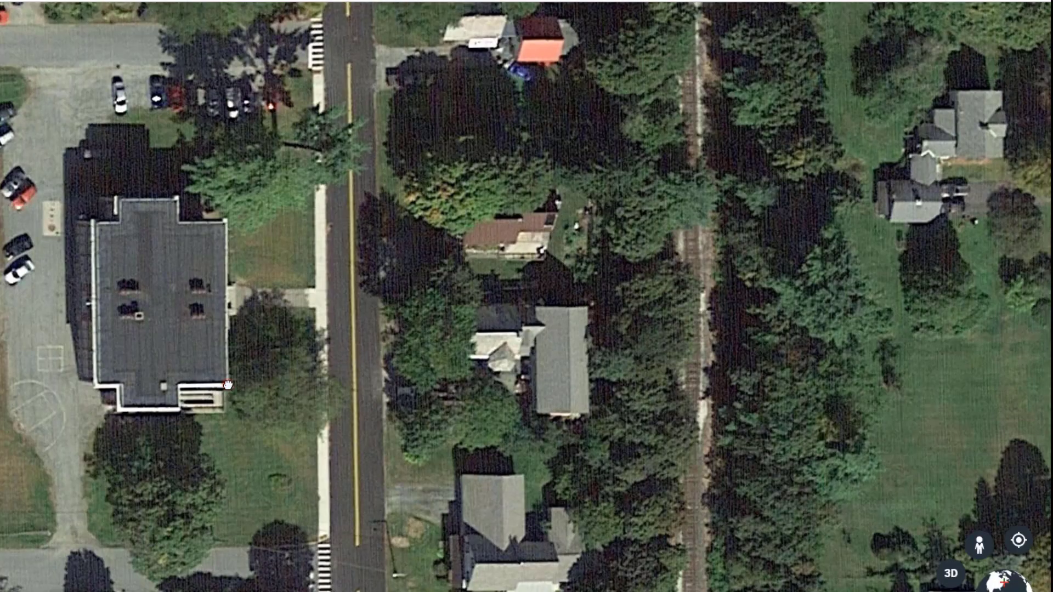
click(1, 361)
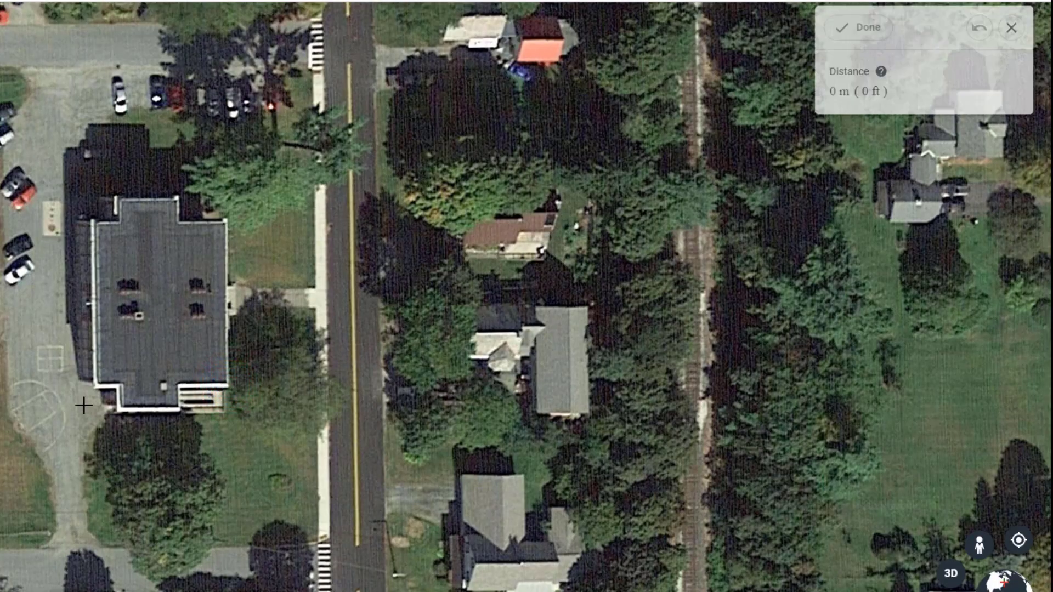
click(231, 387)
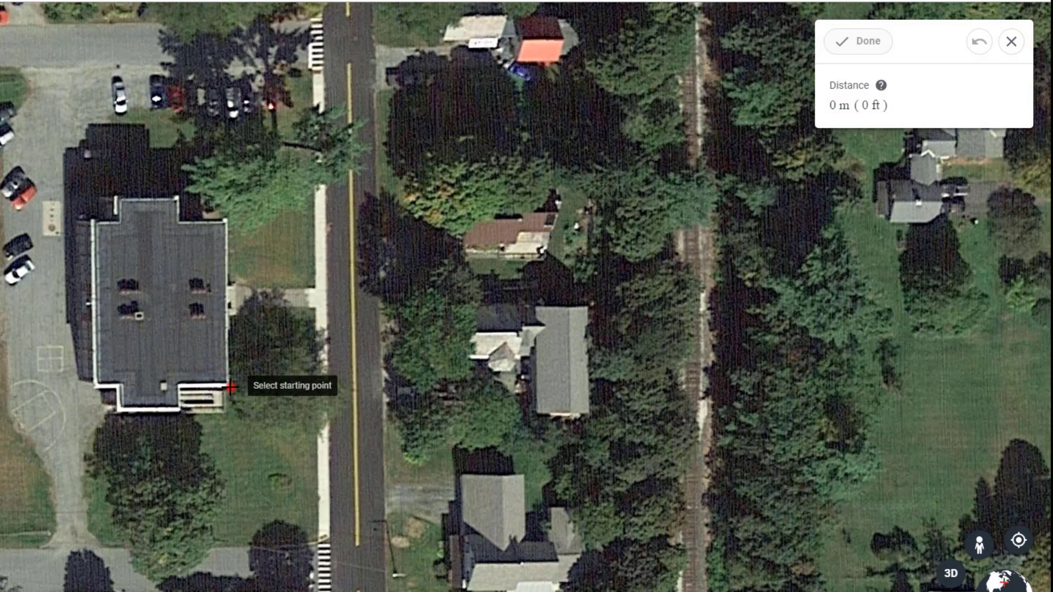
click(227, 217)
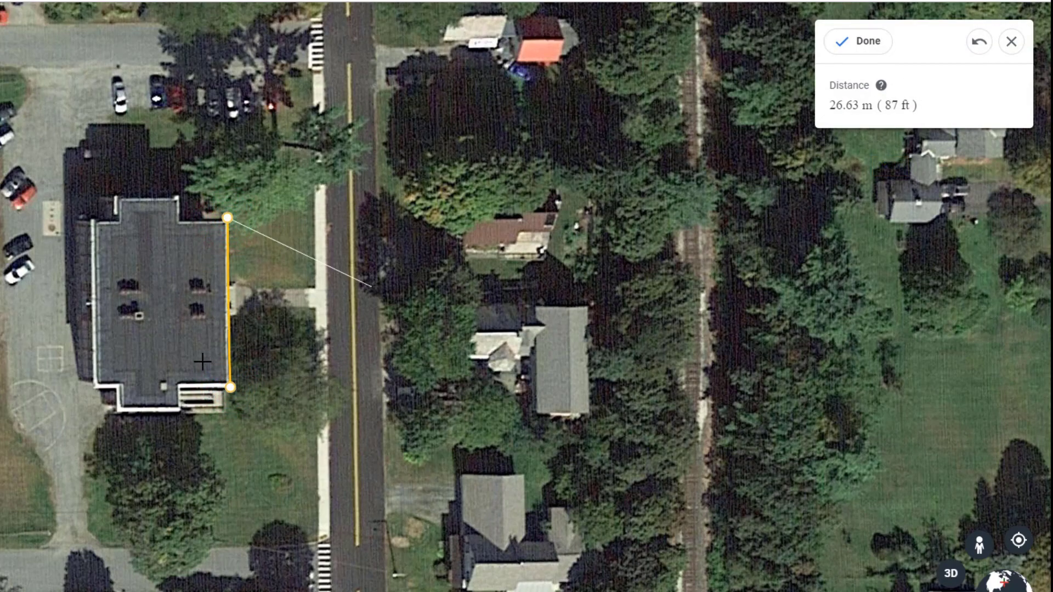
click(1010, 41)
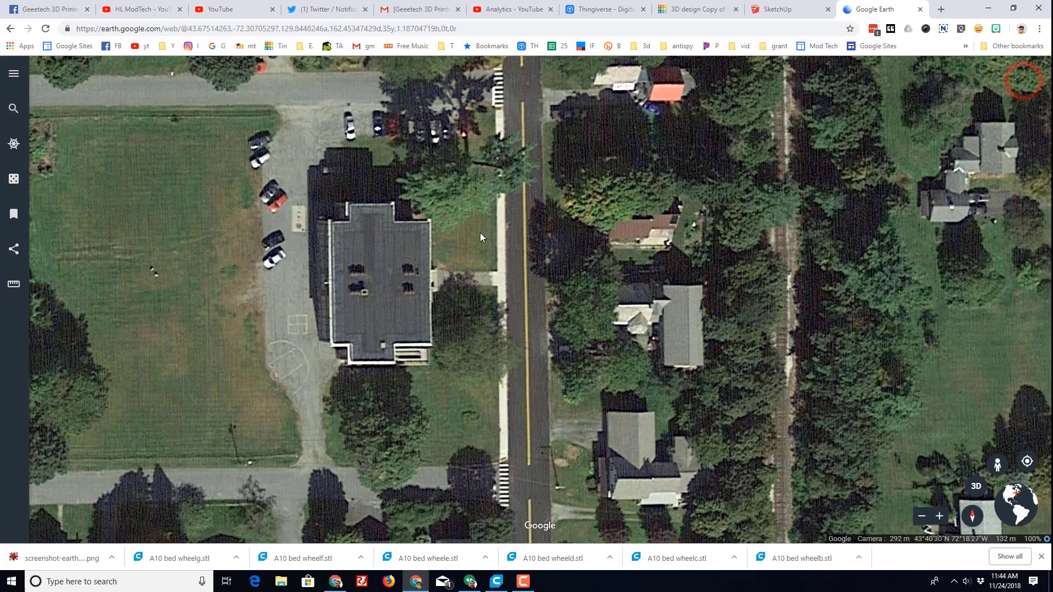
- Capture a 341 x 338 screenshot area around the flat-roofed building and save it as a PNG in Downloads
click(944, 31)
click(850, 117)
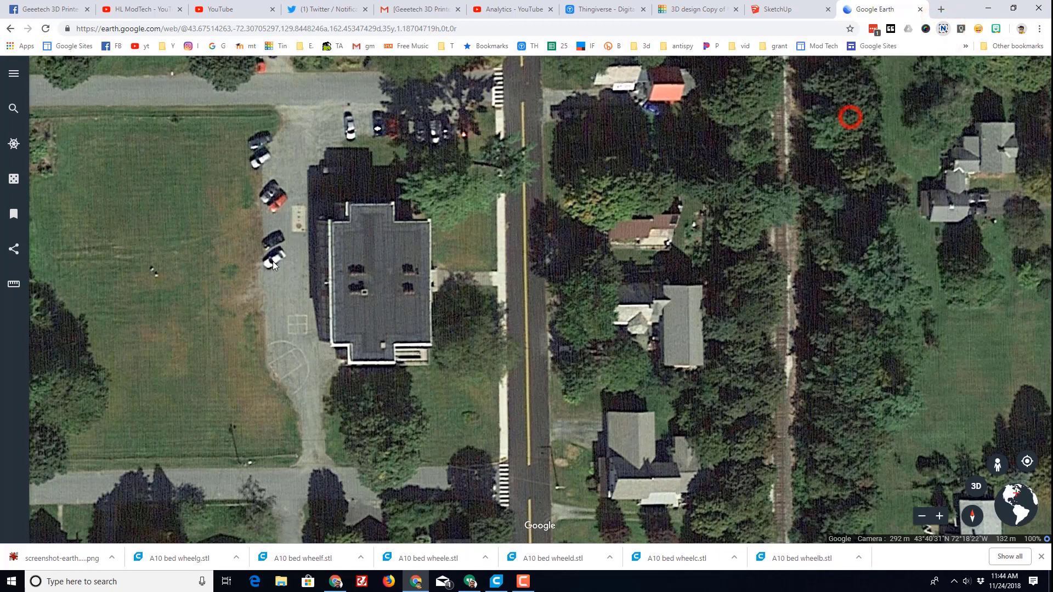
drag(276, 191, 463, 375)
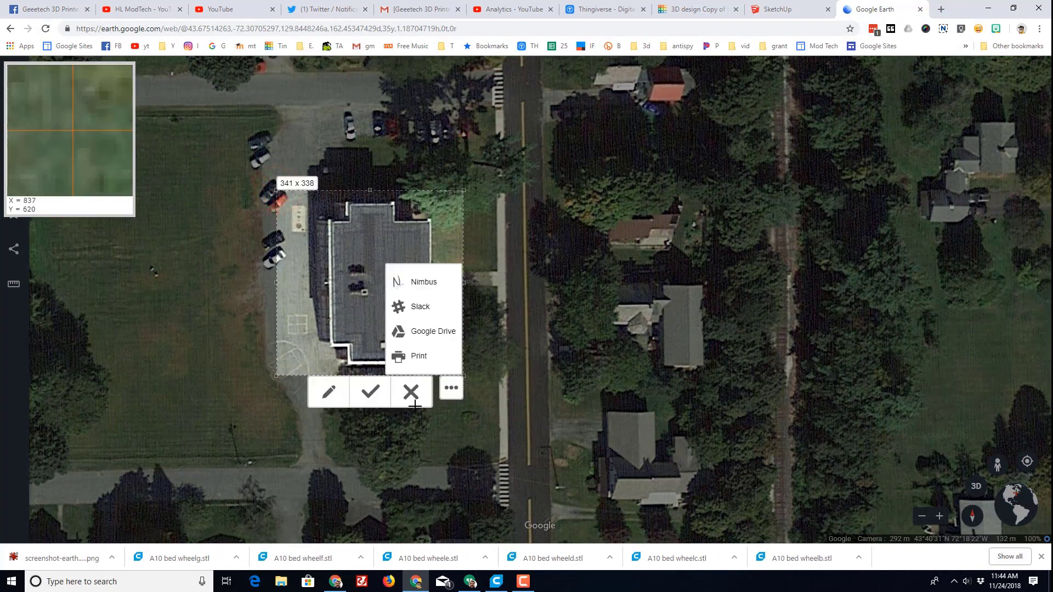
click(370, 394)
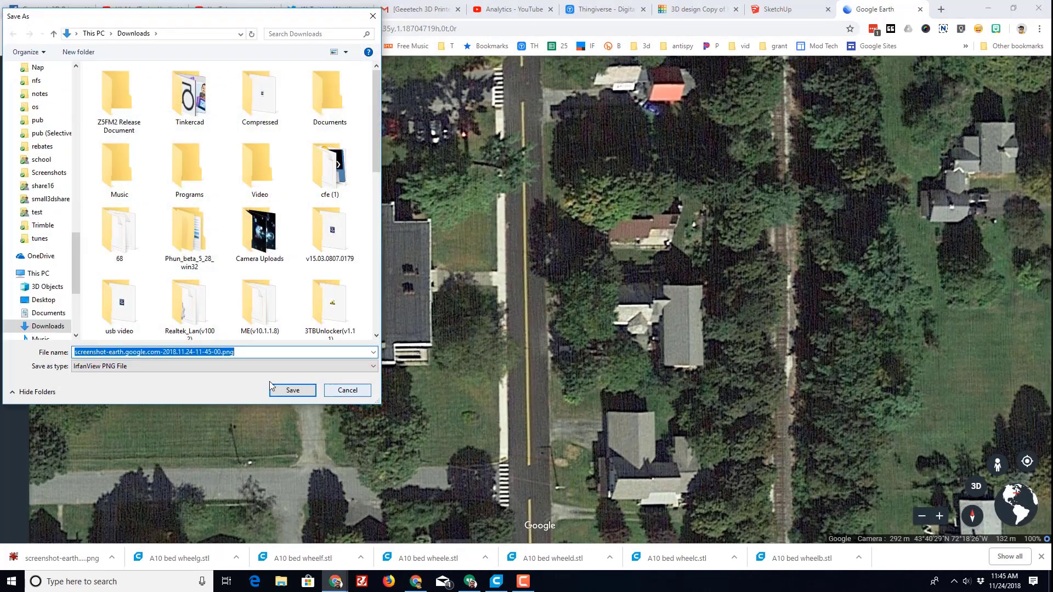
click(298, 395)
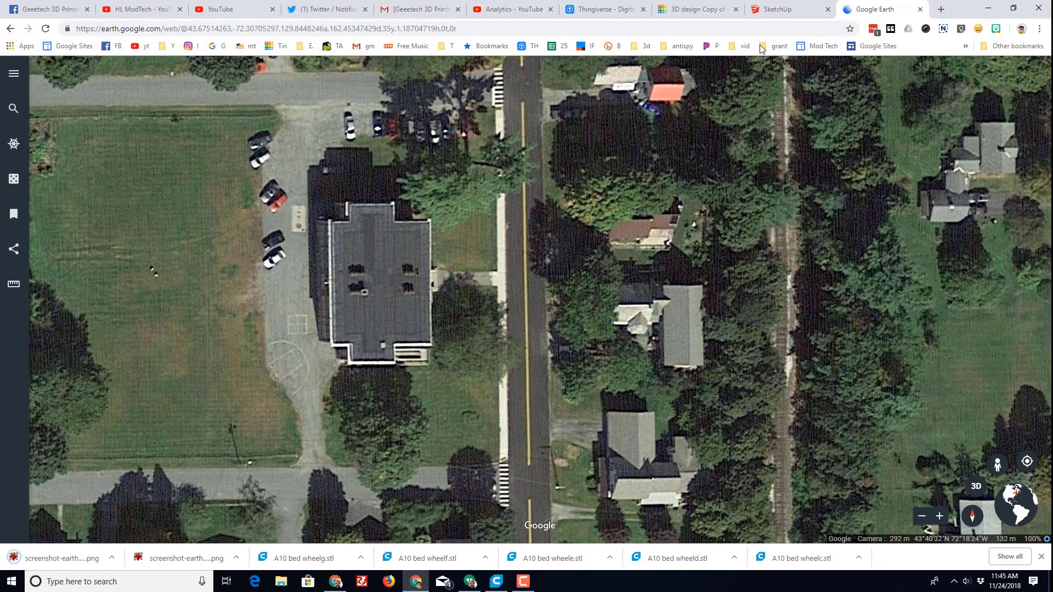
- Return to the wilder vt model in SketchUp and insert the newest Google Earth screenshot from the Downloads folder
click(770, 6)
click(122, 76)
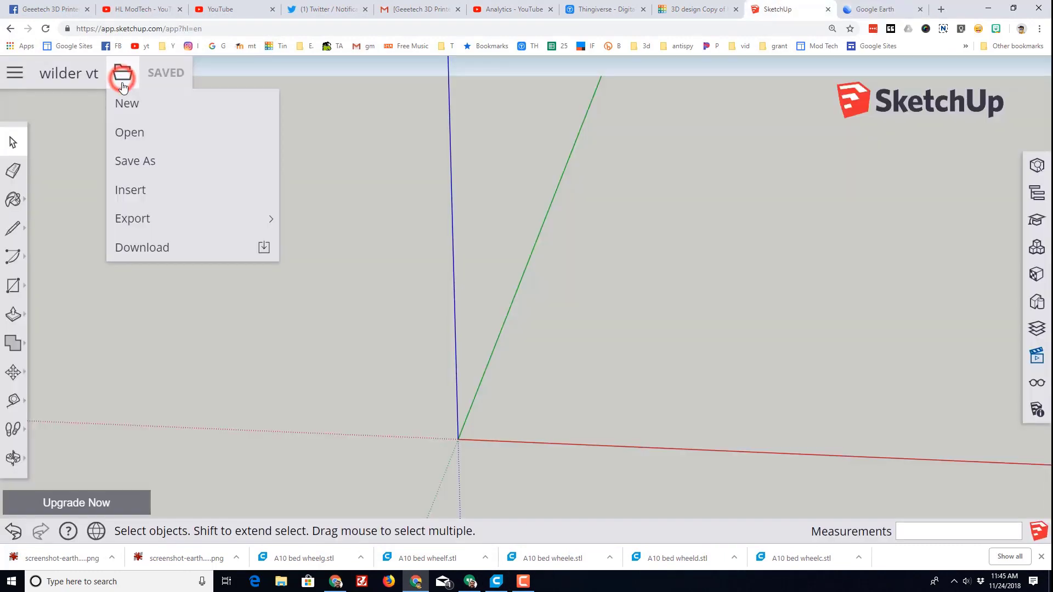
click(139, 186)
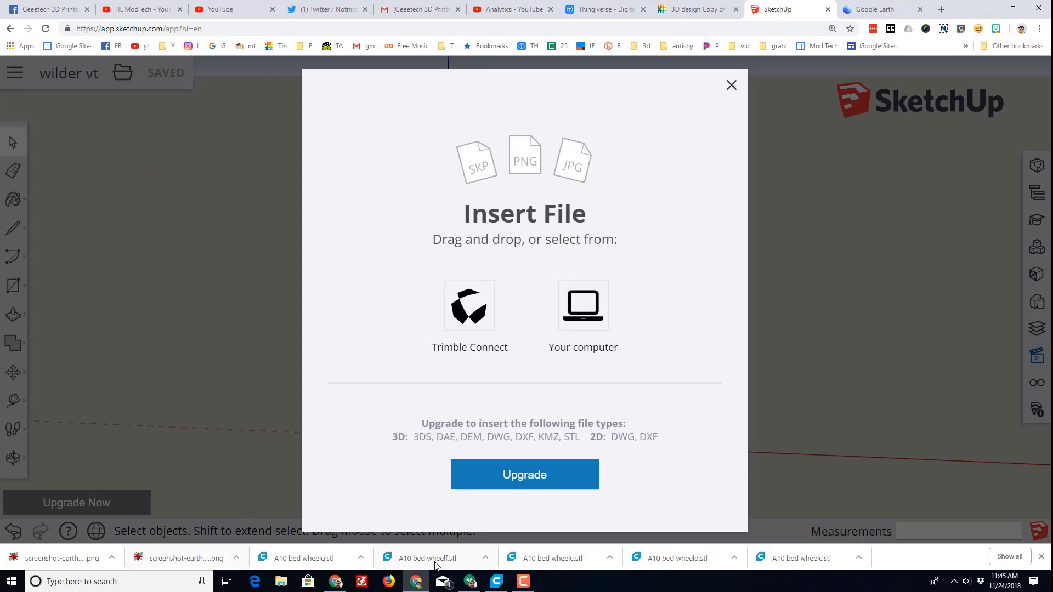
click(291, 586)
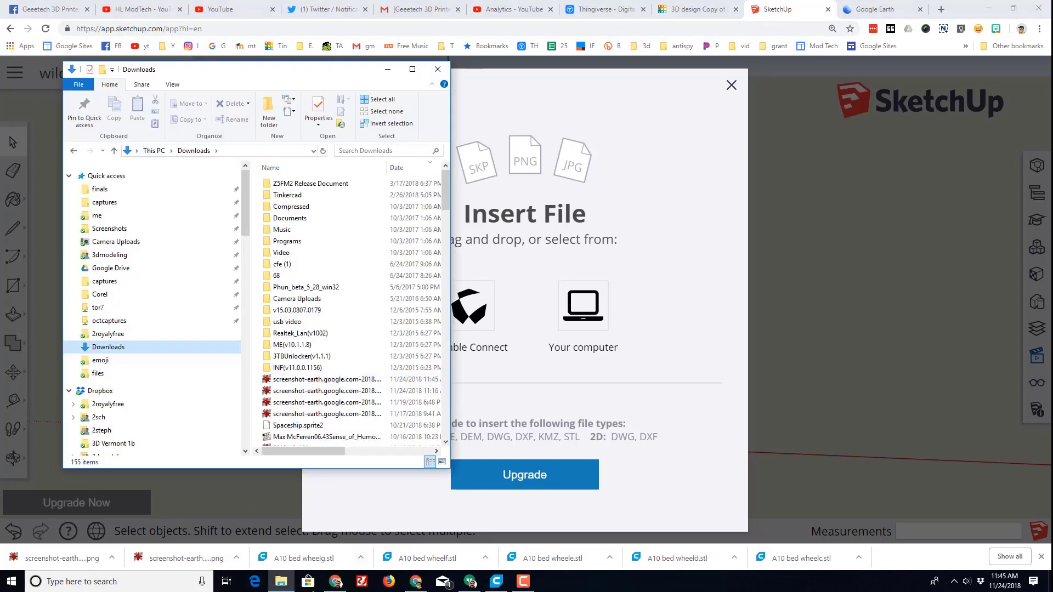
mouse_move(307, 378)
mouse_down()
mouse_move(335, 380)
mouse_move(528, 287)
mouse_up()
click(429, 431)
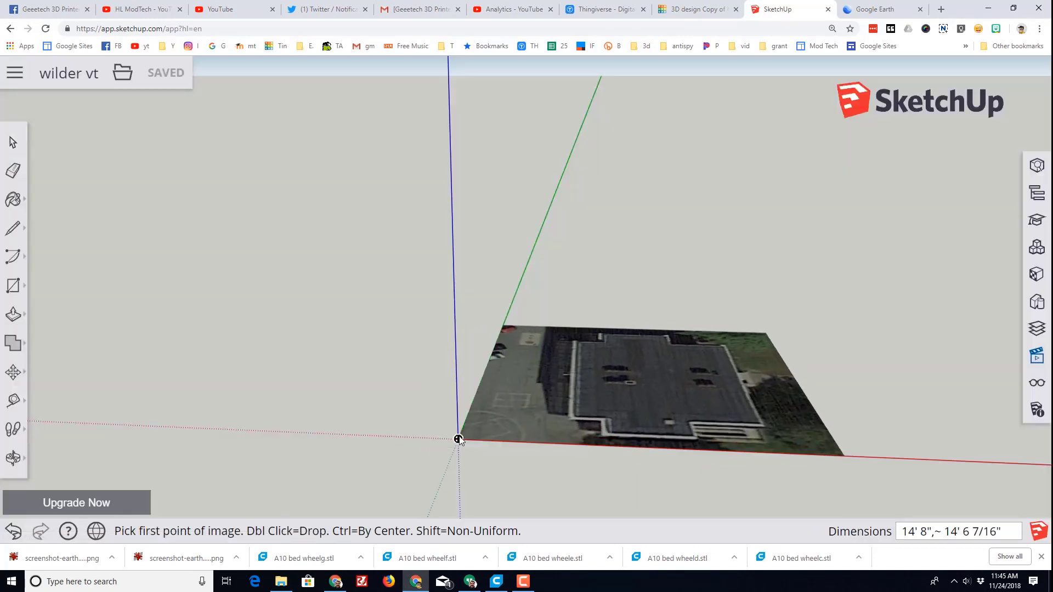
- Place the aerial image on the ground plane from the origin, enlarging it along the red and green axes
click(458, 439)
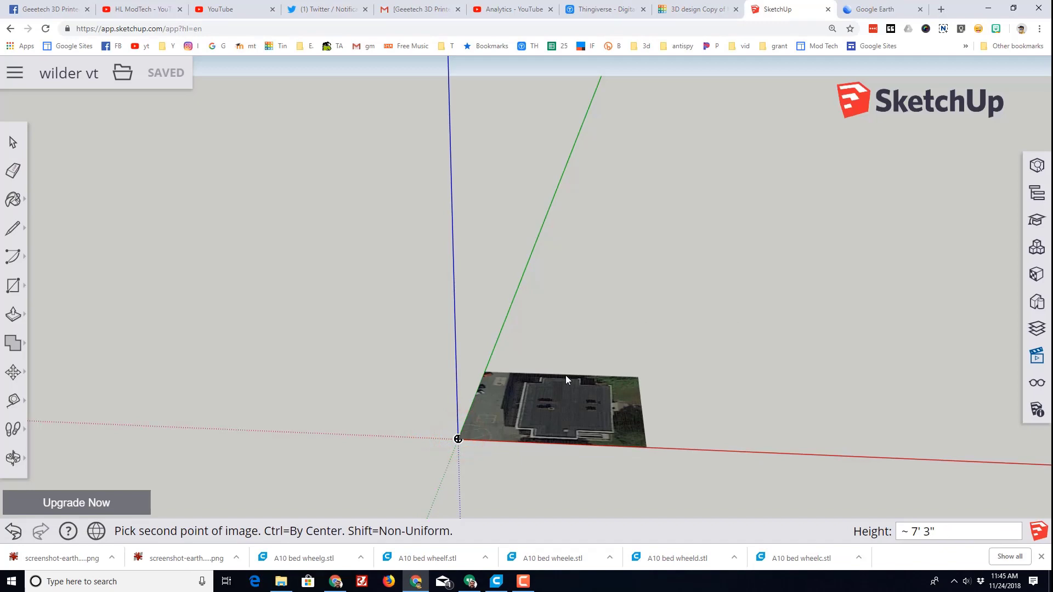
scroll(592, 300, down, 1)
scroll(590, 299, down, 2)
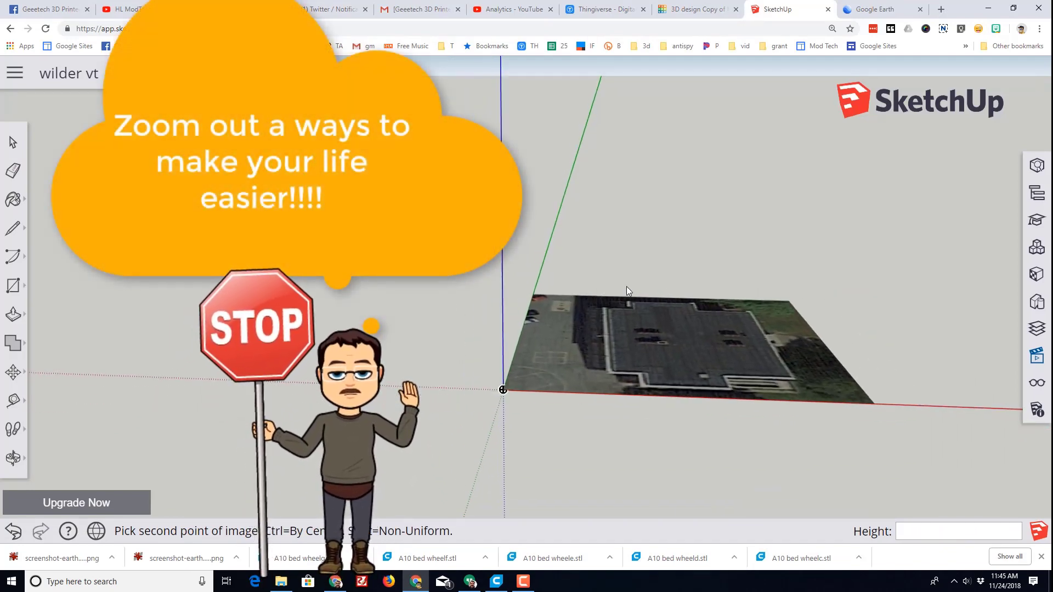
middle_drag(683, 290, 407, 491)
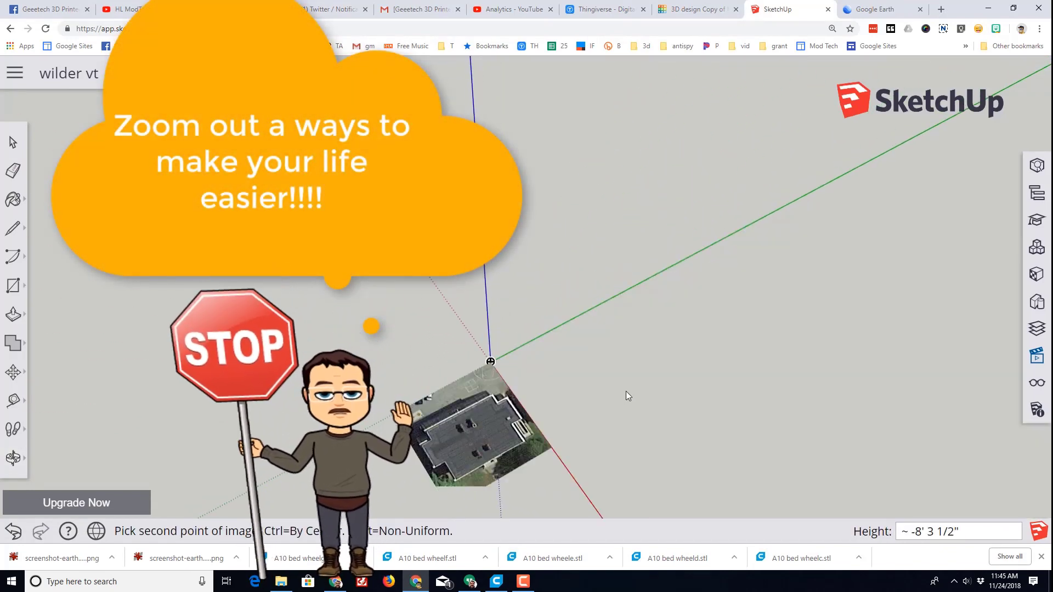
scroll(877, 329, down, 5)
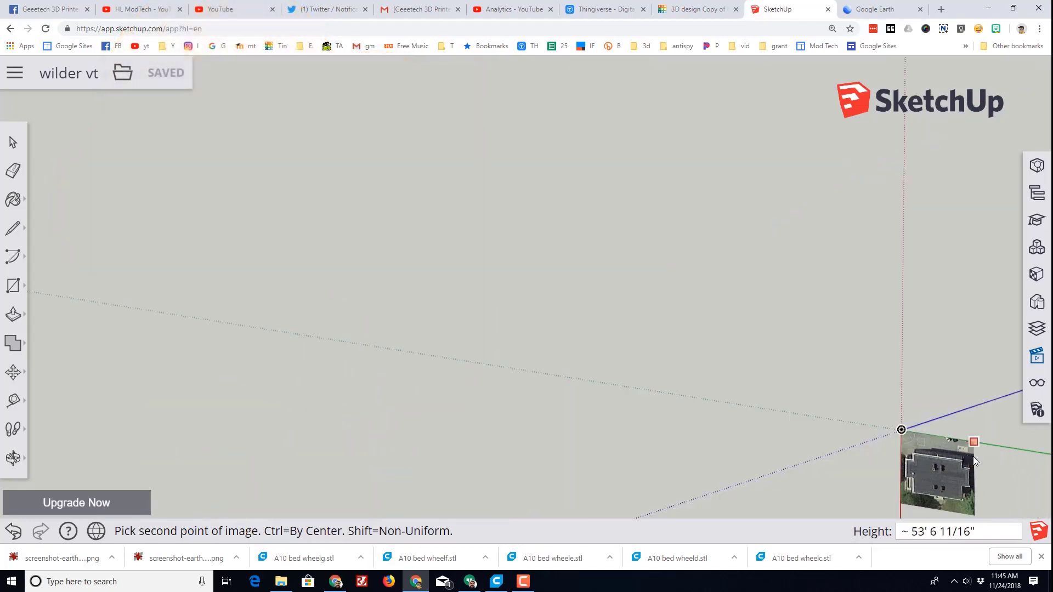
middle_drag(929, 416, 378, 249)
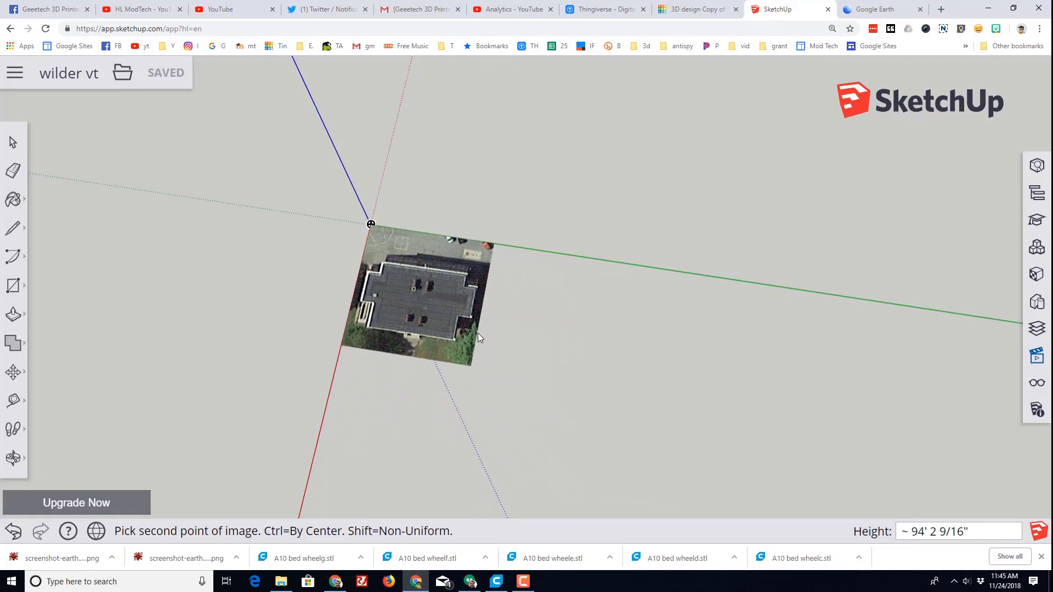
click(487, 338)
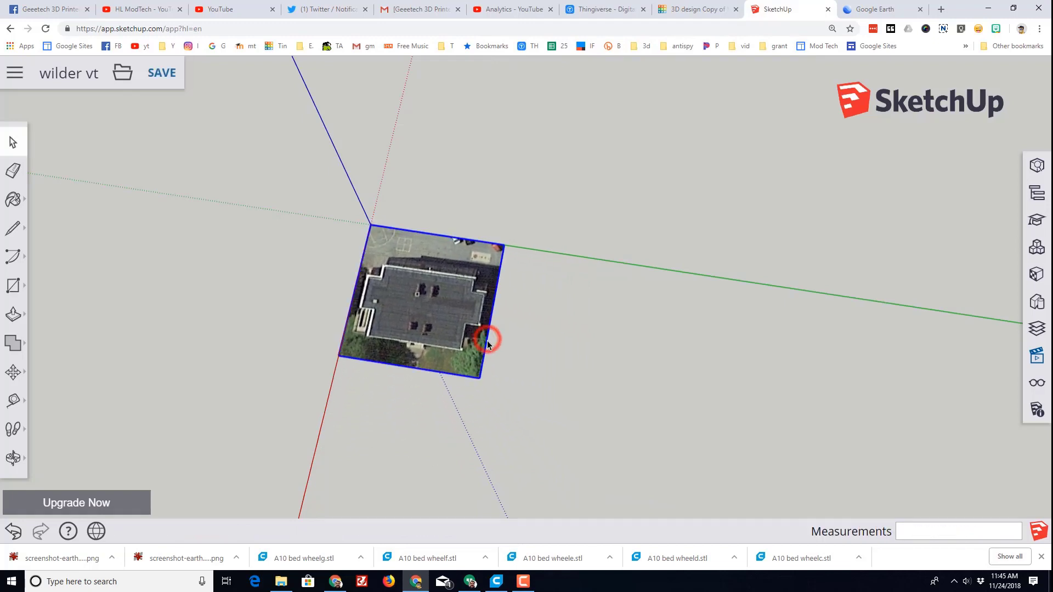
- Dimension the flat-roofed building's front wall from corner to corner on the aerial image, placing the dimension line in front of the wall
scroll(439, 422, up, 3)
click(13, 400)
click(153, 359)
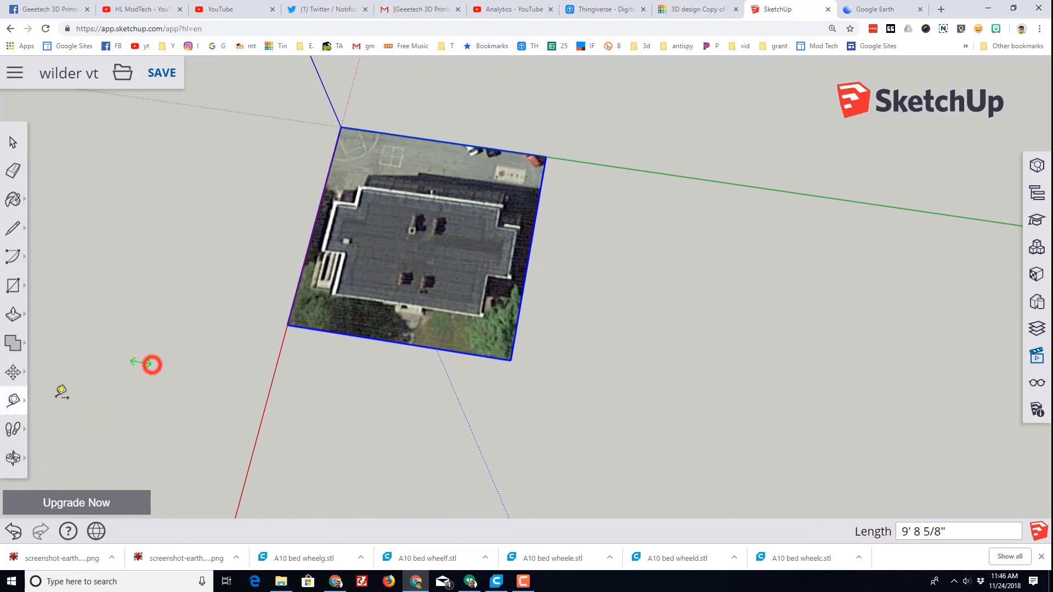
click(13, 400)
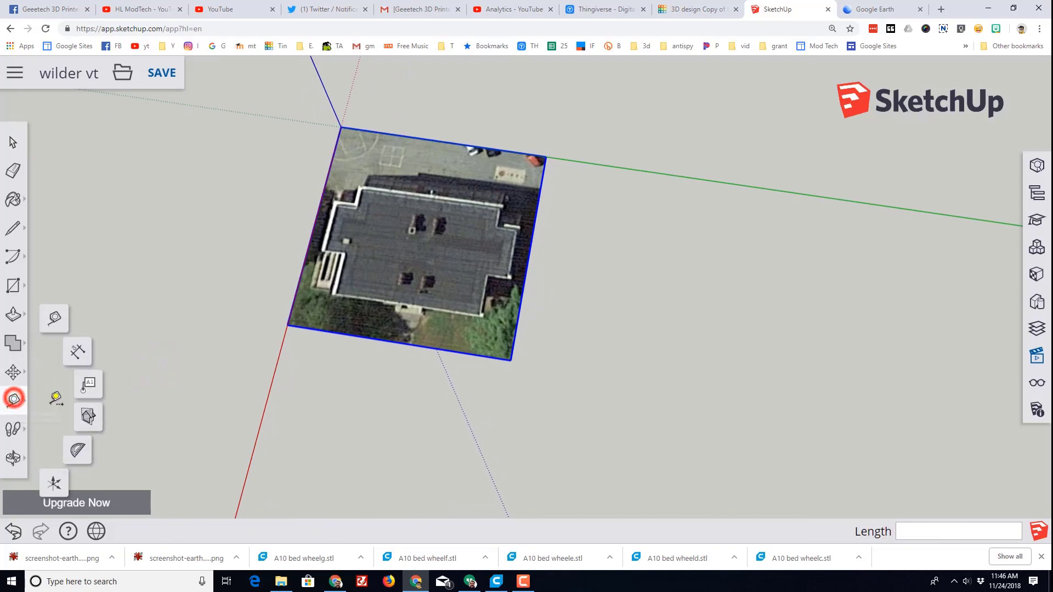
click(78, 351)
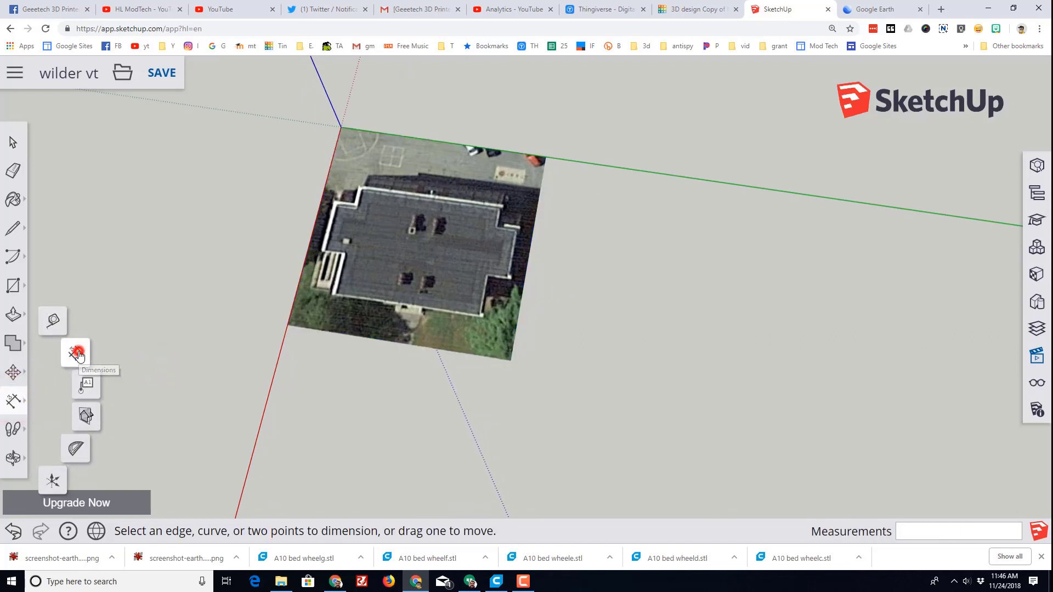
scroll(353, 324, up, 2)
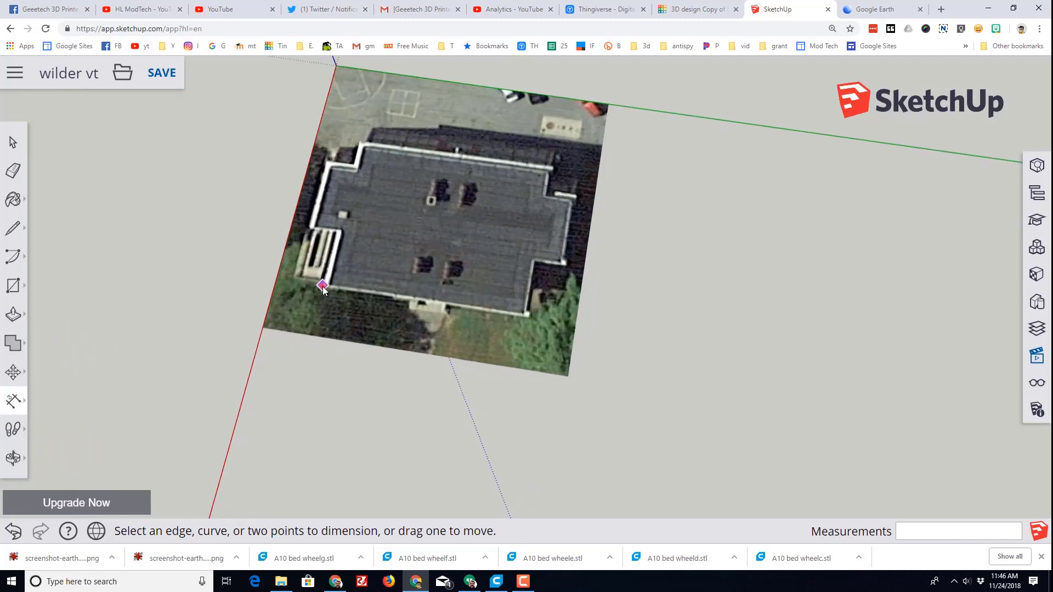
click(322, 286)
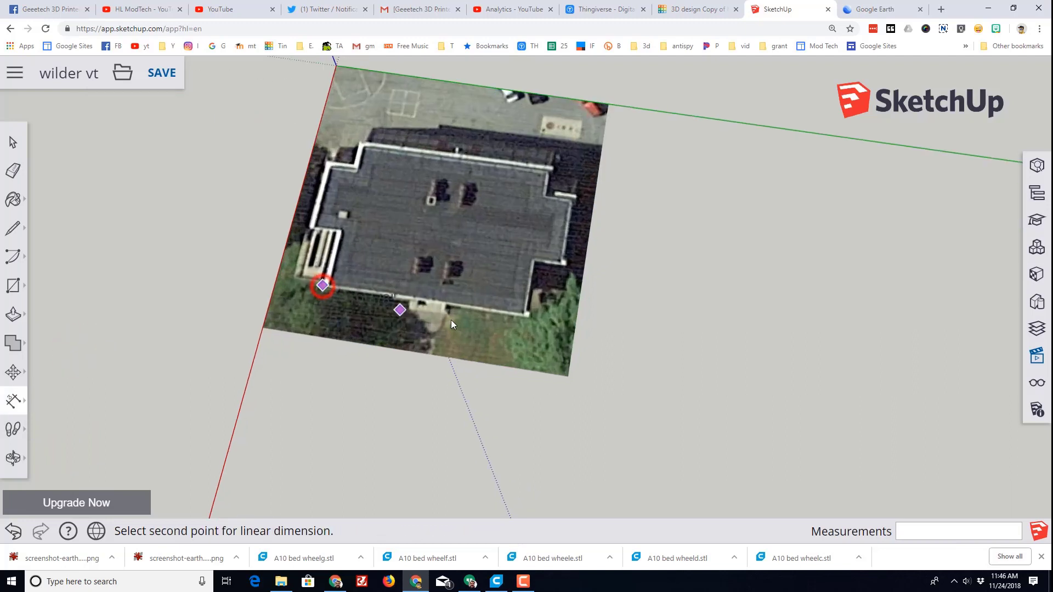
click(527, 317)
click(495, 384)
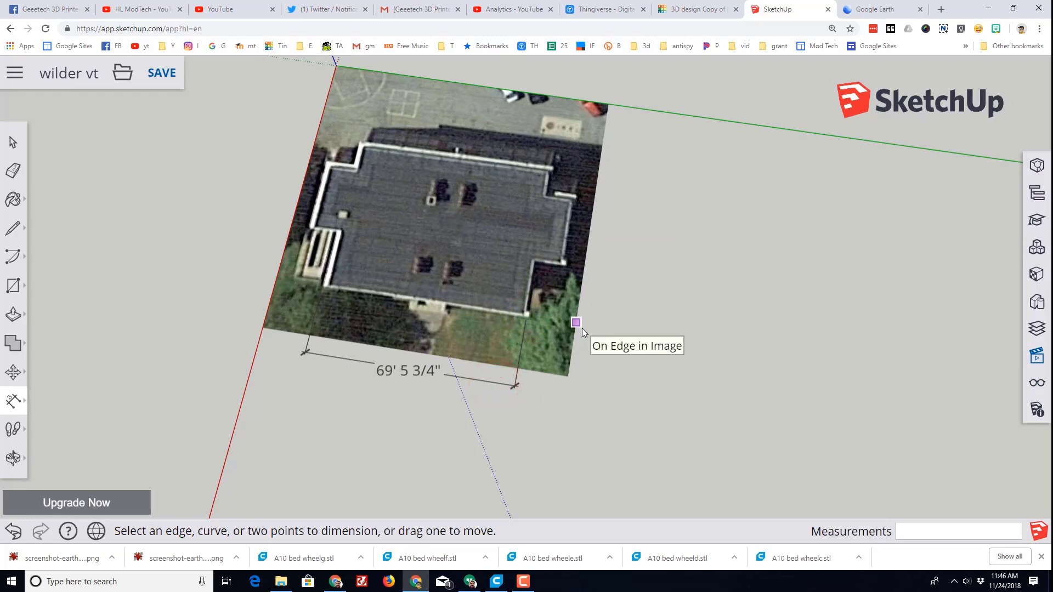
key(space)
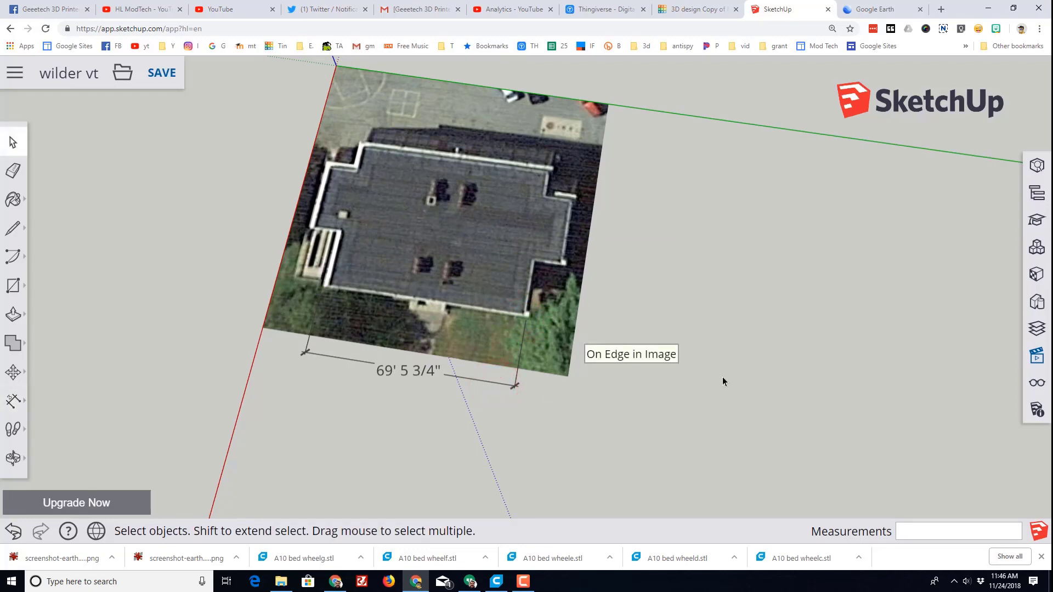
- Scale the aerial image uniformly by 1.26 from the corner opposite the origin, and end the Scale tool
click(549, 338)
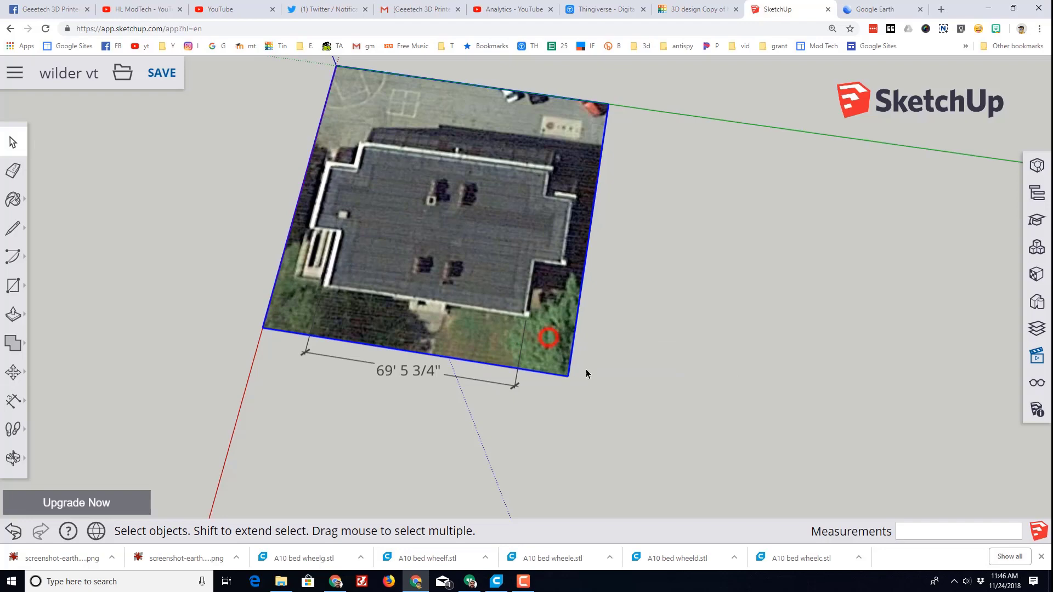
click(15, 377)
click(53, 399)
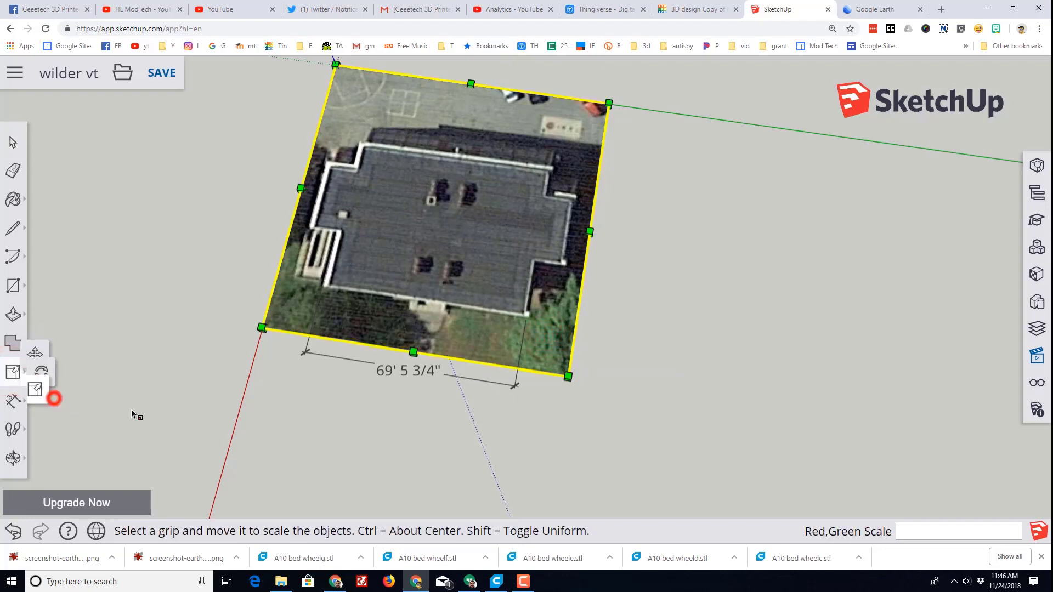
drag(568, 377, 676, 439)
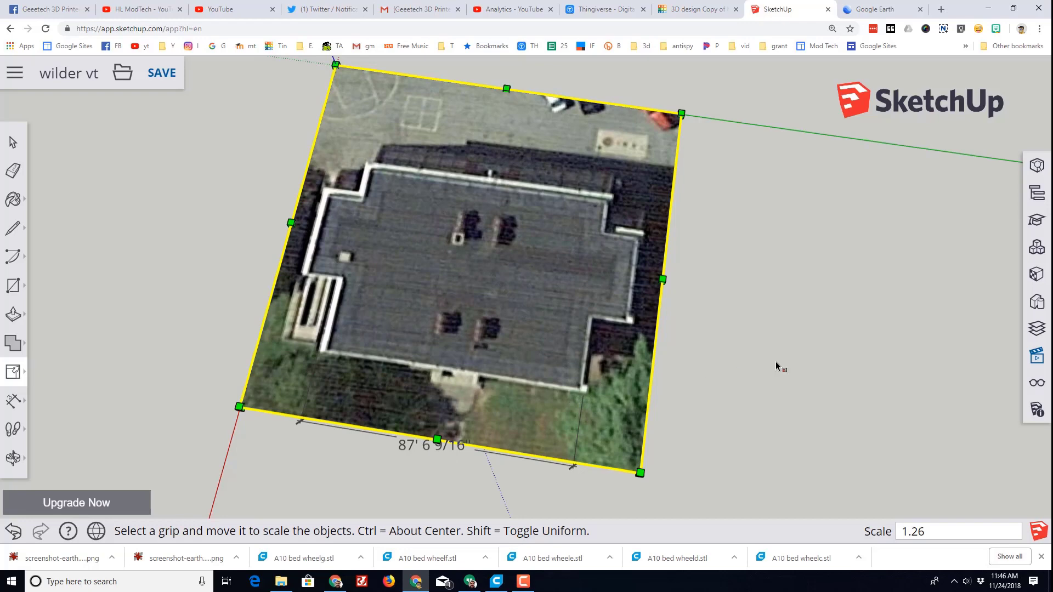
middle_drag(775, 360, 774, 258)
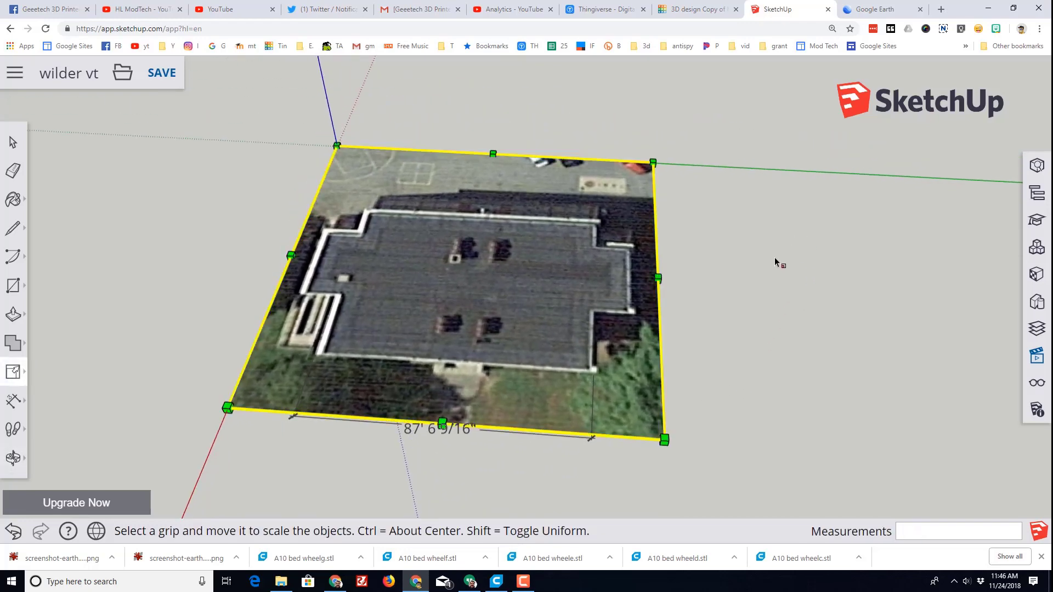
click(14, 143)
- Start the Axes tool to set a new origin for the drawing axes on the aerial image
middle_drag(438, 274, 503, 313)
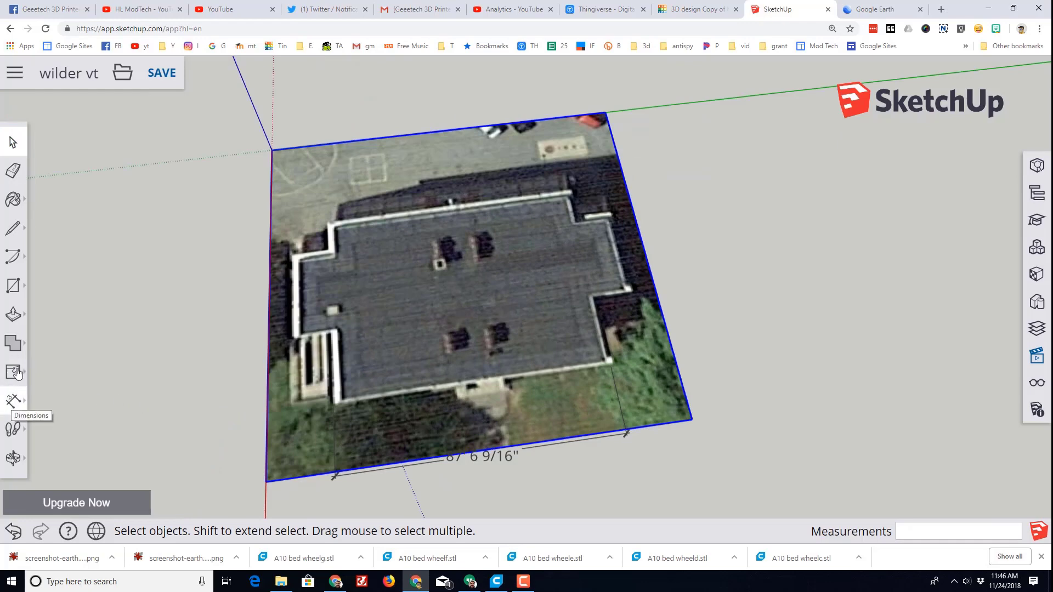
click(13, 401)
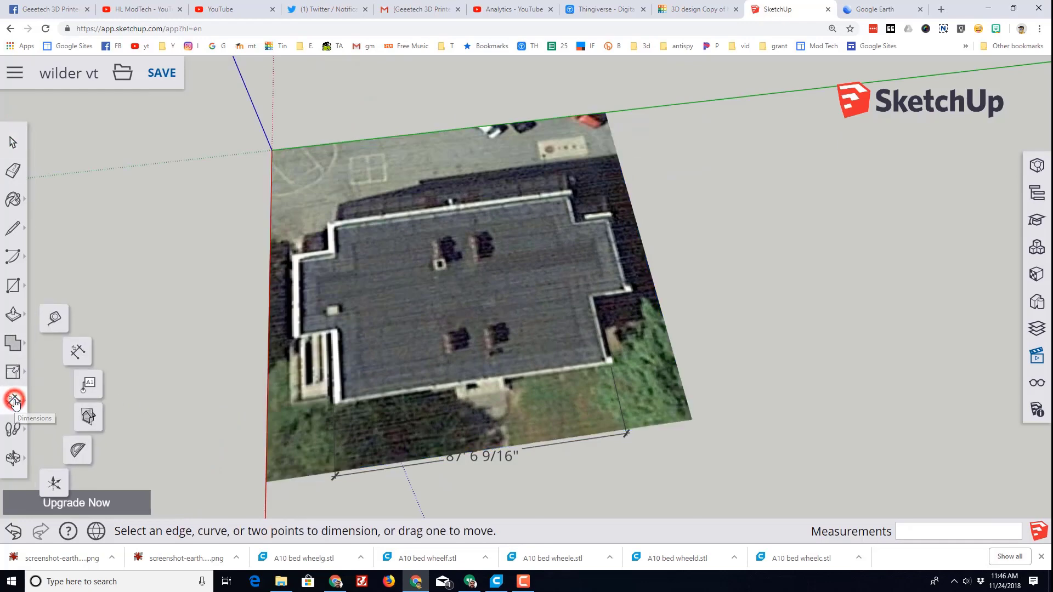
click(55, 481)
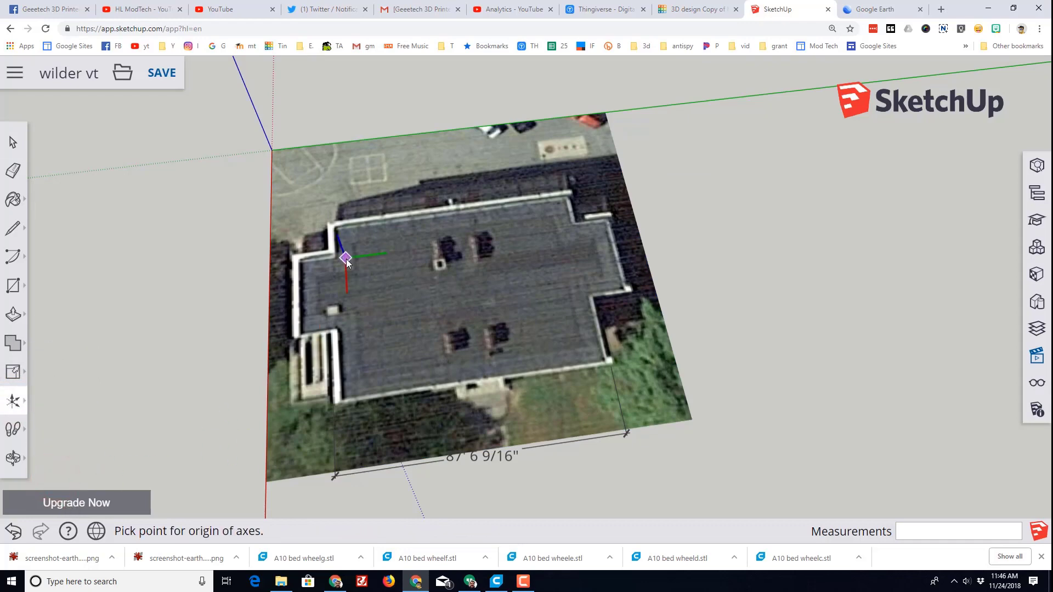
- Place the axes origin on the roof's upper-left corner in the aerial image and aim the red axis at the lower-left corner
scroll(336, 236, up, 3)
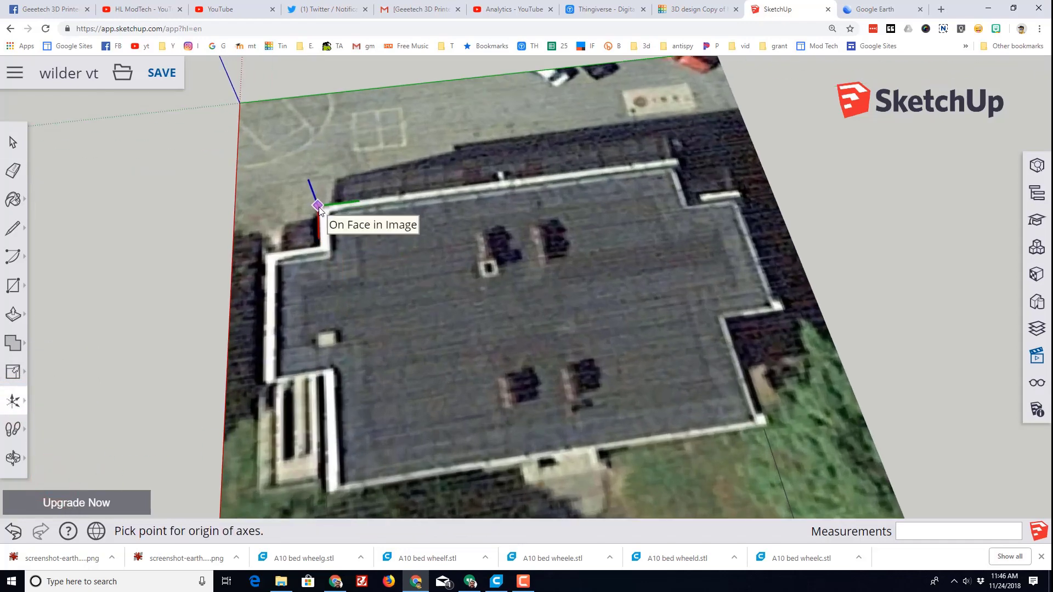
click(319, 206)
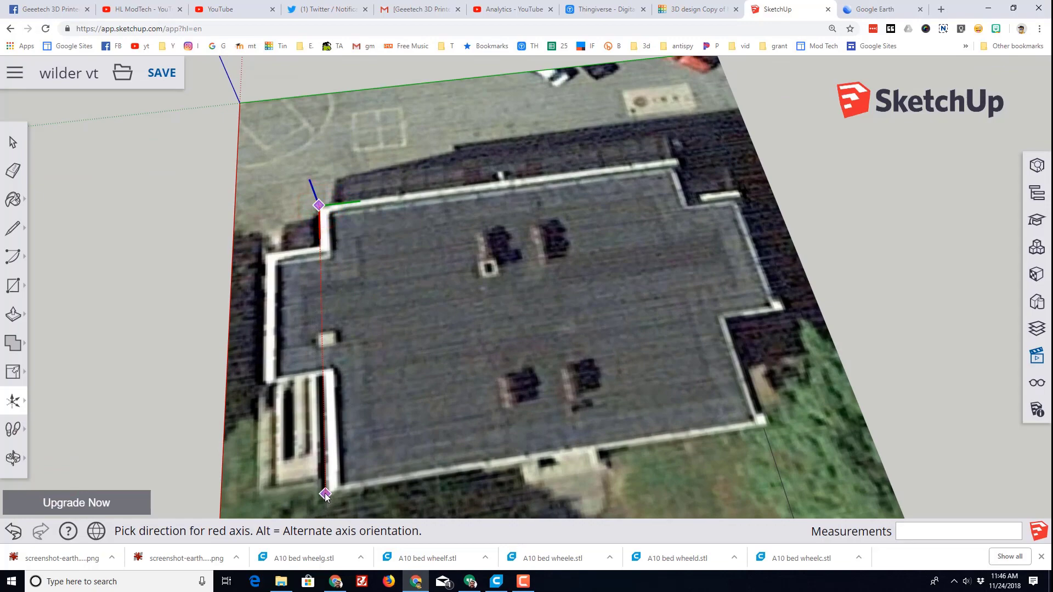
scroll(325, 493, up, 2)
scroll(325, 488, up, 4)
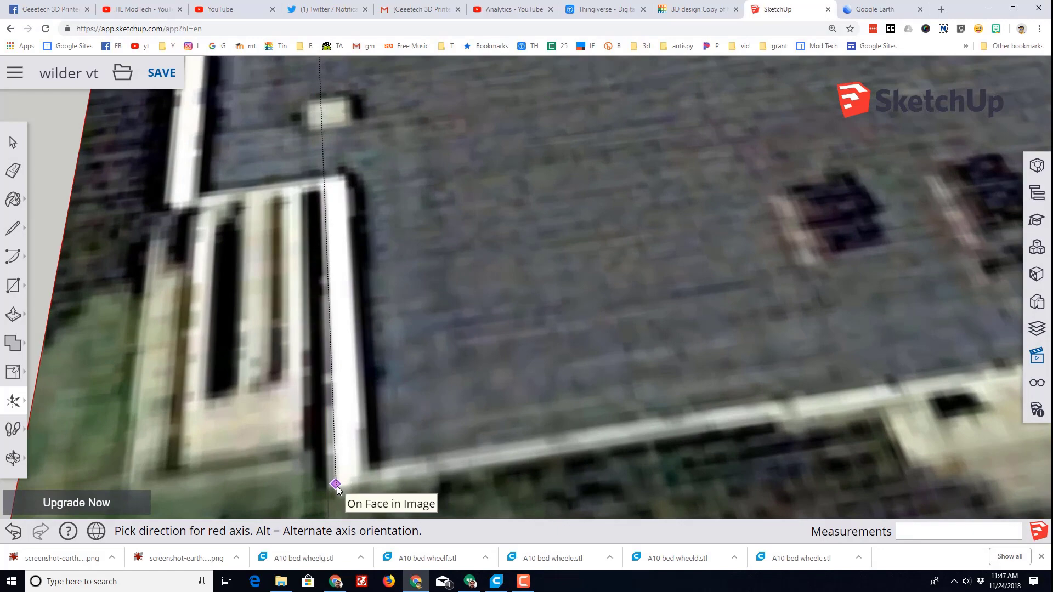
click(335, 485)
- Align the green axis with the roof's long back edge, ending at its far corner
scroll(510, 394, down, 5)
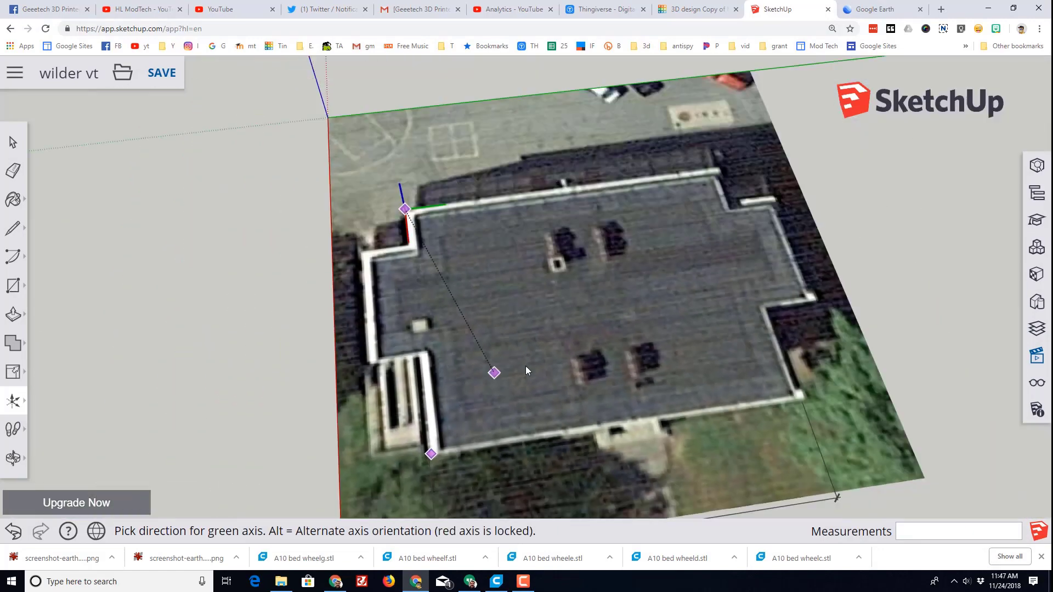
scroll(543, 351, down, 2)
middle_drag(749, 276, 772, 436)
scroll(678, 347, up, 8)
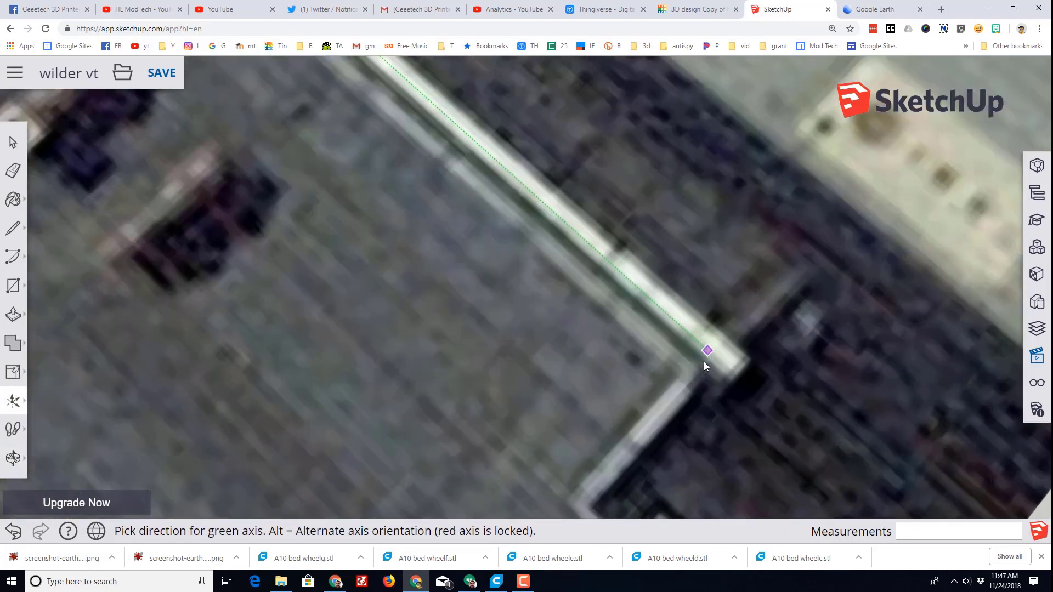
scroll(779, 384, up, 1)
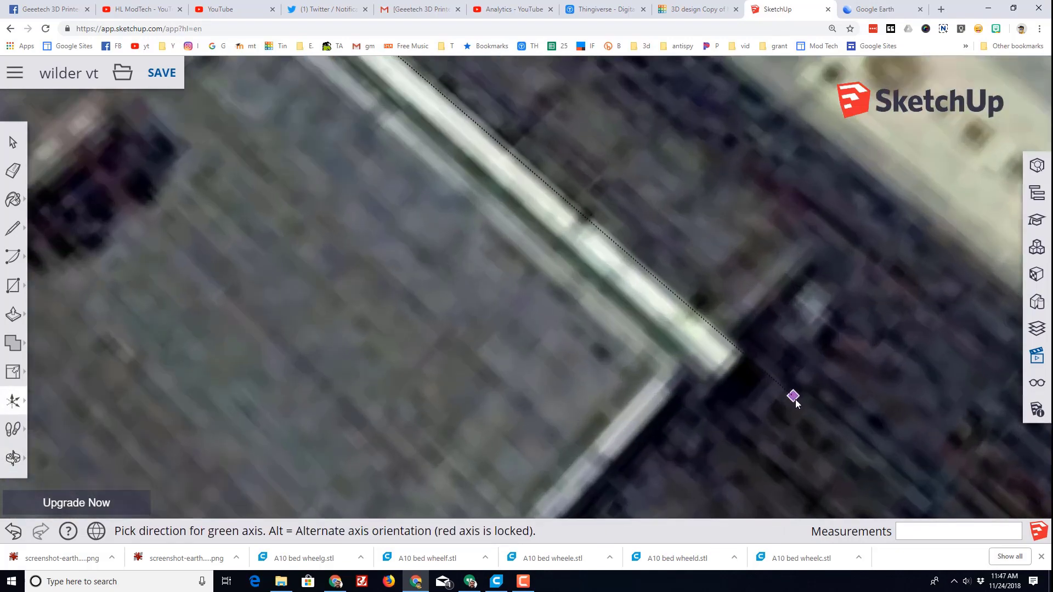
click(739, 356)
scroll(739, 355, down, 5)
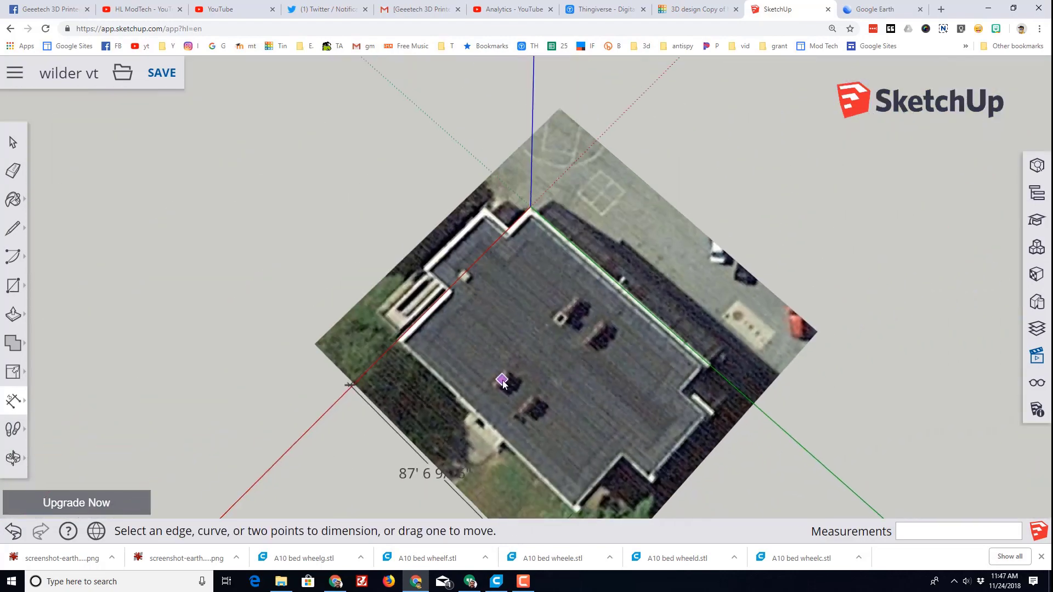
- Draw a rectangle over the main roof from the axes origin to the opposite corner, about 86' 5" by 71'
middle_drag(693, 368, 724, 391)
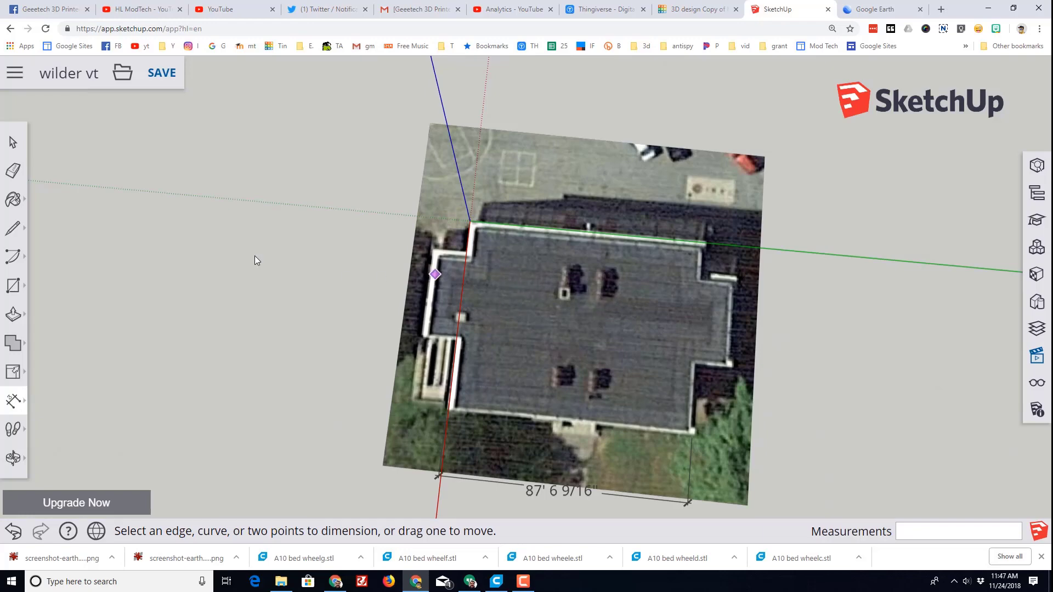
click(15, 286)
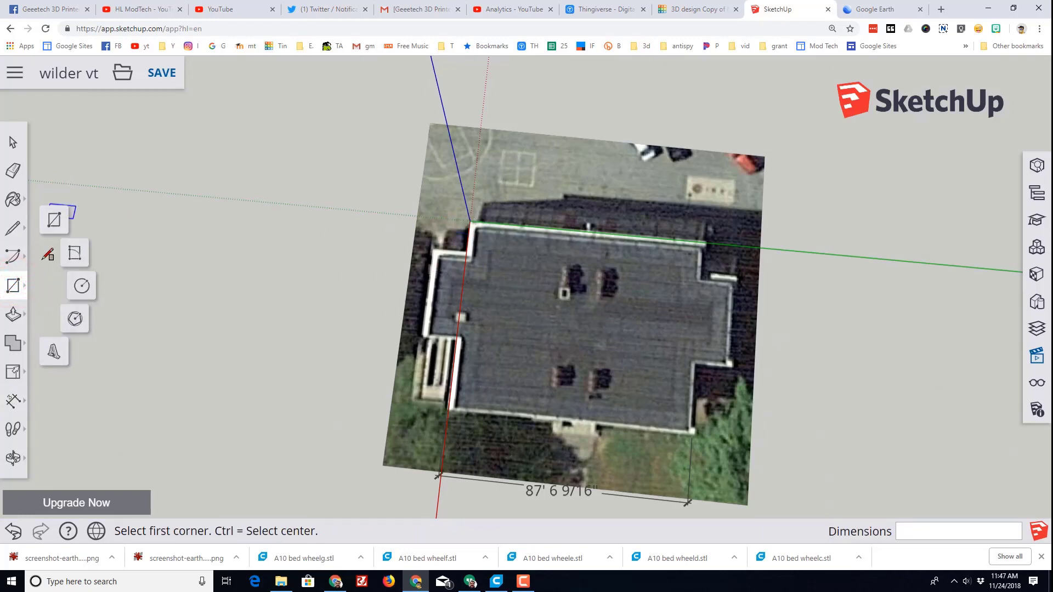
click(13, 286)
click(14, 286)
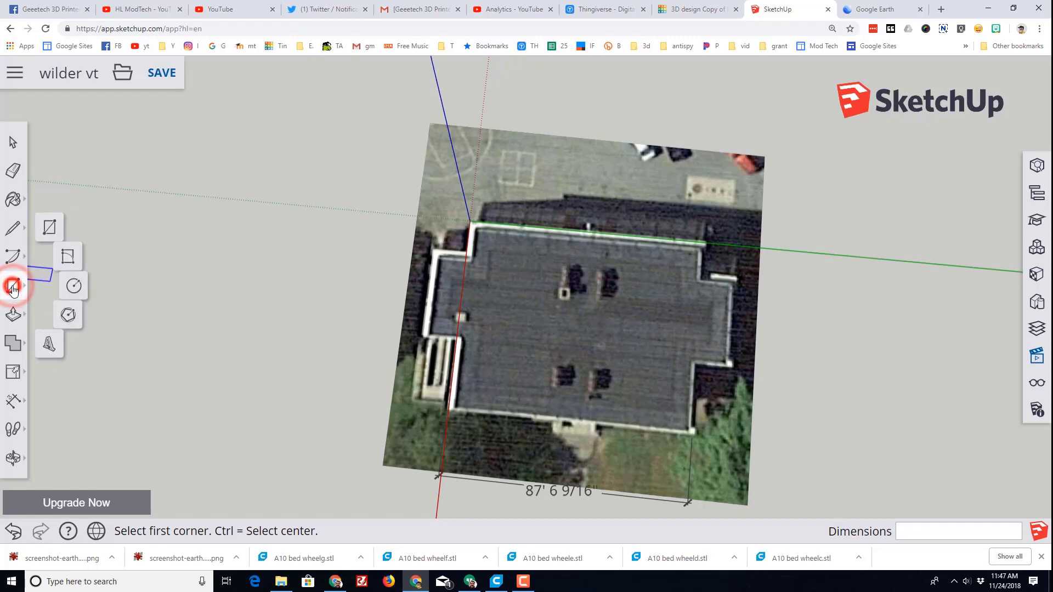
click(52, 221)
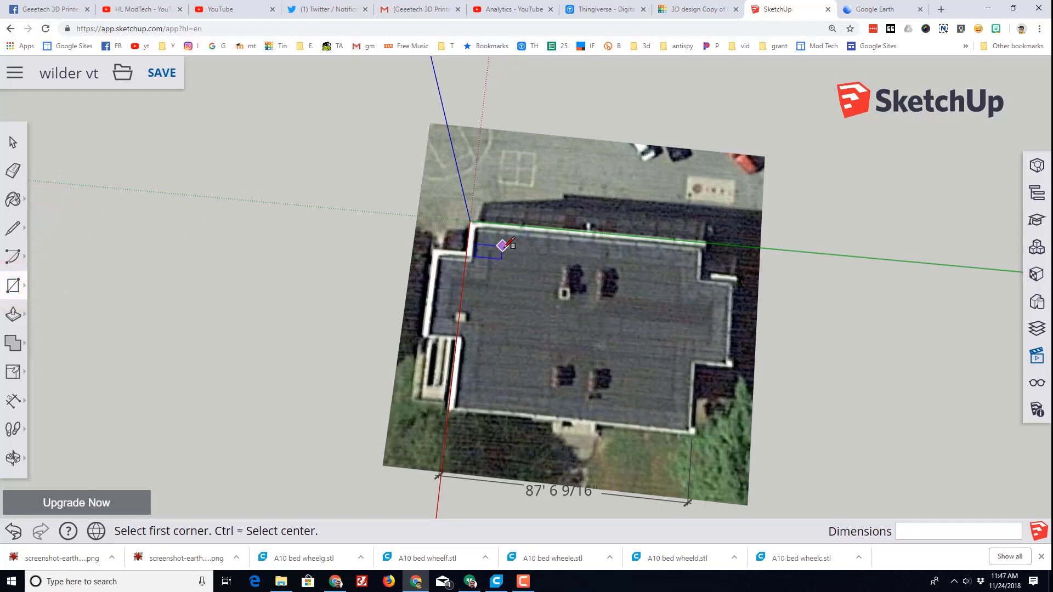
click(470, 220)
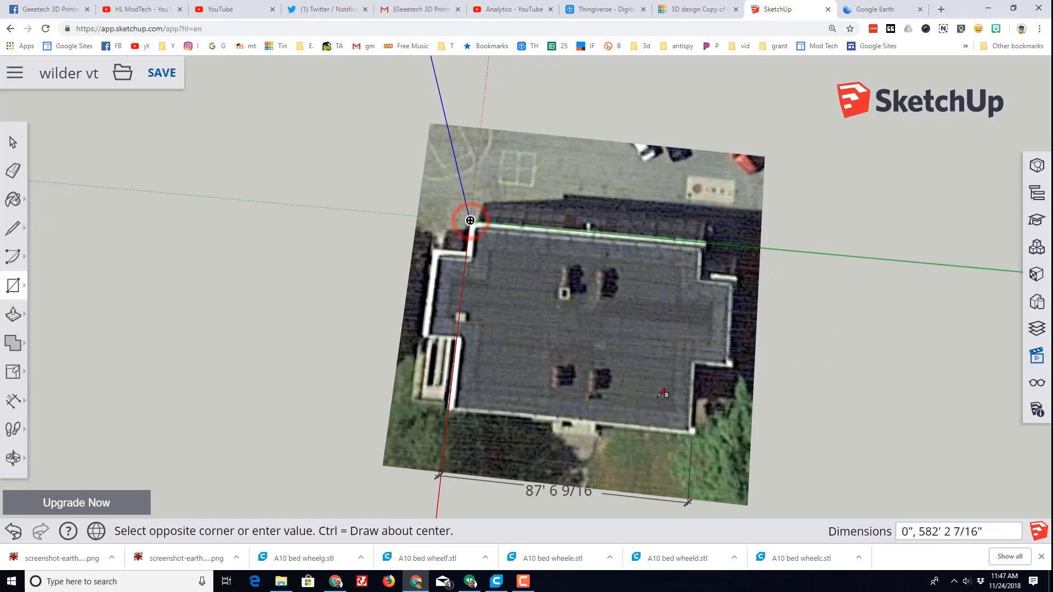
scroll(685, 428, up, 5)
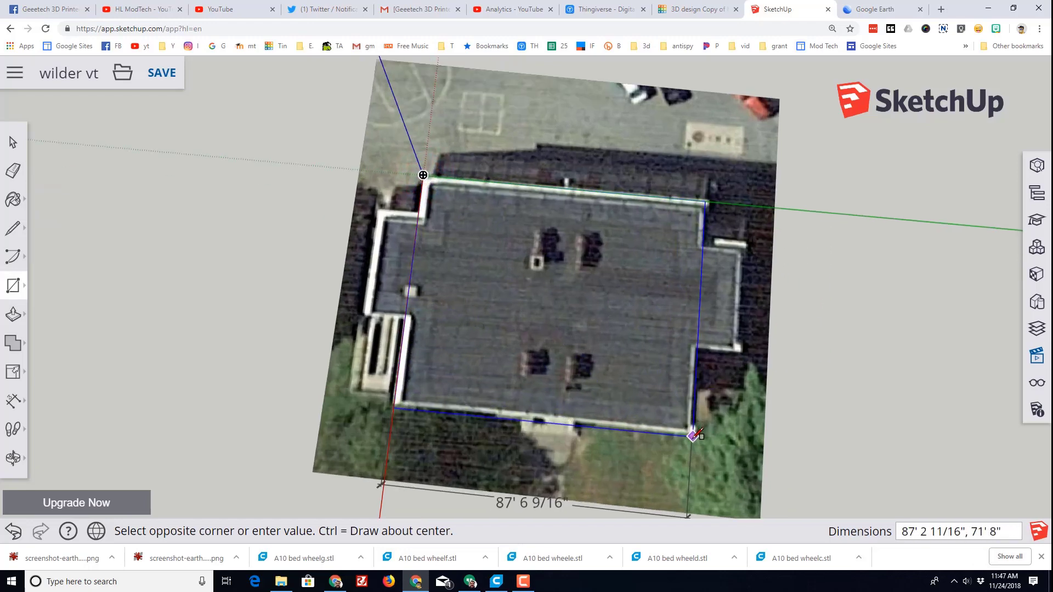
scroll(685, 428, up, 2)
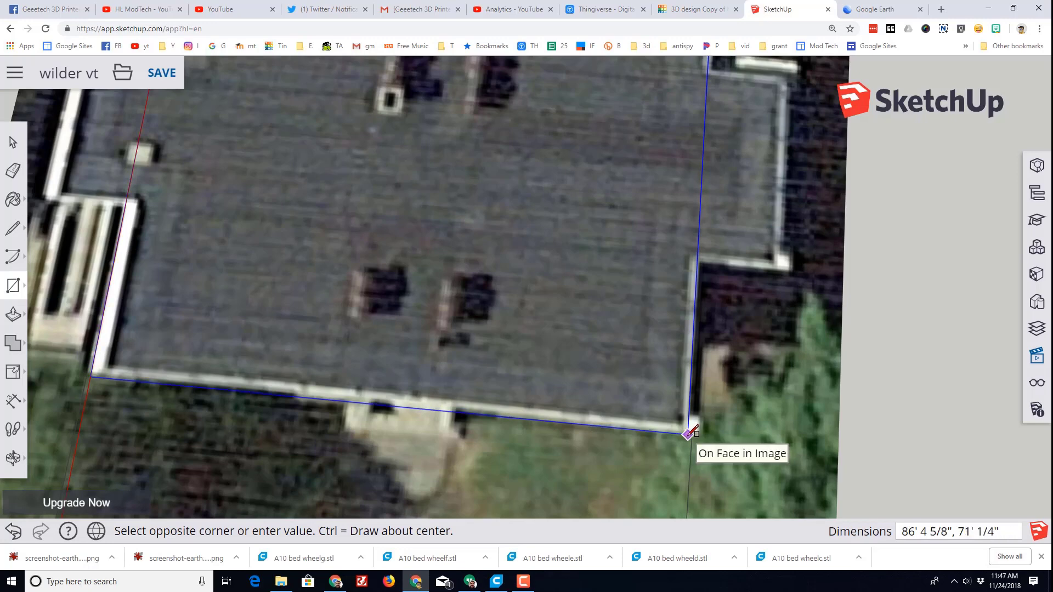
click(688, 434)
- Add rectangles over the two side wings, about 33' 3" by 12' 8" on the left and 33' 3" by 13' 1" on the right
scroll(689, 431, down, 5)
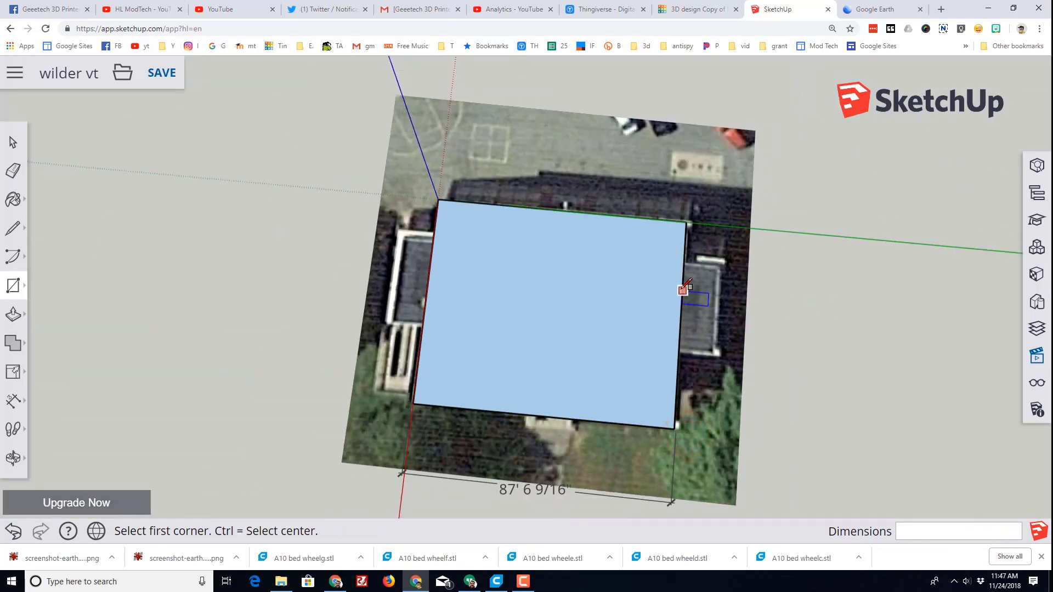
scroll(684, 289, up, 2)
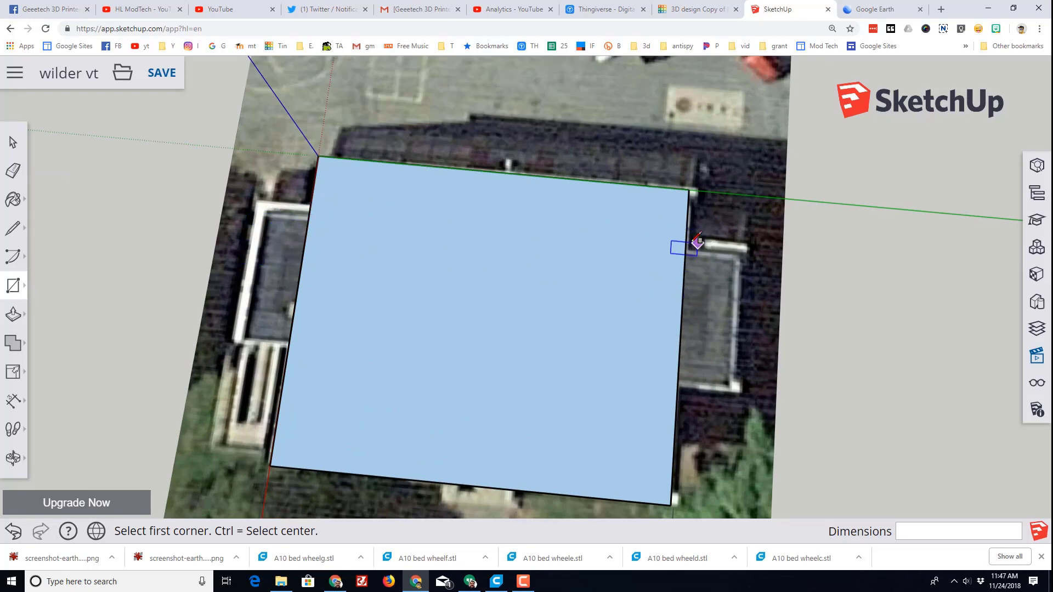
click(310, 204)
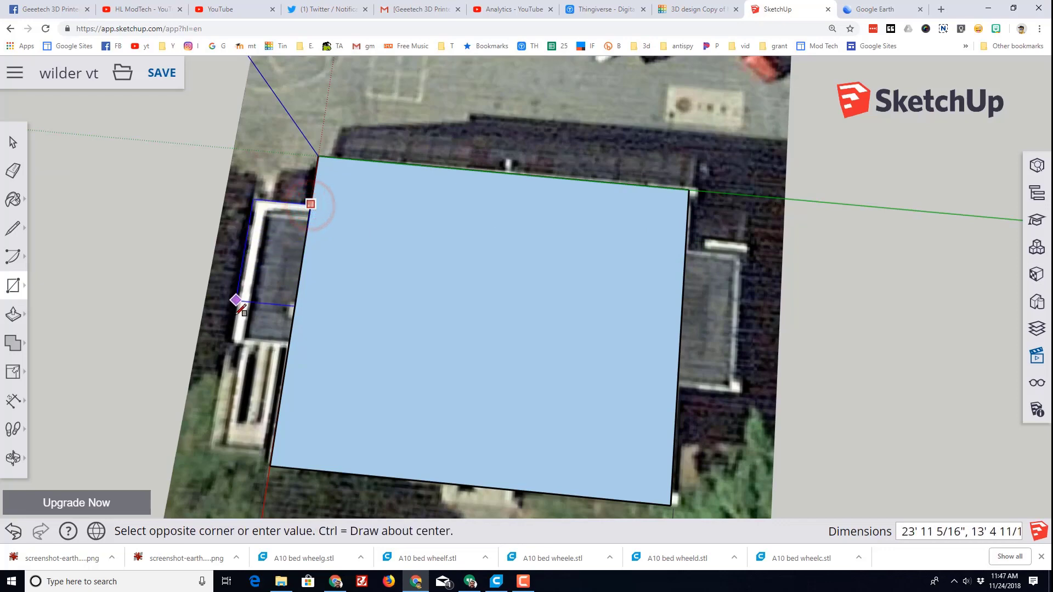
click(232, 340)
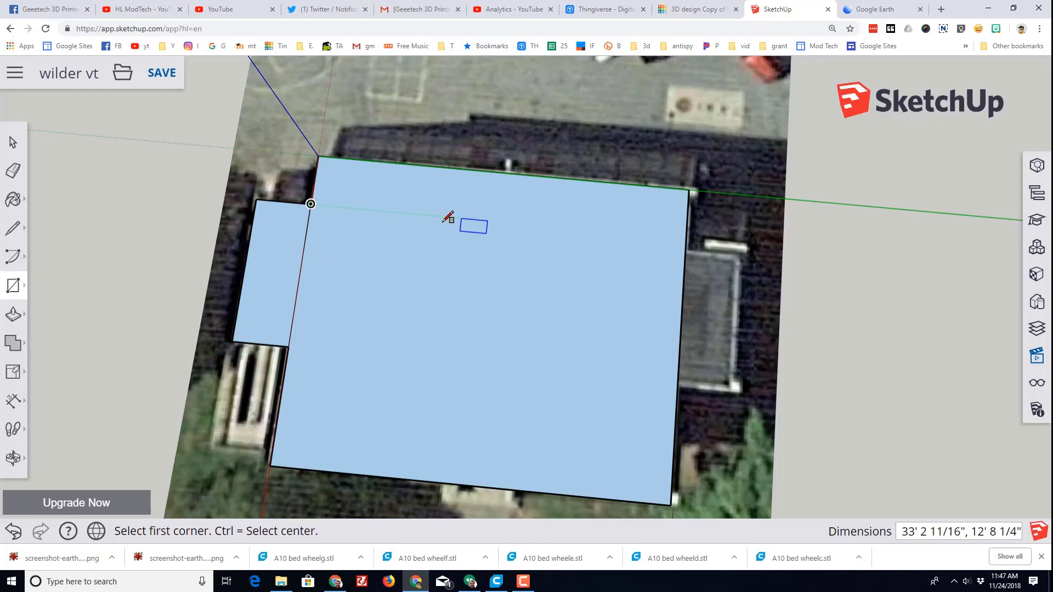
click(686, 238)
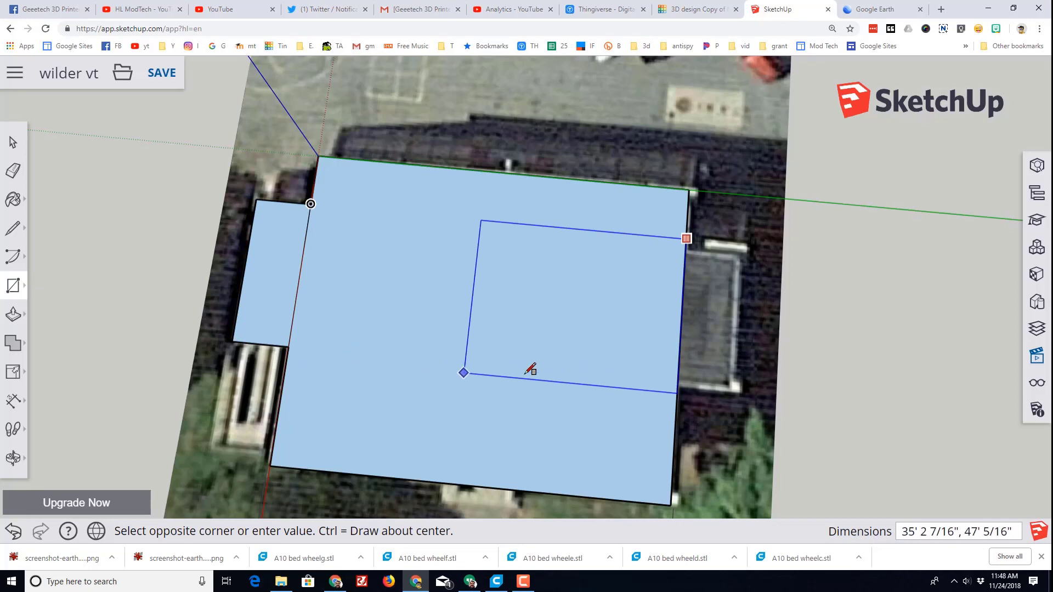
click(741, 388)
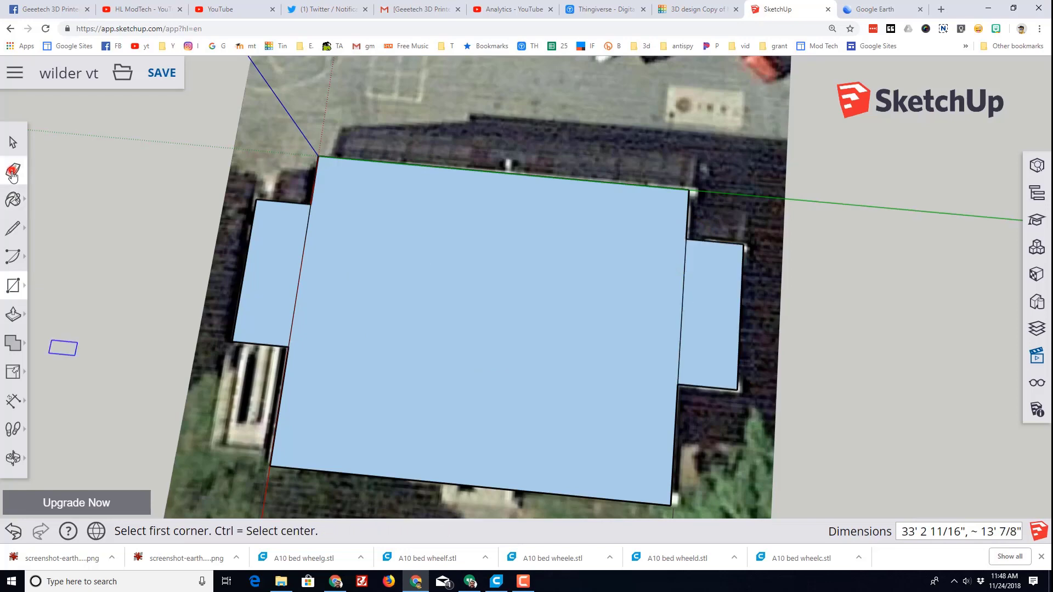
- Erase the edges dividing the two wings from the main rectangle and reverse the merged footprint face
click(13, 170)
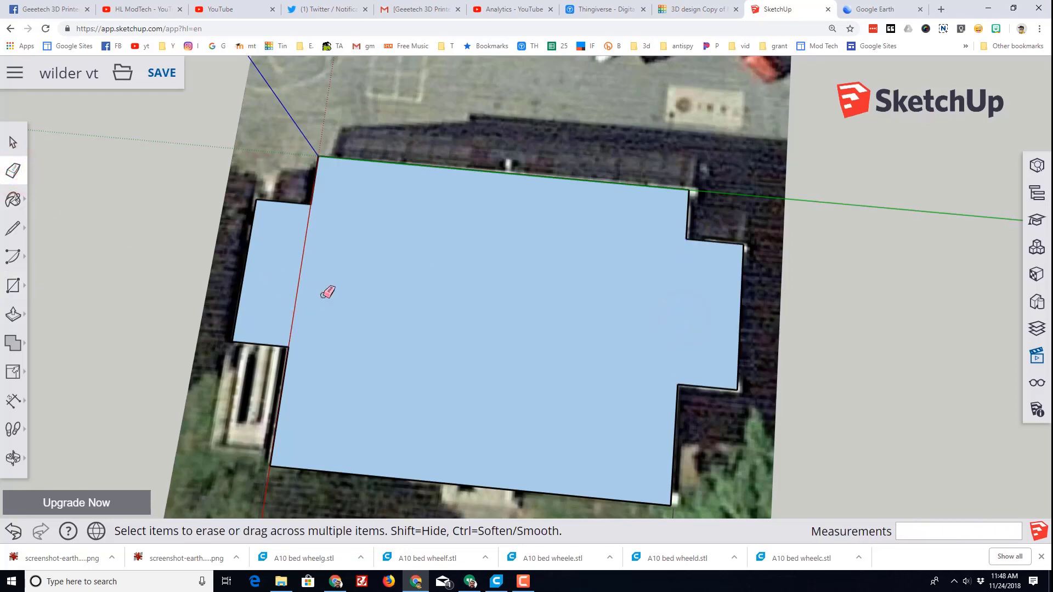
click(11, 145)
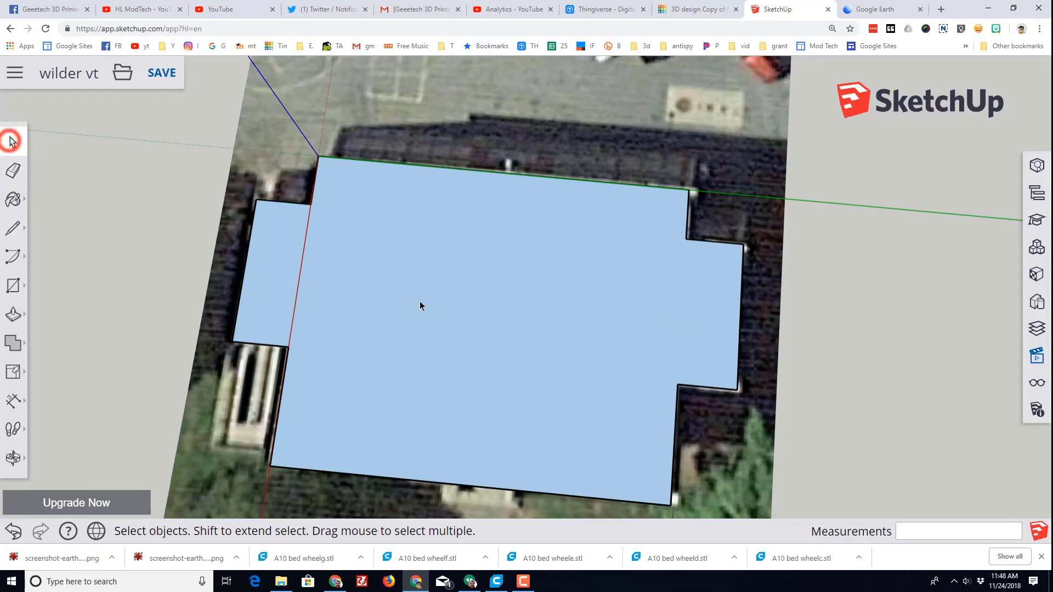
right_click(406, 284)
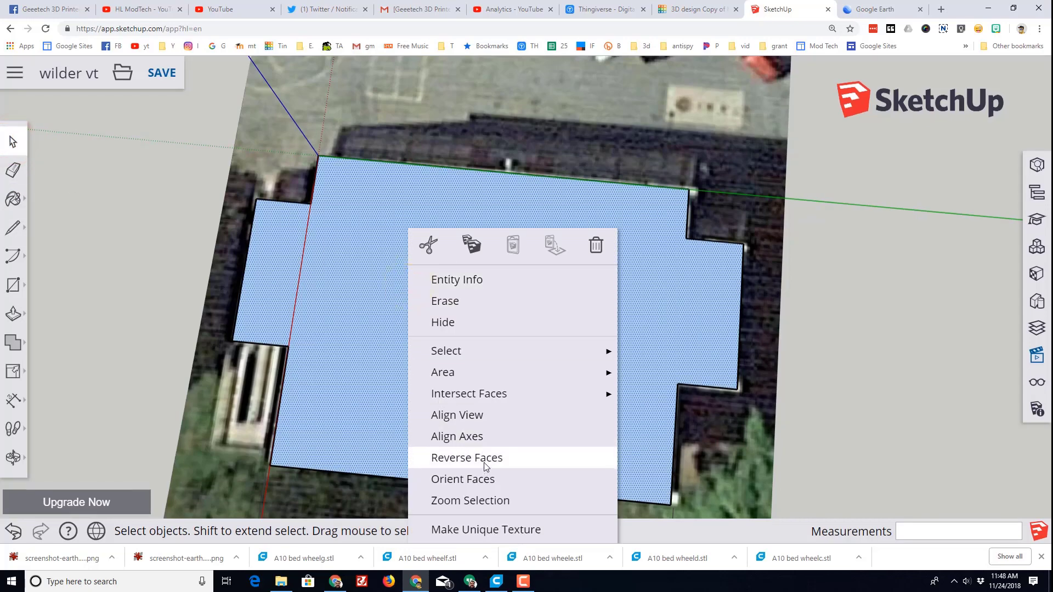
click(484, 464)
- Push/Pull the building footprint upward about 75' 4"
middle_drag(342, 376, 466, 244)
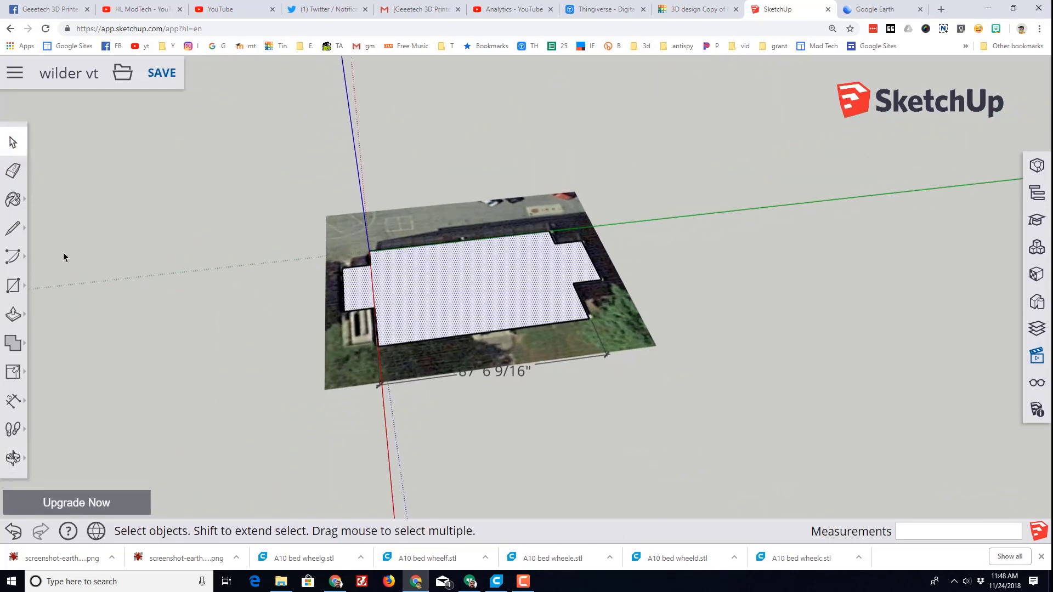
click(12, 315)
drag(427, 313, 431, 313)
click(418, 149)
middle_drag(419, 146, 419, 256)
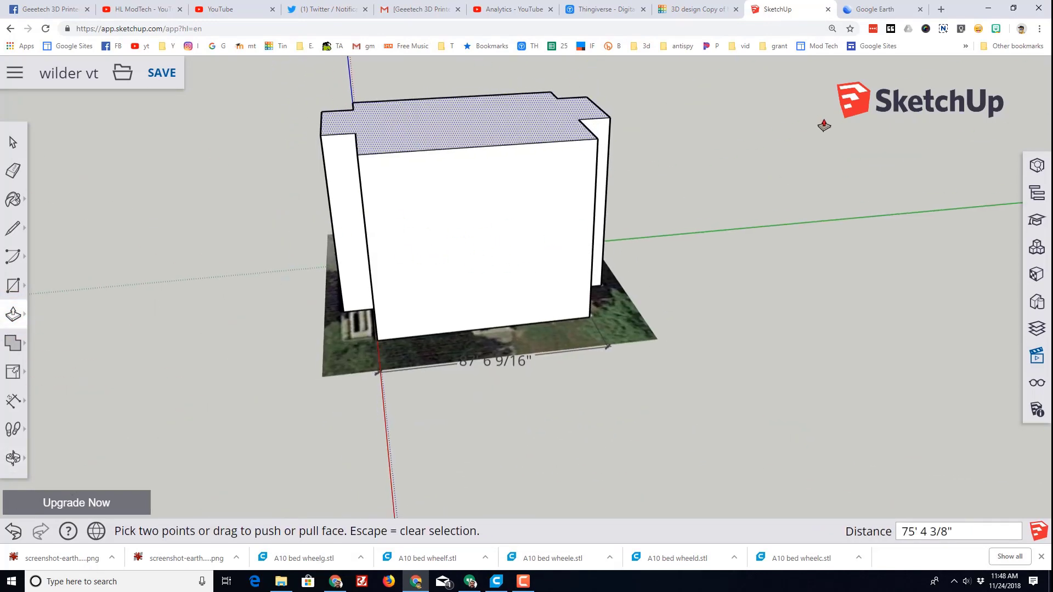
- Switch to Google Earth, enter Street View on the road beside the school and turn to face the building's front
click(877, 8)
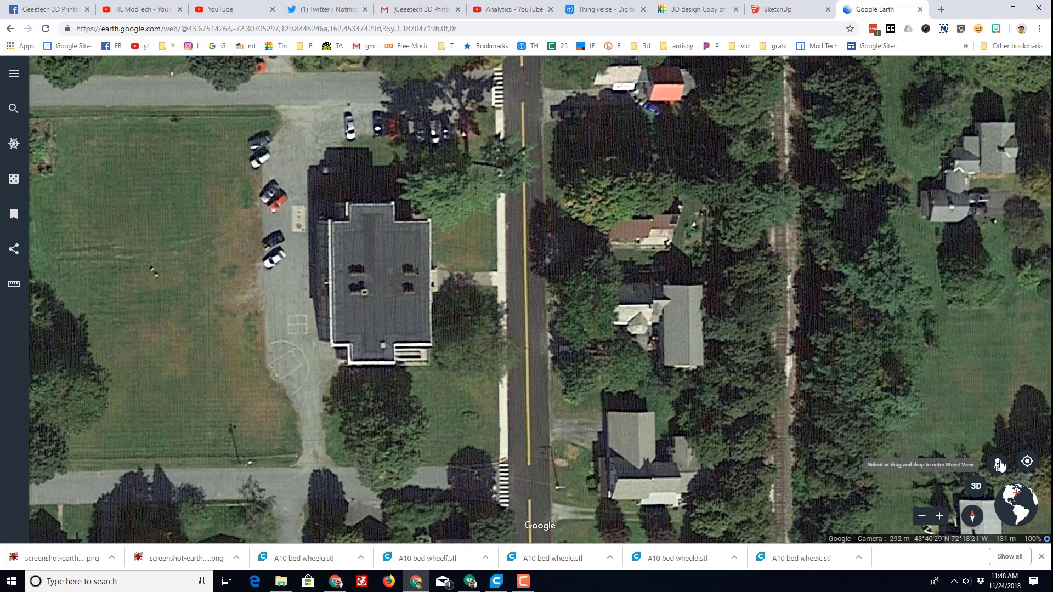
drag(999, 465, 519, 291)
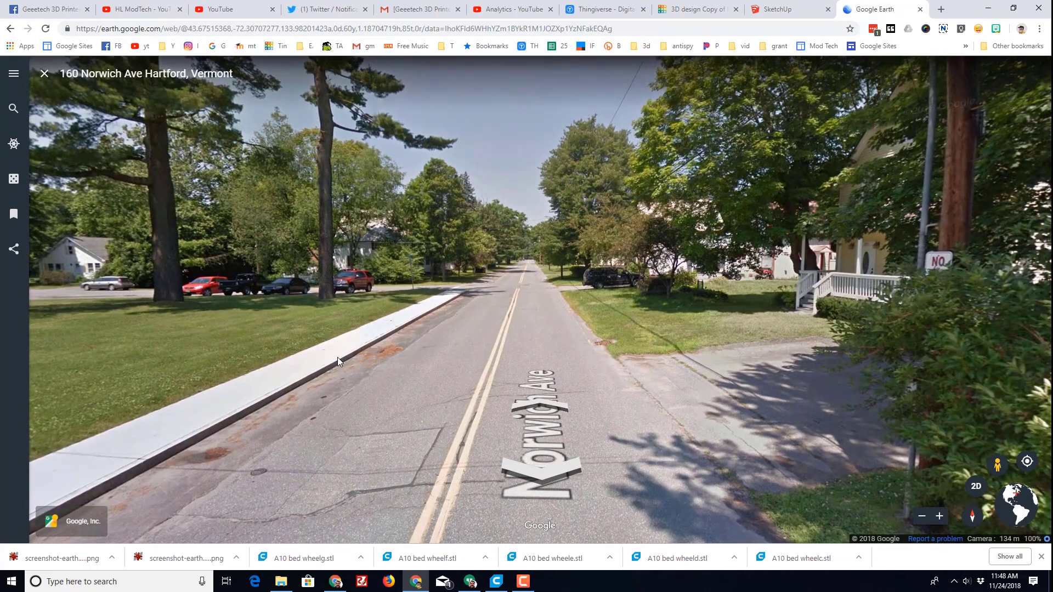
drag(494, 357, 940, 354)
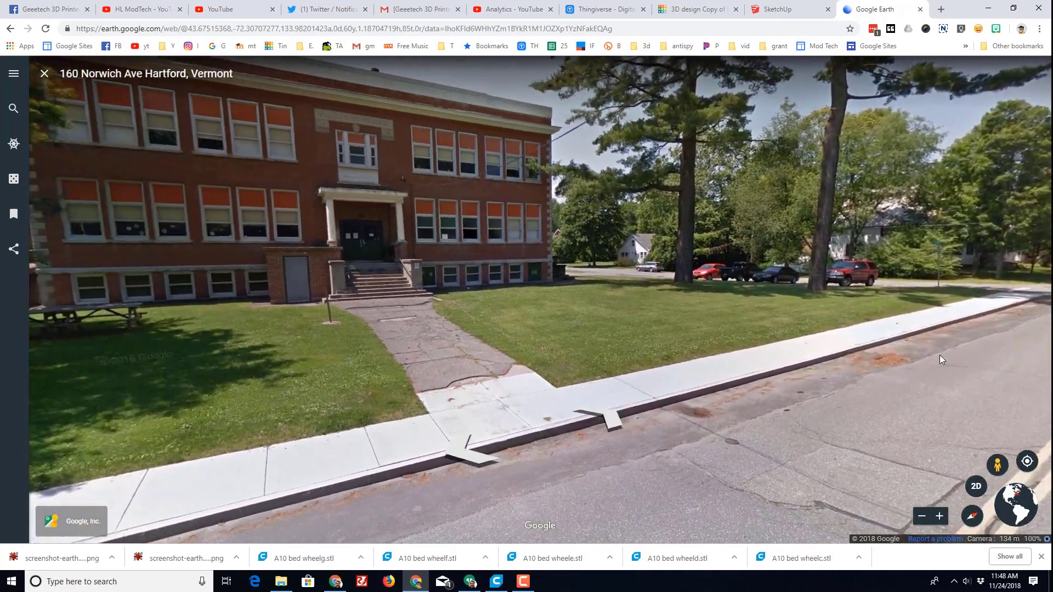
drag(616, 381, 776, 386)
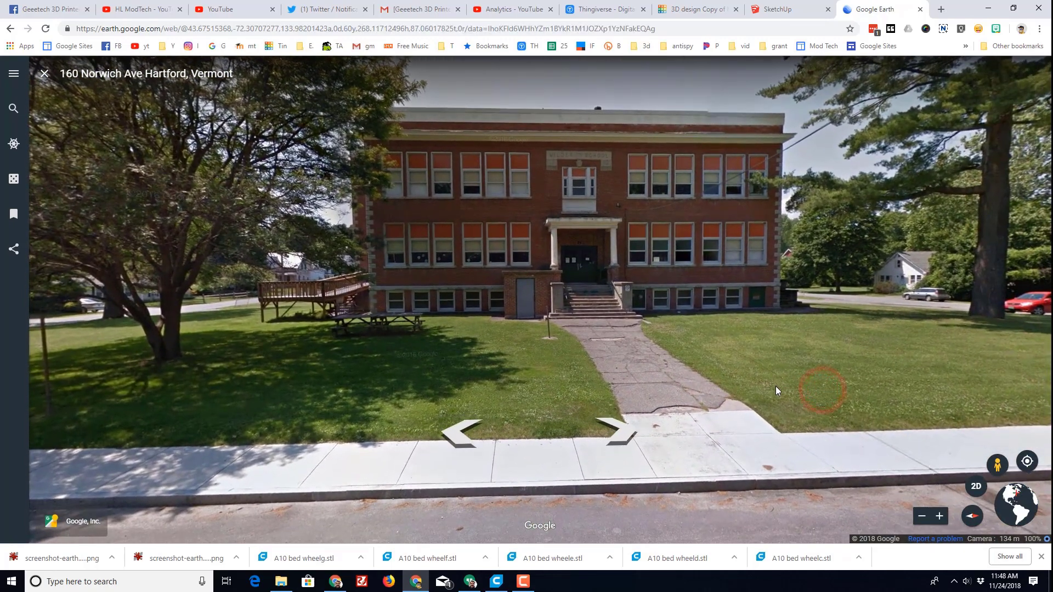
- Capture a 787 x 405 selected-area screenshot framing the school's front facade and save the image
click(943, 29)
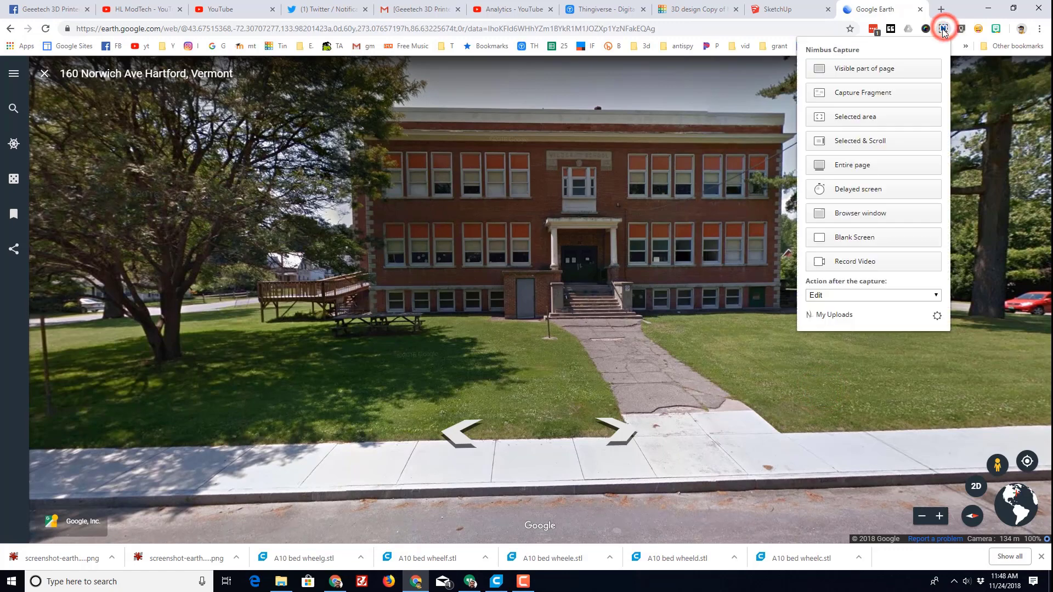
click(871, 118)
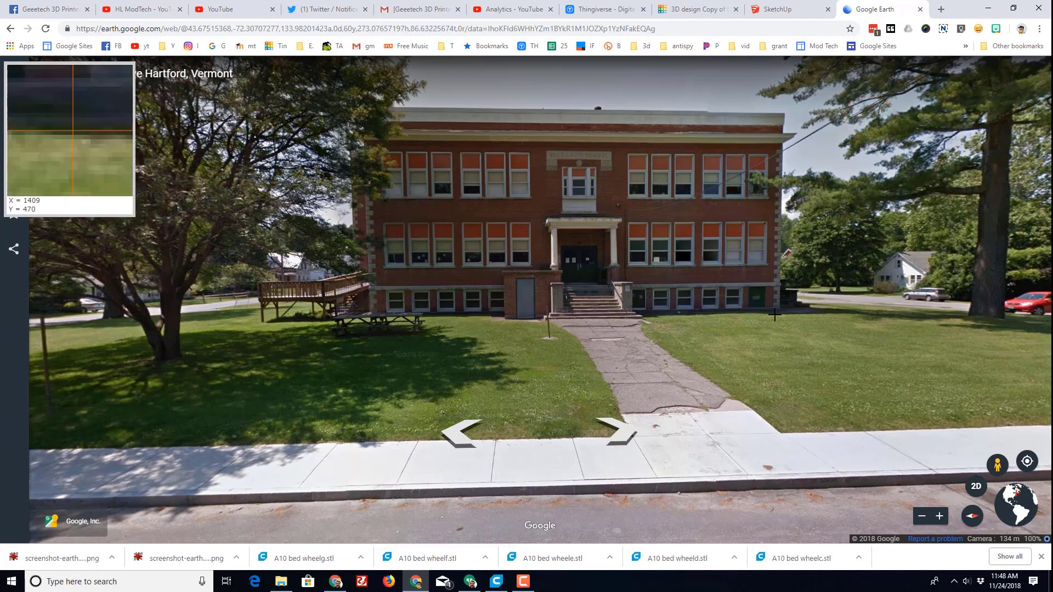
drag(781, 310, 346, 100)
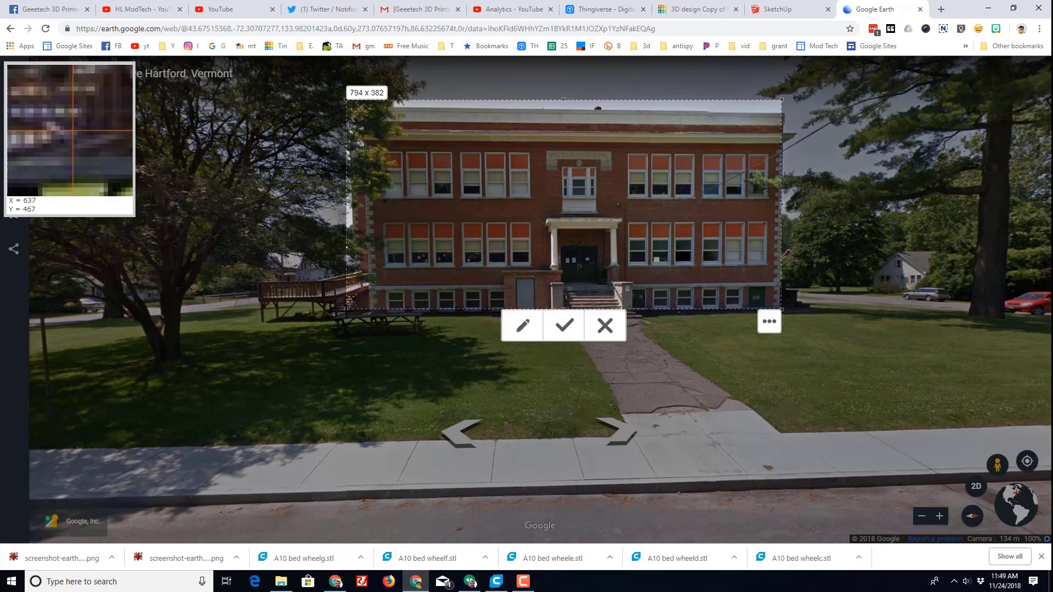
drag(346, 310, 350, 321)
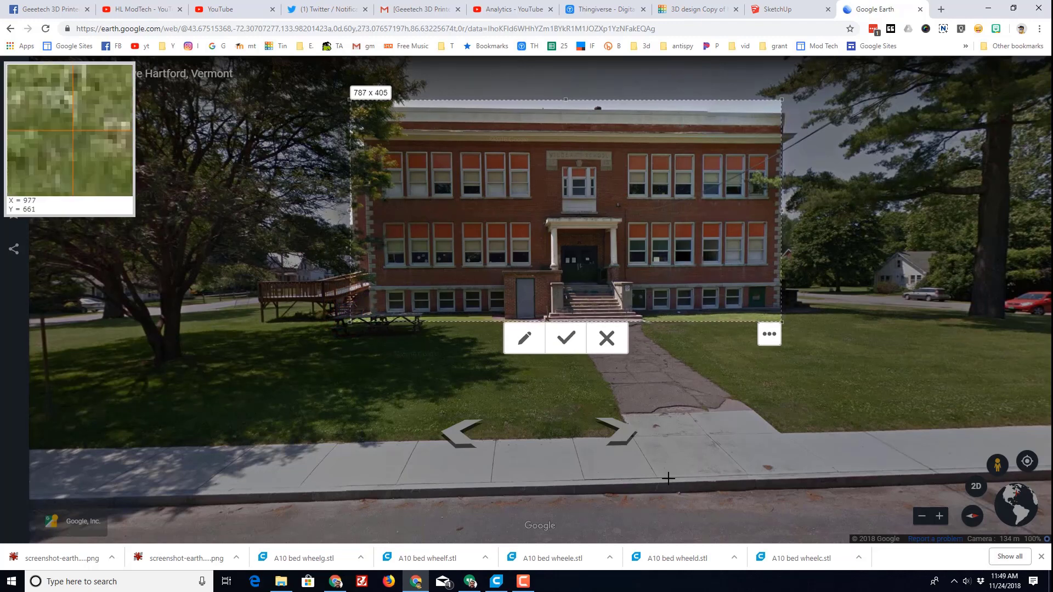
click(567, 341)
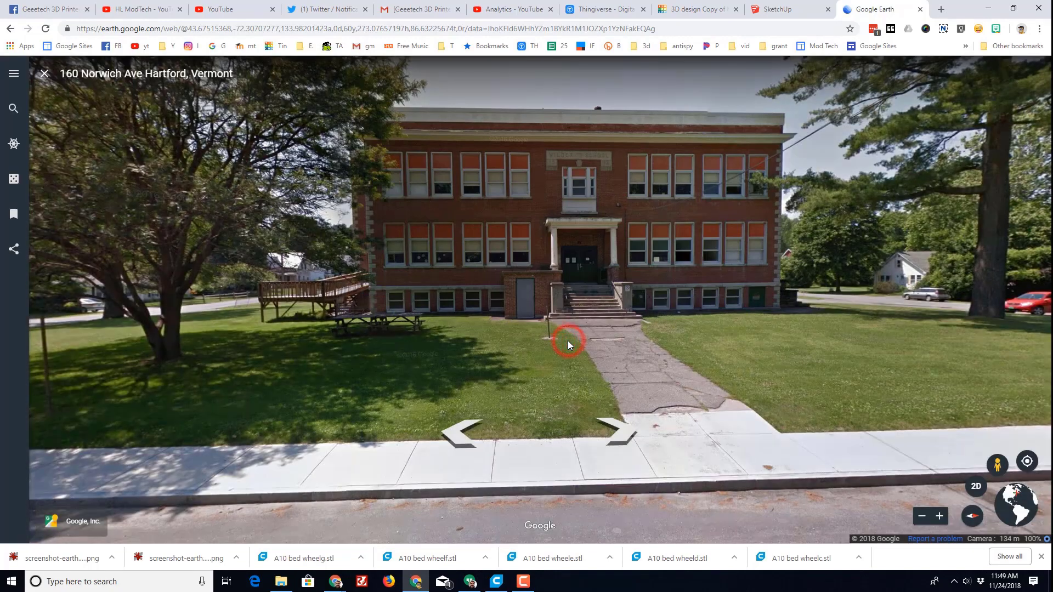
click(291, 389)
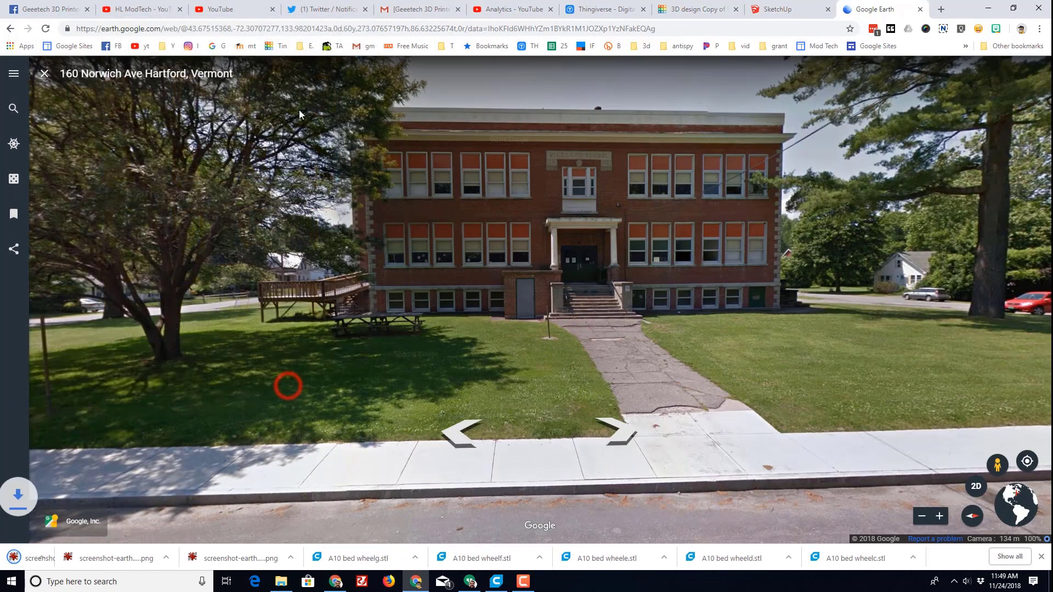
- Switch to SketchUp, insert the saved facade screenshot as a material and paint it across the full width of the building's front face
click(779, 14)
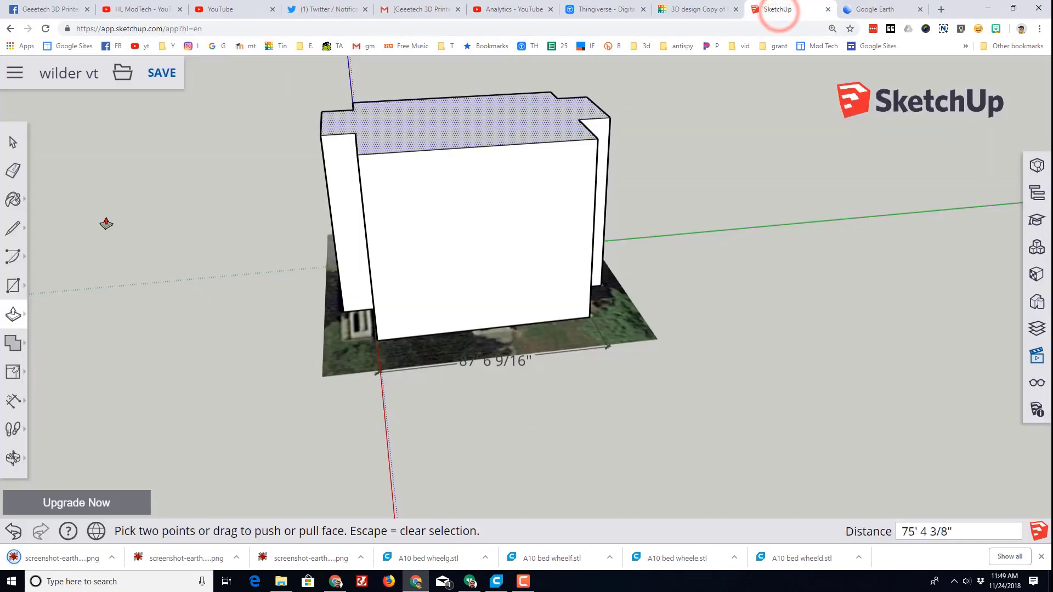
click(121, 74)
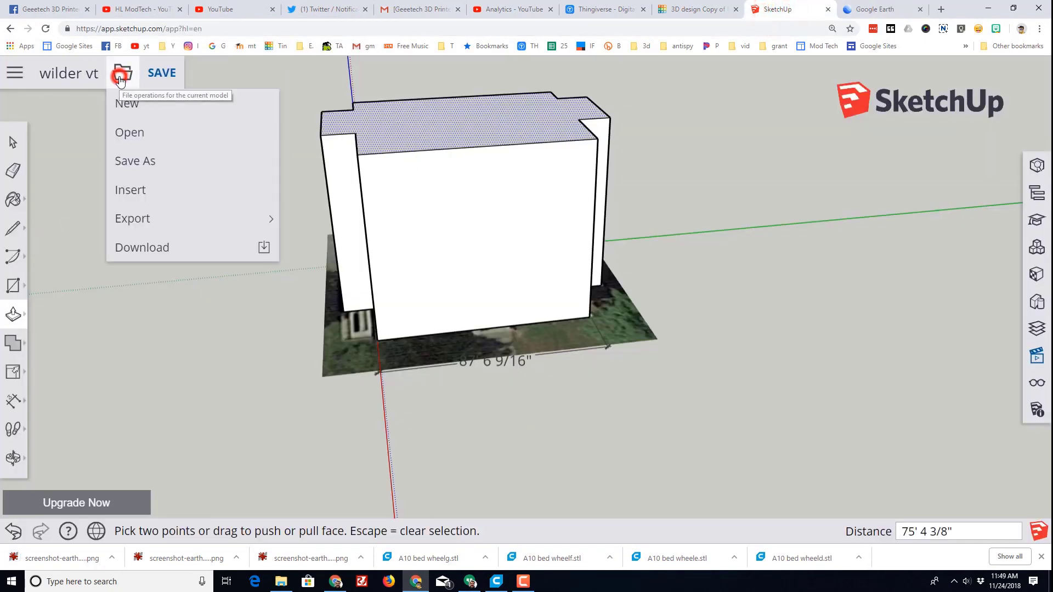
mouse_move(137, 214)
click(137, 195)
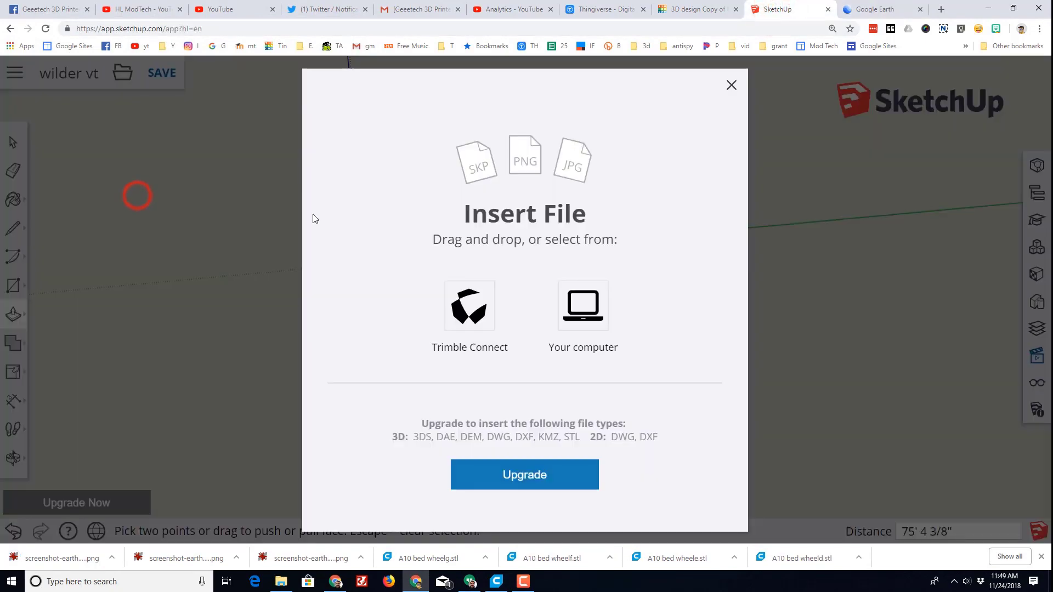
click(281, 581)
drag(308, 379, 581, 307)
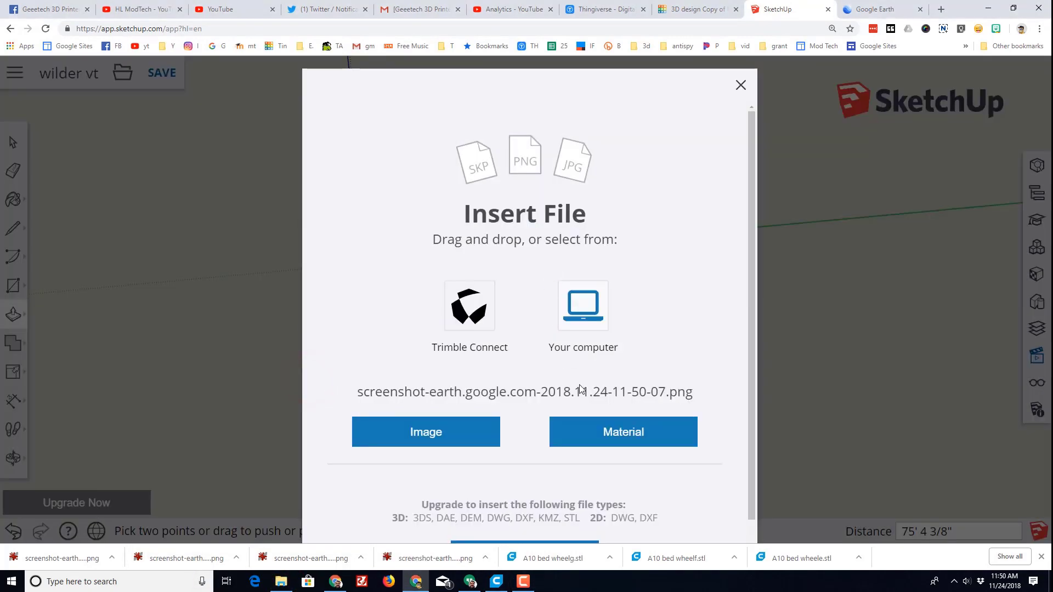
click(620, 434)
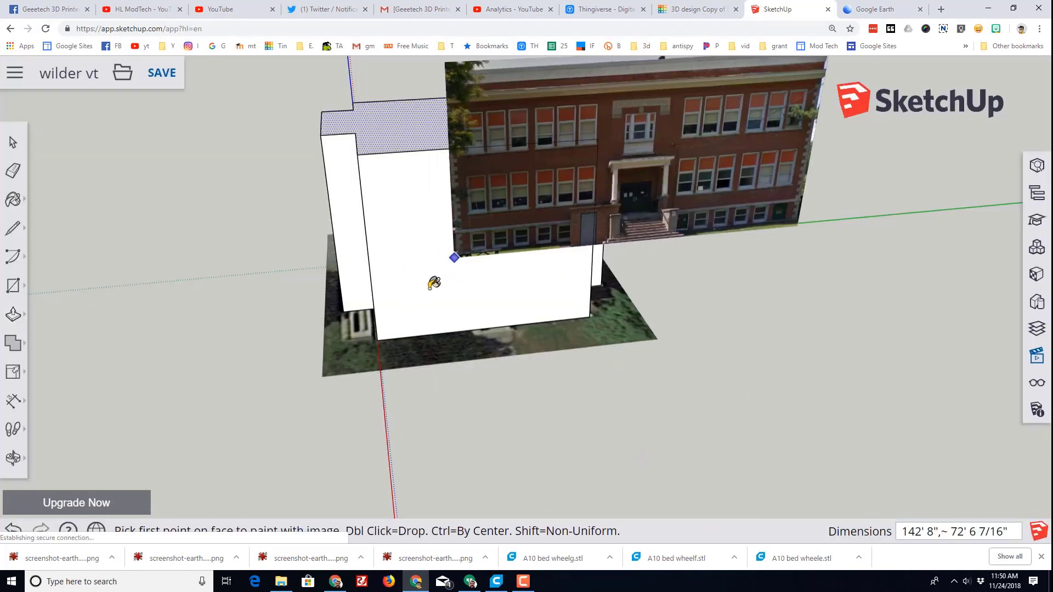
click(377, 340)
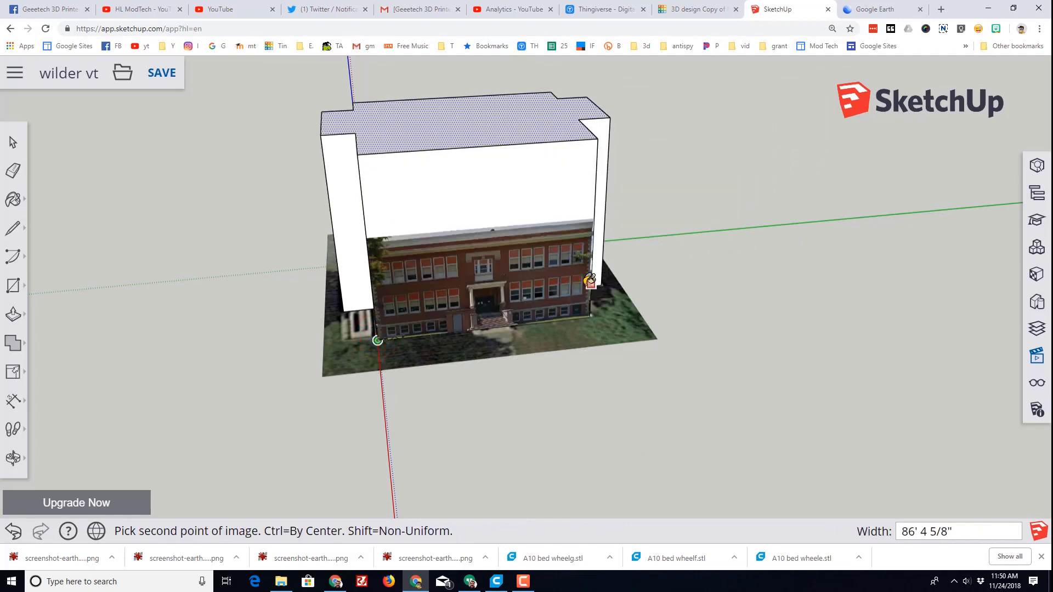
click(594, 244)
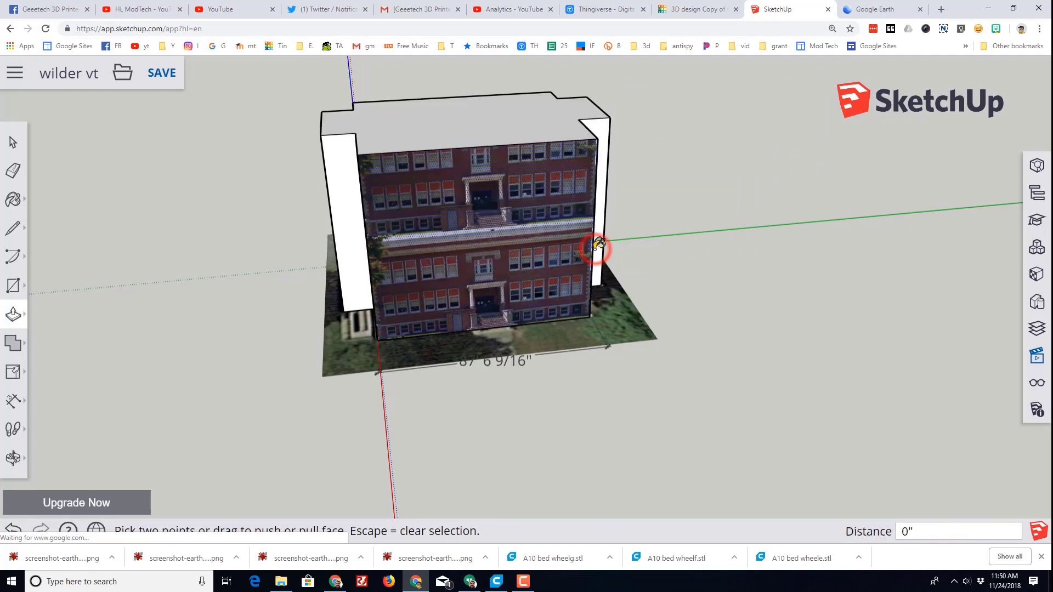
- Push the building's roof face down about 33' so the front face holds only one repeat of the facade image
scroll(444, 286, up, 4)
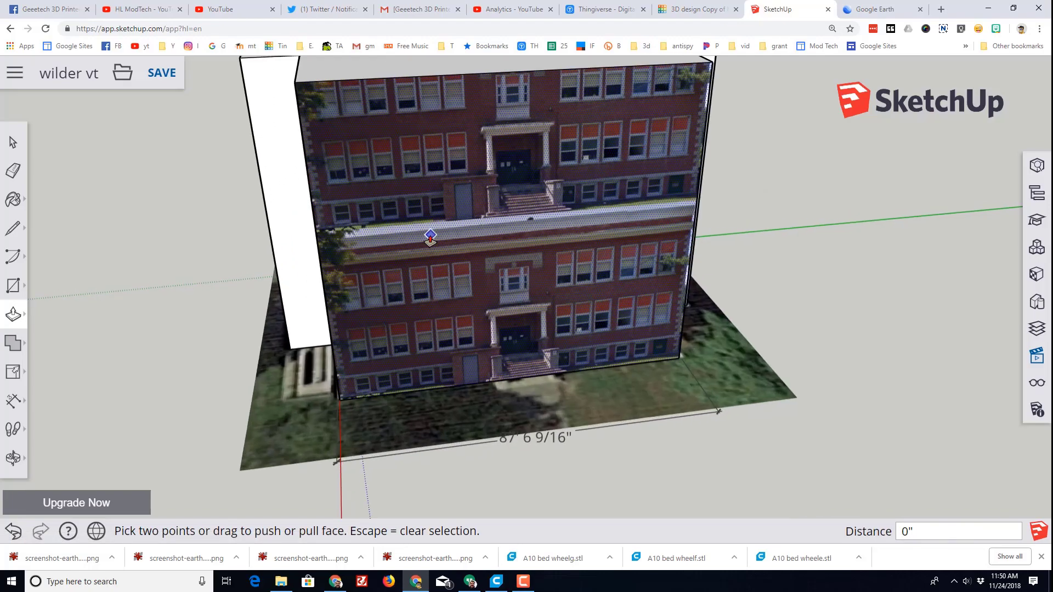
middle_drag(424, 224, 461, 122)
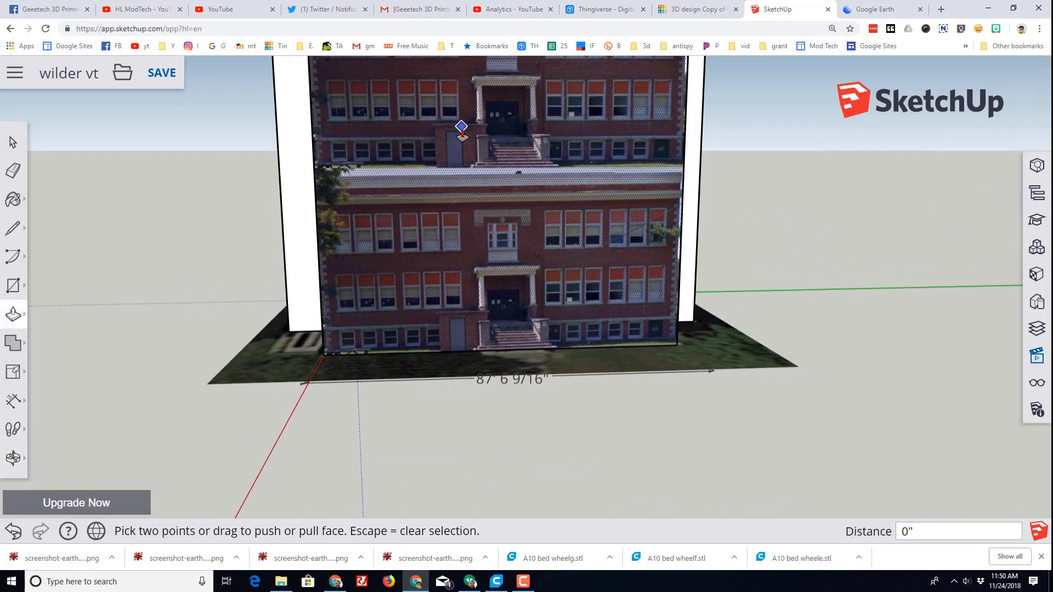
scroll(447, 174, down, 2)
middle_drag(447, 173, 441, 110)
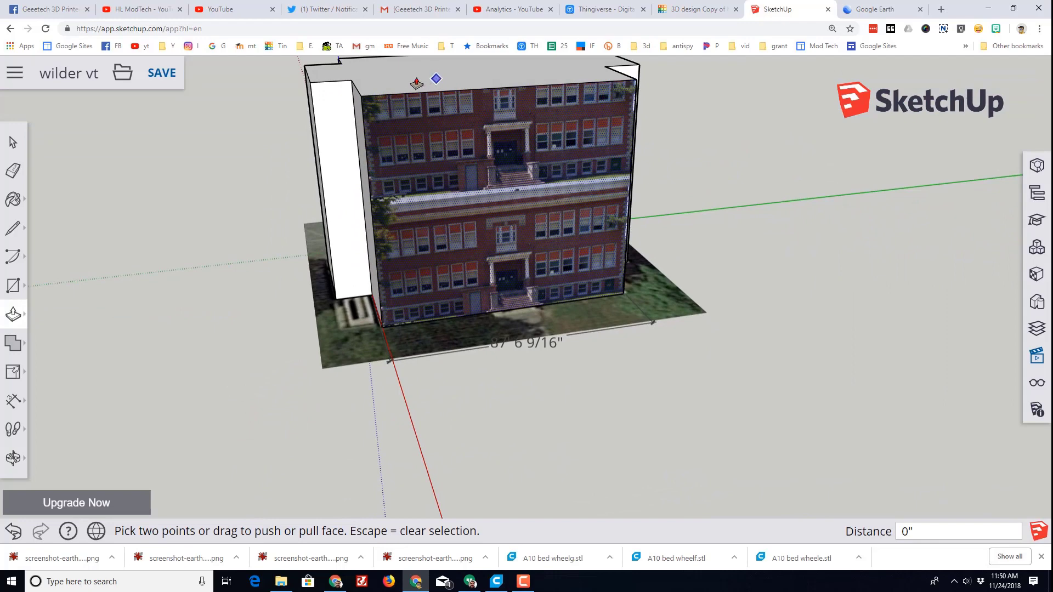
click(17, 312)
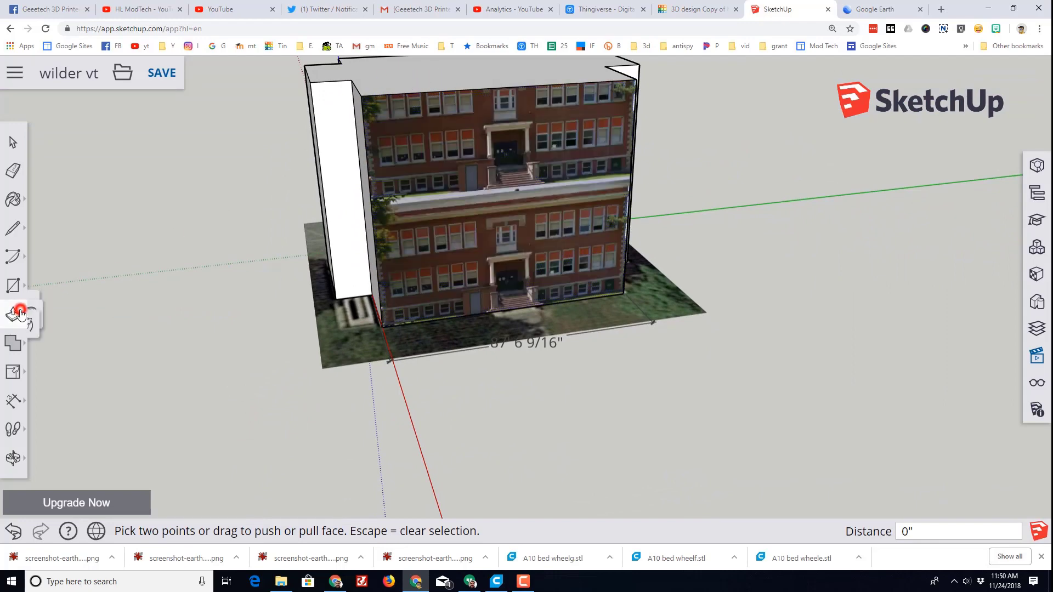
click(59, 282)
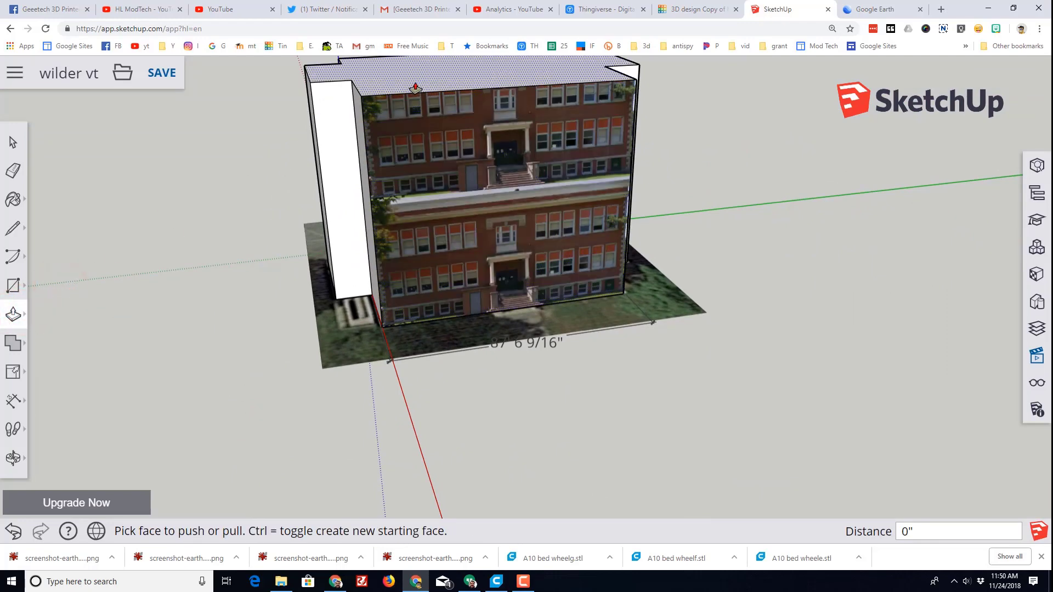
click(415, 85)
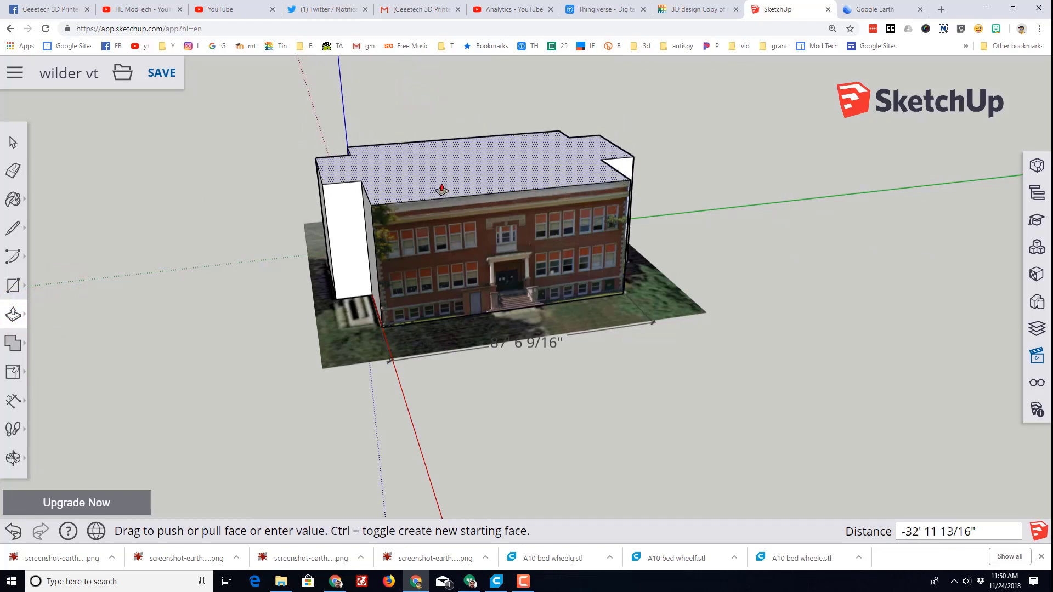
click(442, 189)
- Start positioning the front face's texture, relocate the red pin to the pictured building's lower-left corner and move it onto the face's lower-left corner
middle_drag(439, 181, 322, 236)
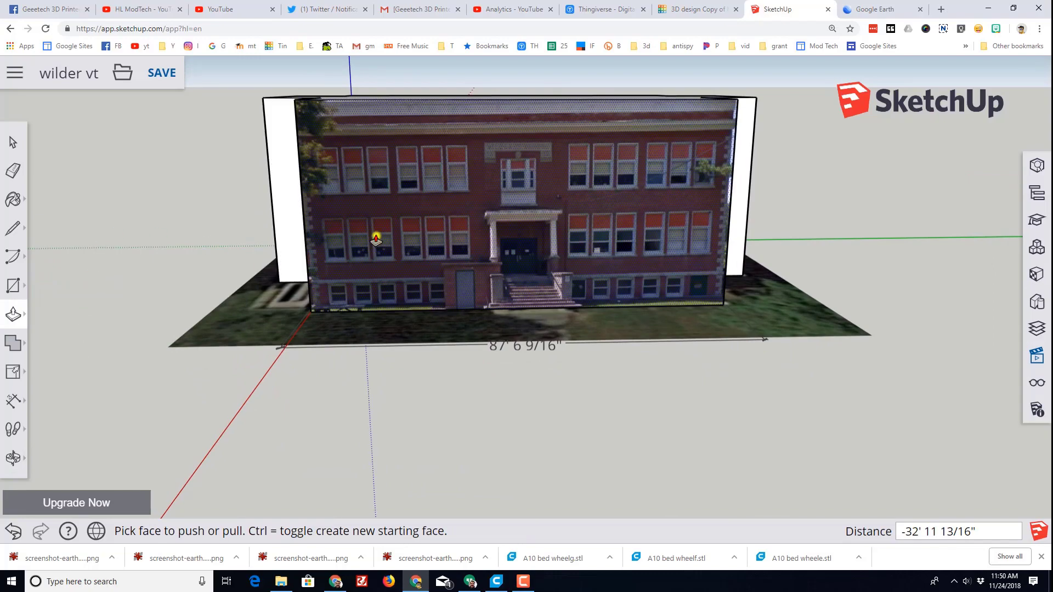
right_click(376, 239)
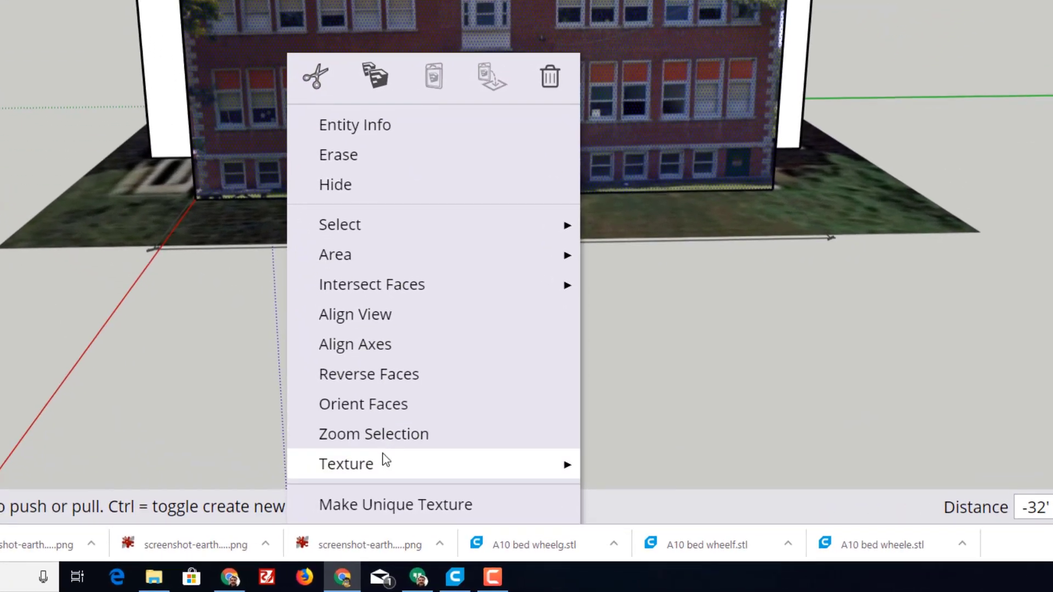
mouse_move(448, 499)
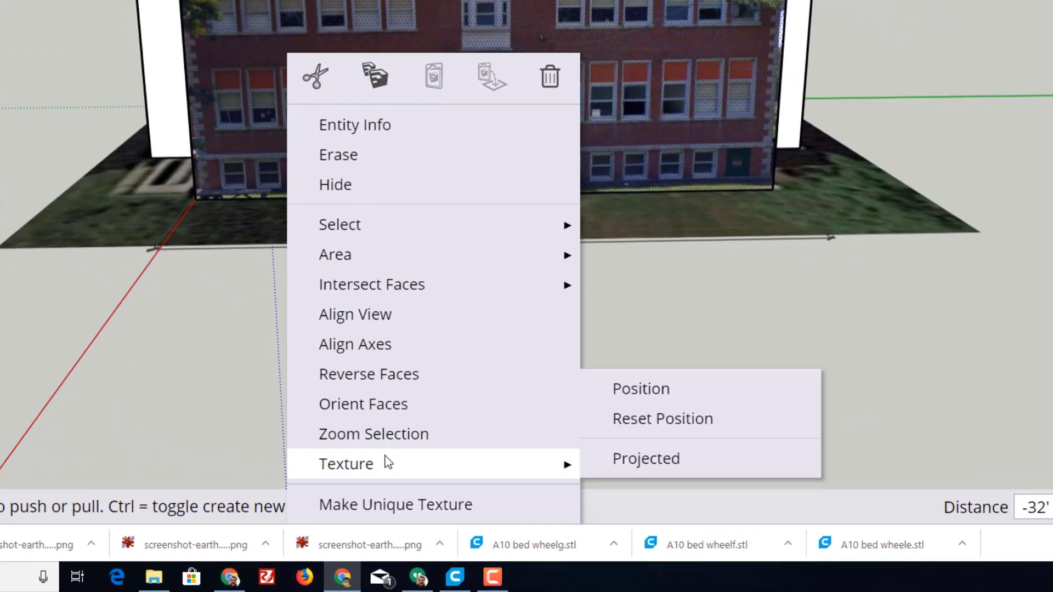
click(640, 389)
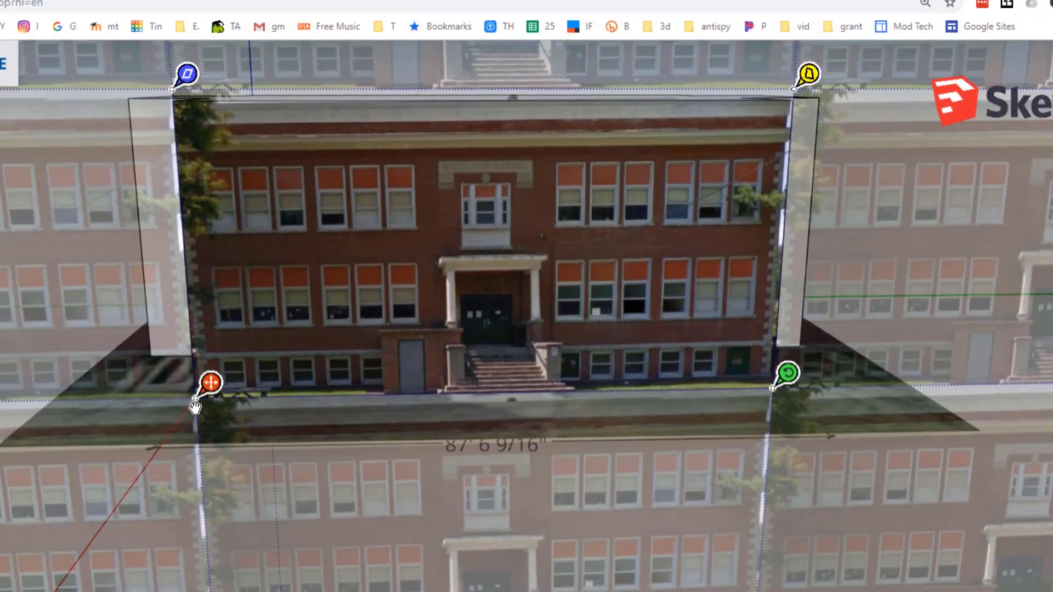
scroll(194, 407, up, 5)
click(206, 384)
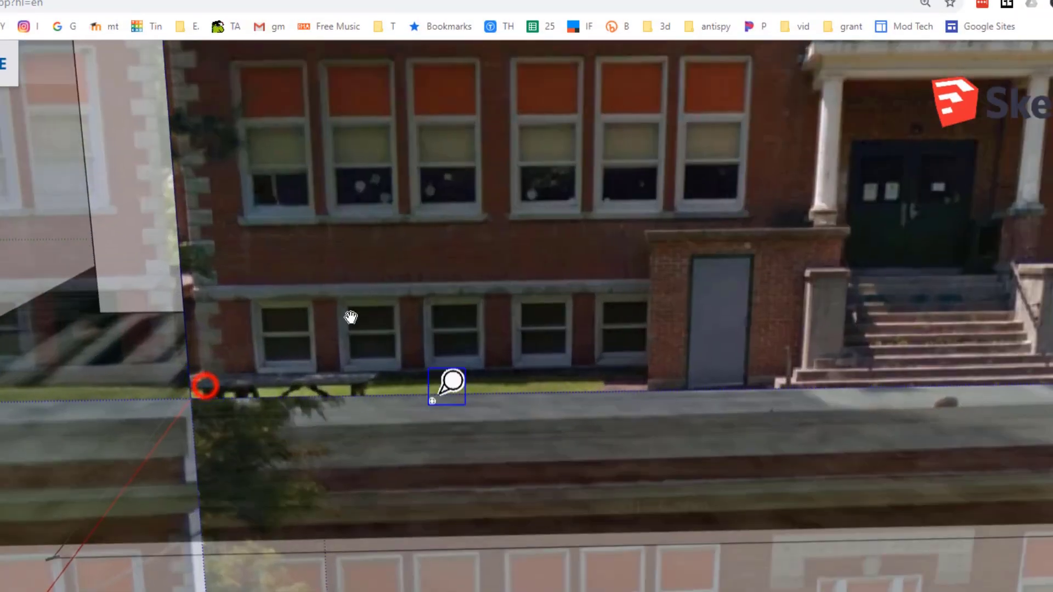
scroll(223, 364, up, 2)
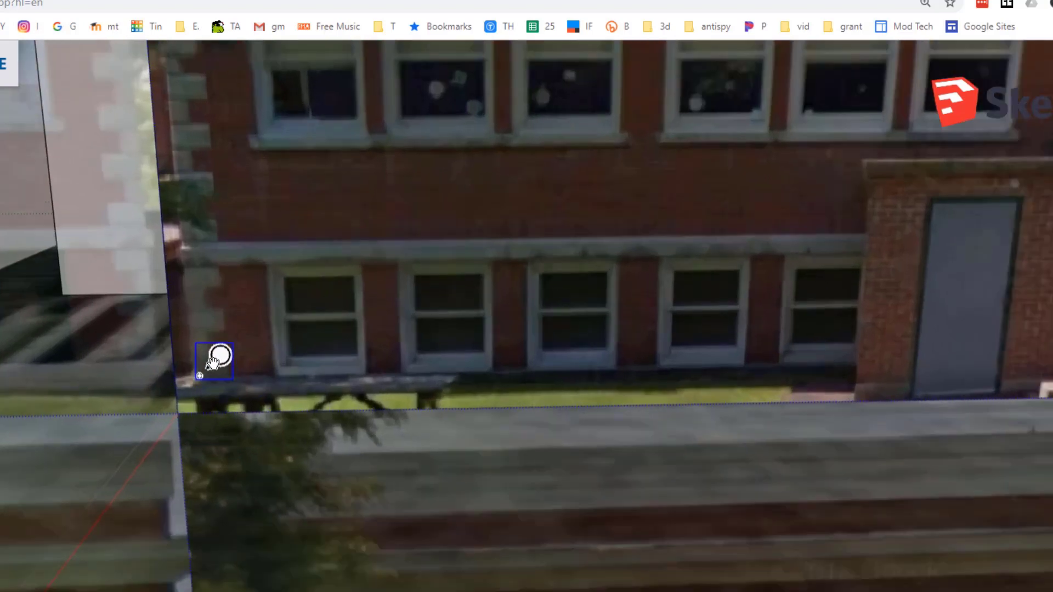
scroll(213, 362, up, 2)
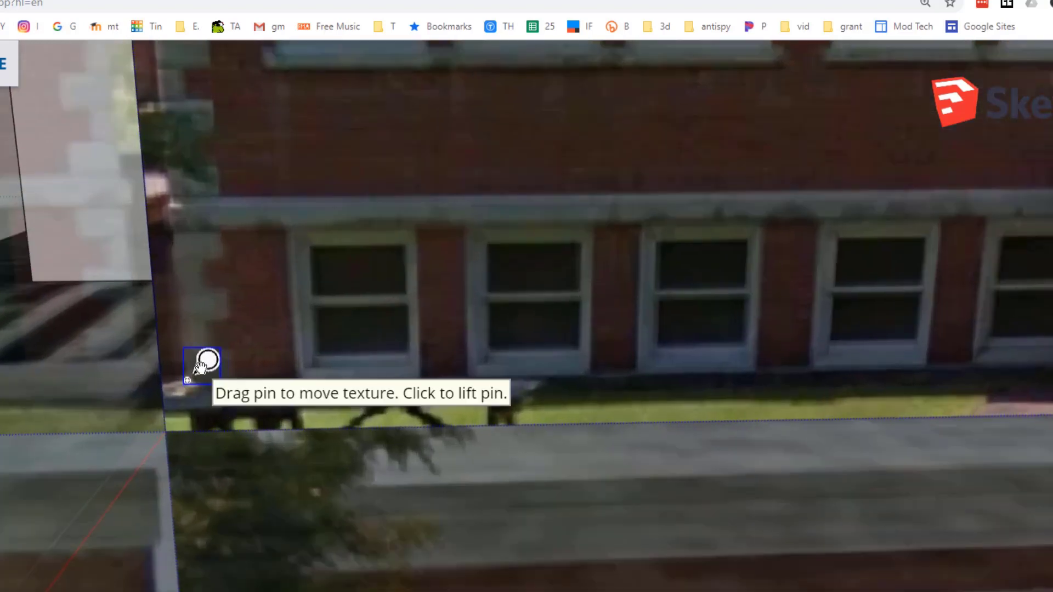
click(203, 363)
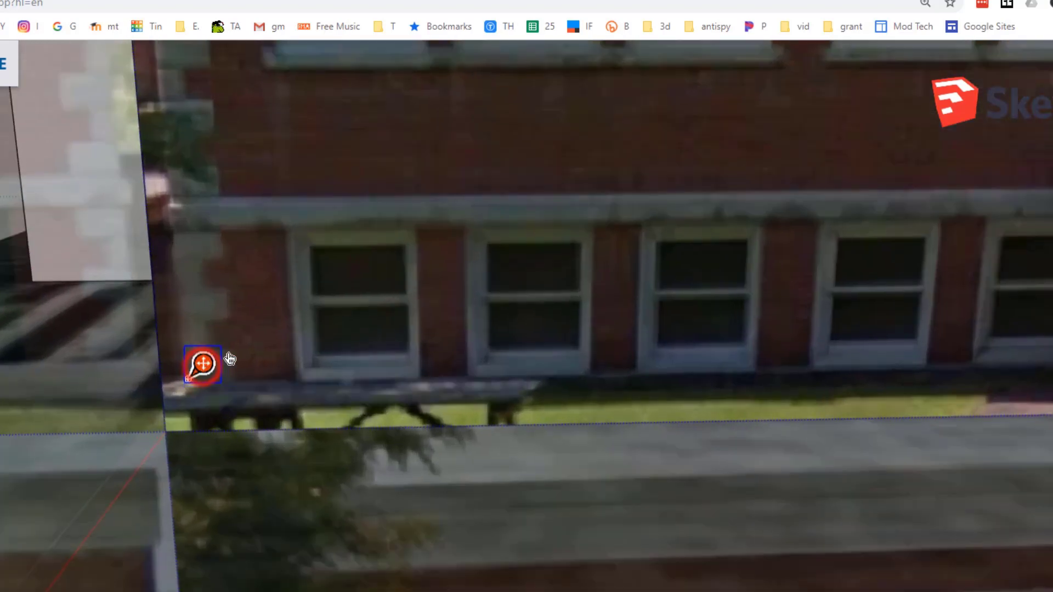
drag(203, 363, 180, 416)
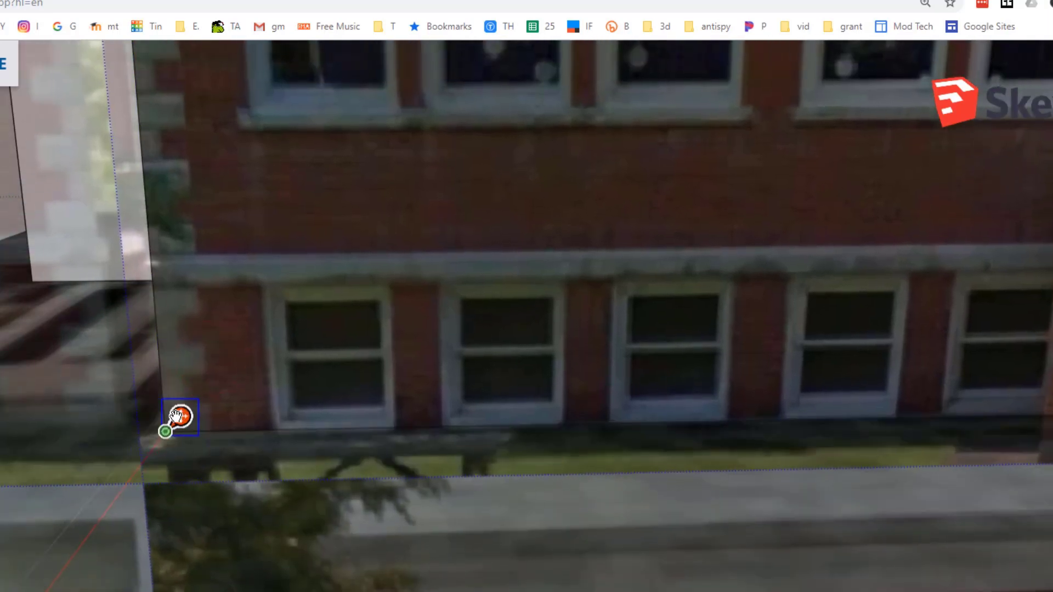
- Relocate the blue texture pin to the facade's left edge at cornice height and adjust it against the face's left edge
scroll(206, 331, down, 8)
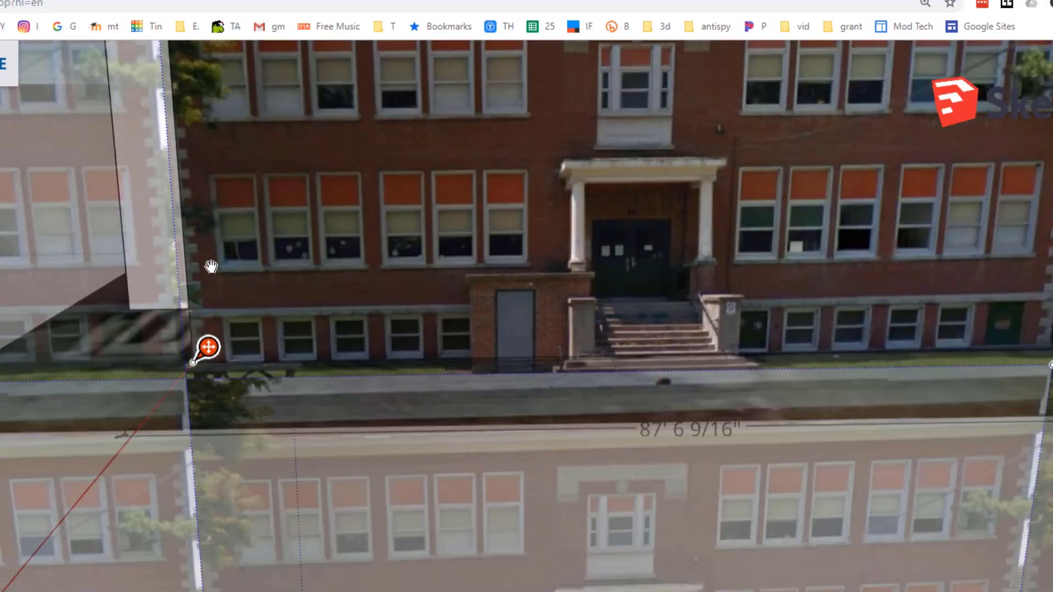
scroll(173, 82, up, 5)
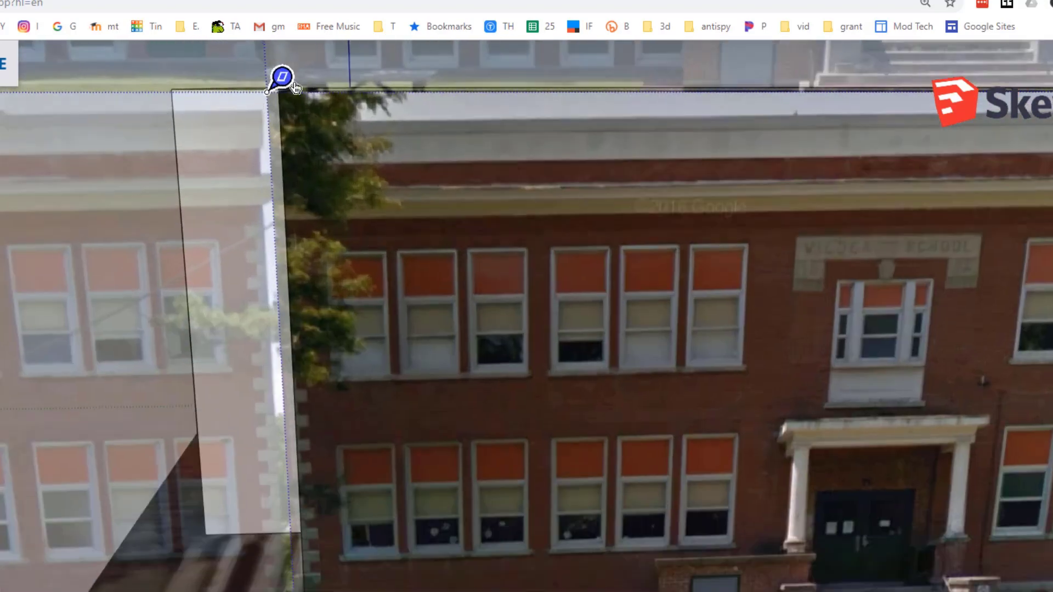
click(282, 78)
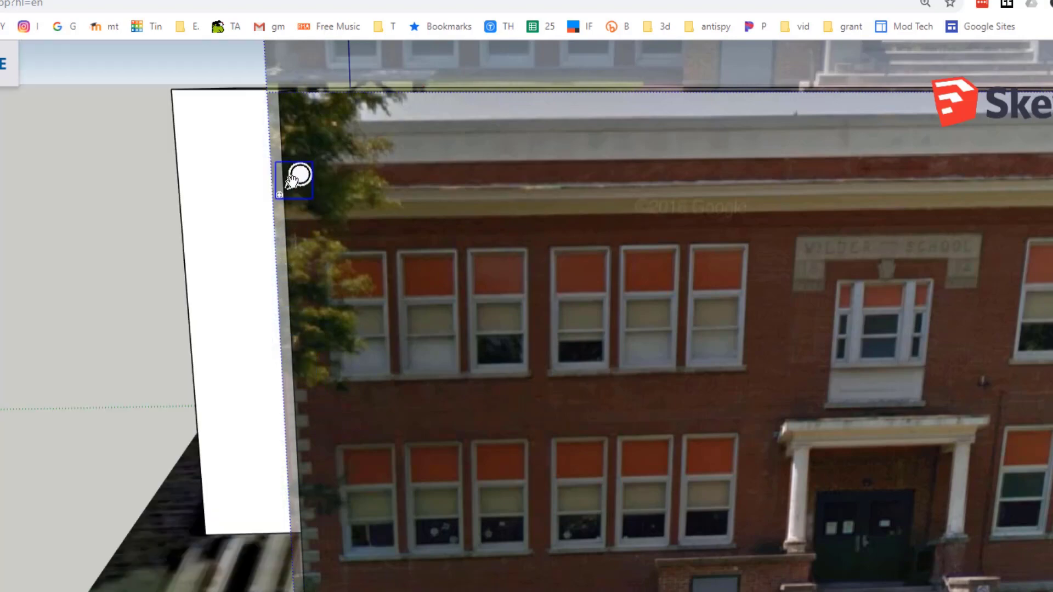
click(285, 178)
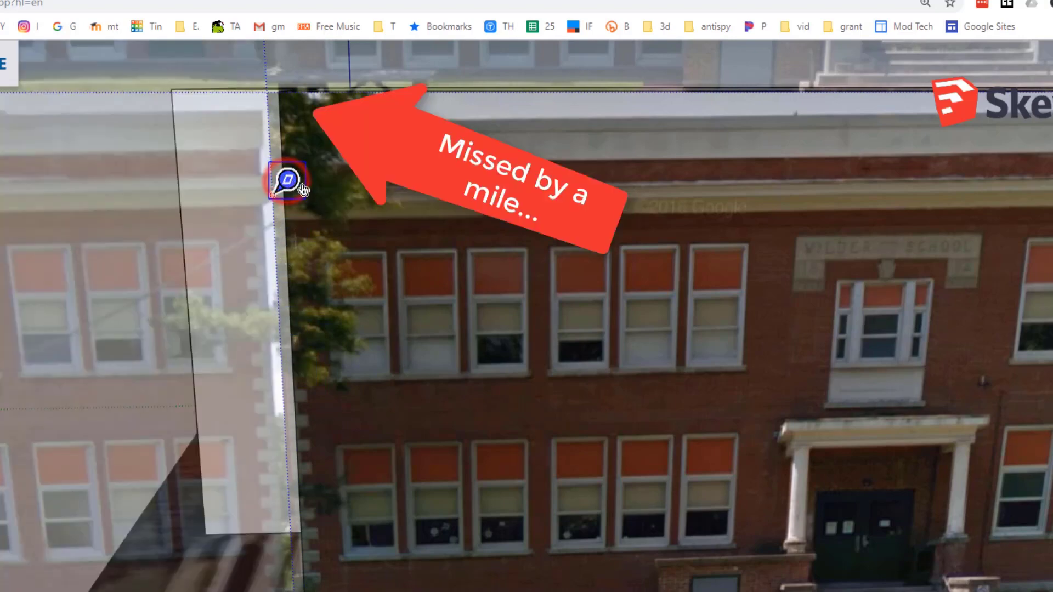
mouse_move(286, 181)
mouse_down()
mouse_move(346, 216)
mouse_move(369, 273)
mouse_move(265, 250)
mouse_move(284, 214)
mouse_move(279, 188)
mouse_up()
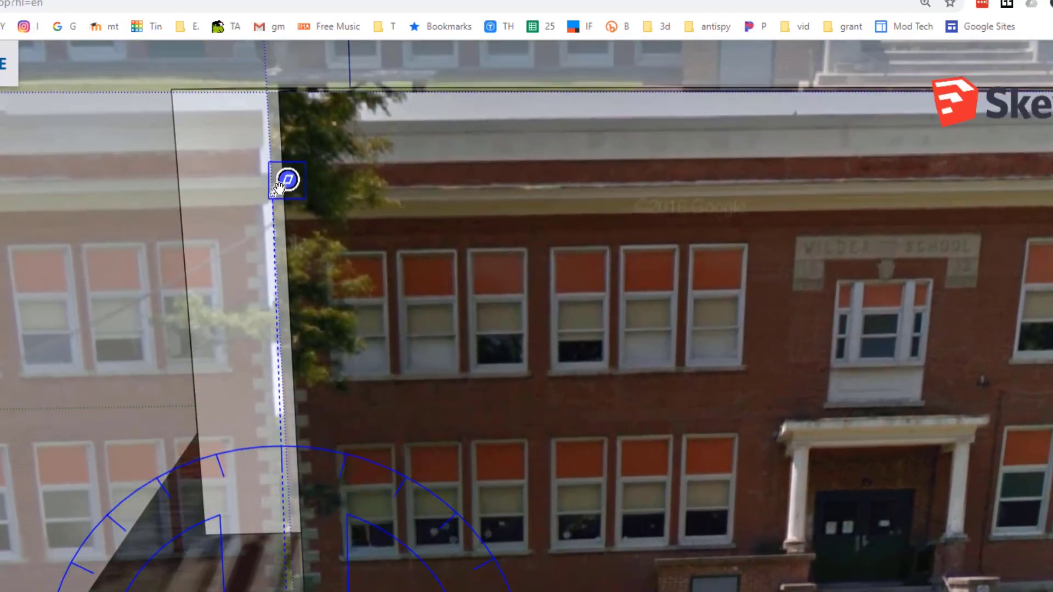
- Relocate the green texture pin to the pictured building's lower-right corner and stretch the image to the face's lower-right corner
scroll(336, 251, down, 3)
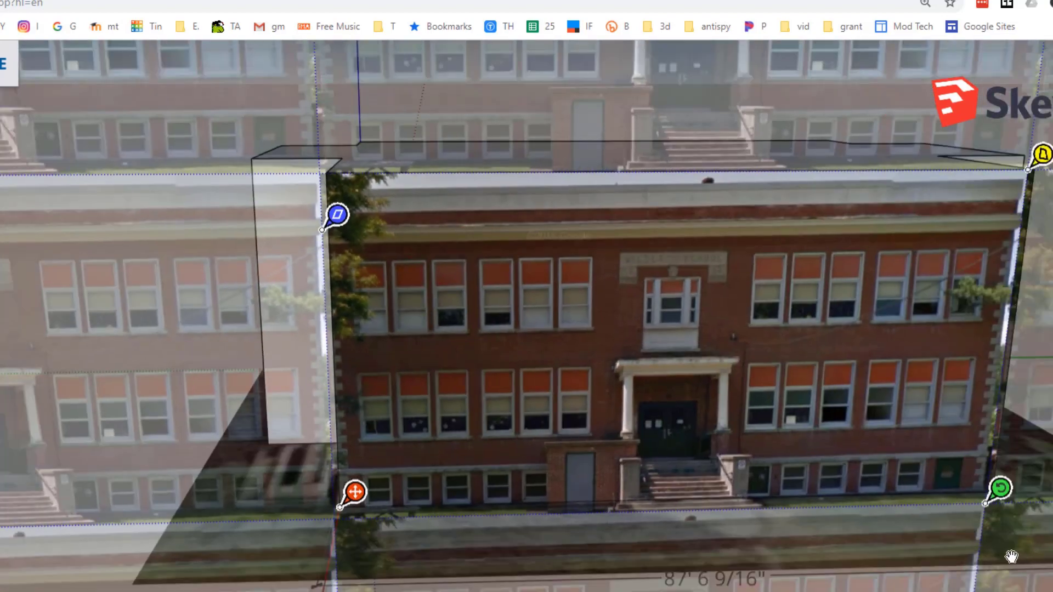
scroll(1014, 527, up, 4)
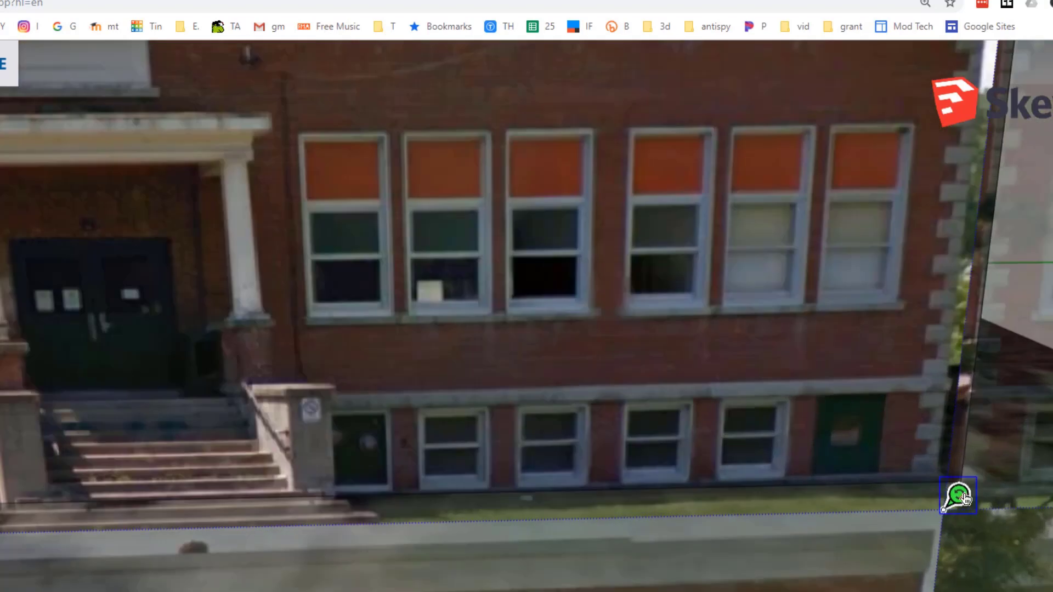
drag(964, 499, 965, 469)
click(975, 462)
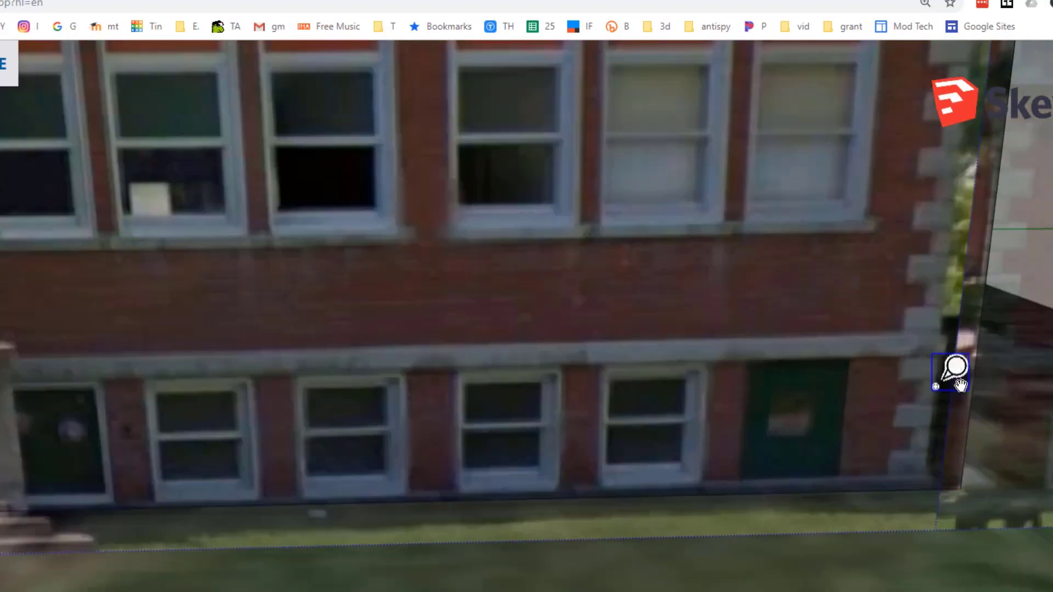
click(948, 472)
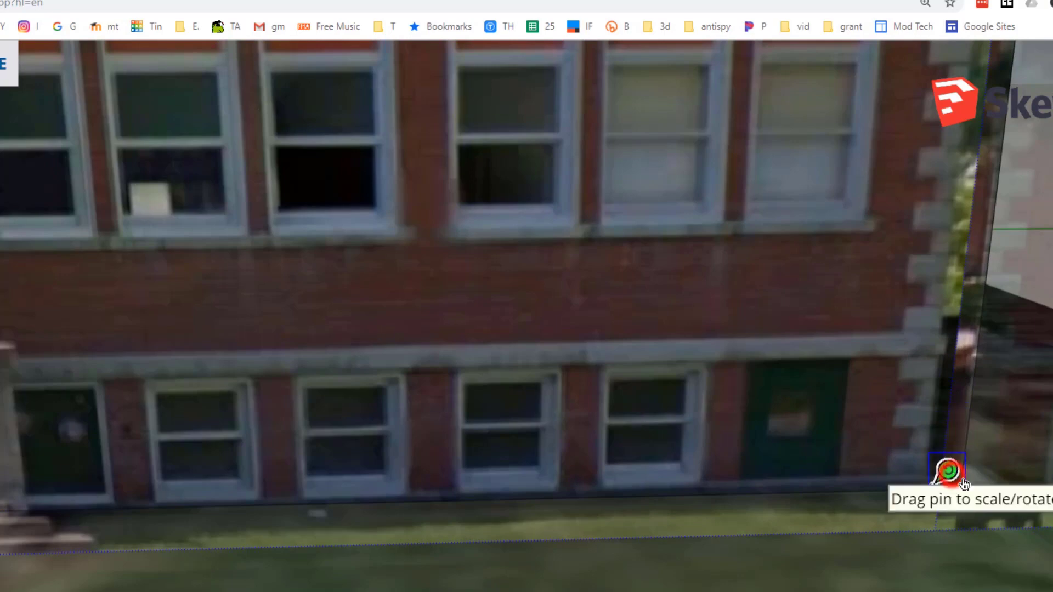
mouse_move(961, 480)
mouse_down()
mouse_move(981, 472)
mouse_move(971, 481)
mouse_move(989, 477)
mouse_move(968, 484)
mouse_move(999, 499)
mouse_move(972, 475)
mouse_up()
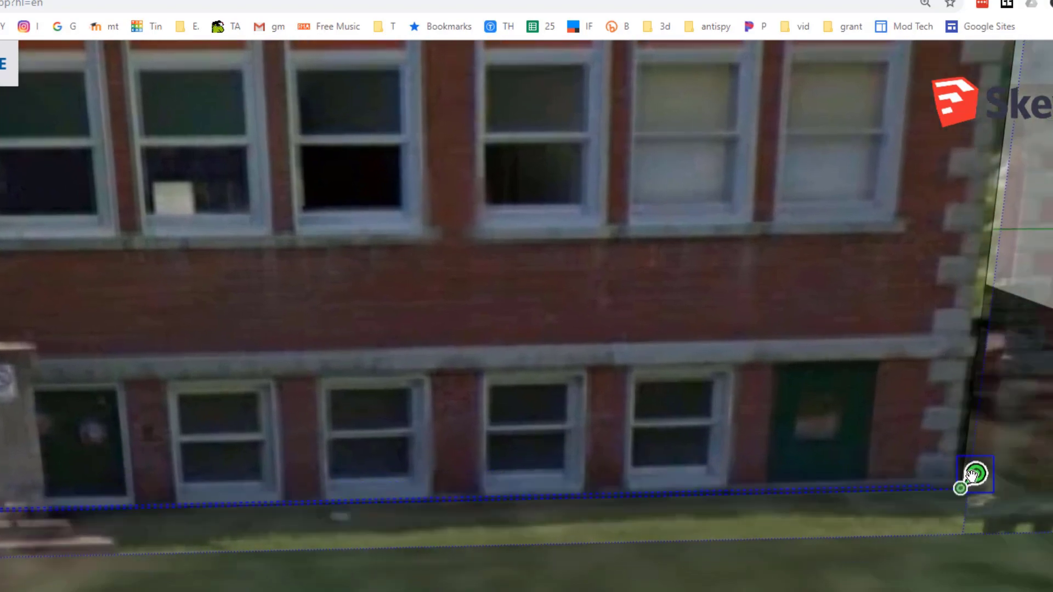
- Relocate the yellow texture pin to the pictured building's upper-right corner and distort the image to meet the front face's upper-right corner
scroll(989, 435, down, 6)
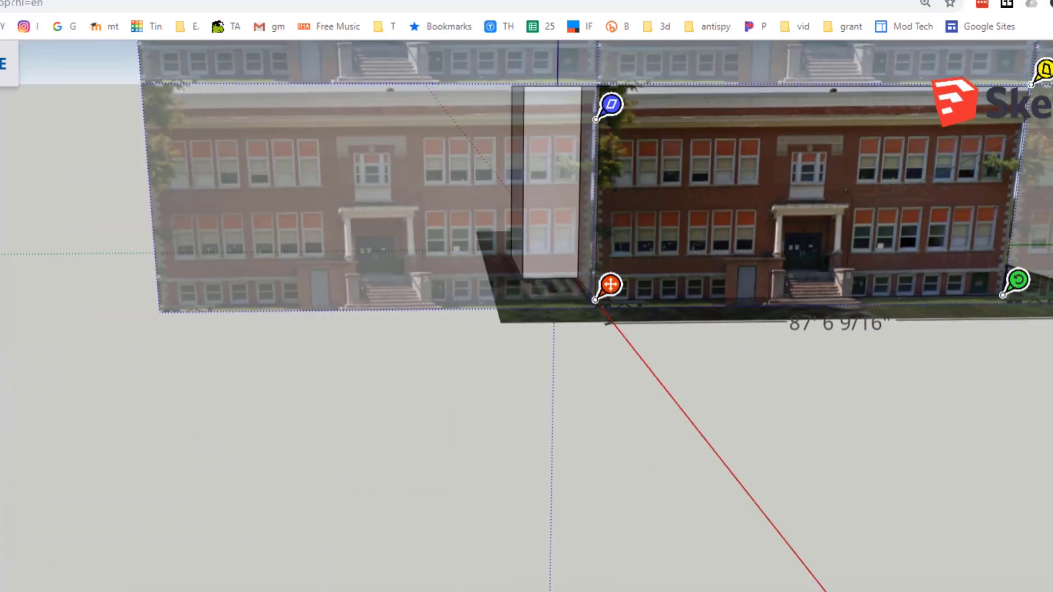
shift+middle_drag(1034, 116, 662, 216)
scroll(661, 213, up, 3)
scroll(660, 212, up, 3)
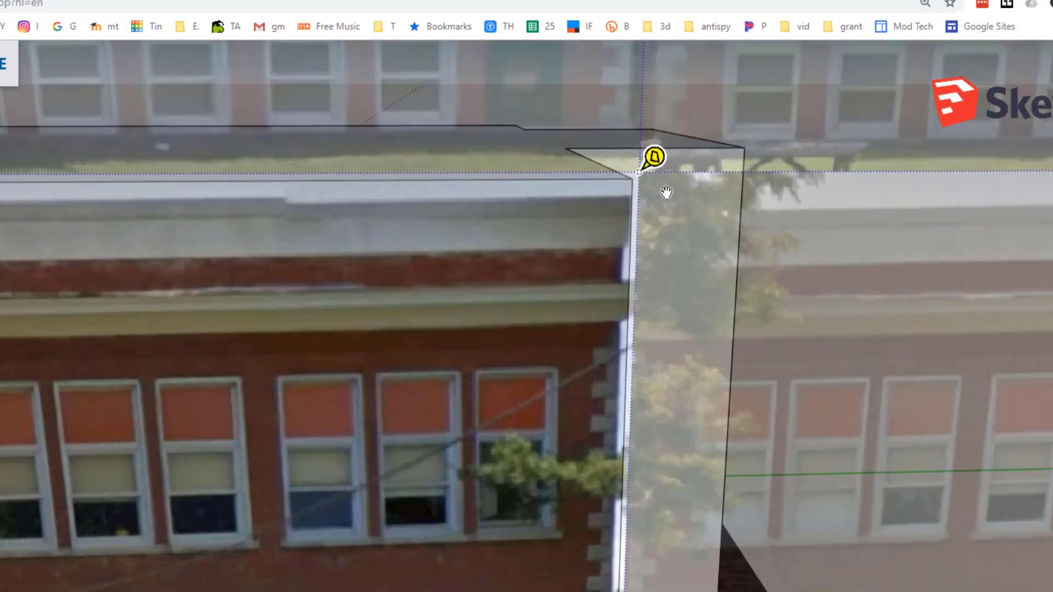
click(655, 159)
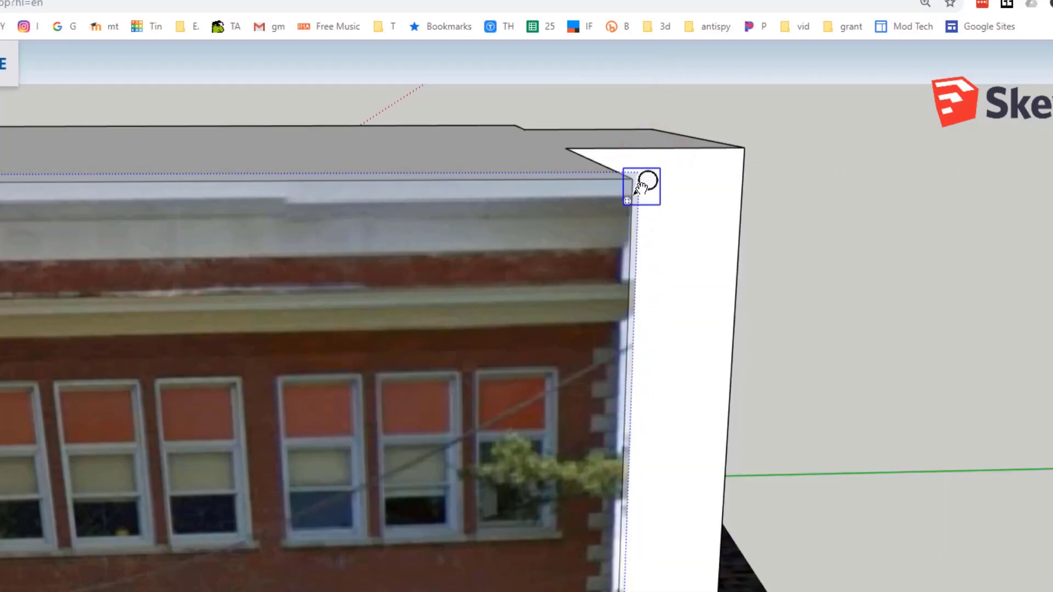
click(640, 188)
drag(640, 184, 651, 156)
scroll(655, 164, down, 6)
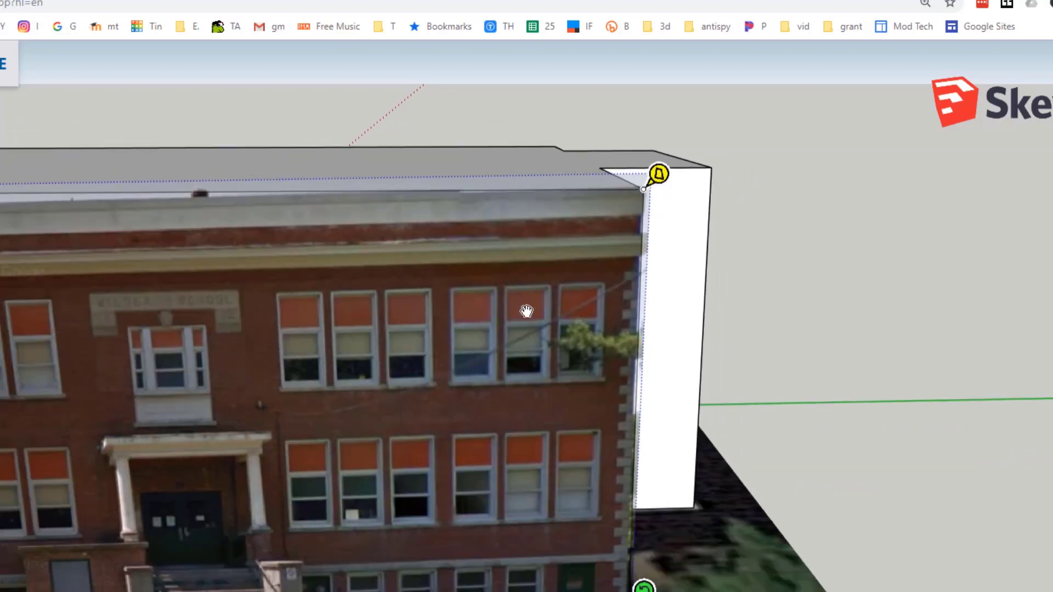
- Relocate the blue texture pin to the front face's upper-left corner and stretch the image slightly upward from there
scroll(146, 329, up, 3)
scroll(294, 248, down, 4)
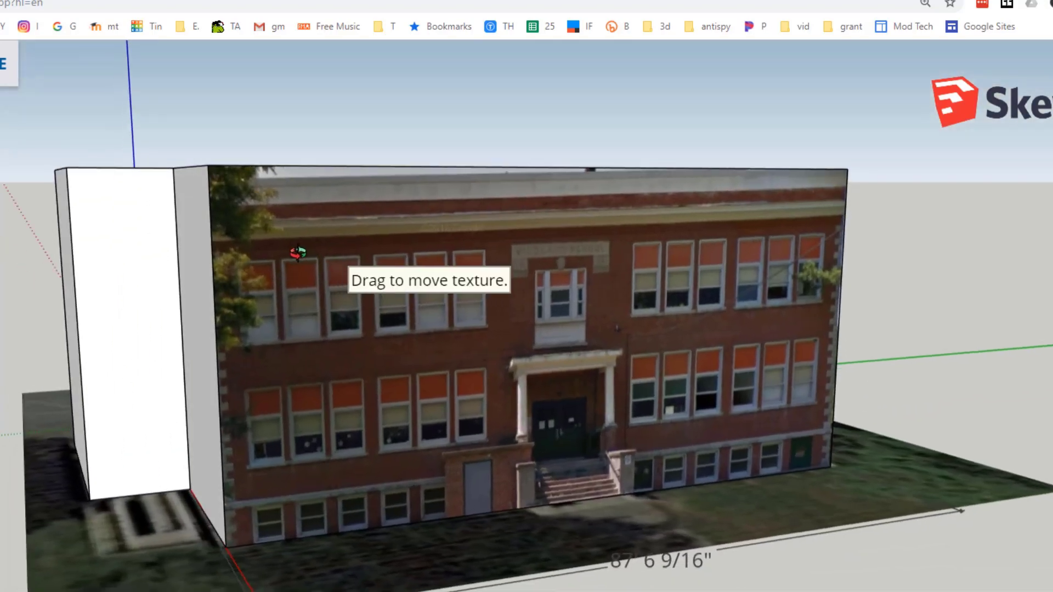
scroll(240, 259, up, 4)
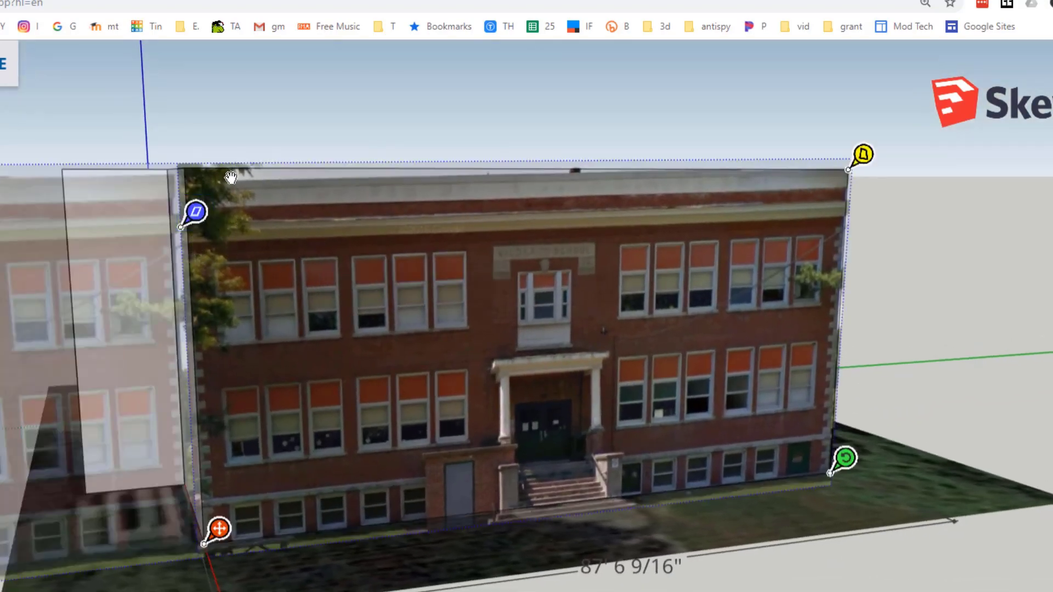
mouse_move(260, 230)
middle_down()
mouse_move(281, 211)
mouse_move(269, 311)
mouse_move(261, 269)
middle_up()
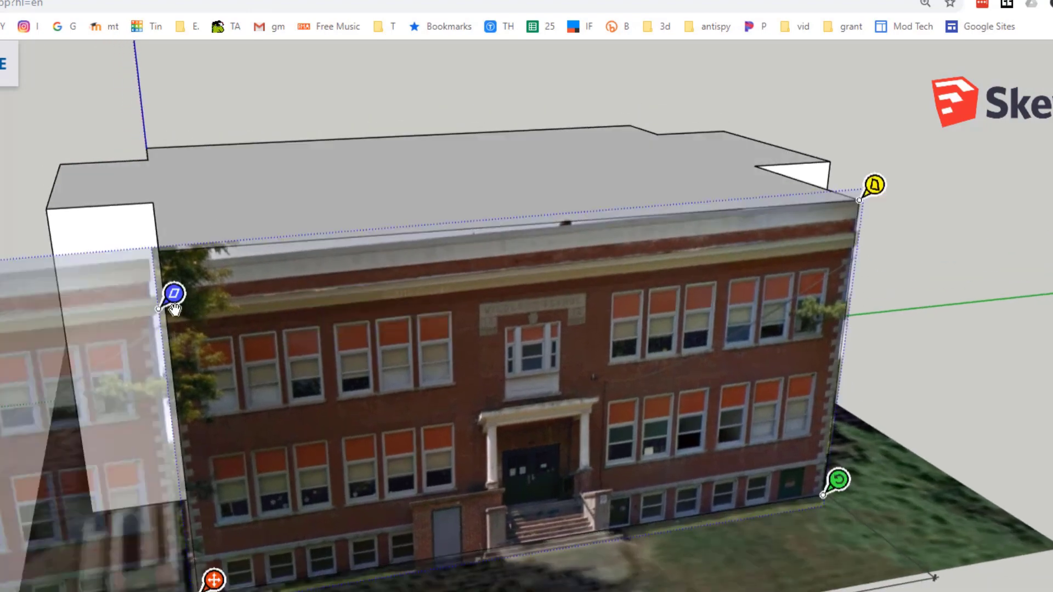
scroll(174, 309, up, 4)
scroll(203, 321, down, 3)
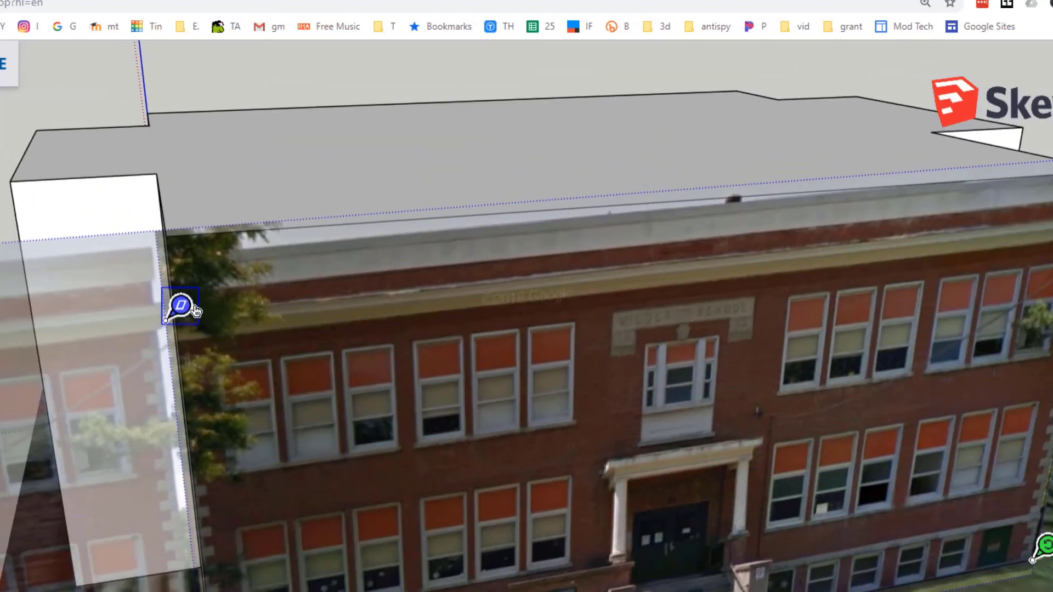
click(189, 307)
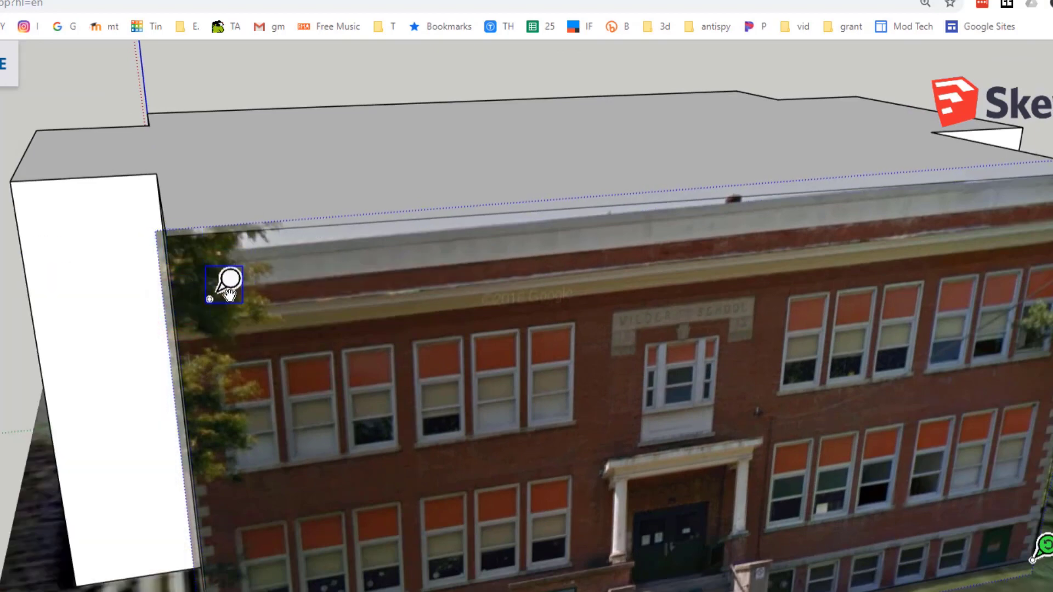
click(180, 257)
click(189, 244)
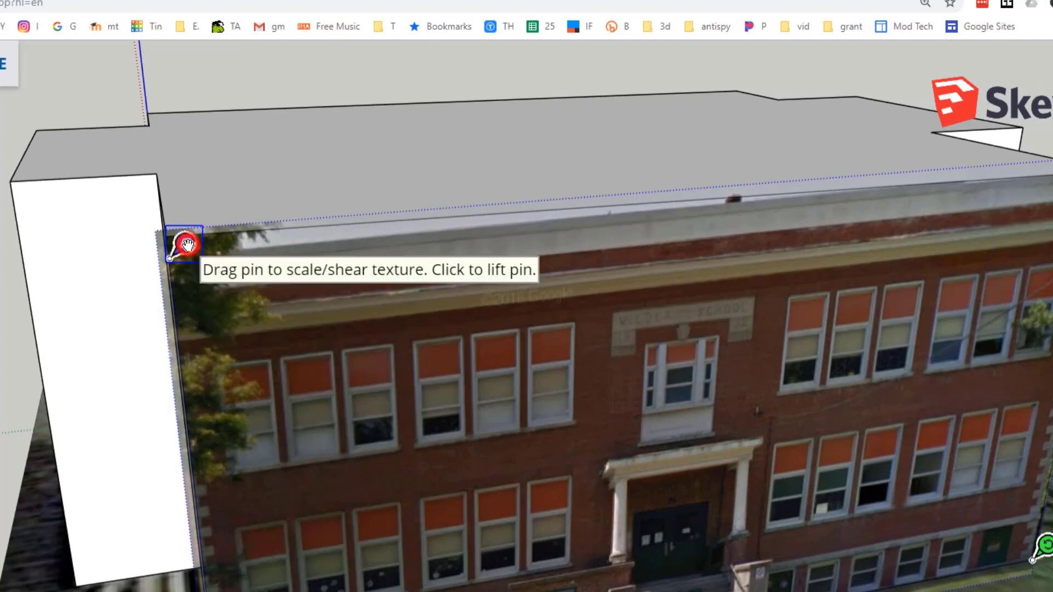
drag(189, 244, 195, 222)
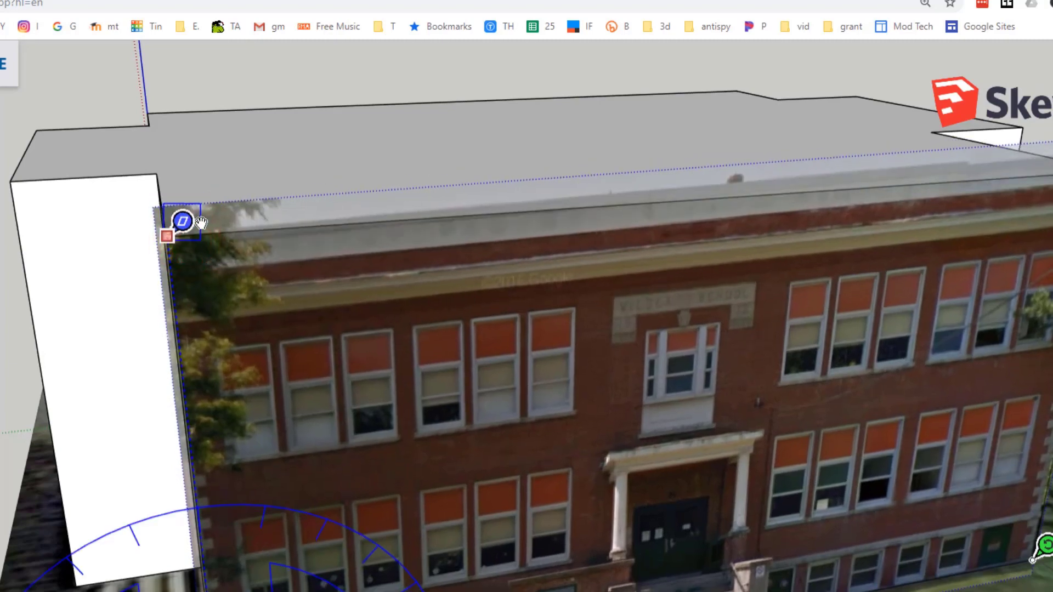
- Reposition the yellow texture pin at the pictured roofline's right end, pull it to the face's upper-right corner and finish positioning the texture
scroll(398, 298, down, 5)
middle_drag(464, 454, 288, 324)
scroll(324, 235, up, 1)
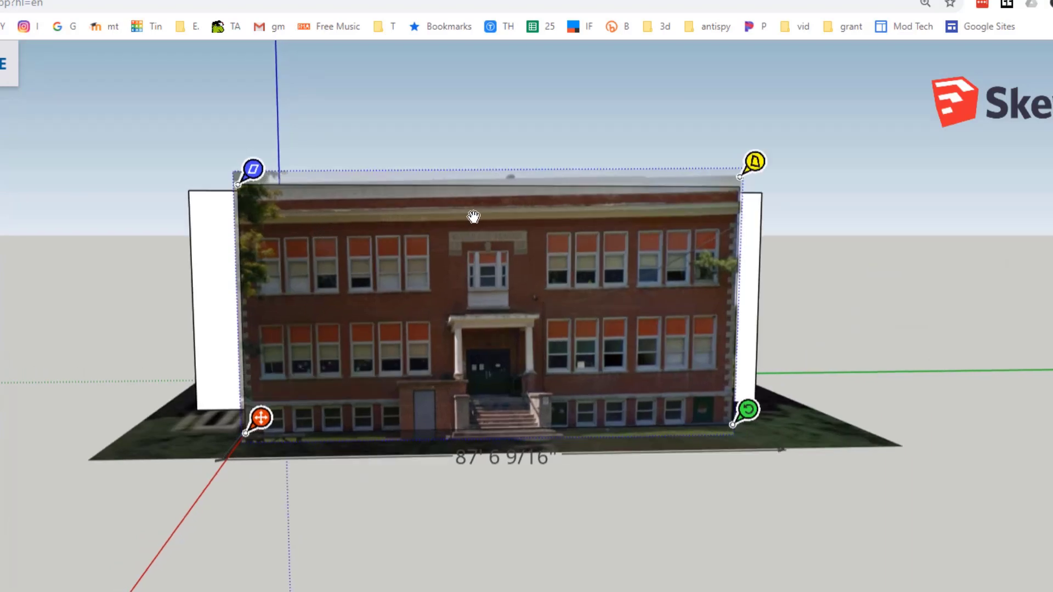
scroll(723, 233, up, 3)
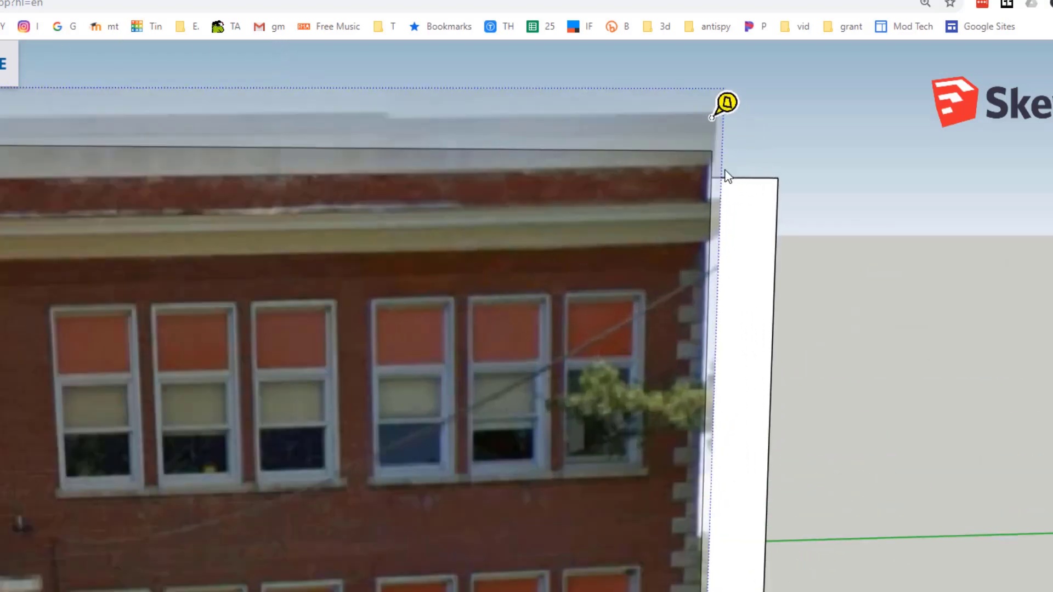
click(724, 108)
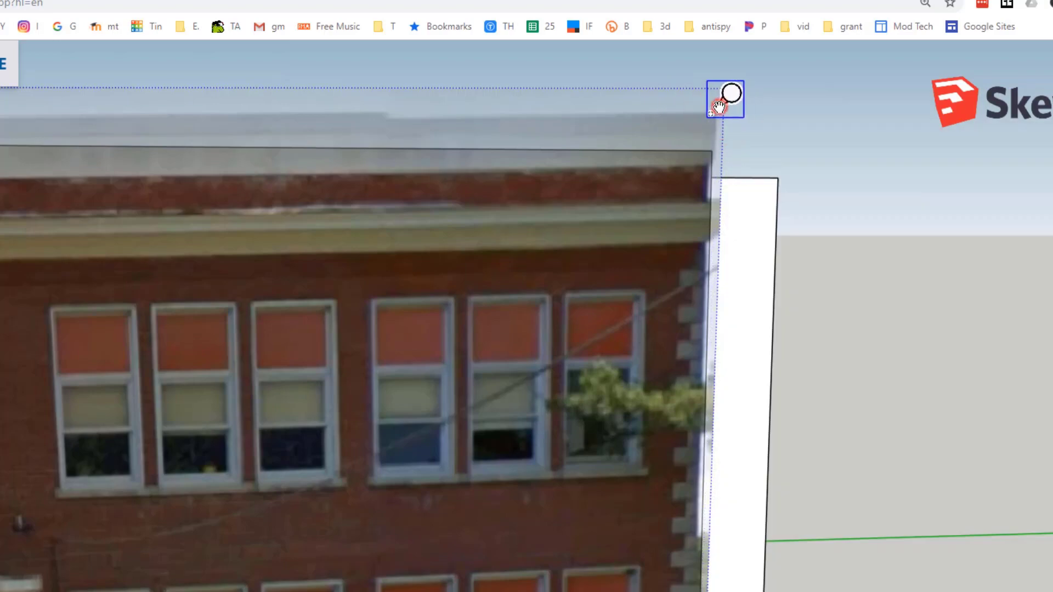
drag(721, 105, 718, 147)
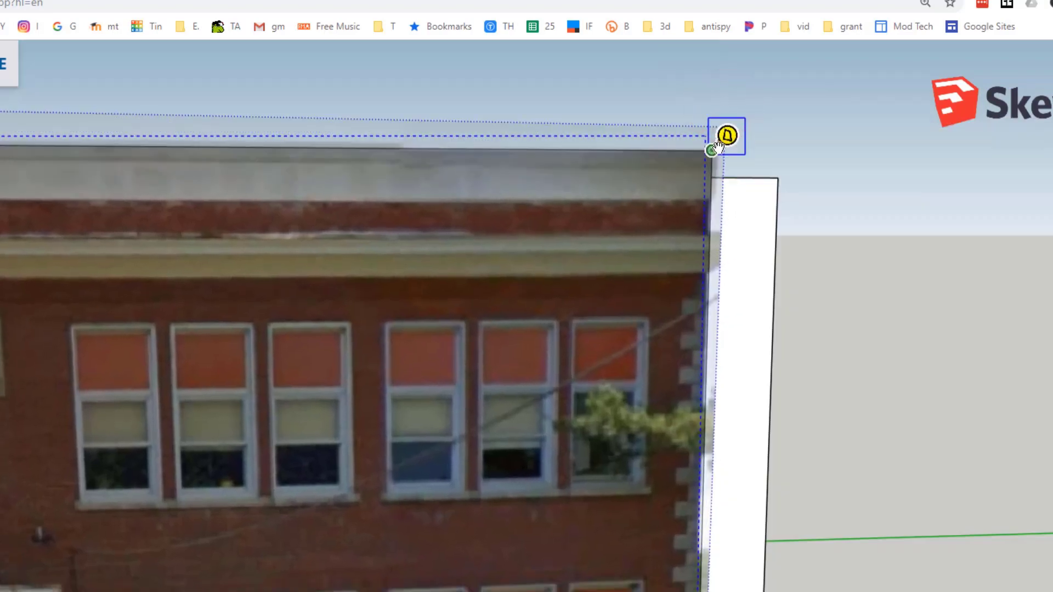
scroll(717, 177, down, 6)
middle_drag(156, 309, 184, 296)
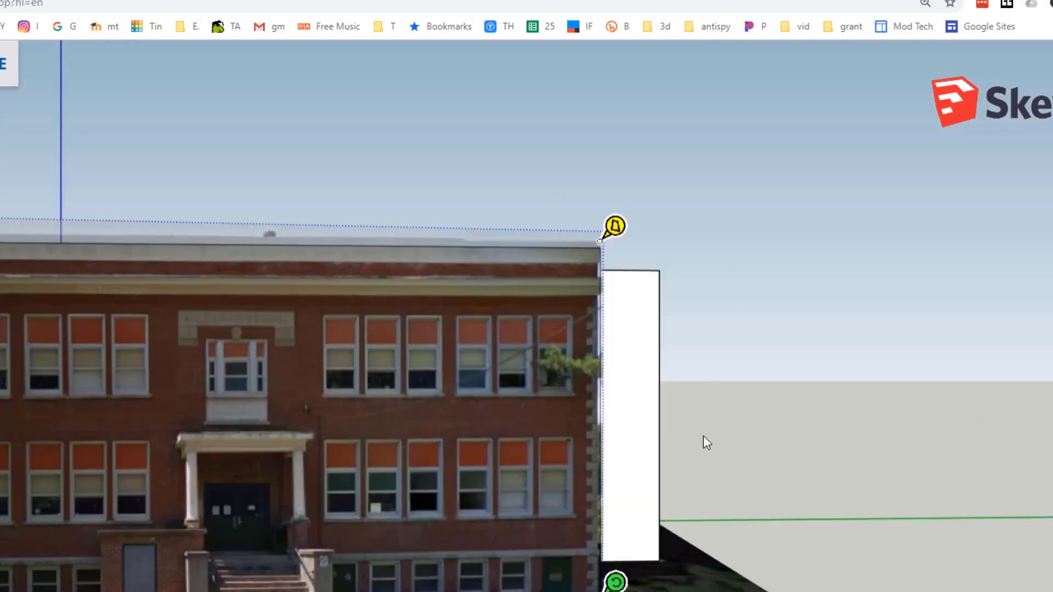
right_click(751, 428)
click(802, 499)
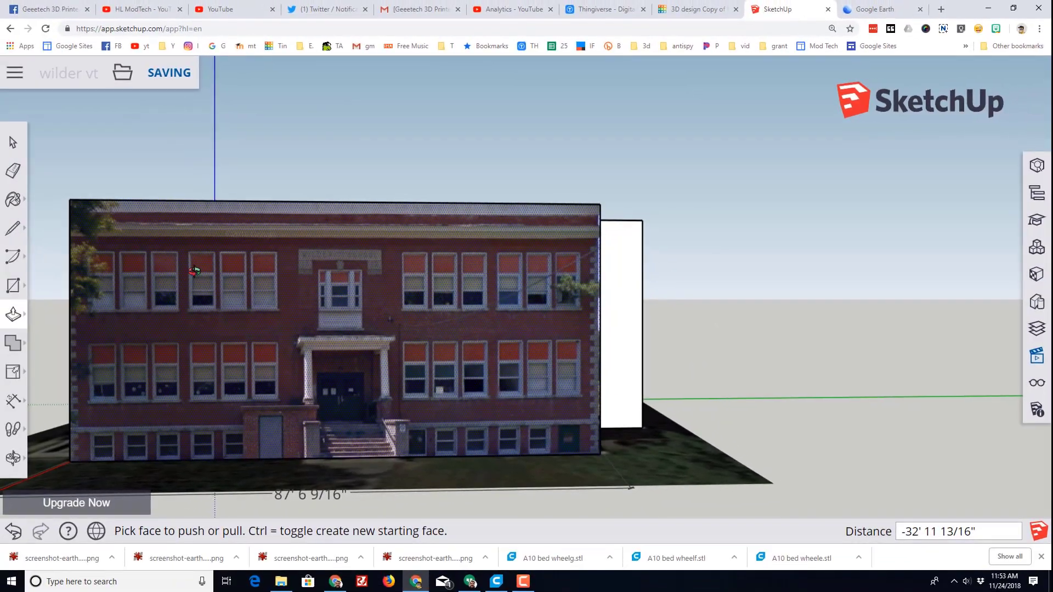
- Erase the aerial ground image and the 87' 6 9/16" dimension in front of the building
middle_drag(194, 271, 202, 326)
click(647, 381)
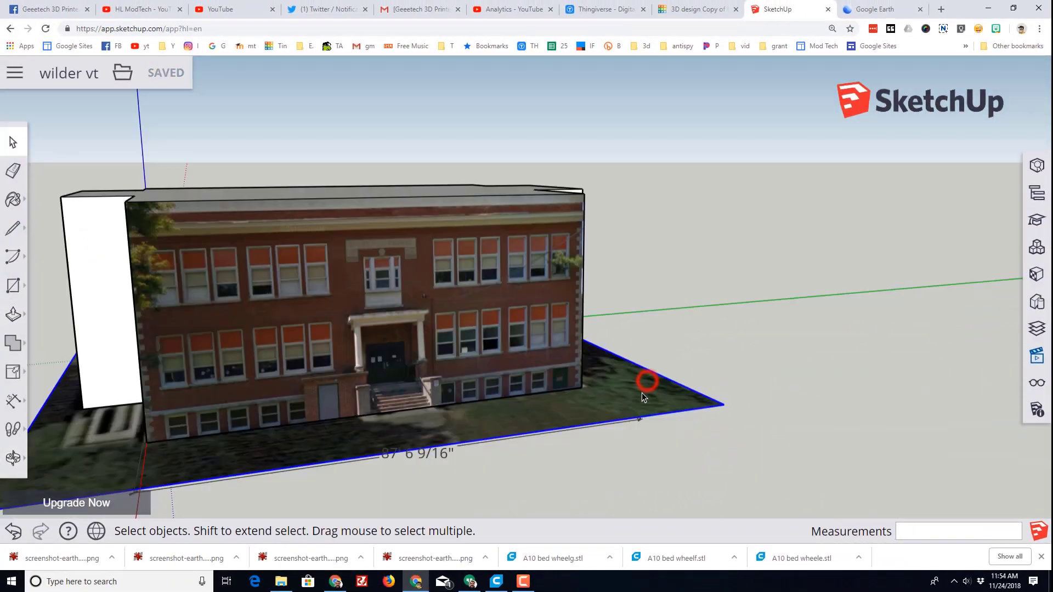
right_click(644, 397)
click(673, 225)
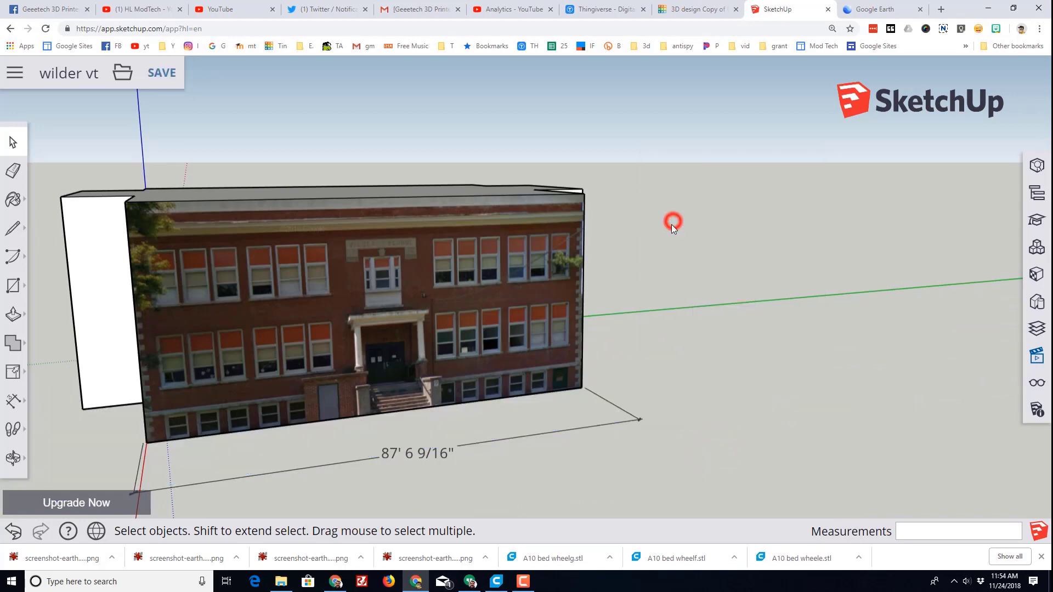
right_click(641, 417)
click(433, 453)
key(Delete)
middle_drag(433, 458, 384, 482)
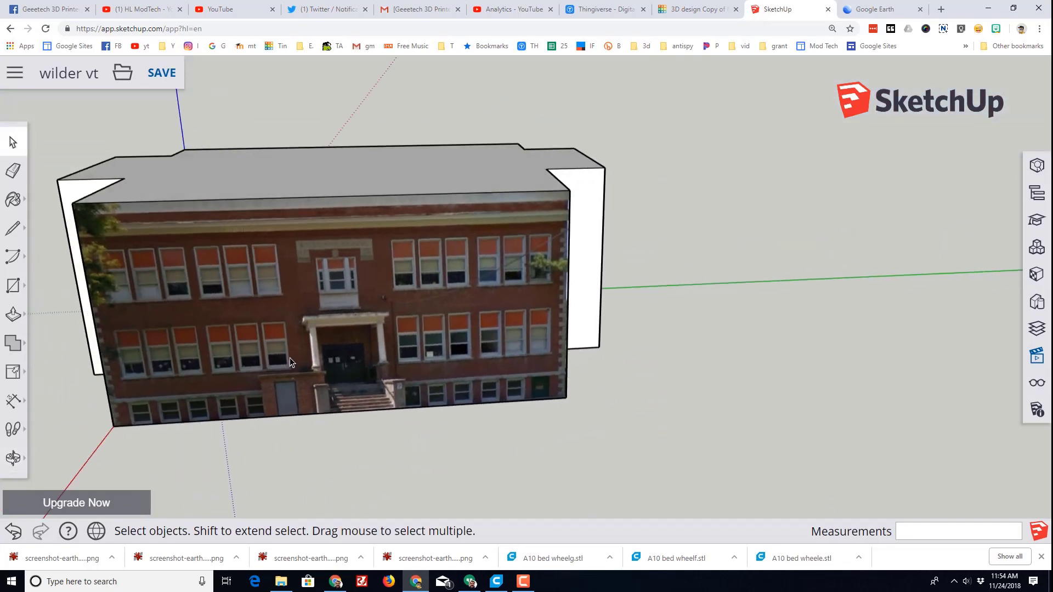
- Align the view squarely to the textured front face
middle_drag(290, 362, 181, 335)
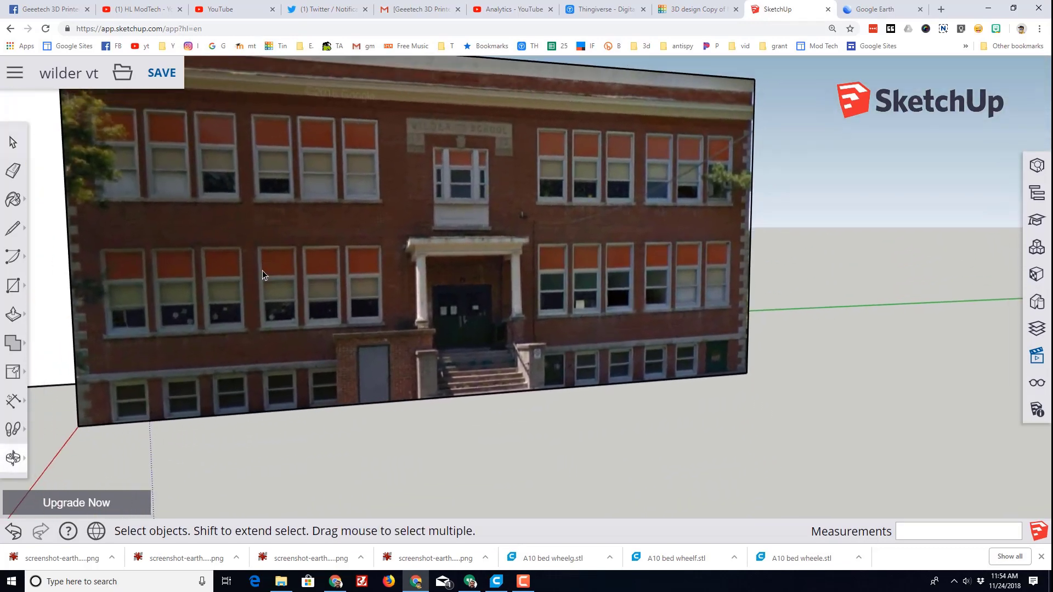
click(7, 290)
click(51, 223)
scroll(90, 238, up, 1)
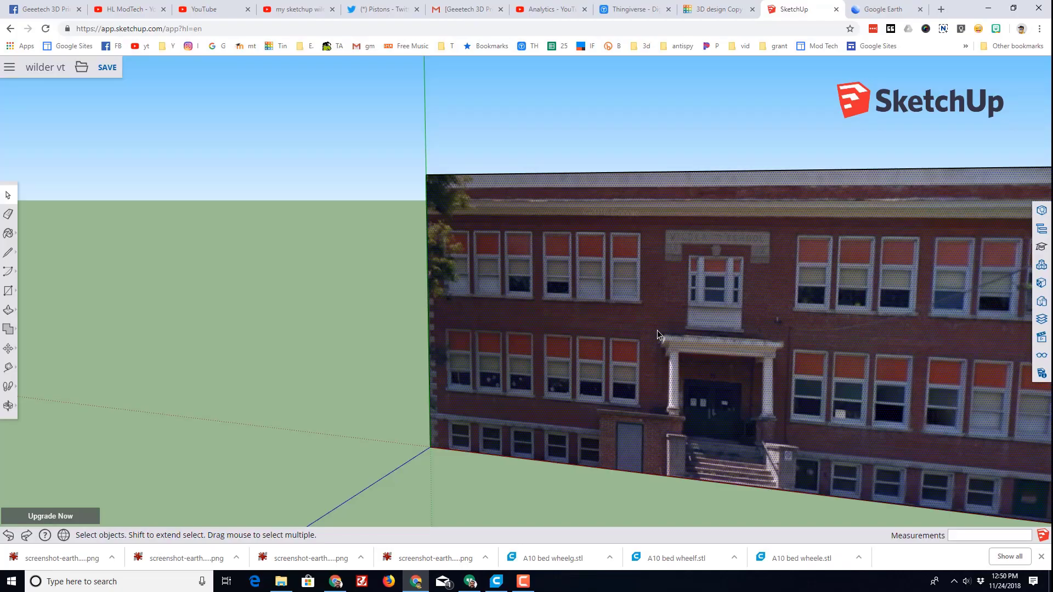
right_click(658, 333)
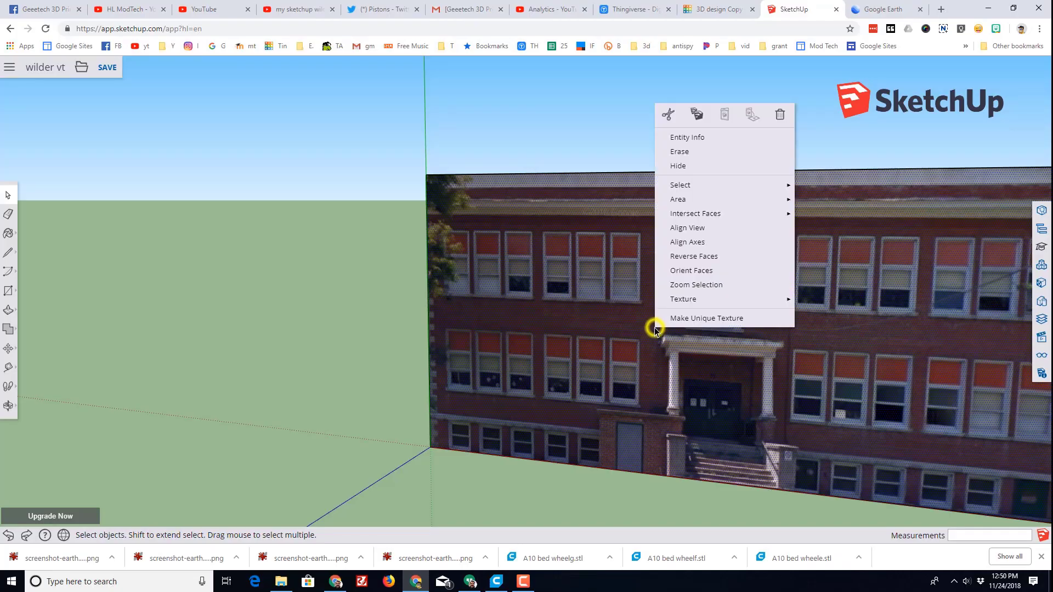
click(686, 228)
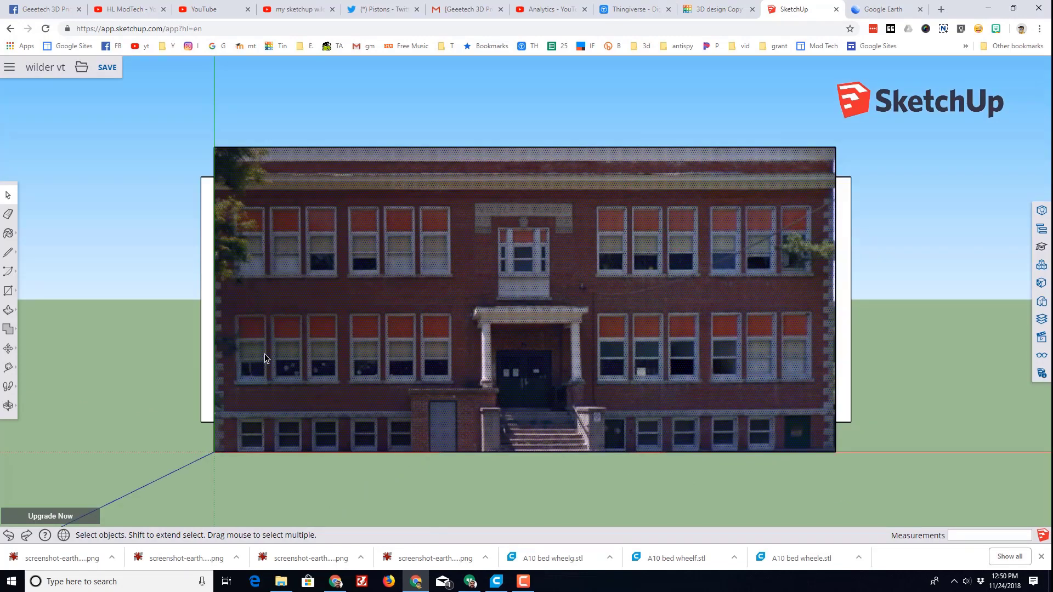
scroll(237, 383, up, 2)
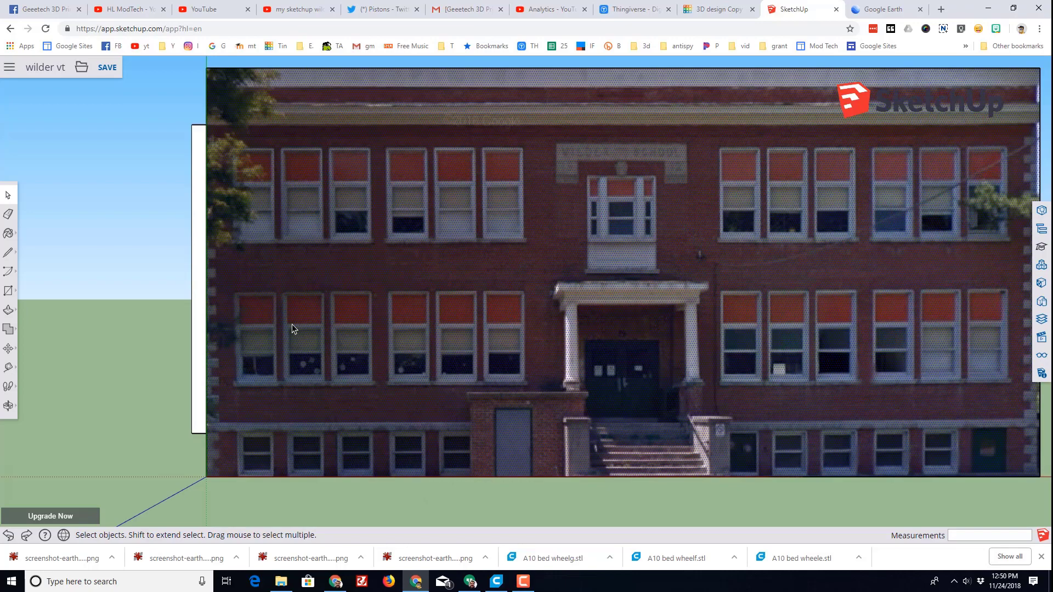
- Select all of the building's geometry behind the front face with a crossing selection and hide it
middle_drag(77, 398, 440, 407)
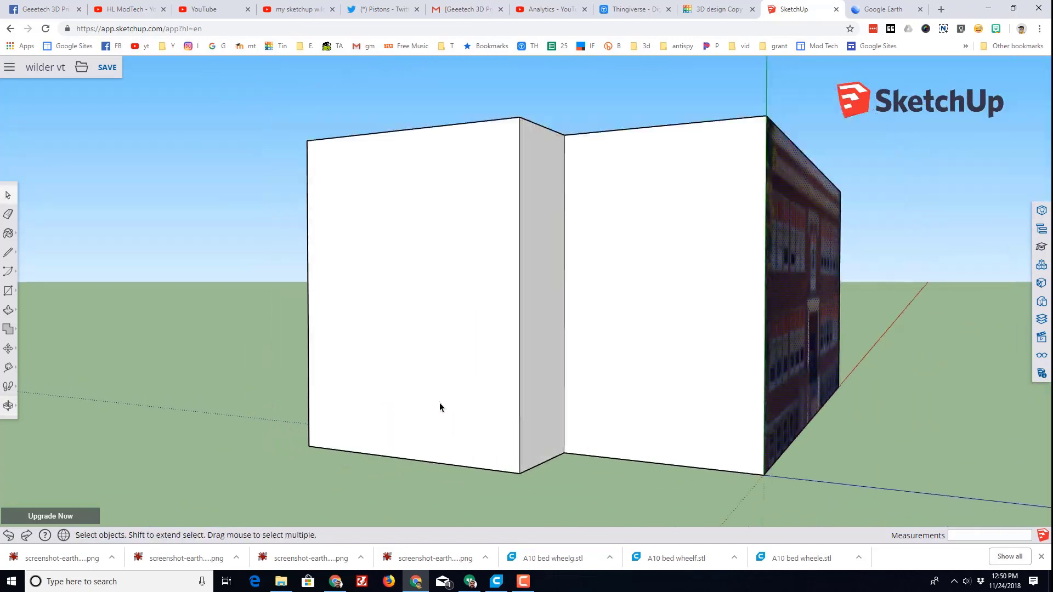
middle_drag(437, 487, 547, 508)
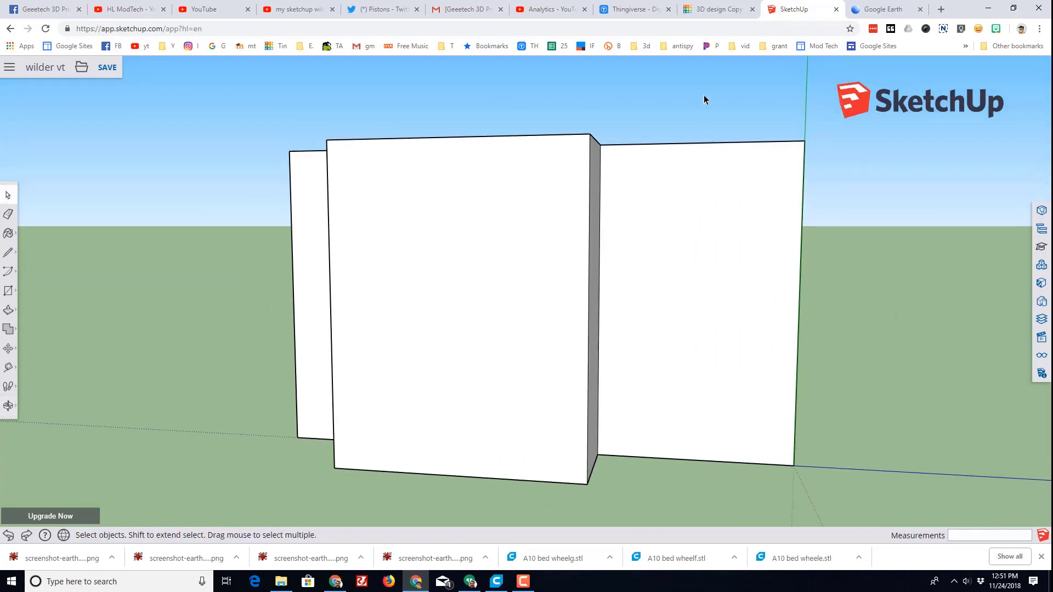
drag(420, 506, 310, 499)
drag(387, 490, 286, 500)
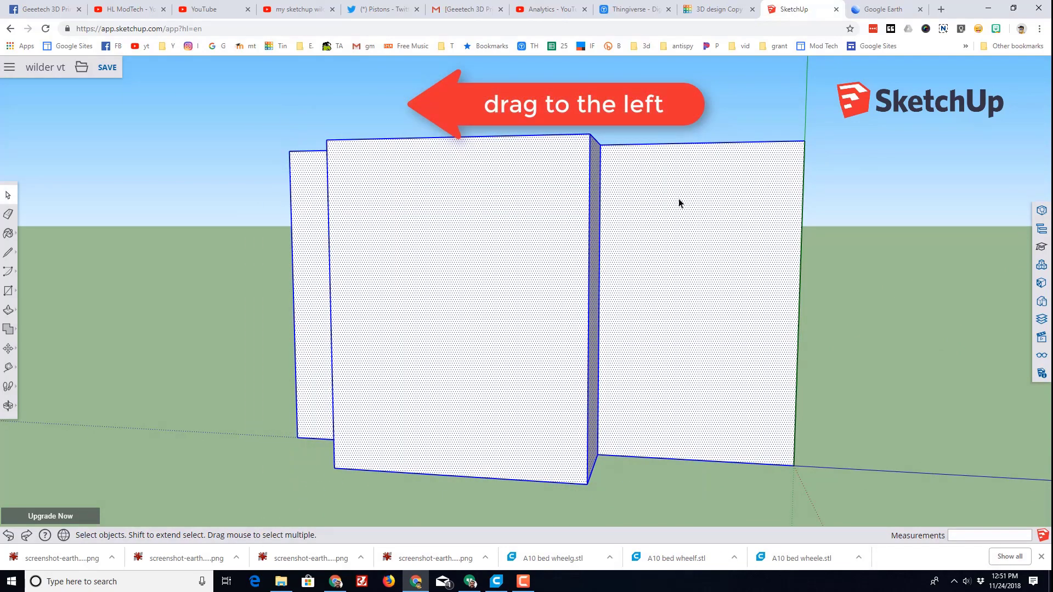
middle_drag(679, 203, 571, 324)
right_click(520, 239)
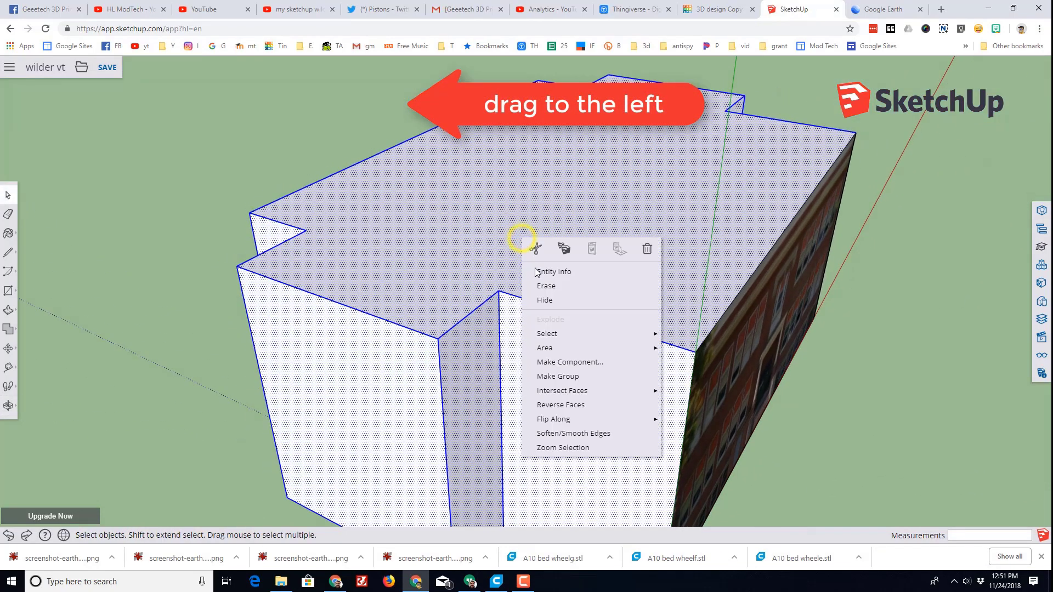
click(548, 300)
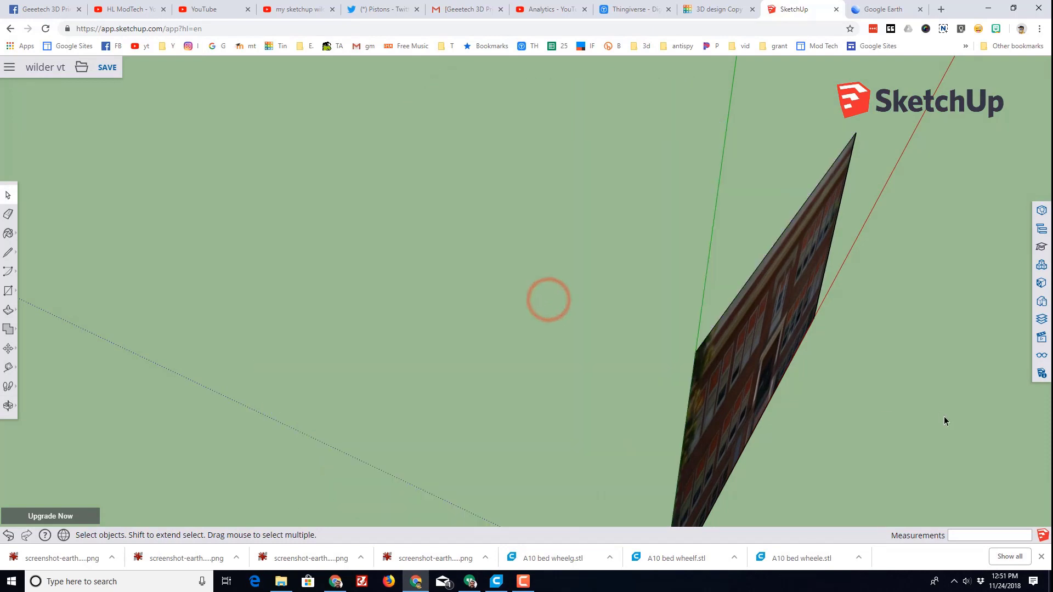
- Draw a rectangle about 9' 2" high by 4' 5" wide around the leftmost window in the facade's middle row
middle_drag(944, 421, 442, 393)
scroll(442, 392, up, 3)
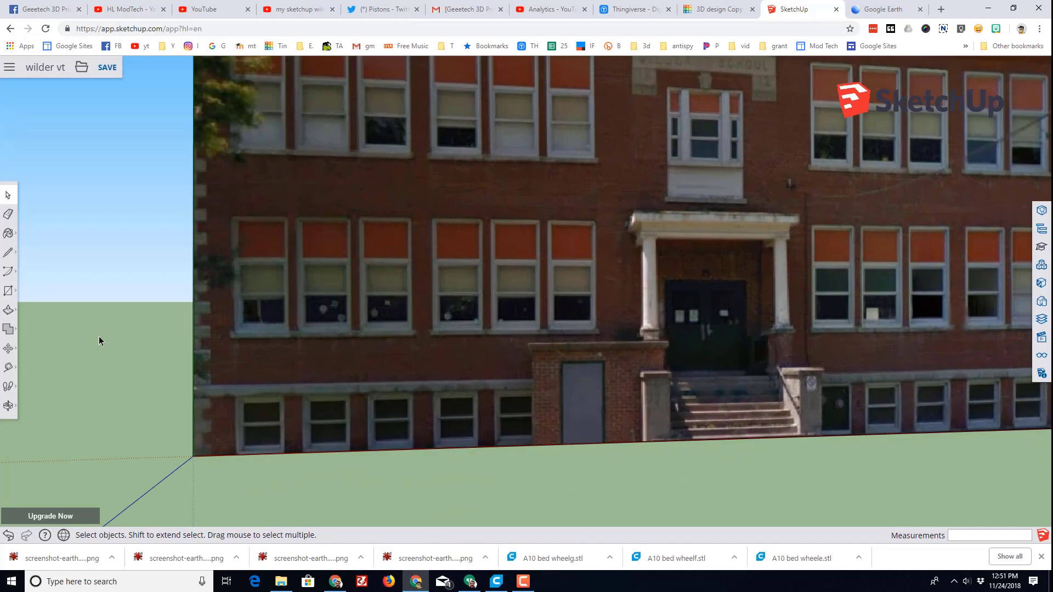
click(6, 292)
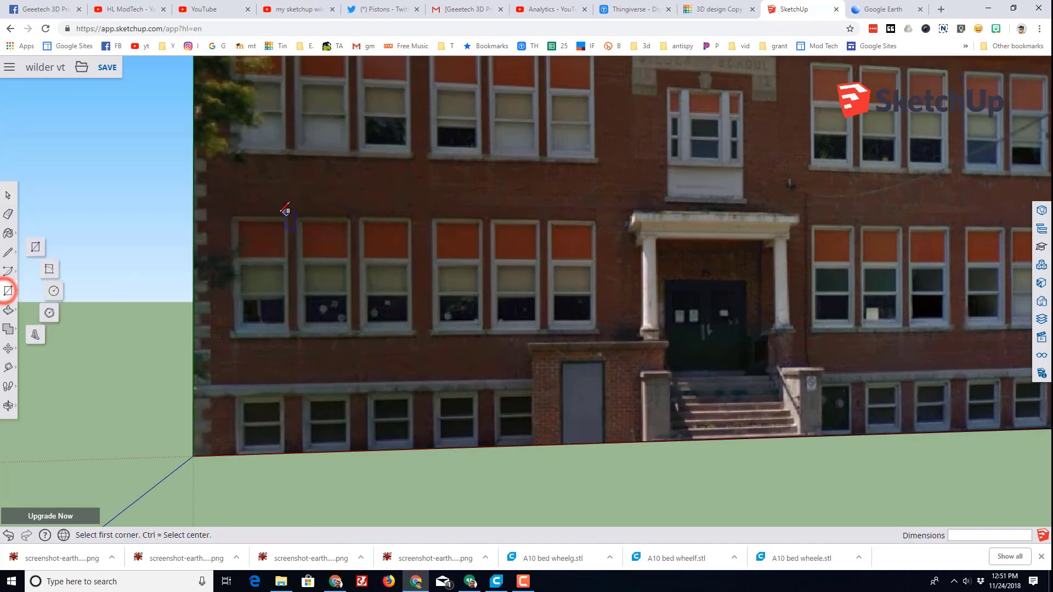
click(231, 216)
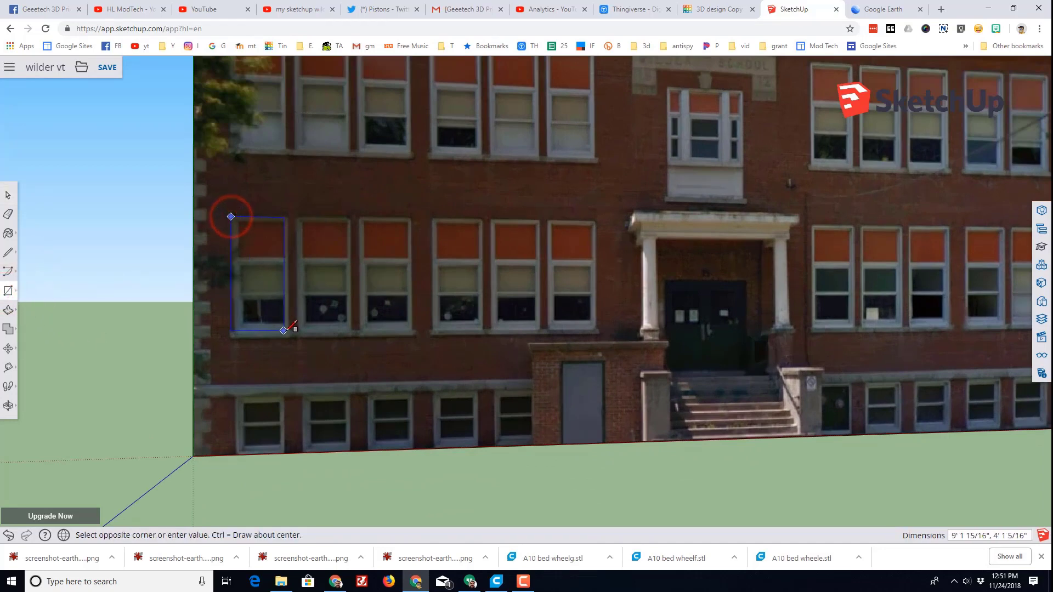
scroll(286, 329, up, 1)
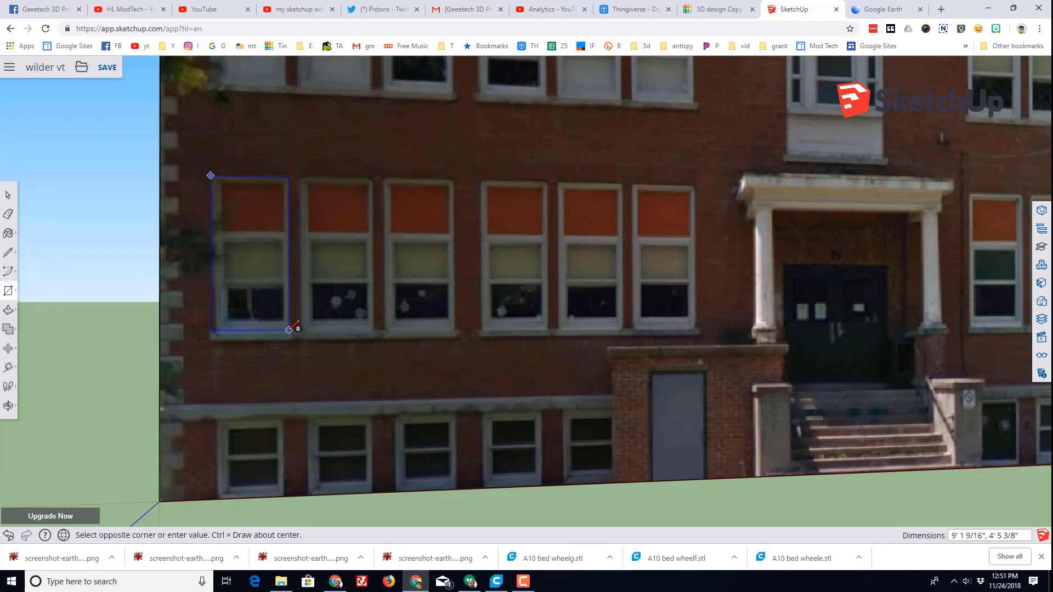
click(289, 329)
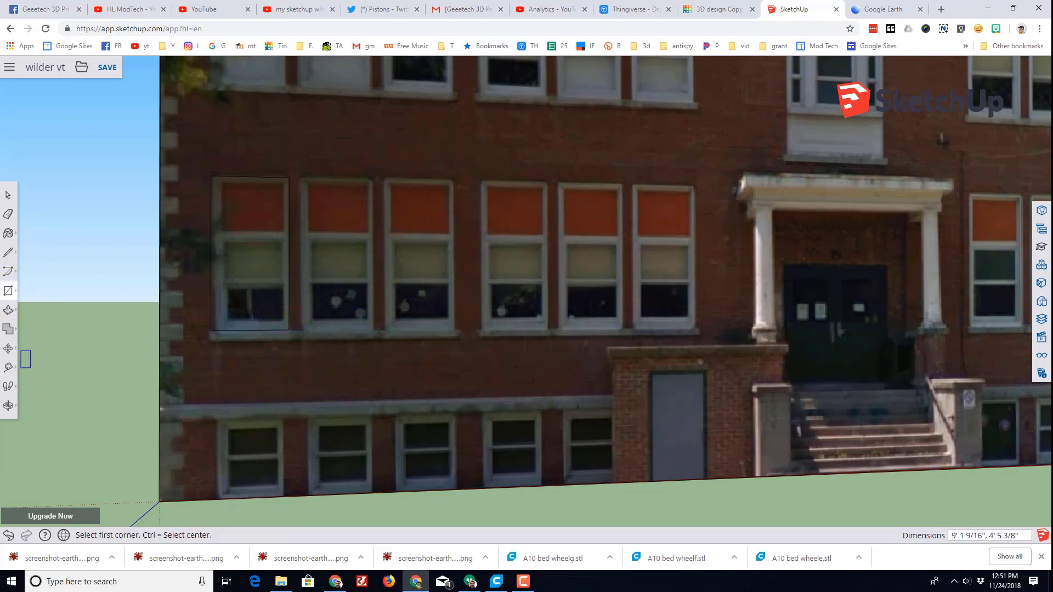
- Place a horizontal guide line with Tape Measure from the window rectangle's lower-left corner along the window sills, parallel to the red axis
click(10, 367)
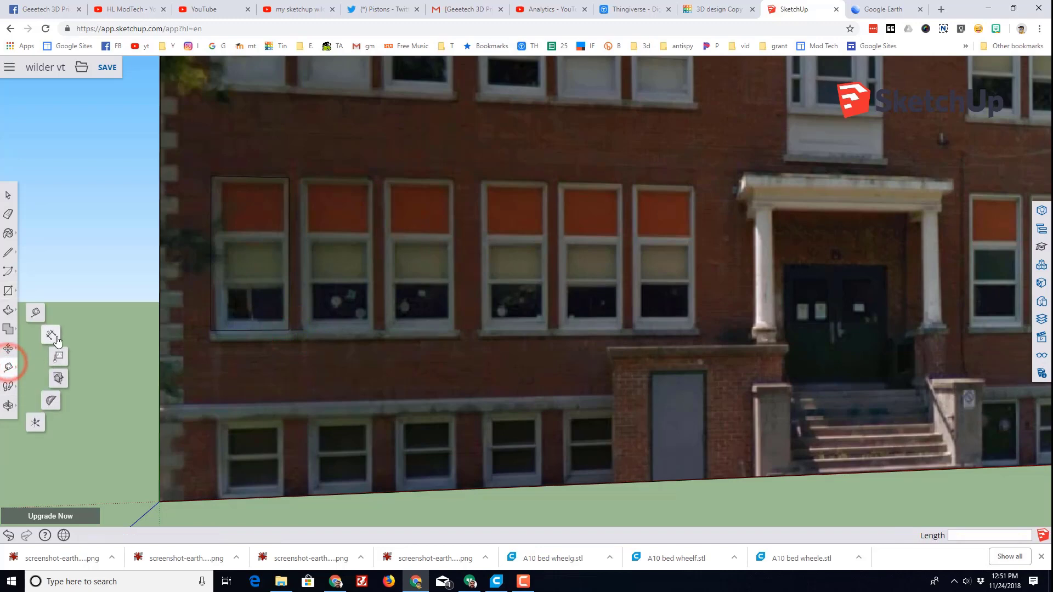
click(35, 312)
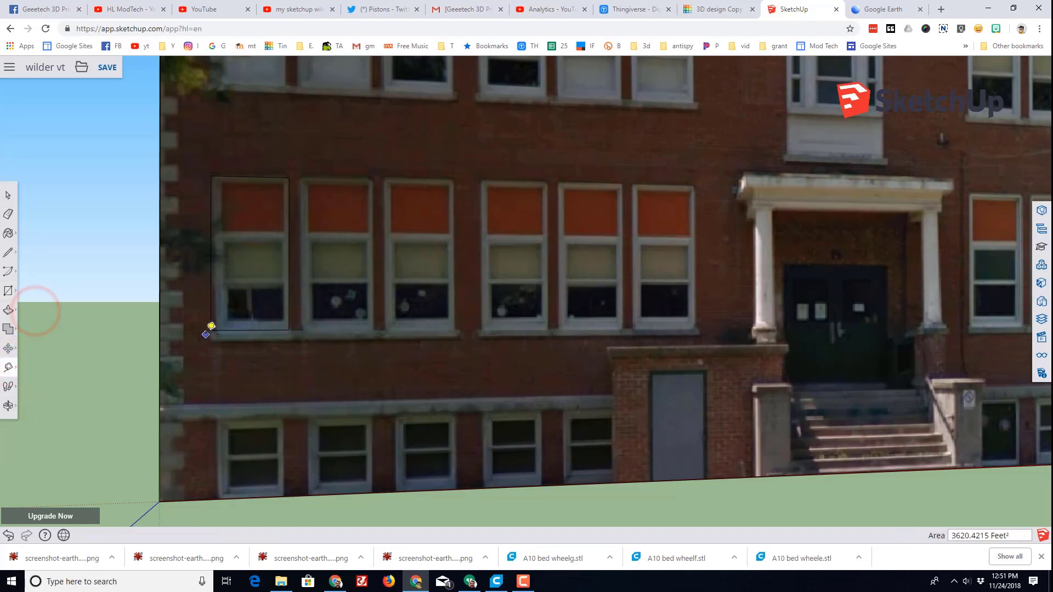
click(212, 330)
scroll(269, 357, down, 2)
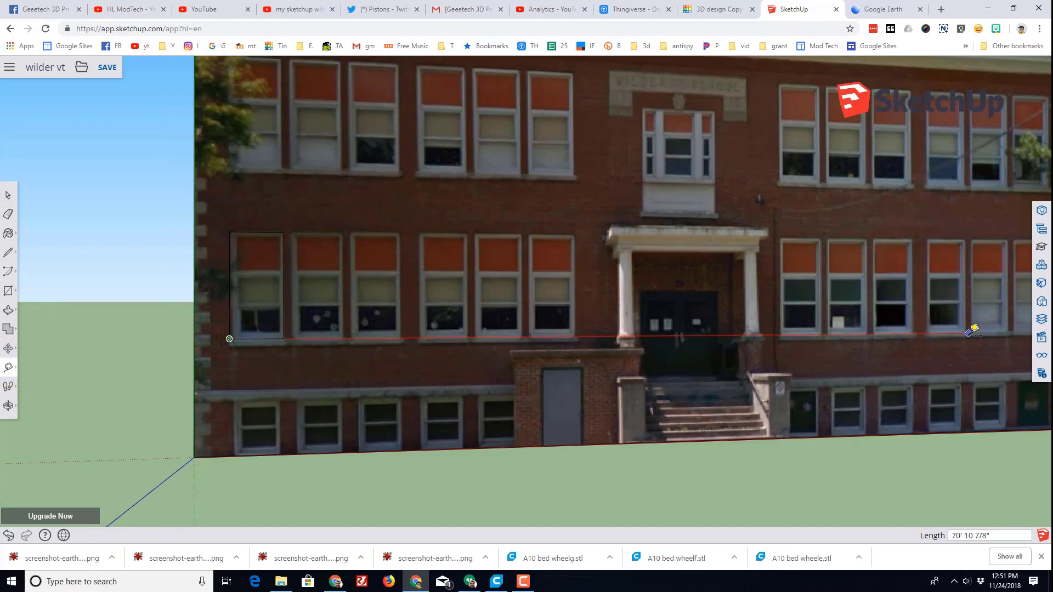
click(968, 332)
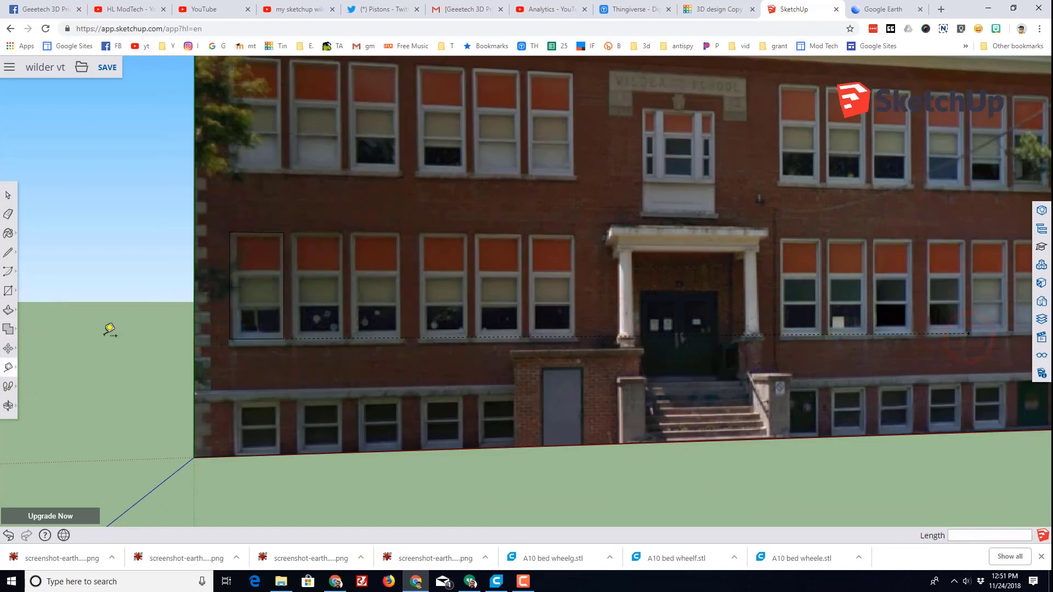
- Copy the first window rectangle about 5' 1" along the guide onto the second window of the middle row
click(7, 196)
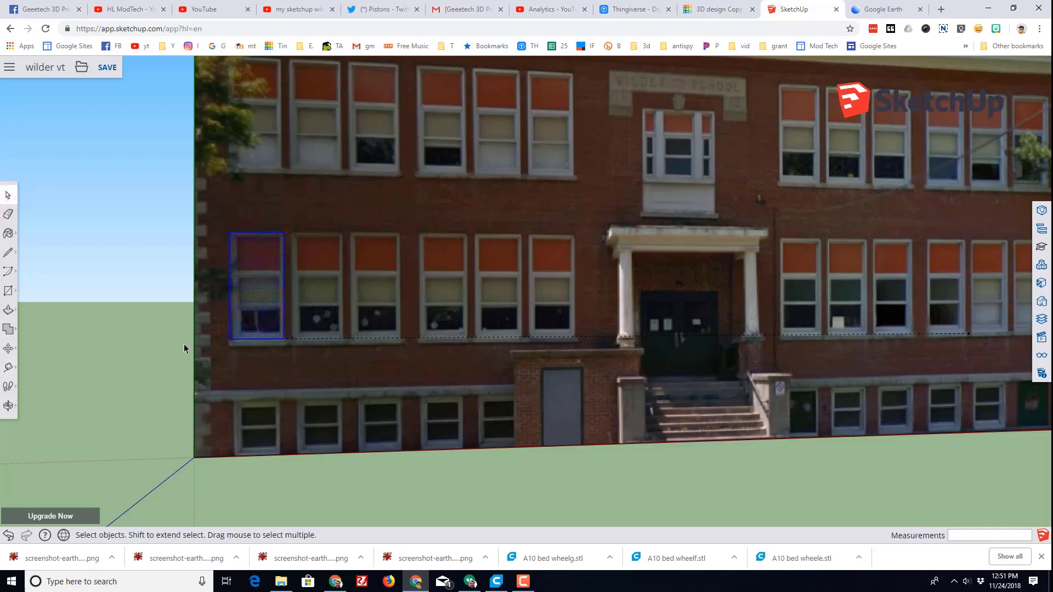
key(m)
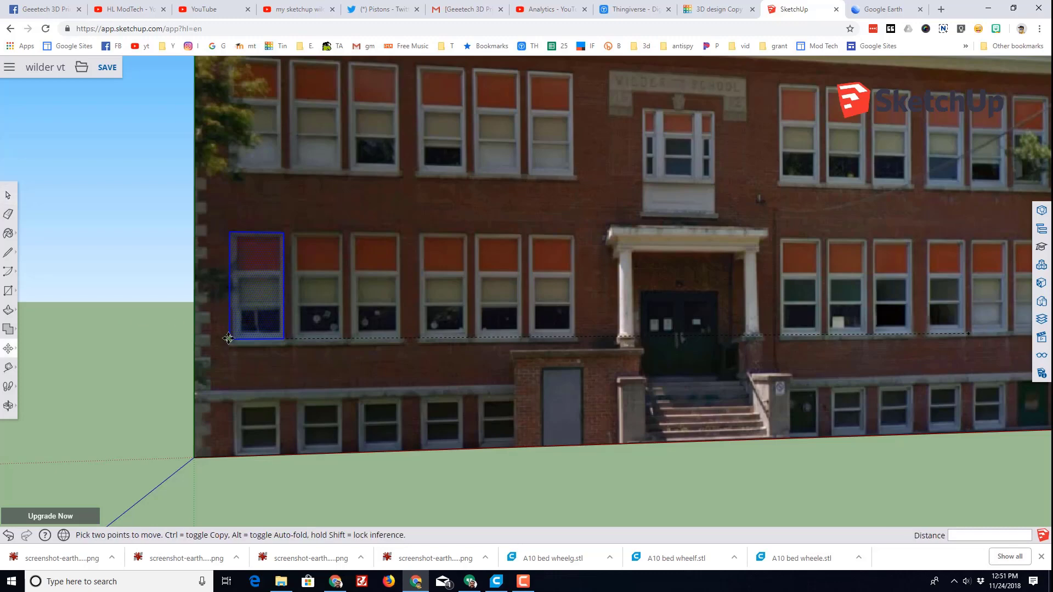
click(228, 338)
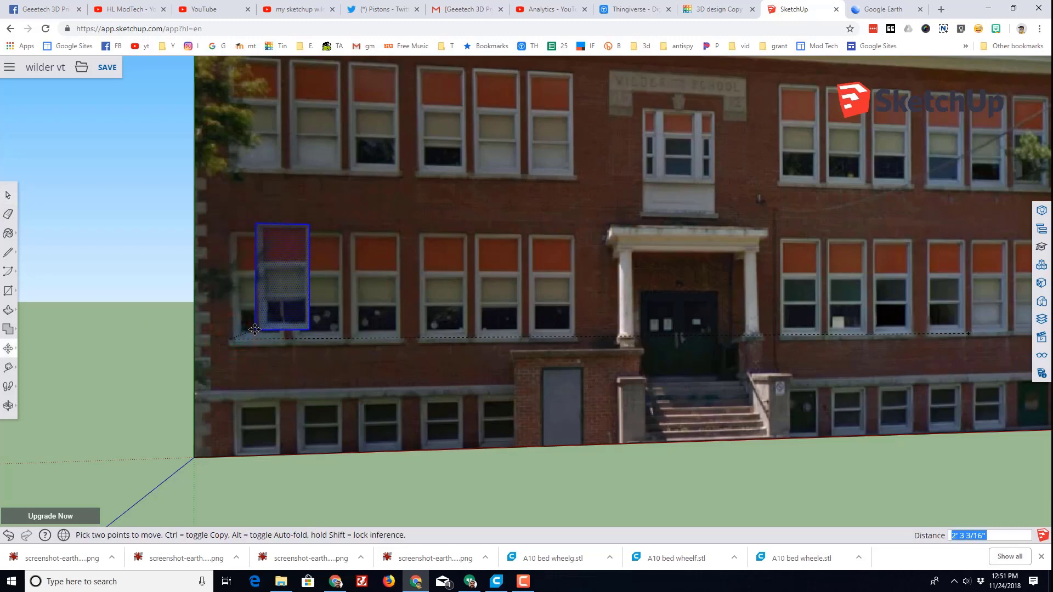
key(ctrl)
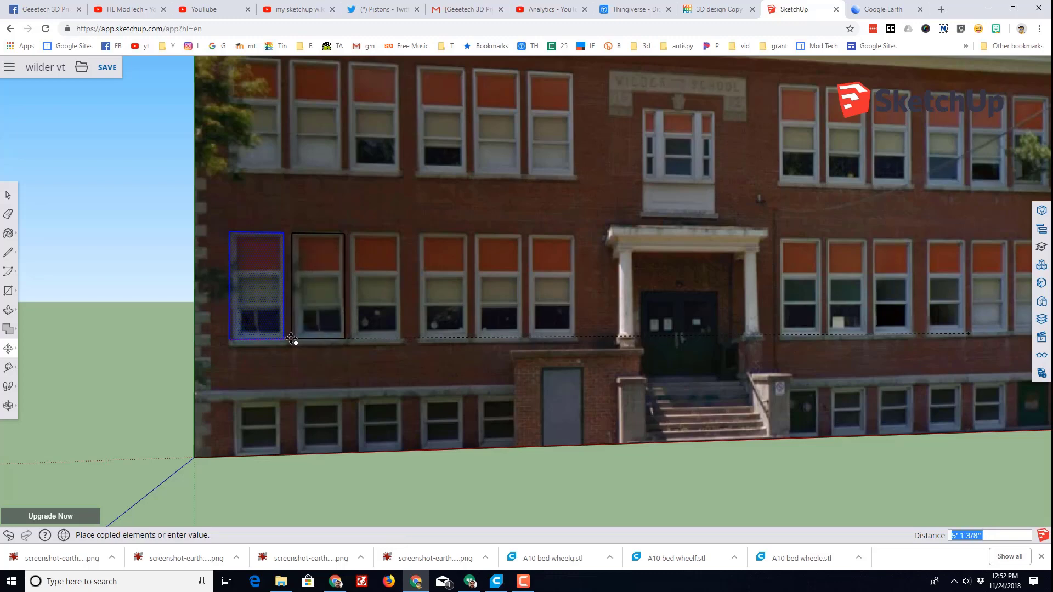
click(290, 337)
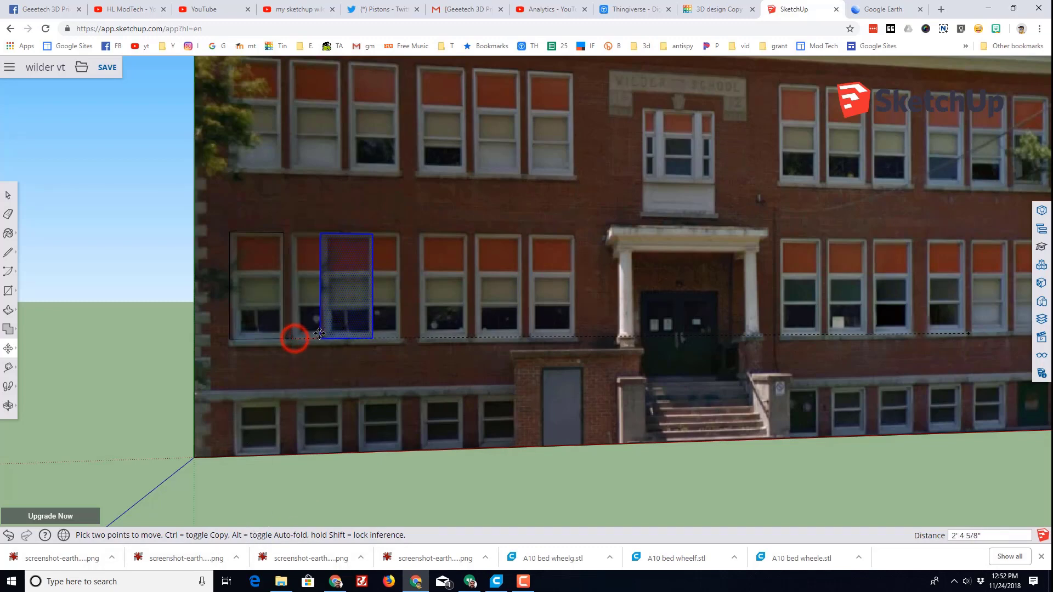
- Copy the second window's rectangle about 4' 11" along the guide onto the third window
key(ctrl)
click(292, 338)
scroll(383, 351, up, 5)
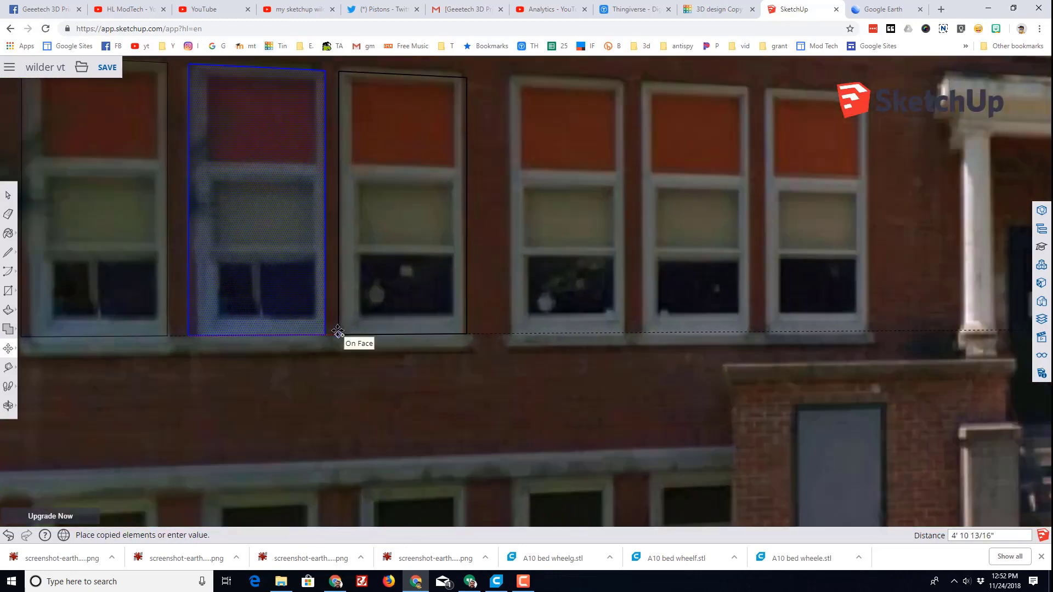
click(339, 332)
- Push the third window's face 6" into the wall
scroll(340, 331, down, 6)
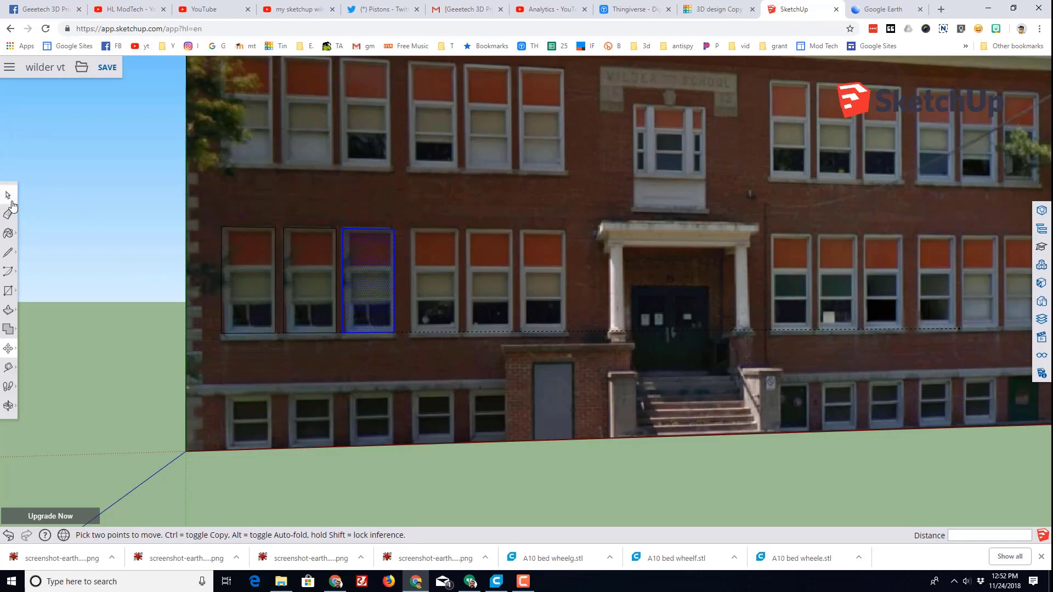
middle_drag(109, 301, 408, 356)
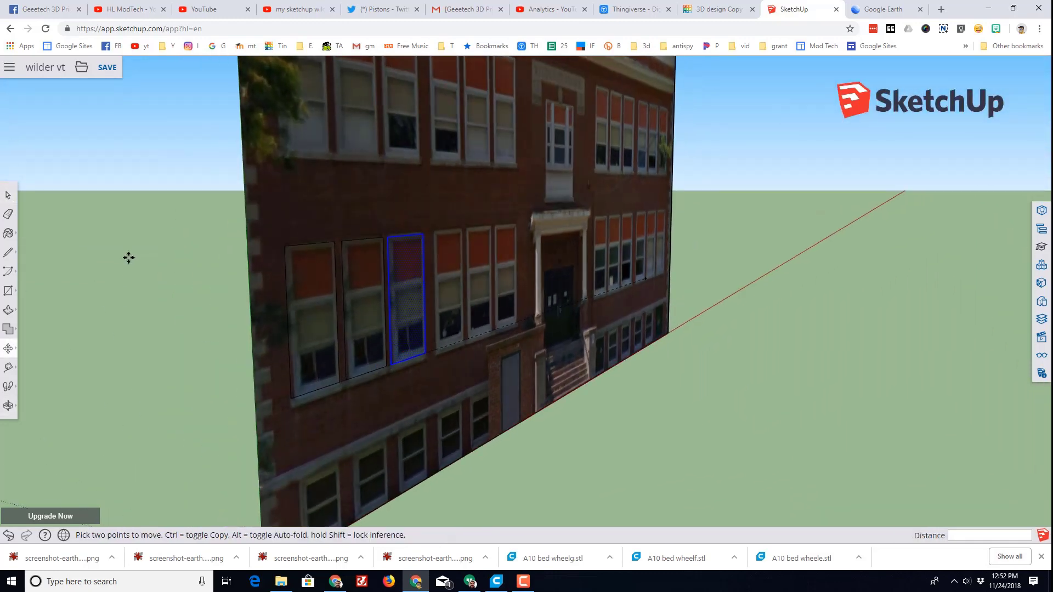
click(9, 309)
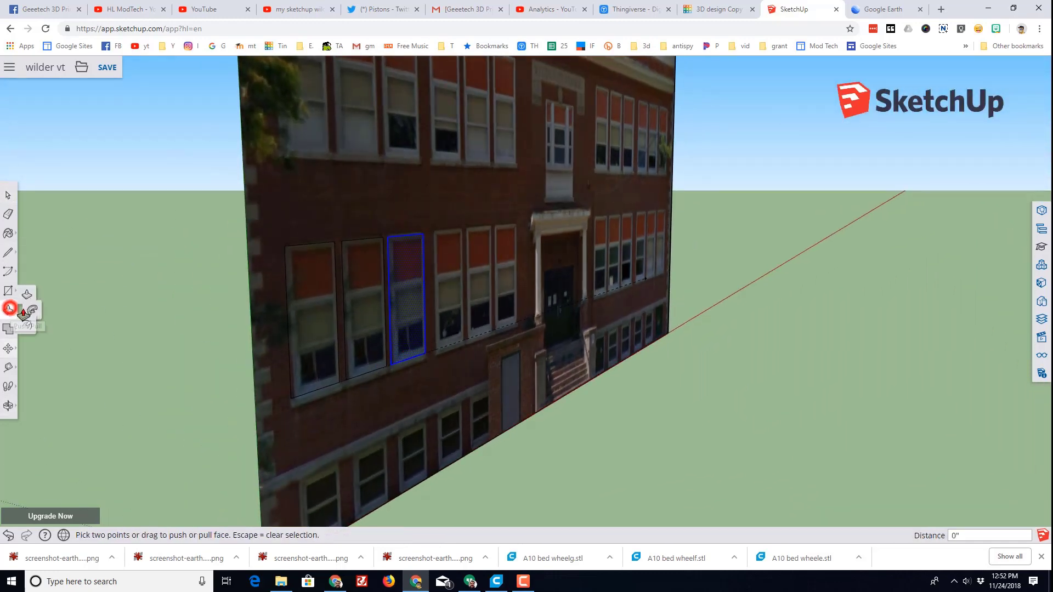
drag(405, 309, 311, 287)
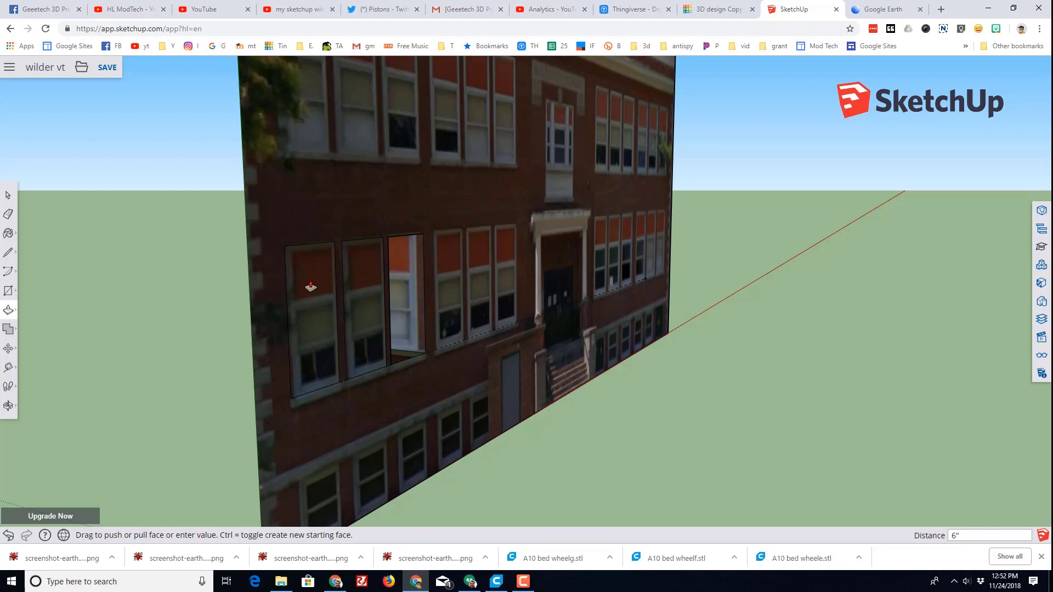
key(Return)
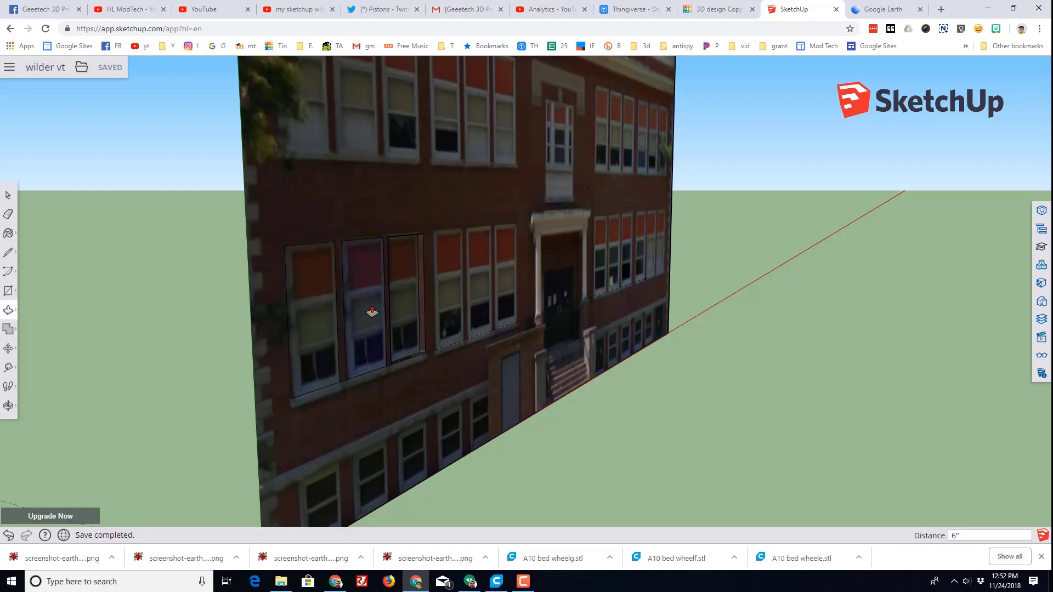
- Recess the second and first windows of the middle row by the same 6" depth as the third window
click(372, 312)
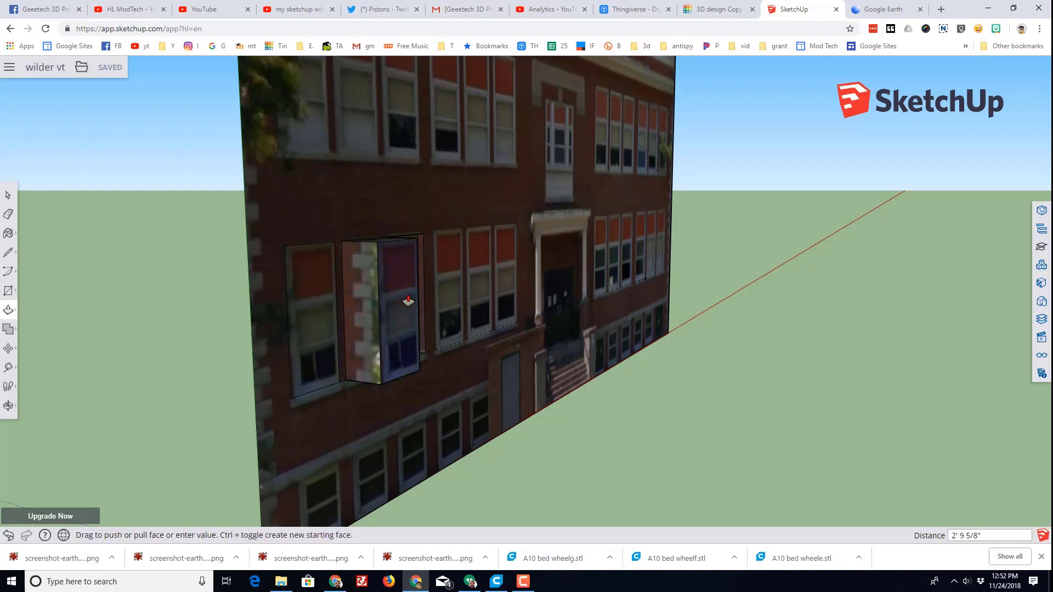
middle_drag(548, 274, 532, 268)
scroll(535, 268, up, 5)
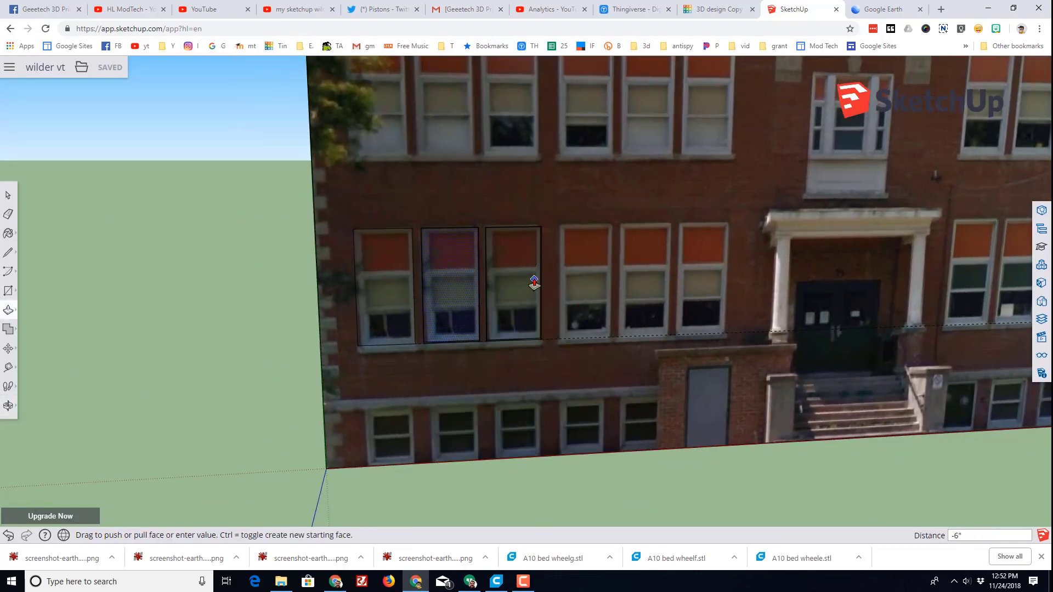
click(512, 285)
middle_drag(512, 283, 538, 354)
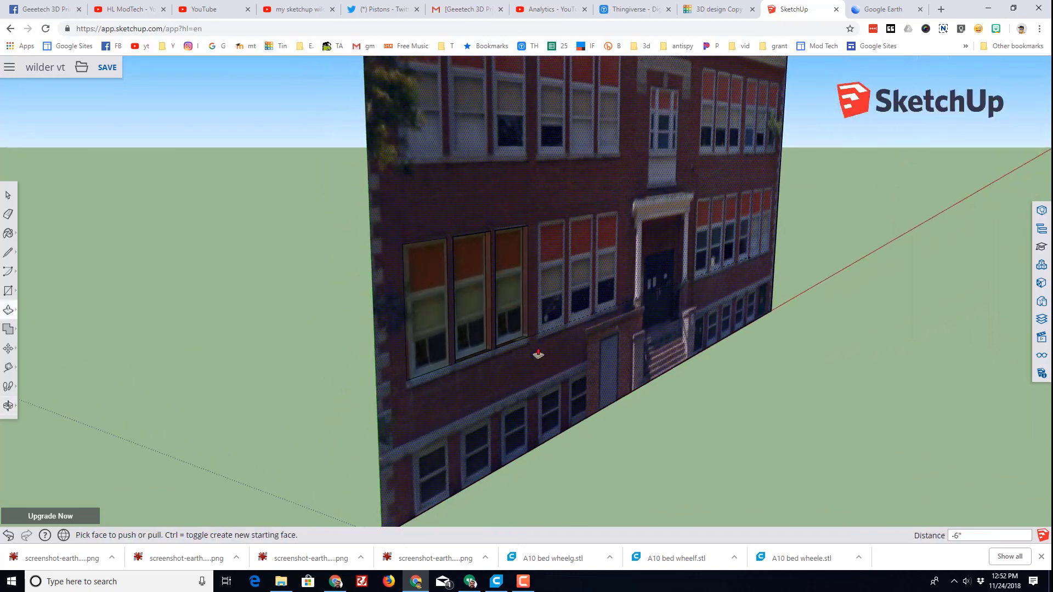
double_click(434, 328)
middle_drag(303, 378, 345, 348)
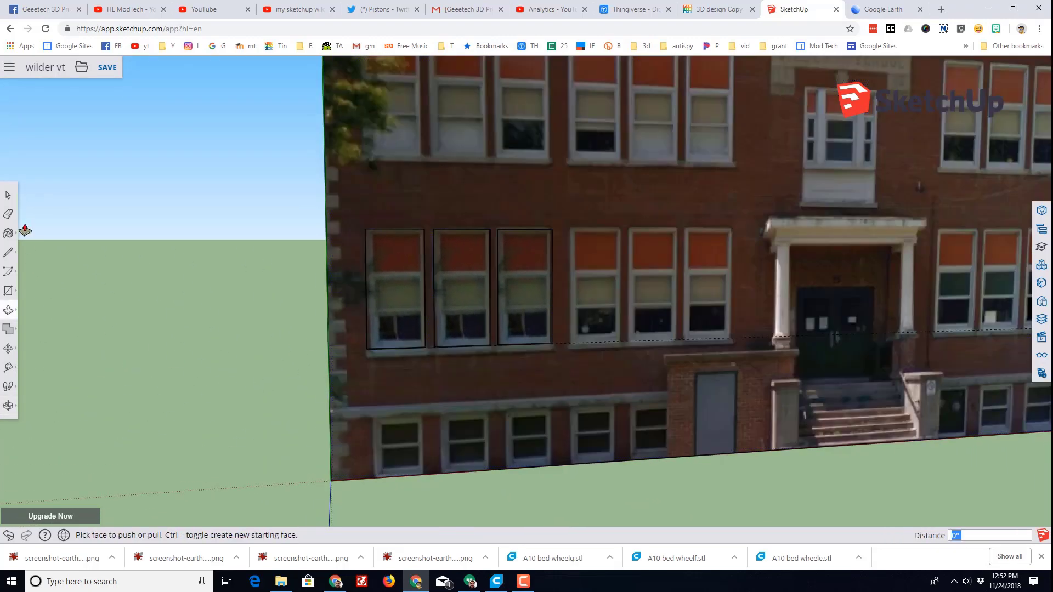
- Copy the three recessed windows about 16' 1" along the guide onto the next group of three windows
click(7, 196)
drag(351, 213, 567, 364)
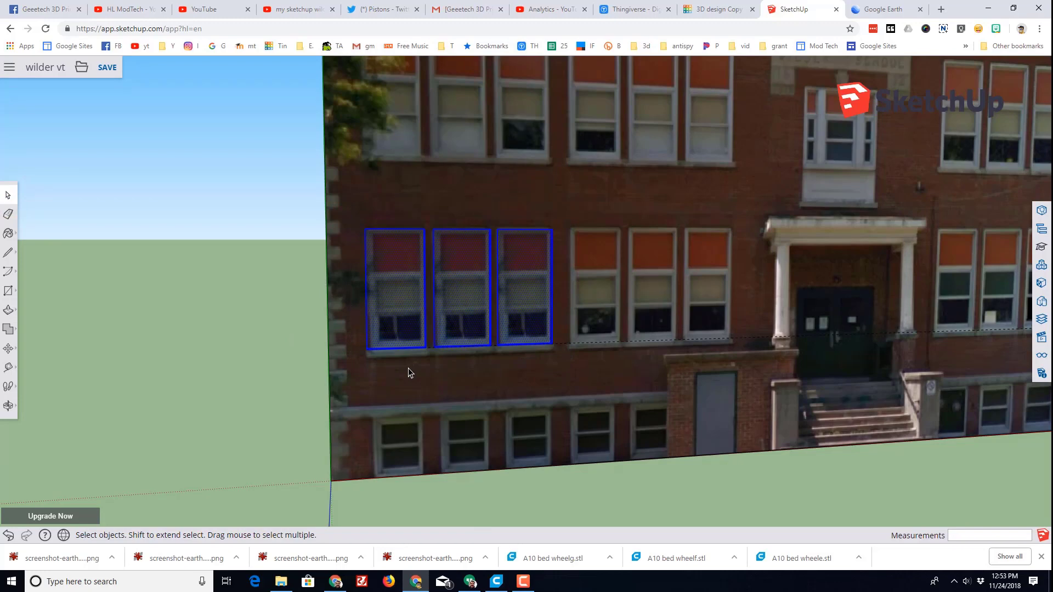
key(m)
click(365, 347)
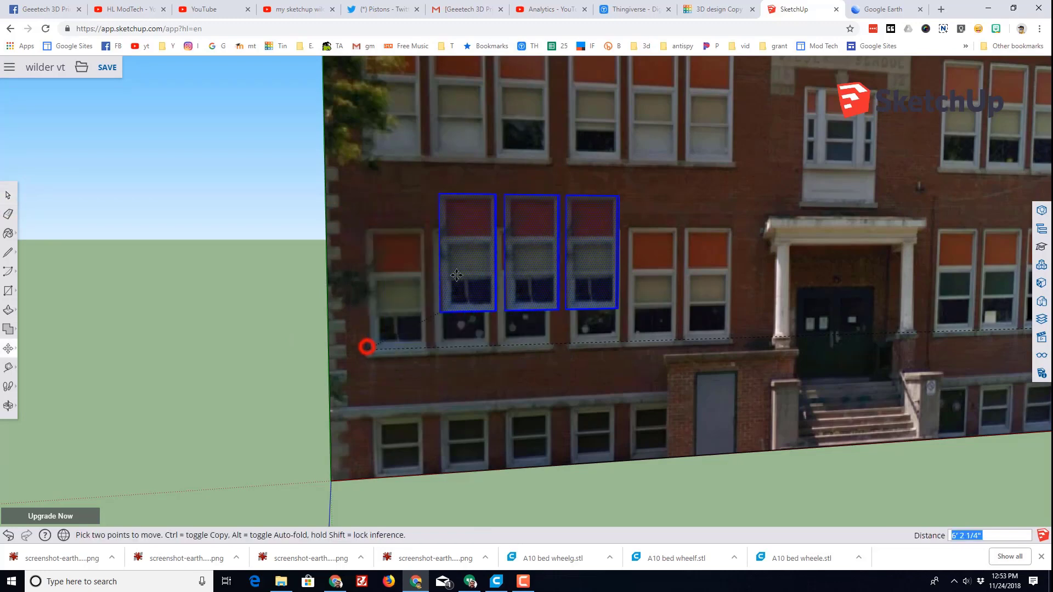
key(ctrl)
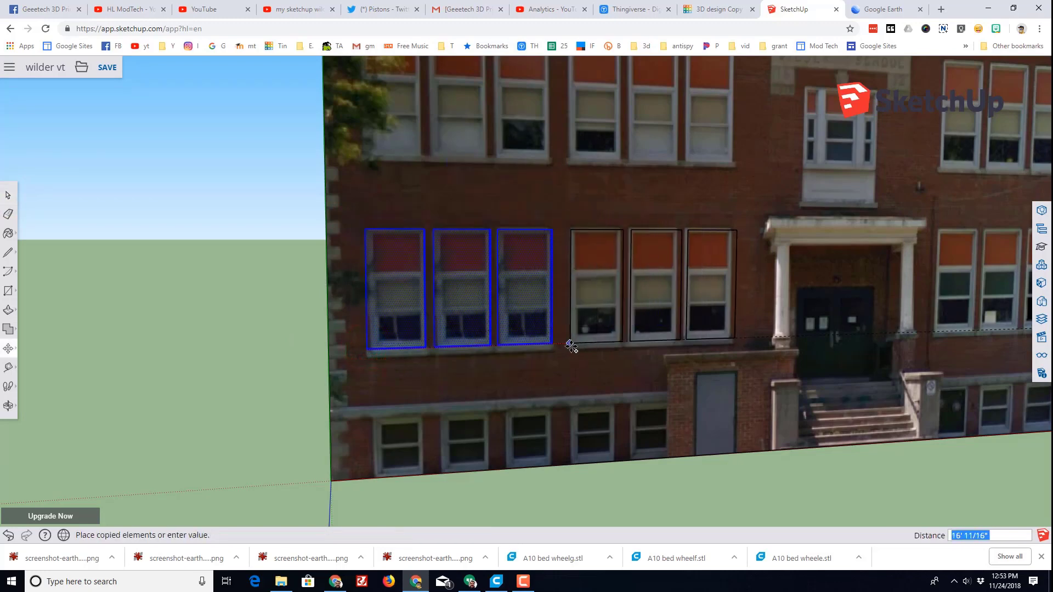
click(570, 346)
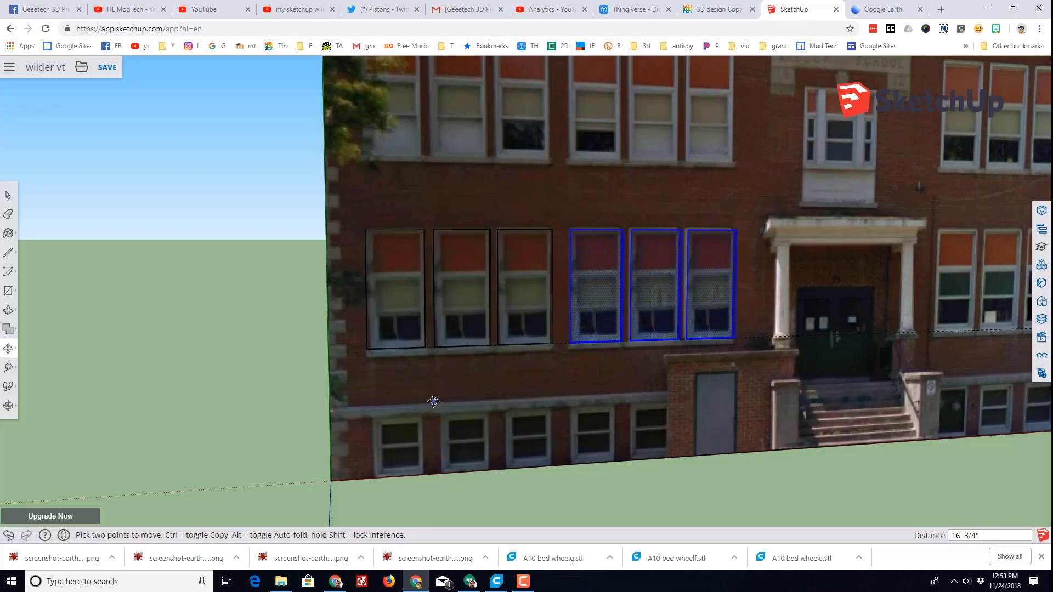
- Copy the six recessed windows about 15' straight up onto the matching windows of the upper row
scroll(493, 430, down, 2)
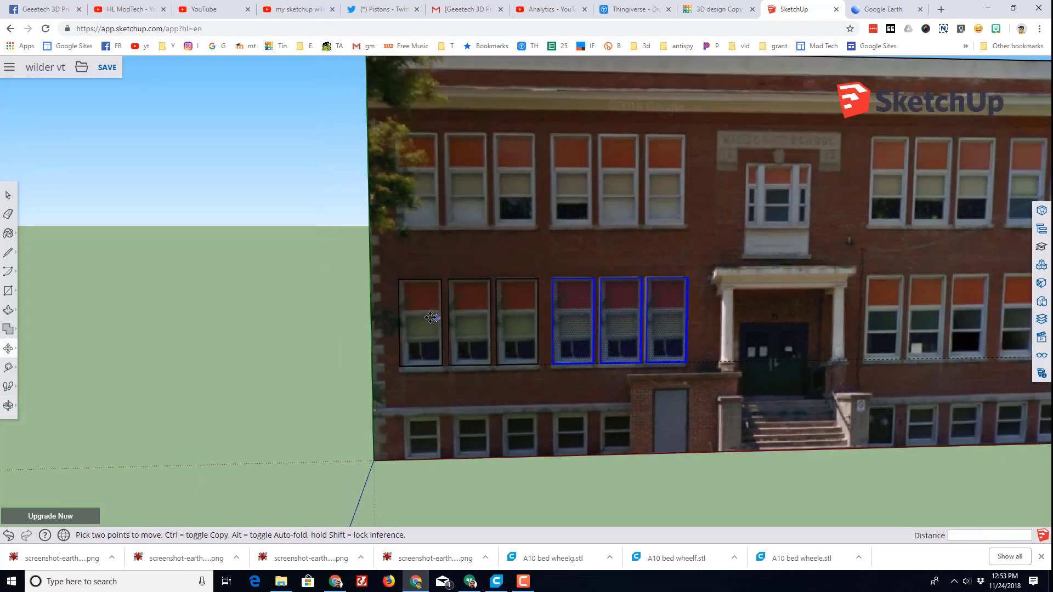
key(space)
drag(390, 267, 689, 395)
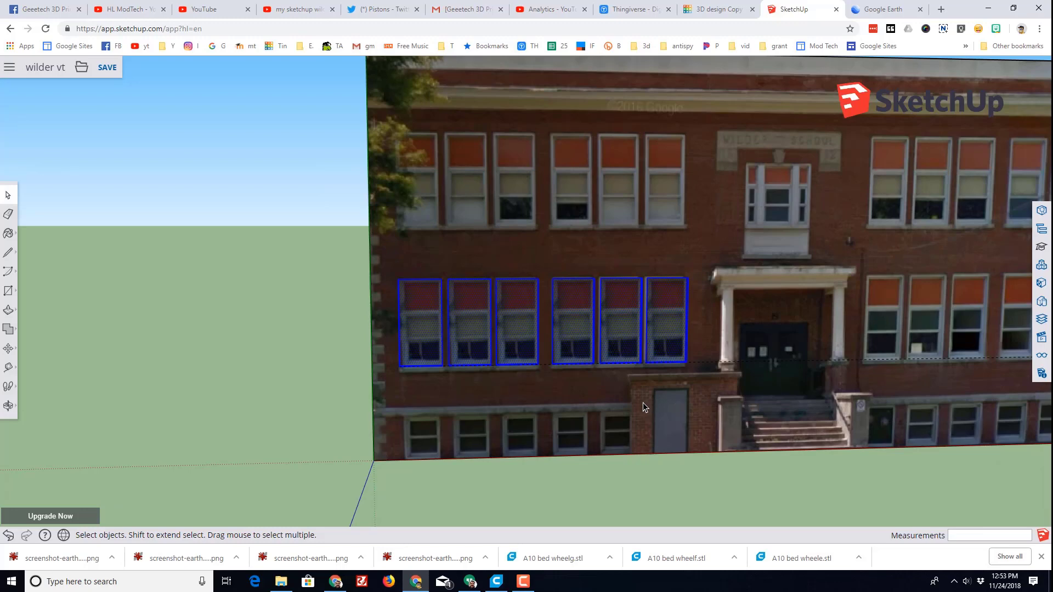
key(m)
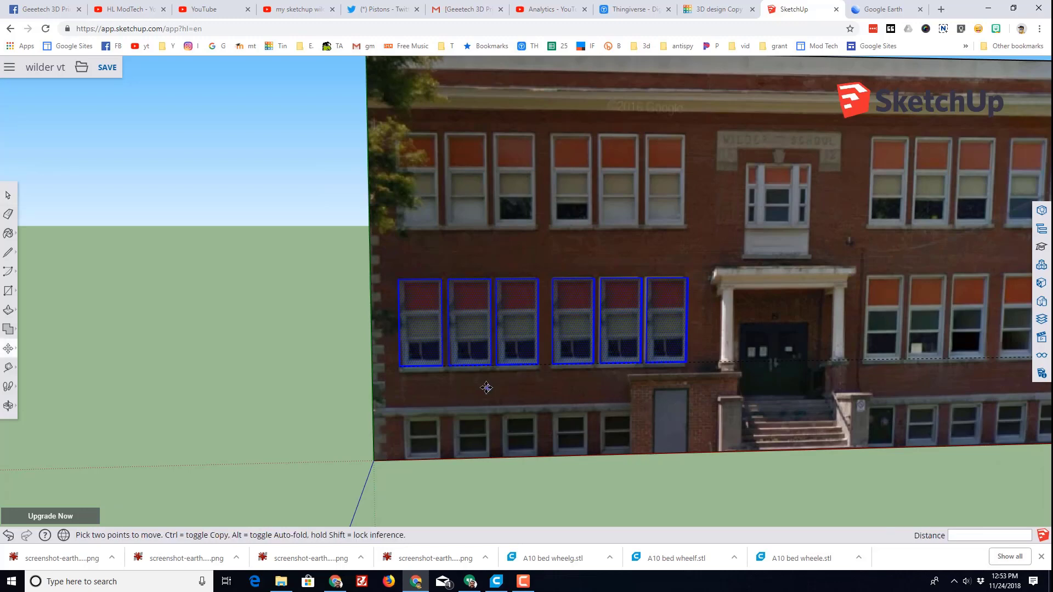
click(400, 365)
key(ctrl)
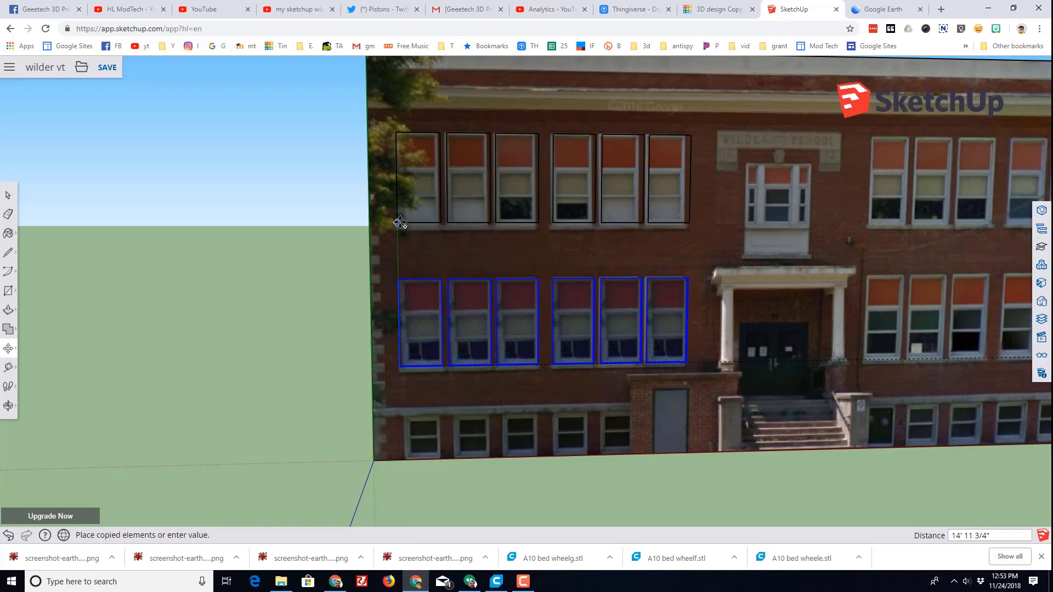
click(399, 222)
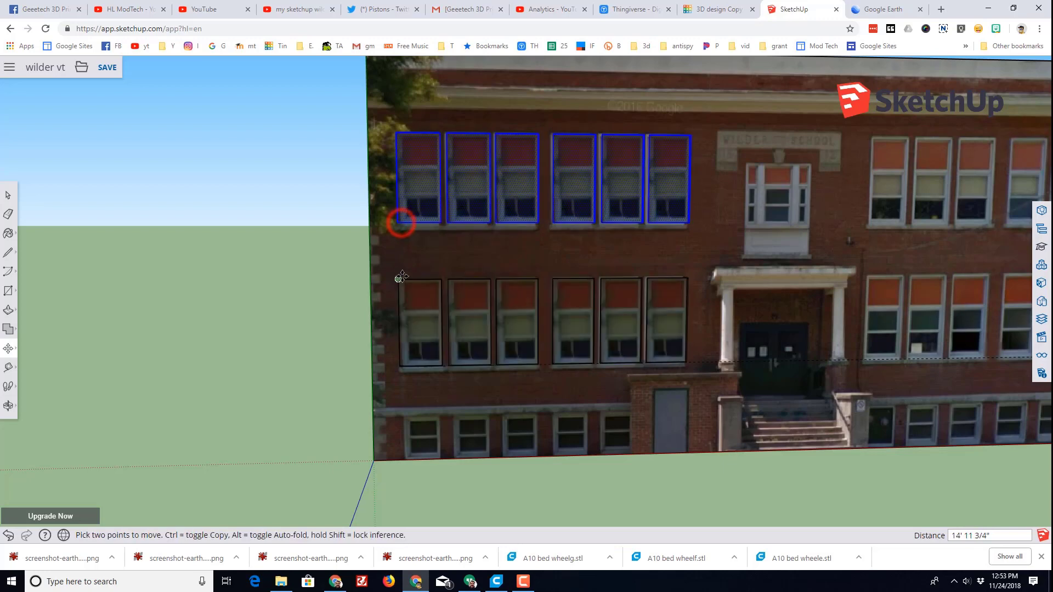
- Copy all twelve recessed windows about 50' 6" along the red axis onto the window groups beyond the entrance
middle_drag(310, 340, 273, 379)
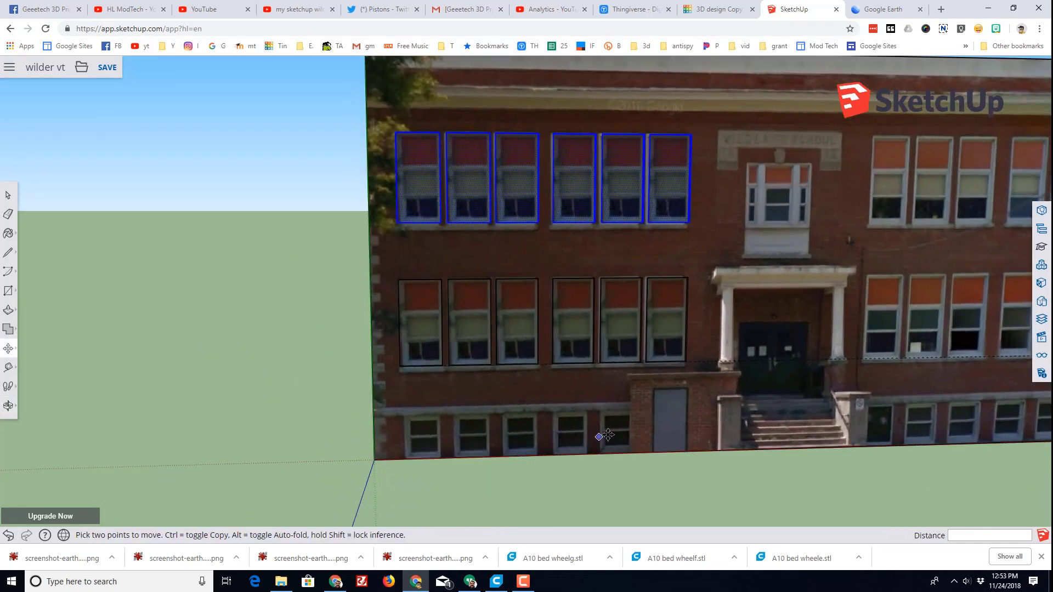
click(6, 196)
drag(417, 206, 705, 379)
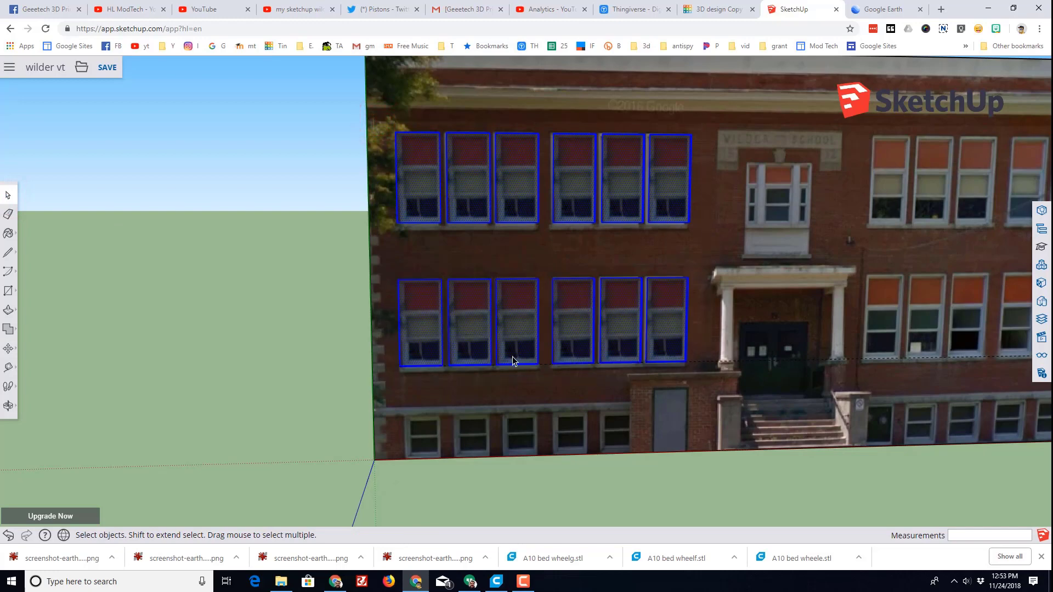
key(m)
click(403, 366)
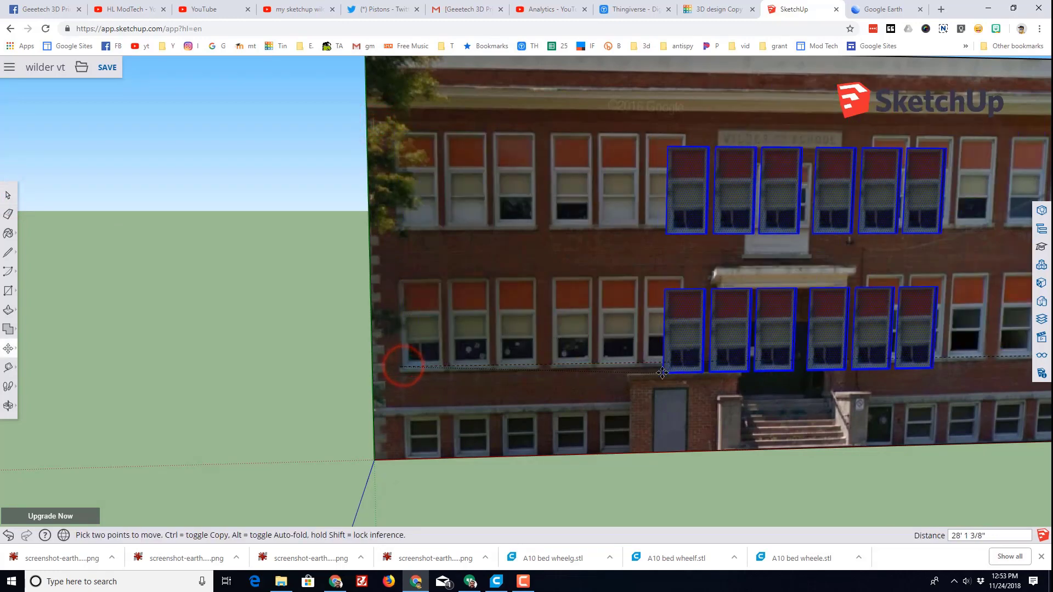
key(ctrl)
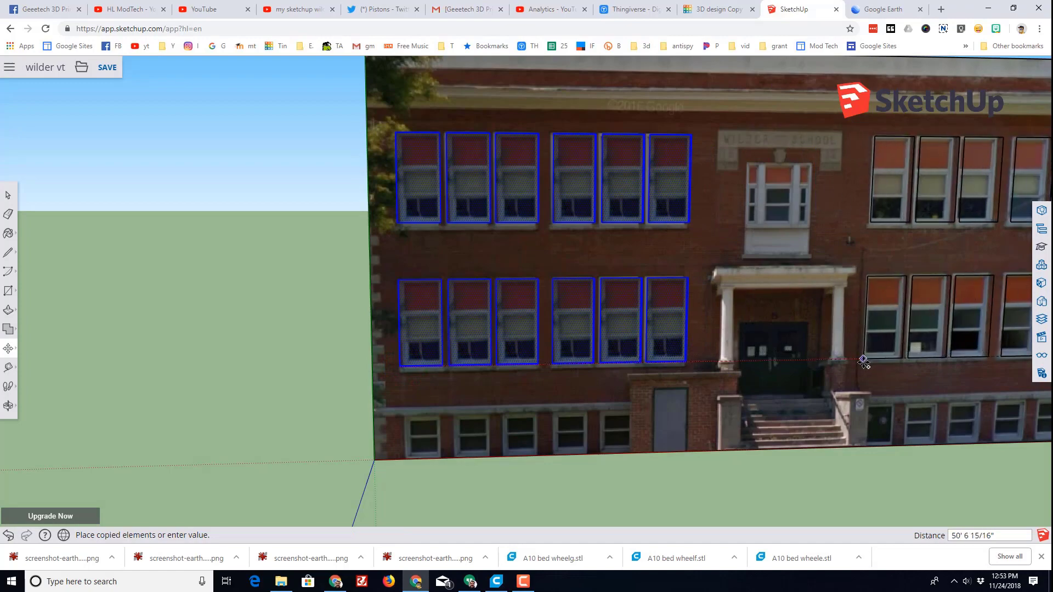
click(862, 362)
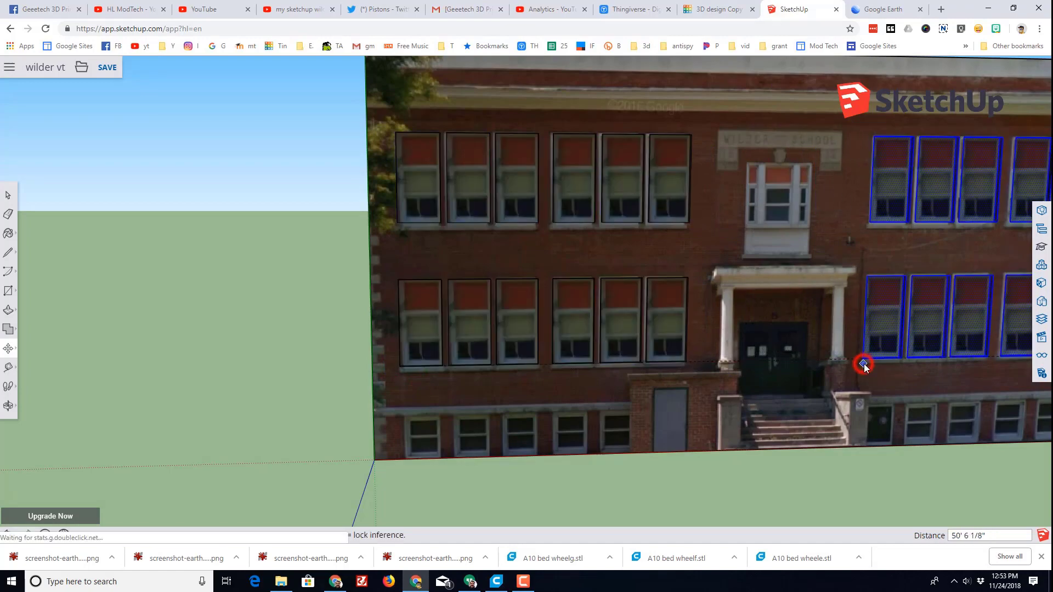
middle_drag(282, 376, 510, 420)
key(m)
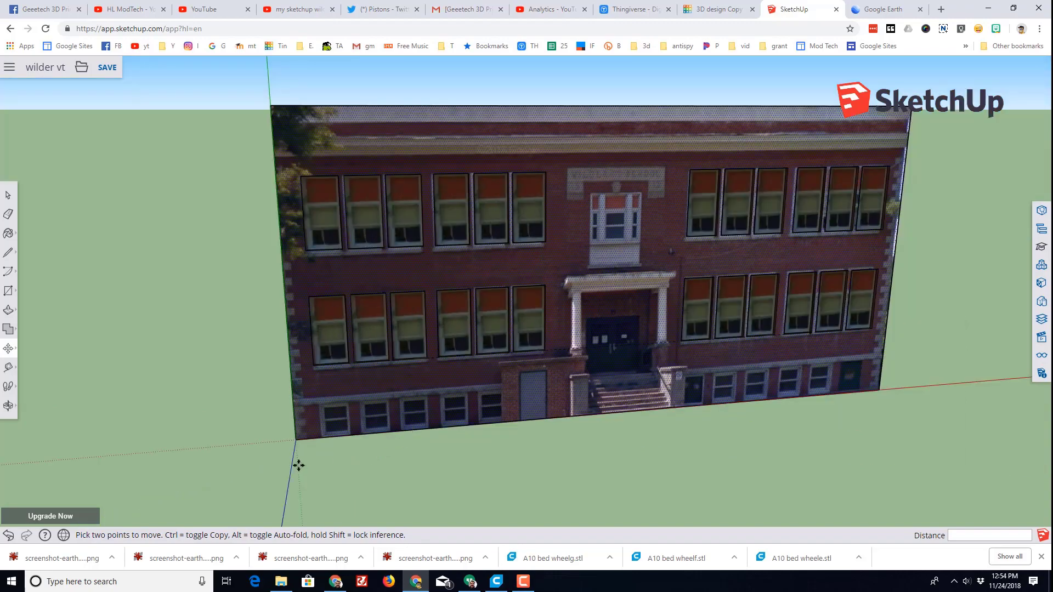
middle_drag(299, 465, 272, 401)
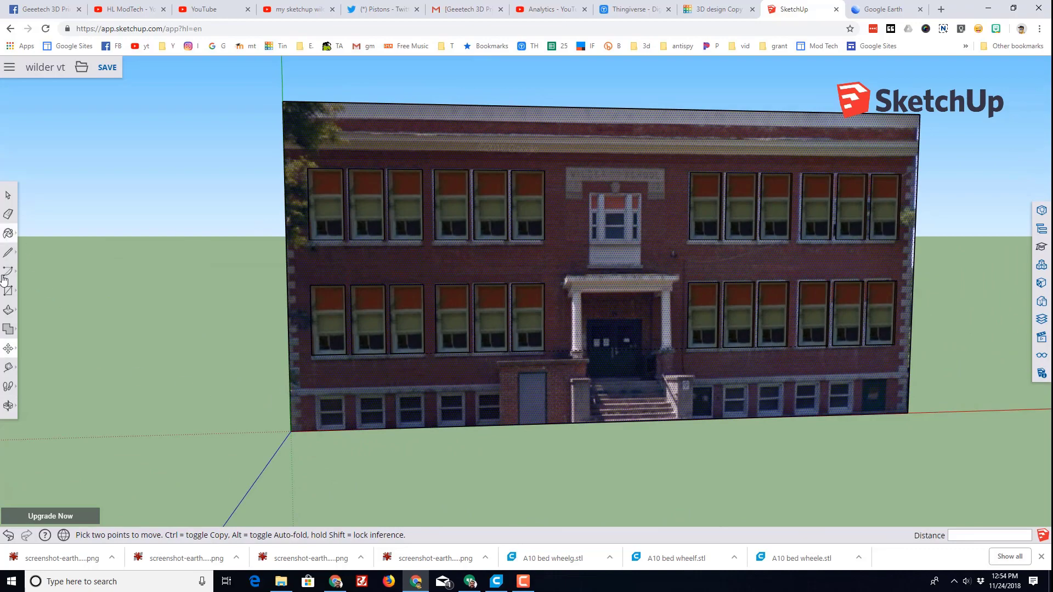
- Draw a rectangle about 10" high and 86' 5" long over the stone ledge above the basement windows, spanning the whole facade
click(9, 297)
scroll(270, 411, up, 5)
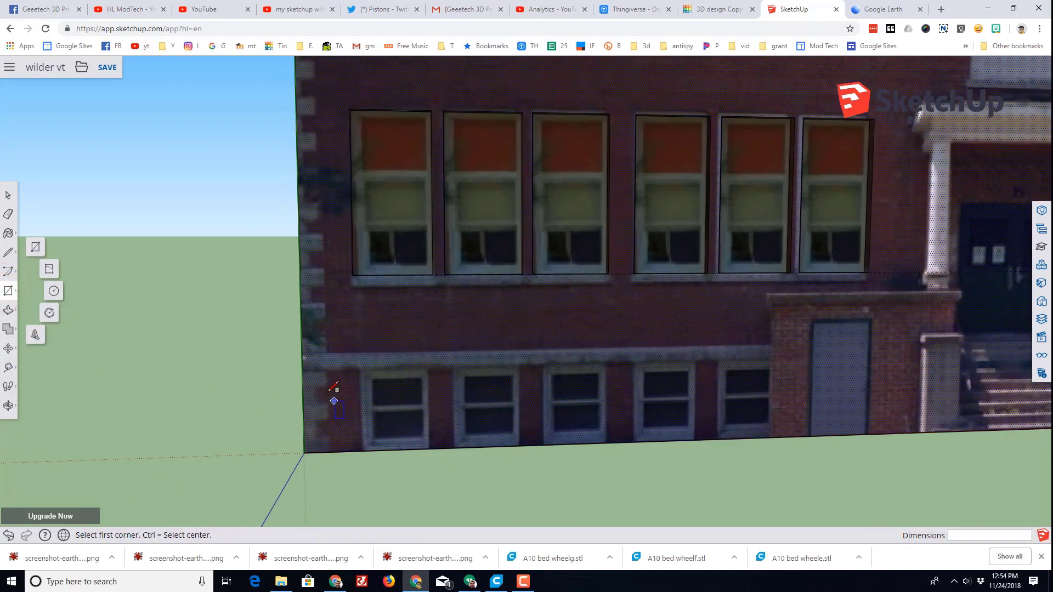
click(302, 354)
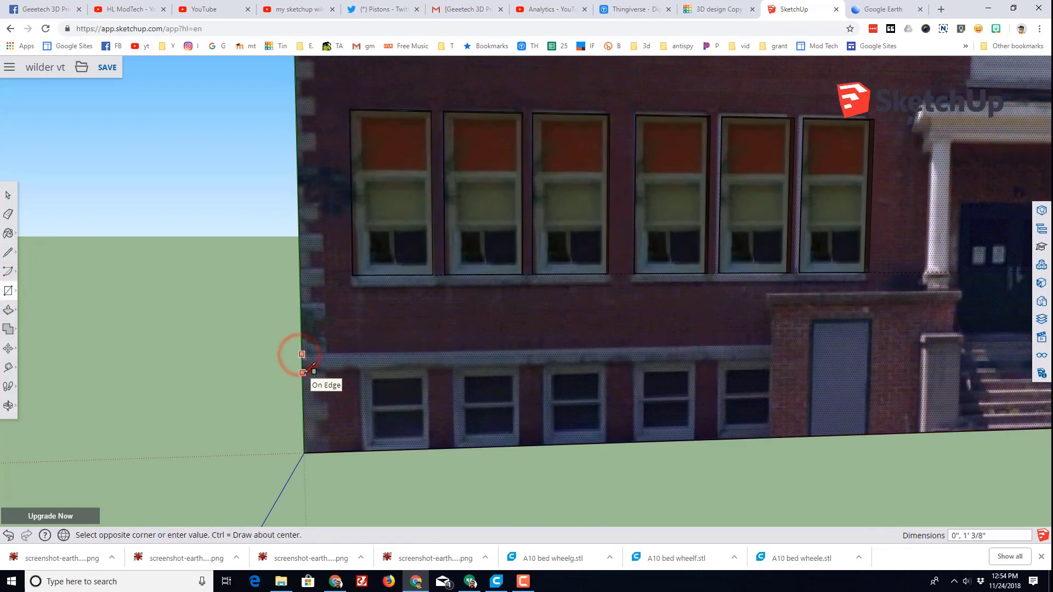
scroll(306, 367, down, 5)
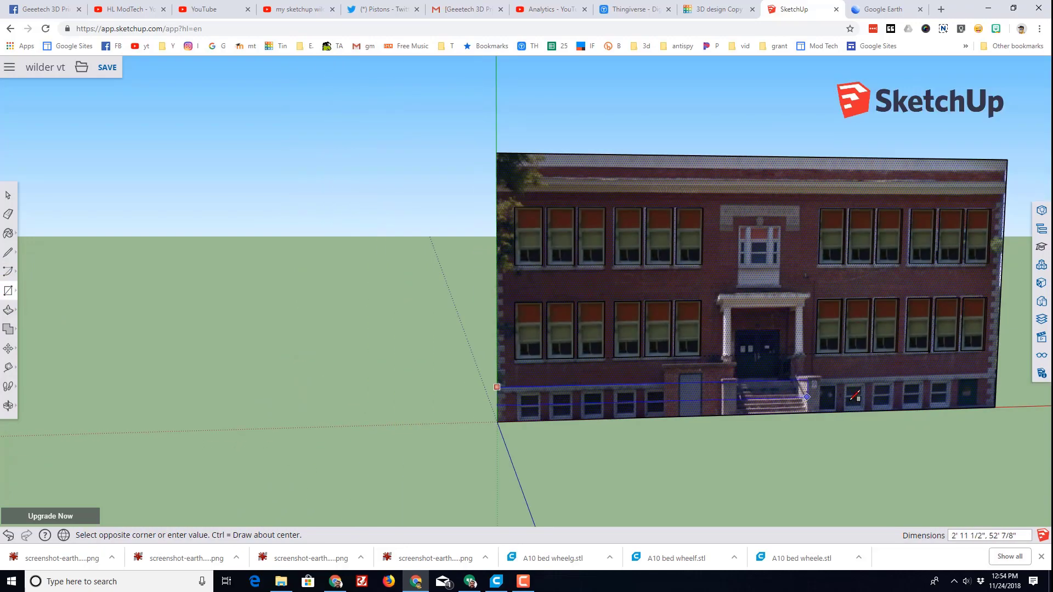
scroll(1021, 378, up, 3)
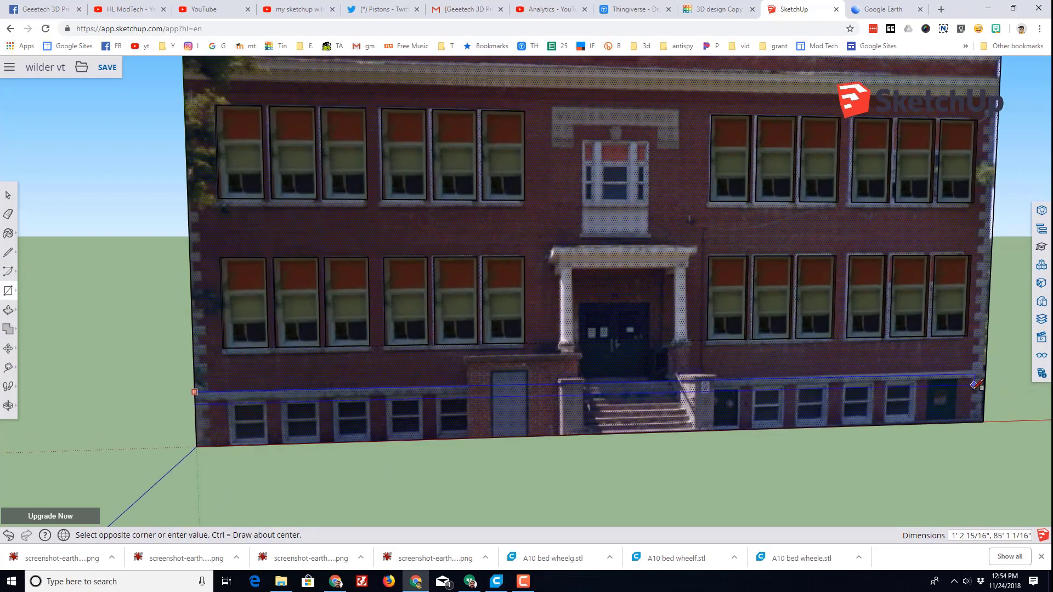
scroll(990, 373, up, 2)
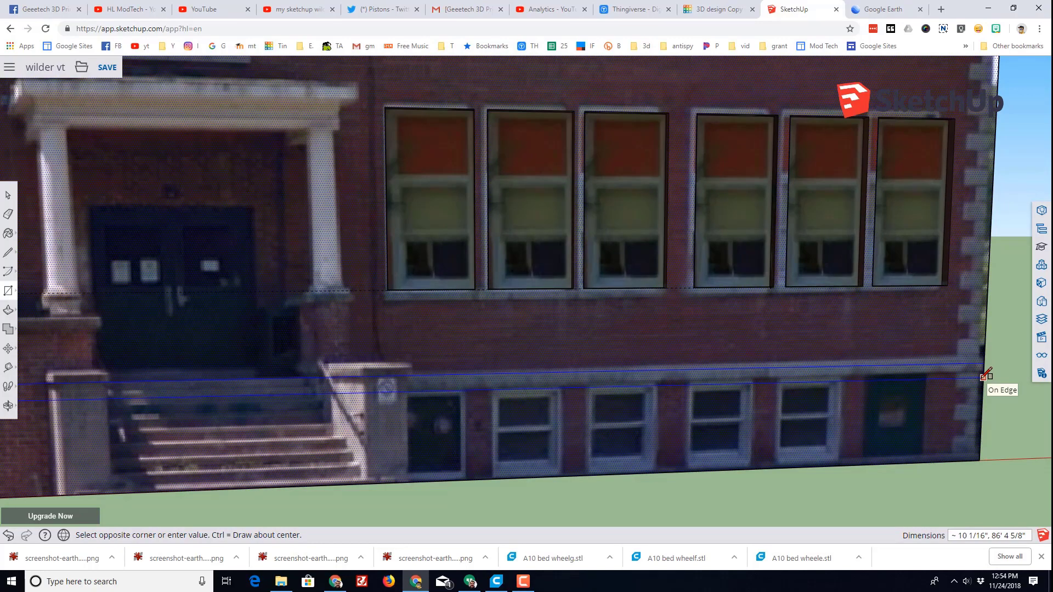
click(982, 378)
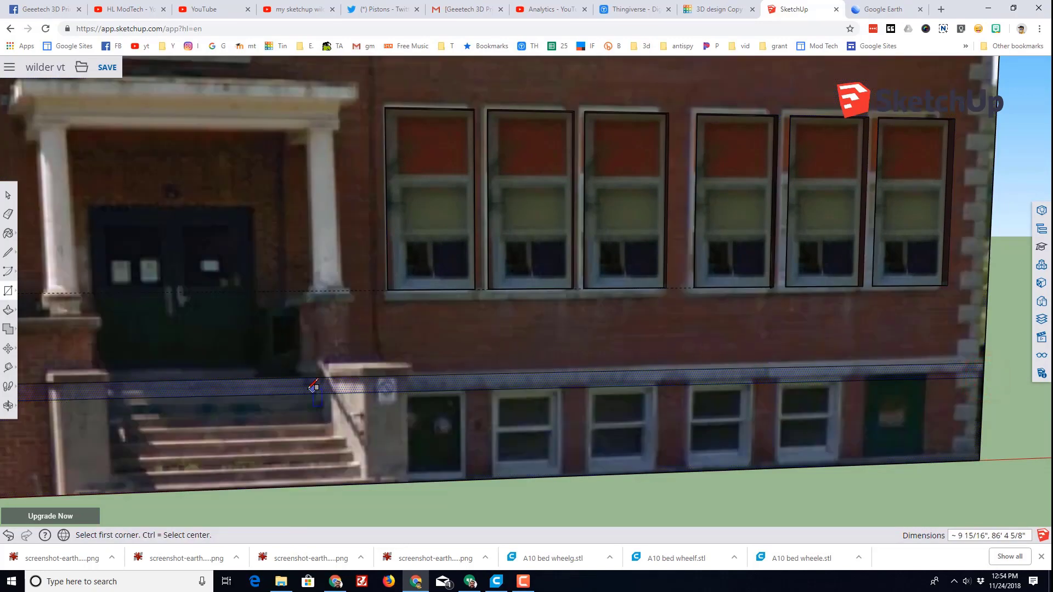
- Split the ledge band with short vertical lines on both sides of the entrance and erase its edges between them
middle_drag(313, 387, 510, 381)
scroll(352, 425, down, 3)
middle_drag(352, 426, 212, 432)
click(9, 252)
scroll(414, 431, up, 2)
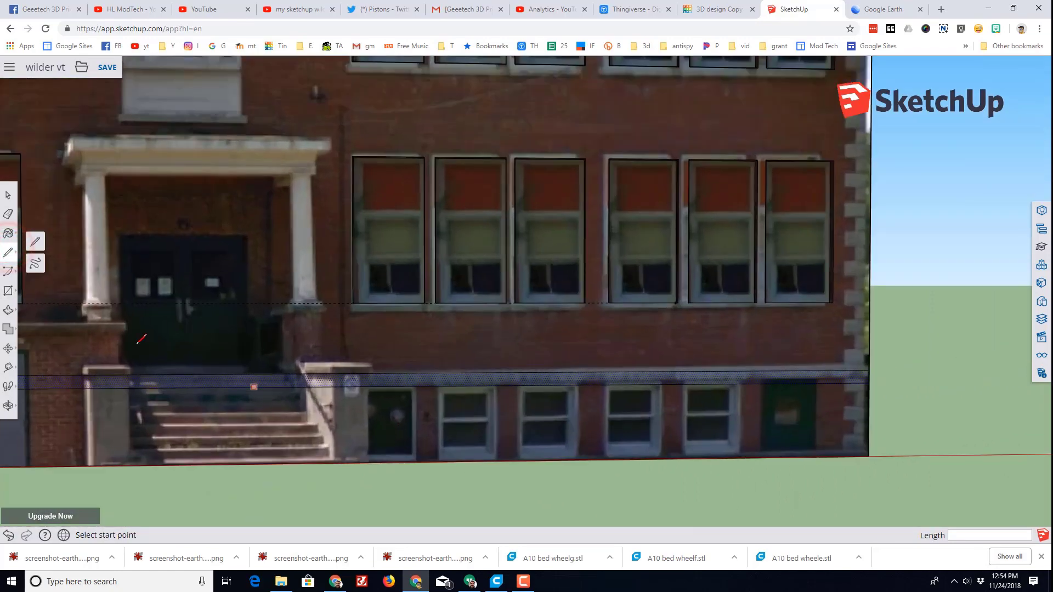
click(42, 242)
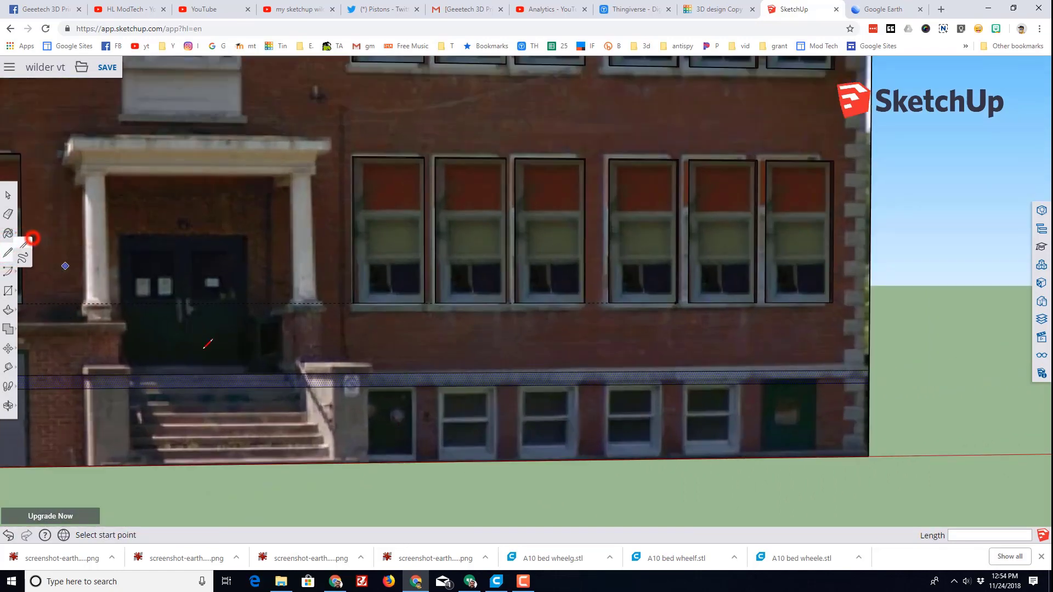
click(370, 385)
scroll(368, 387, down, 4)
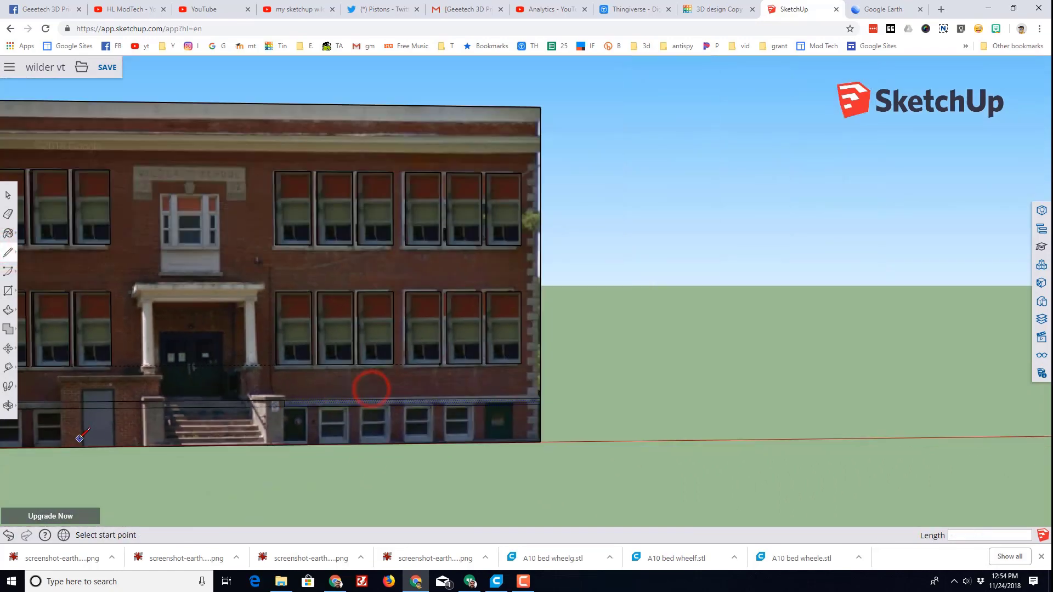
scroll(62, 410, up, 1)
scroll(62, 410, up, 2)
click(60, 410)
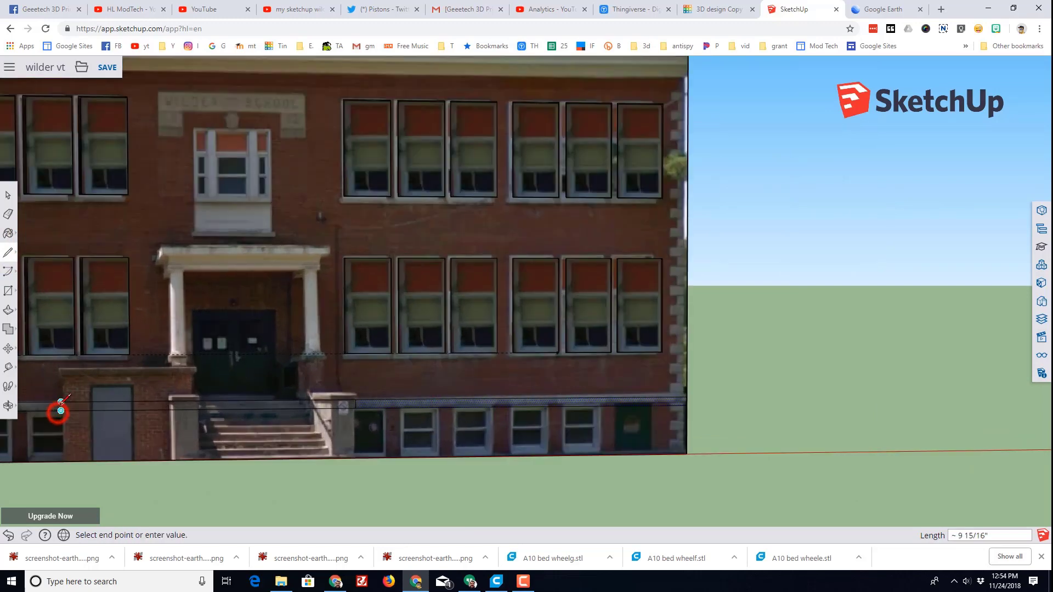
click(47, 406)
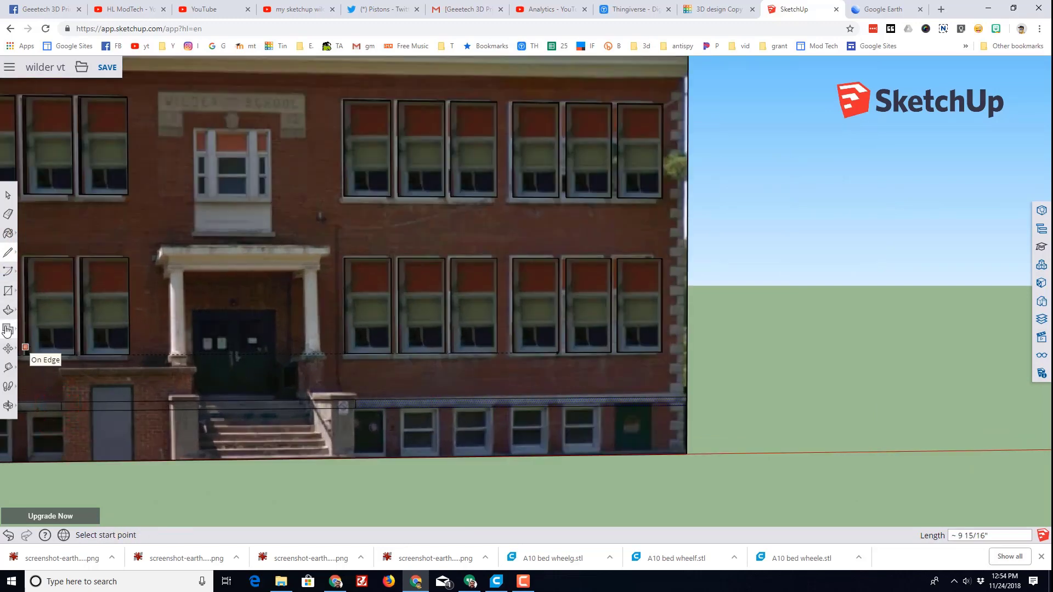
click(6, 215)
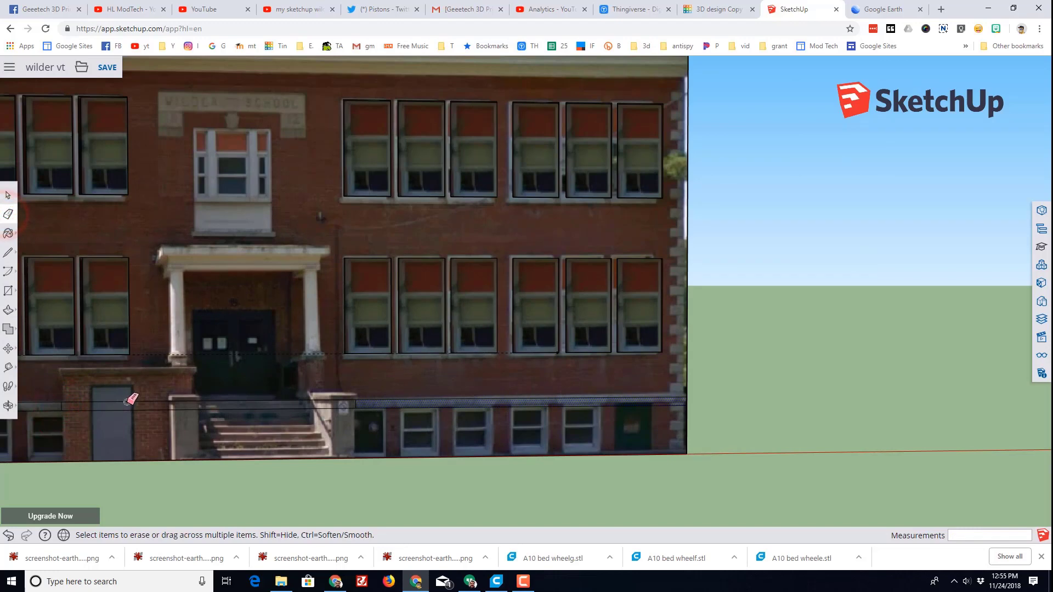
click(128, 400)
- Push/Pull the two ledge sections on either side of the entrance 4" out from the facade
middle_drag(380, 431, 381, 460)
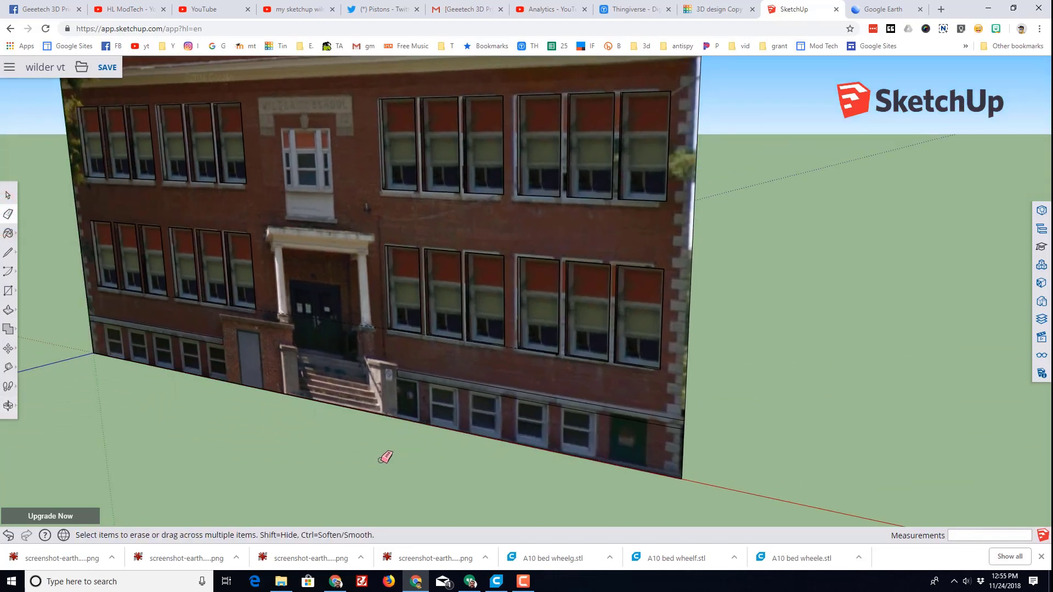
key(p)
drag(485, 386, 464, 403)
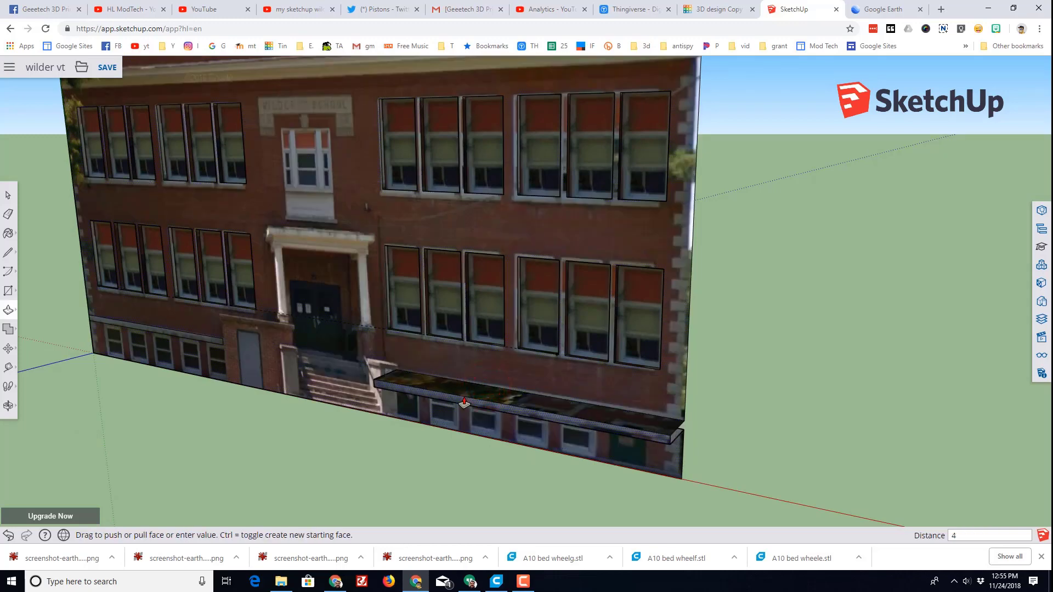
drag(463, 403, 384, 410)
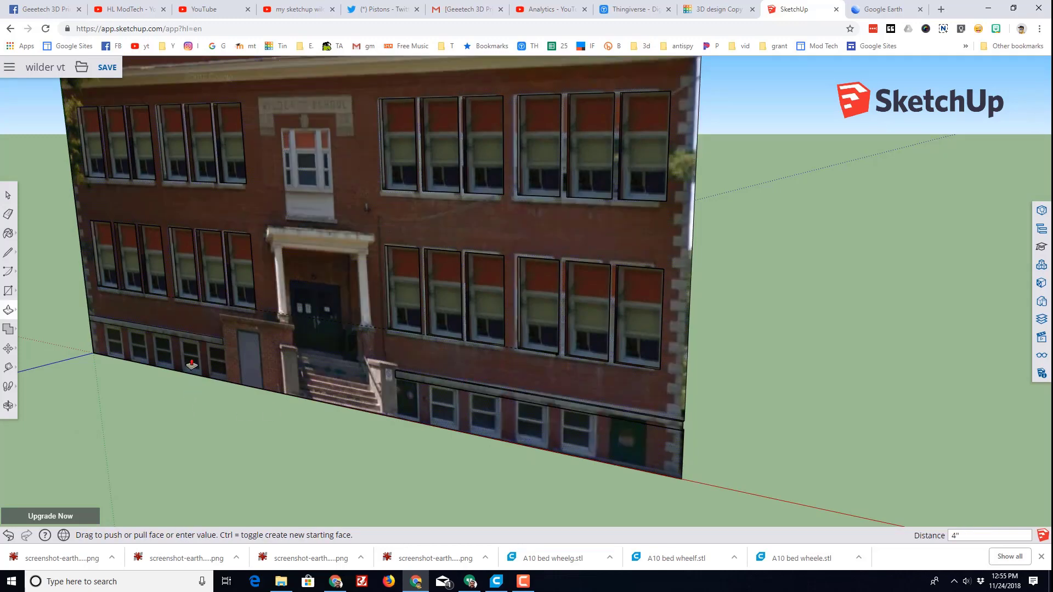
drag(196, 338, 167, 347)
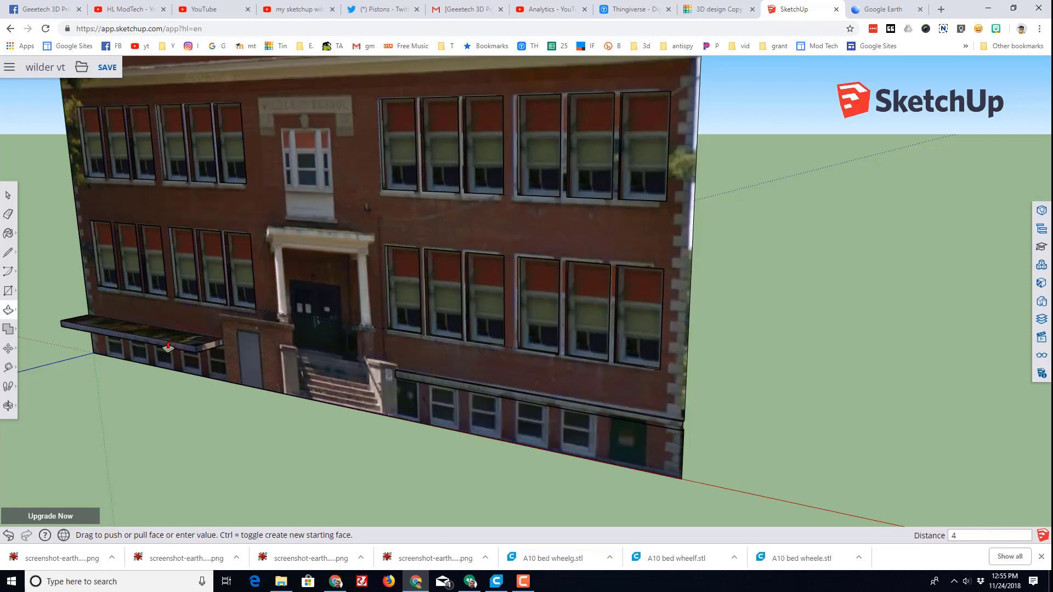
key(Return)
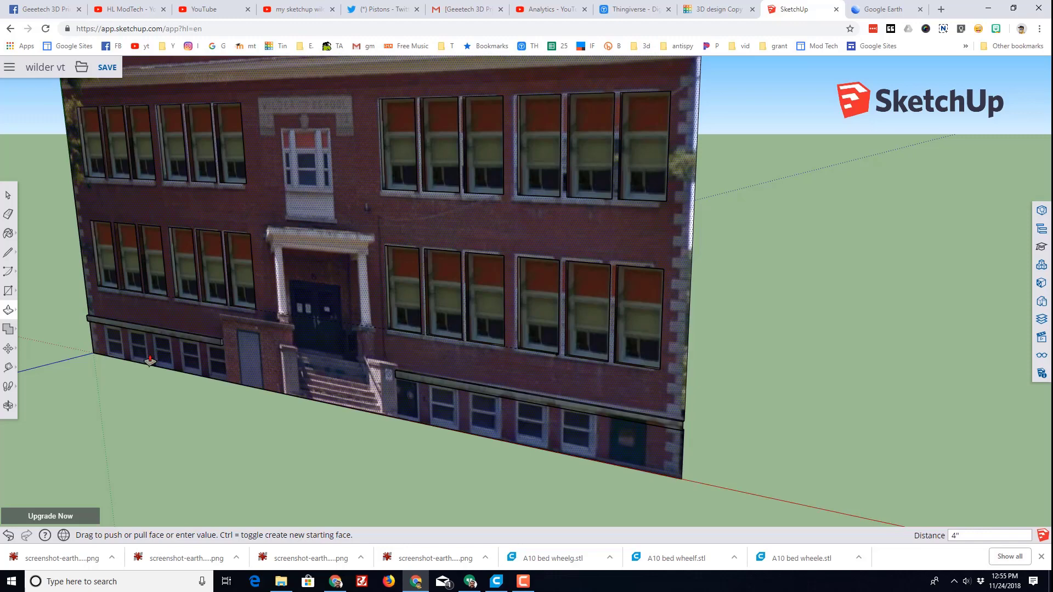
- Unhide all hidden parts of the building and save the model
middle_drag(137, 403, 224, 408)
scroll(291, 410, down, 4)
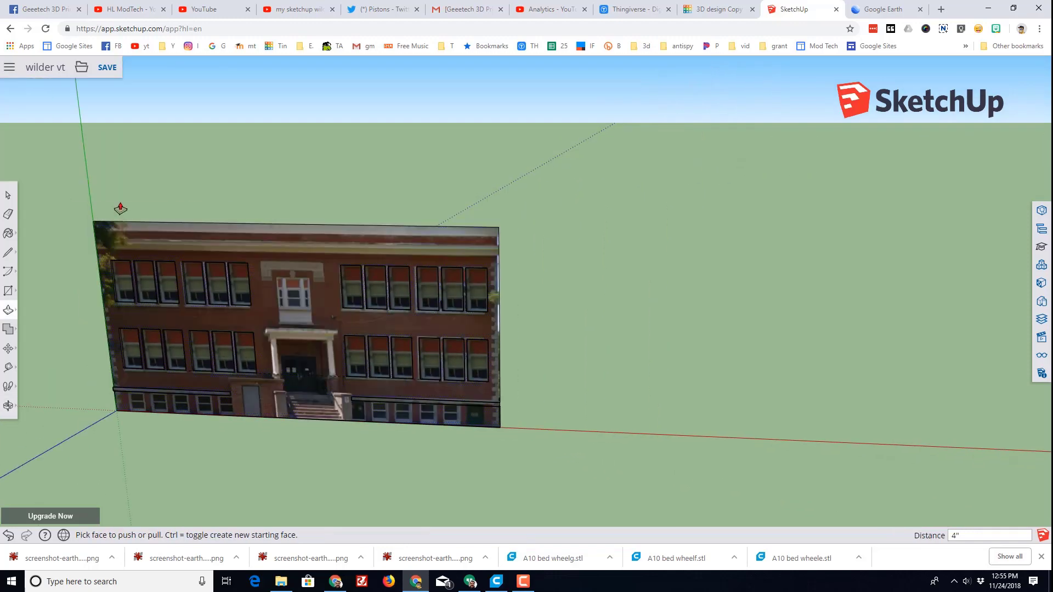
middle_drag(136, 440, 297, 469)
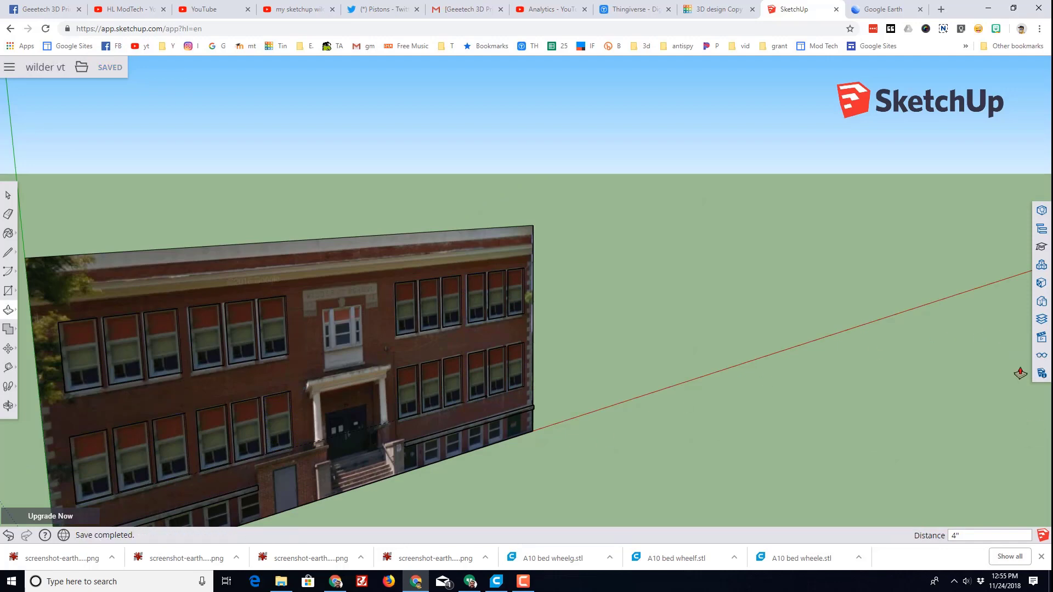
click(1041, 355)
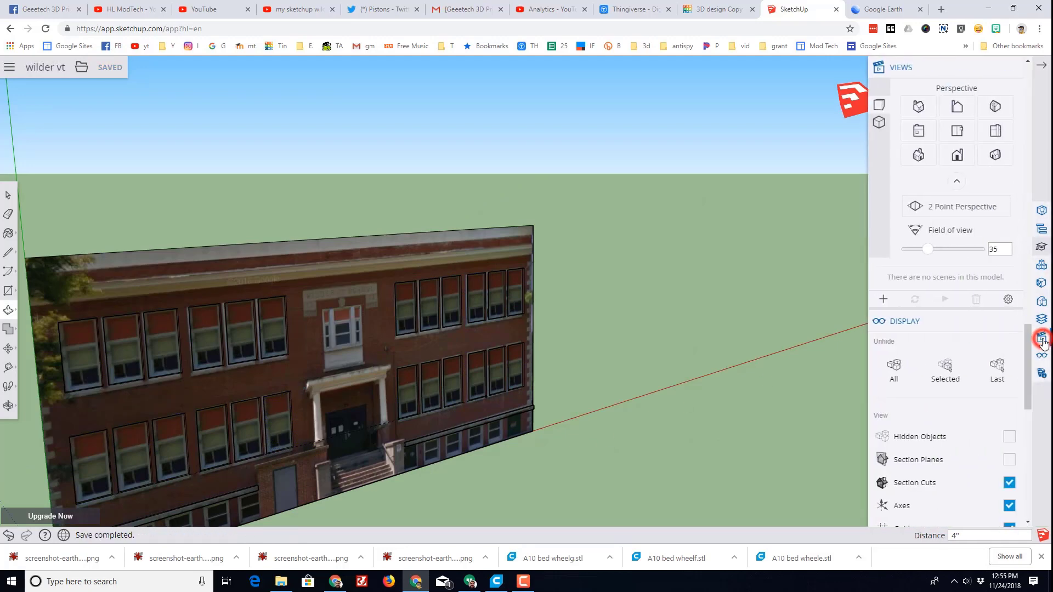
click(893, 367)
middle_drag(556, 329, 192, 133)
key(p)
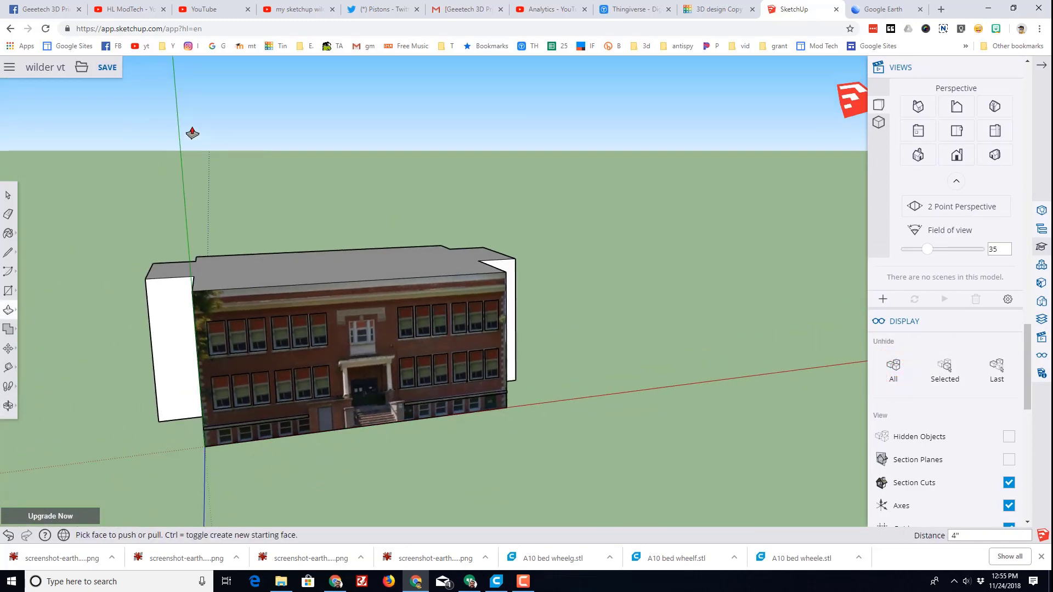
click(108, 69)
- Examine the textured facade, the recessed windows and the raised ledge from several angles and distances
middle_drag(536, 277, 629, 341)
scroll(390, 425, up, 2)
middle_drag(680, 412, 712, 409)
scroll(329, 359, up, 2)
middle_drag(329, 359, 215, 357)
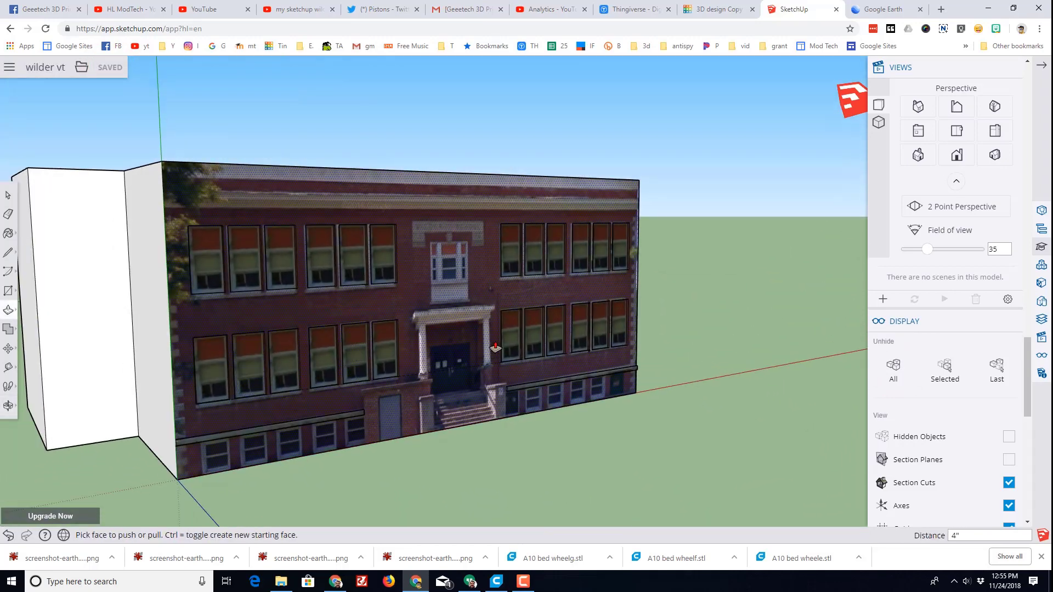
scroll(540, 353, down, 2)
middle_drag(653, 347, 674, 336)
key(p)
middle_drag(498, 386, 614, 338)
scroll(615, 338, up, 2)
middle_drag(462, 341, 570, 325)
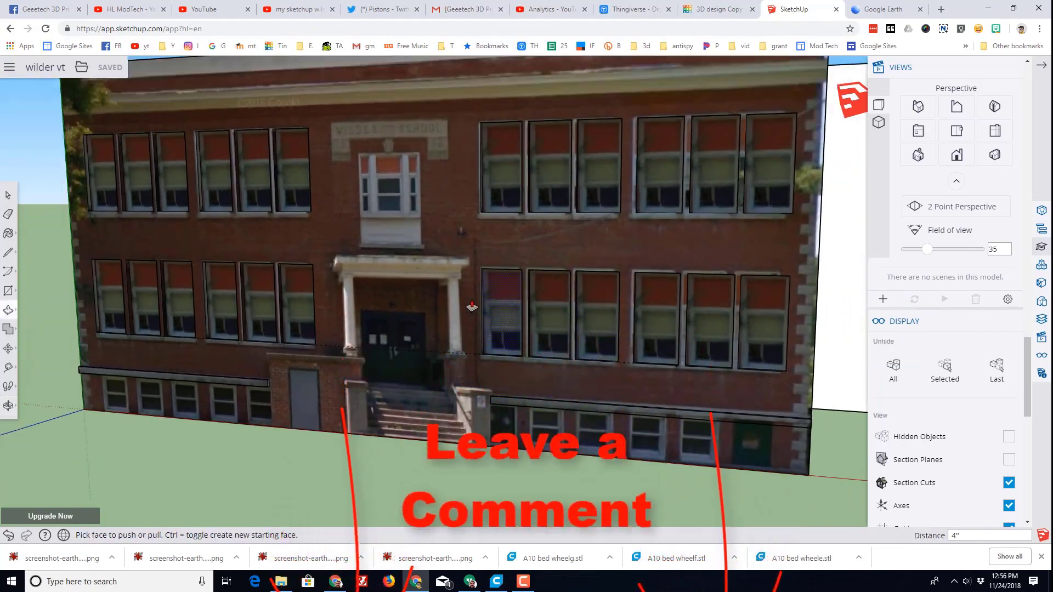
middle_drag(469, 308, 534, 303)
scroll(484, 286, down, 3)
middle_drag(247, 203, 318, 180)
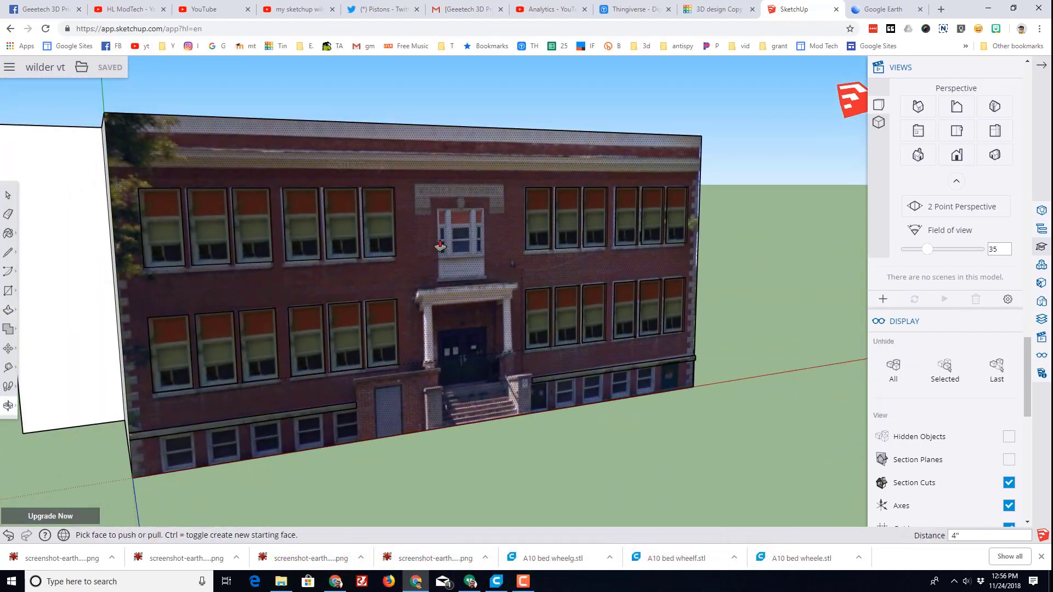
scroll(437, 274, up, 3)
scroll(341, 271, down, 4)
middle_drag(341, 271, 343, 305)
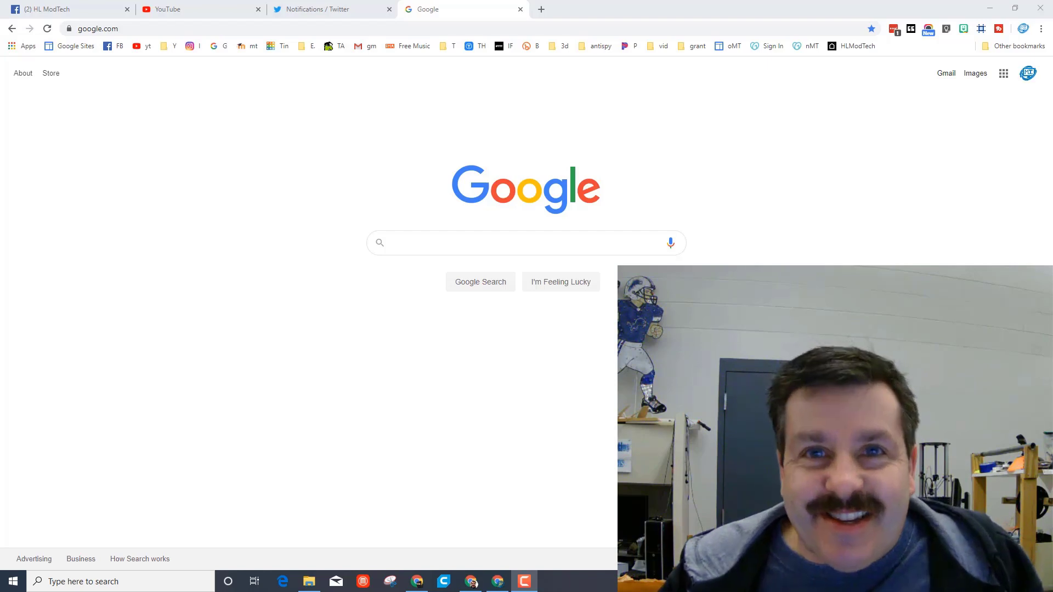
- Search Google for my.sketchup, open the MySketchup app page and sign in with the existing Google account
click(449, 245)
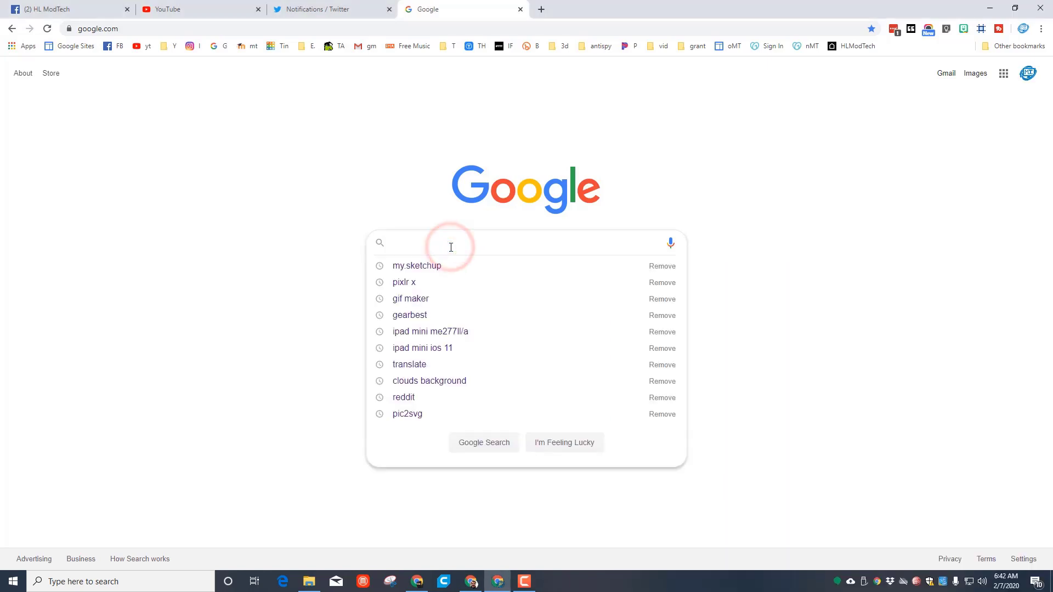
click(432, 265)
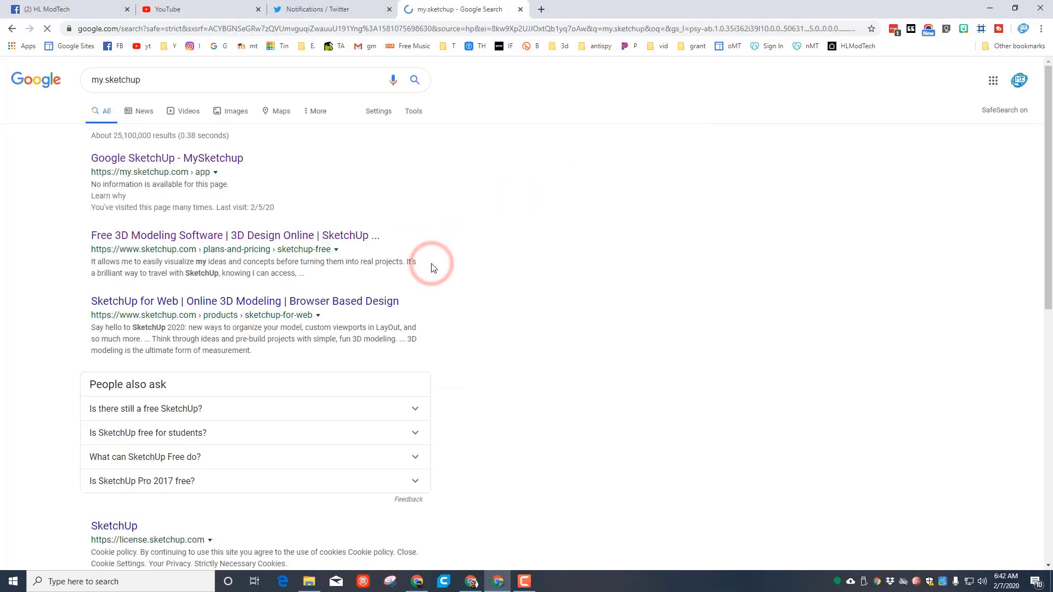
click(215, 163)
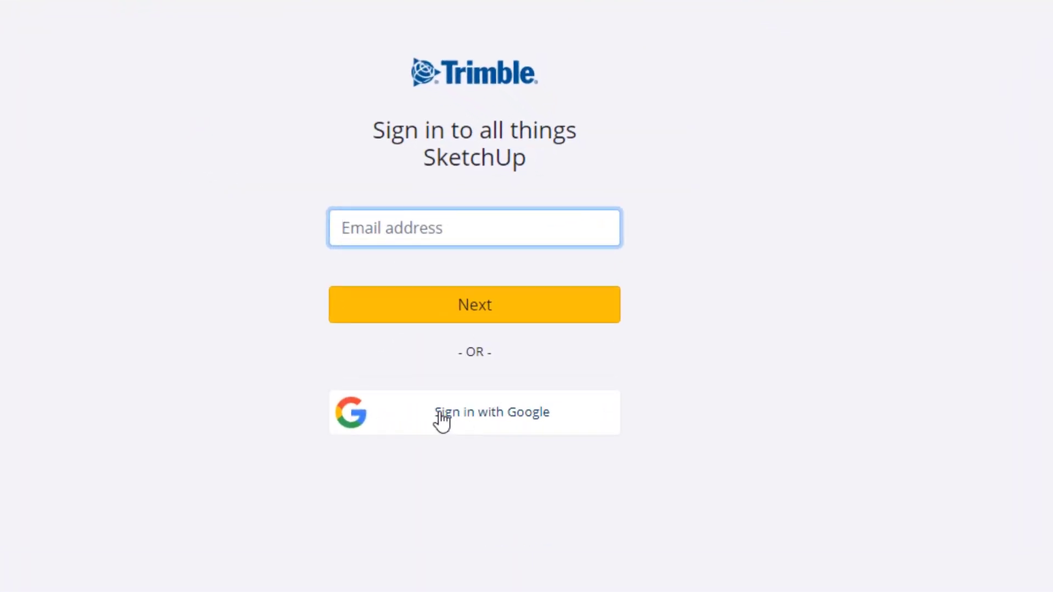
click(439, 417)
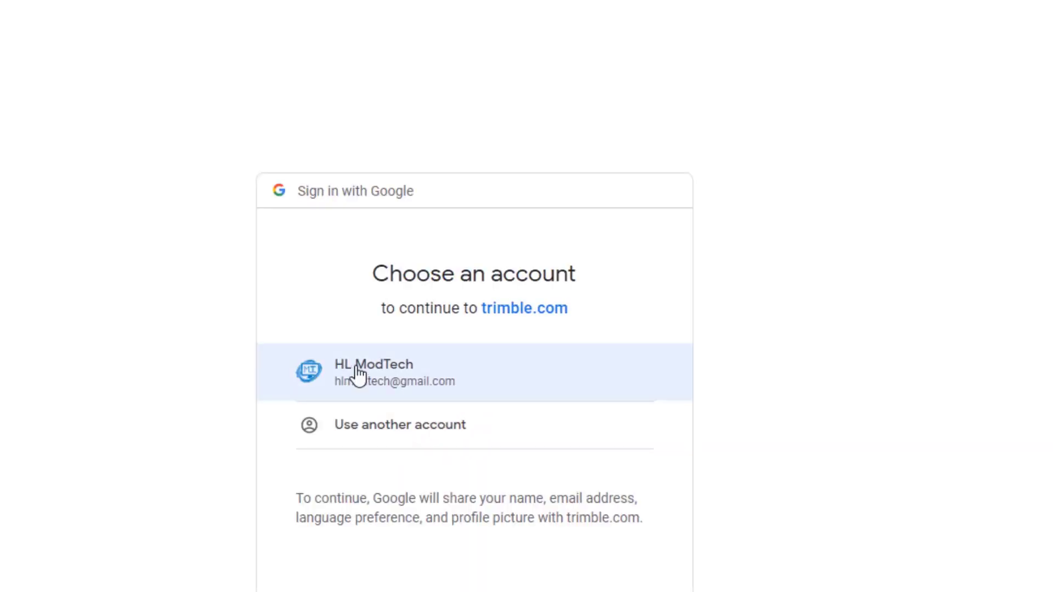
click(371, 379)
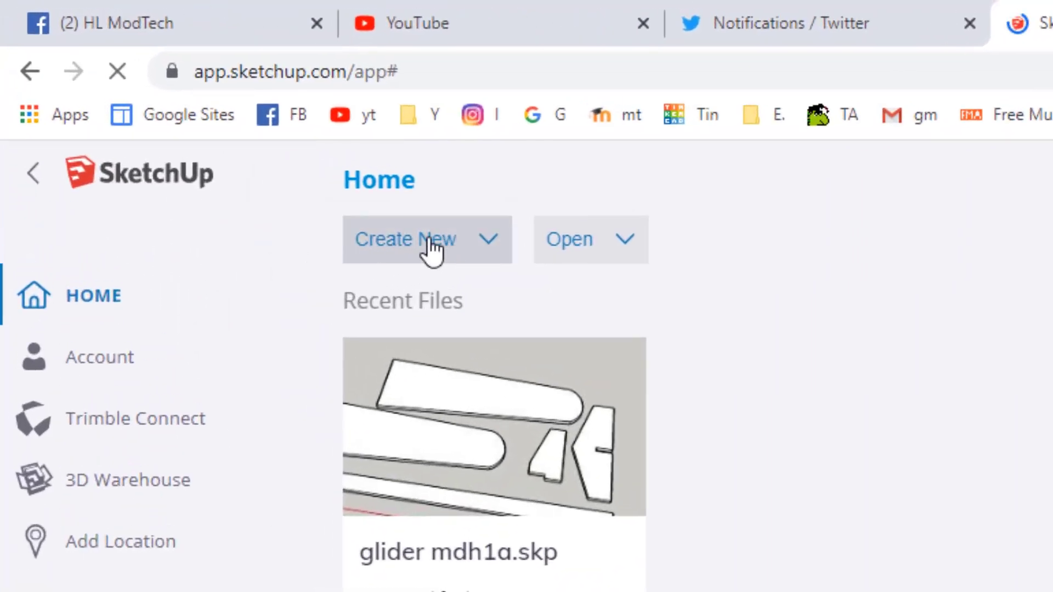
- Create a new model from the Simple Template - Millimeters and delete the default human figure
click(431, 248)
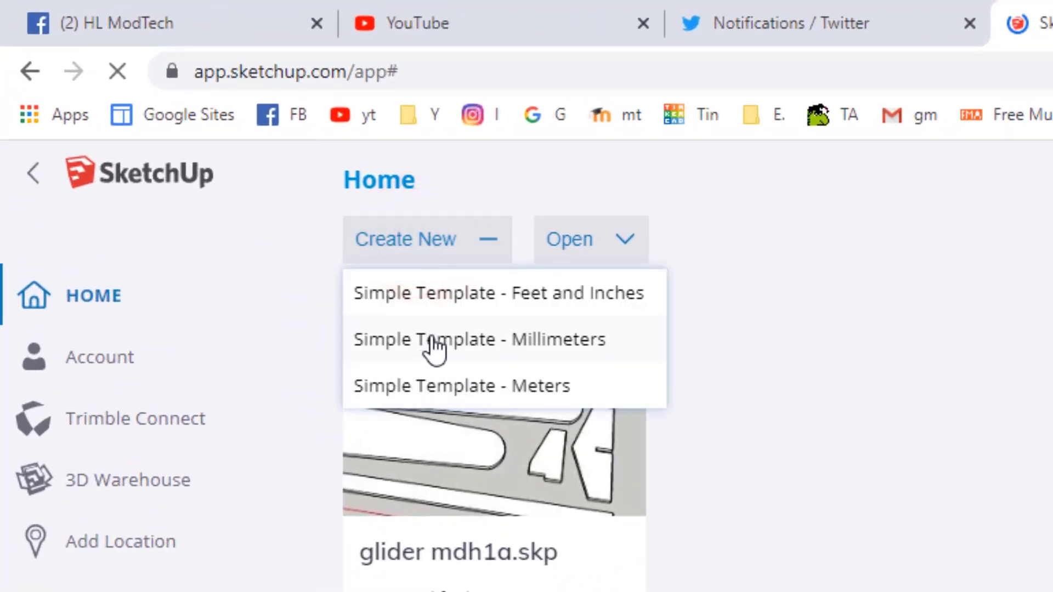
click(545, 343)
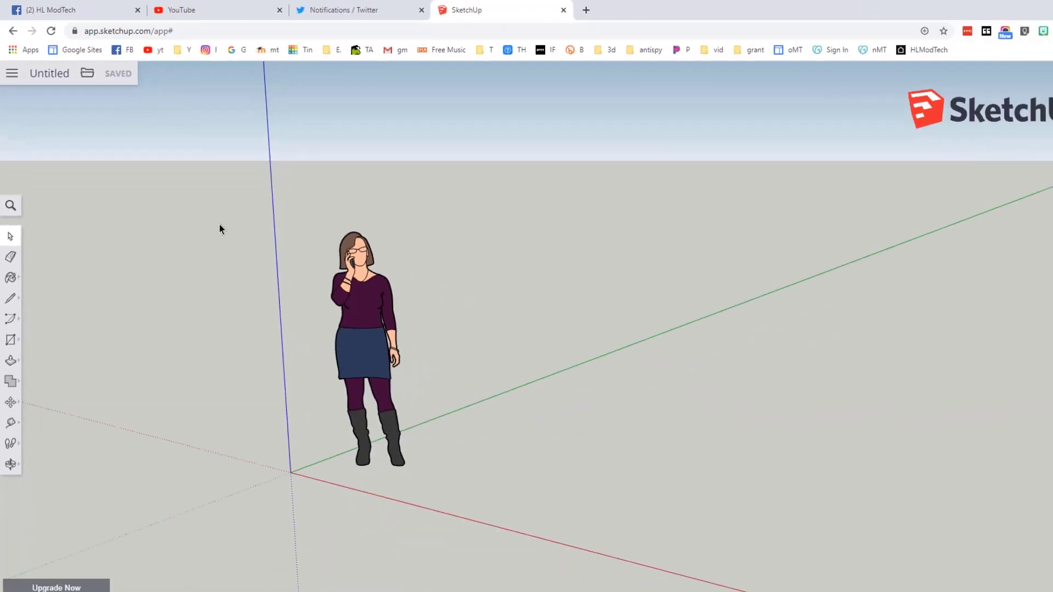
click(360, 330)
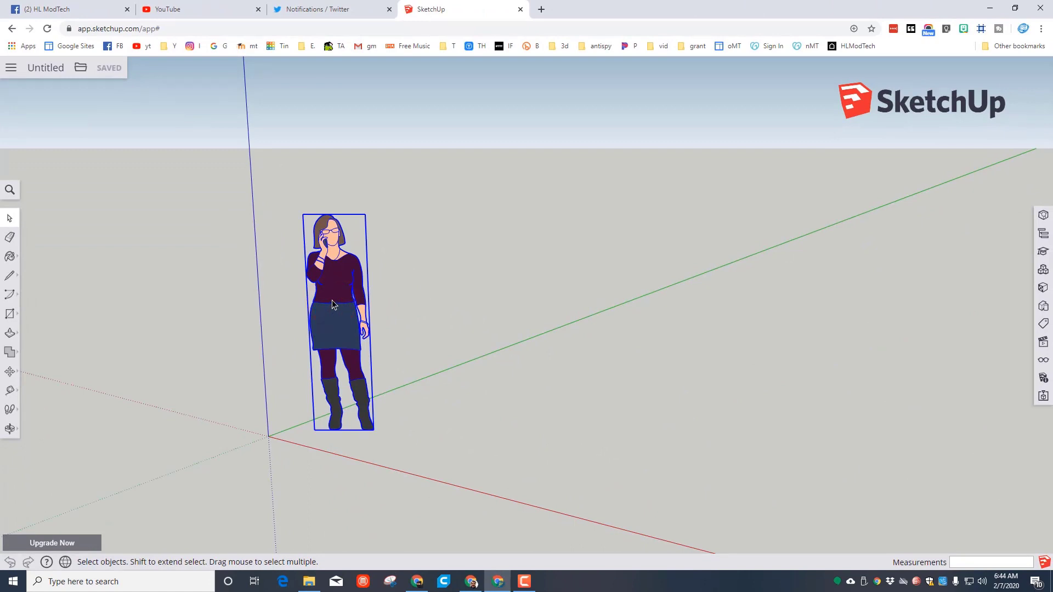
key(Delete)
- Save the new model in the SketchUp project folder under the name "glider mdh 4"
click(35, 66)
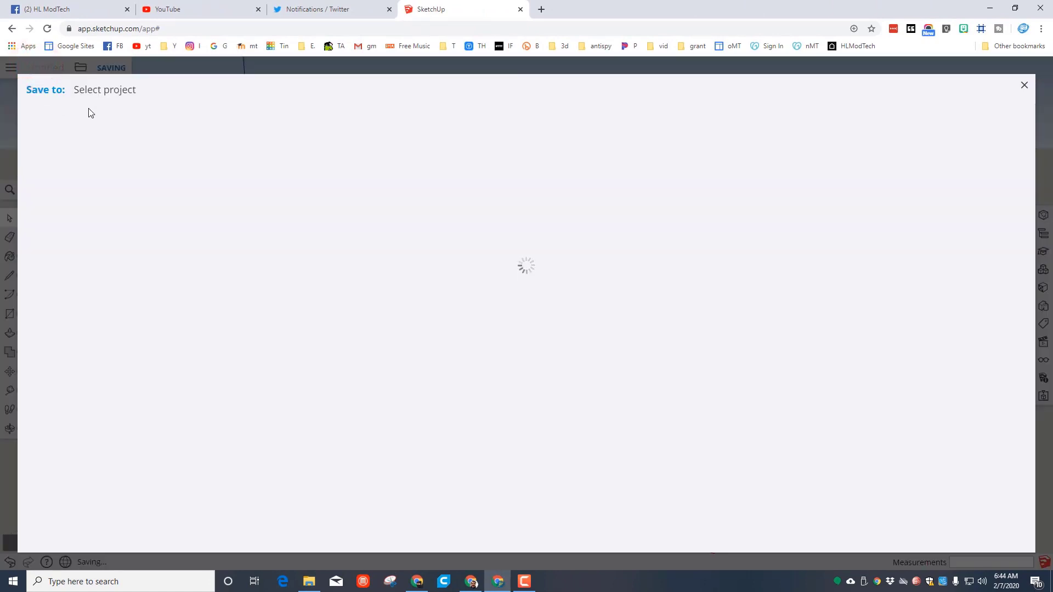
click(94, 160)
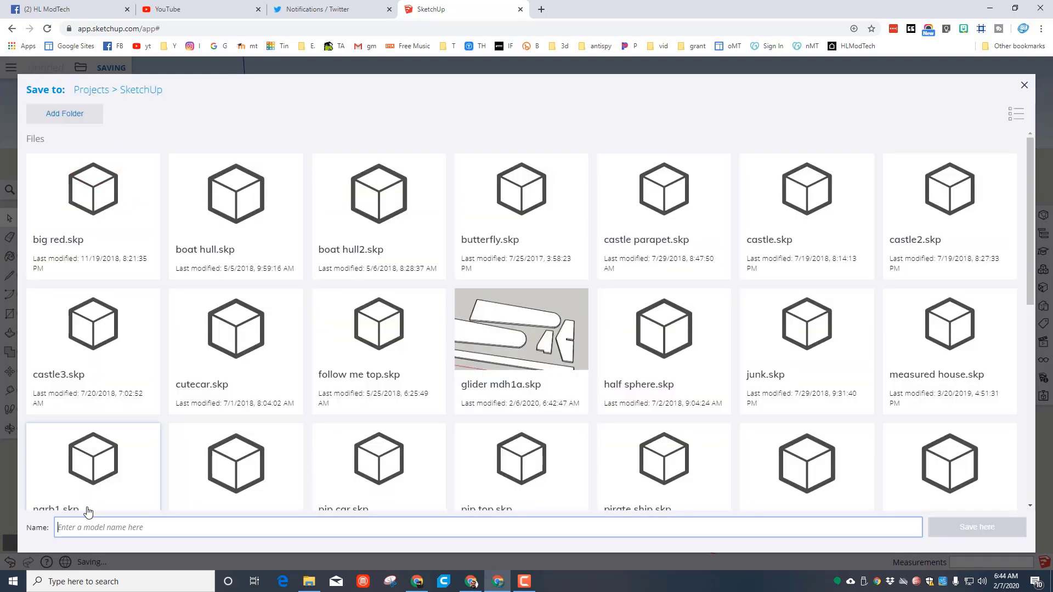
click(80, 528)
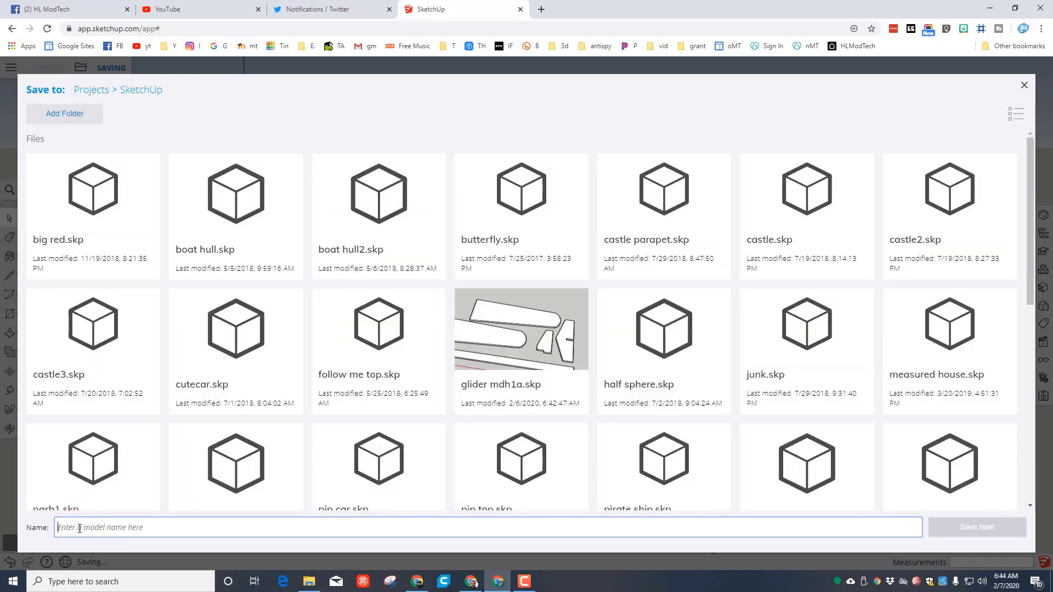
text(glider mdh 4)
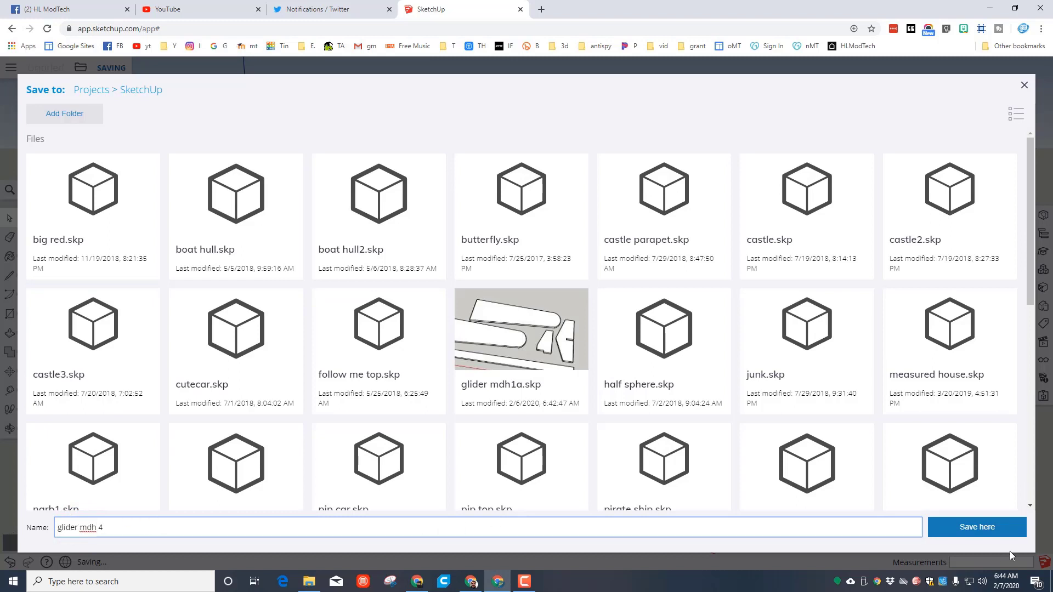
click(980, 525)
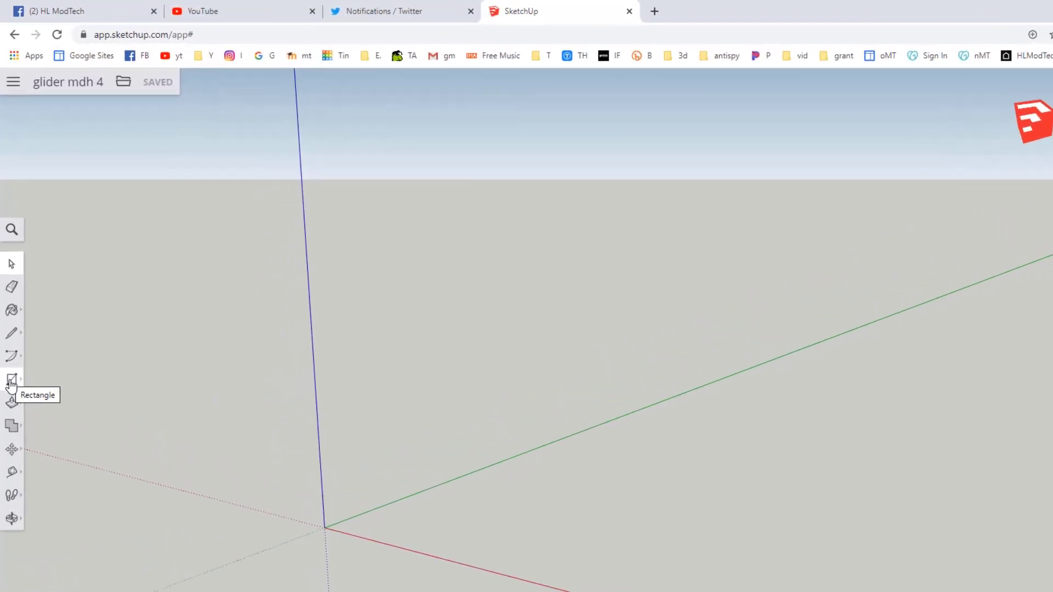
- Draw a 480 by 280 mm rectangle on the ground plane starting at the origin
click(11, 384)
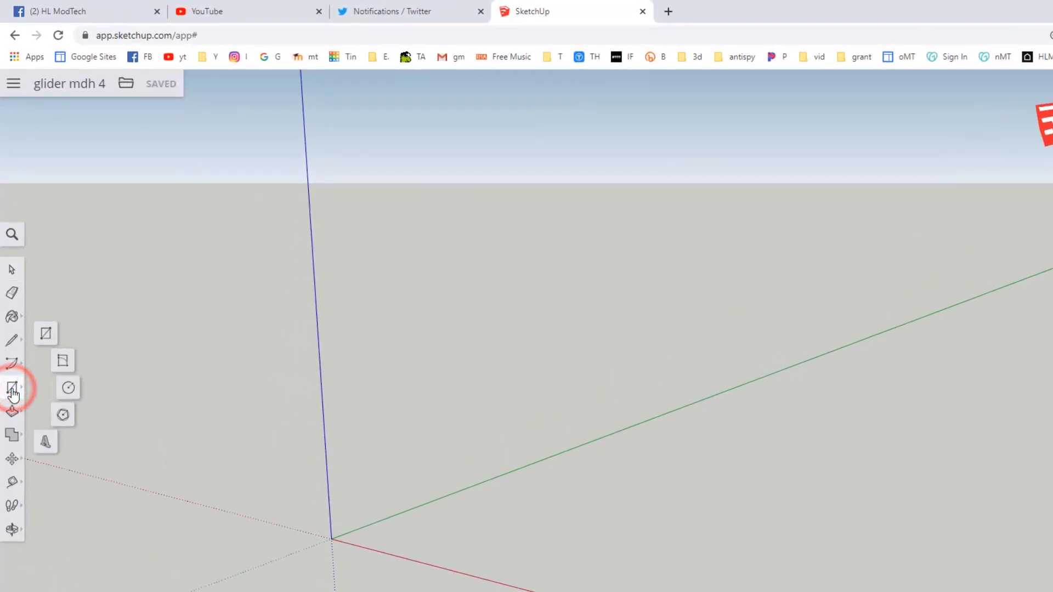
click(46, 336)
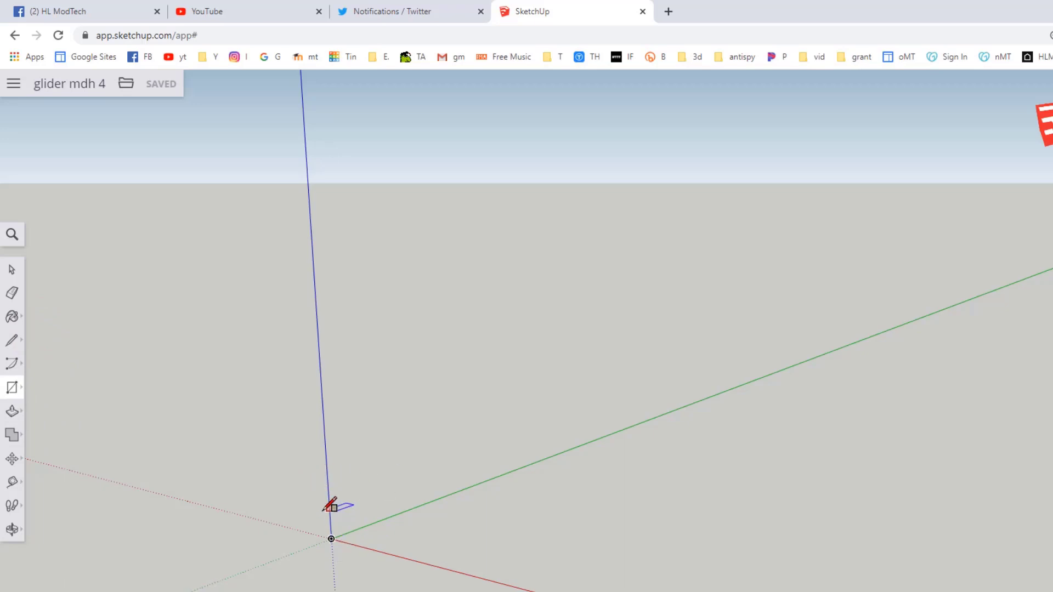
click(331, 538)
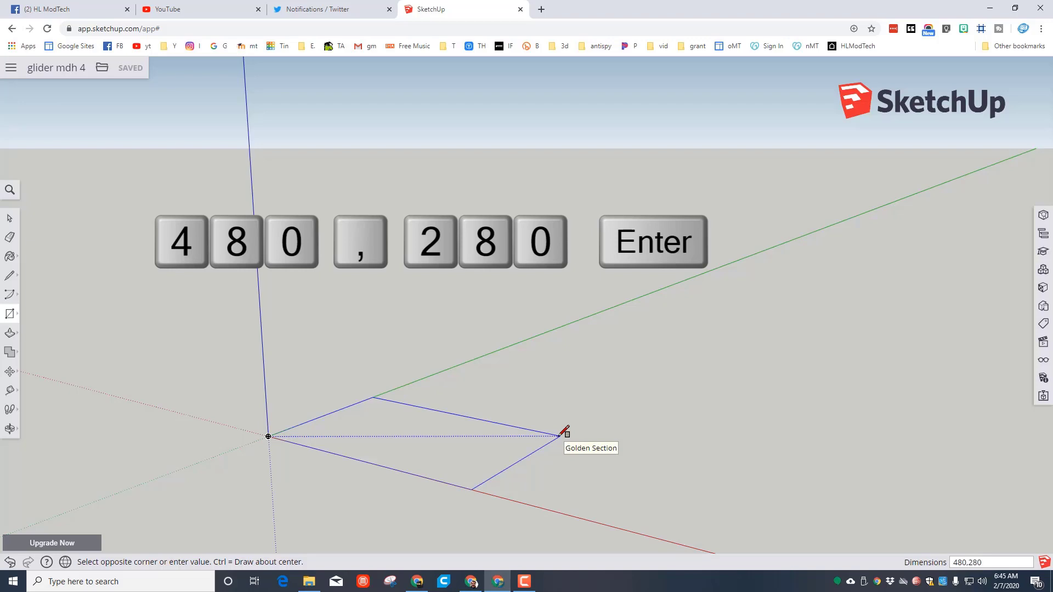
key(Return)
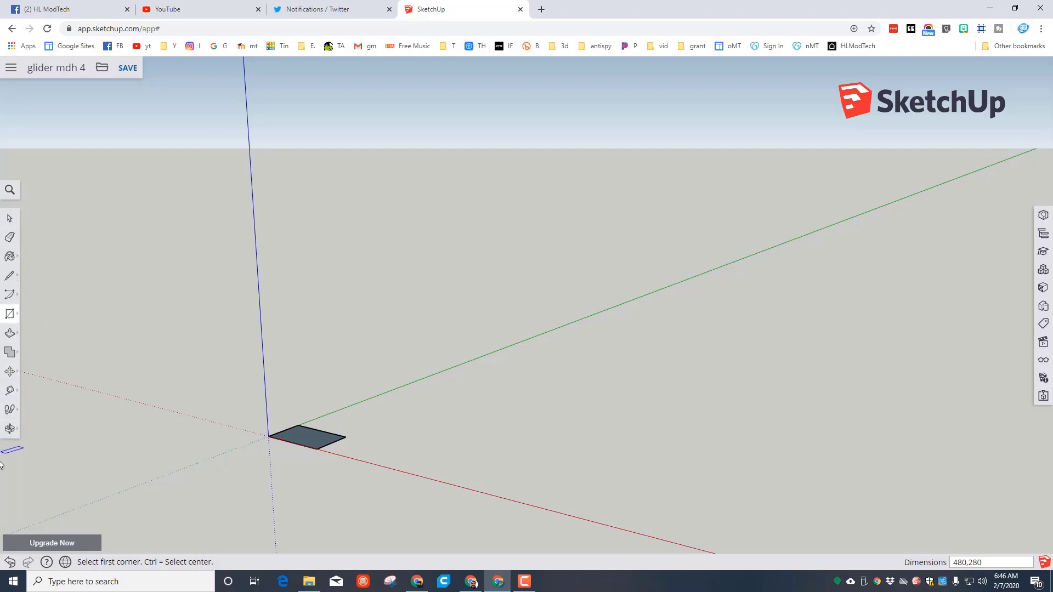
- Delete the face of the 480 by 280 mm rectangle, keeping only its four outline edges
click(9, 431)
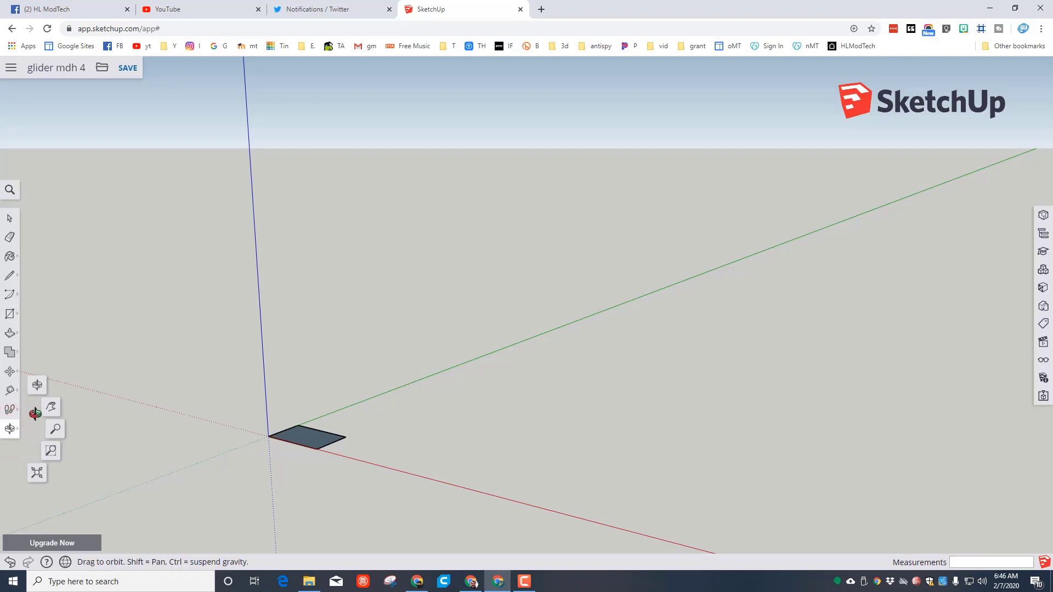
click(36, 474)
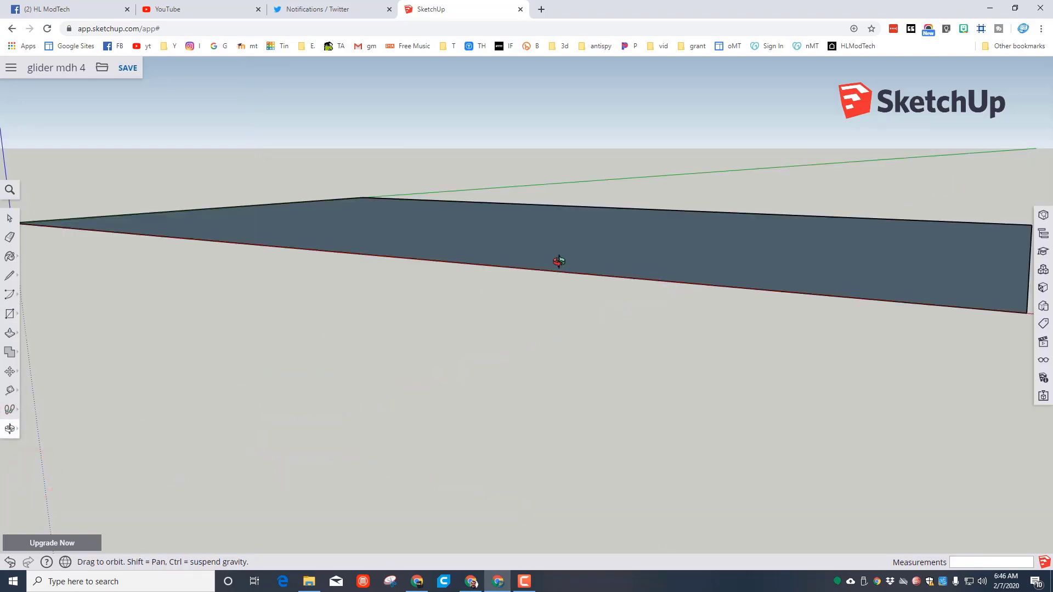
drag(558, 261, 574, 184)
drag(430, 192, 395, 215)
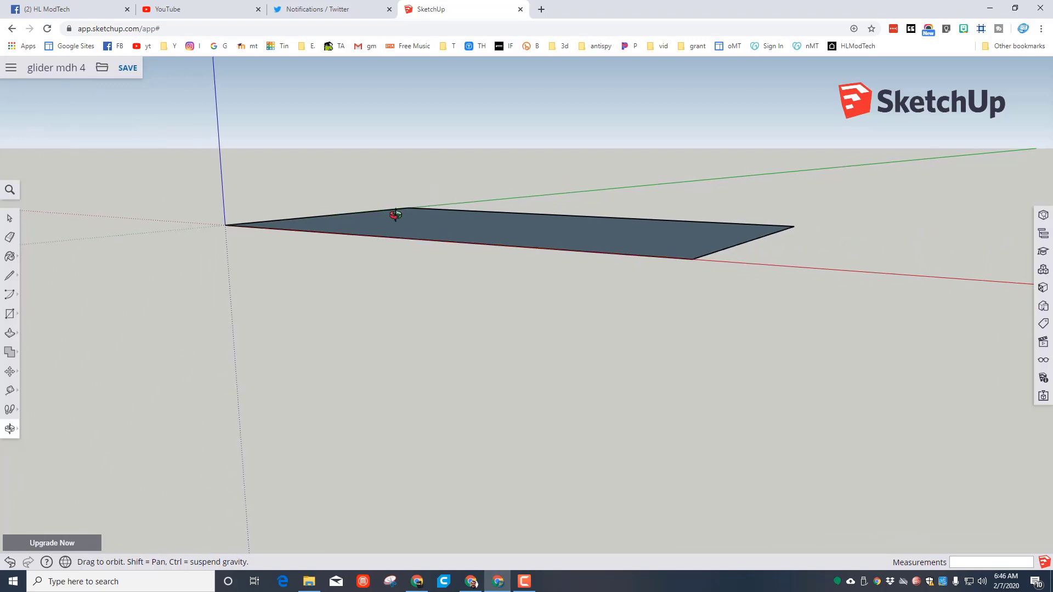
click(10, 427)
click(39, 384)
drag(267, 249, 273, 367)
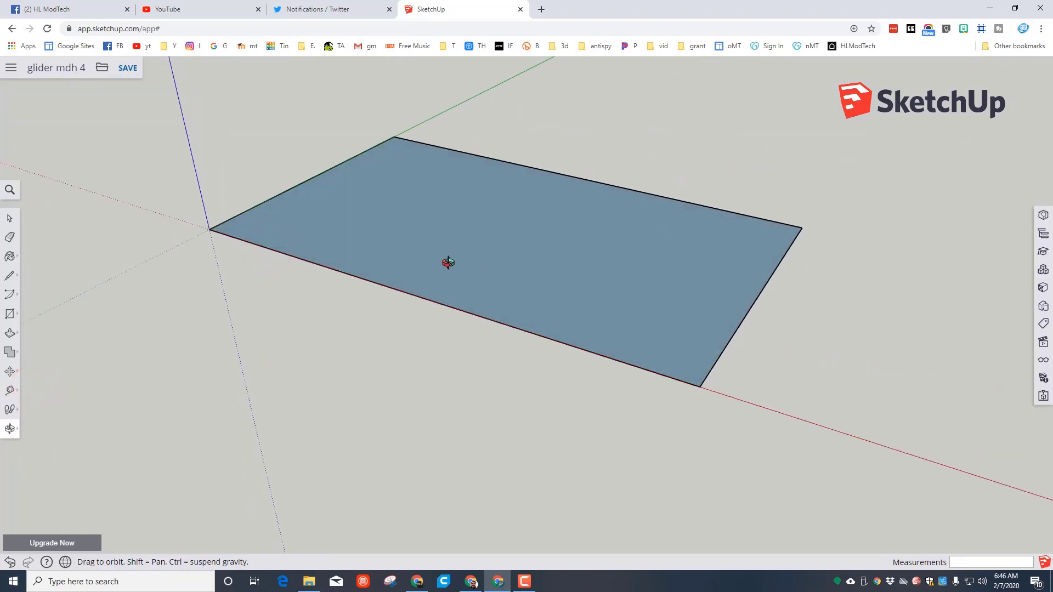
click(10, 220)
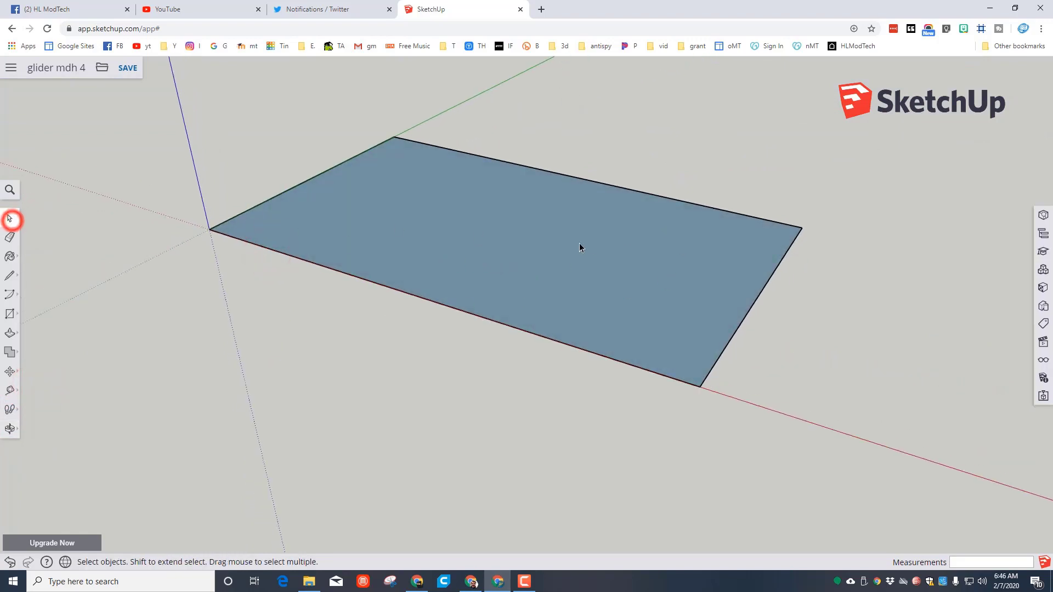
click(574, 247)
key(Delete)
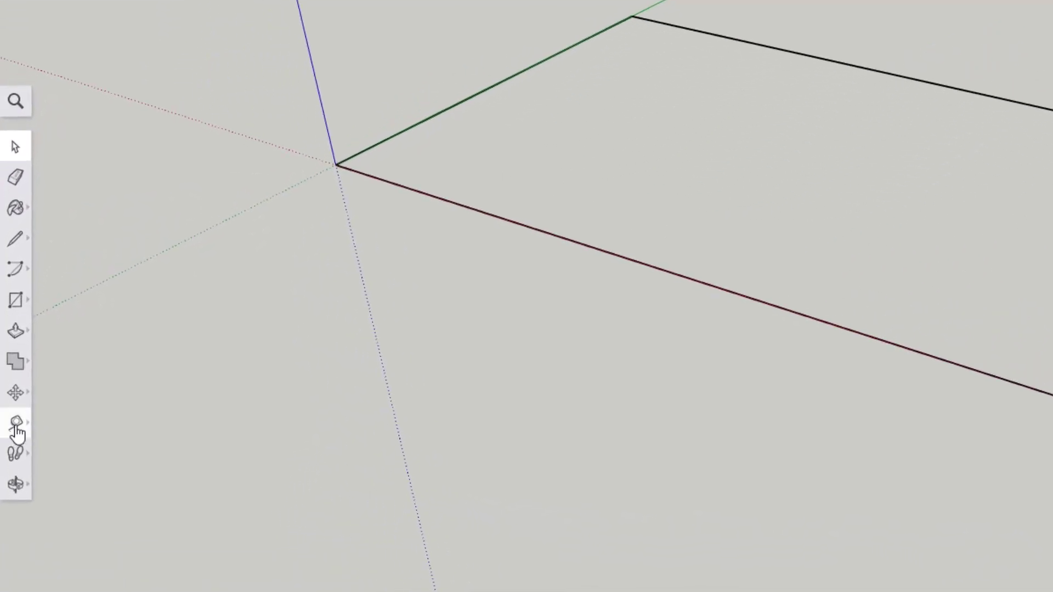
- Dimension the outline's long edge along the red axis, placing the dimension outside the outline
click(17, 425)
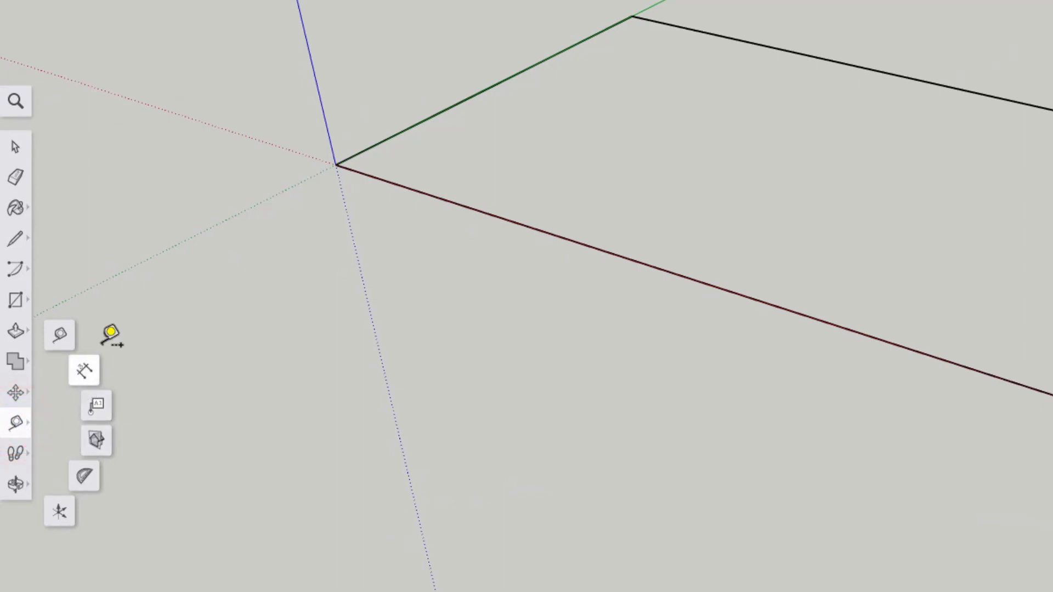
click(89, 372)
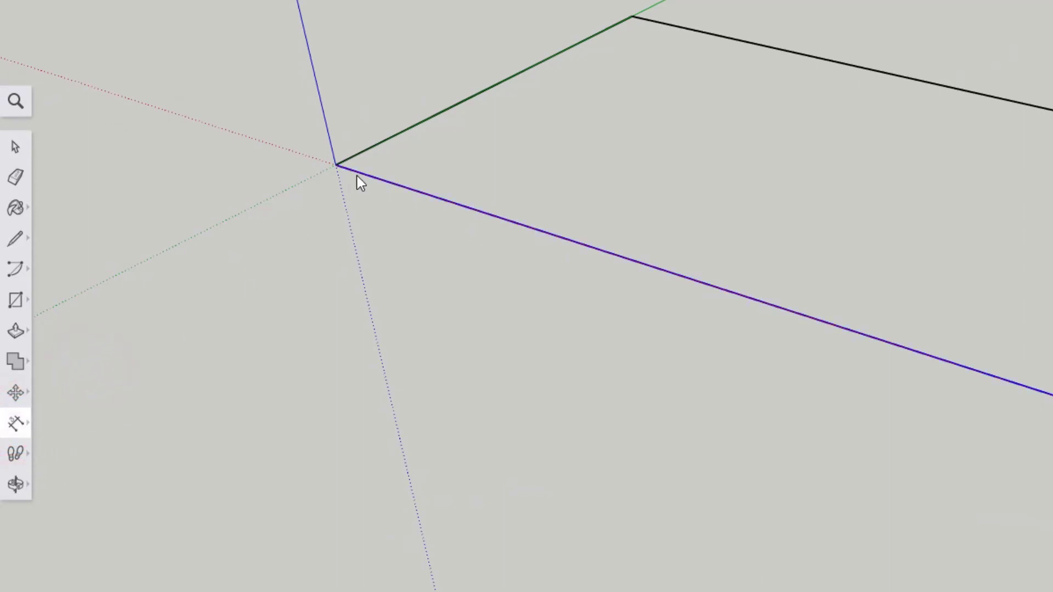
click(337, 166)
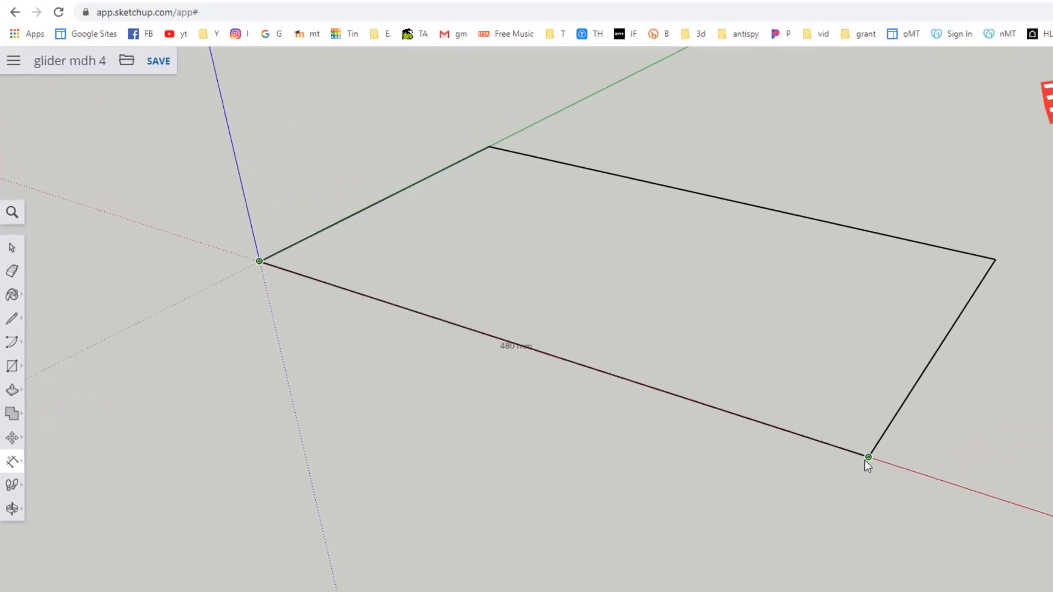
click(867, 457)
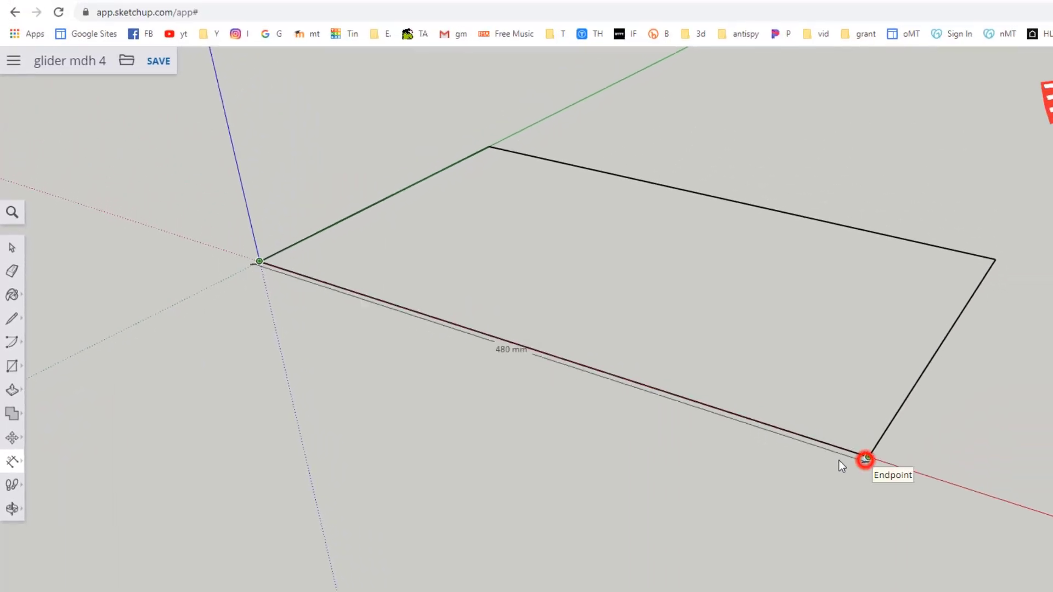
click(807, 466)
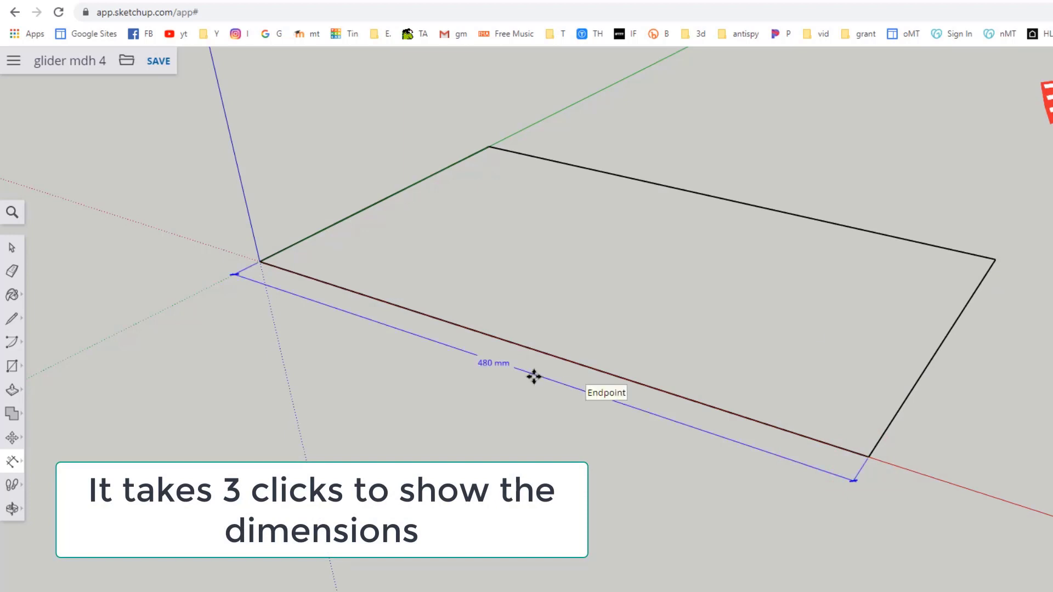
- Dimension the outline's short edge opposite the origin, placing the dimension outside the outline
click(994, 260)
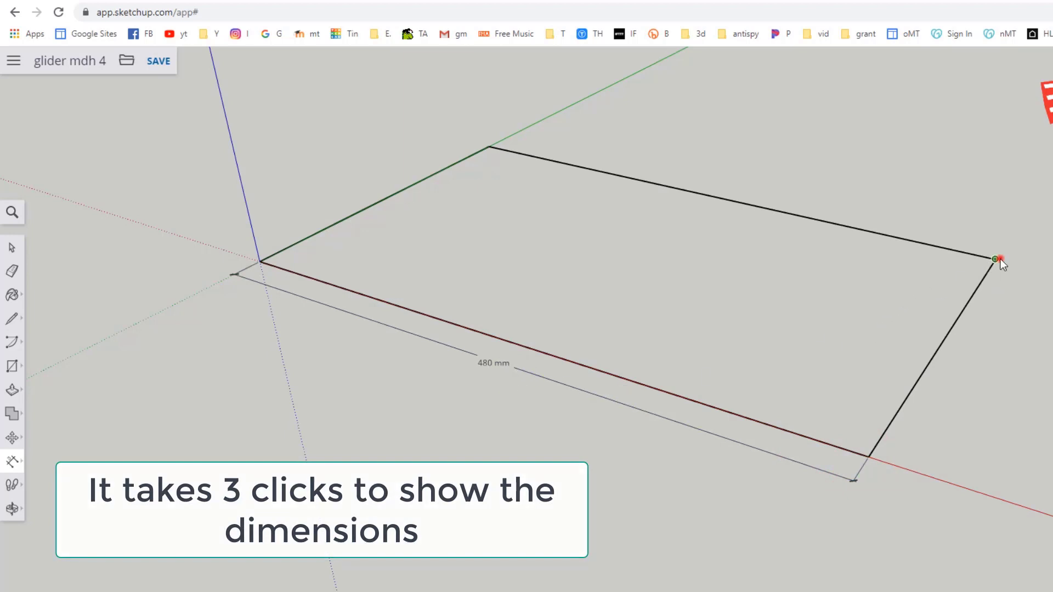
click(874, 456)
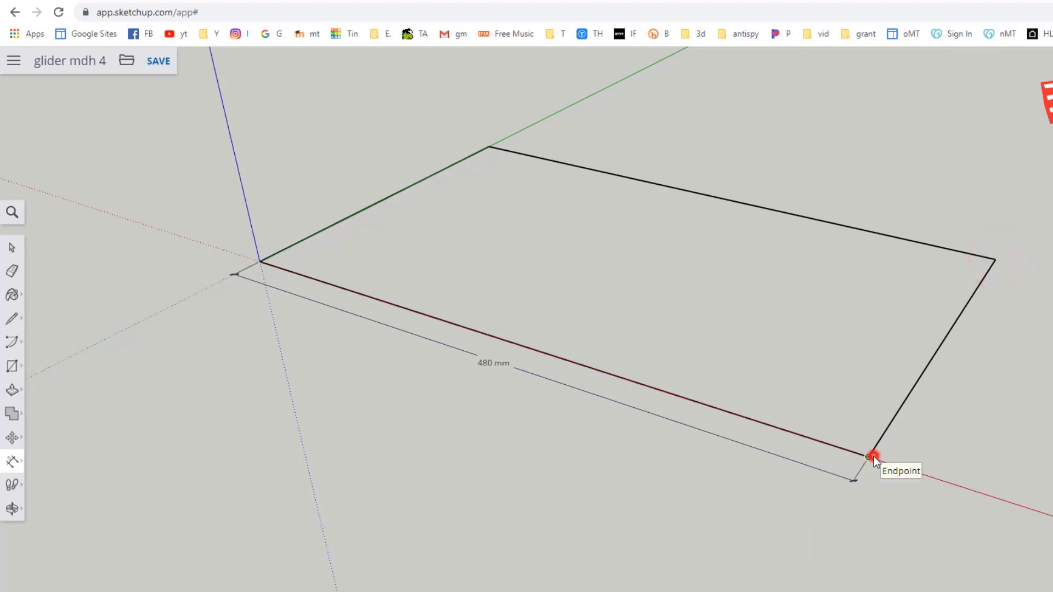
click(995, 260)
click(1024, 305)
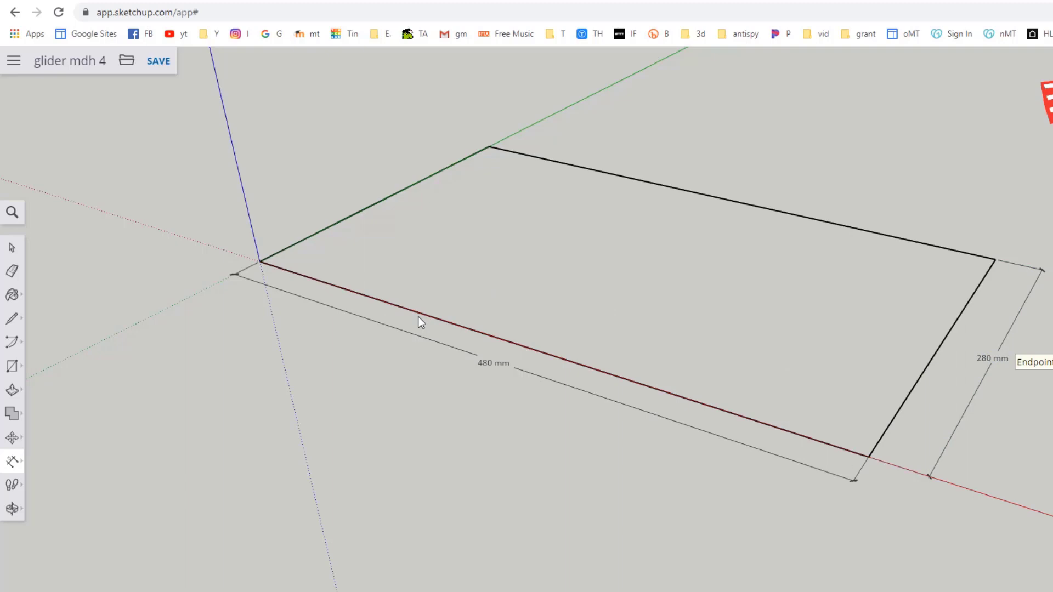
- Draw a 300 by 15 mm rectangle inside the outline near the origin corner, parallel to the red axis
click(11, 371)
click(43, 314)
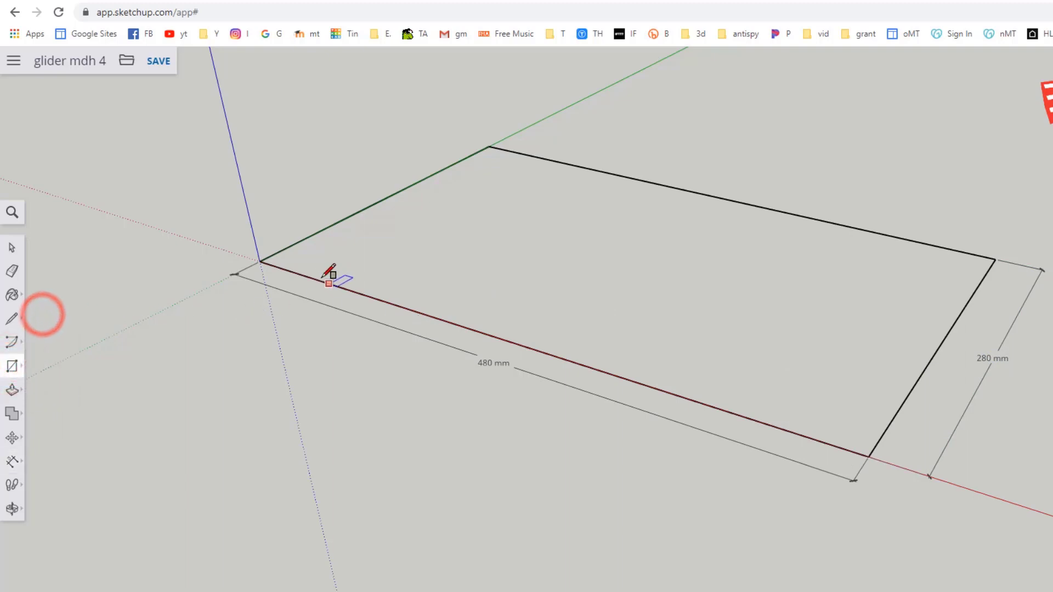
click(298, 256)
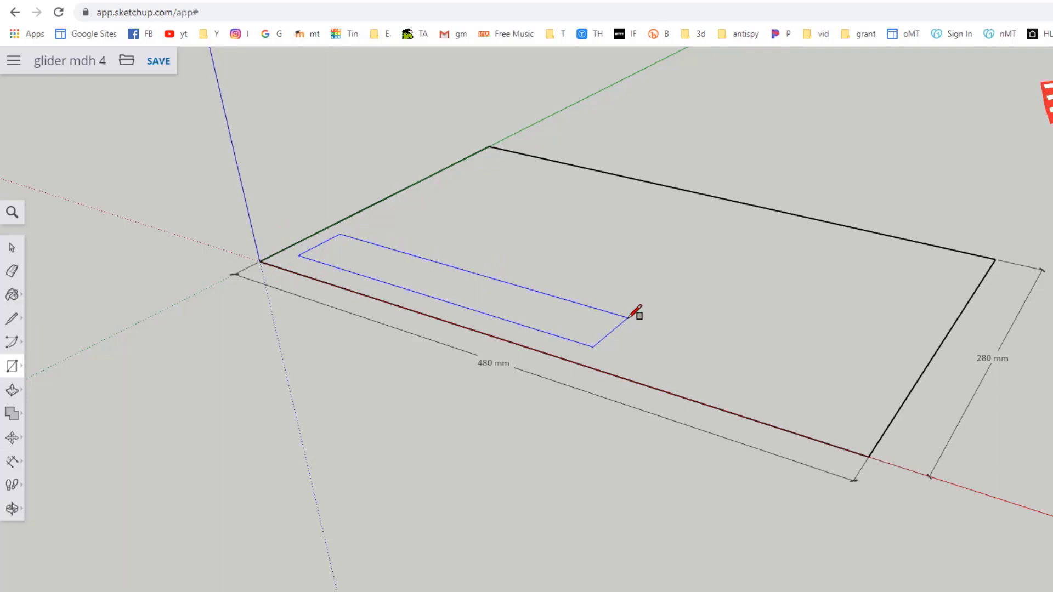
text(300,15)
key(Return)
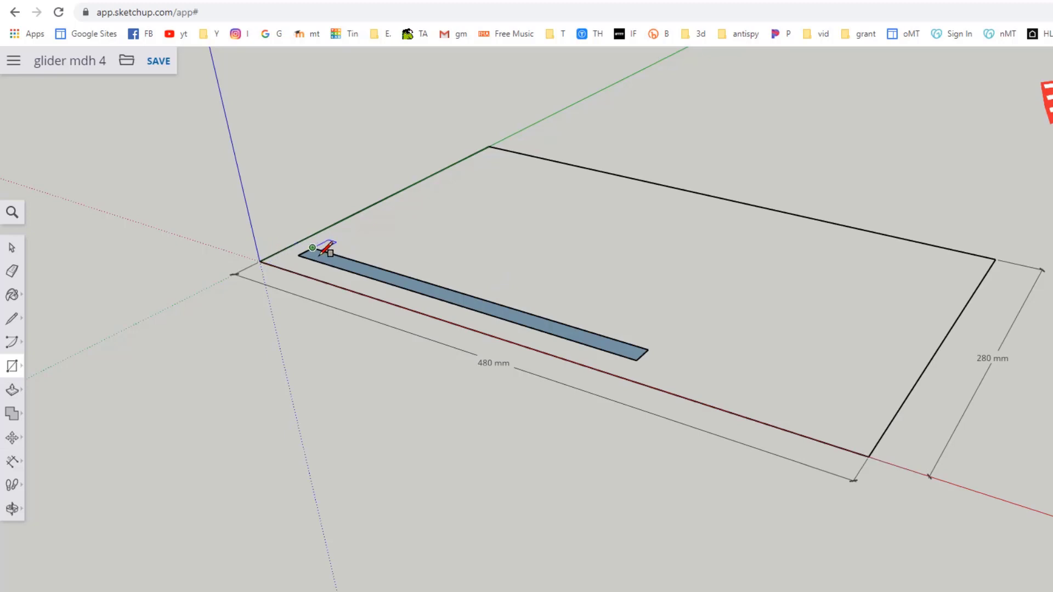
- Add a 40 by 12 mm rectangle below the strip's end nearest the origin and erase the line dividing the two shapes
scroll(311, 259, up, 5)
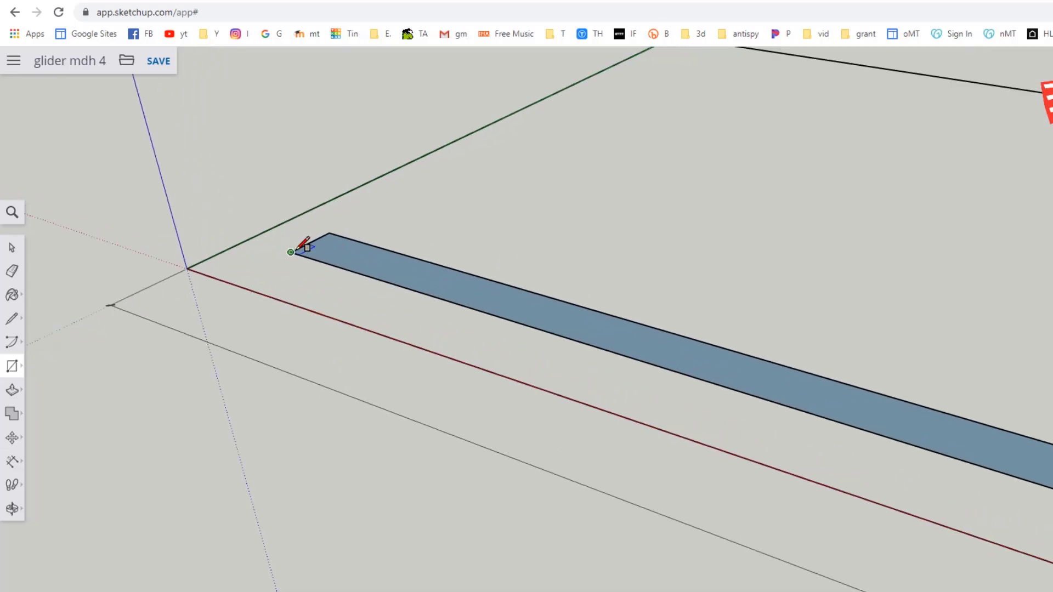
click(290, 252)
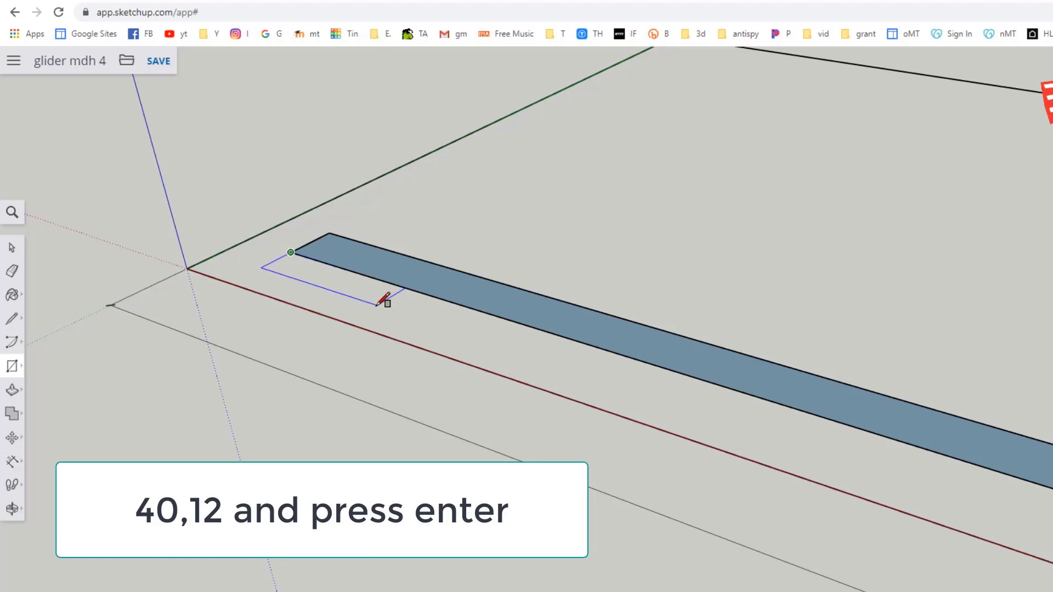
text(40,12)
key(Return)
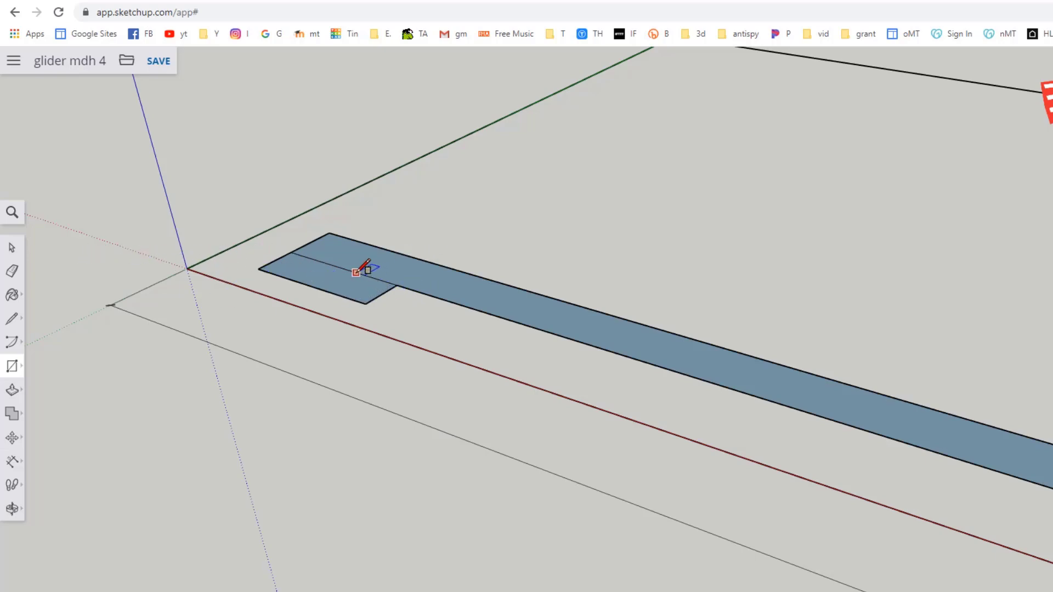
click(19, 274)
click(332, 266)
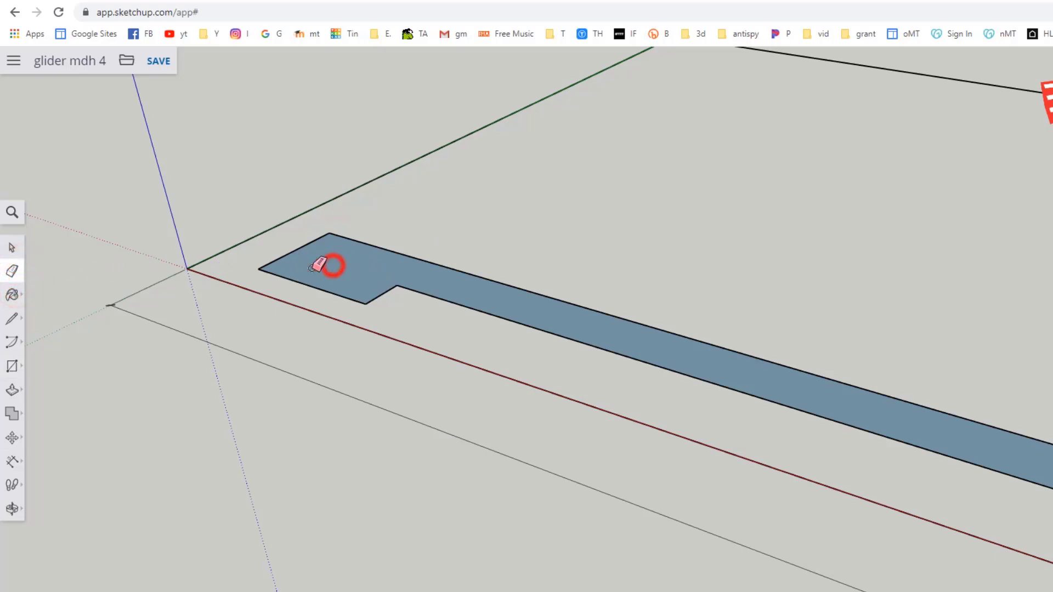
- Draw a diagonal line from the midpoint of the widened end's short edge to the lower corner of the 40 mm extension
click(12, 318)
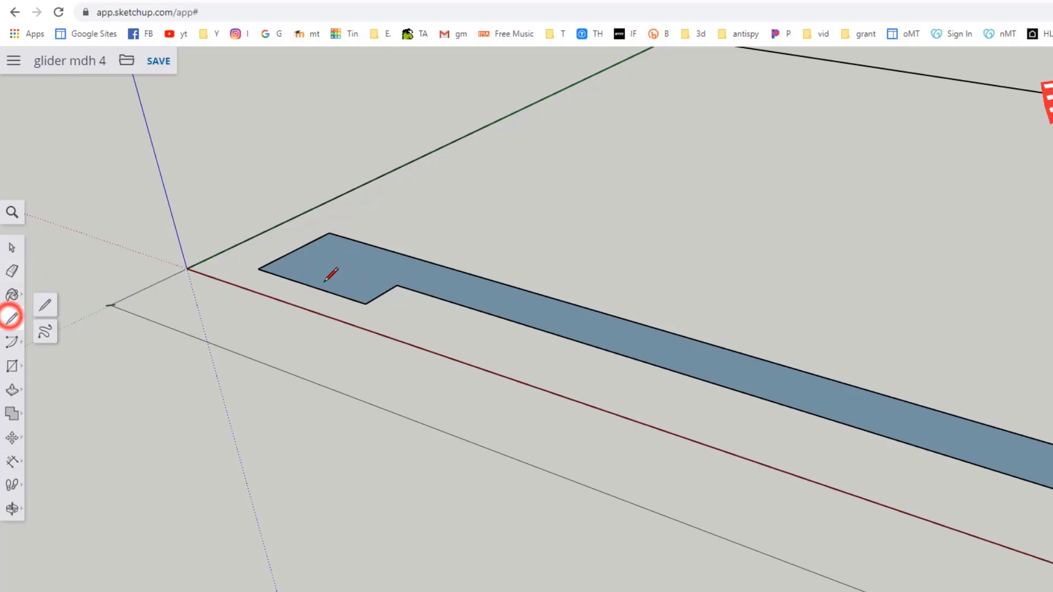
click(294, 250)
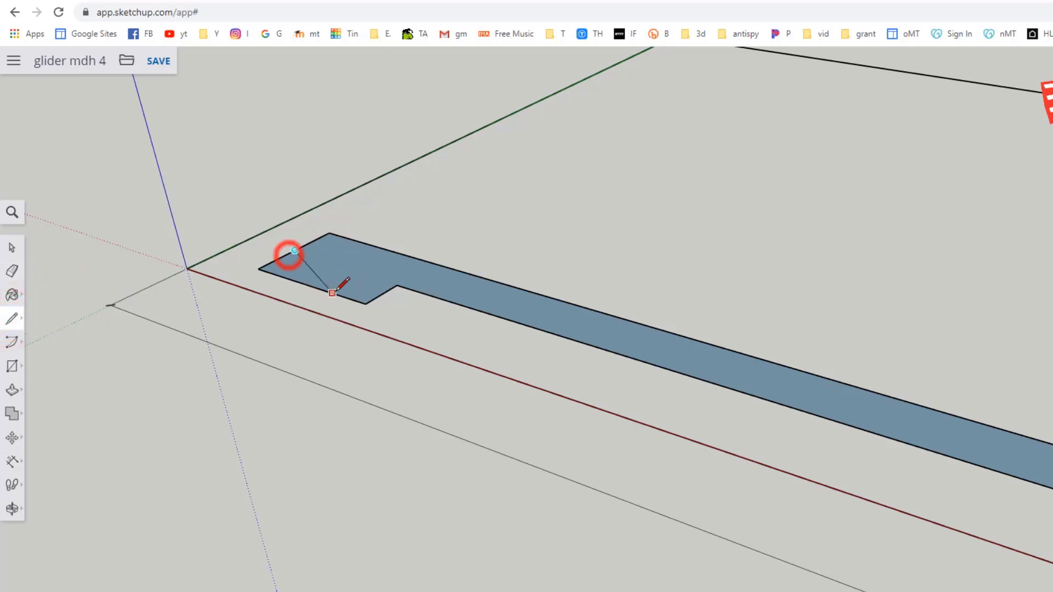
click(366, 303)
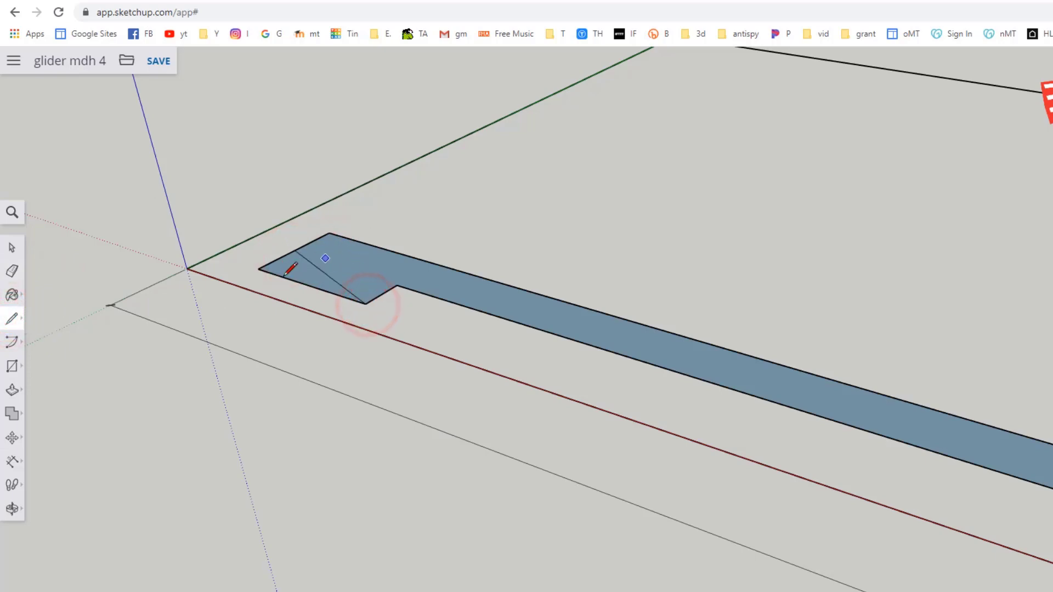
- Erase the outer edges beyond the diagonal at the strip's nose, removing the corner triangle to leave a sloped front
click(12, 246)
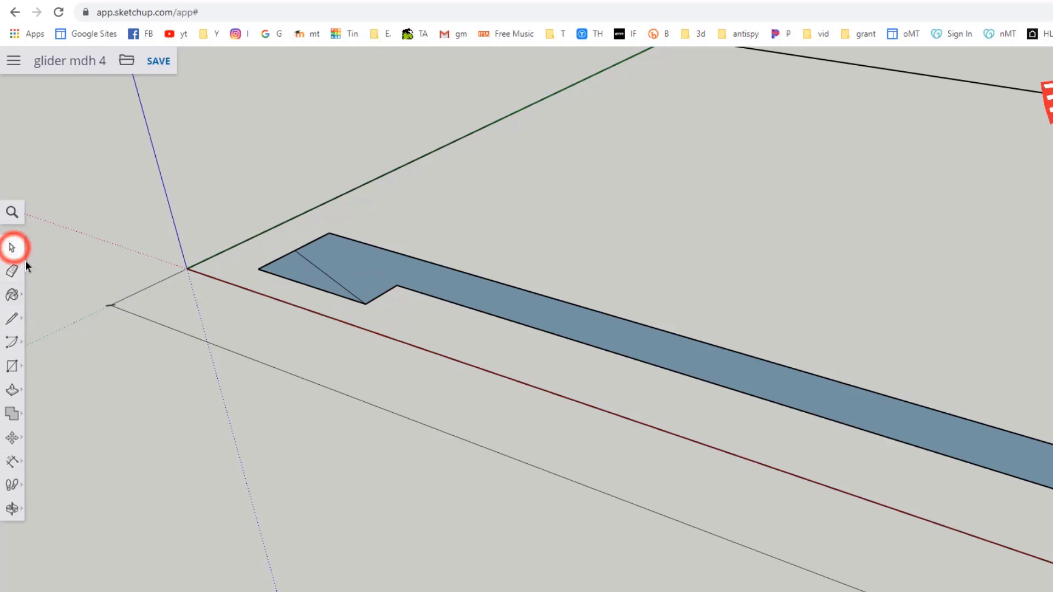
click(12, 270)
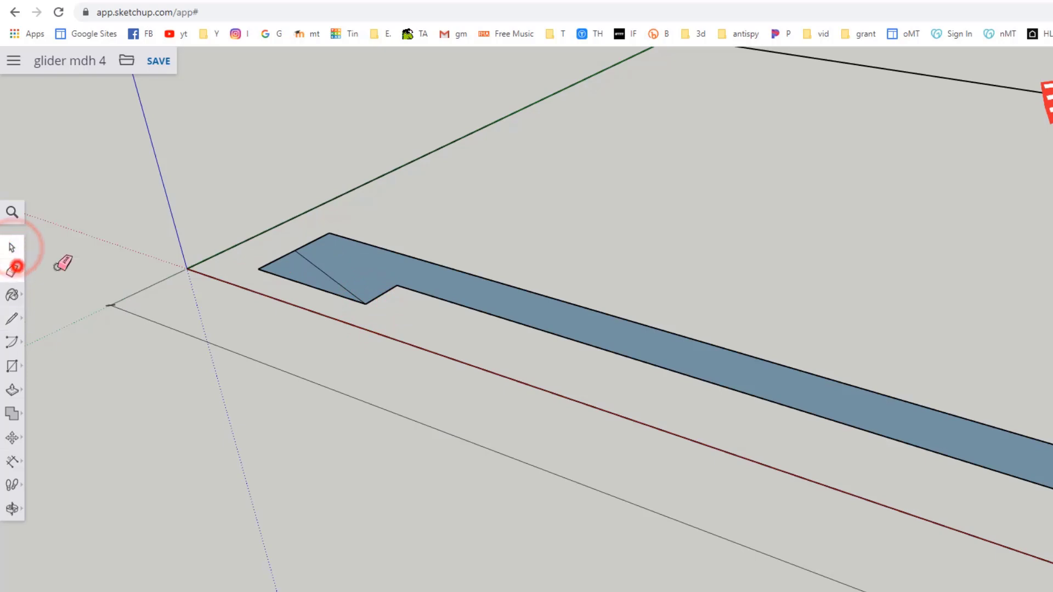
click(259, 268)
- Try a shallow line from the nose's short edge to the strip's upper long edge and erase it again
scroll(417, 284, down, 2)
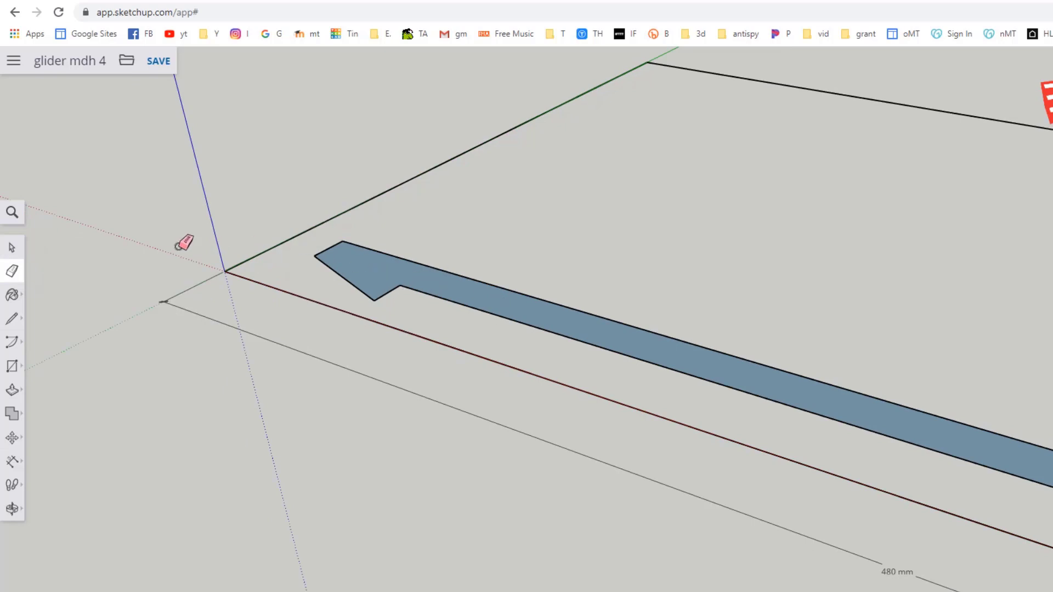
click(12, 318)
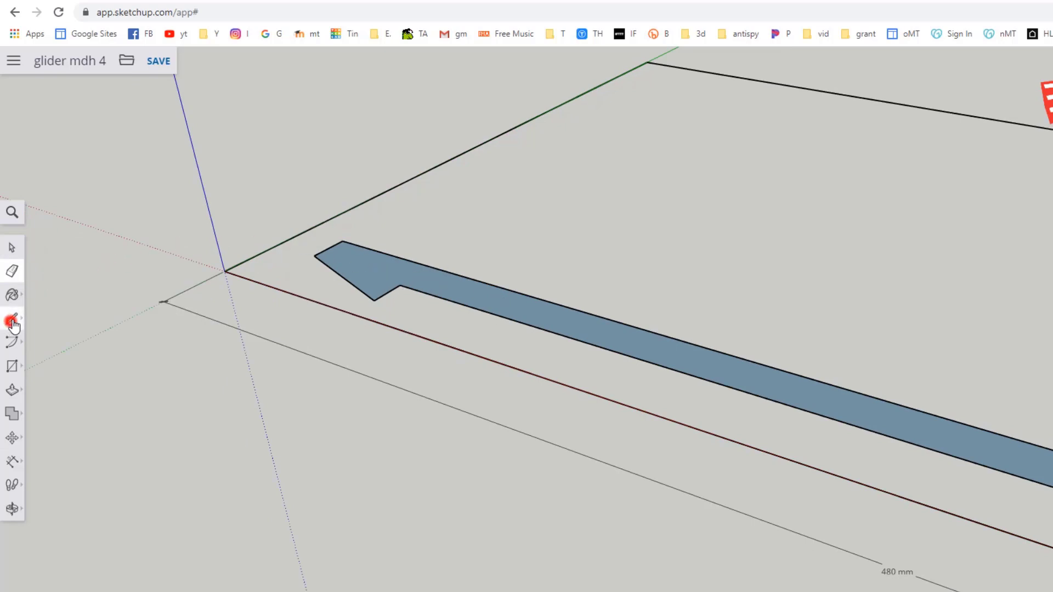
click(328, 248)
click(558, 303)
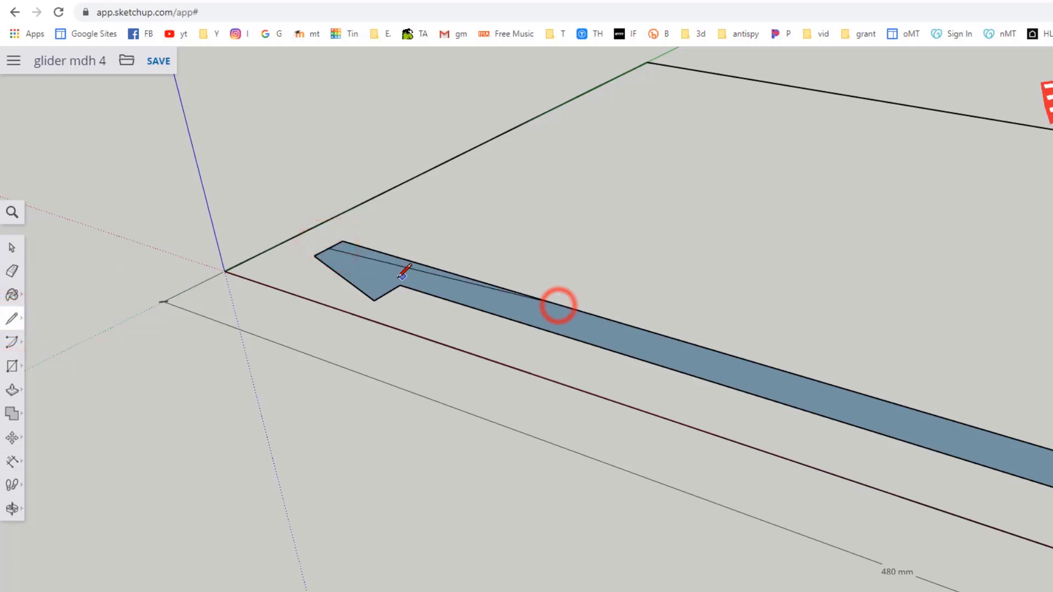
click(12, 270)
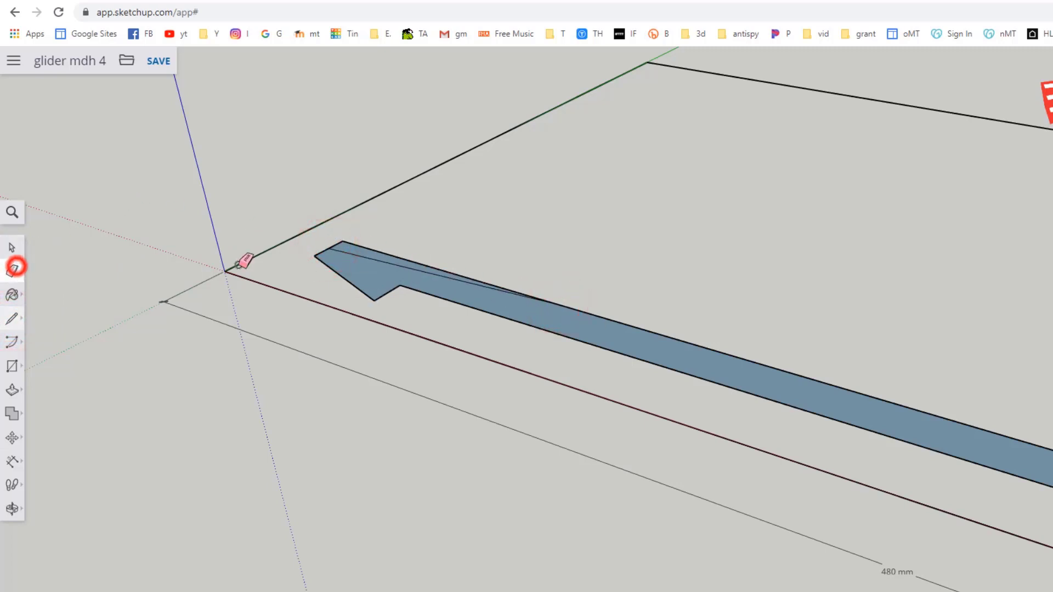
click(396, 264)
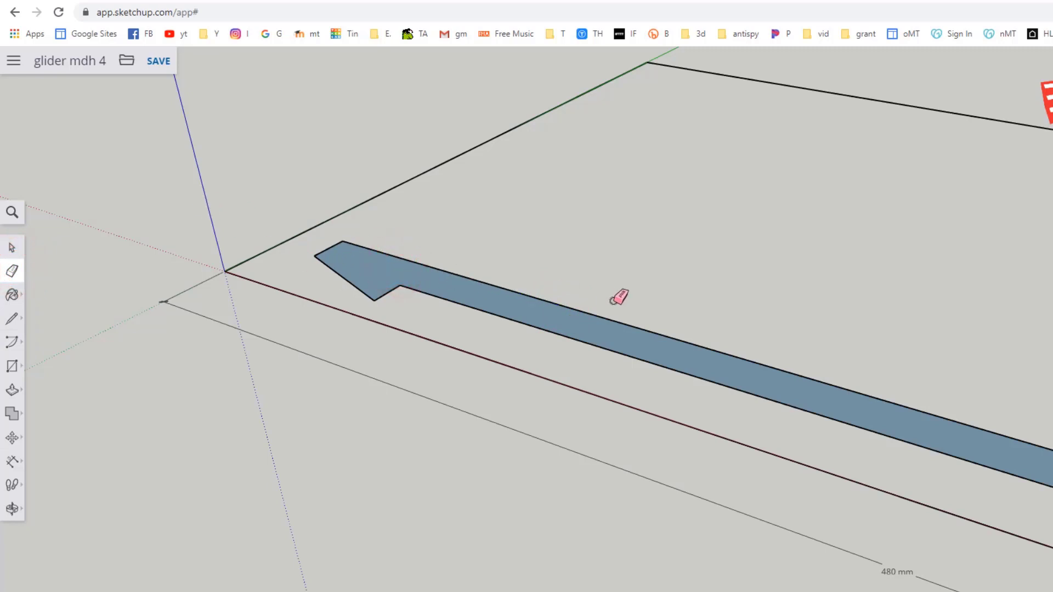
- Try a rectangle below the strip's end farthest from the origin and undo it
scroll(618, 293, down, 2)
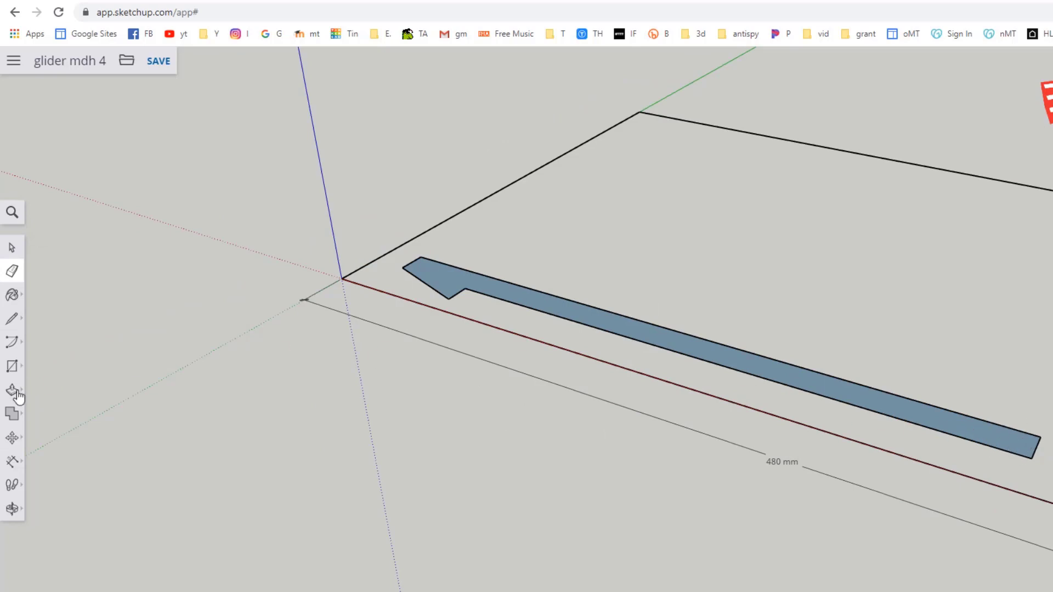
click(12, 366)
click(48, 315)
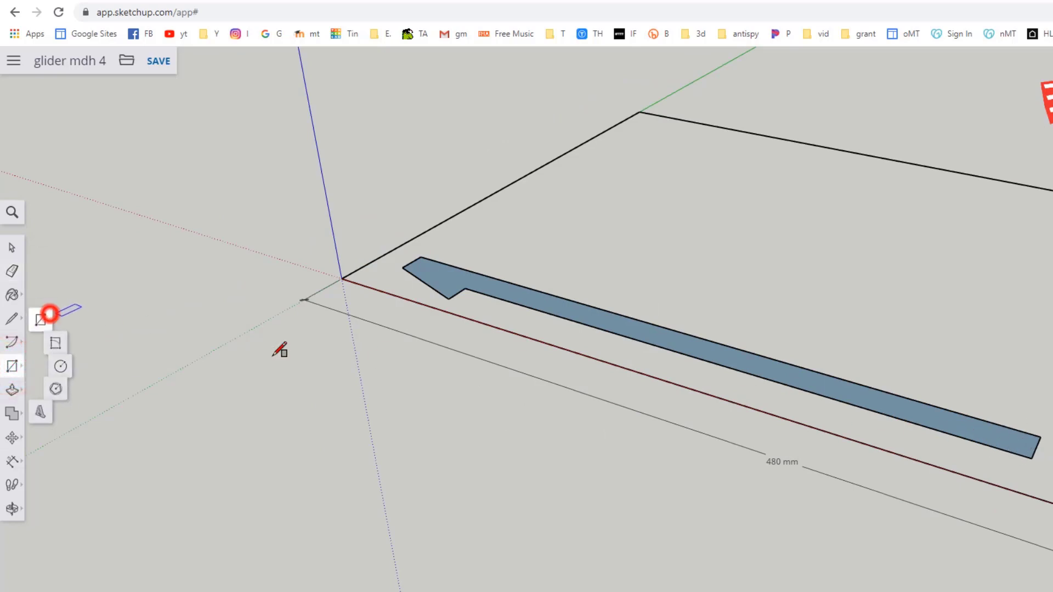
click(1031, 458)
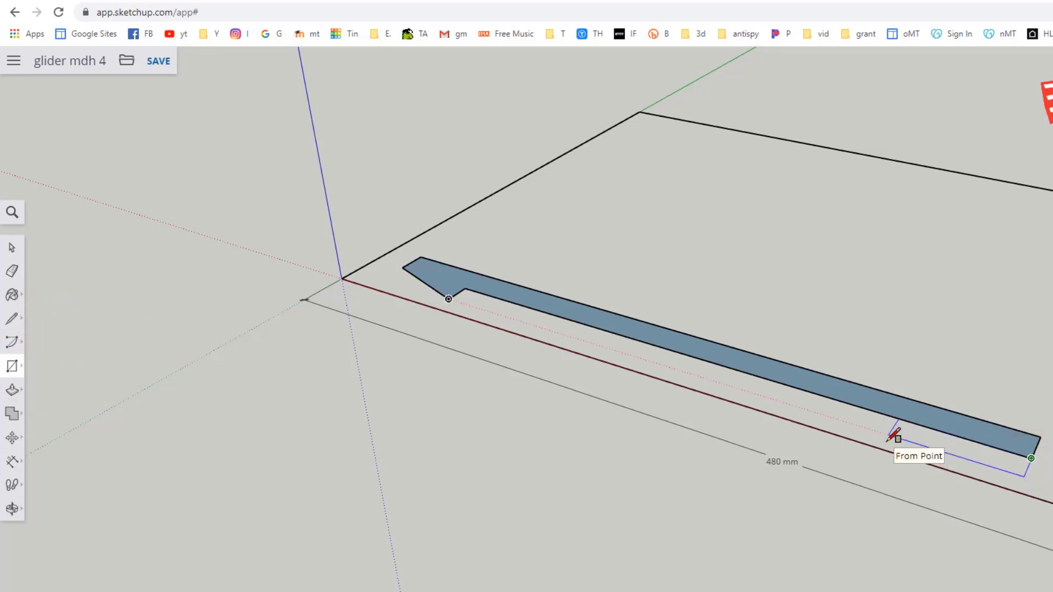
key(ctrl+z)
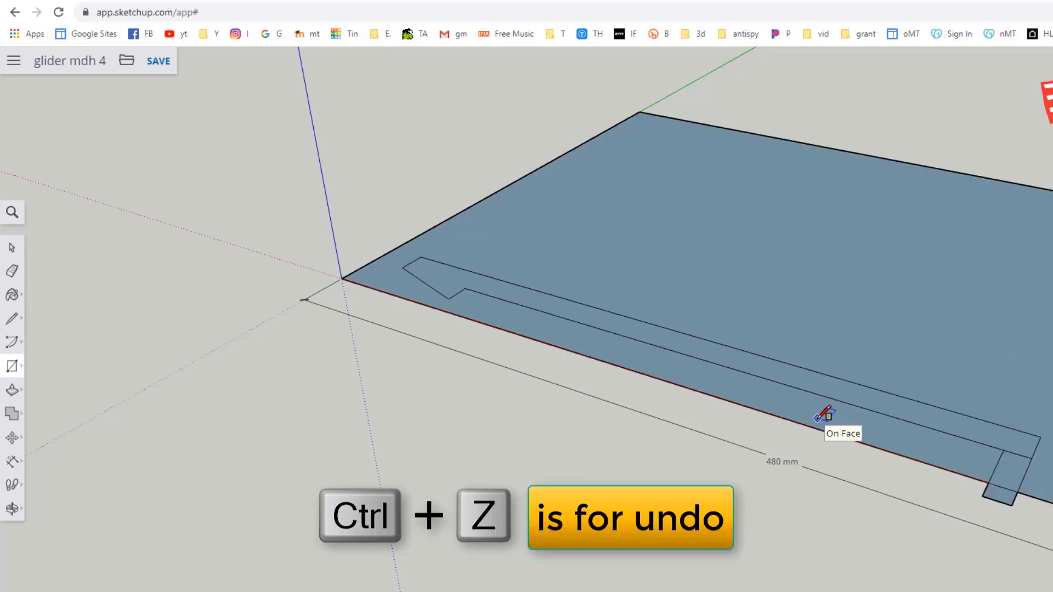
key(ctrl+z)
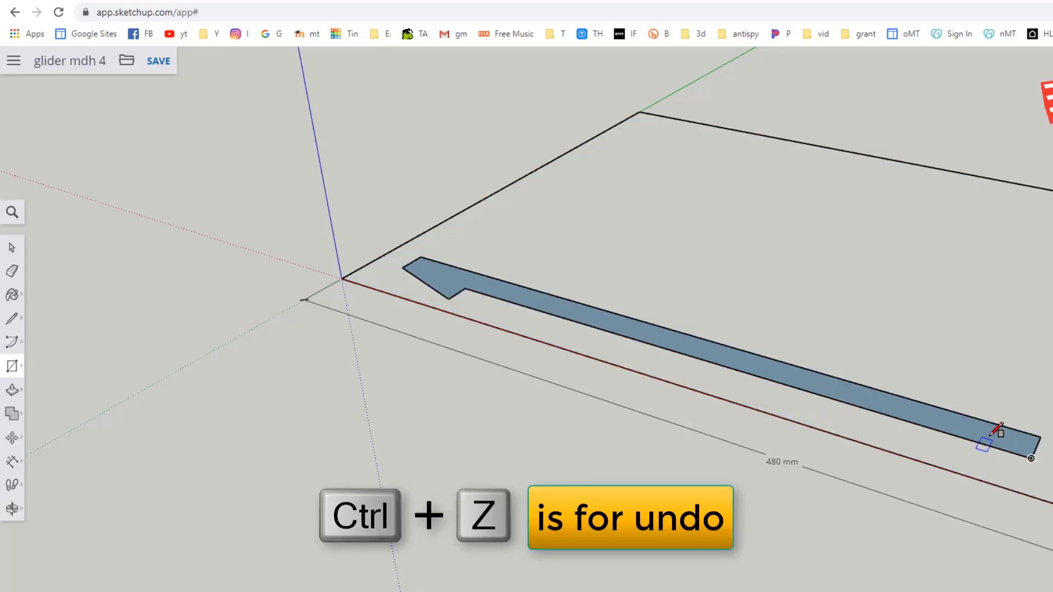
- Draw a 30 by 10 mm rectangle below the strip's far end, starting from its lower end corner
click(1031, 457)
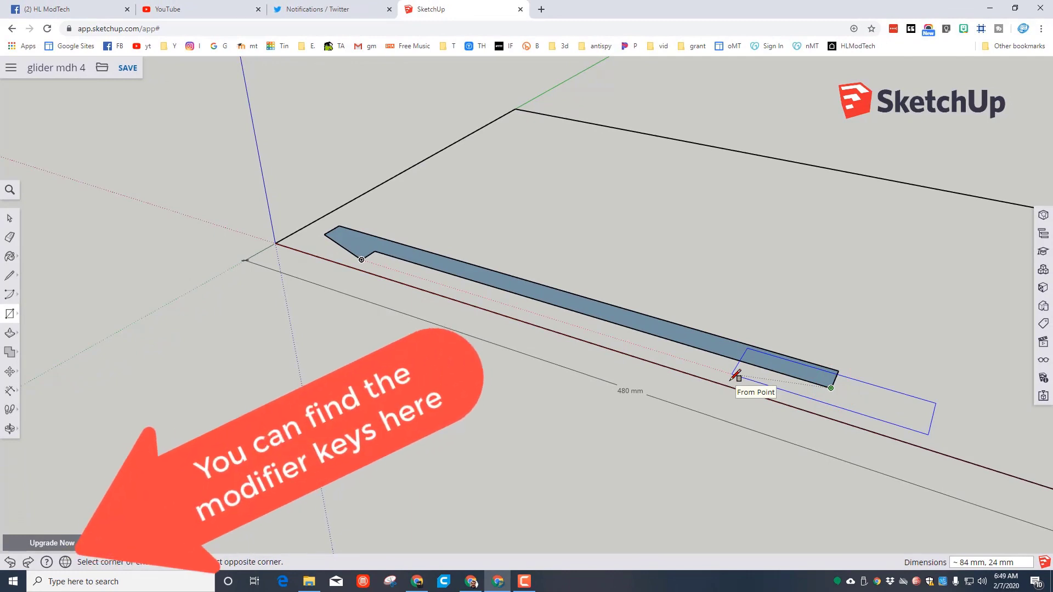
key(ctrl)
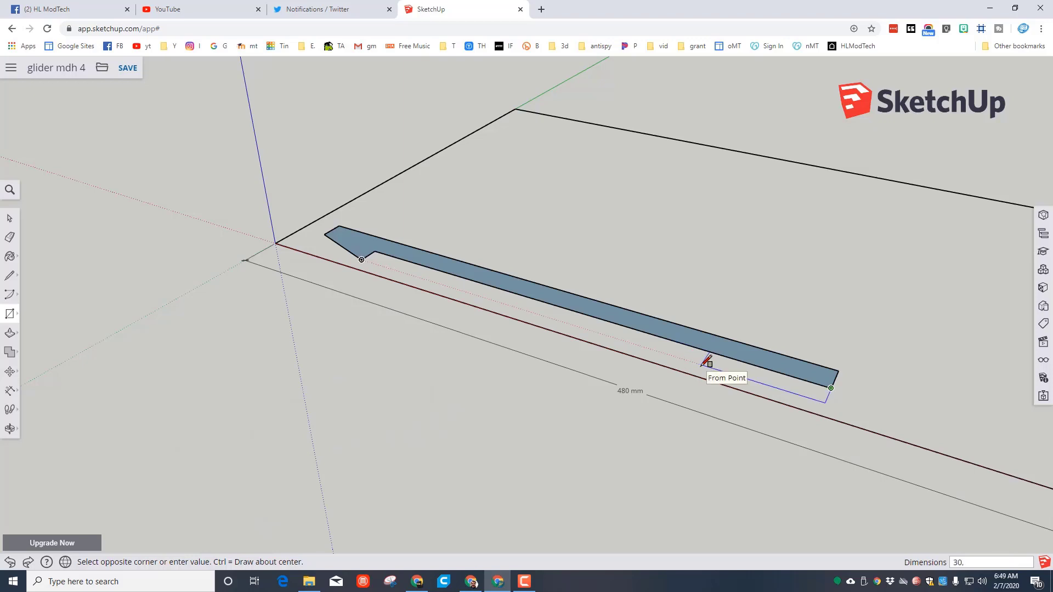
key(Return)
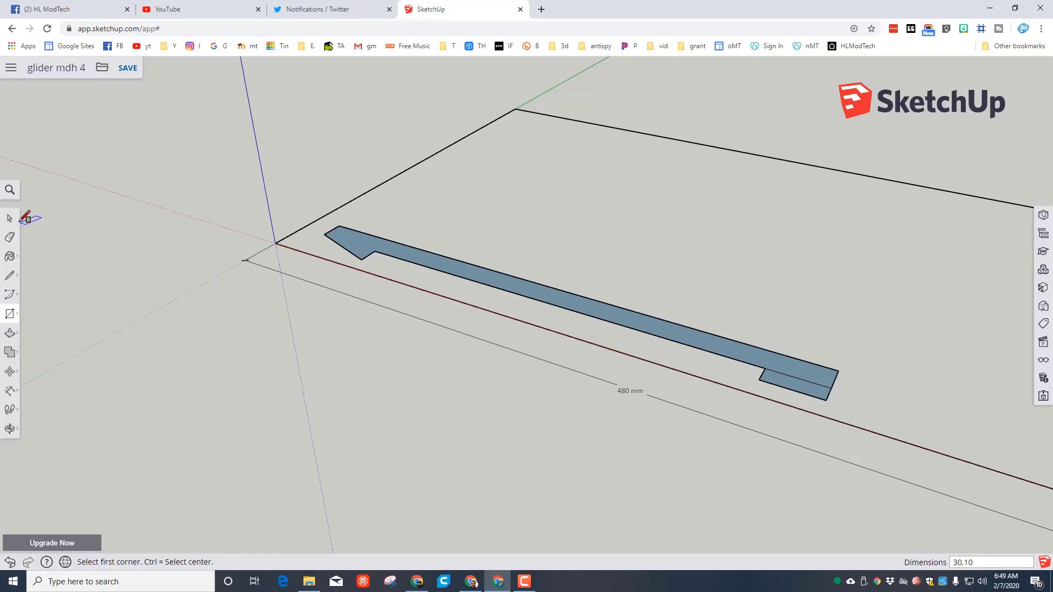
- Draw a diagonal about 21 mm long from the 30 mm extension's inner corner to its lower edge and erase the surplus corner and dividing lines
click(11, 277)
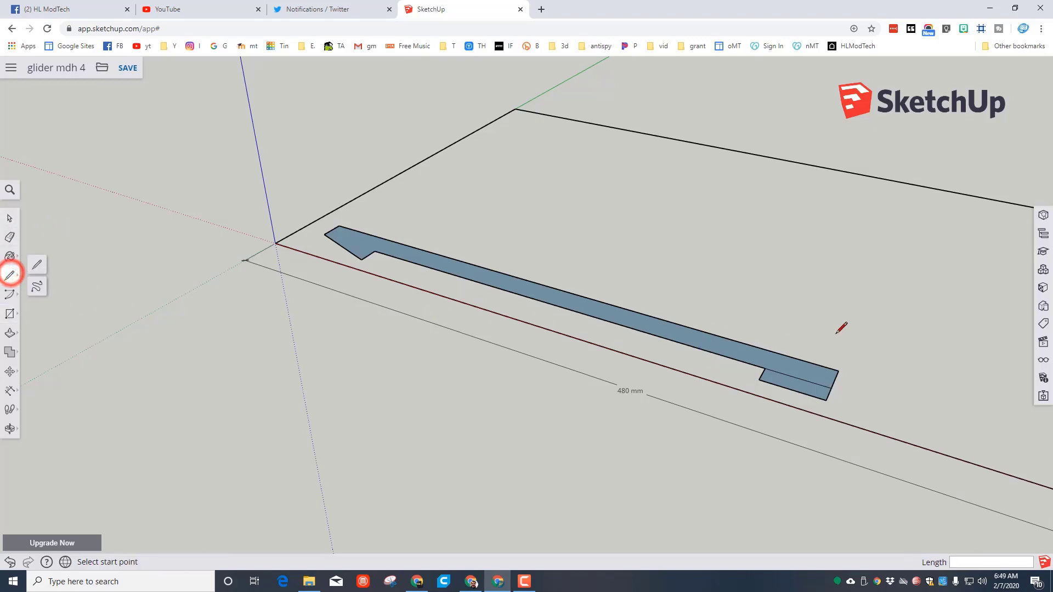
click(765, 368)
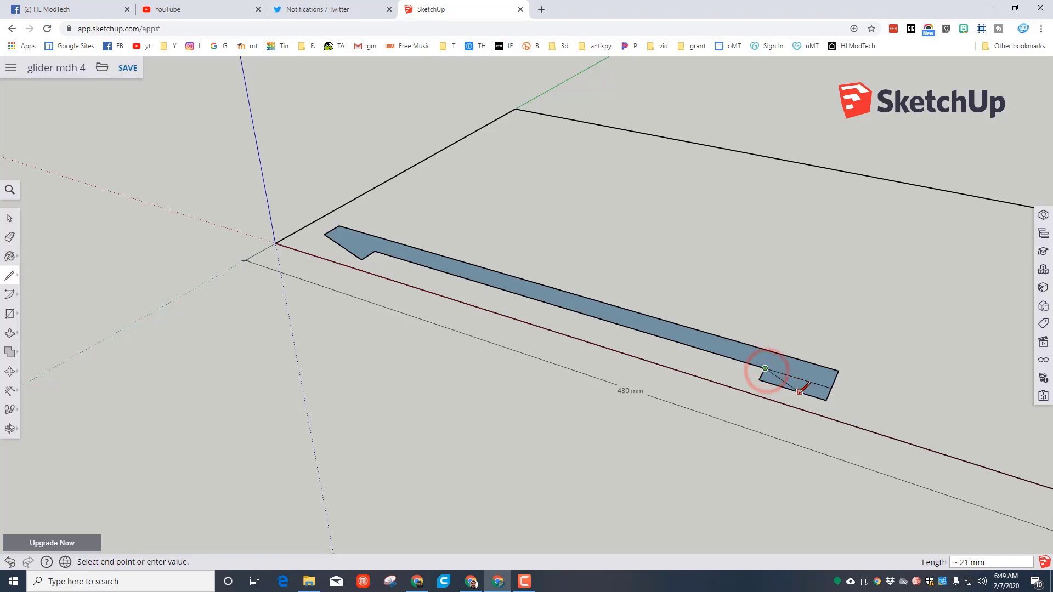
click(798, 393)
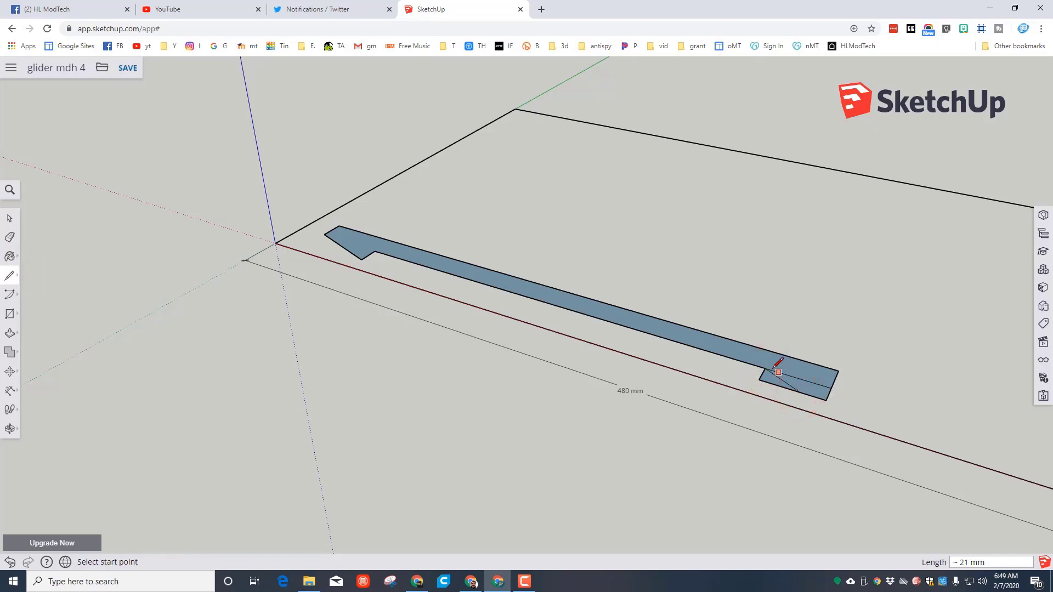
click(13, 239)
click(762, 378)
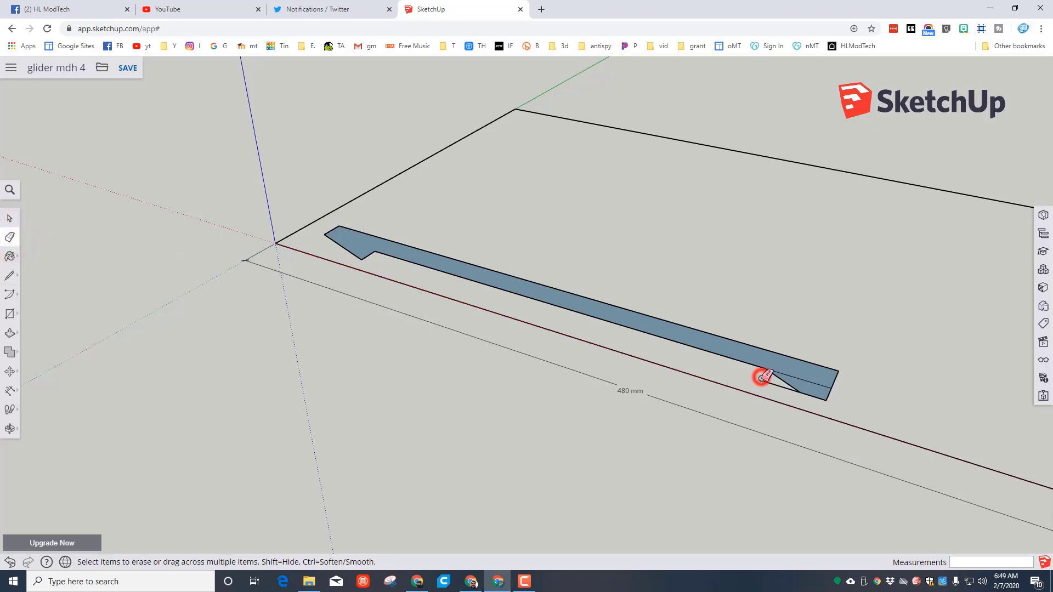
click(768, 379)
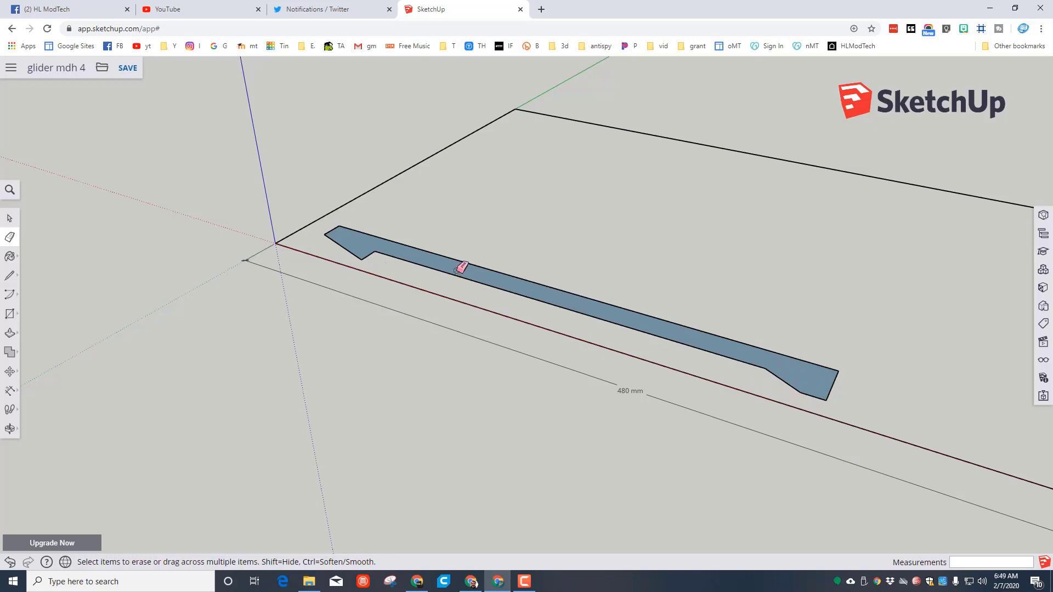
- Copy the finished fuselage face with its edges about 32 mm along the green axis, away from the red axis
click(9, 219)
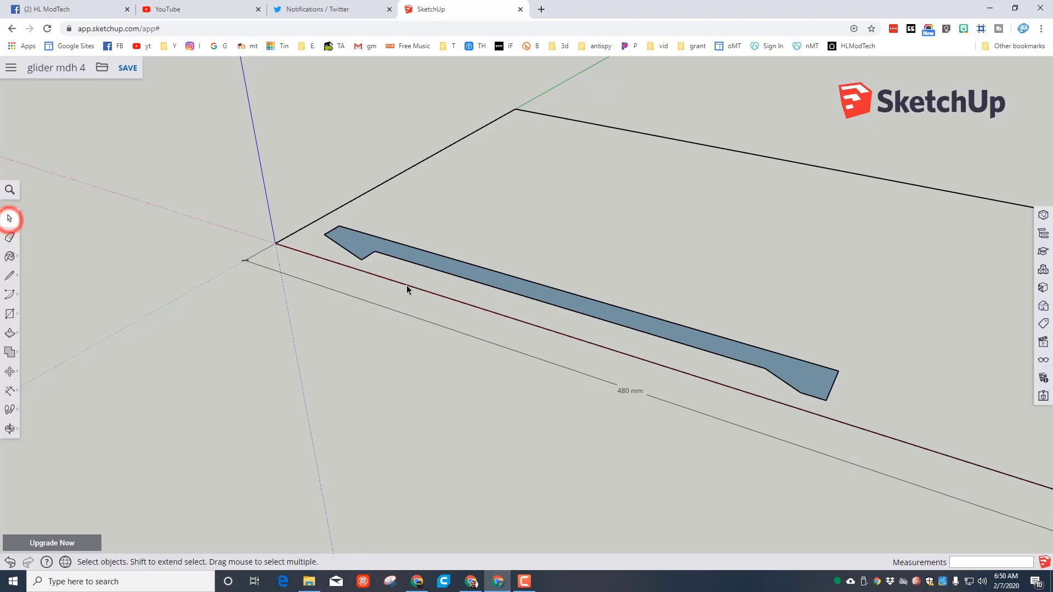
double_click(368, 245)
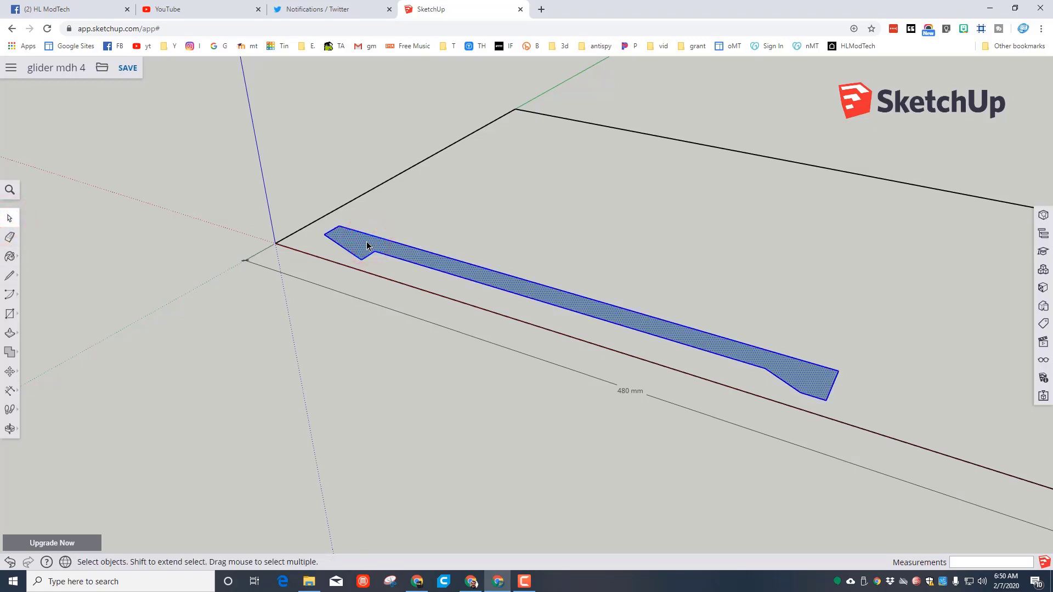
click(8, 372)
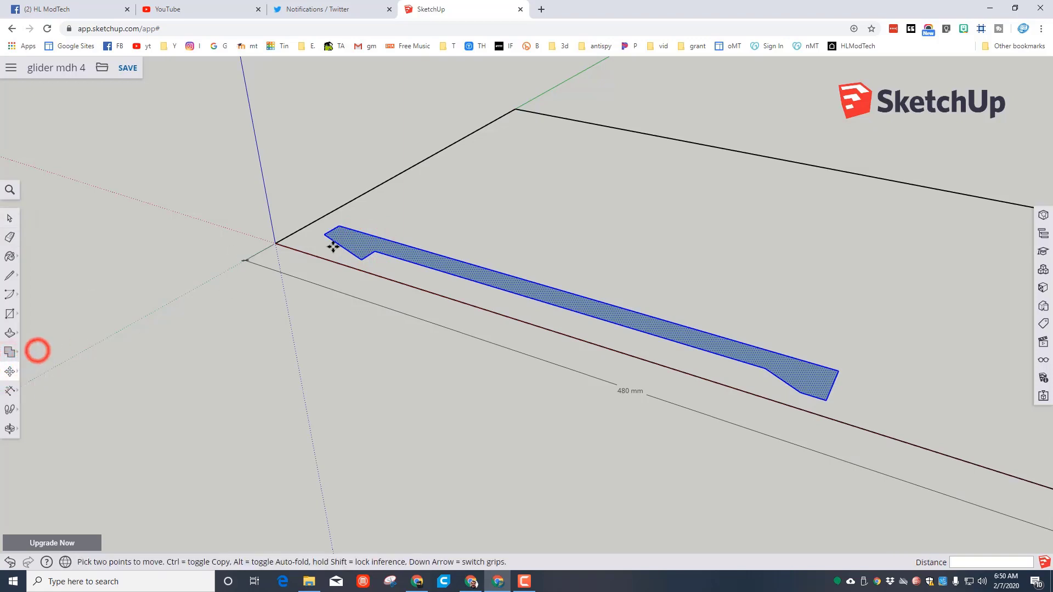
click(342, 227)
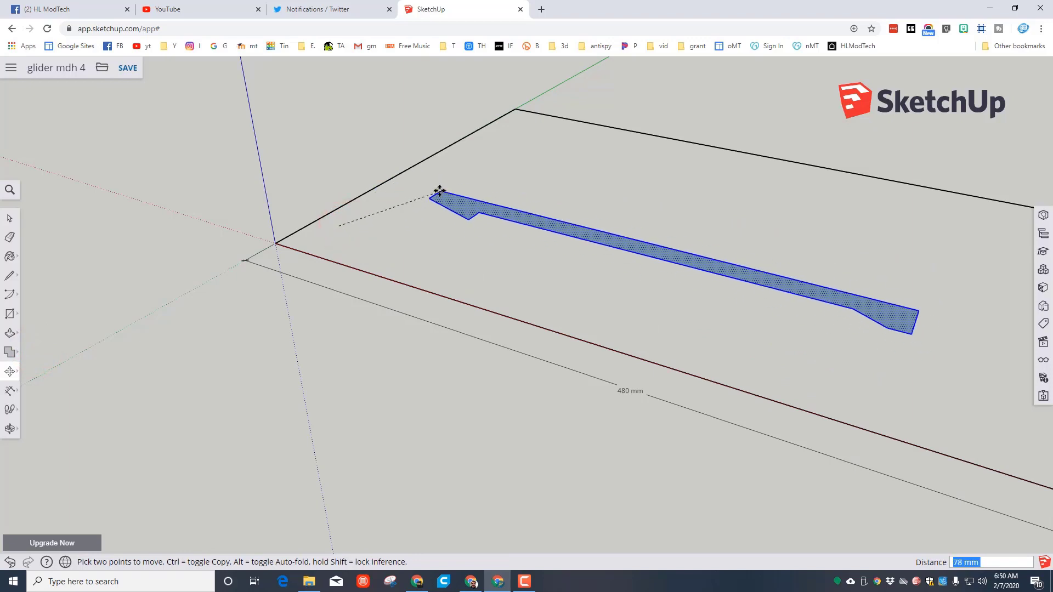
key(ctrl)
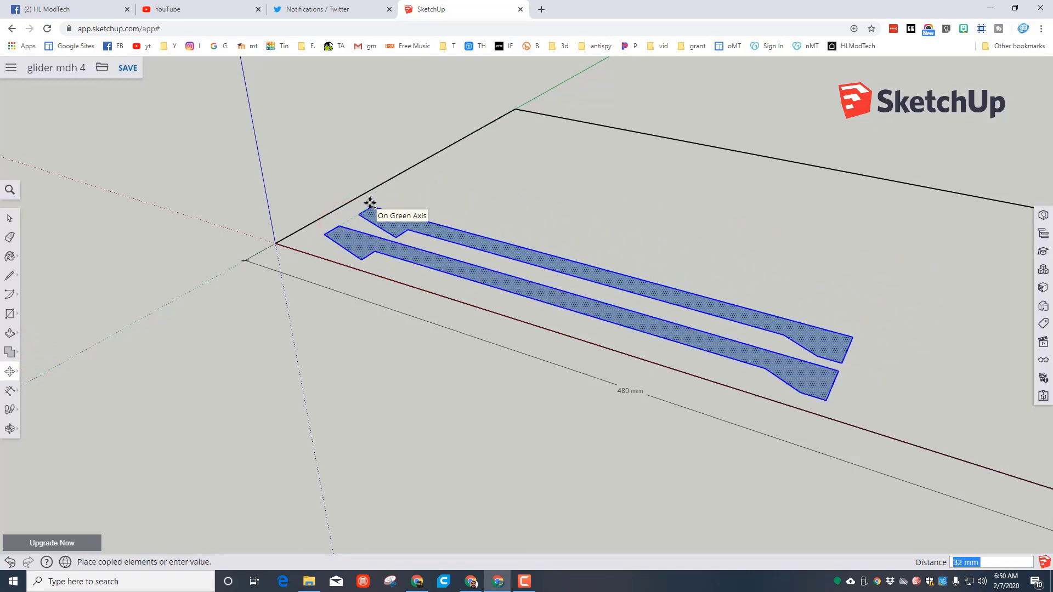
click(370, 203)
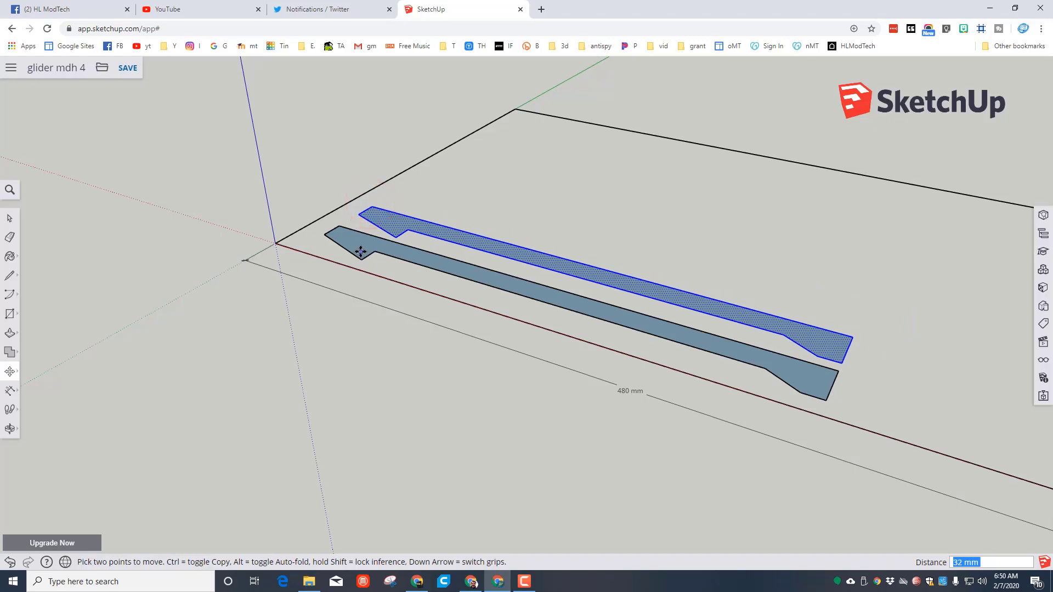
- Make a third fuselage by copying the second one another 32 mm or so along the green axis
click(371, 208)
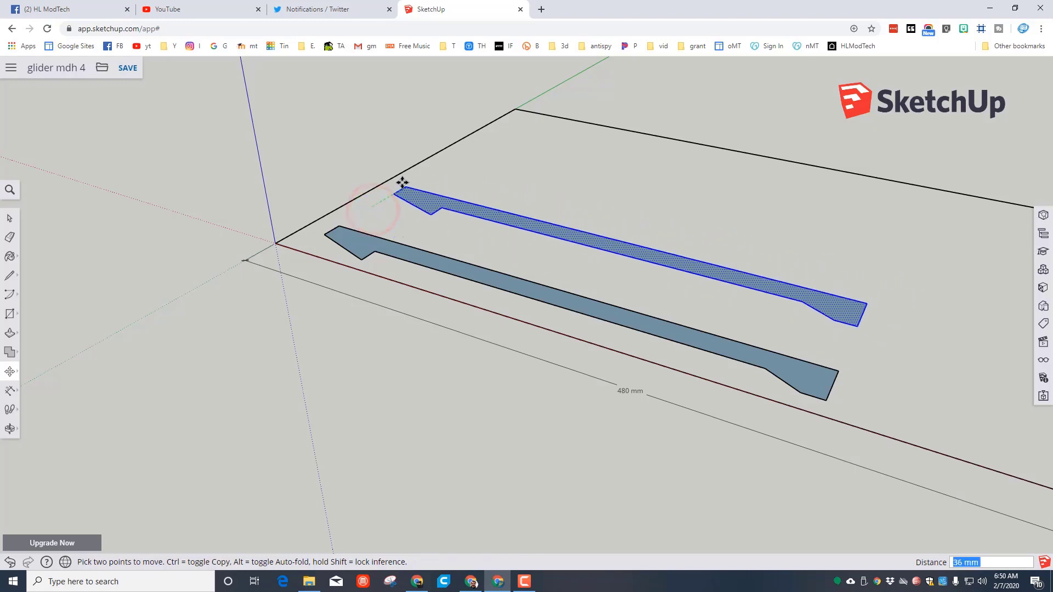
key(ctrl)
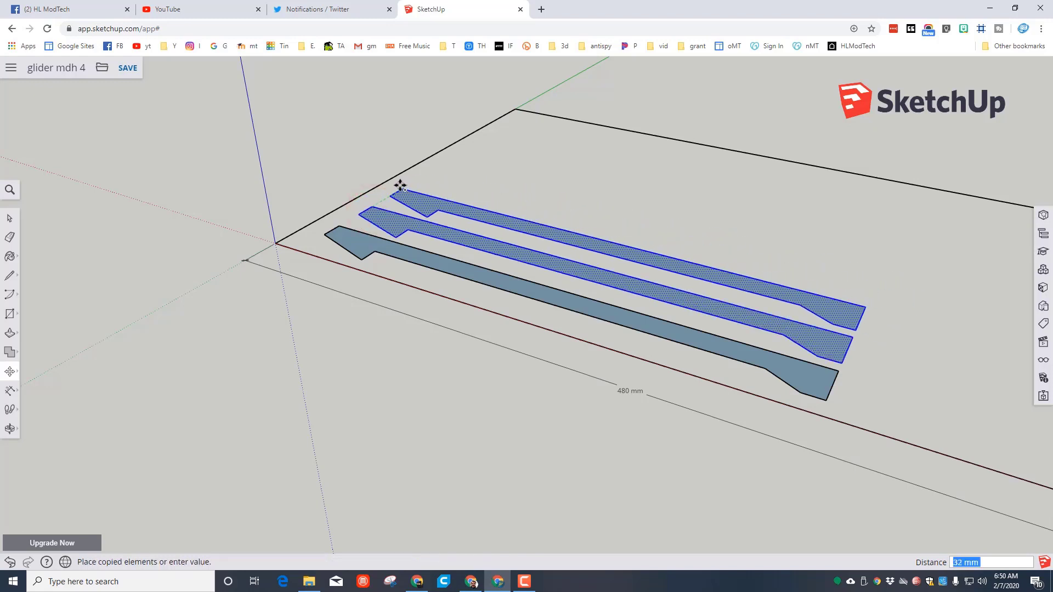
click(401, 186)
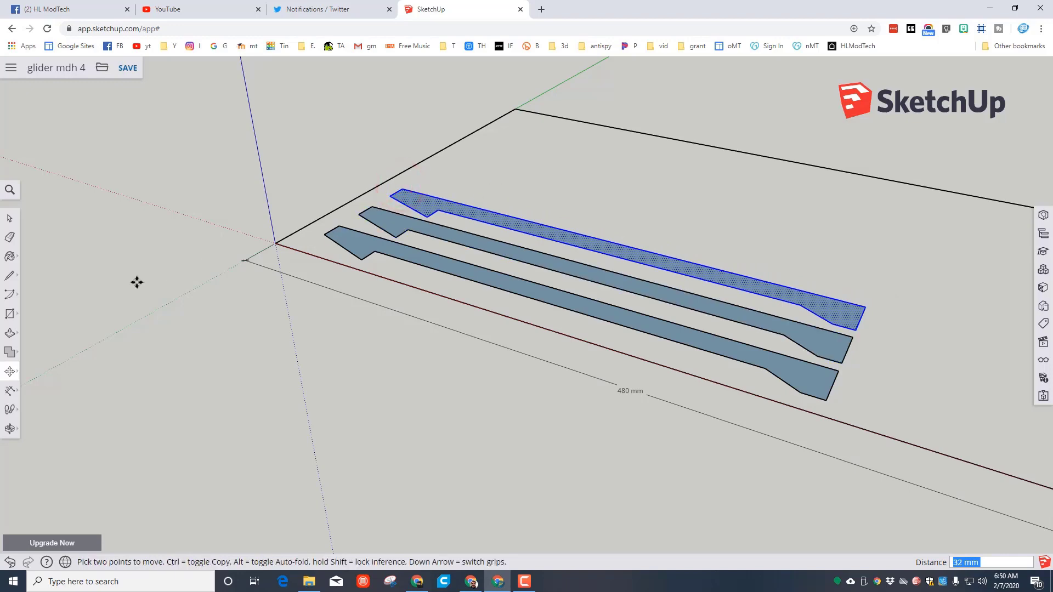
- Draw a 180 by 60 mm rectangle above the third fuselage, starting just above its nose end
middle_drag(180, 275, 350, 376)
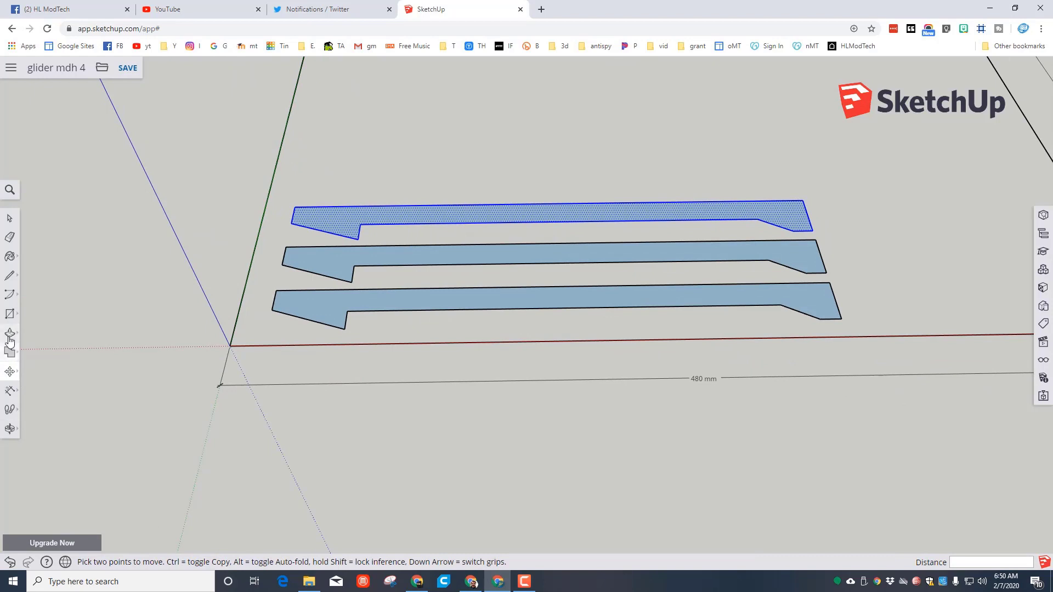
click(9, 314)
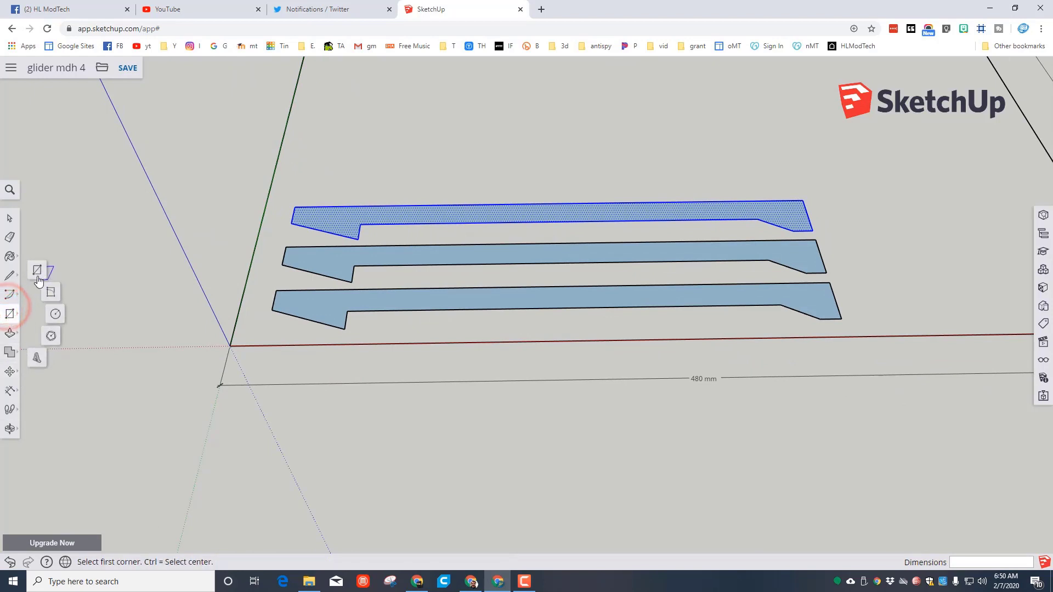
click(37, 271)
click(300, 194)
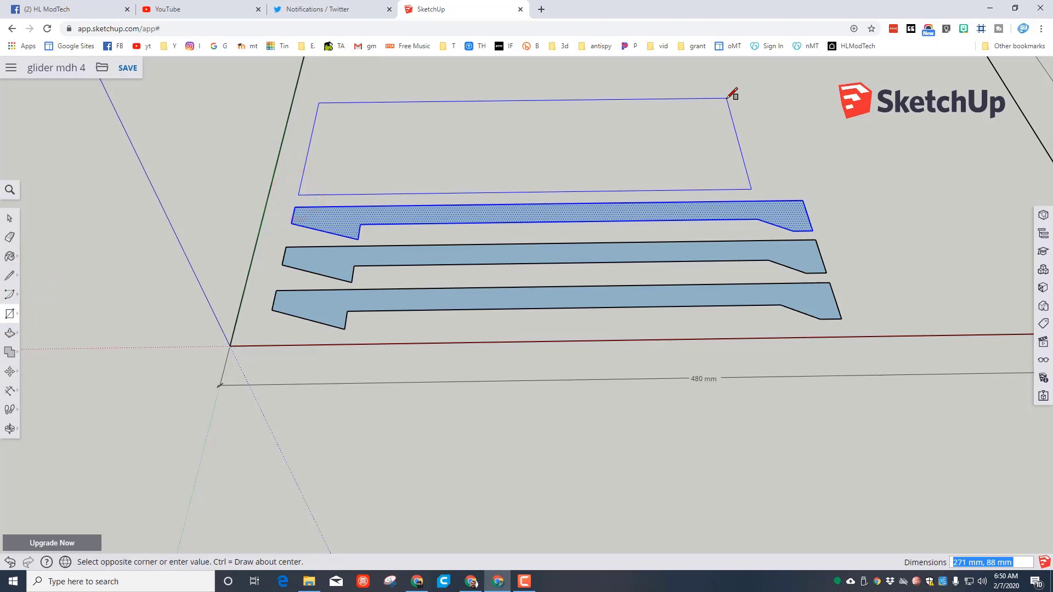
text(1)
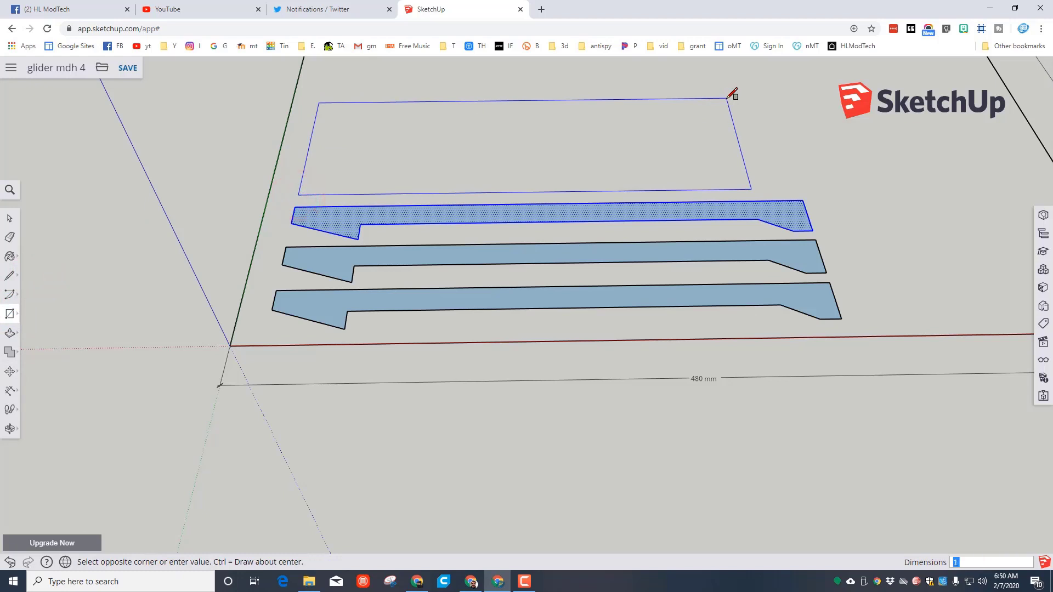
text(80,60)
key(Return)
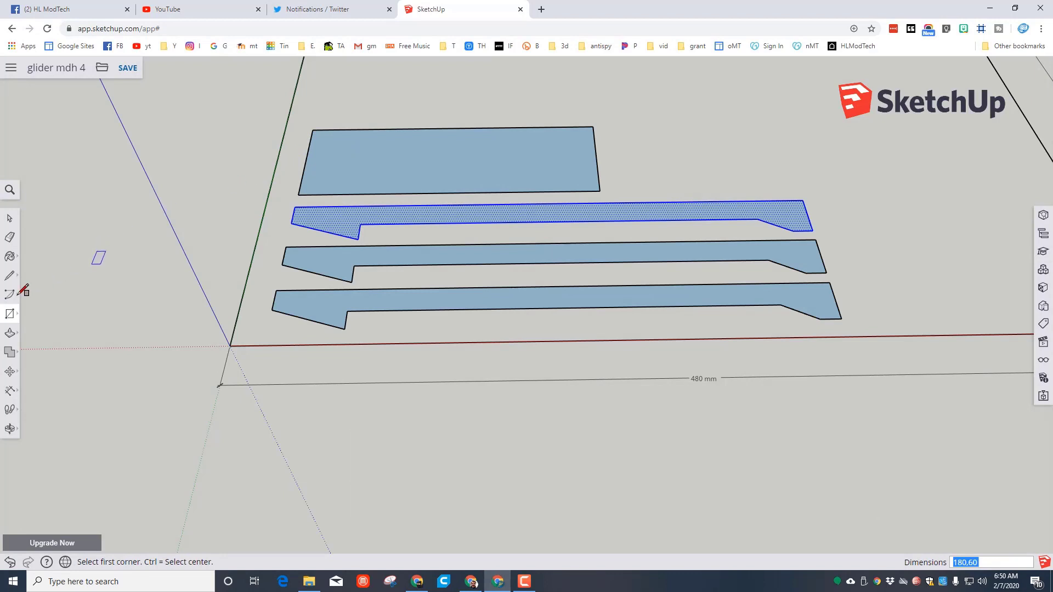
- Draw two converging lines about 150 mm long inside the 180 by 60 mm rectangle, starting from its two corners nearest the green axis
click(10, 275)
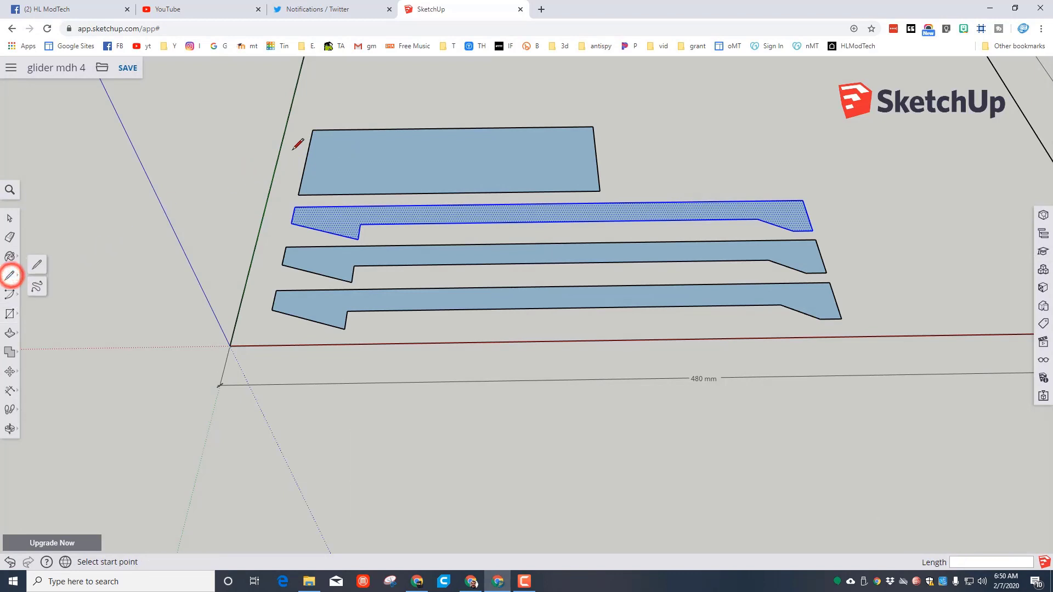
click(313, 130)
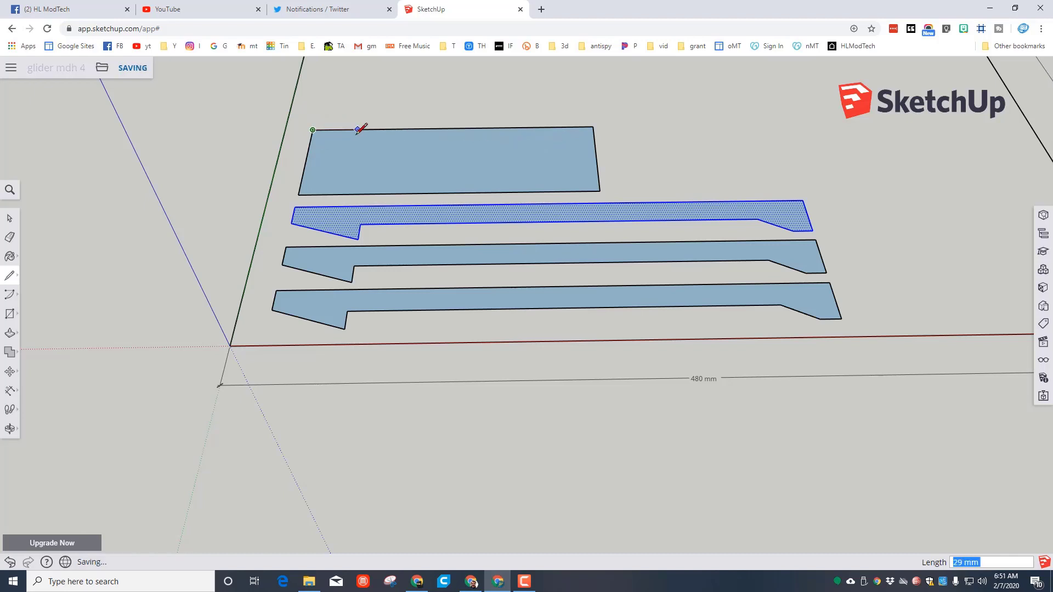
click(549, 141)
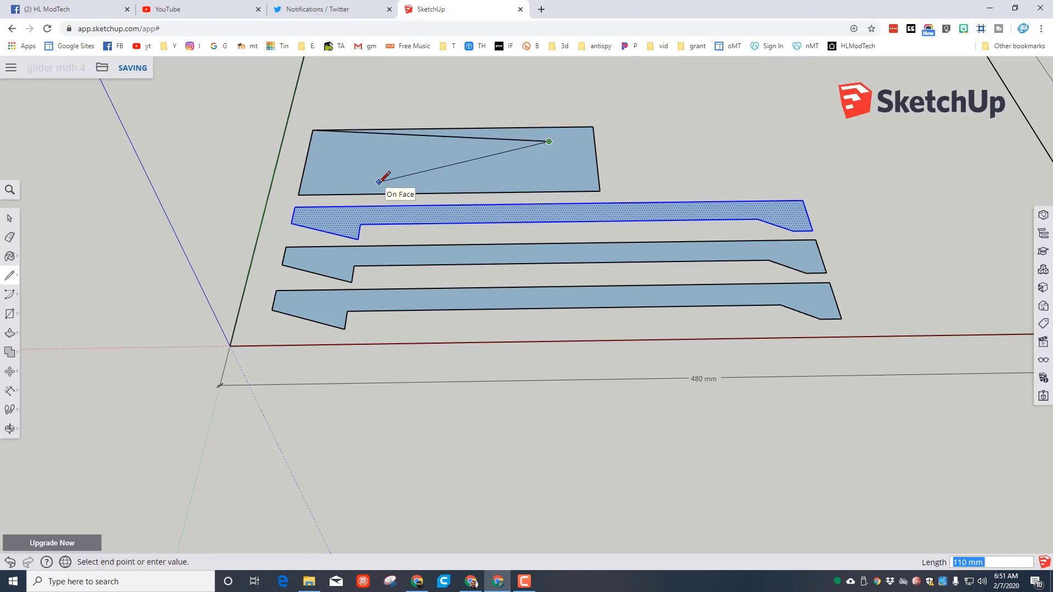
key(Escape)
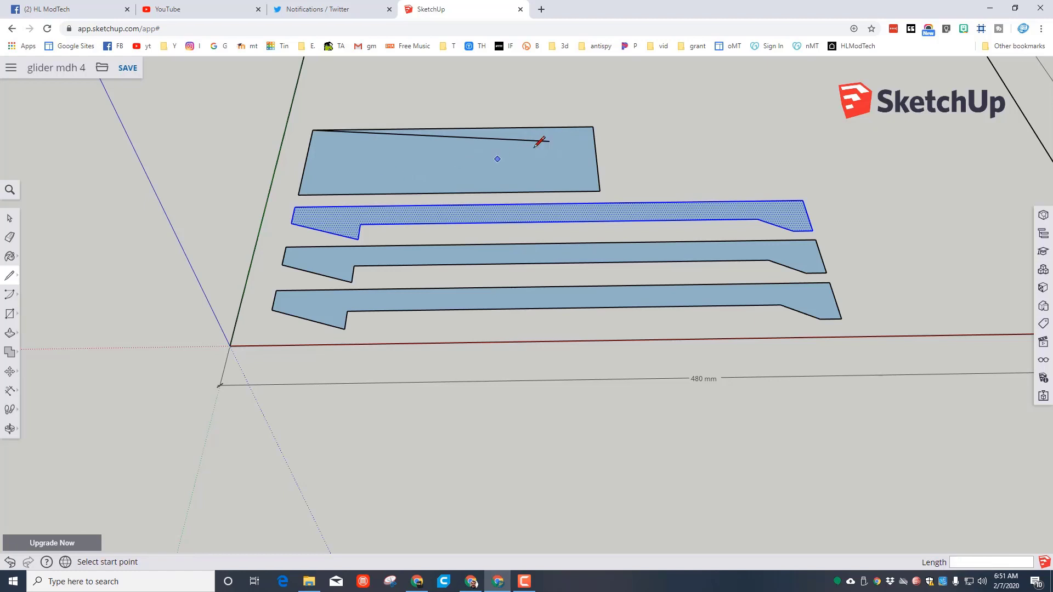
click(298, 193)
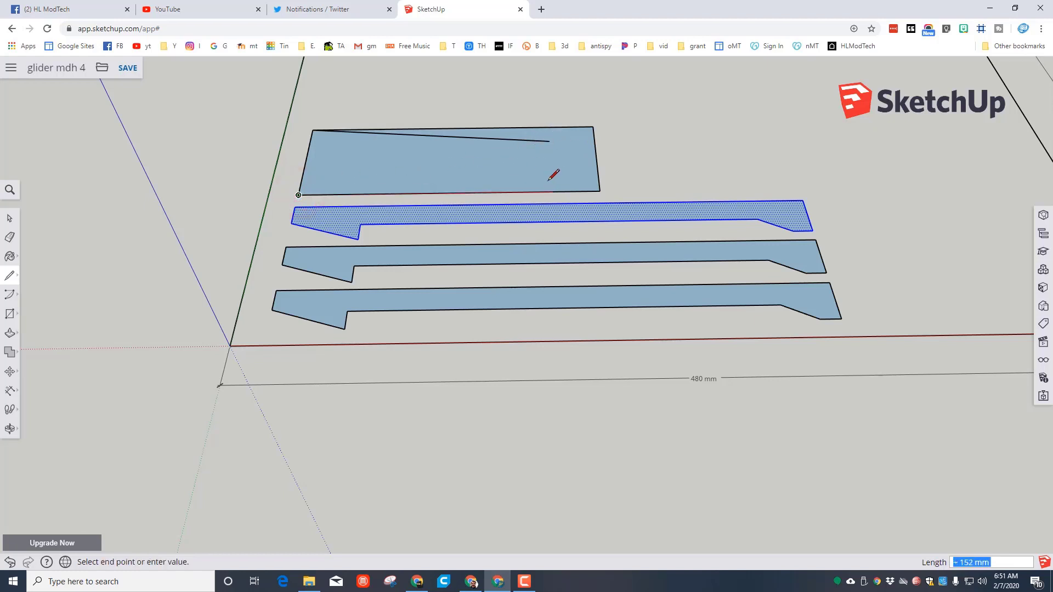
scroll(549, 180, up, 1)
scroll(549, 180, up, 4)
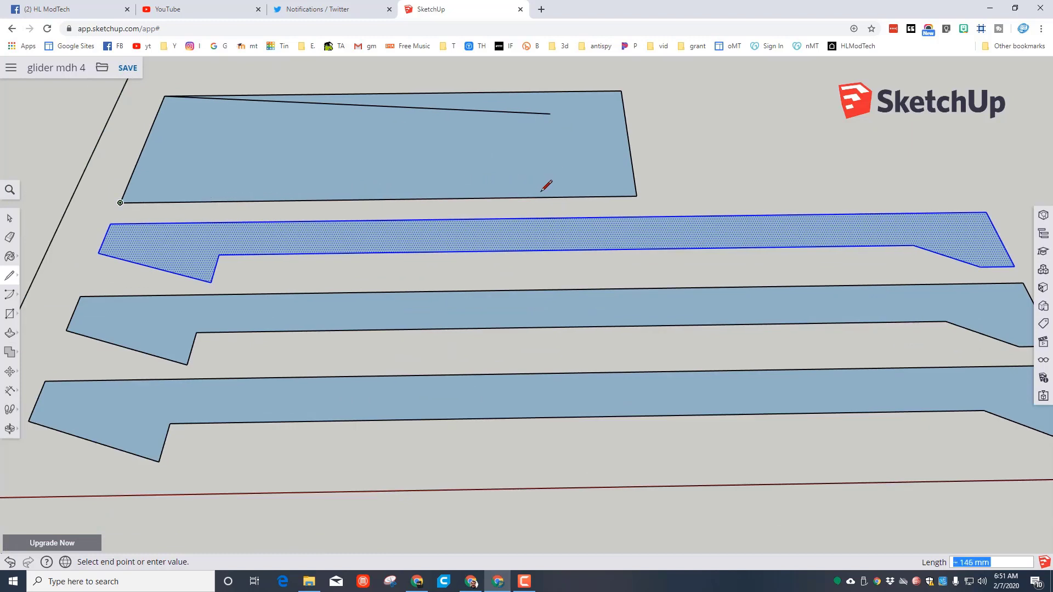
click(551, 182)
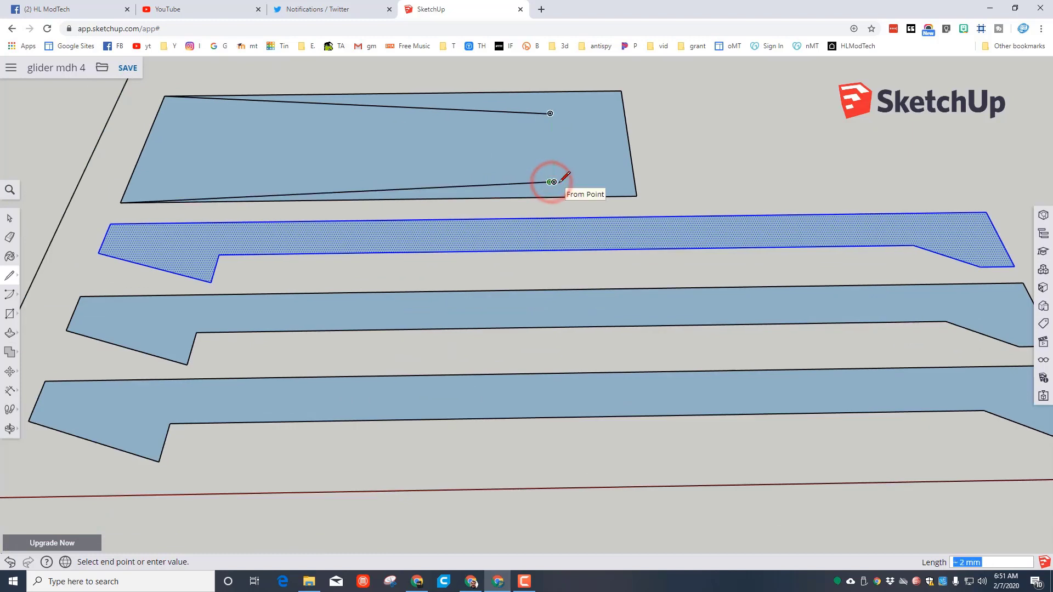
key(Escape)
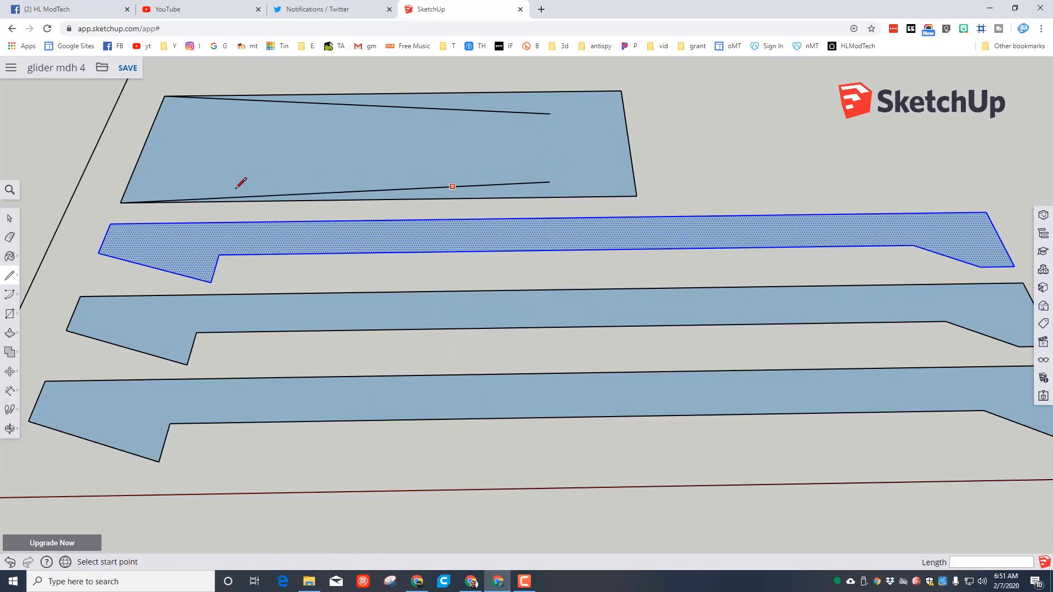
- Join the free ends of the two converging lines with an outward-bulging 2 Point Arc to form a rounded wing tip
click(8, 294)
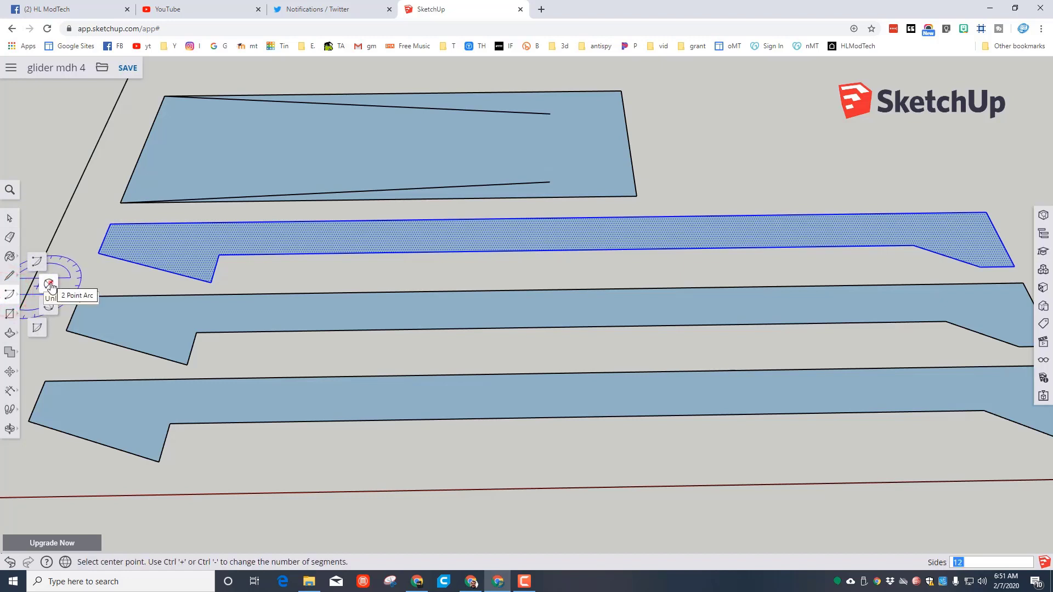
click(49, 285)
click(549, 182)
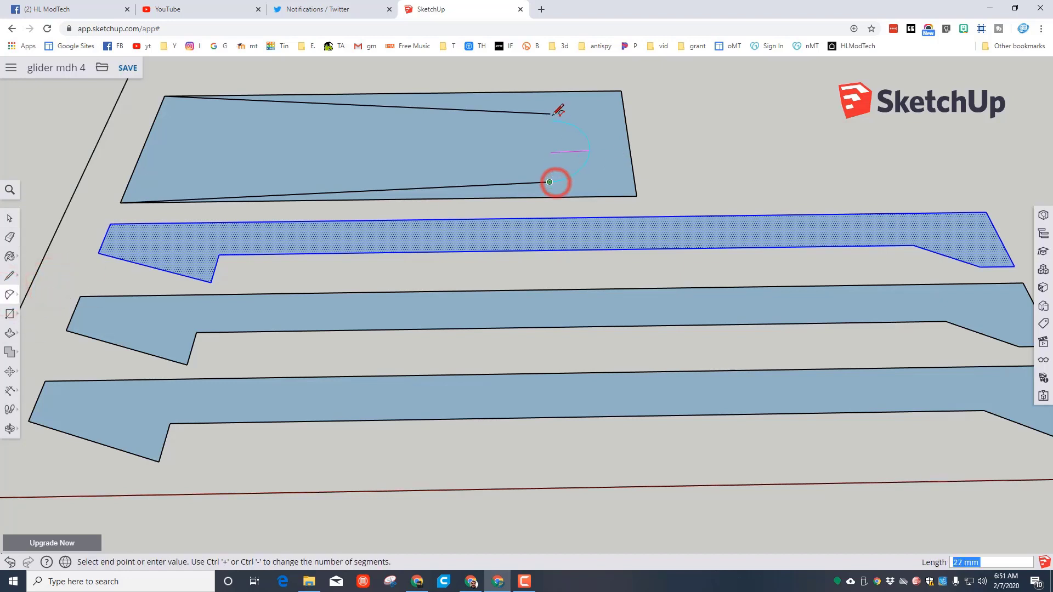
click(550, 113)
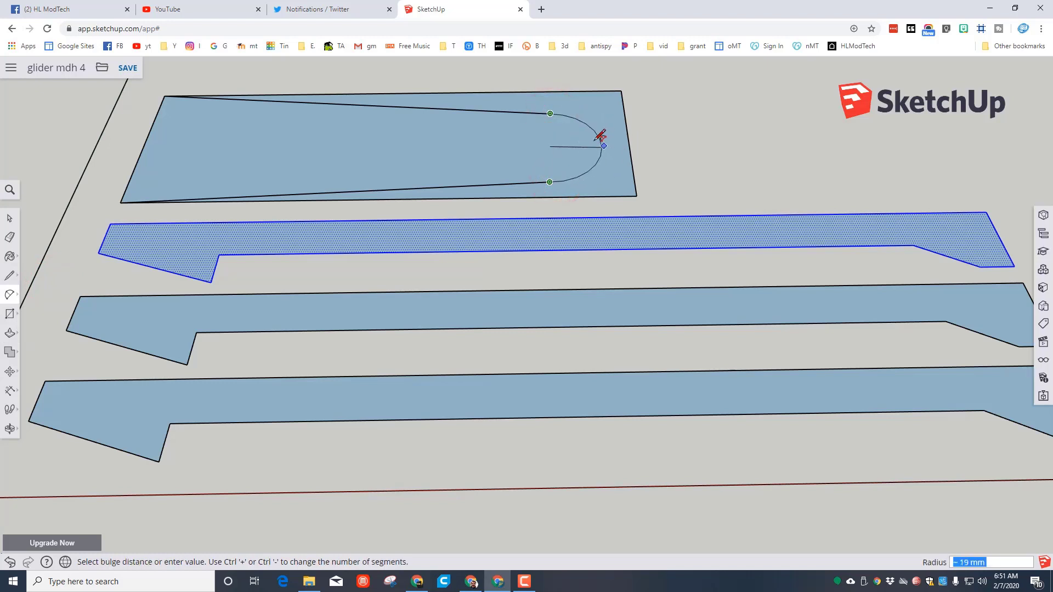
click(590, 139)
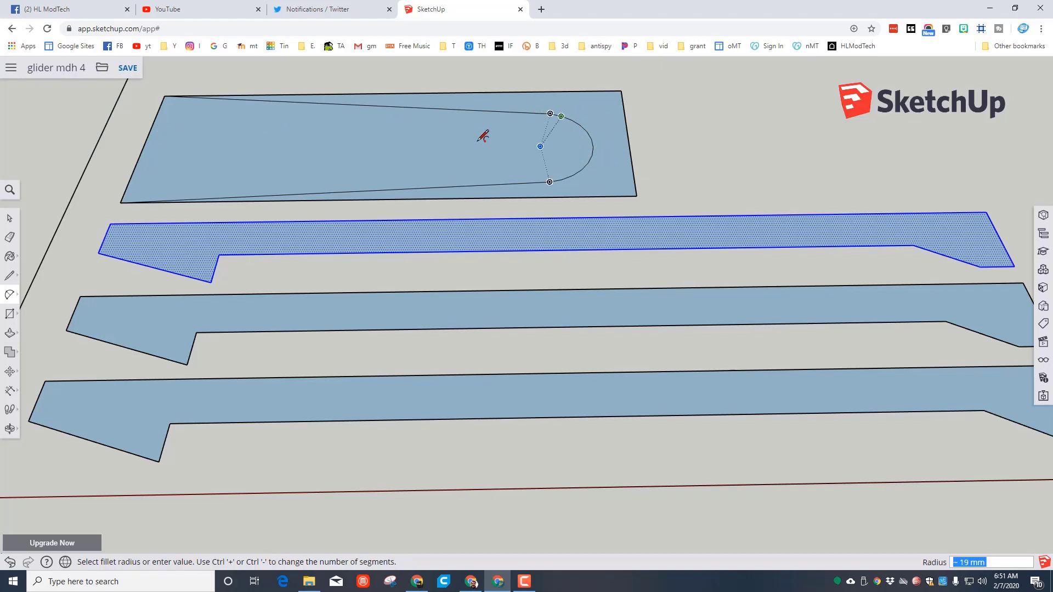
- Erase the three surplus rectangle edges around the rounded wing, keeping its straight root edge
click(12, 238)
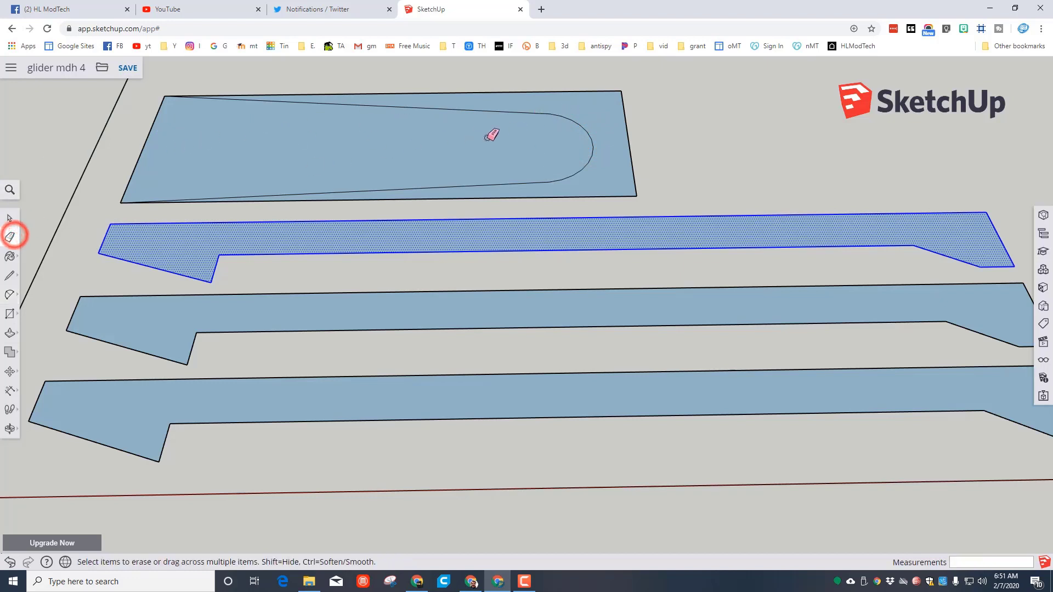
click(618, 92)
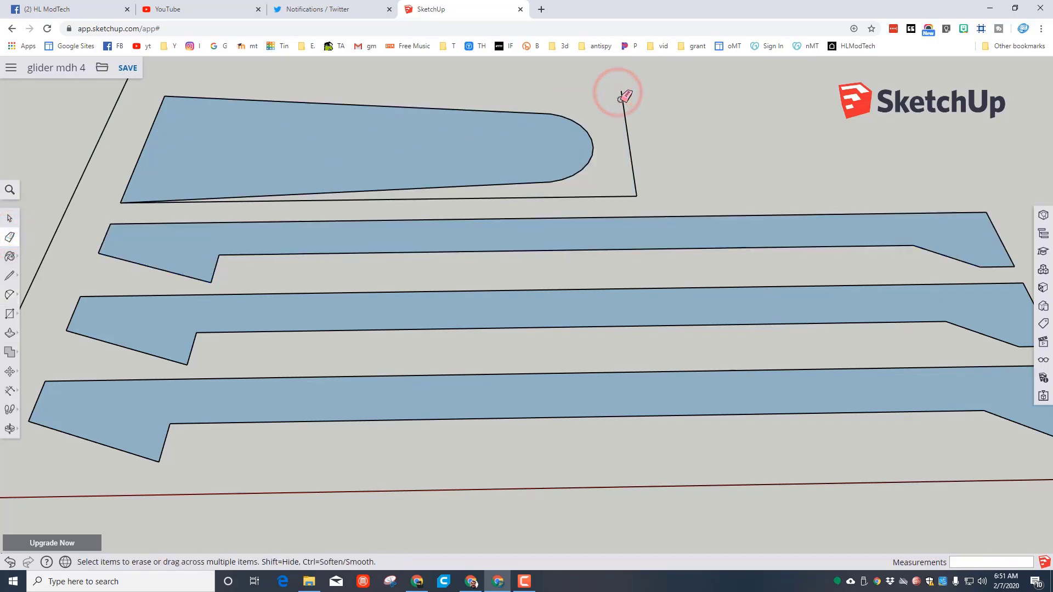
click(626, 119)
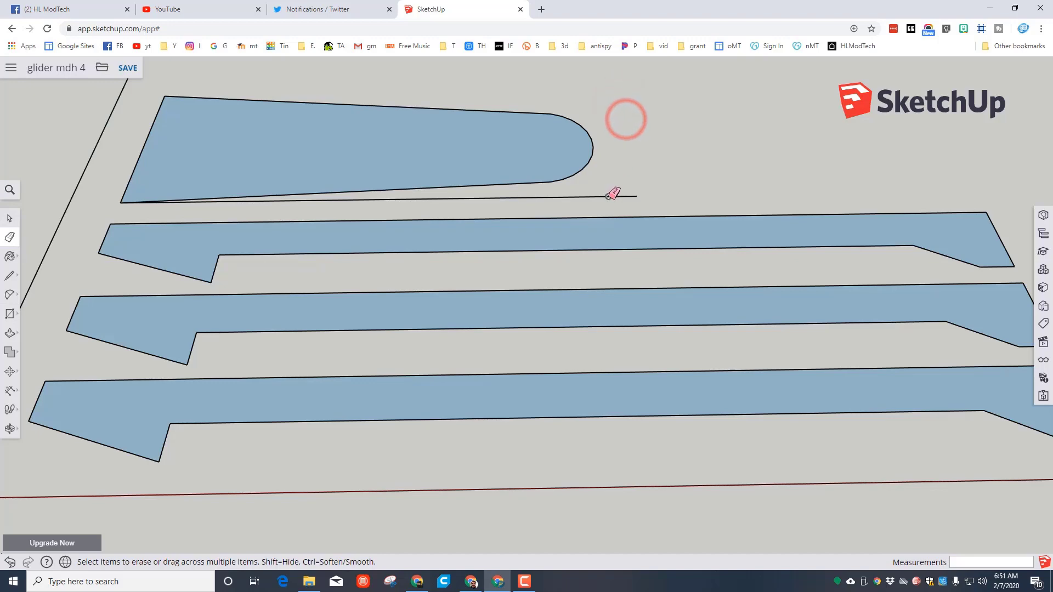
click(606, 196)
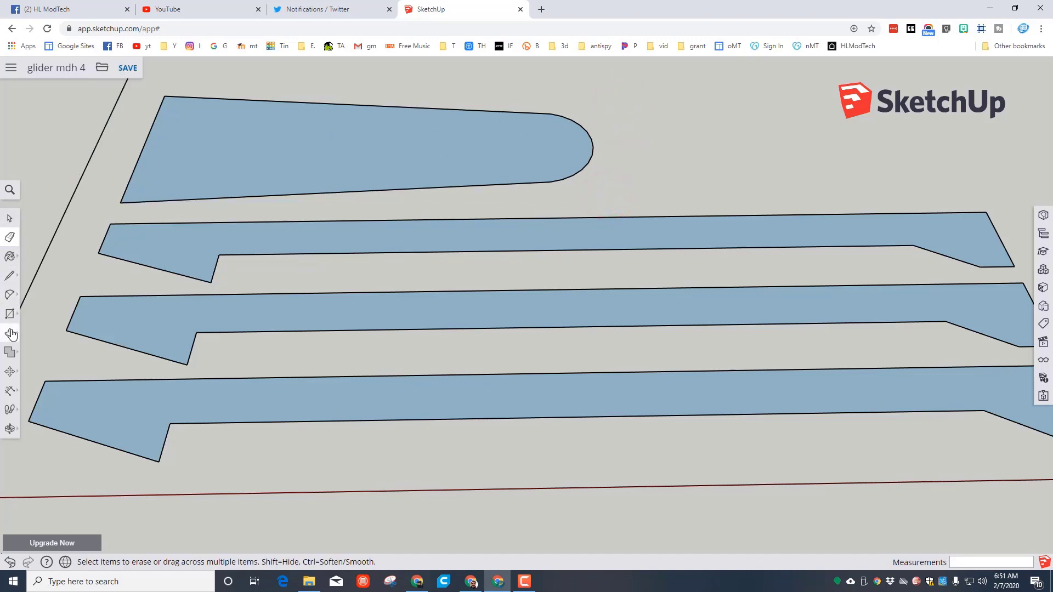
- Copy the wing face with its edges about 99 mm diagonally away, beyond the original wing and clear of it
click(9, 371)
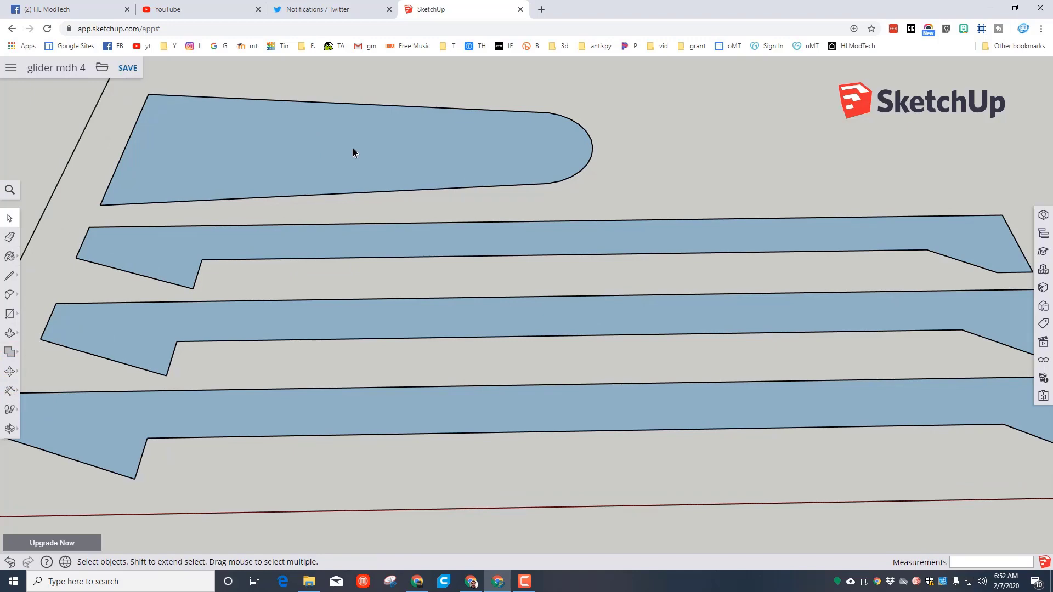
double_click(355, 147)
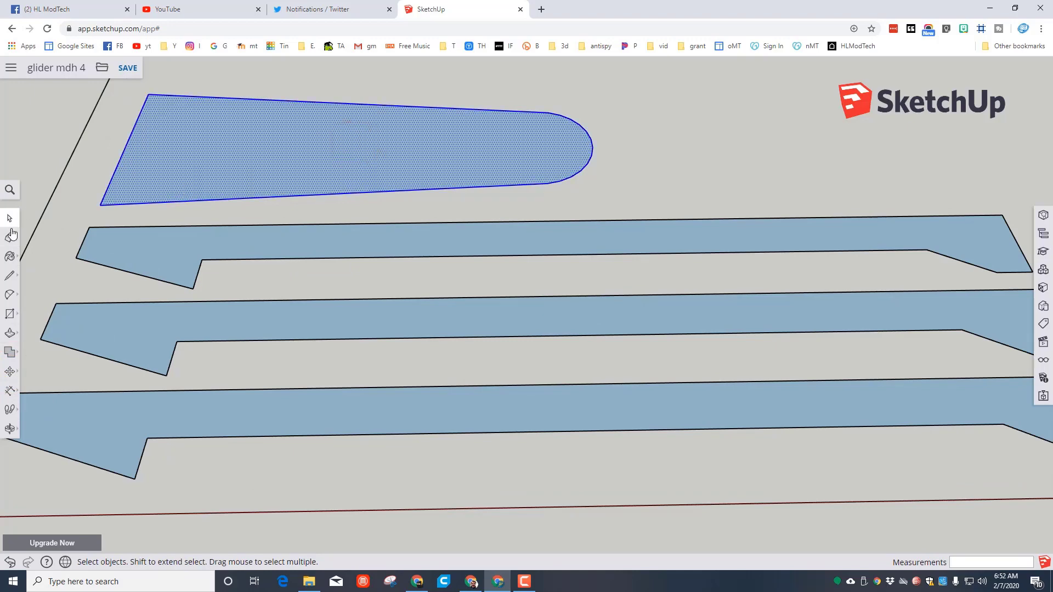
click(9, 372)
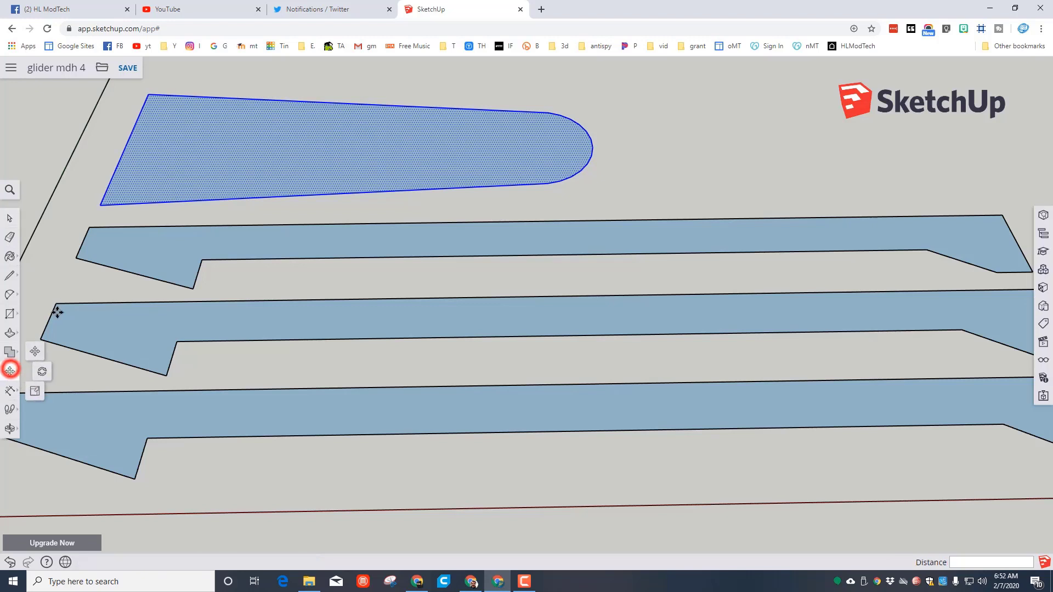
click(101, 204)
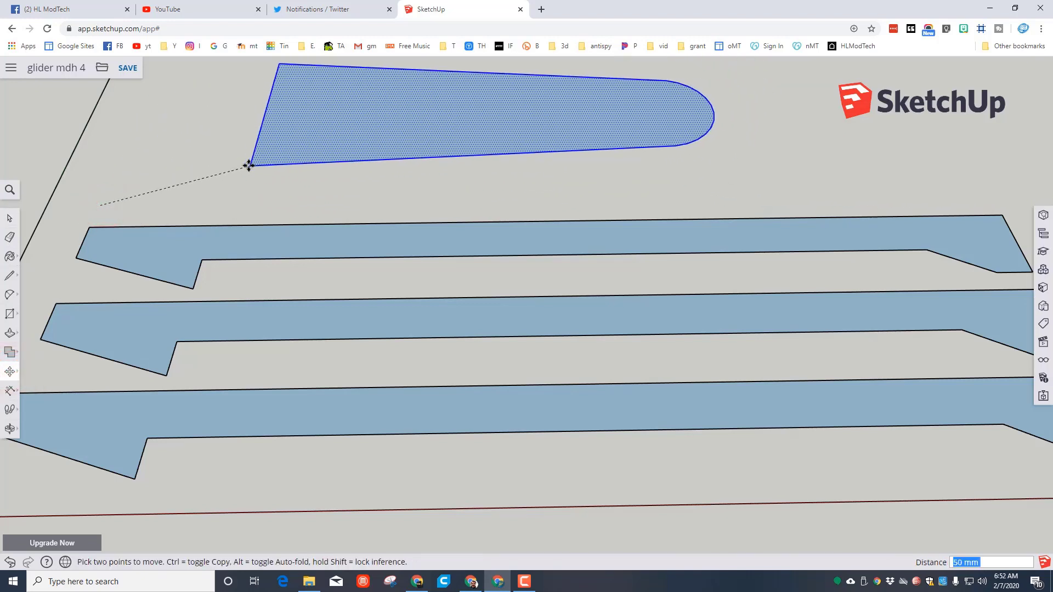
key(ctrl)
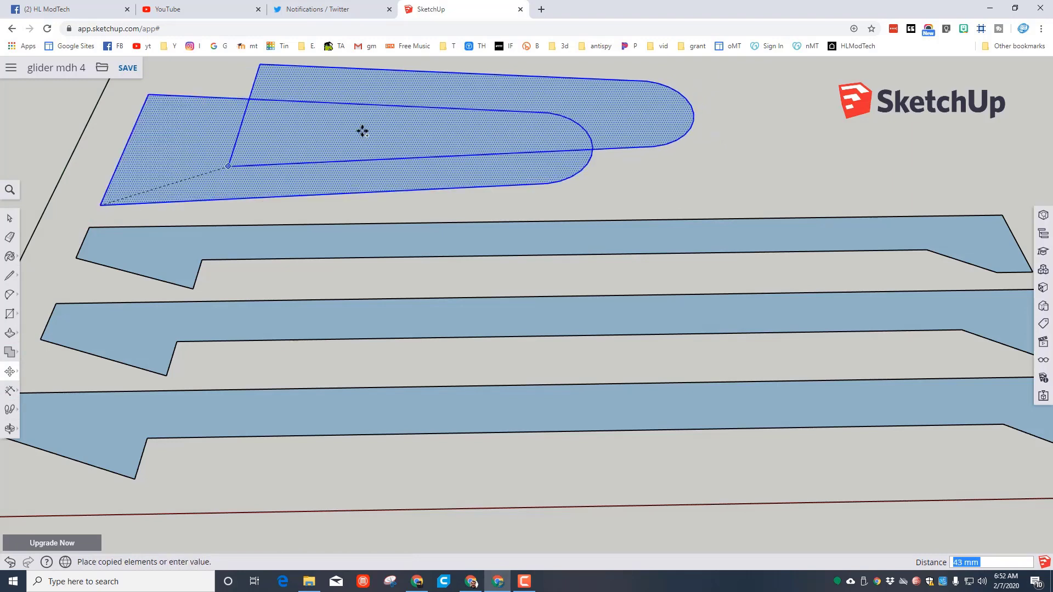
click(358, 95)
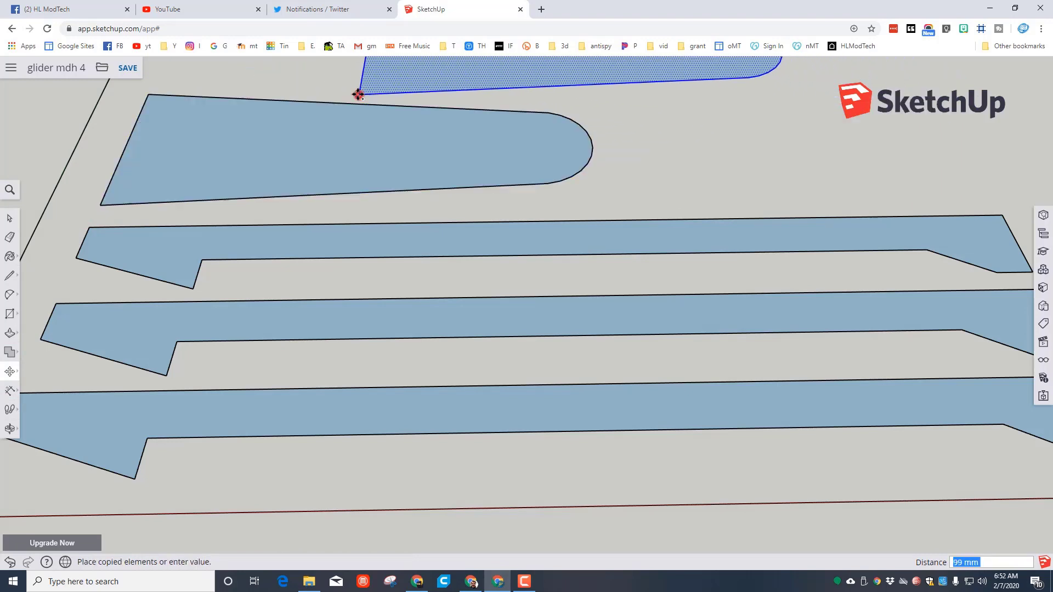
- Move the copied wing back toward the green axis so its lower root corner sits just beyond the original wing's upper root corner
scroll(374, 106, down, 4)
scroll(400, 99, down, 2)
key(space)
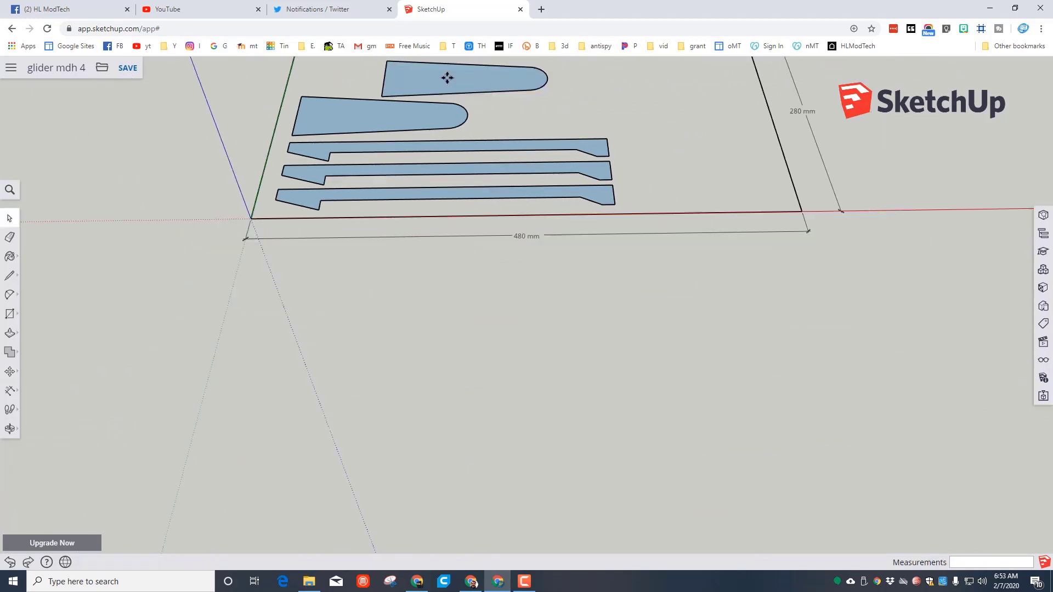
scroll(439, 95, up, 6)
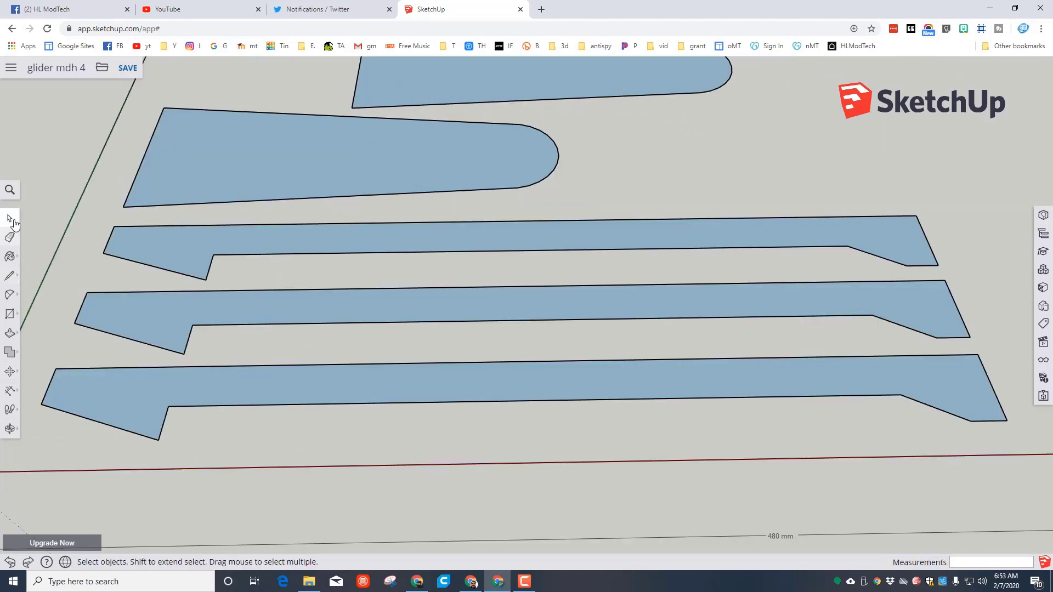
click(460, 90)
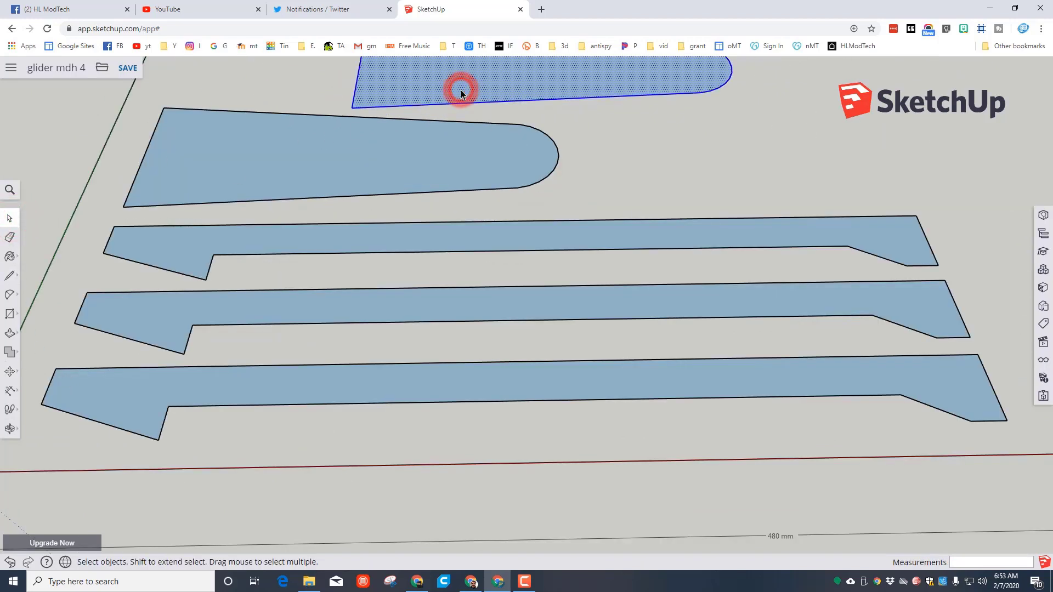
scroll(327, 120, down, 1)
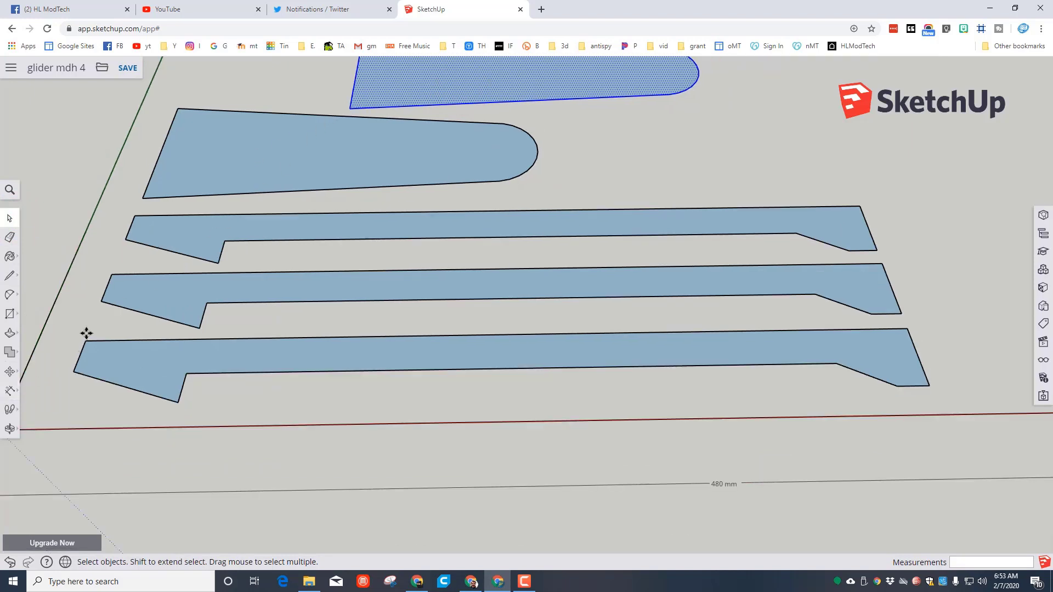
key(m)
click(353, 107)
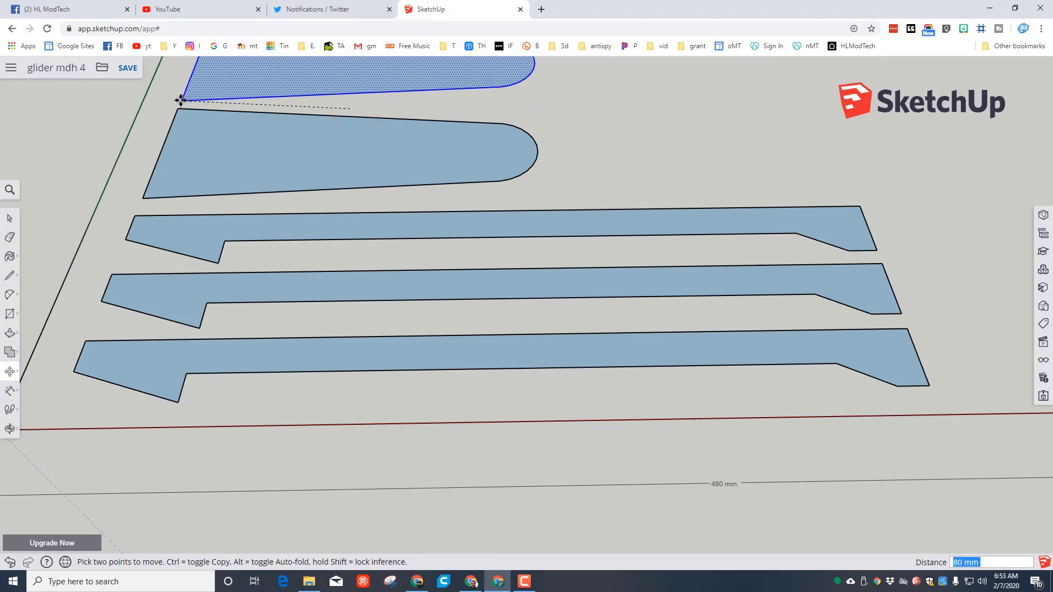
click(193, 103)
- Draw a 50 by 80 mm rectangle just beyond the tail end of the third fuselage, beside the wings
scroll(413, 113, down, 5)
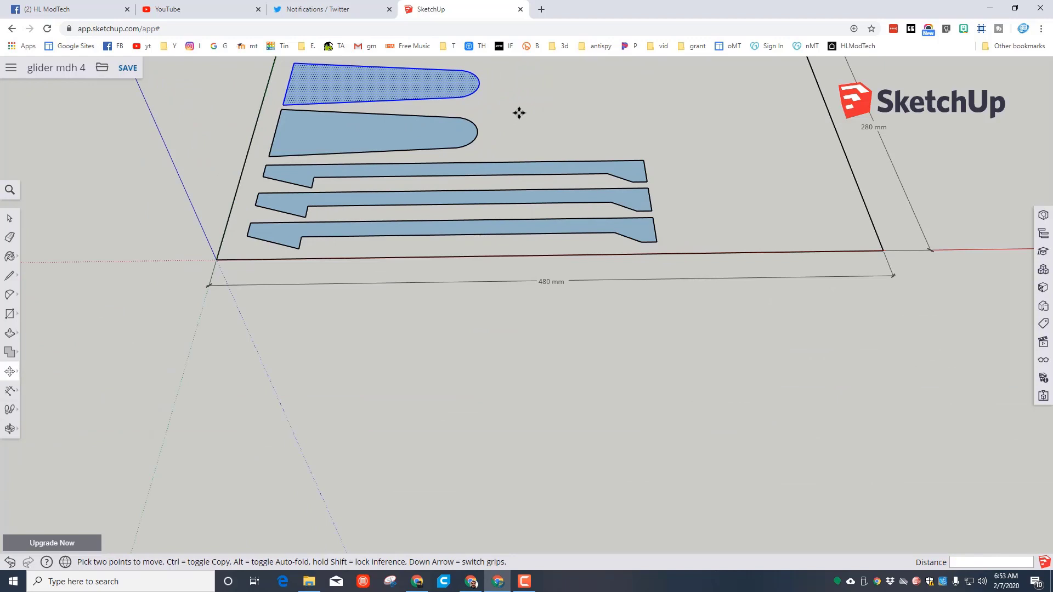
click(11, 315)
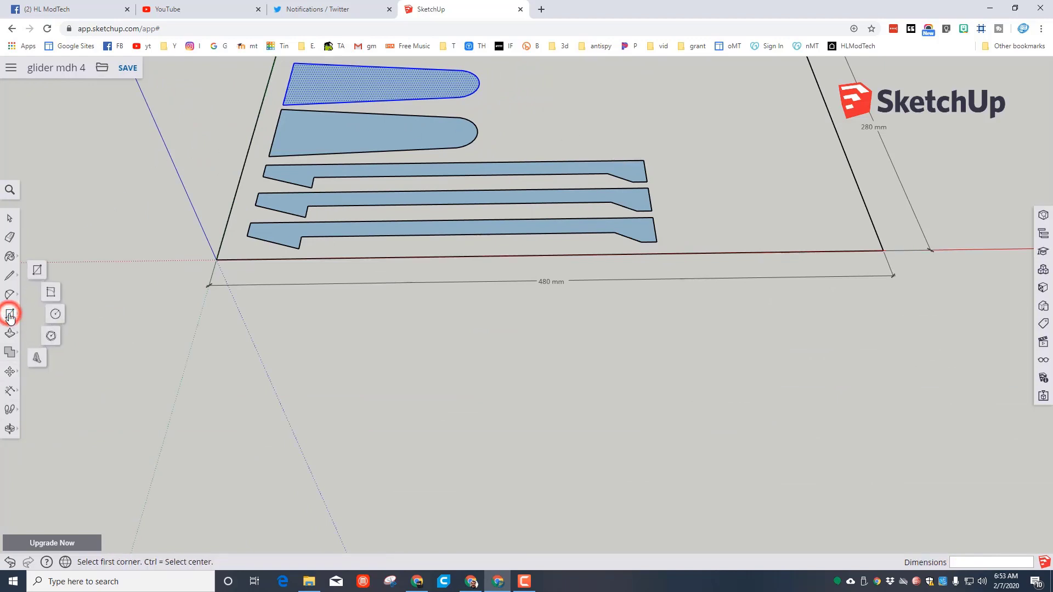
click(36, 270)
click(640, 153)
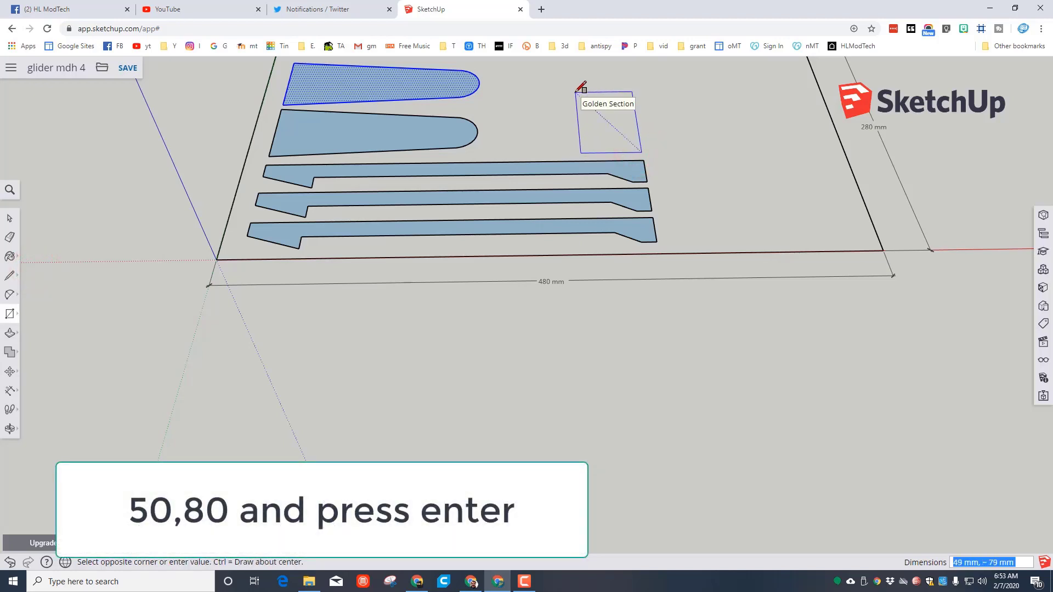
text(50)
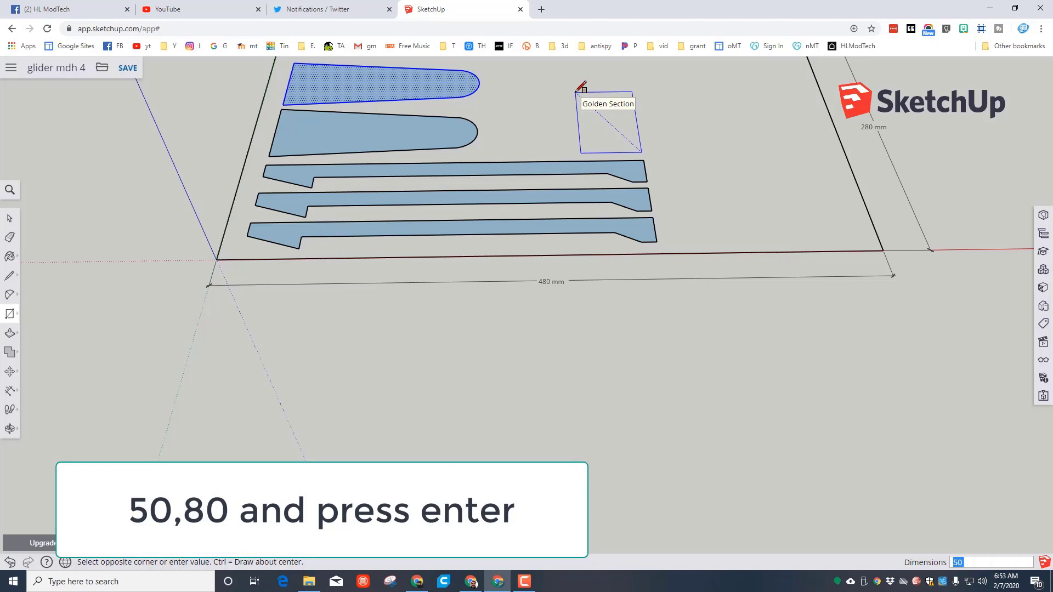
text(,80)
key(Return)
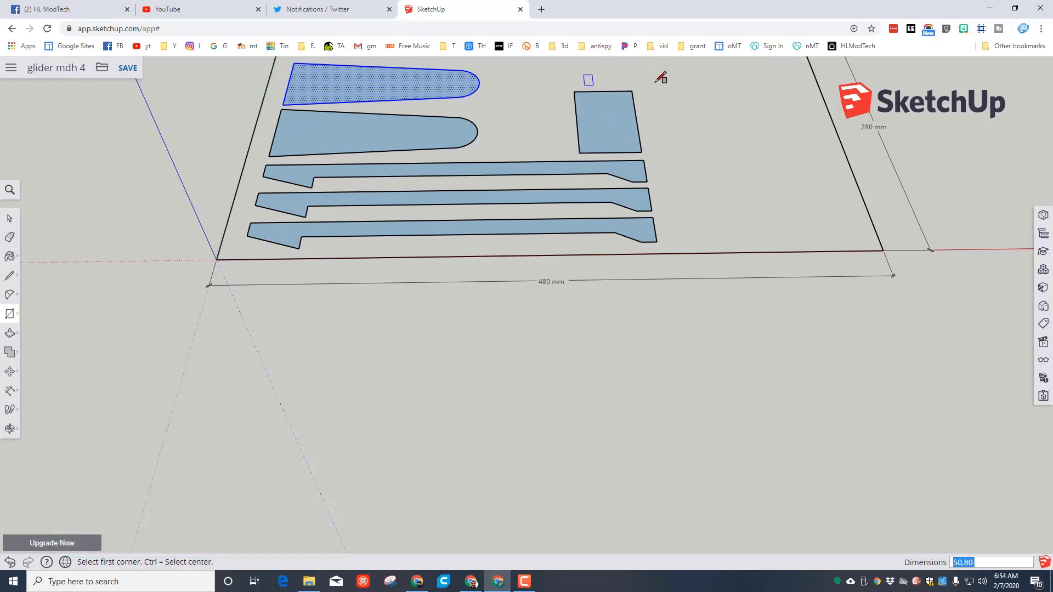
- Draw a diagonal across the 50 by 80 mm rectangle's corner, from its far edge's midpoint to halfway along its wing-side edge
click(12, 278)
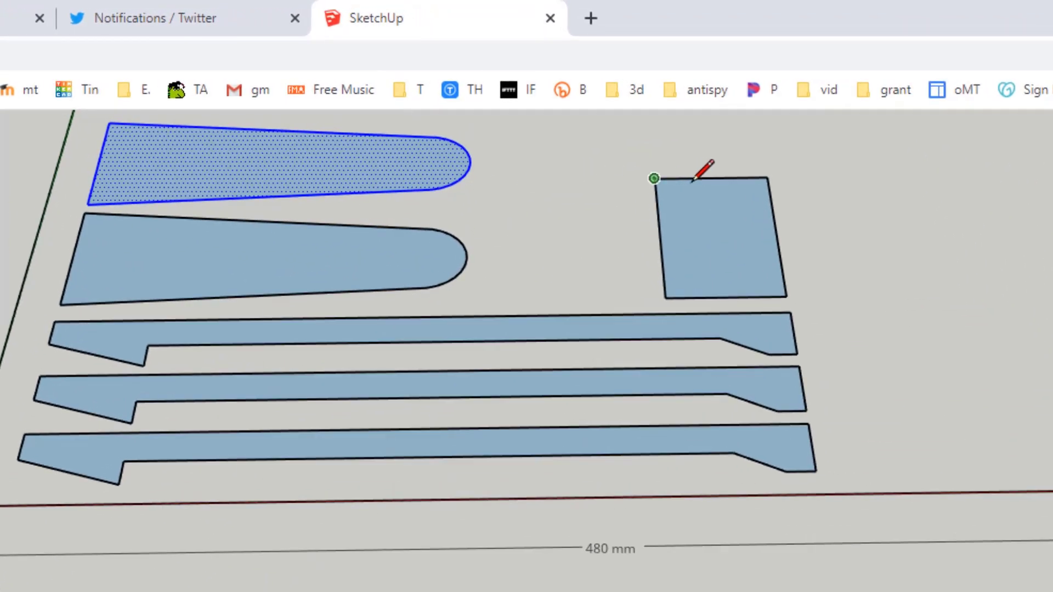
click(710, 177)
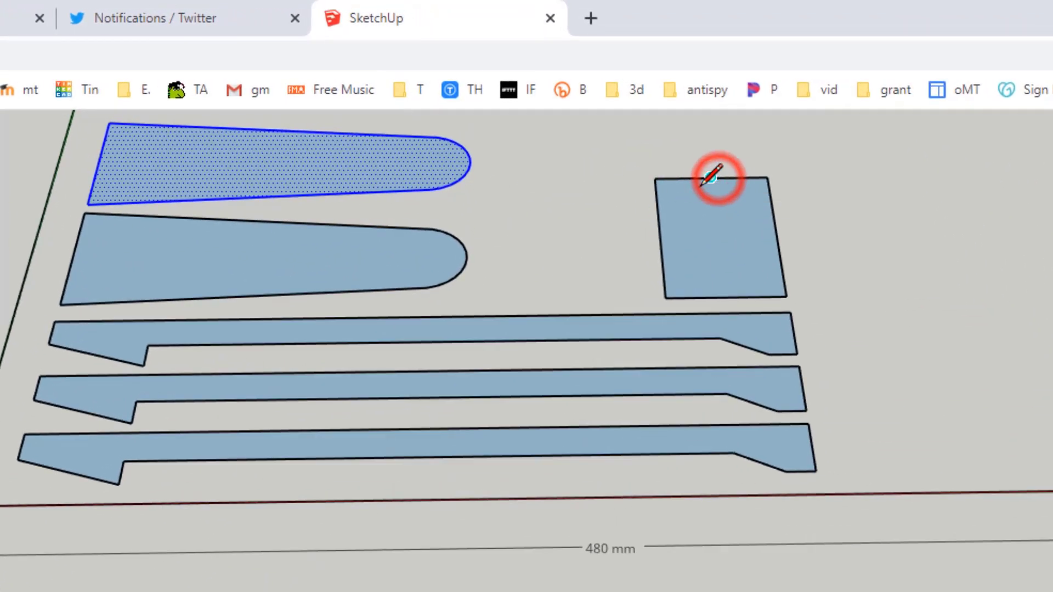
click(659, 236)
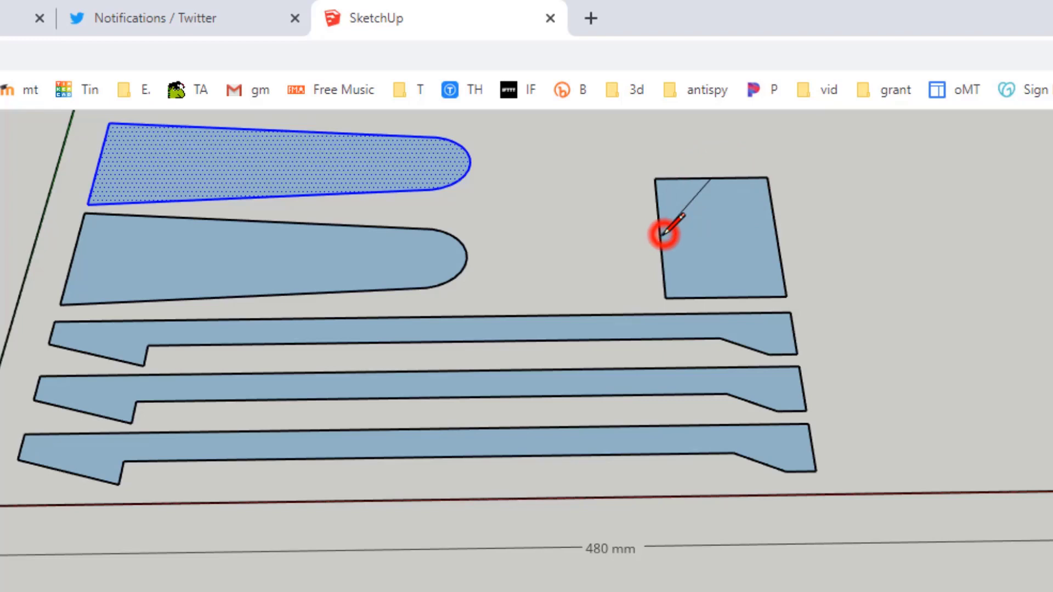
- Draw the matching second diagonal from the near edge's midpoint to the wing-side edge's midpoint, and erase the rectangle's two cut-off wing-side corners
click(725, 296)
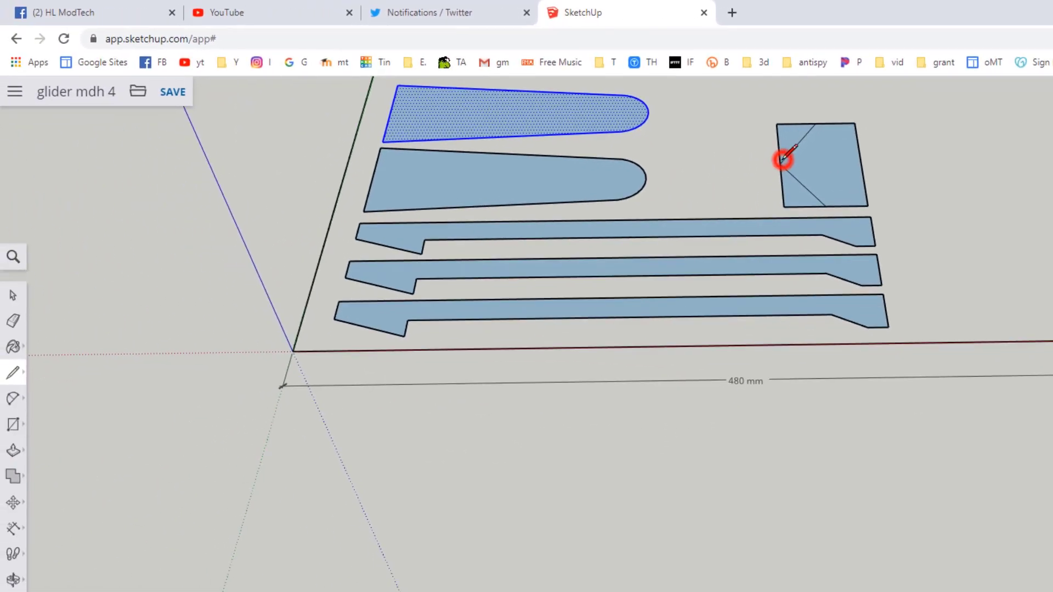
click(660, 238)
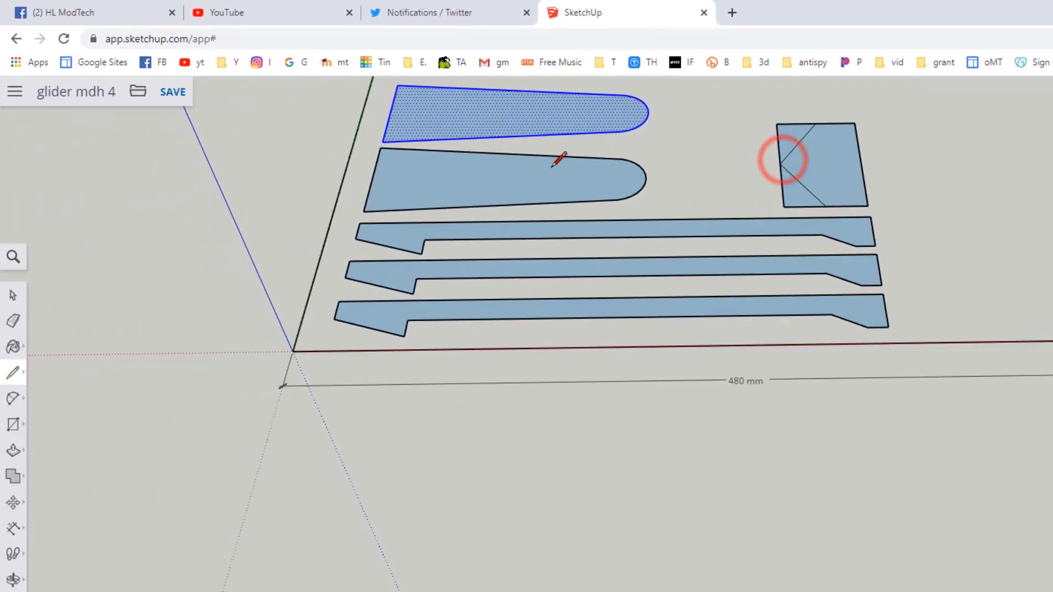
click(14, 321)
click(779, 132)
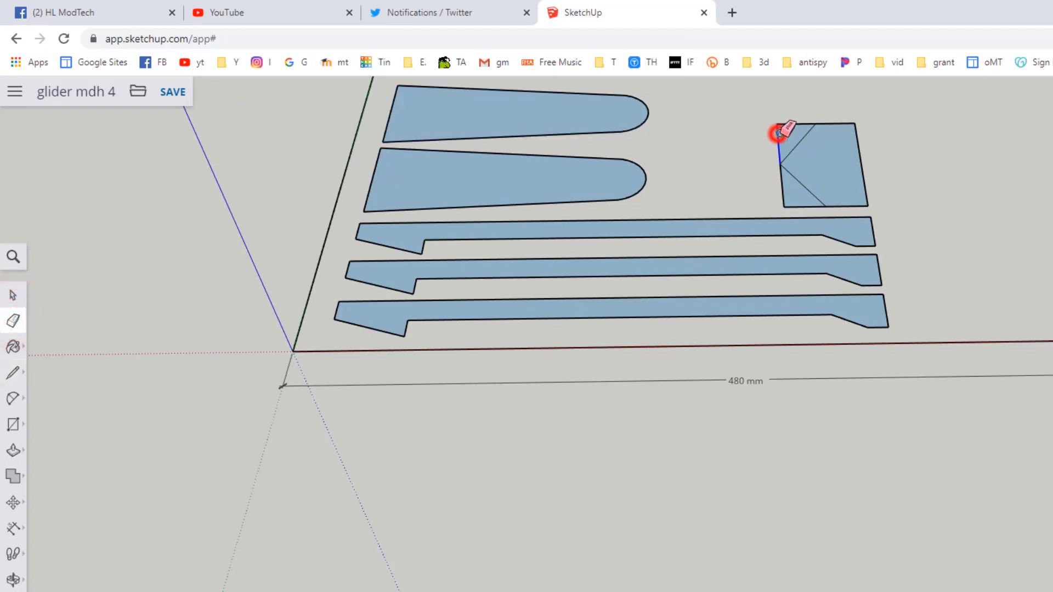
click(792, 124)
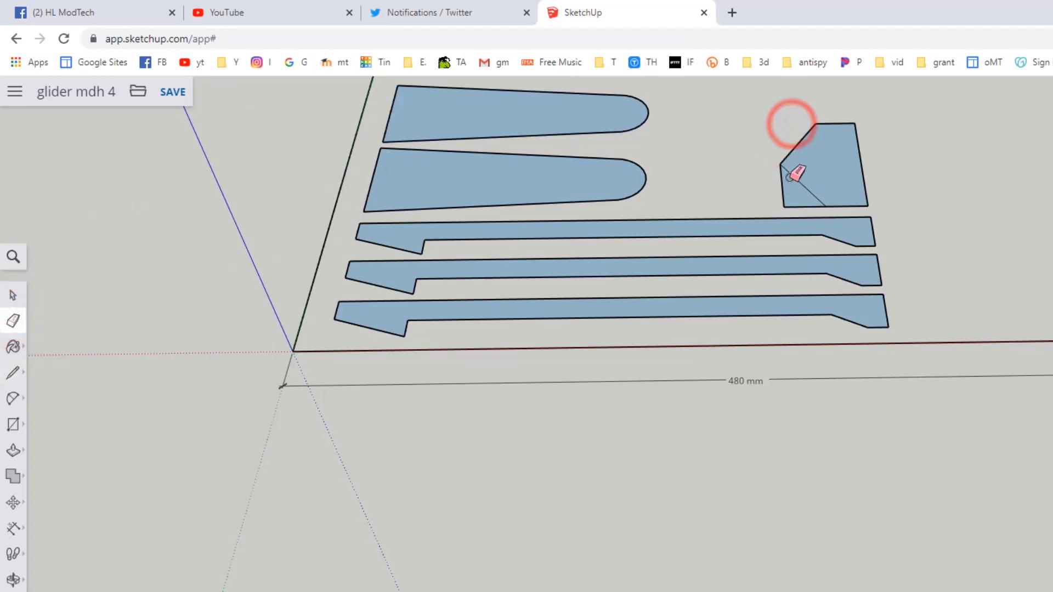
drag(781, 188, 798, 207)
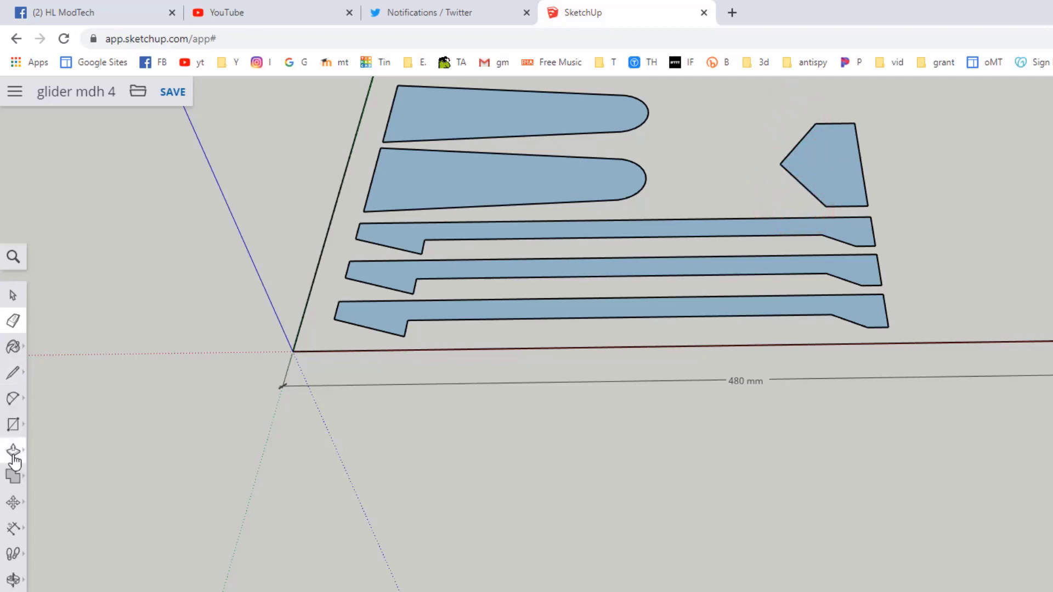
- Narrow the pointed tail piece by moving its long straight edge and then its pointed corner inward along the red axis
click(12, 500)
click(52, 467)
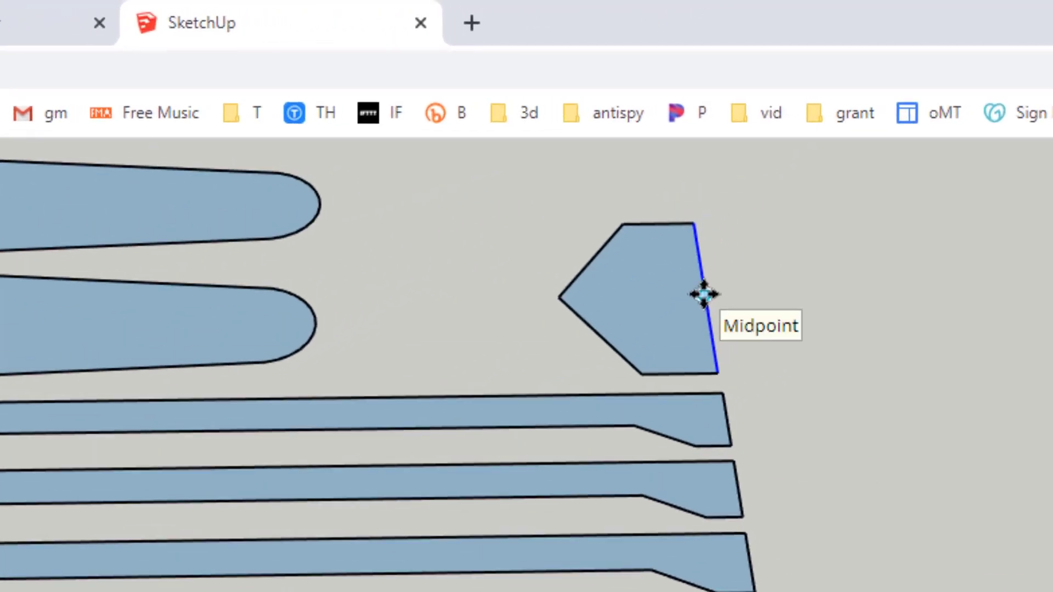
click(704, 295)
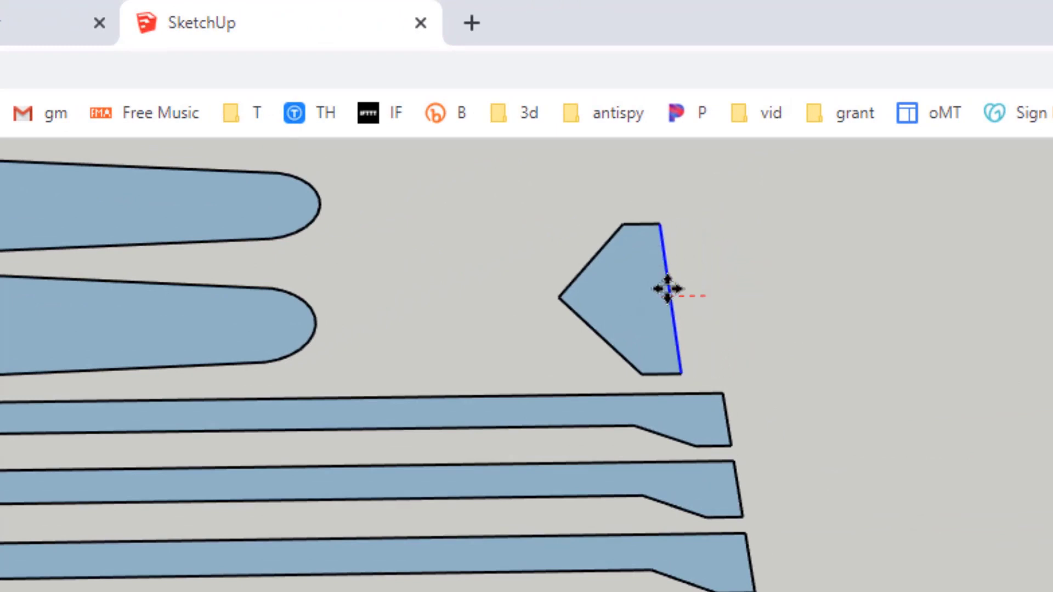
click(663, 291)
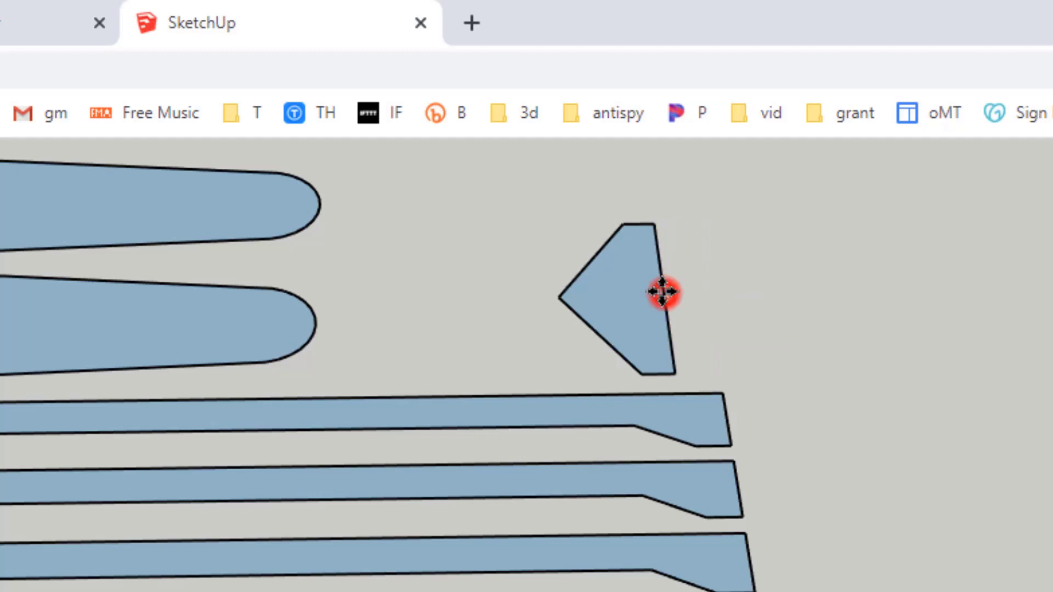
scroll(564, 299, up, 3)
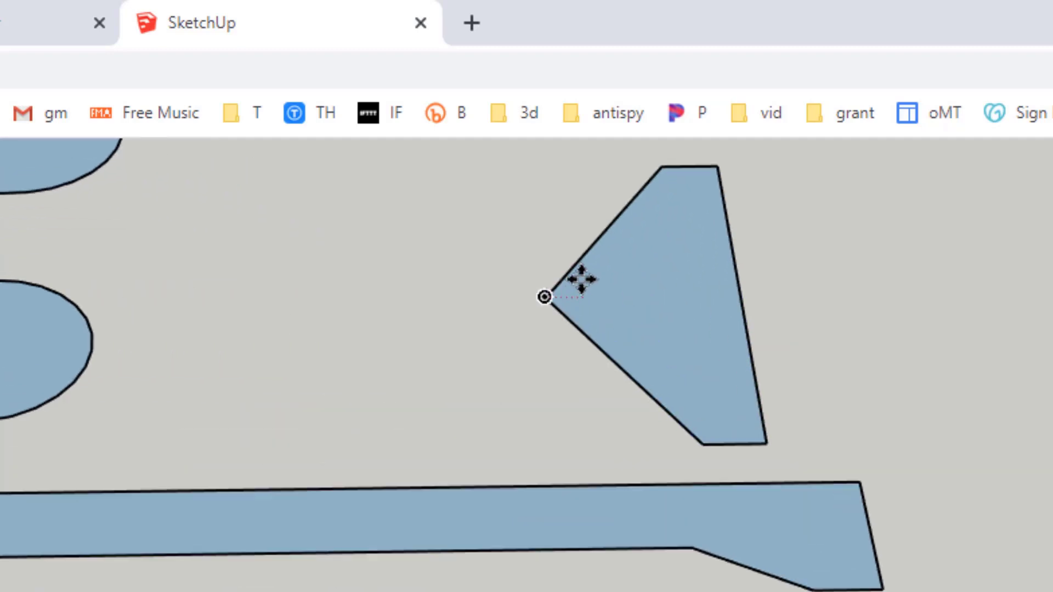
click(544, 298)
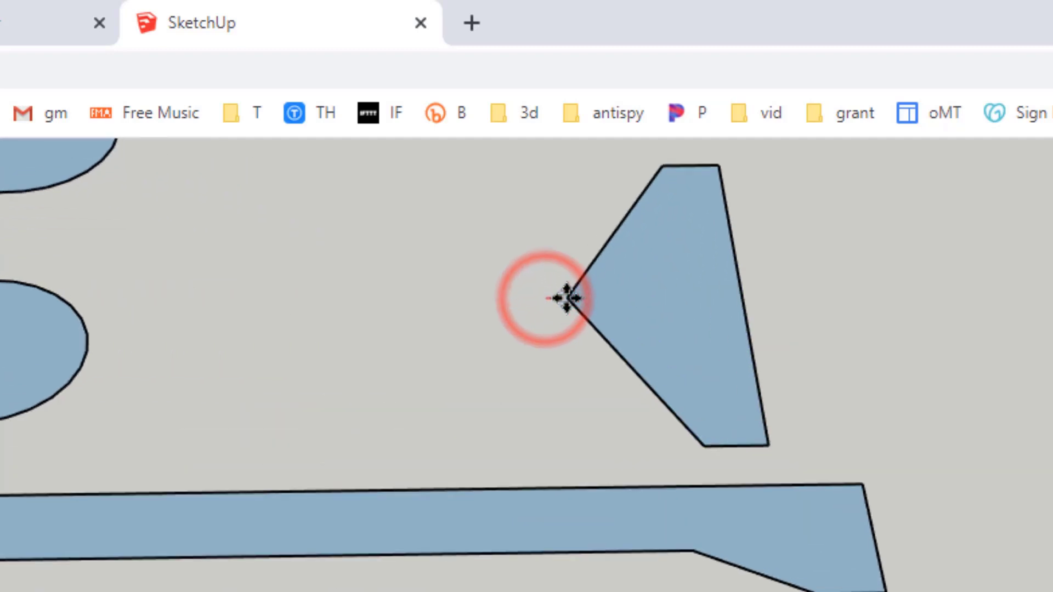
click(596, 299)
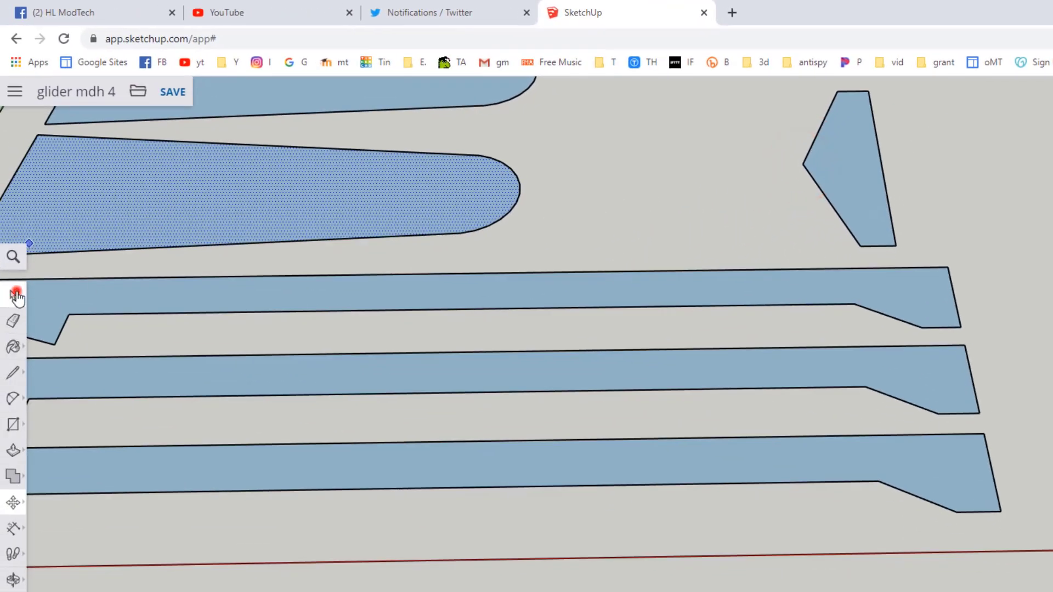
- Move the whole pointed tail piece with its edges along the red axis until it nearly lines up with the fuselages' tail ends
click(16, 296)
double_click(843, 171)
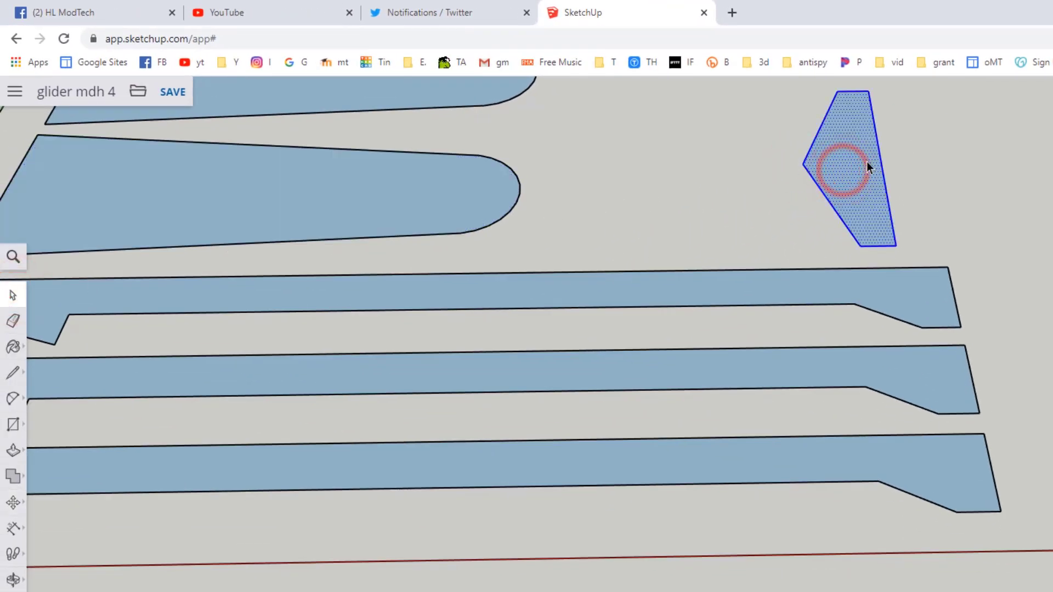
click(12, 502)
click(55, 469)
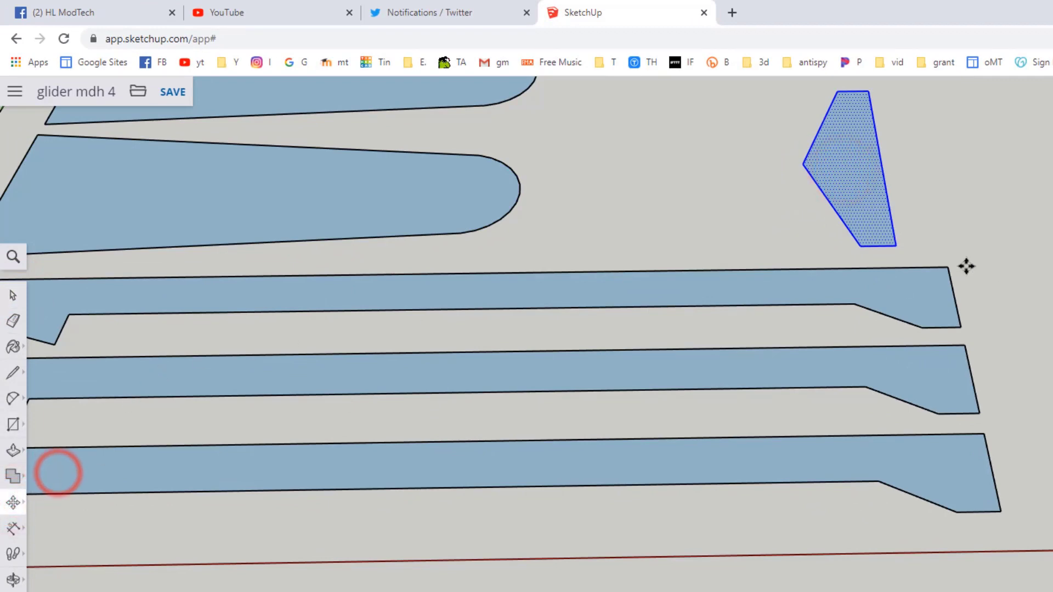
click(898, 245)
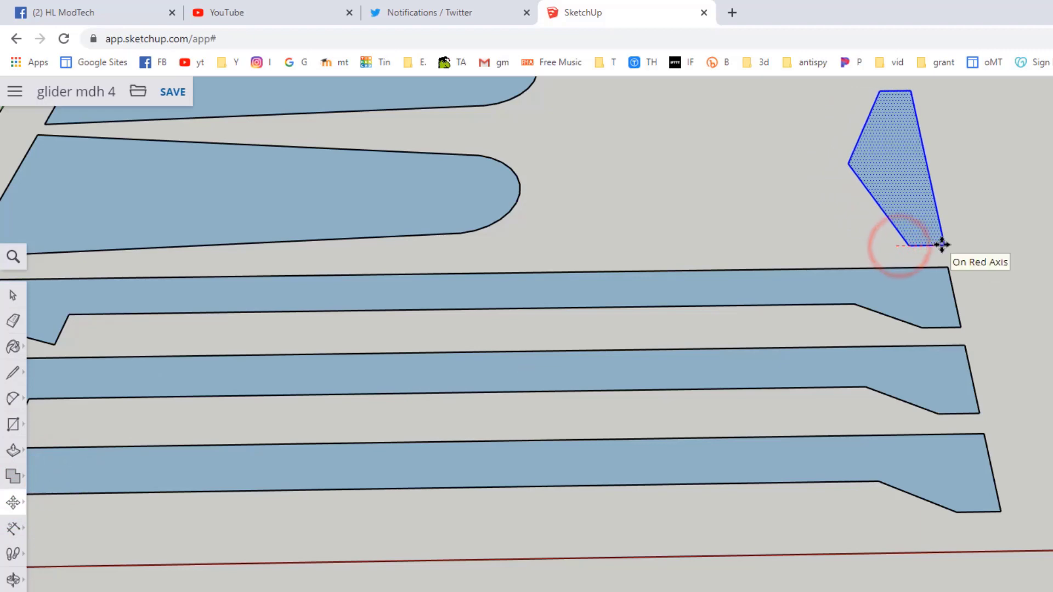
click(942, 245)
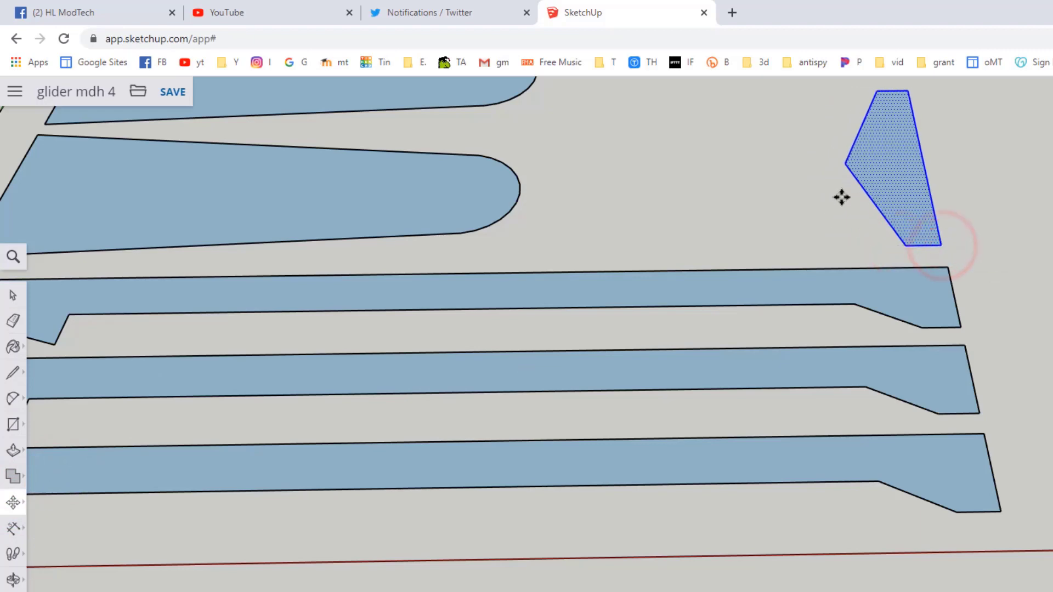
- Draw a 25 by 50 mm rectangle between the wing tips and the pointed tail piece
scroll(793, 144, down, 2)
key(r)
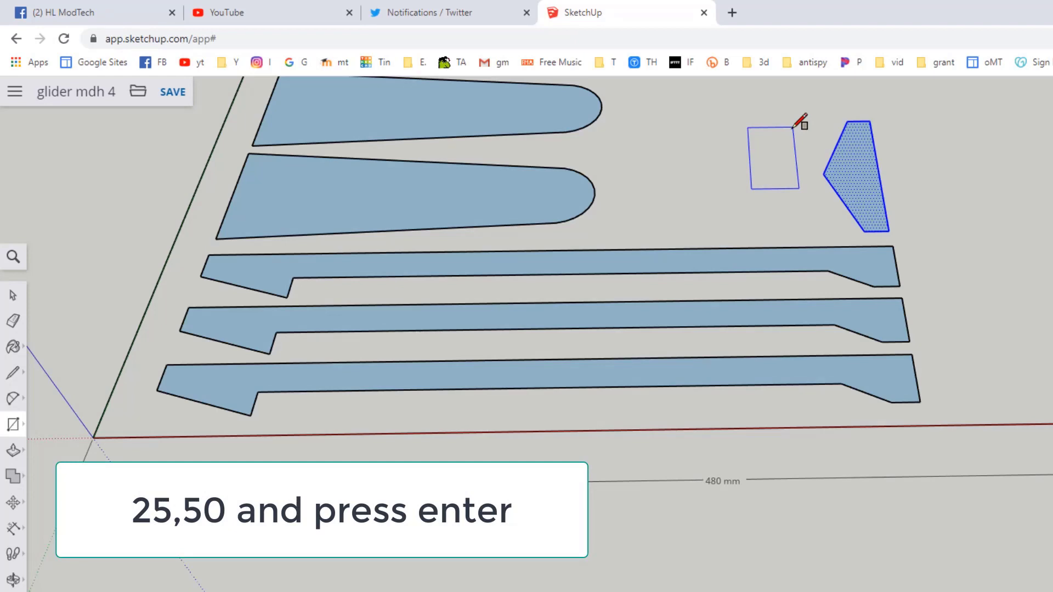
text(25,50)
key(Return)
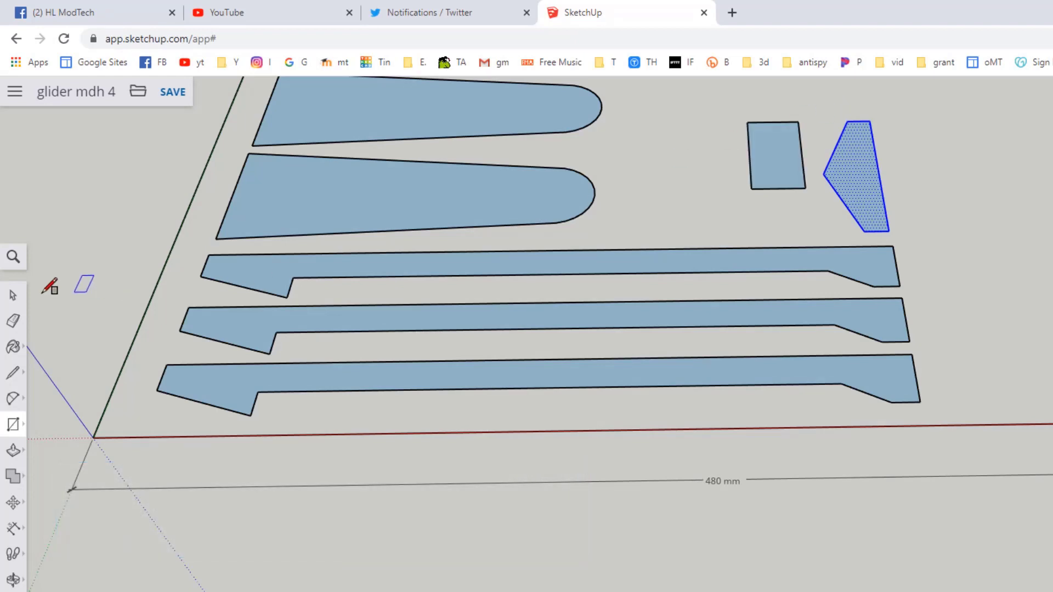
- Cut off the small rectangle's far wing-side corner with a line from the far edge's midpoint to the wing-side edge, erasing the corner's outer edges
click(12, 370)
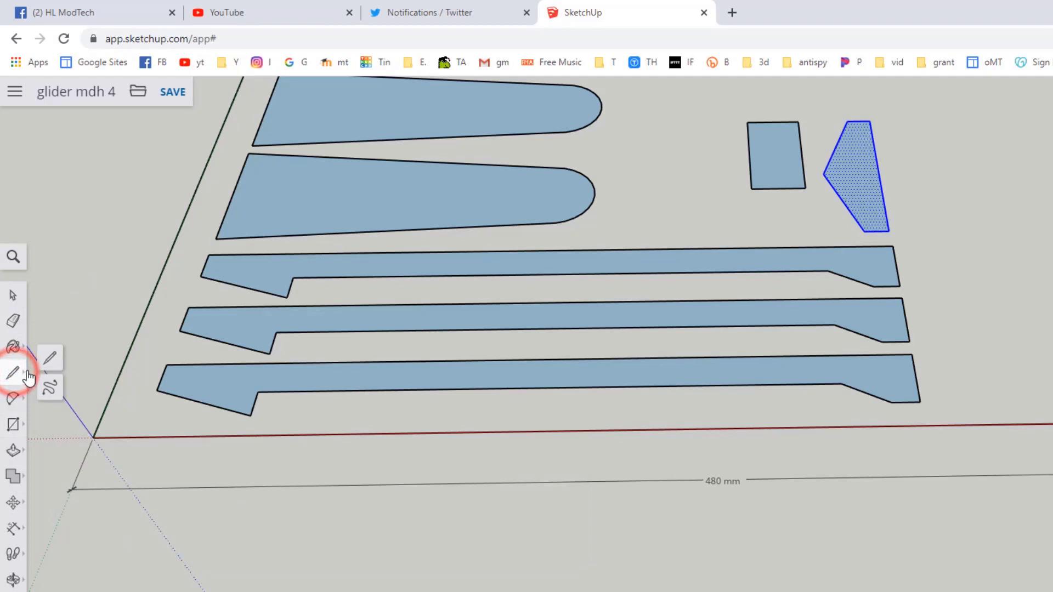
click(50, 362)
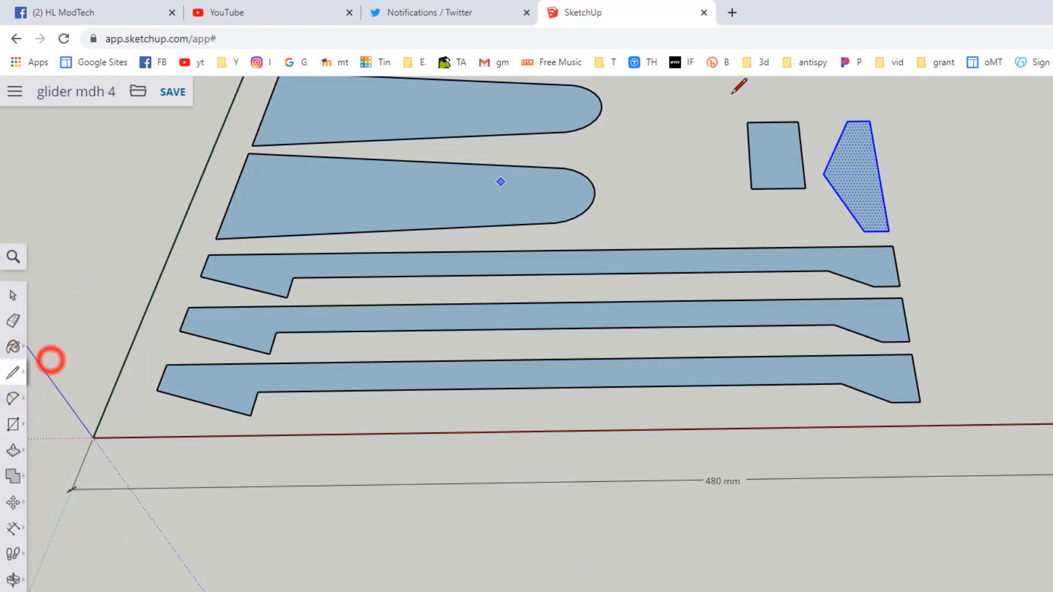
click(772, 121)
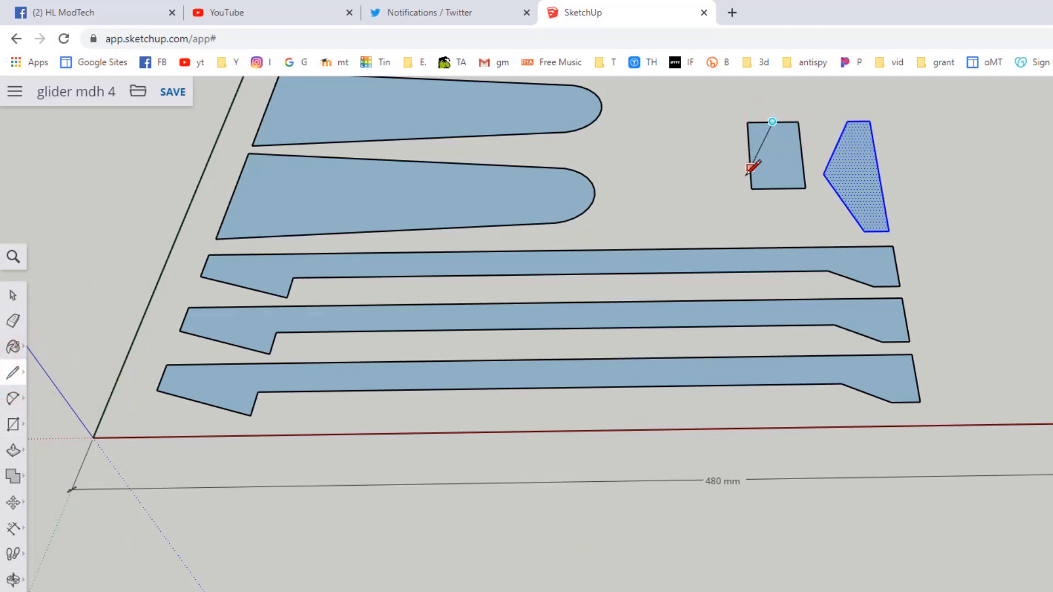
click(750, 167)
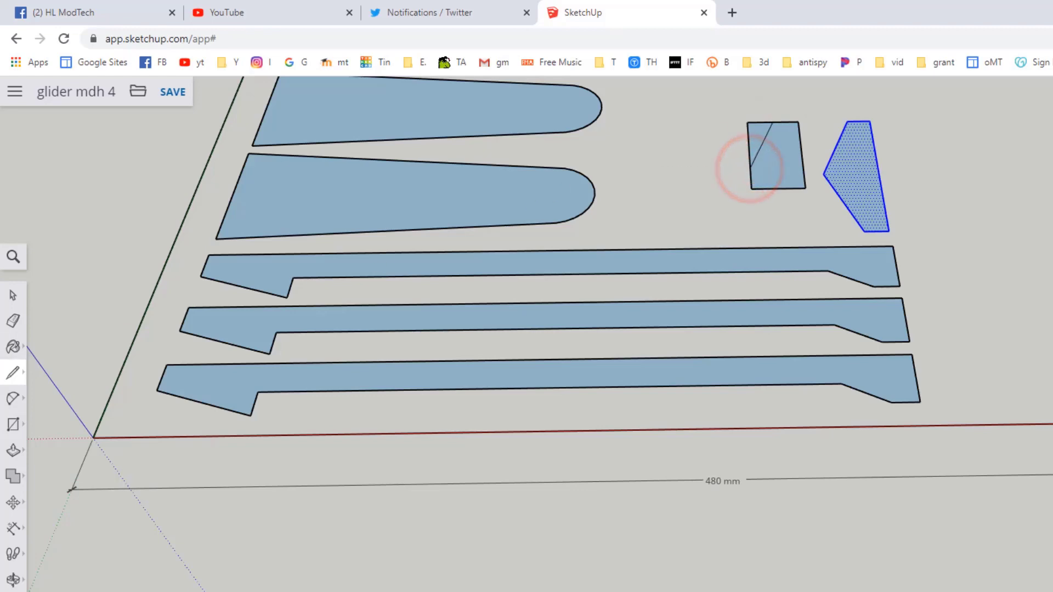
click(16, 321)
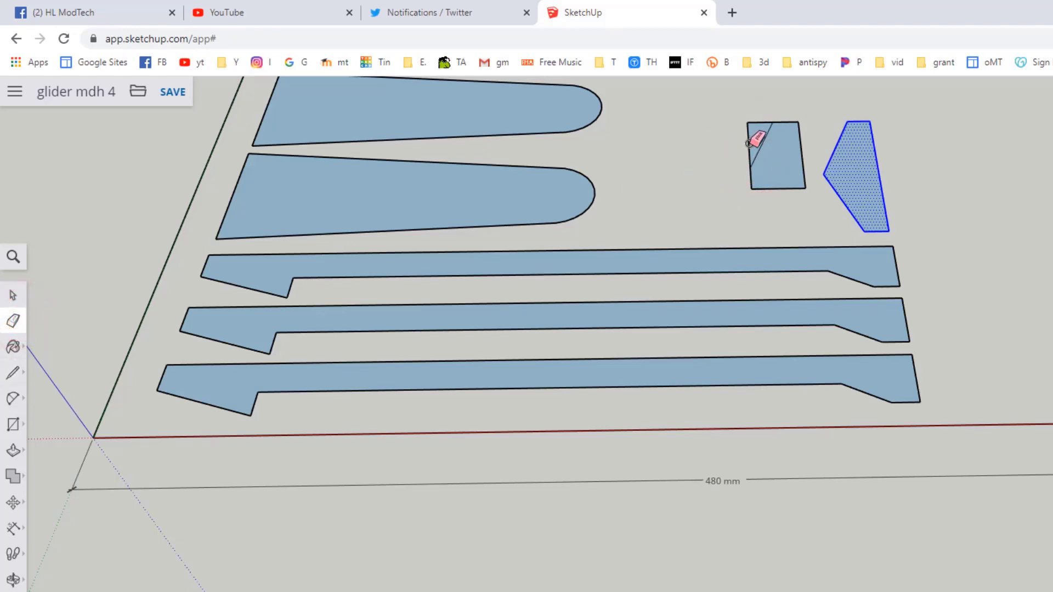
drag(749, 144, 754, 119)
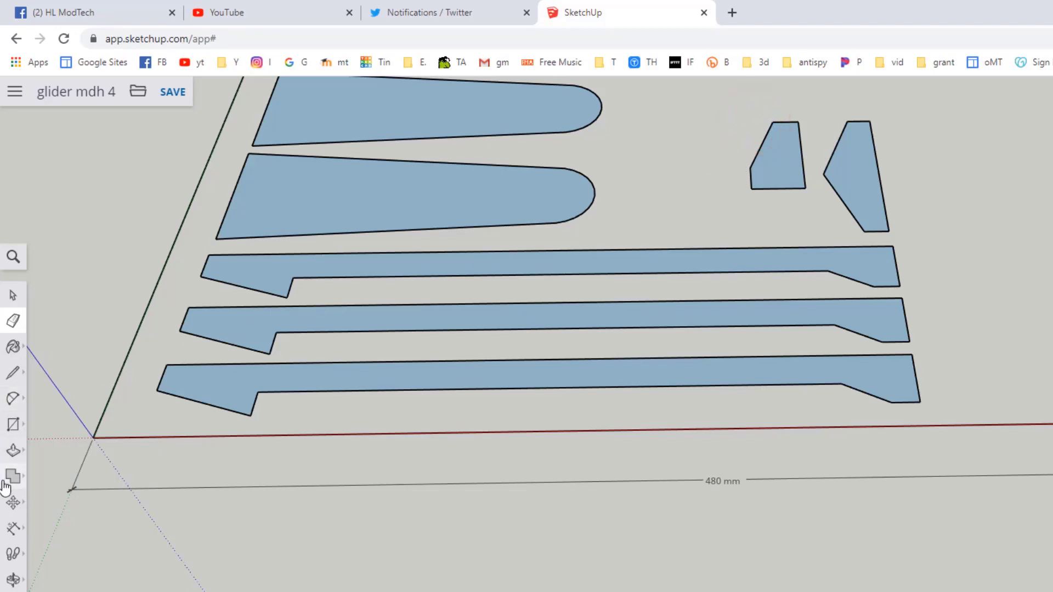
- Shrink the small fin by moving its wing-side edge inward along the red axis and its far edge inward along the green axis
click(16, 504)
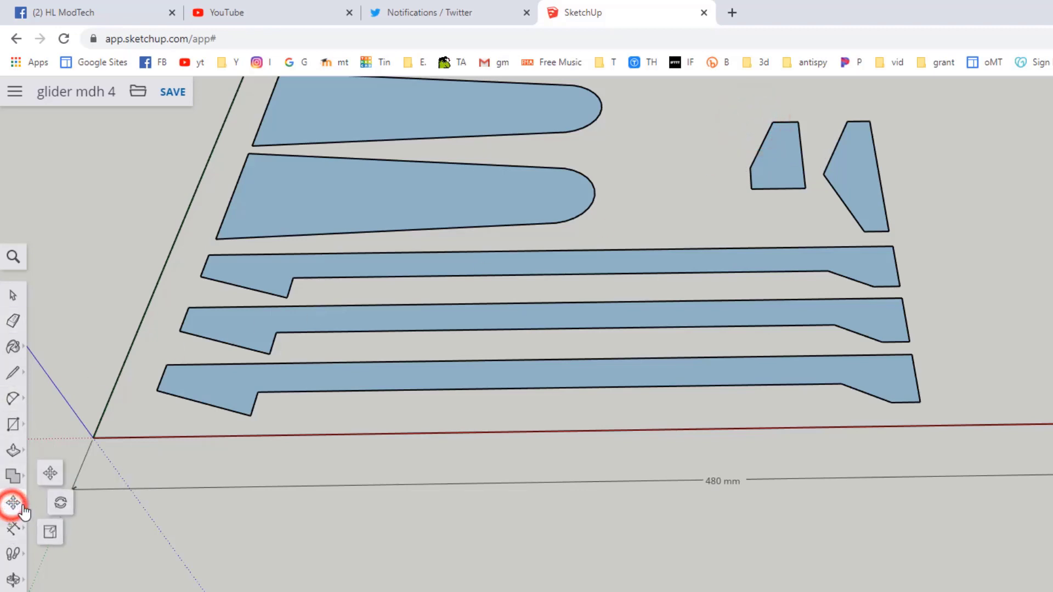
click(50, 472)
scroll(752, 178, up, 4)
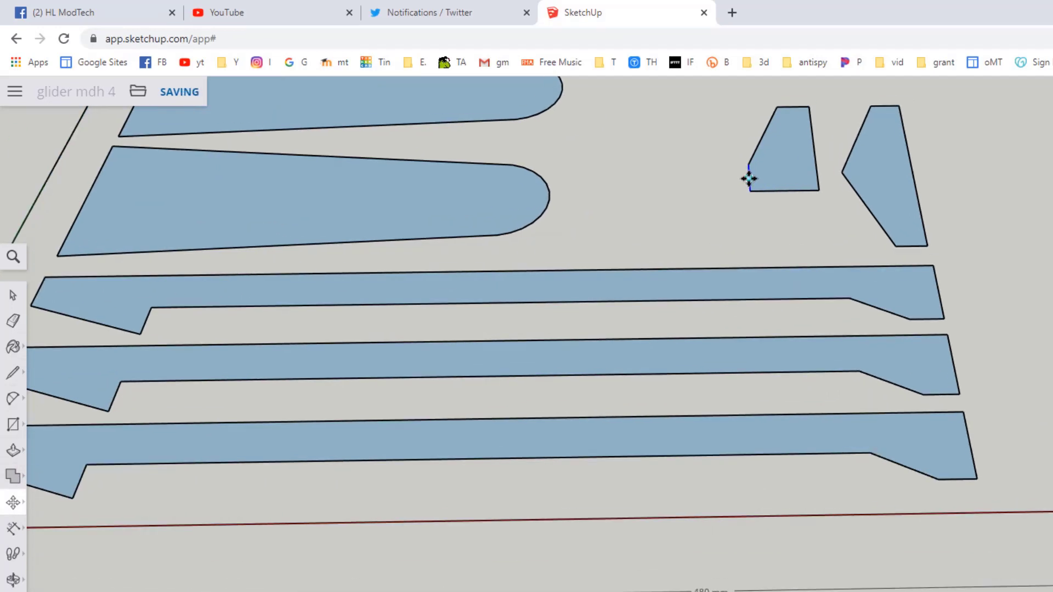
click(748, 177)
click(763, 180)
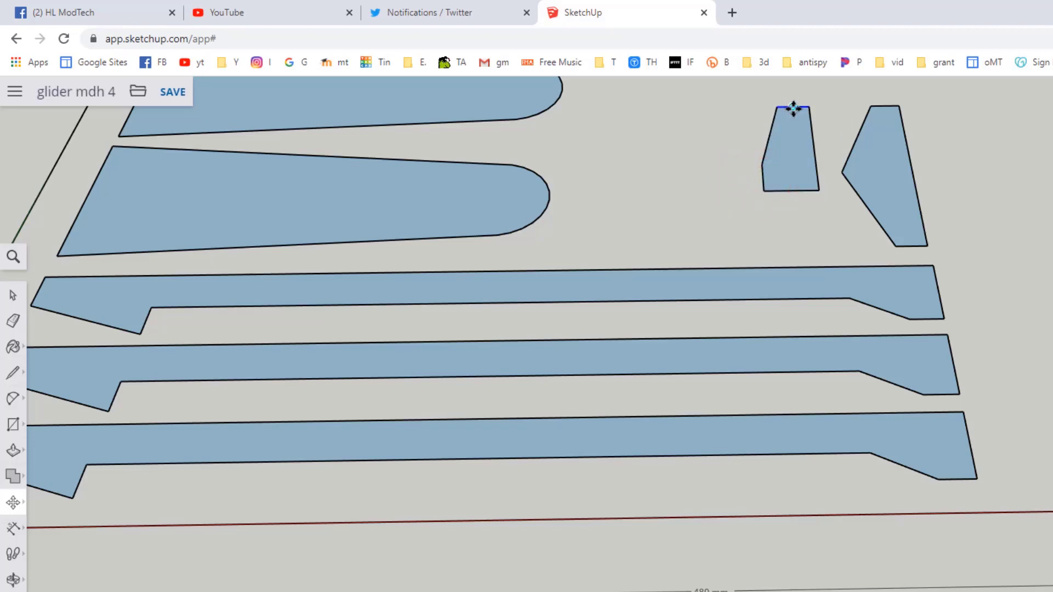
click(793, 109)
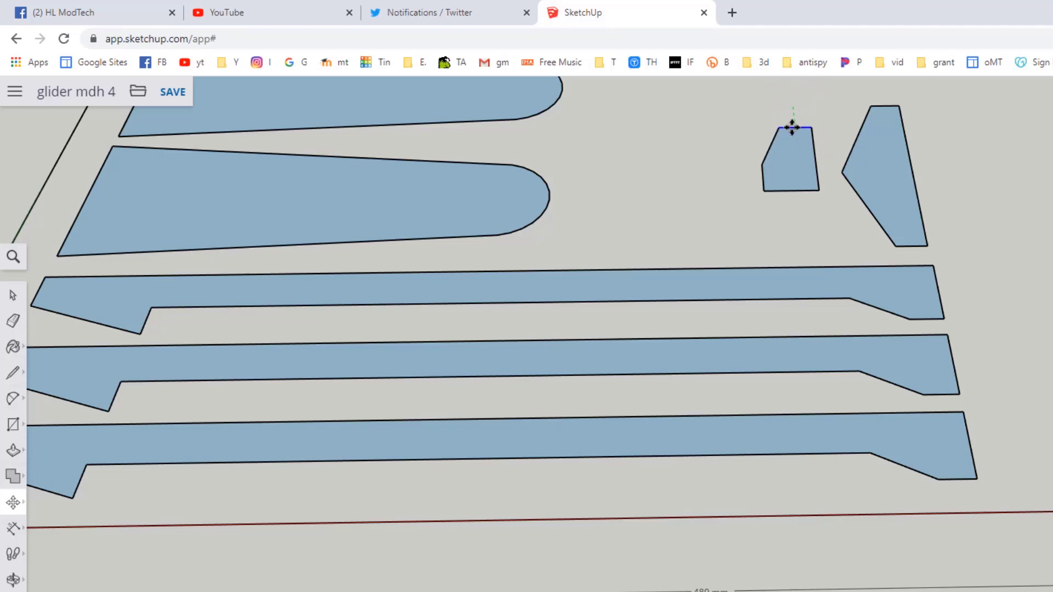
click(793, 128)
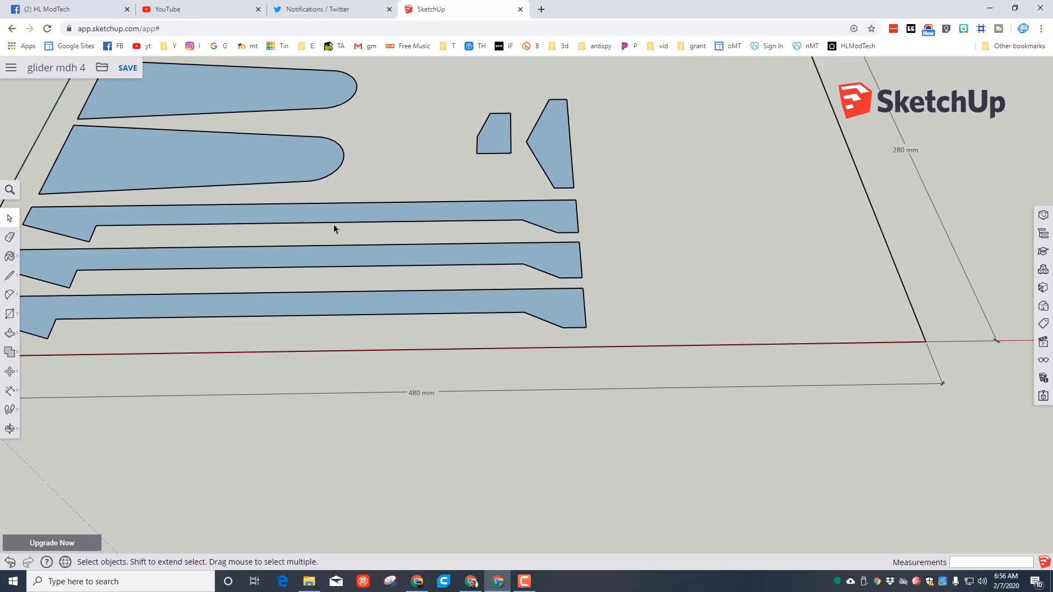
- Delete the 480 by 280 mm sheet outline together with its two dimensions
scroll(290, 221, down, 3)
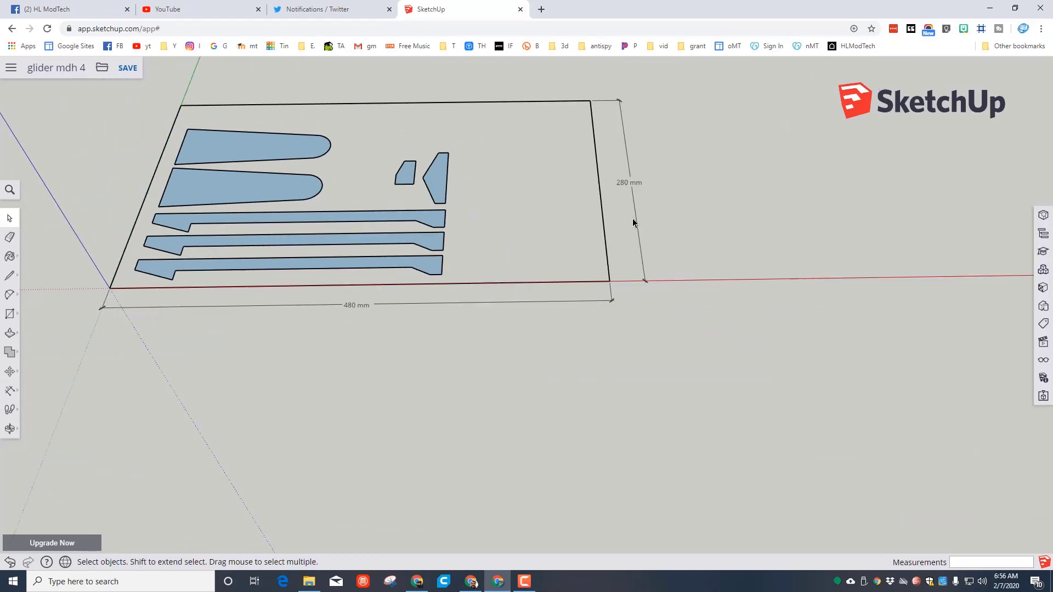
drag(767, 163, 536, 352)
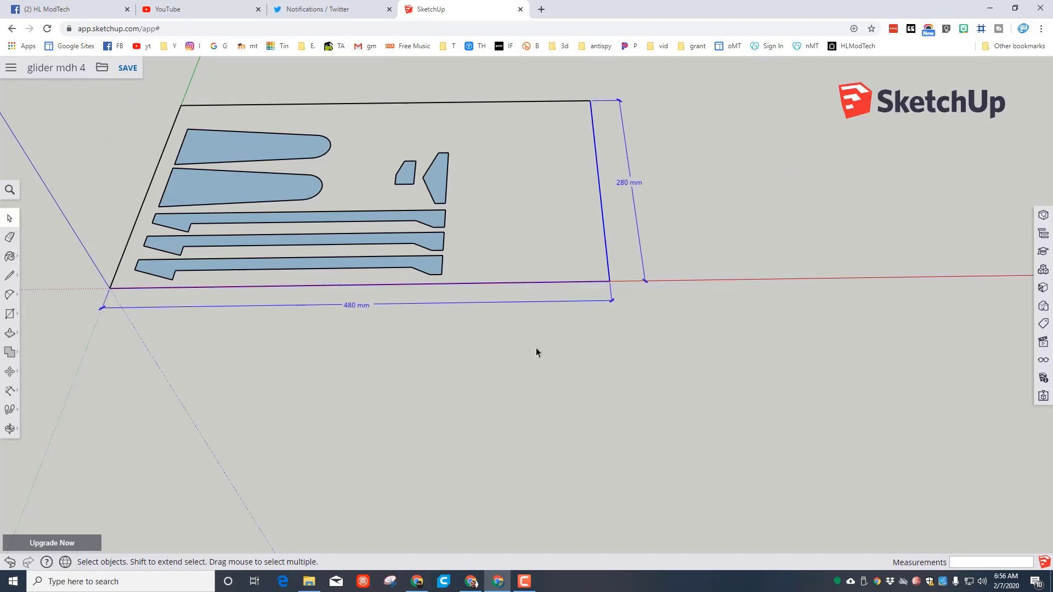
key(Delete)
drag(274, 68, 140, 119)
key(Delete)
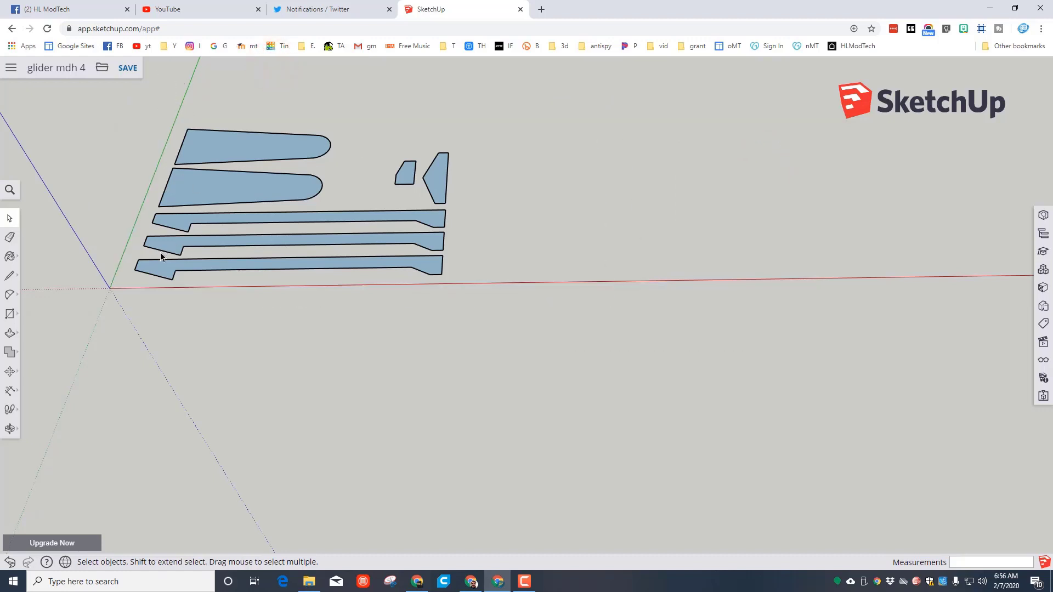
- Push/Pull the fuselage nearest the red axis up to a thickness of 4 mm
scroll(318, 244, up, 3)
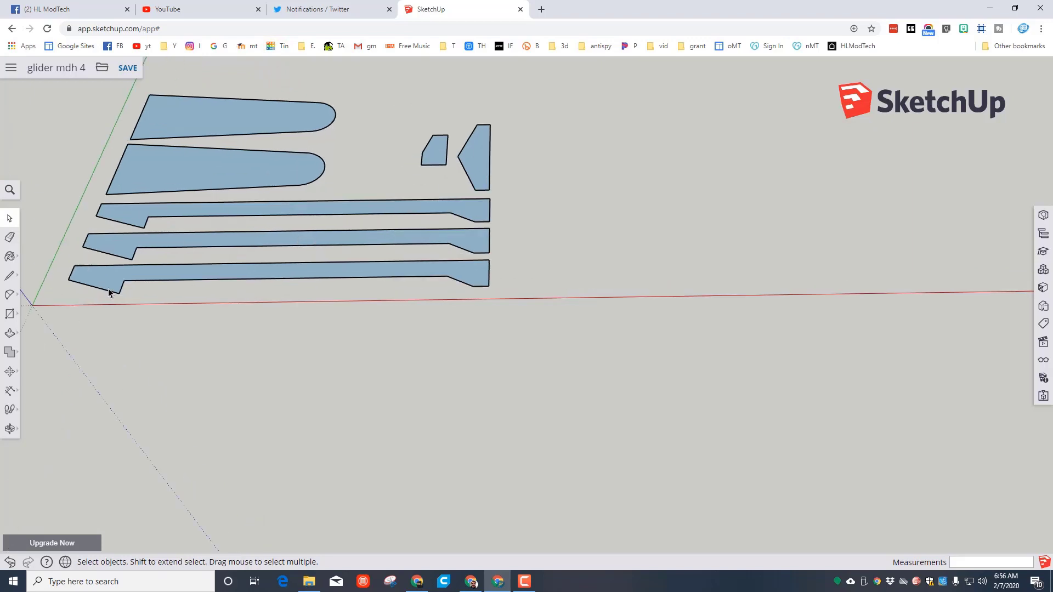
click(10, 333)
click(37, 311)
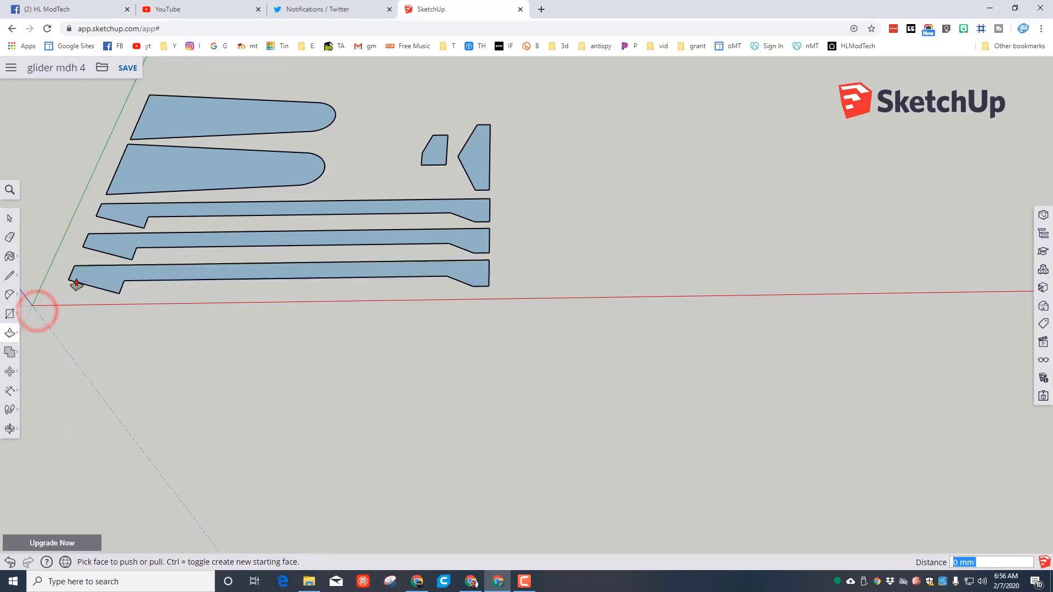
click(107, 280)
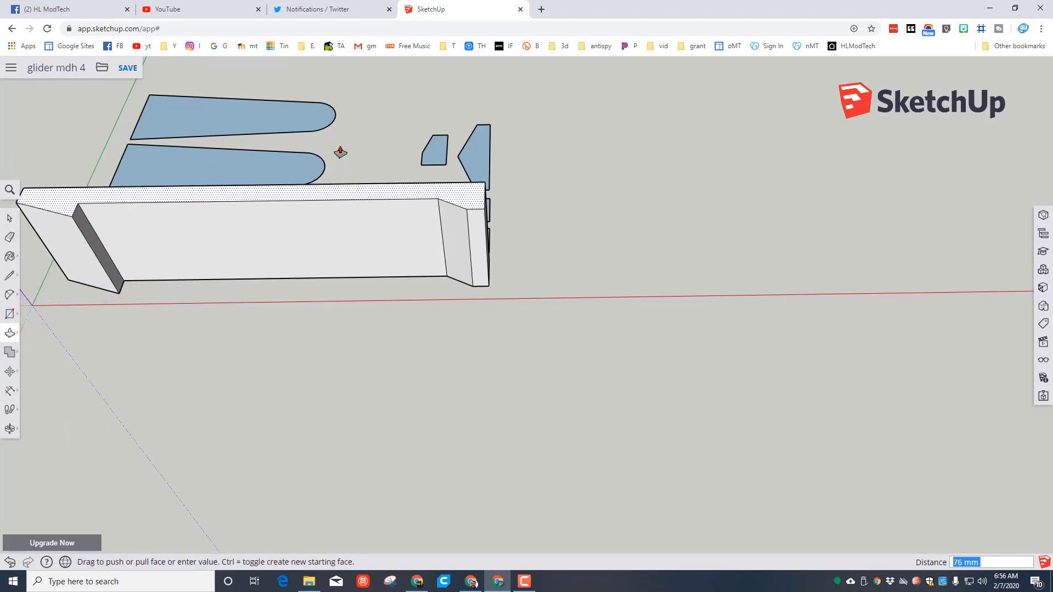
key(Return)
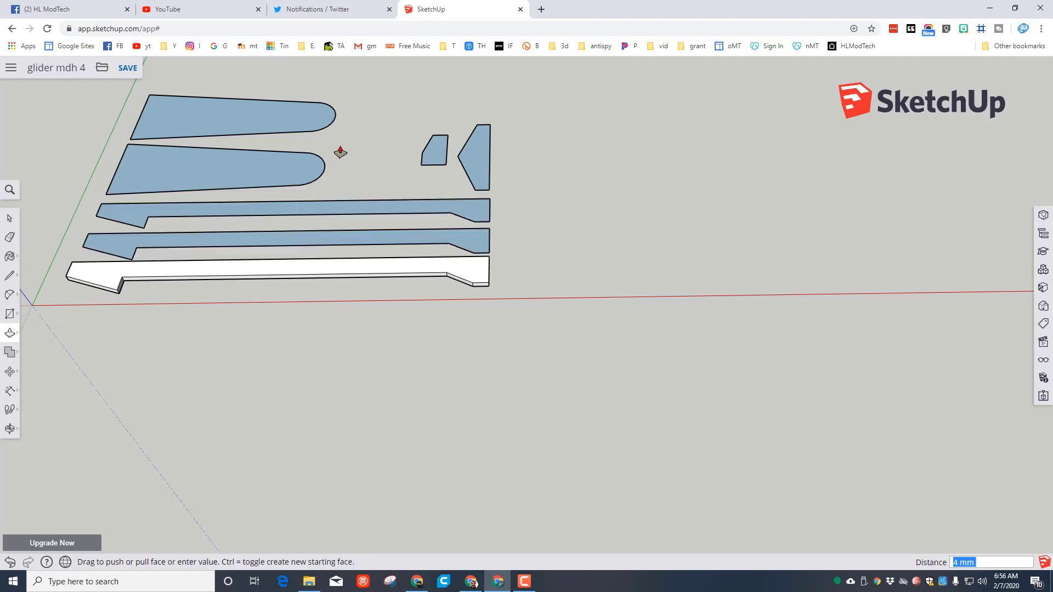
- Push/Pull the middle and far fuselages up to the same thickness as the fuselage nearest the red axis
click(124, 243)
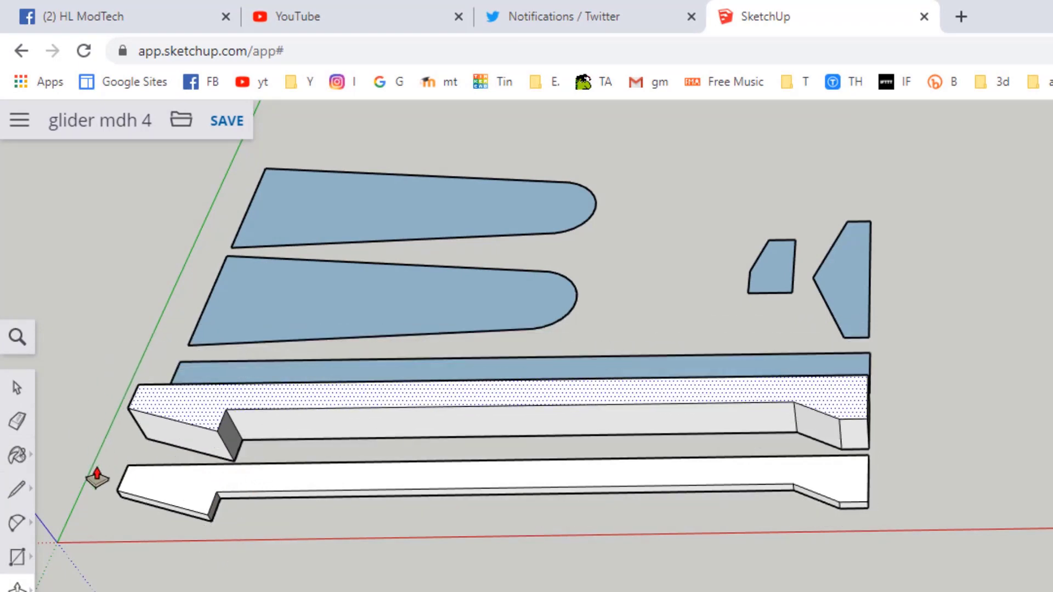
click(117, 490)
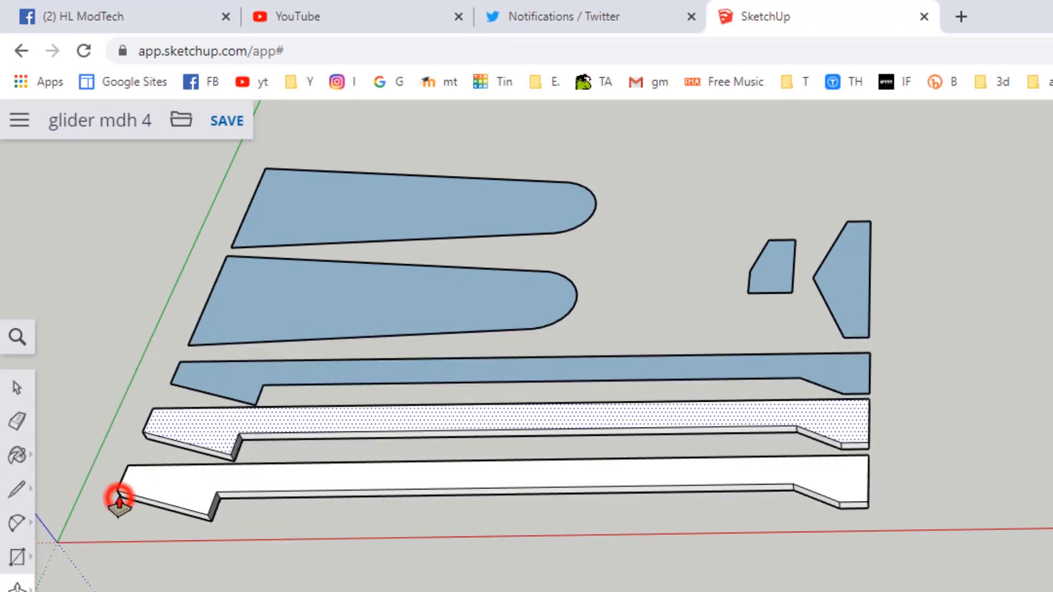
click(221, 382)
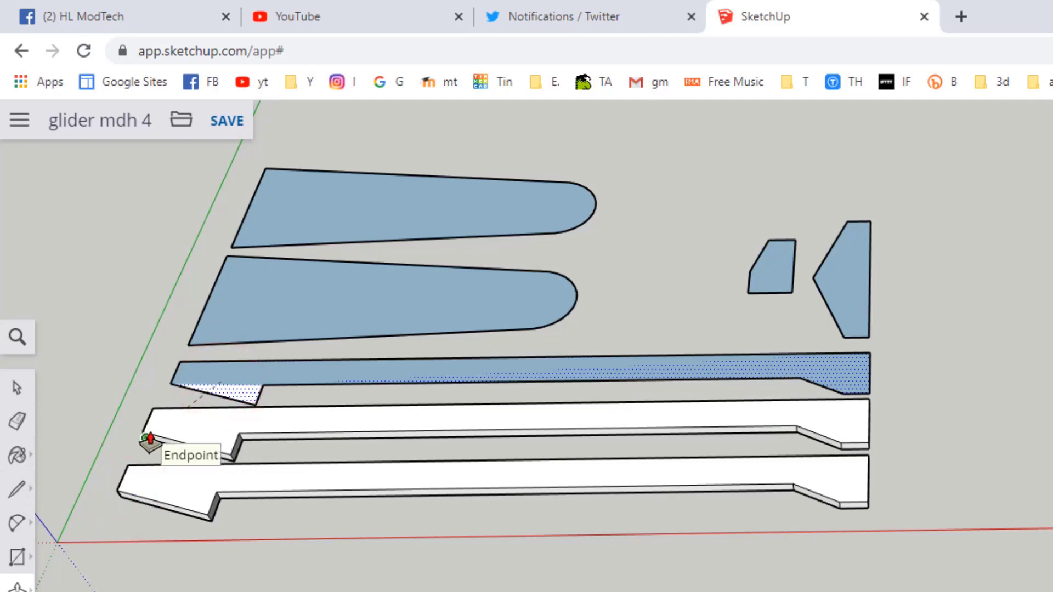
click(143, 431)
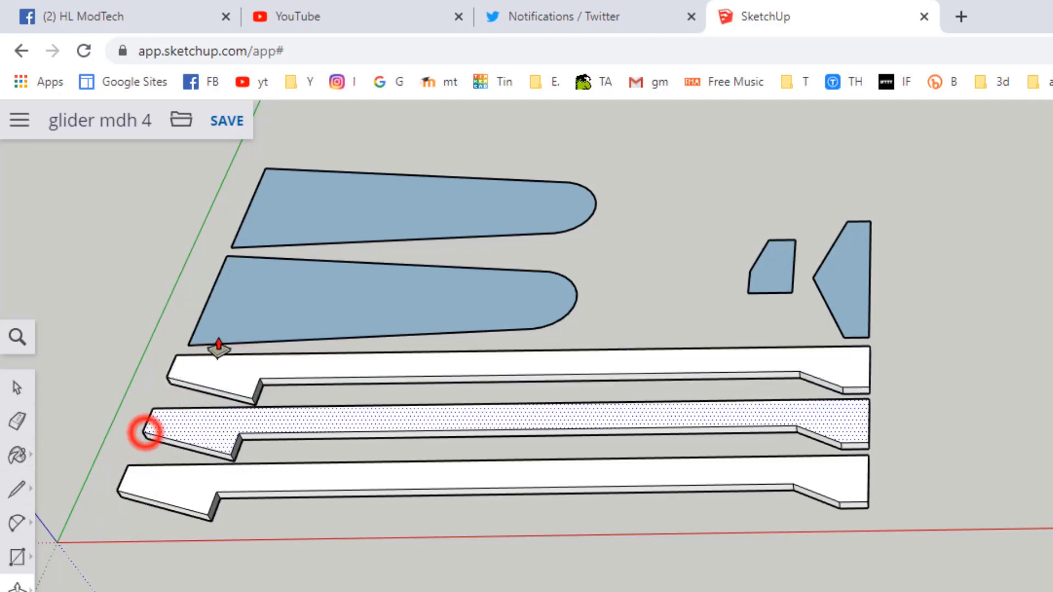
- Push/Pull both rounded wings up to match the thickness of the extruded fuselages
click(252, 301)
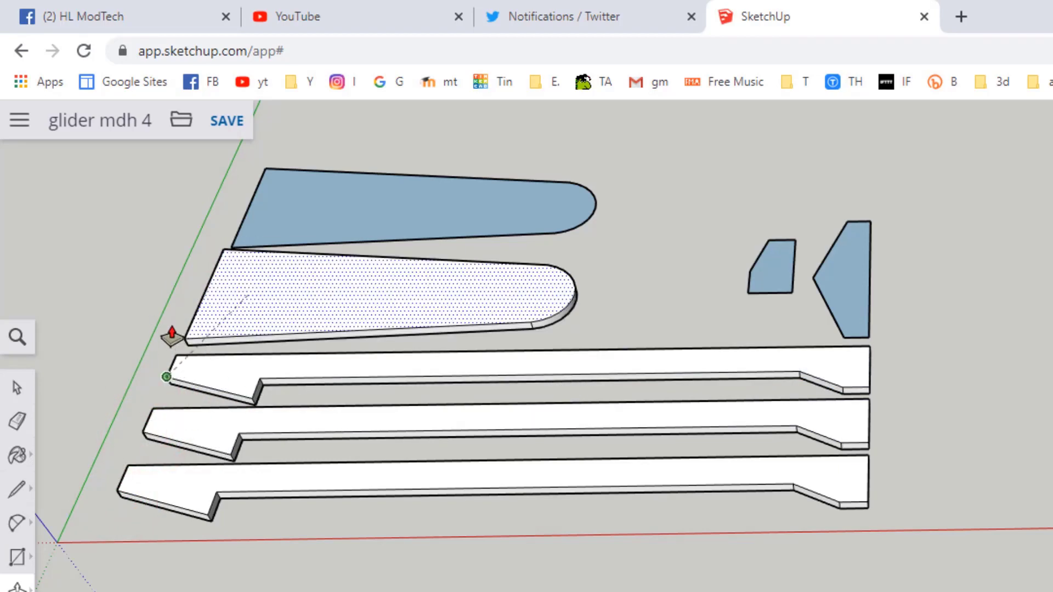
click(91, 423)
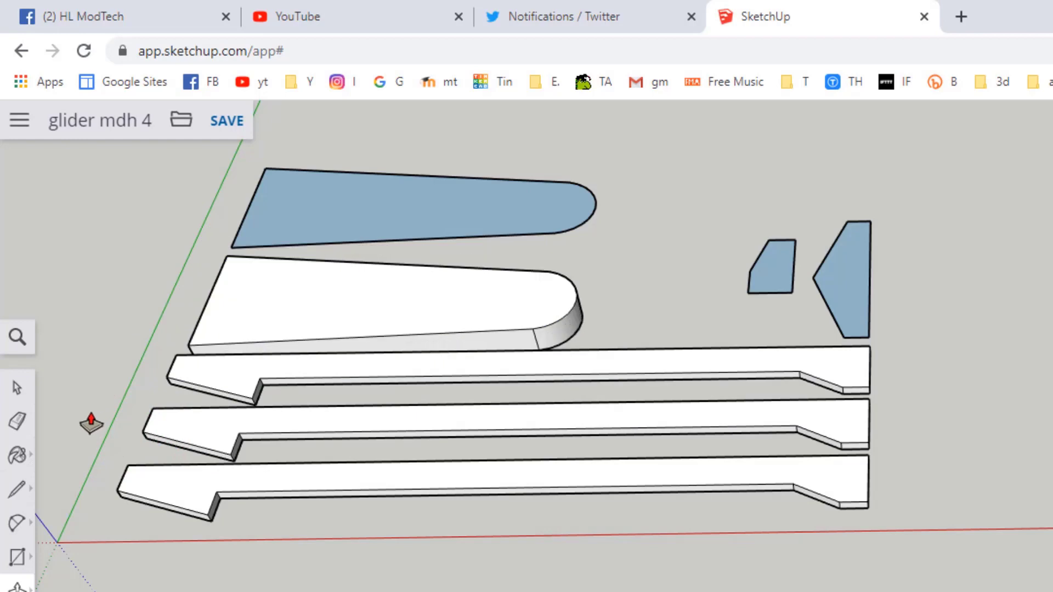
click(117, 489)
click(294, 218)
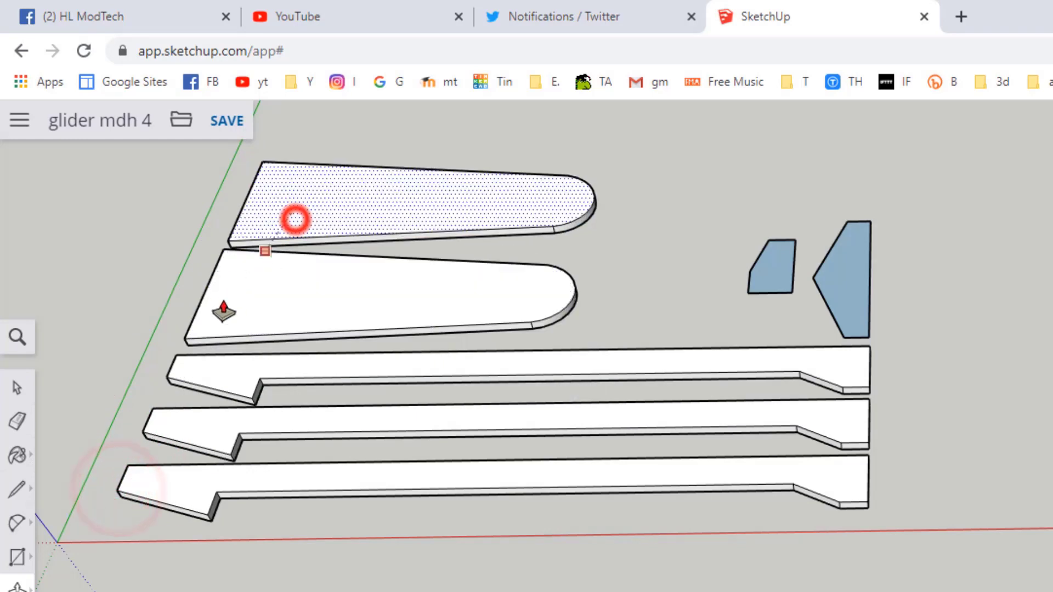
click(187, 345)
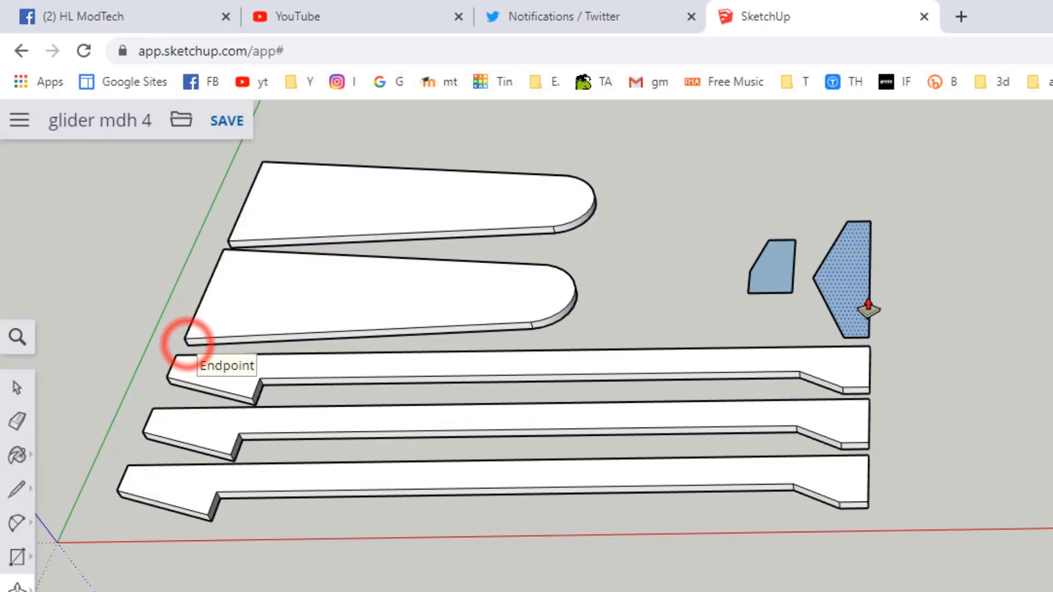
- Push/Pull the small fin and the tailplane up to the same thickness as the other extruded parts
click(782, 282)
click(187, 339)
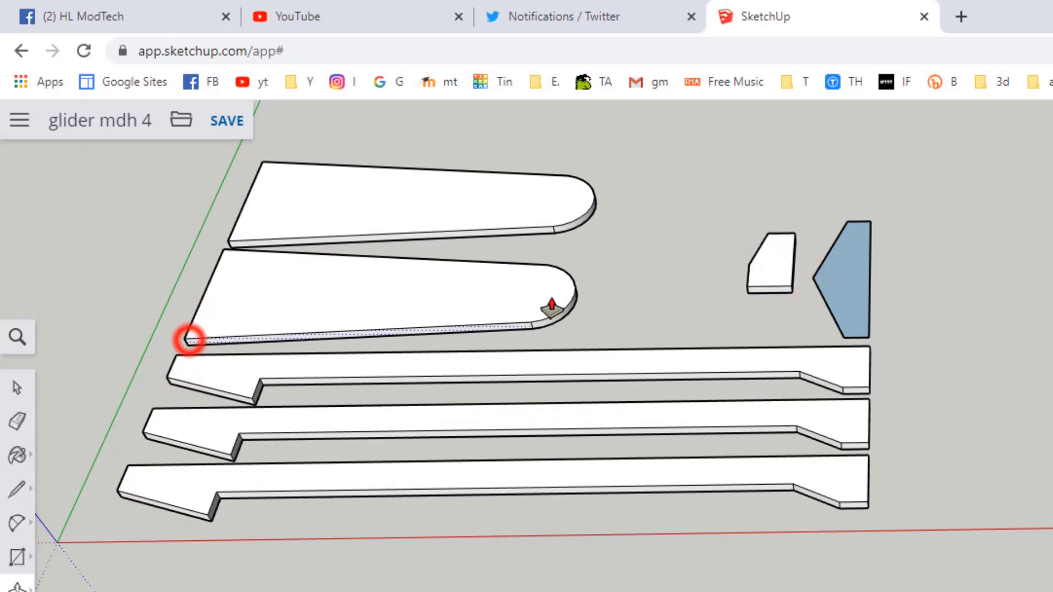
click(834, 291)
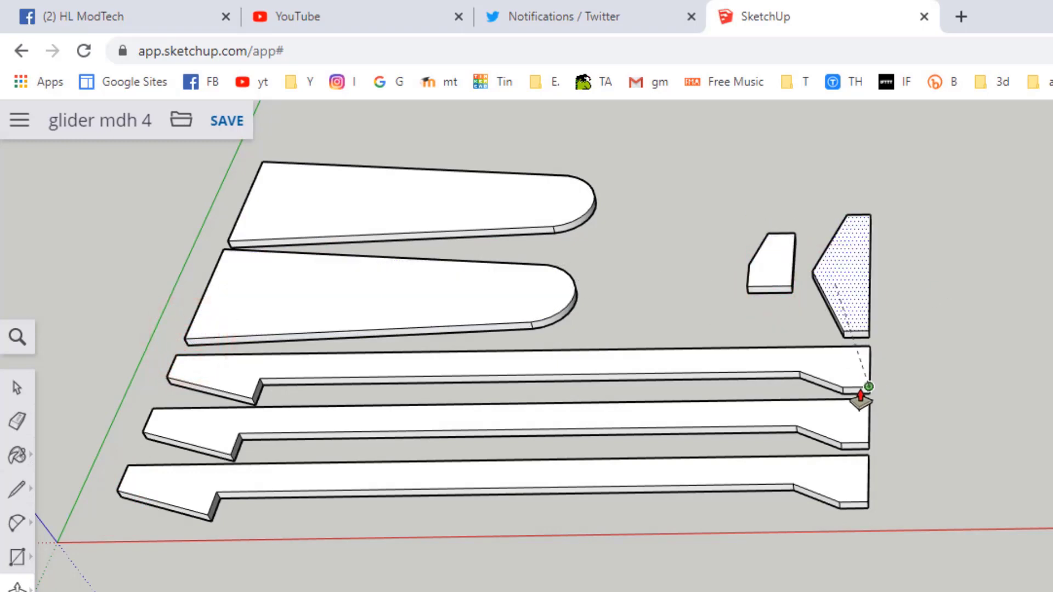
click(849, 393)
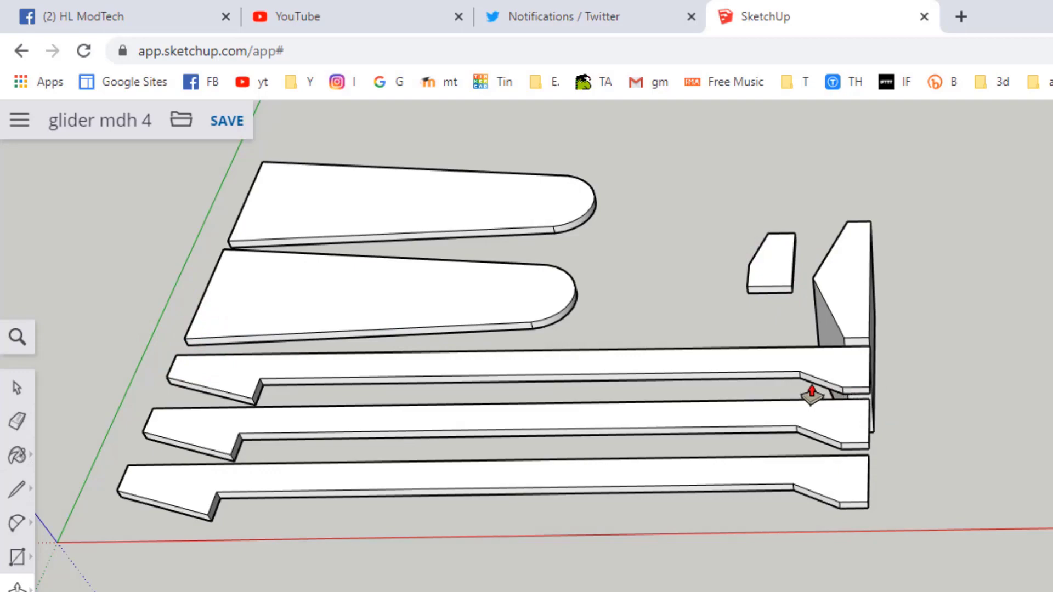
click(795, 378)
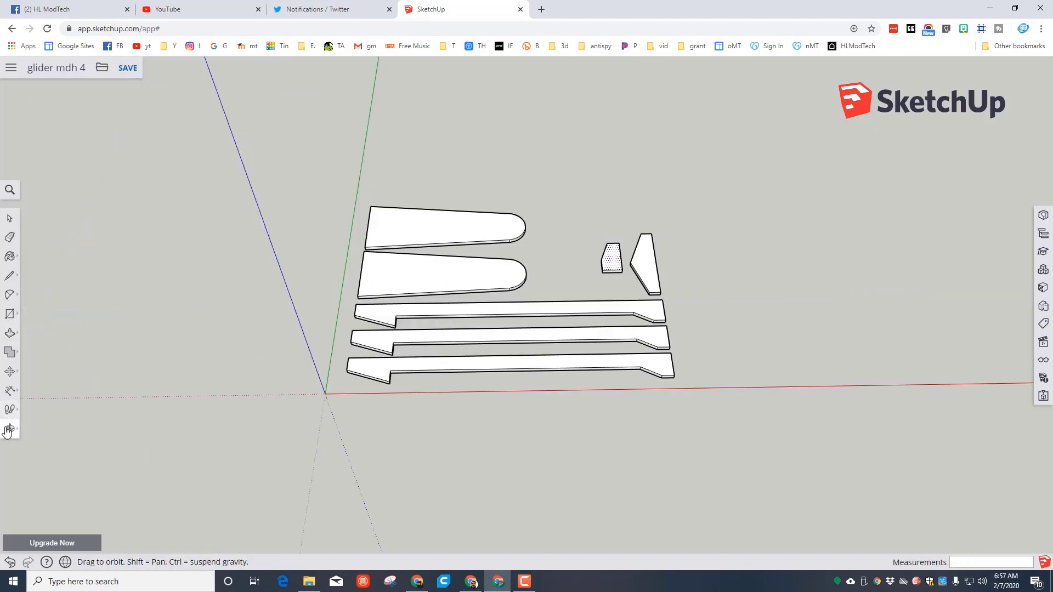
- Draw a 10 by 4 mm rectangle on the fin's top face, starting from its wing-side corner nearest the fuselages
click(8, 430)
click(44, 464)
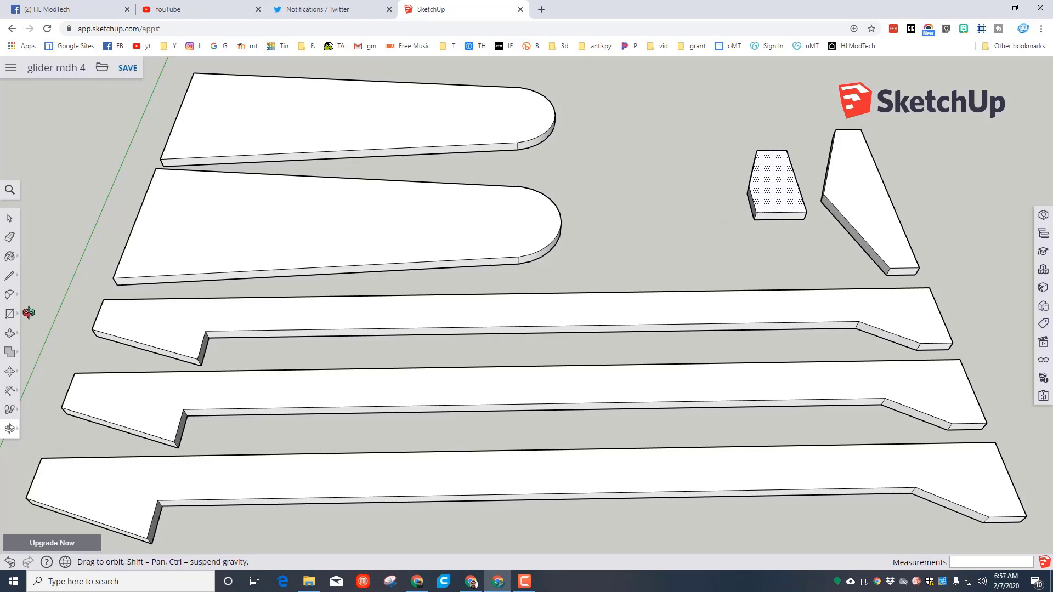
click(11, 315)
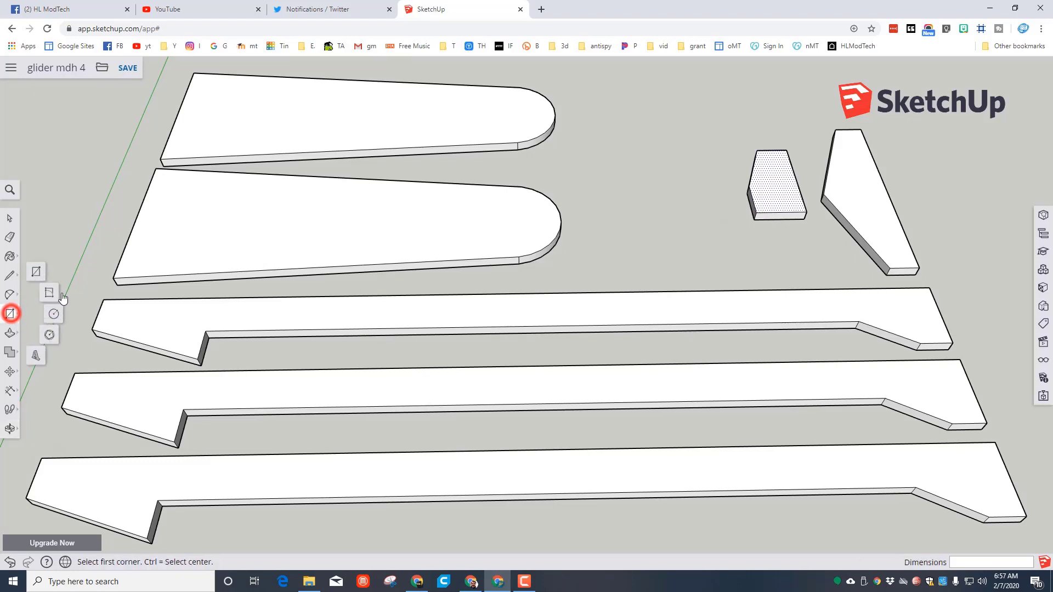
click(40, 273)
scroll(758, 209, up, 1)
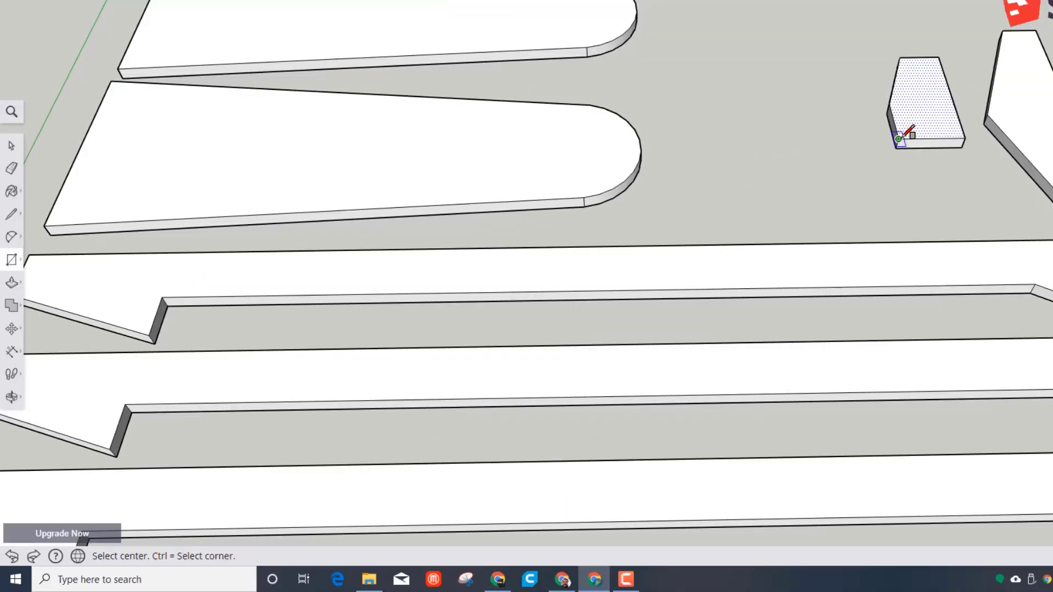
click(752, 212)
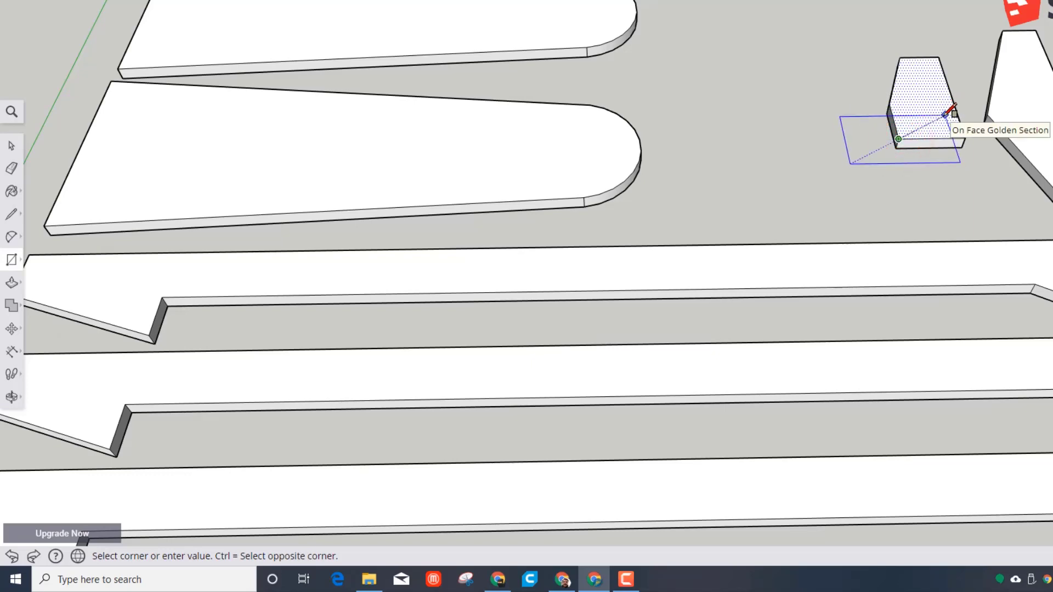
click(944, 114)
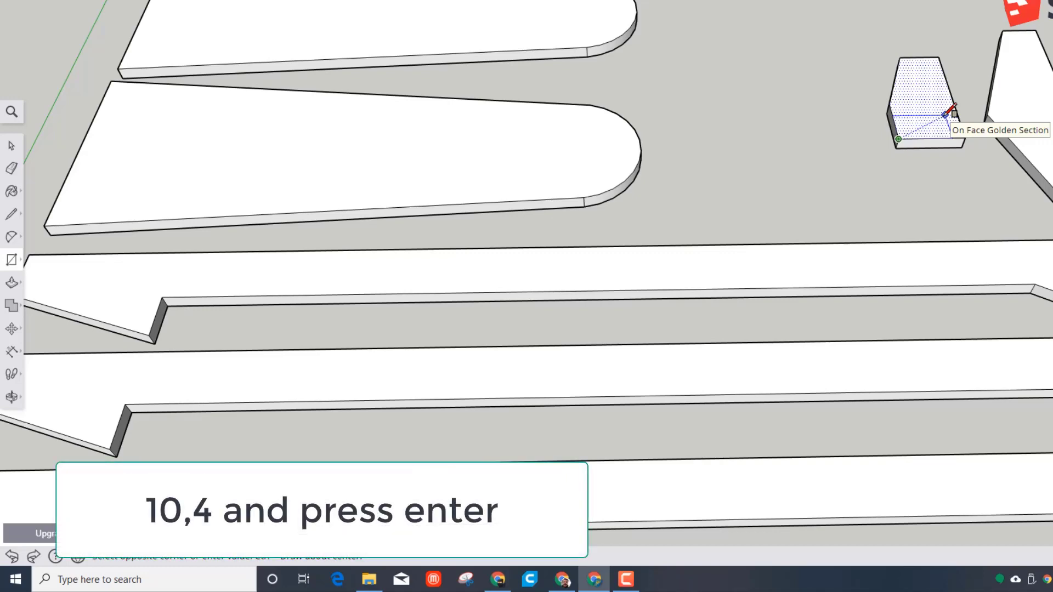
text(10,4)
key(Return)
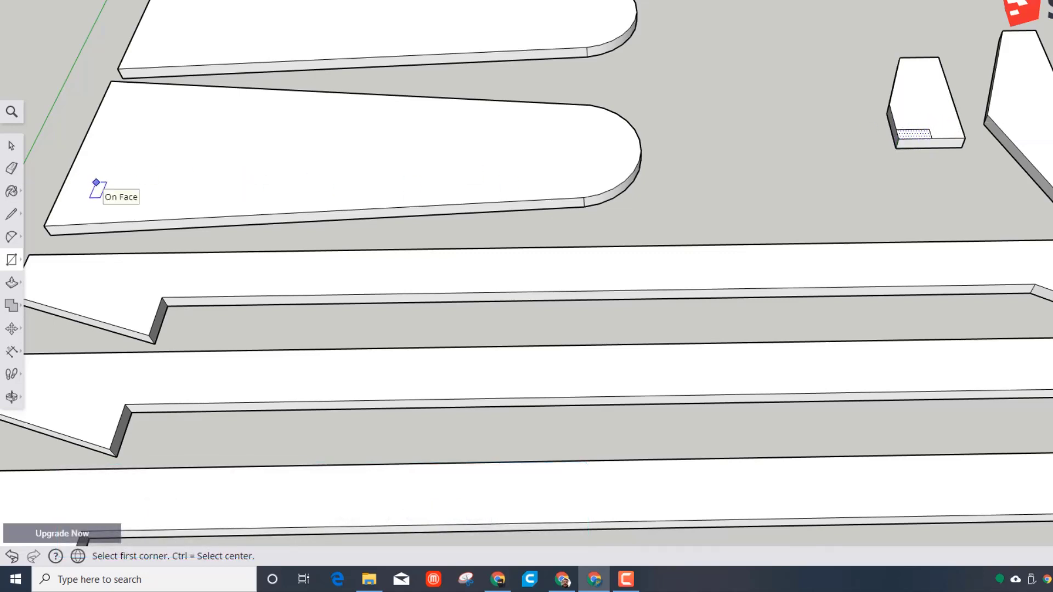
- Push/Pull the small corner rectangle down through the fin's full thickness to cut a notch
click(12, 282)
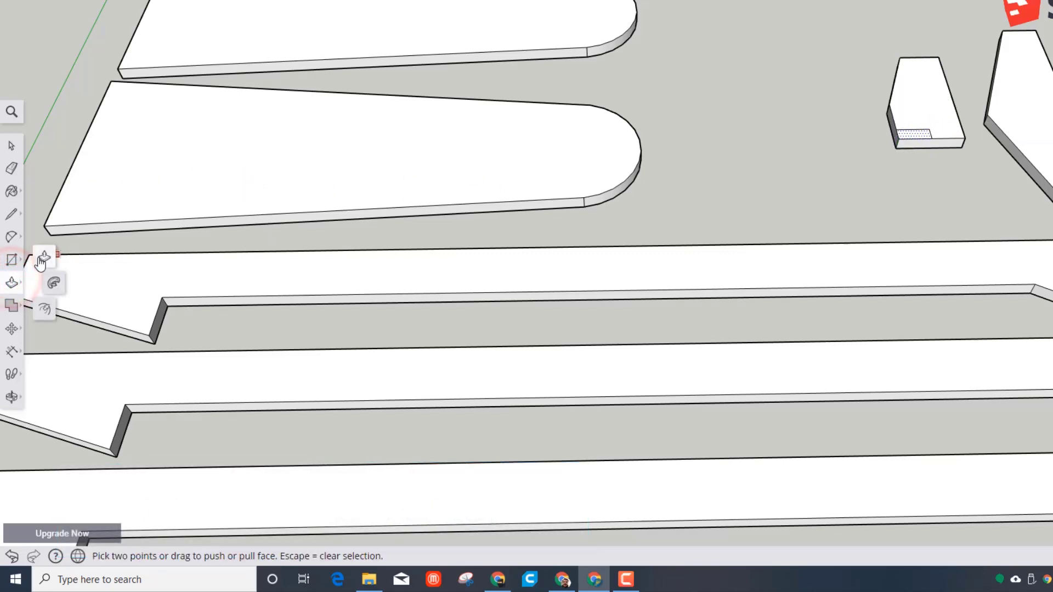
click(900, 134)
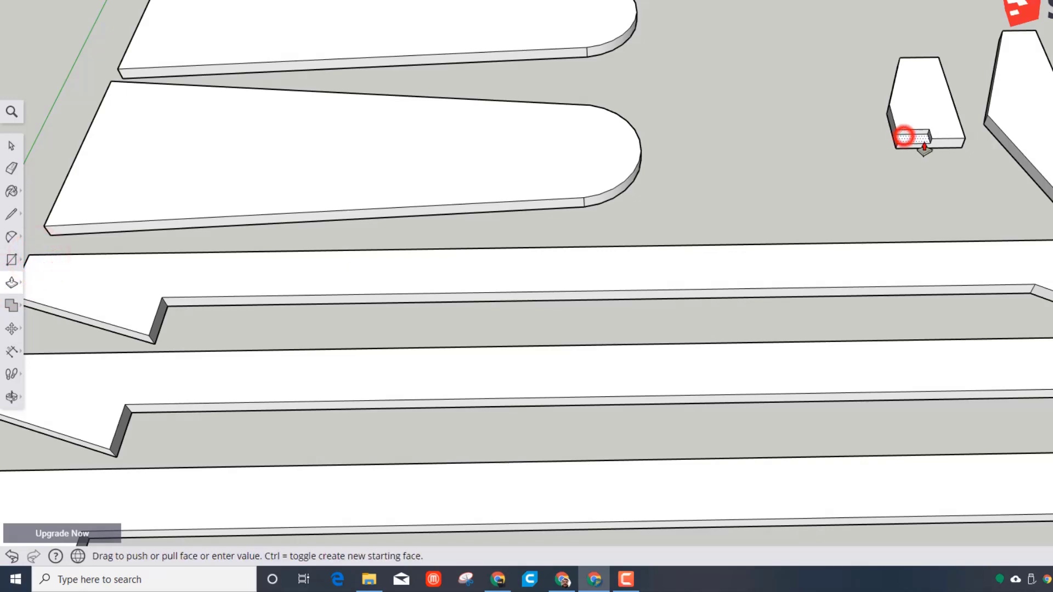
click(961, 149)
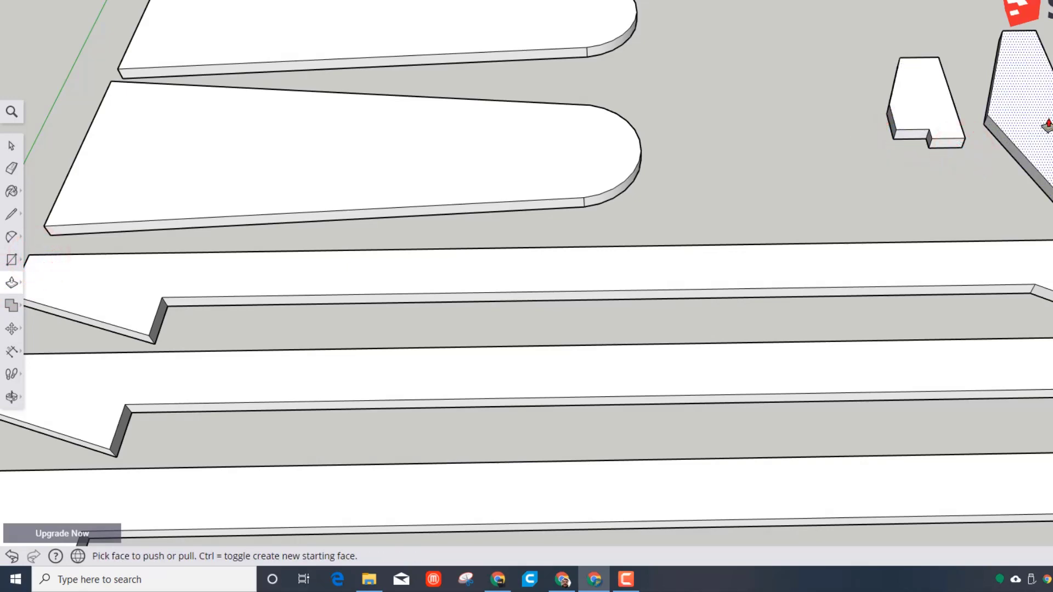
- Try to draw a rectangle centred on the midpoint of the tailplane's long straight edge, and undo it
click(12, 259)
click(45, 209)
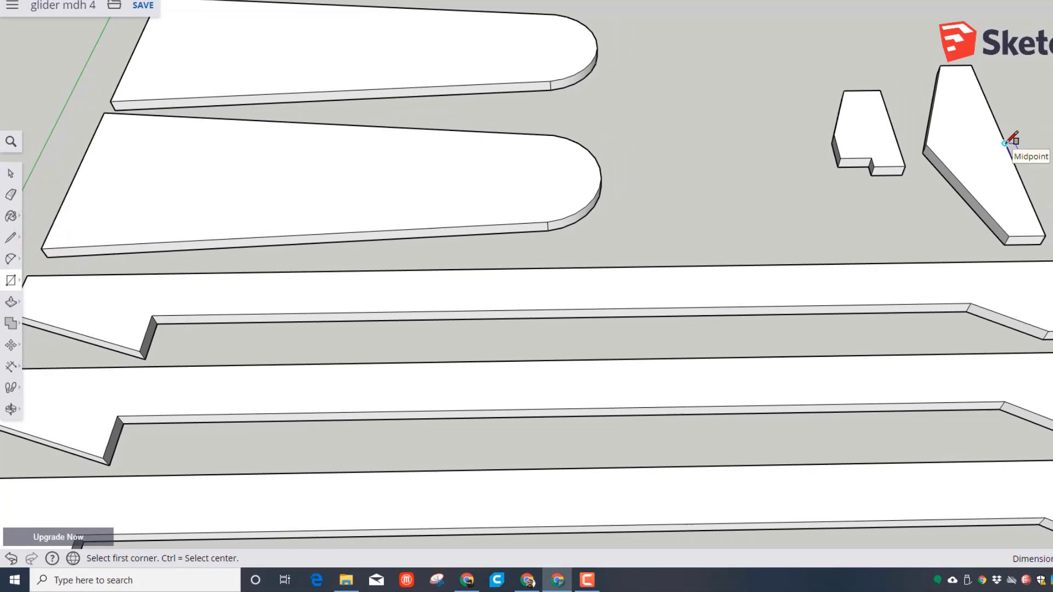
click(1004, 143)
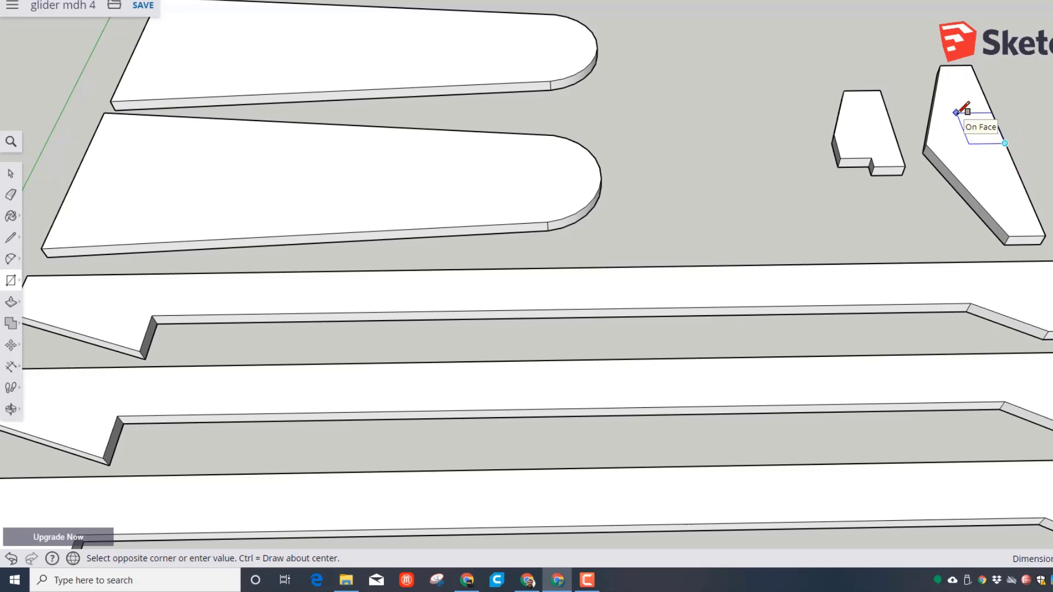
key(ctrl)
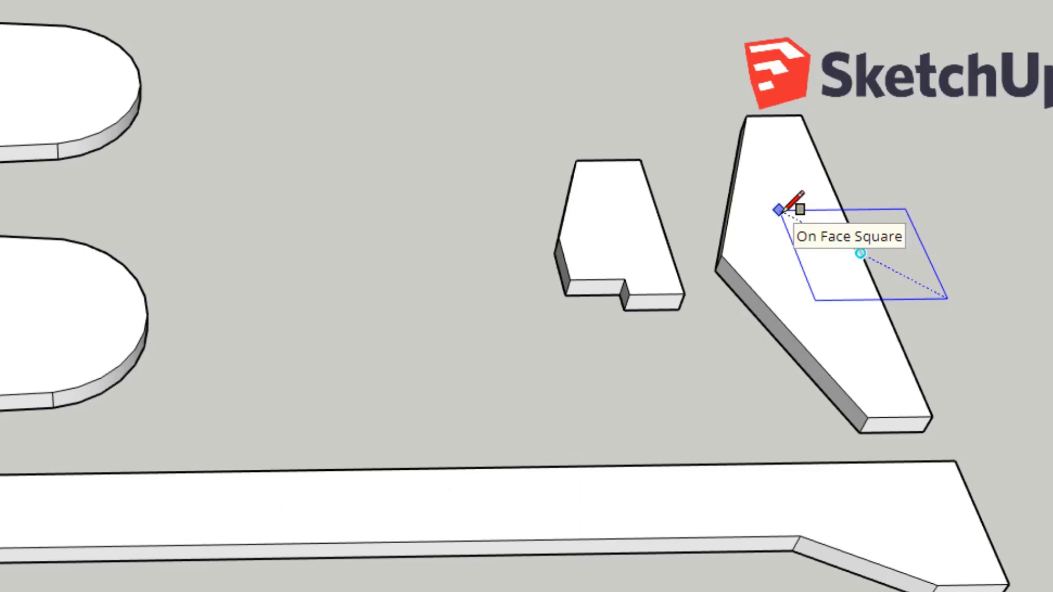
key(Return)
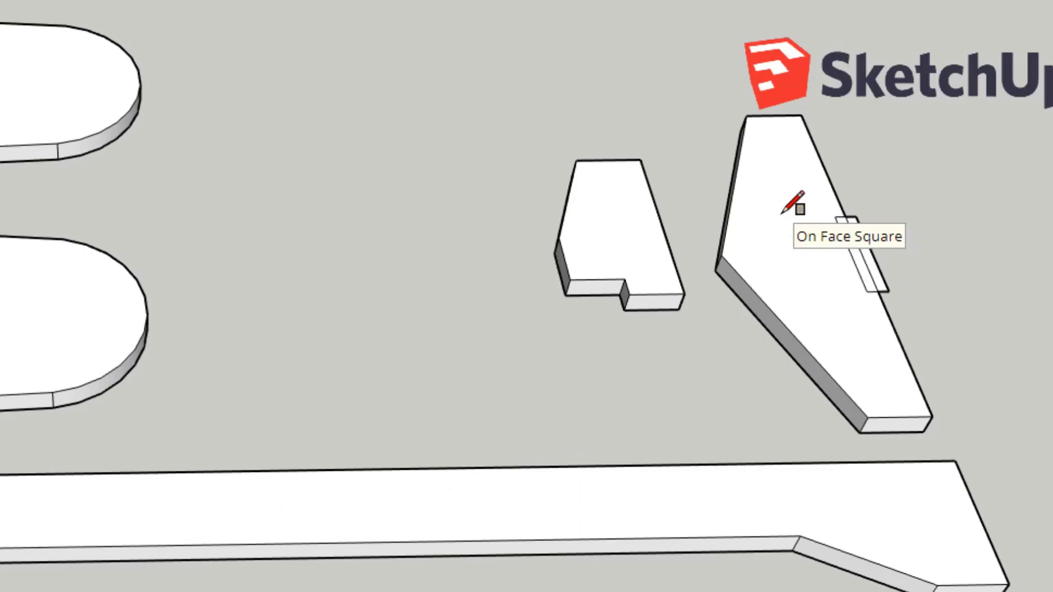
key(ctrl+z)
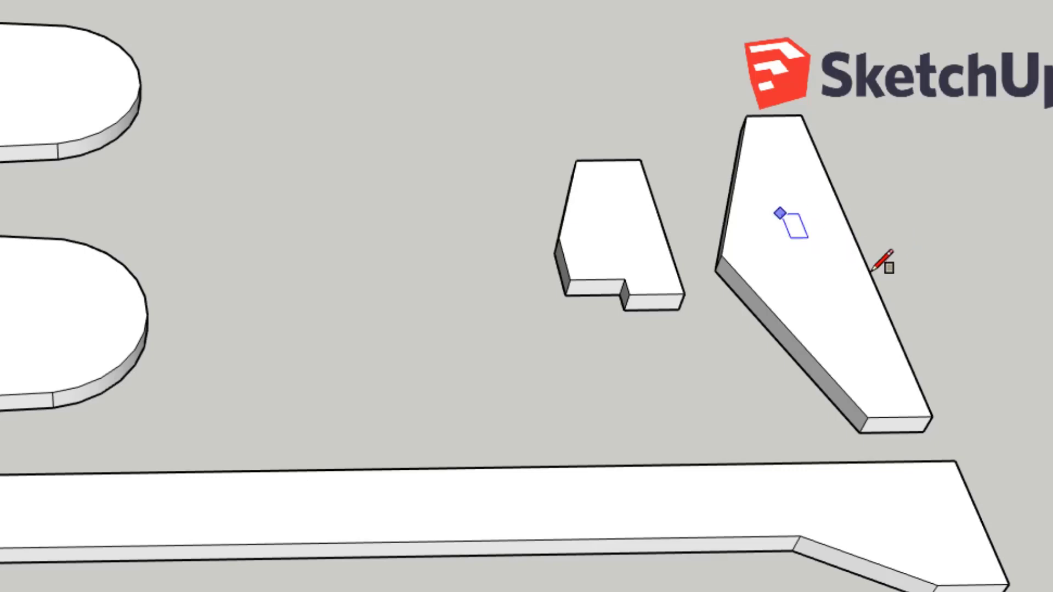
- Draw a 4,20 mm rectangle centred on the midpoint of the tailplane's long straight edge and erase the half outside the tailplane
click(860, 252)
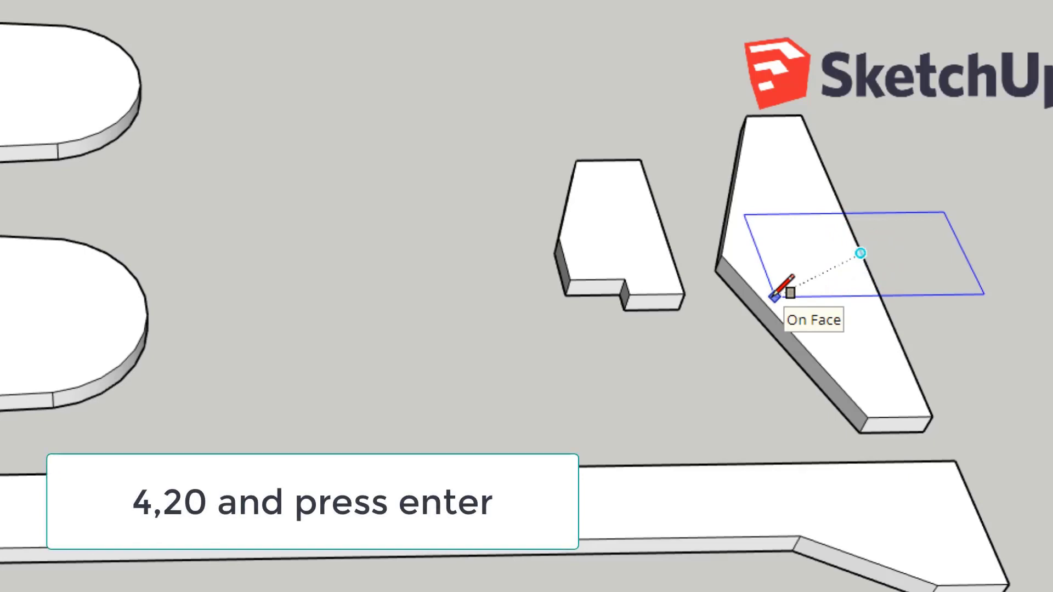
text(4,20)
key(Return)
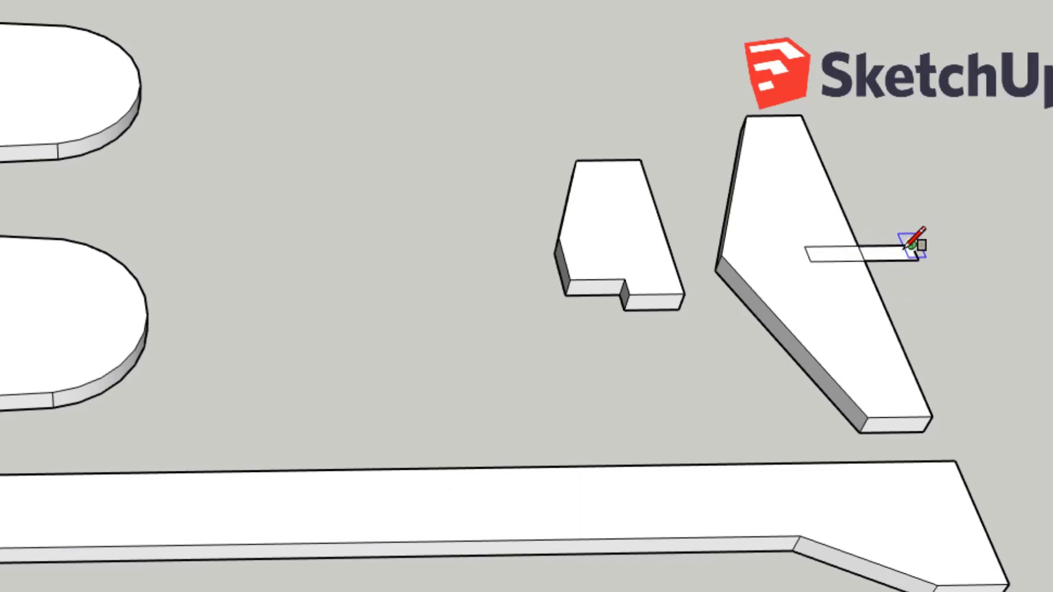
scroll(842, 248, down, 2)
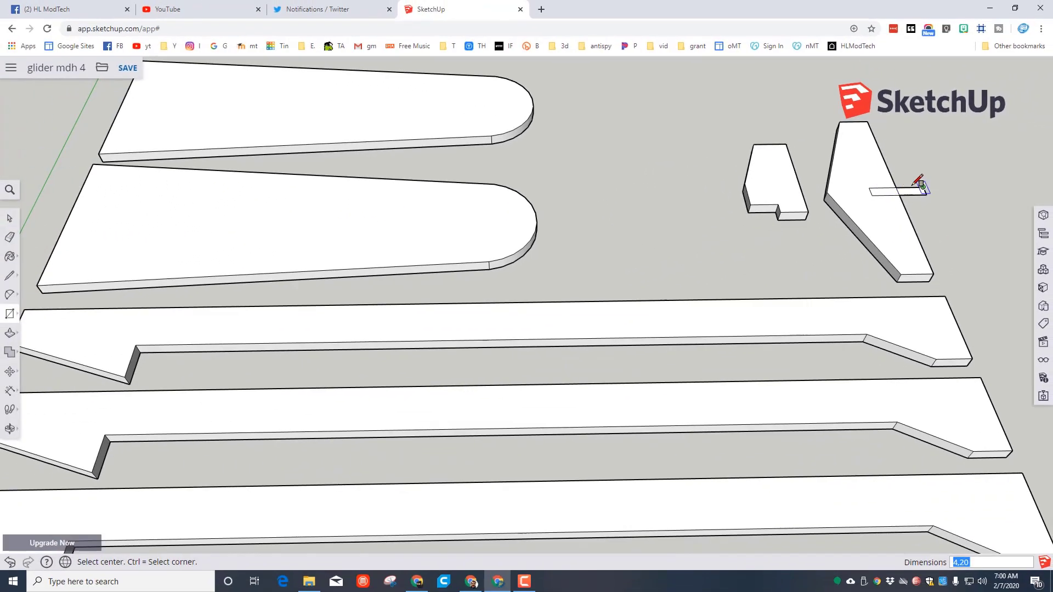
click(9, 239)
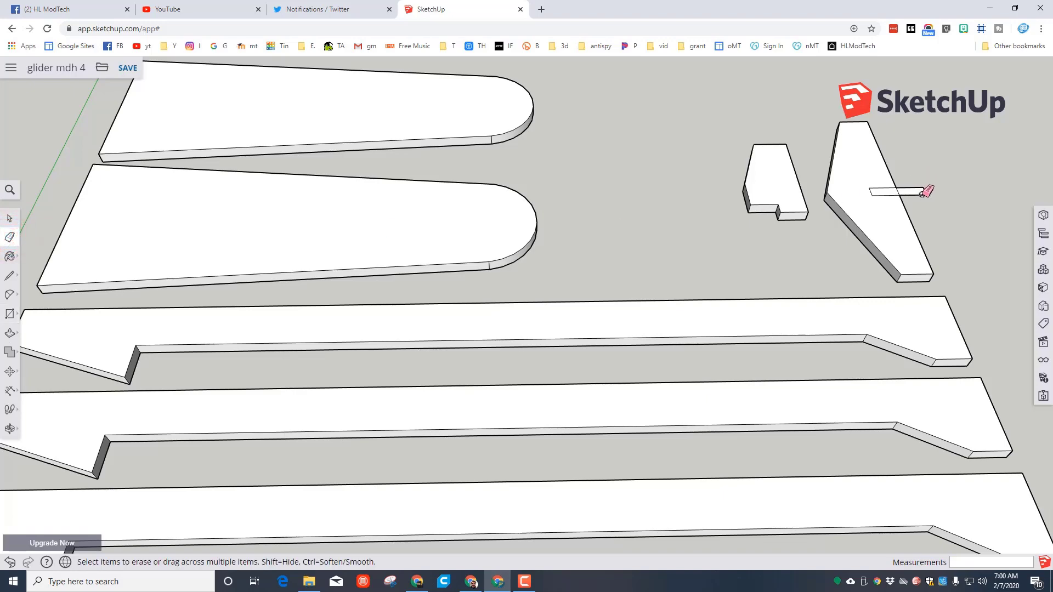
click(923, 192)
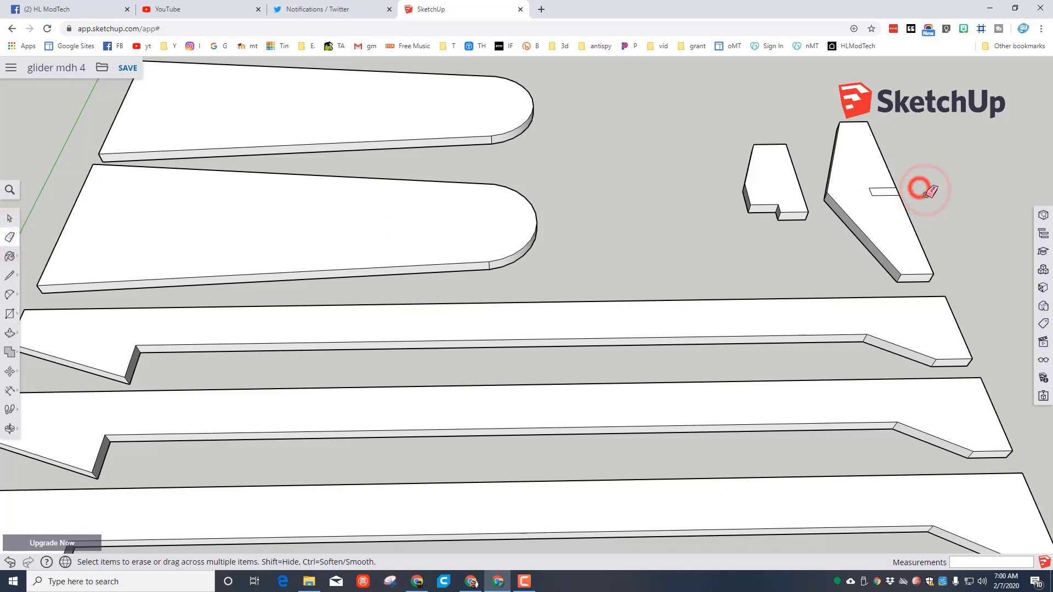
- Push/Pull the narrow rectangle 4 mm down through the tailplane to cut a slot in its long straight edge
click(12, 426)
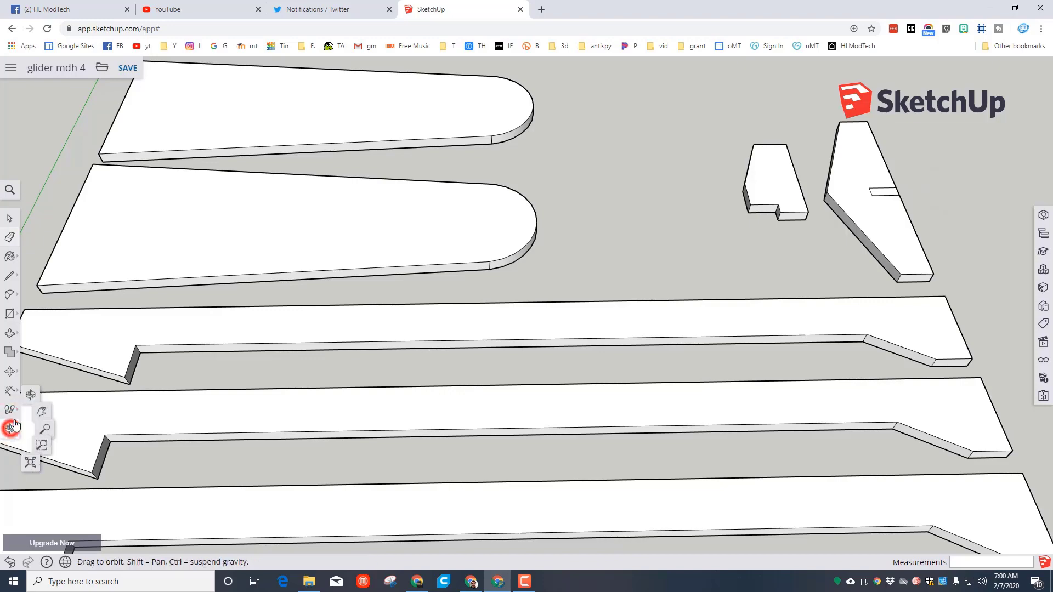
click(38, 387)
drag(596, 284, 904, 437)
key(p)
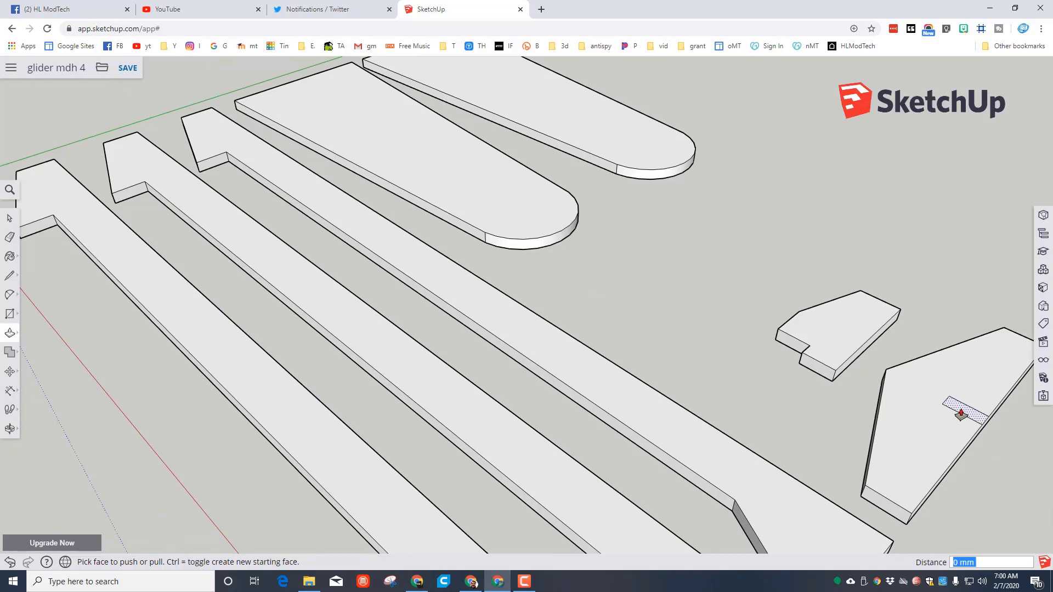
click(961, 413)
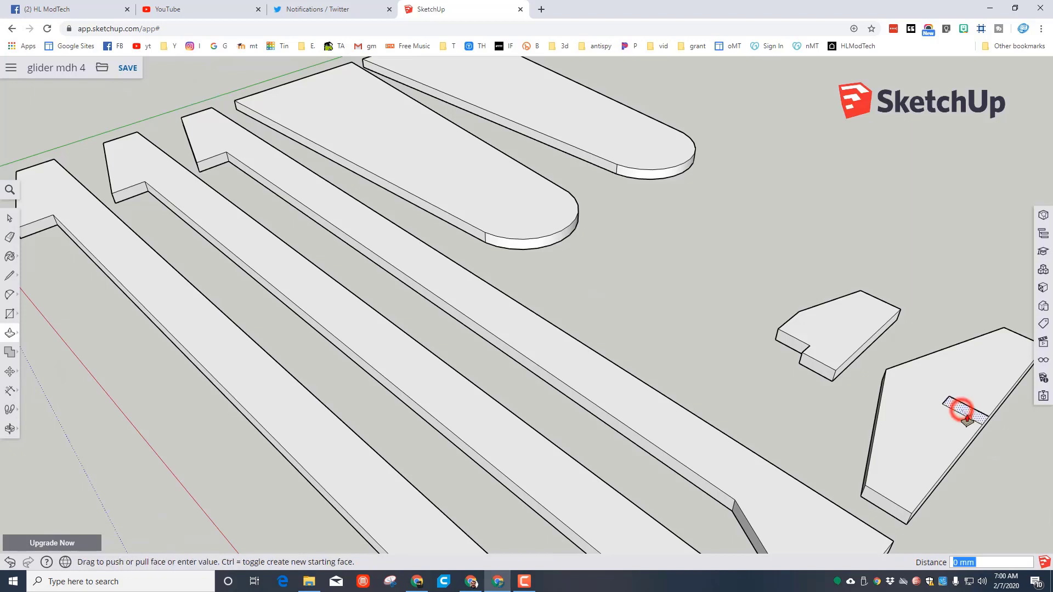
click(860, 500)
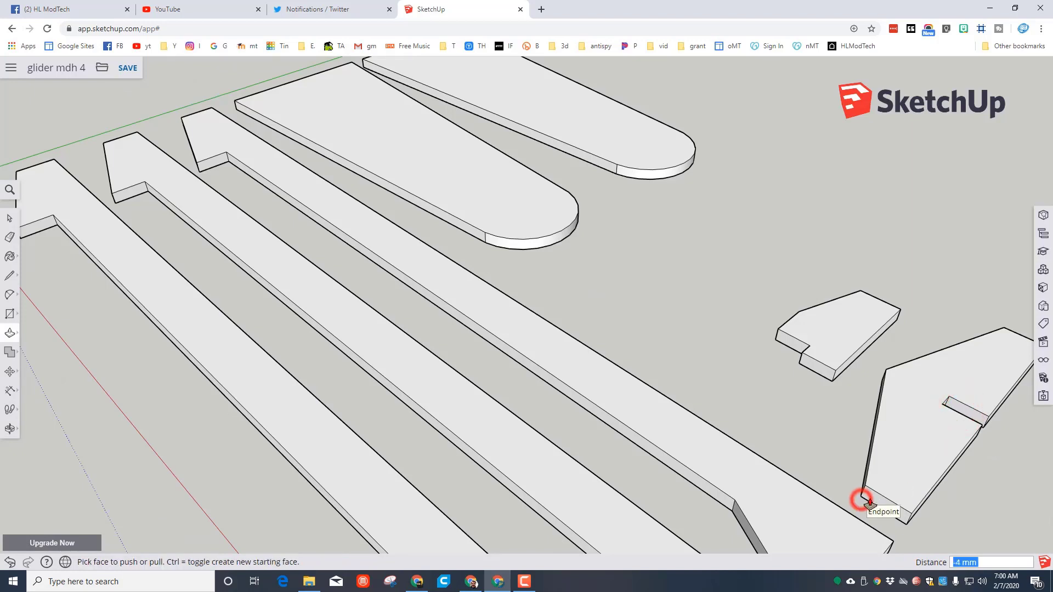
middle_drag(943, 476, 484, 502)
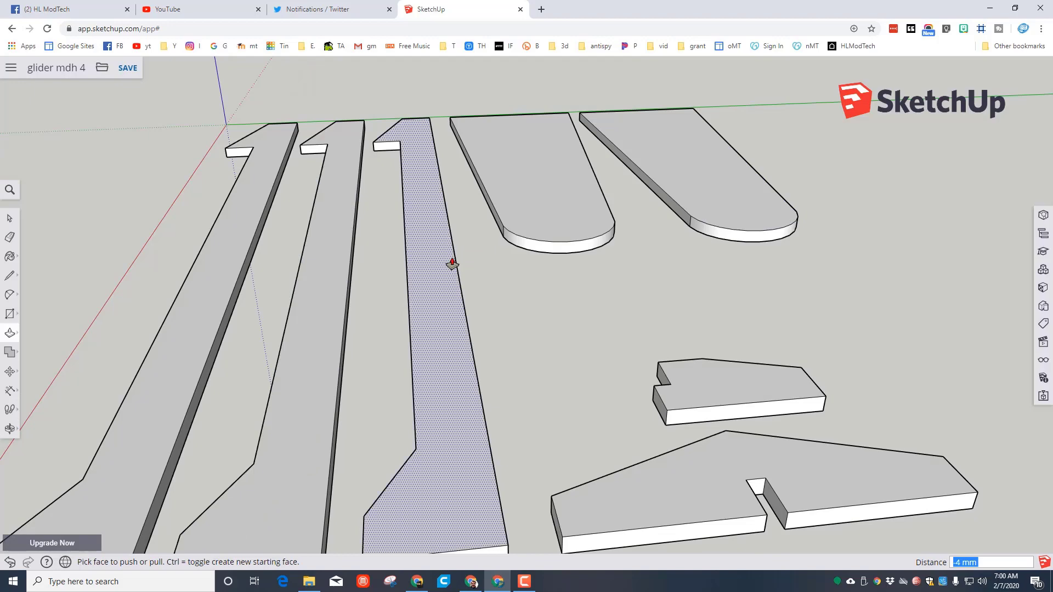
middle_drag(564, 274, 665, 258)
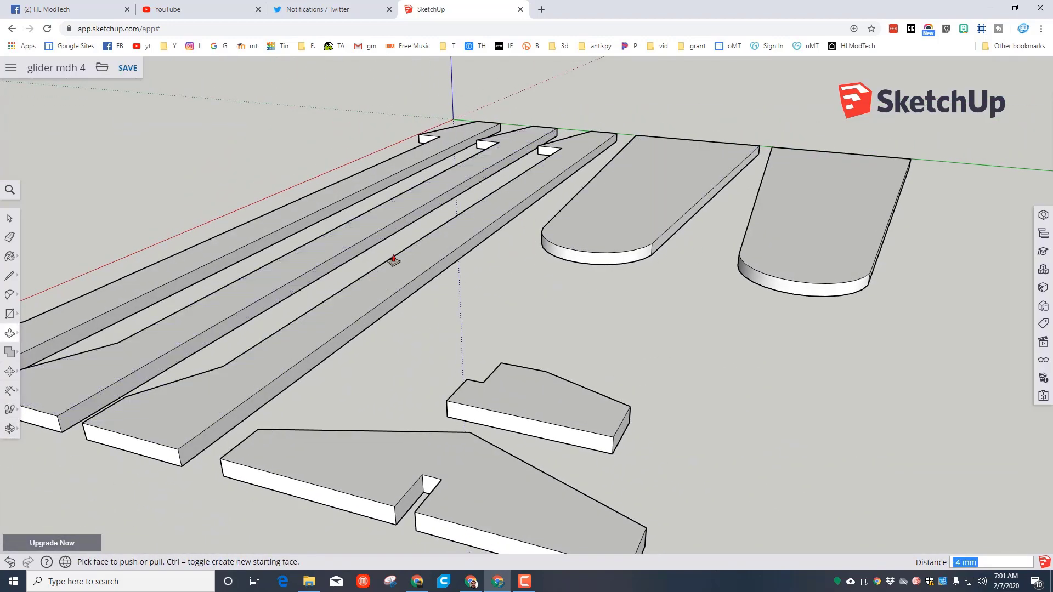
middle_drag(471, 286, 652, 331)
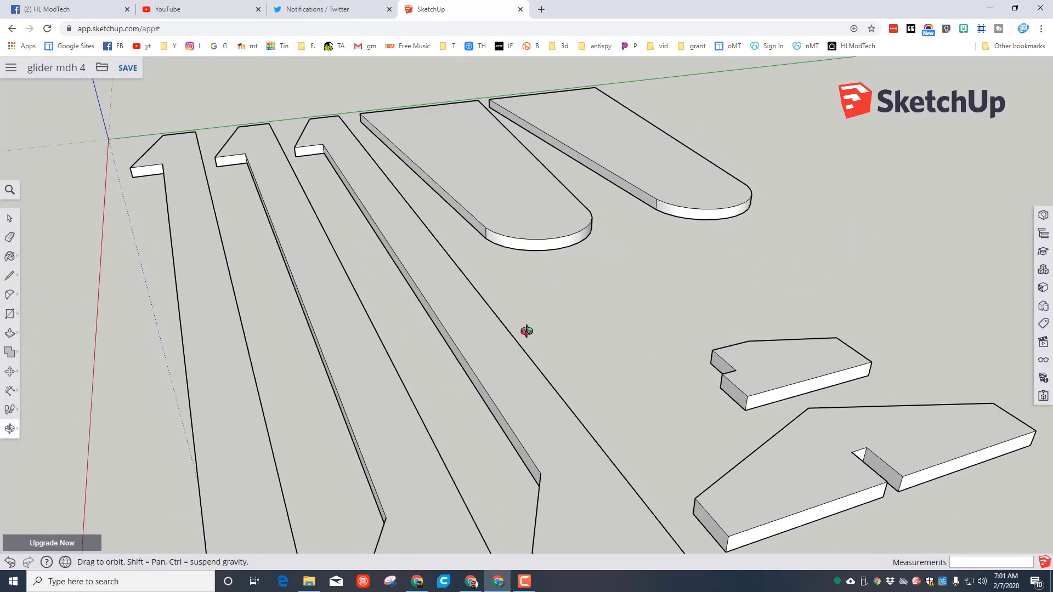
middle_drag(527, 331, 632, 308)
middle_drag(541, 317, 697, 297)
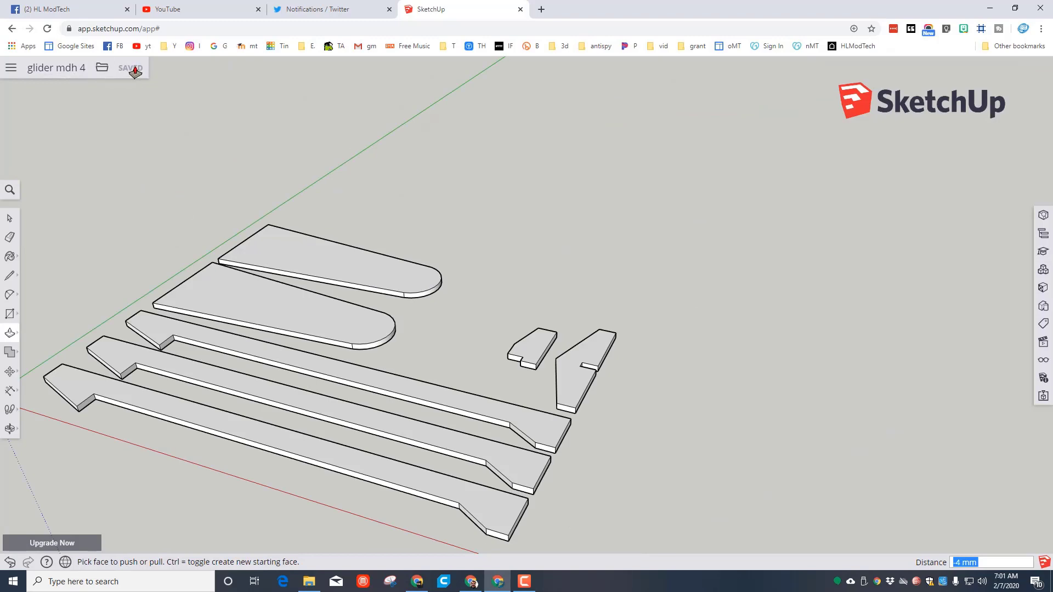
- Export the glider model as an STL file named glider mdh 4 to the H:\ drive
click(102, 67)
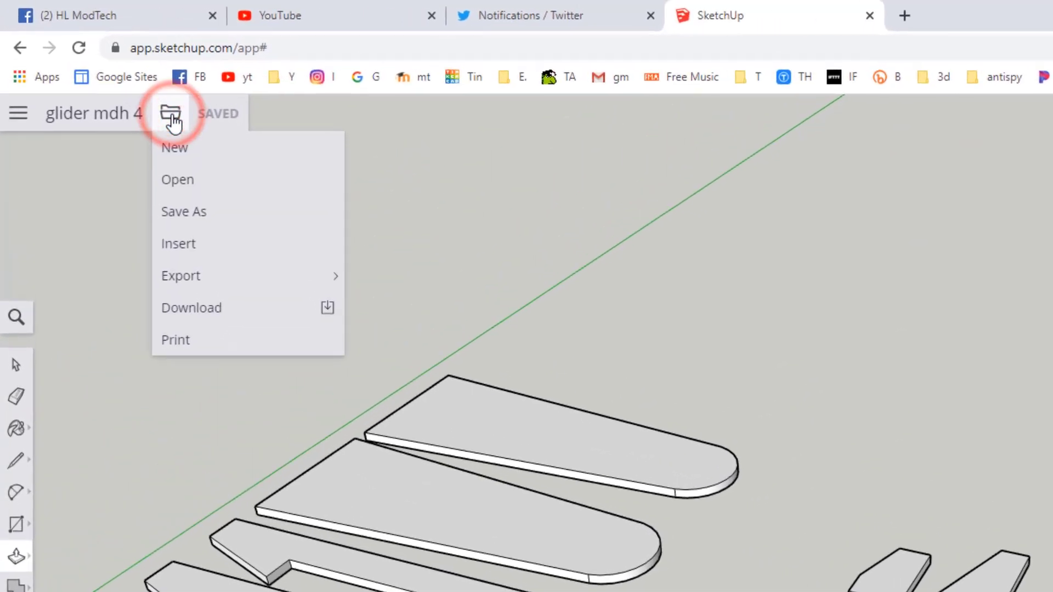
mouse_move(207, 282)
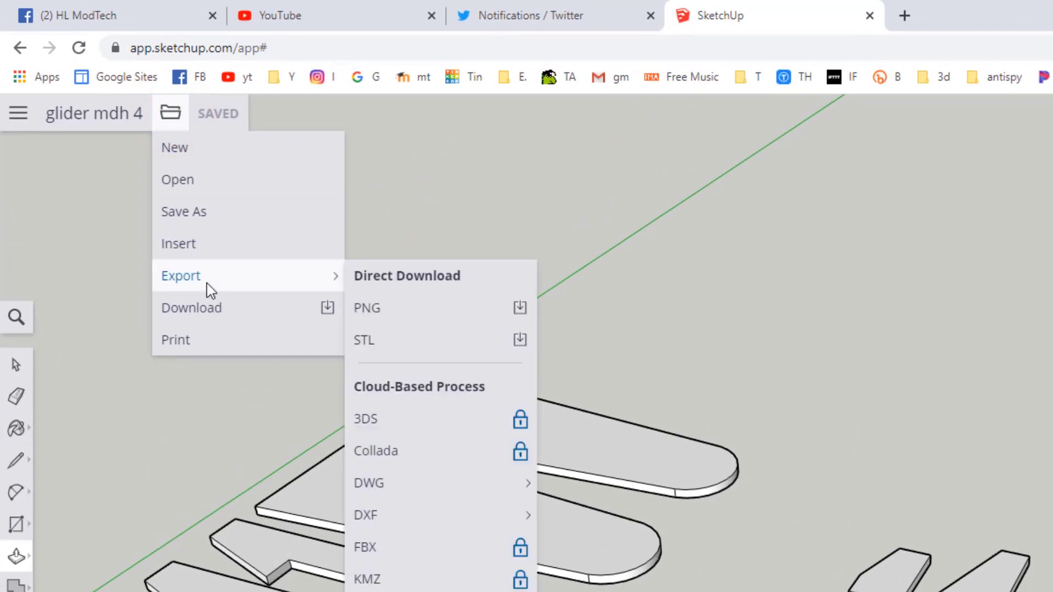
click(381, 345)
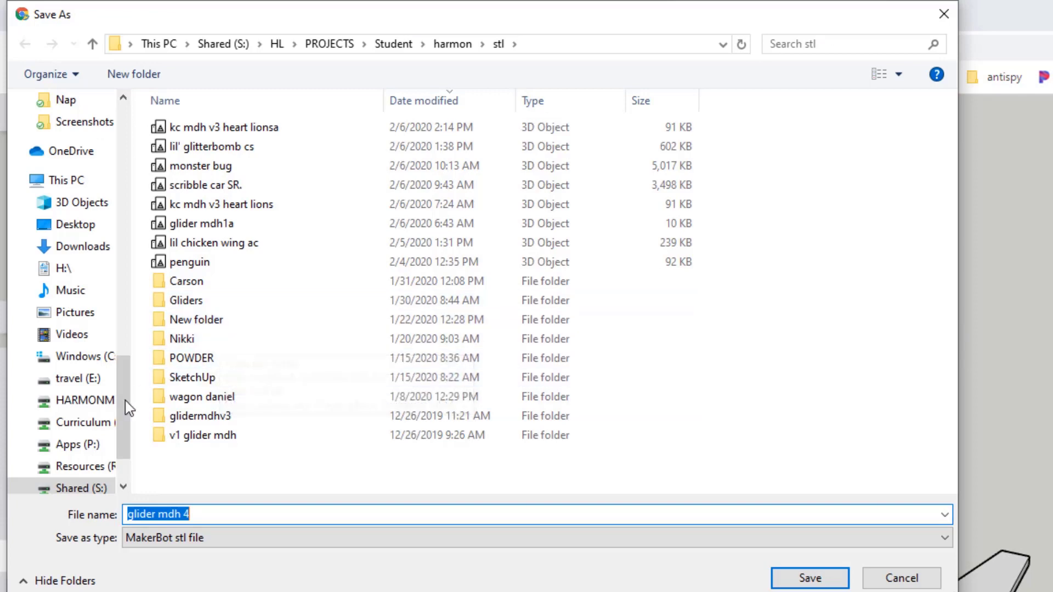
drag(125, 401, 119, 134)
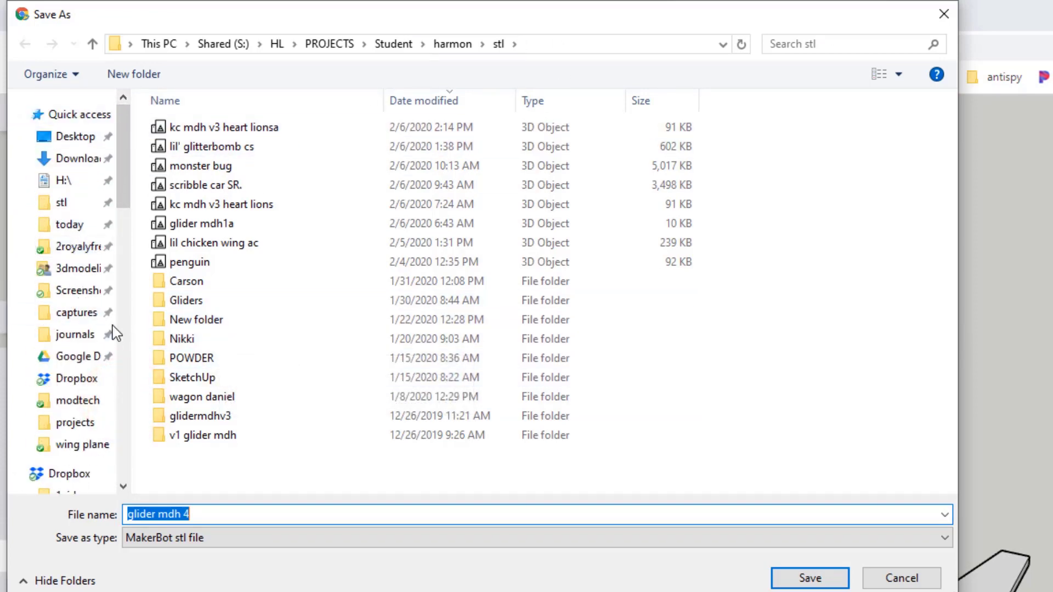
drag(123, 181, 154, 145)
click(74, 184)
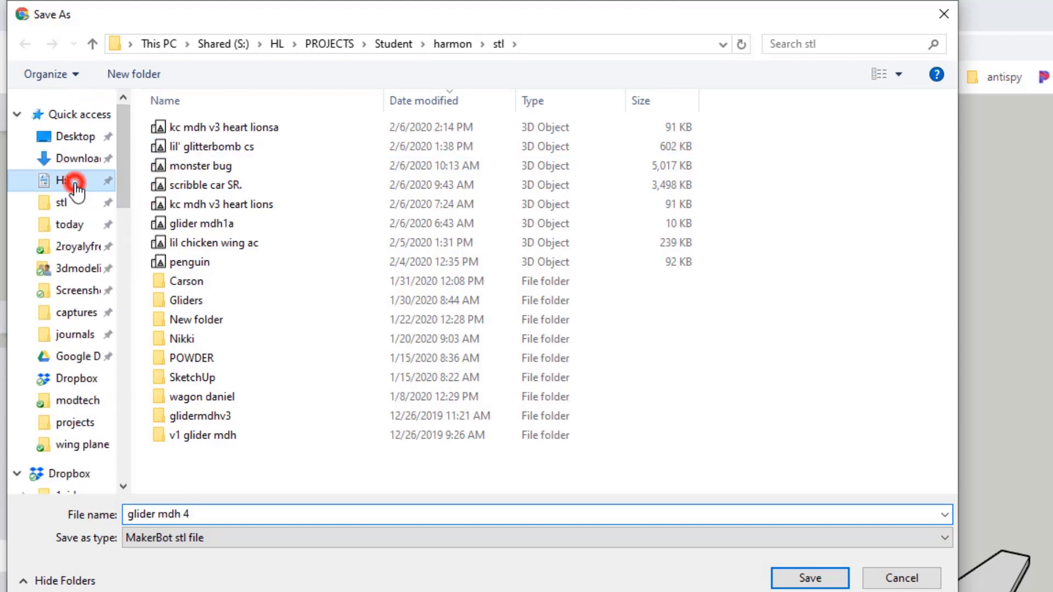
click(200, 515)
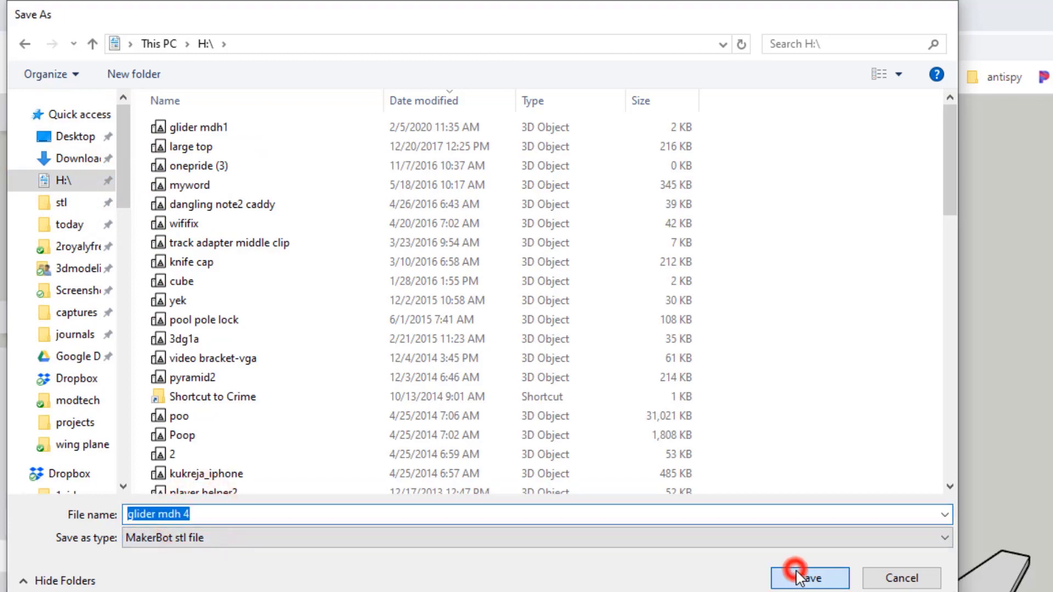
click(799, 574)
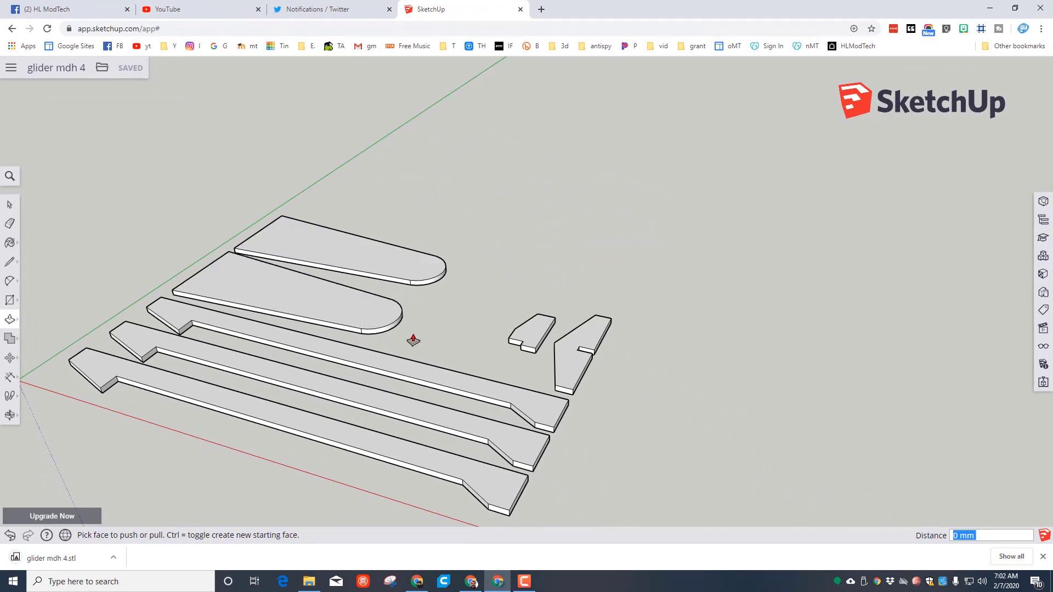
- Switch to Tinkercad in a new browser tab and create a new 3D design
click(541, 10)
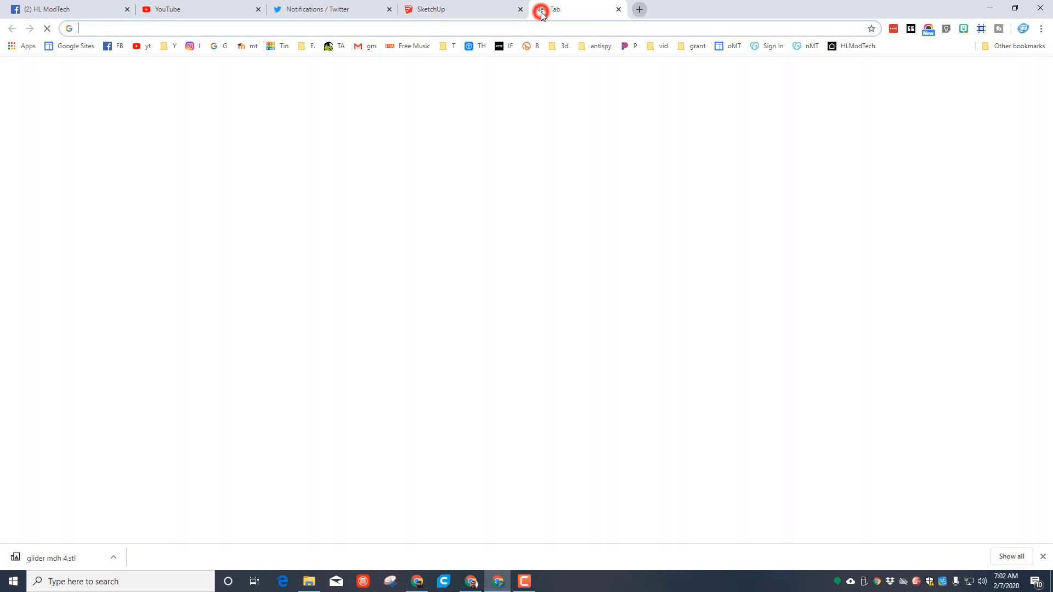
click(473, 296)
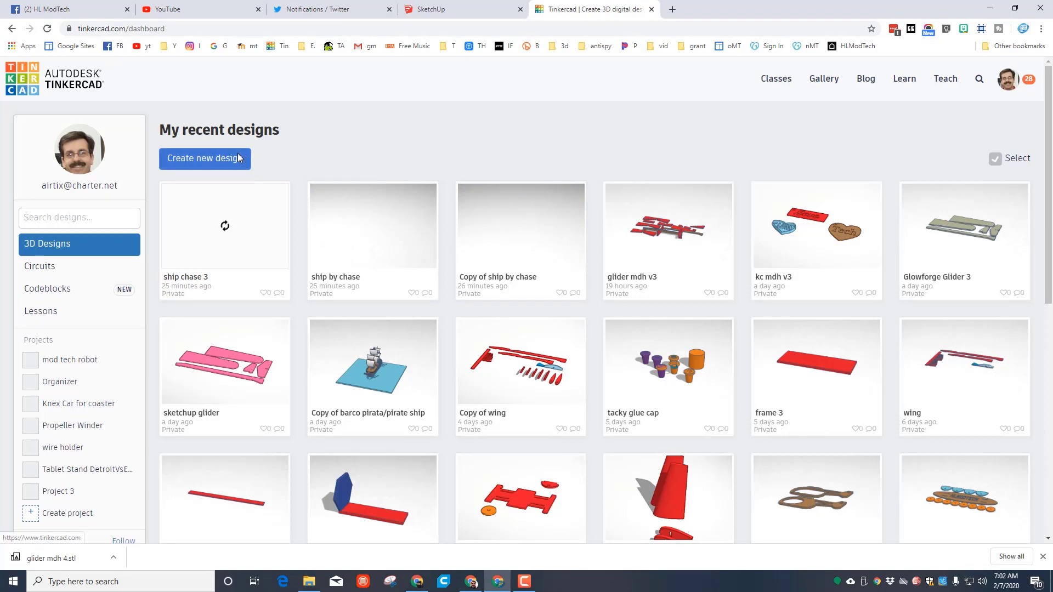
click(206, 158)
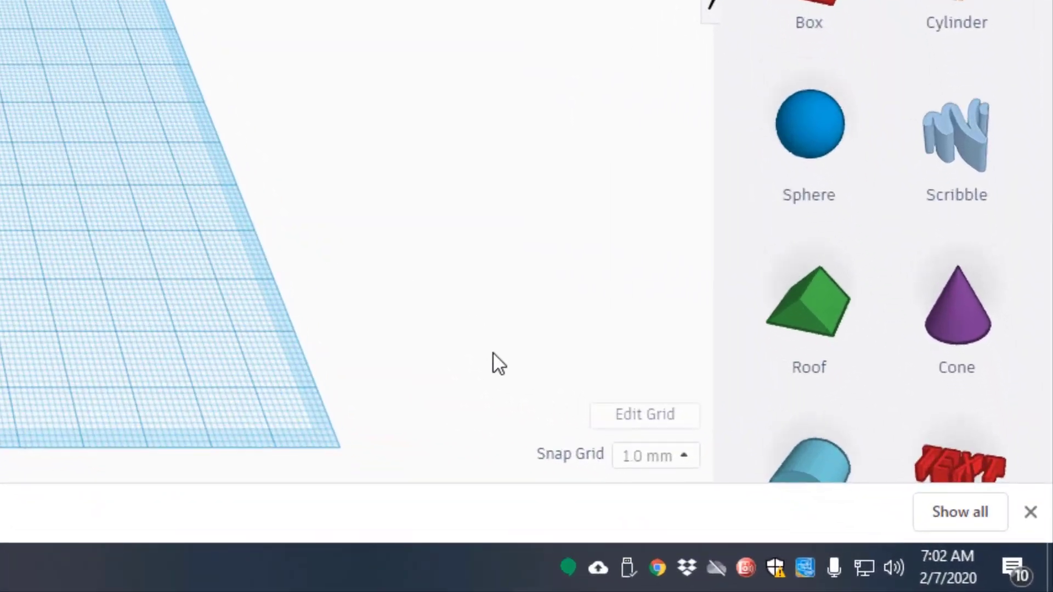
- Set the workplane grid's width to 480 mm, change its length as well, and update the grid
click(652, 425)
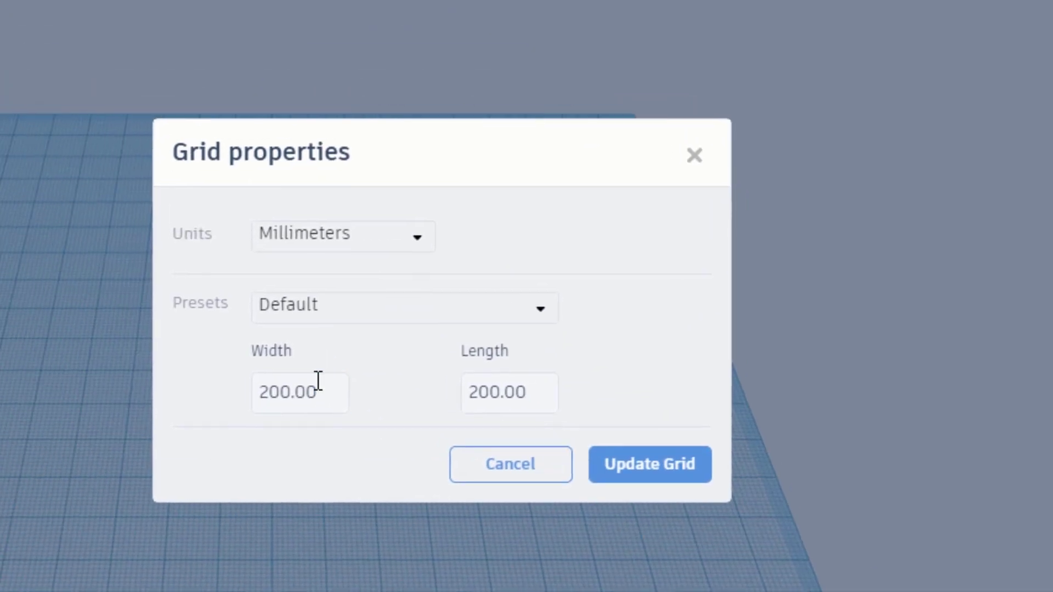
click(314, 386)
click(287, 385)
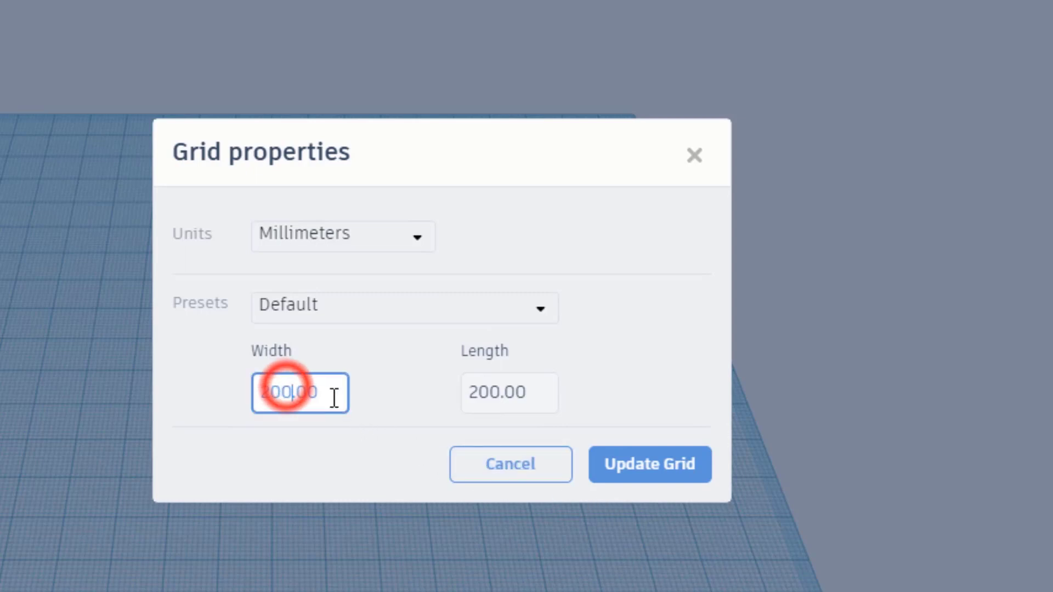
key(BackSpace)
key(BackSpace)
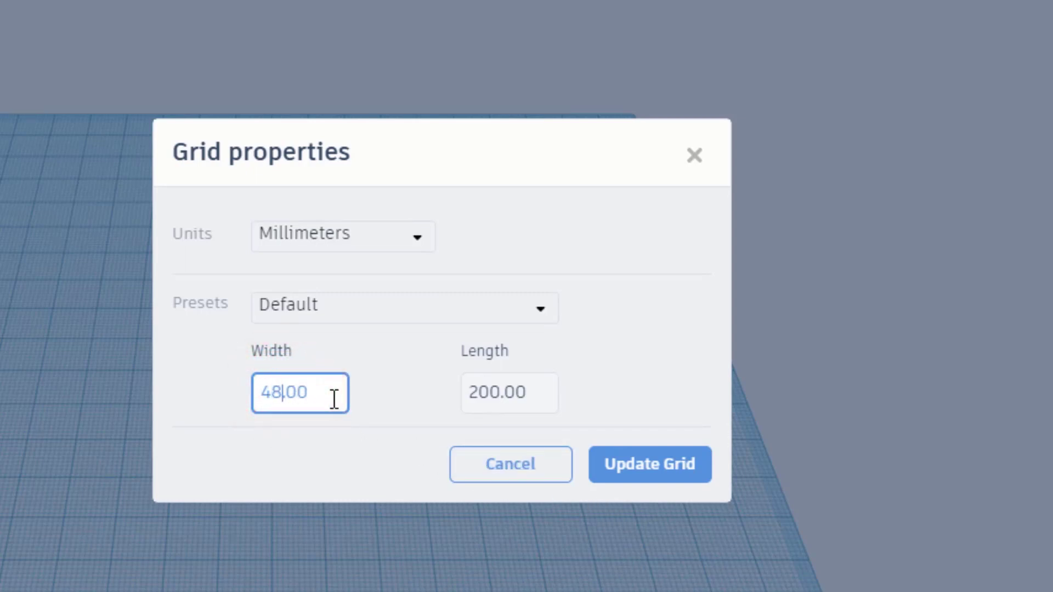
key(Return)
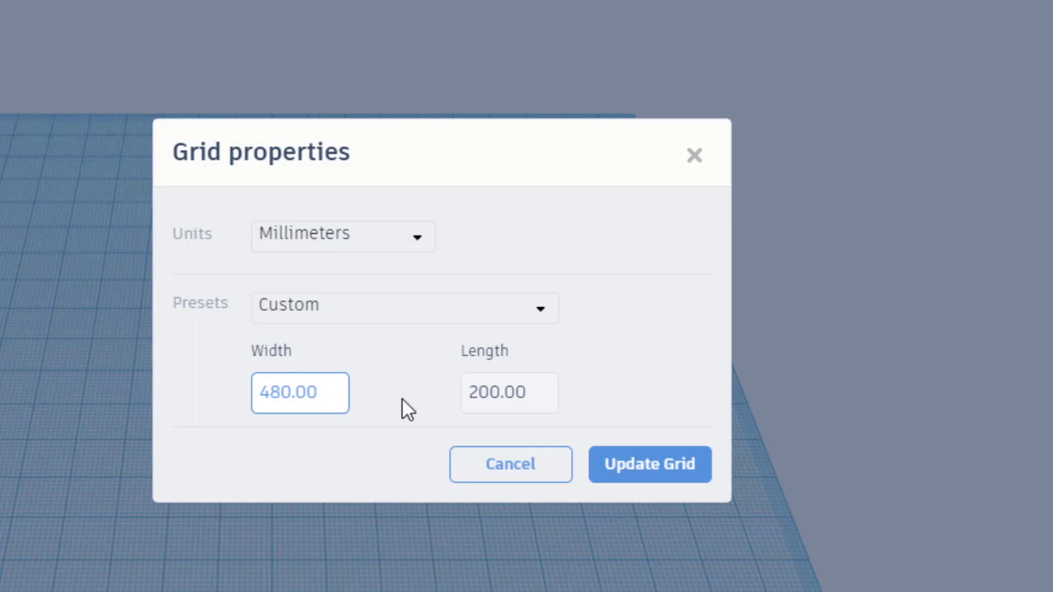
click(491, 391)
key(BackSpace)
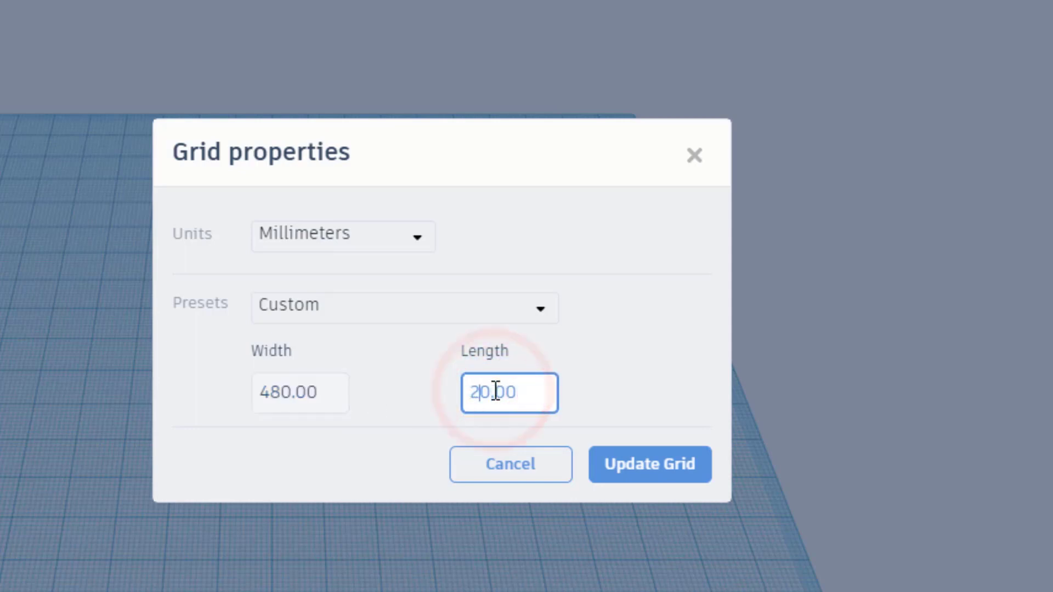
click(678, 473)
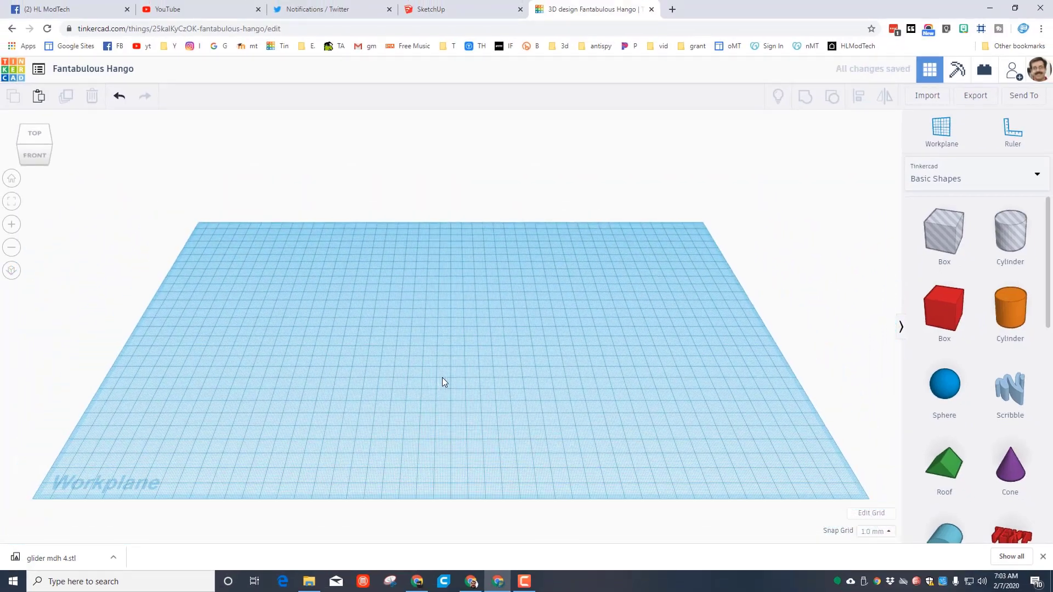
- Rename the design as glider mdh 4 sketchup
click(85, 68)
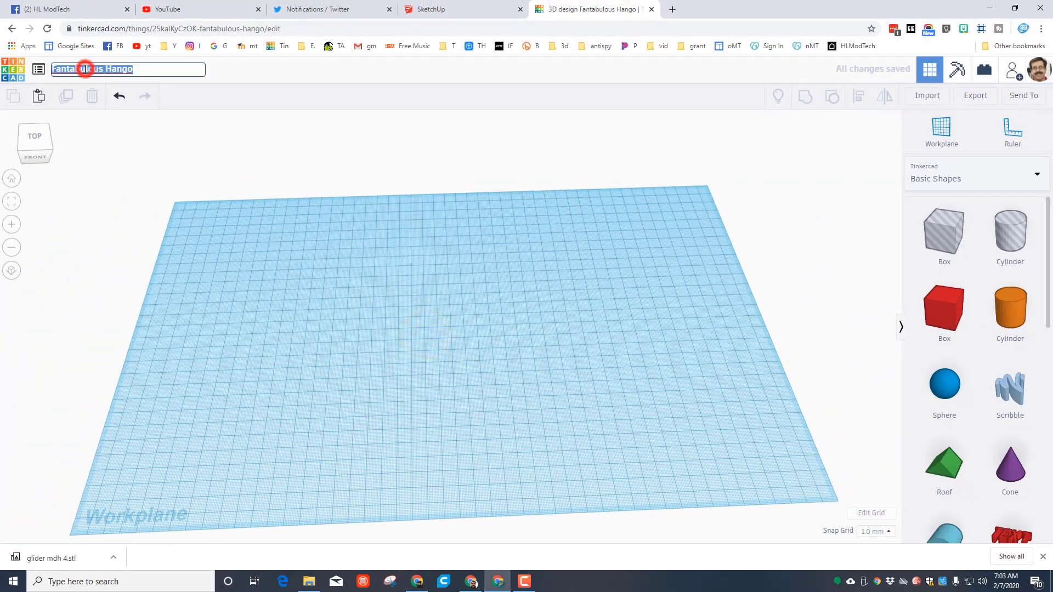
text(glider mdh 4)
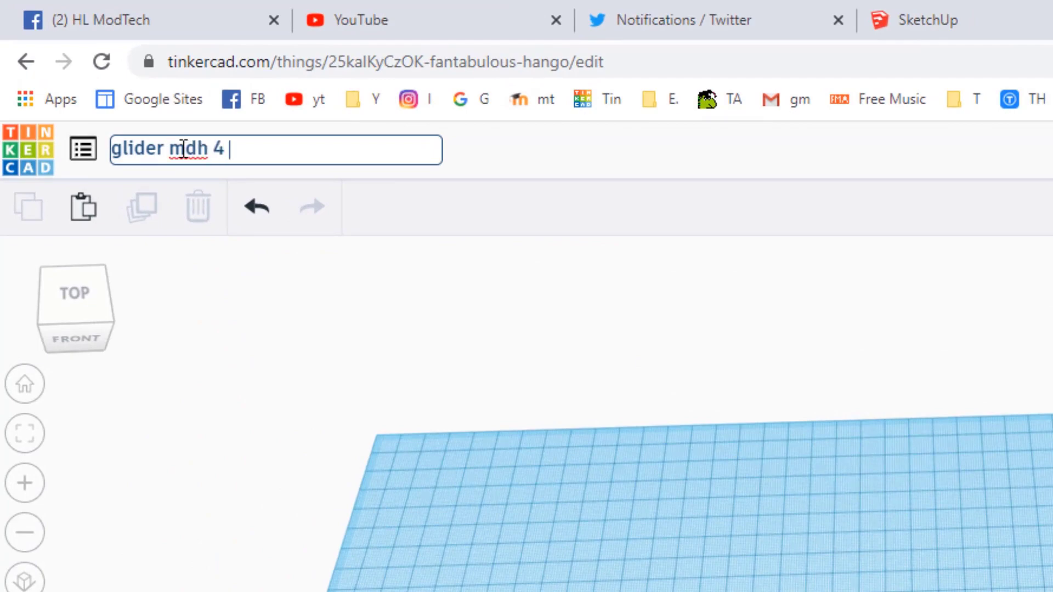
text( sketchup)
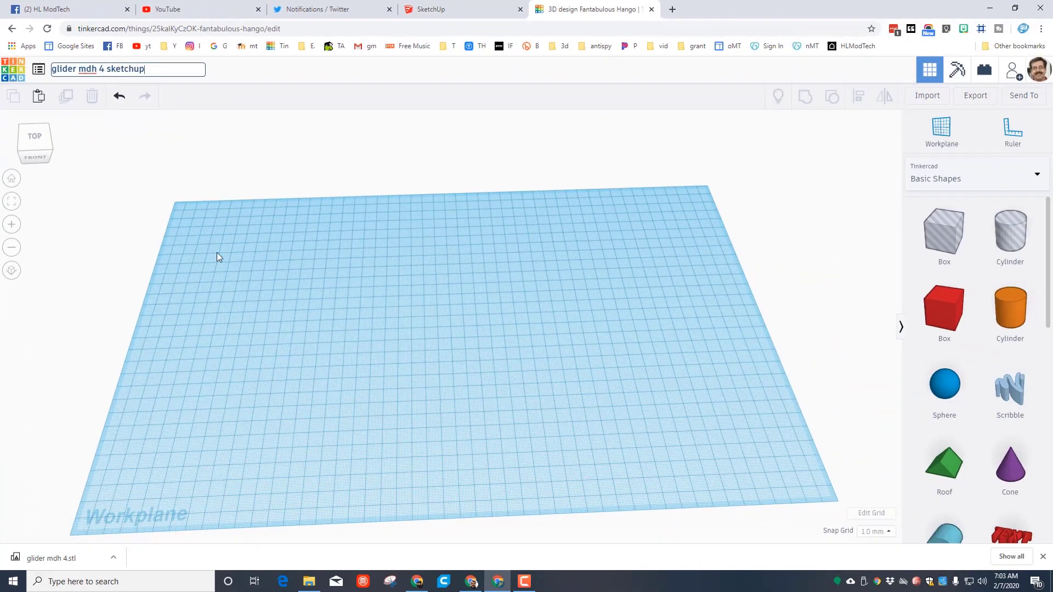
click(231, 254)
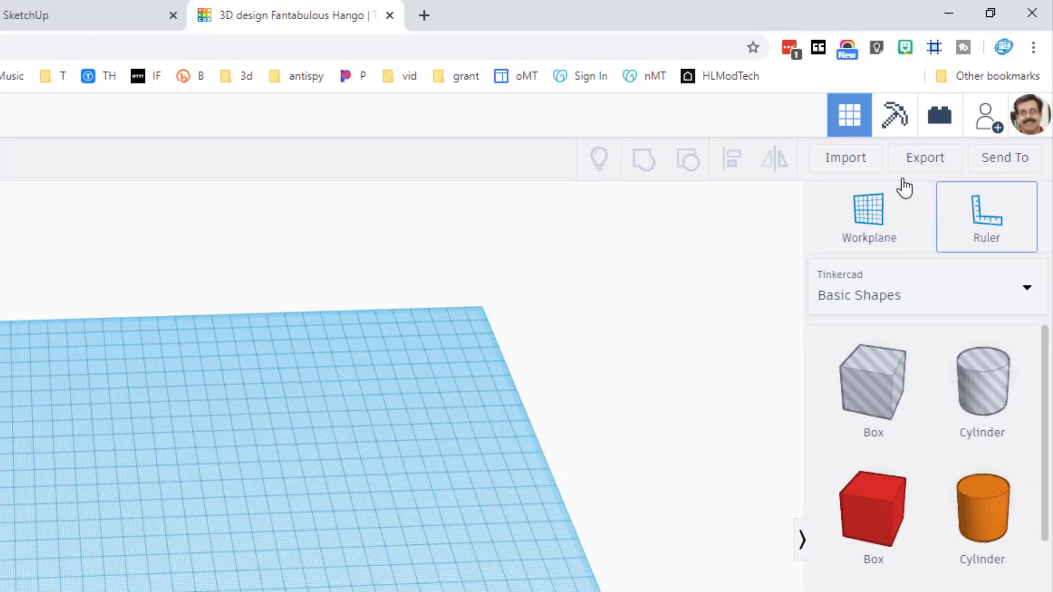
- Import glider mdh 4.stl from the H:\ drive onto the workplane at scale 100
click(856, 159)
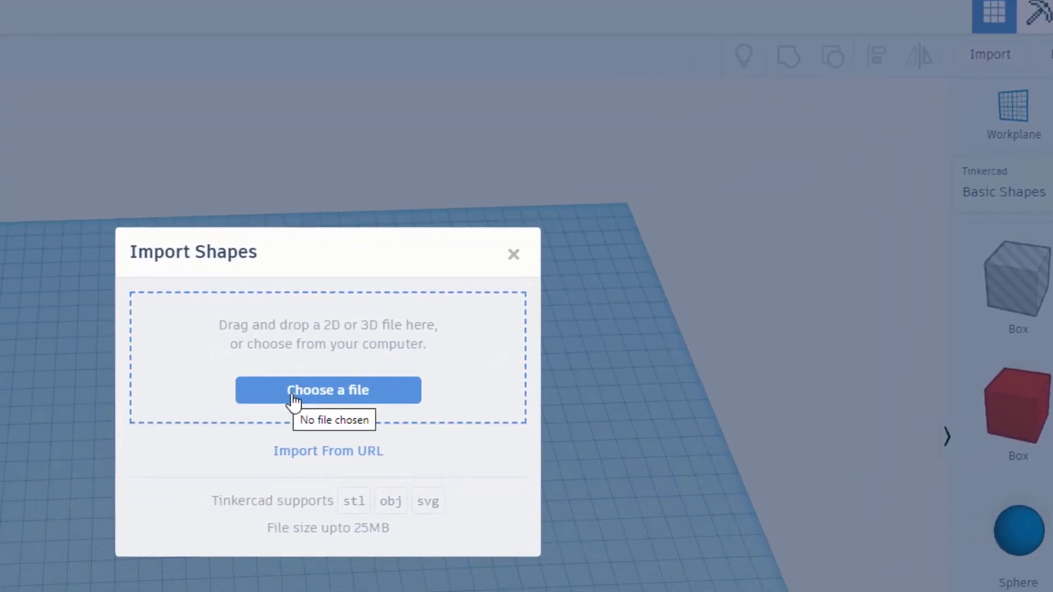
click(294, 401)
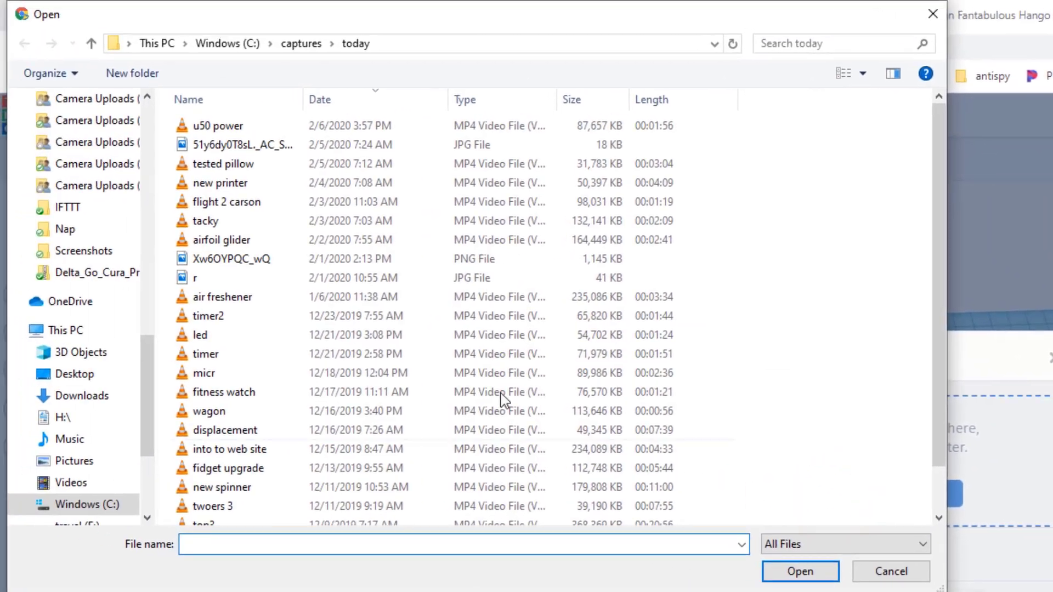
drag(150, 404, 108, 170)
click(65, 179)
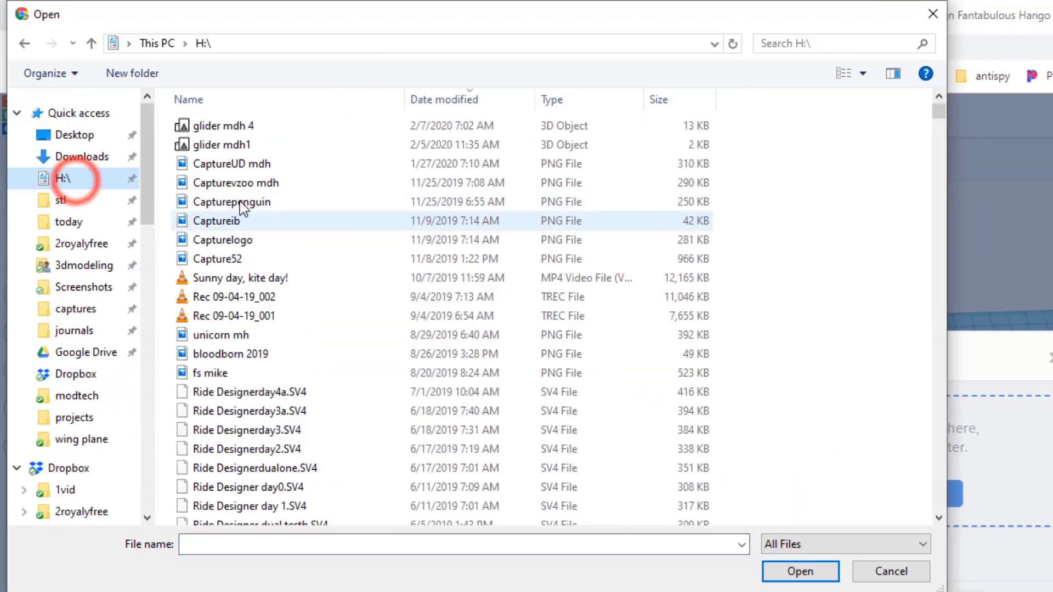
click(227, 127)
double_click(228, 126)
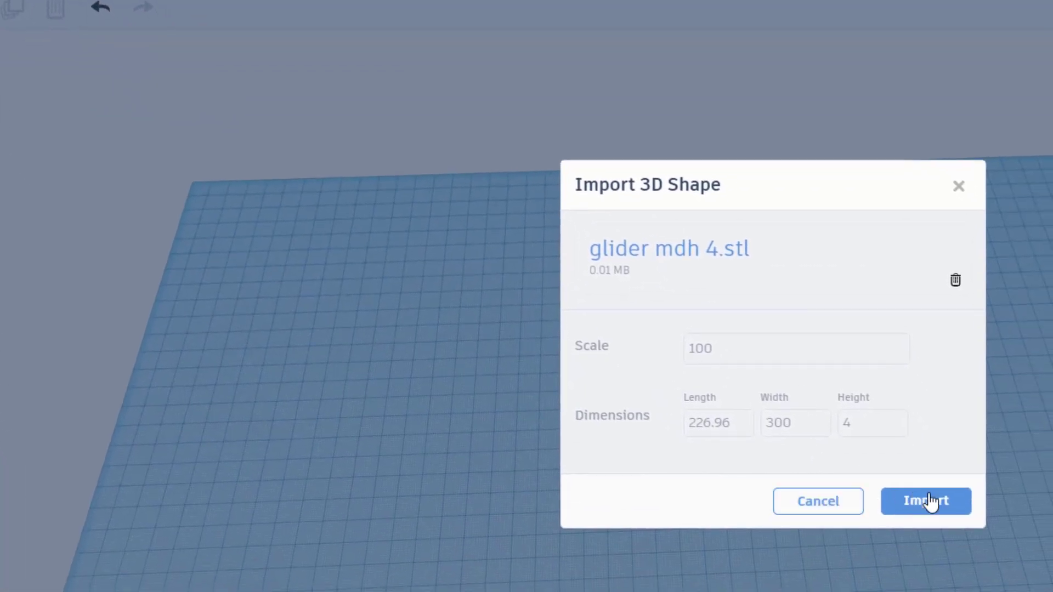
click(928, 501)
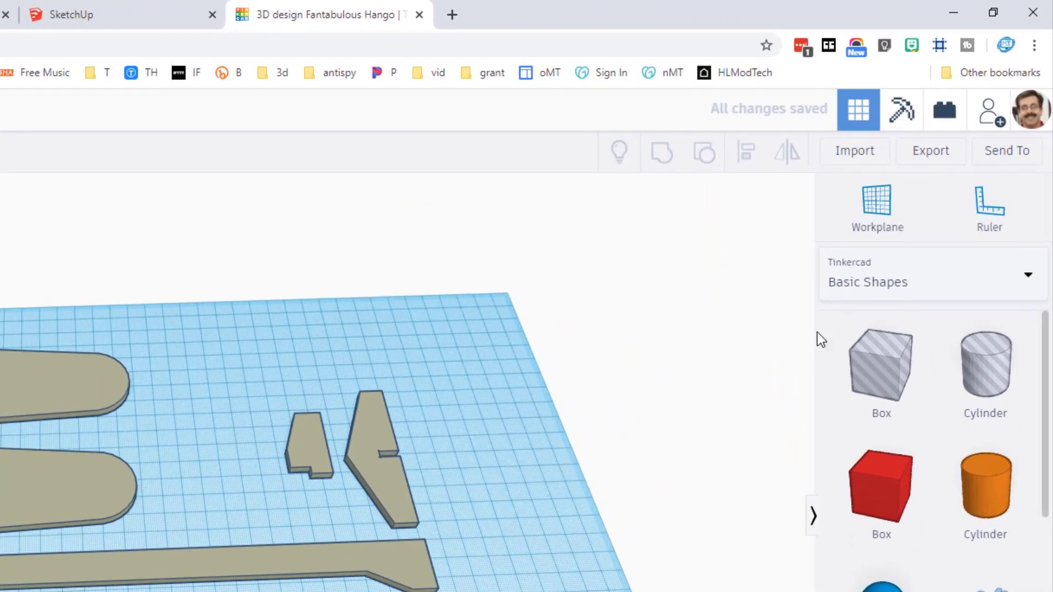
- Export everything in the design as an SVG file named glider mdh 4 sketchup to the stl folder
click(929, 150)
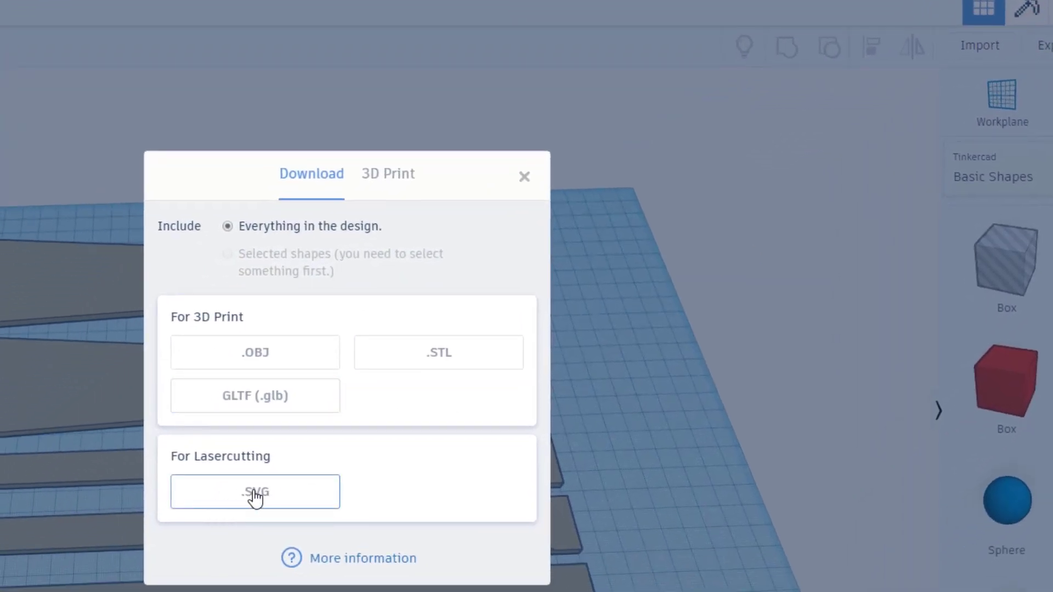
click(256, 491)
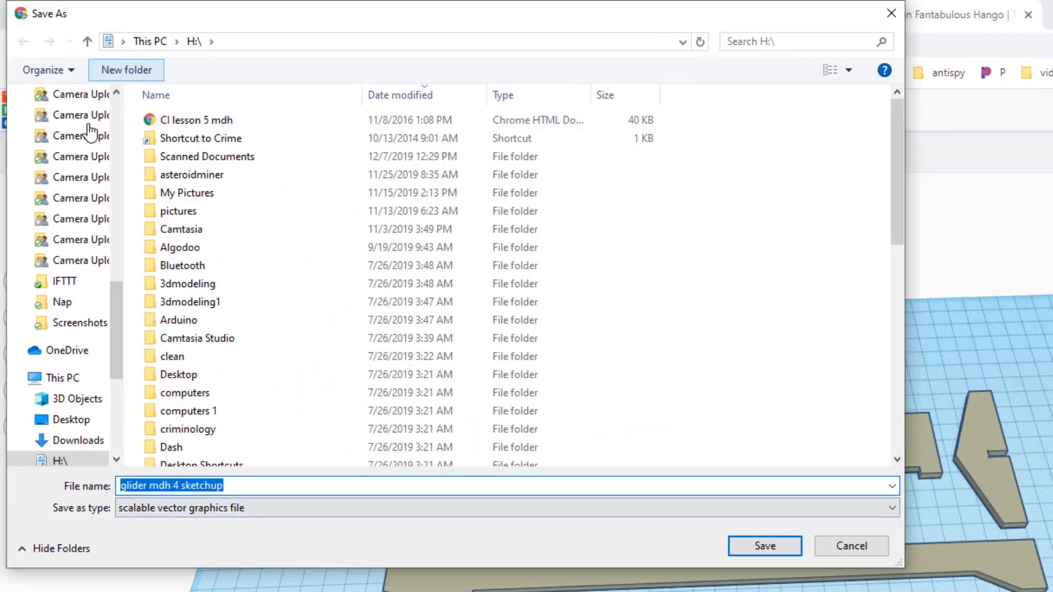
drag(121, 311, 106, 132)
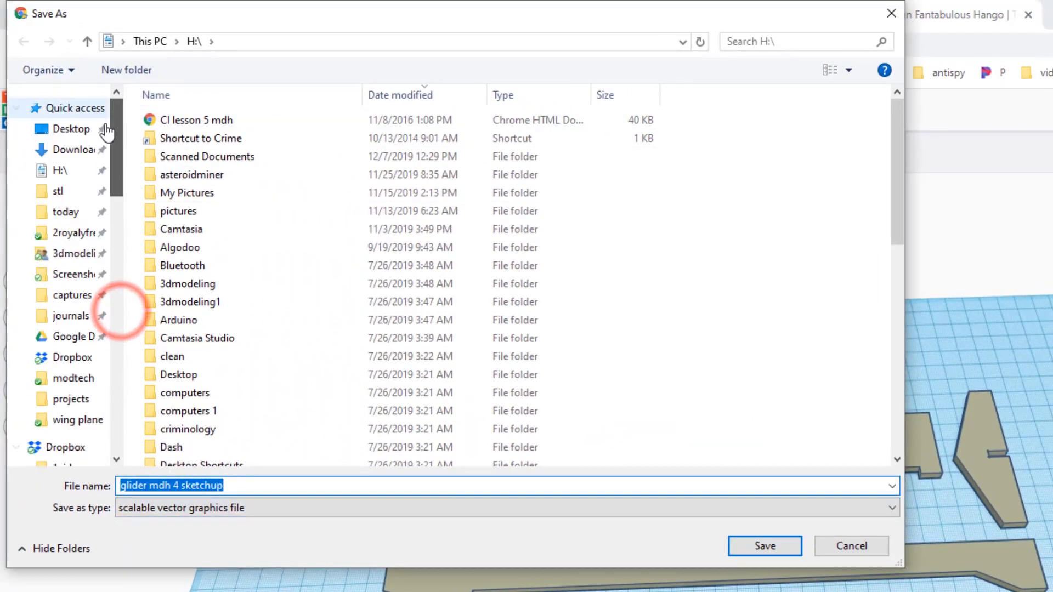
click(60, 191)
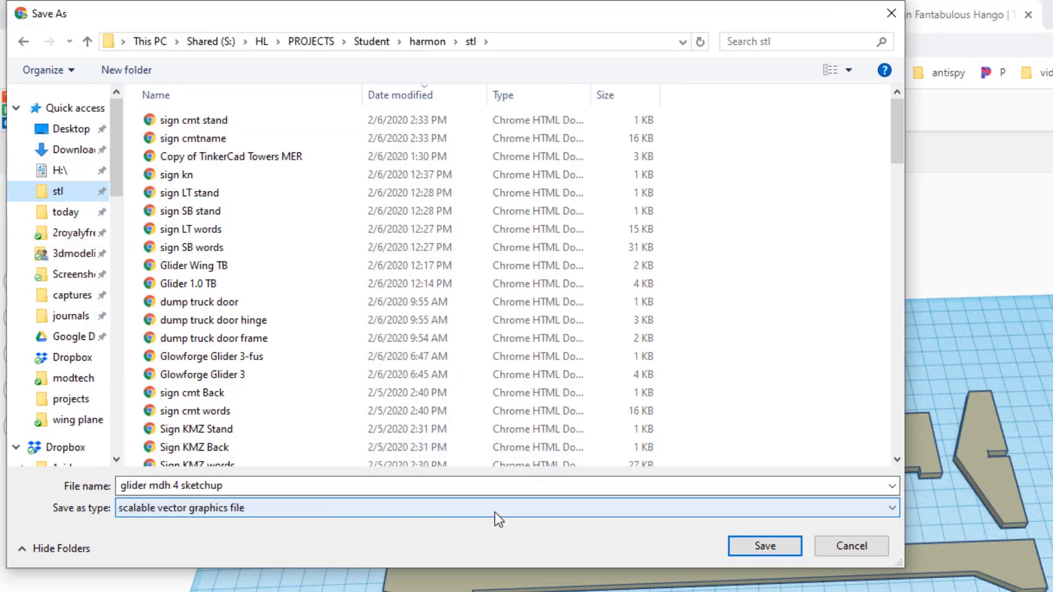
click(751, 543)
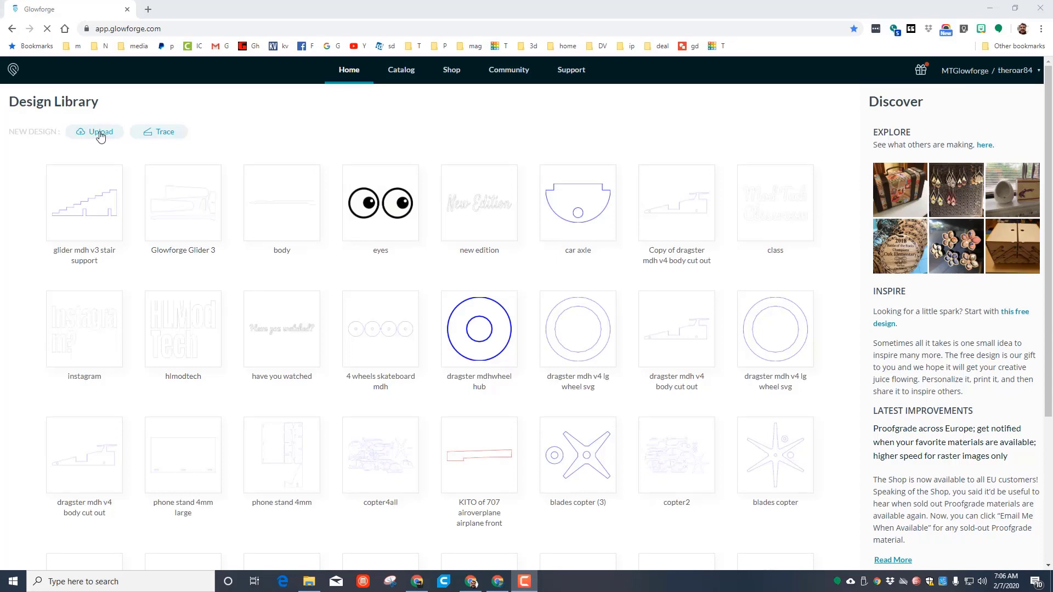
- Upload the exported glider SVG from the stl folder as a new design
click(100, 135)
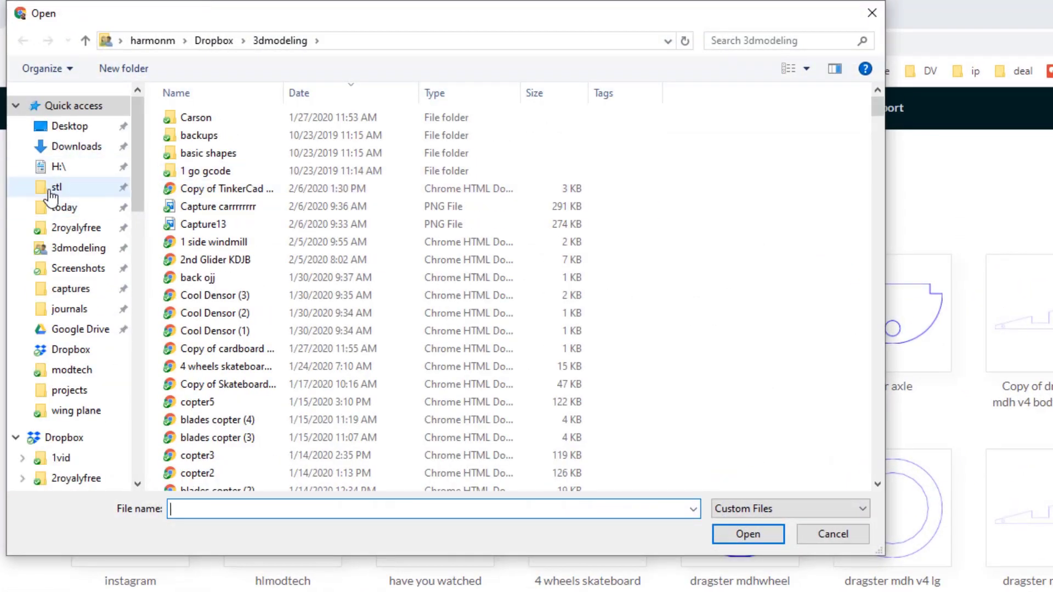
click(74, 191)
double_click(214, 117)
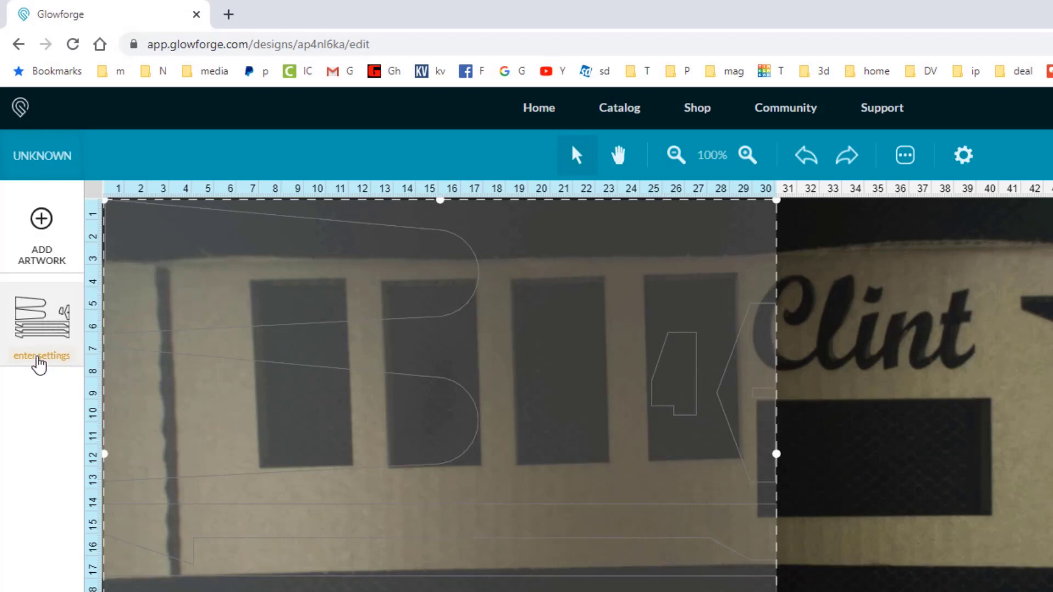
- Assign the custom cut setting 01.200.100 4mm to the glider artwork and shift the artwork right so it lies on the material
click(39, 359)
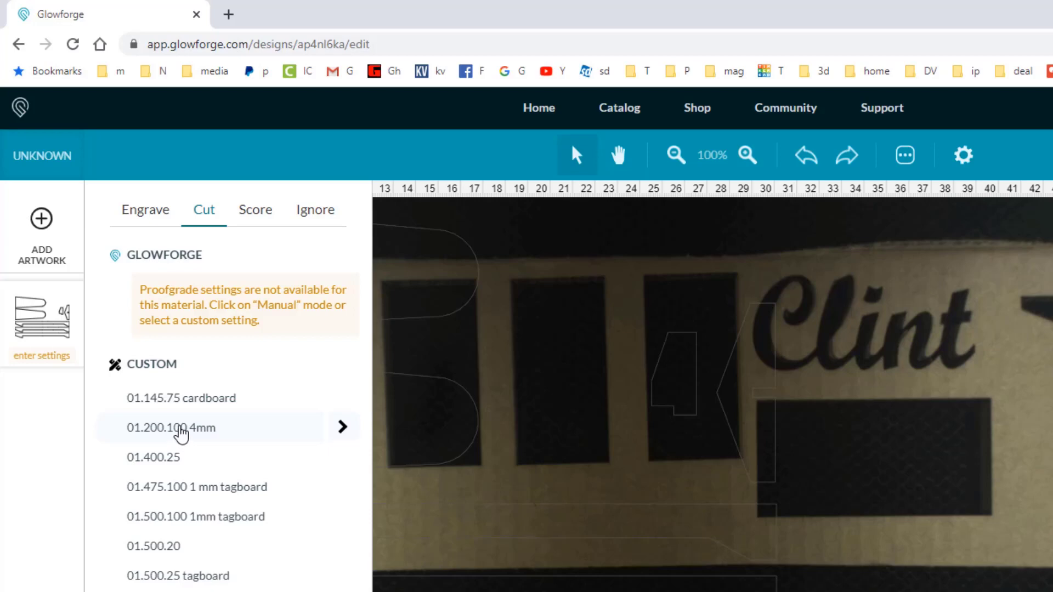
click(195, 429)
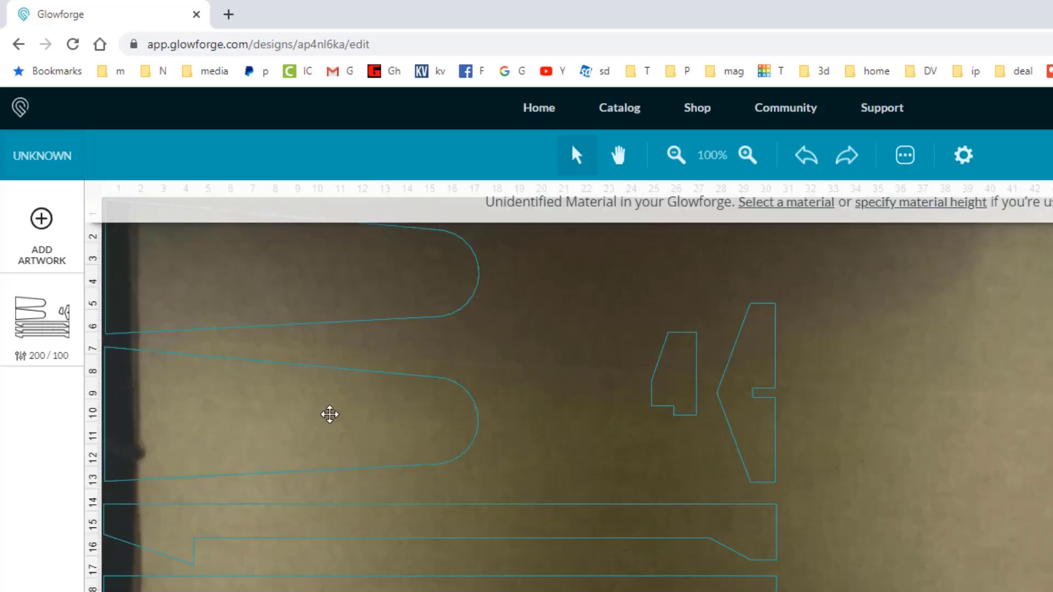
click(362, 423)
mouse_move(362, 423)
mouse_down()
mouse_move(404, 430)
mouse_move(373, 426)
mouse_up()
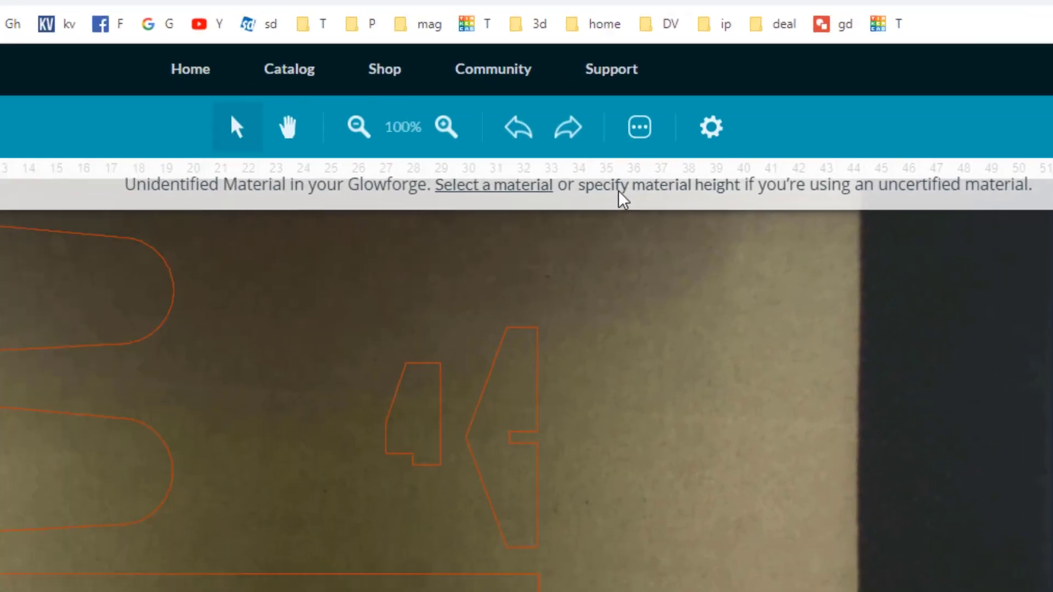
- Specify an uncertified material with a thickness of 4 mm and send the glider design to print
click(146, 253)
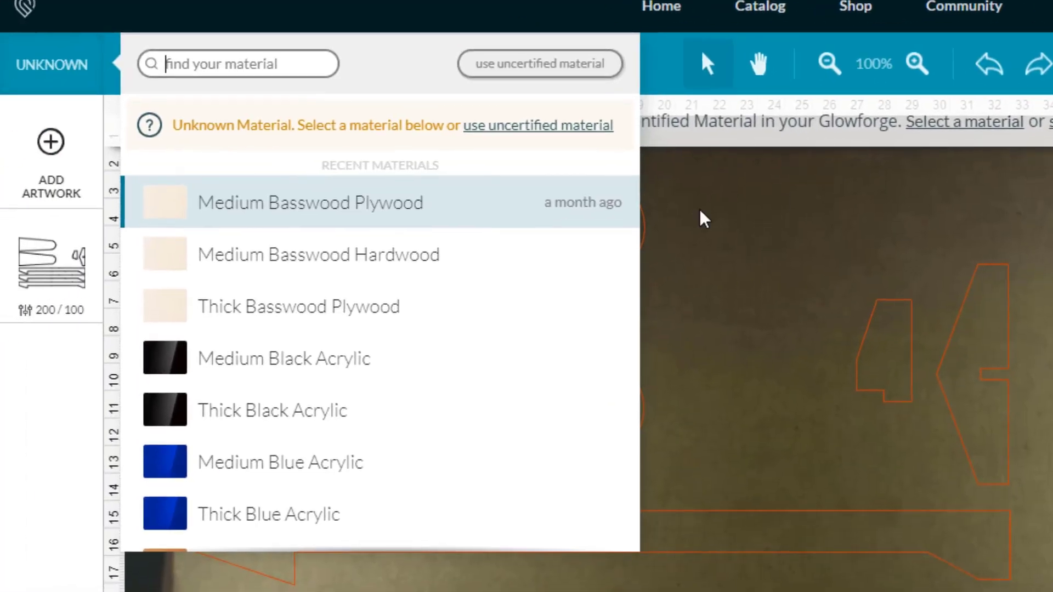
click(543, 127)
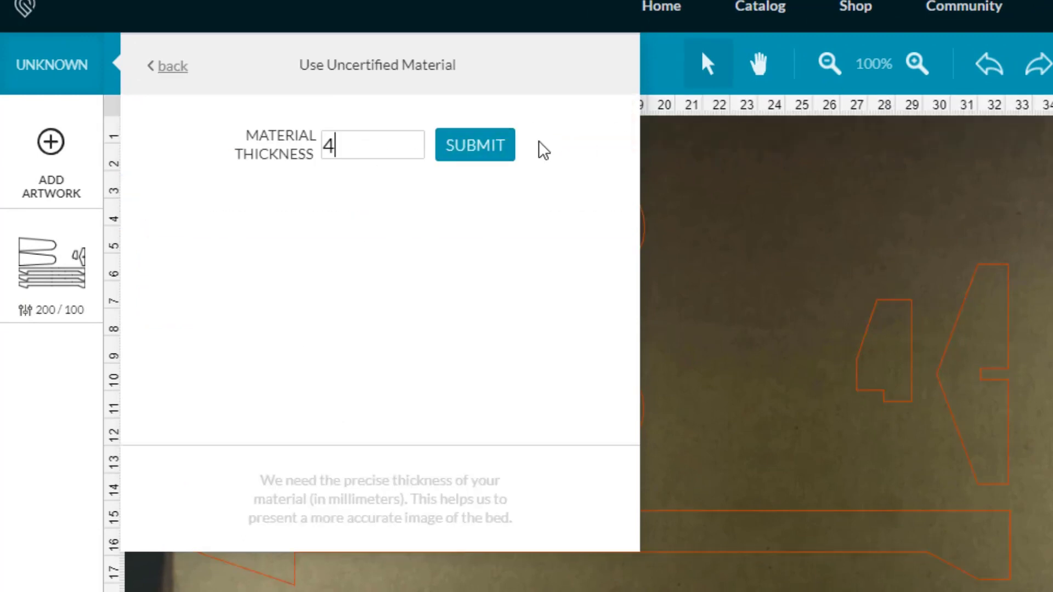
click(491, 153)
click(661, 263)
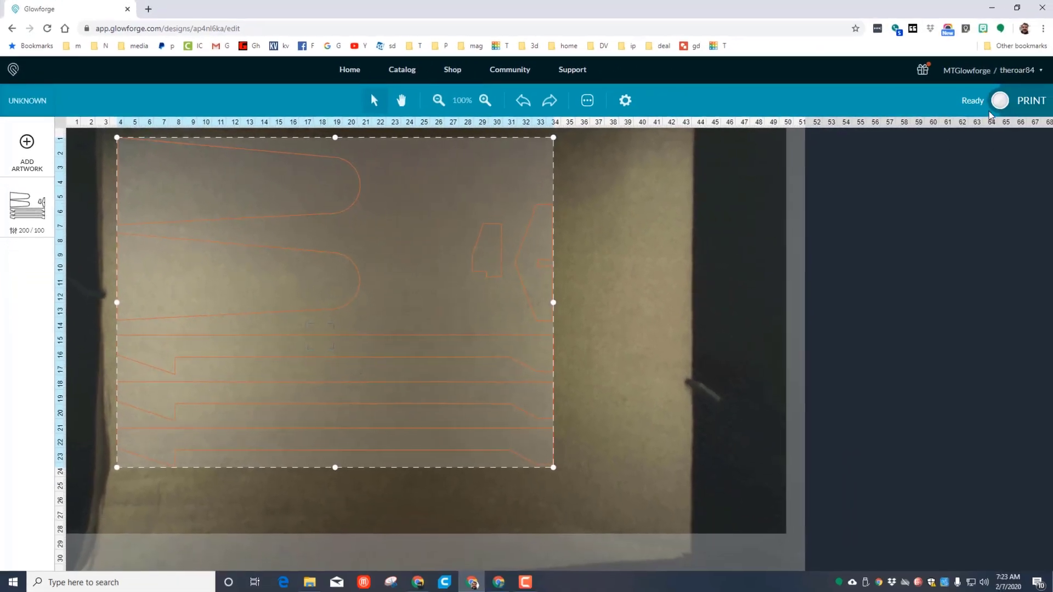
click(998, 102)
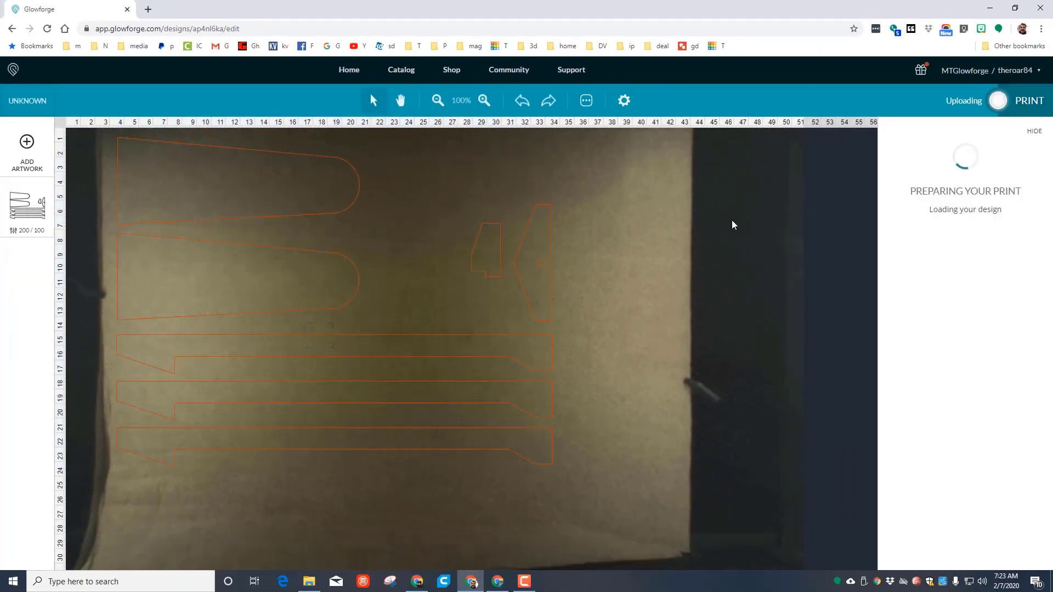